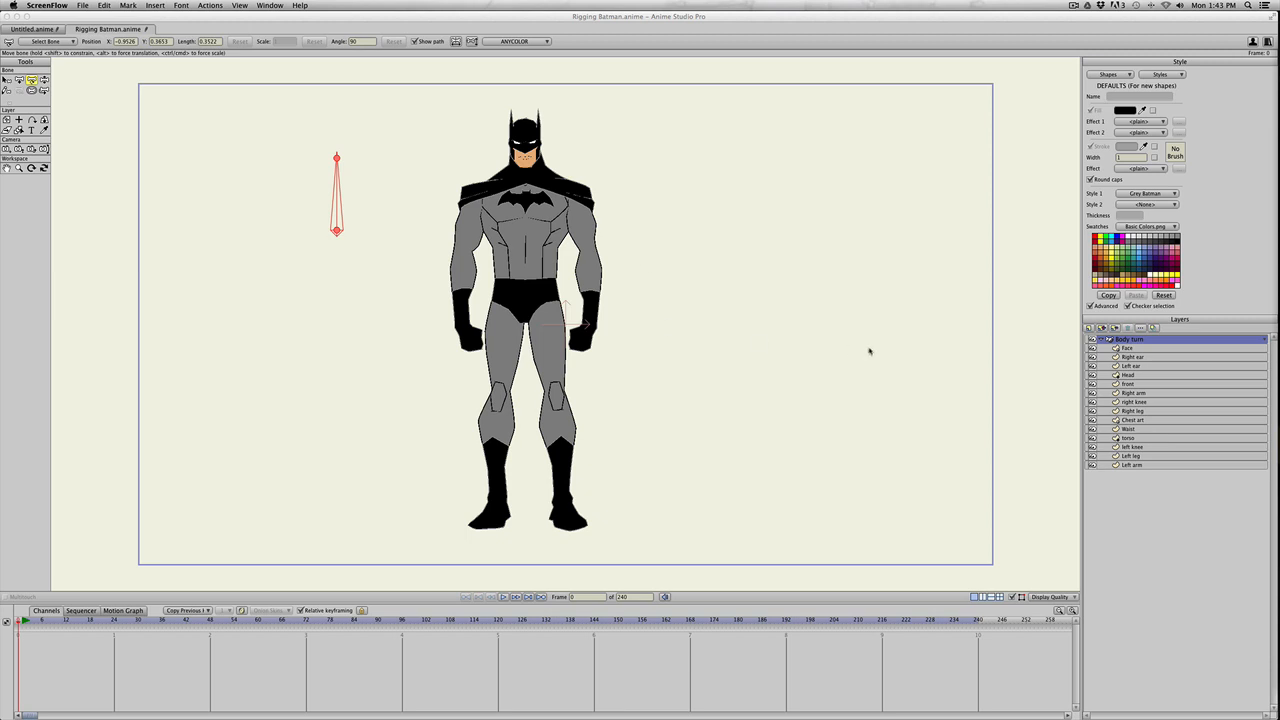
- Try rotating the standalone Body turn bone at frame 3, delete the resulting keyframes and return to frame 0
click(28, 624)
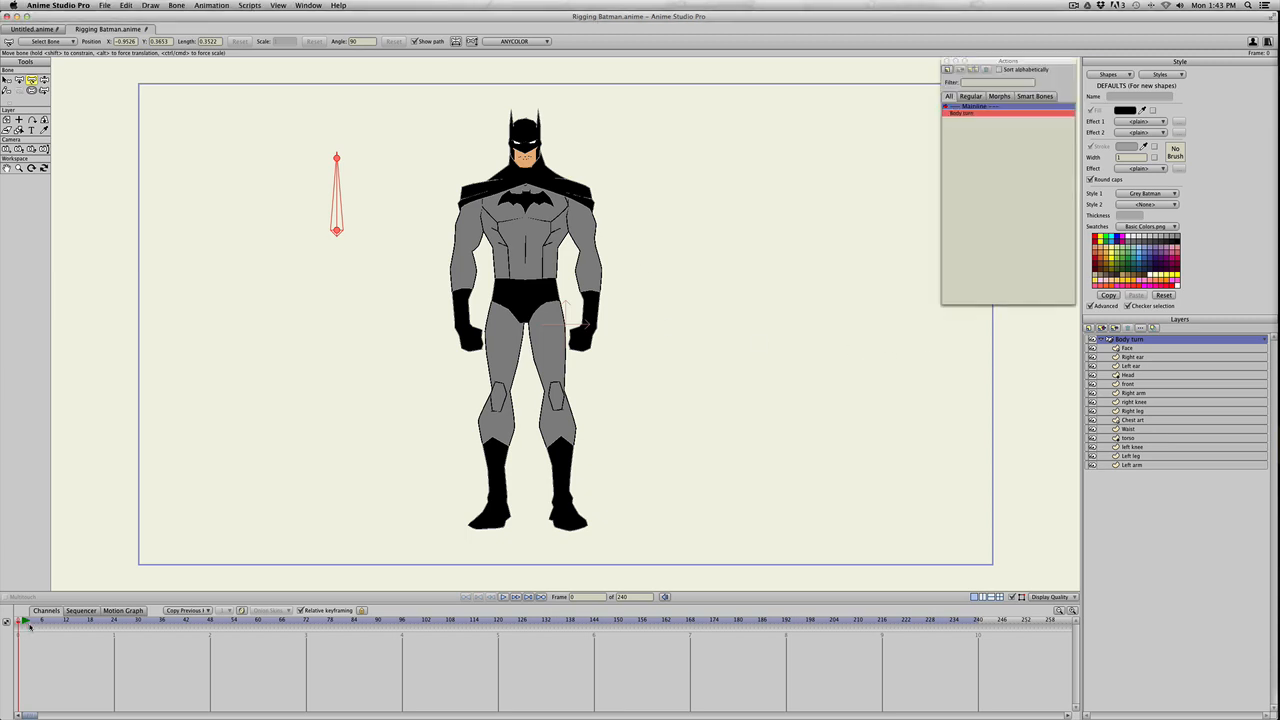
click(29, 622)
key(t)
drag(342, 182, 306, 140)
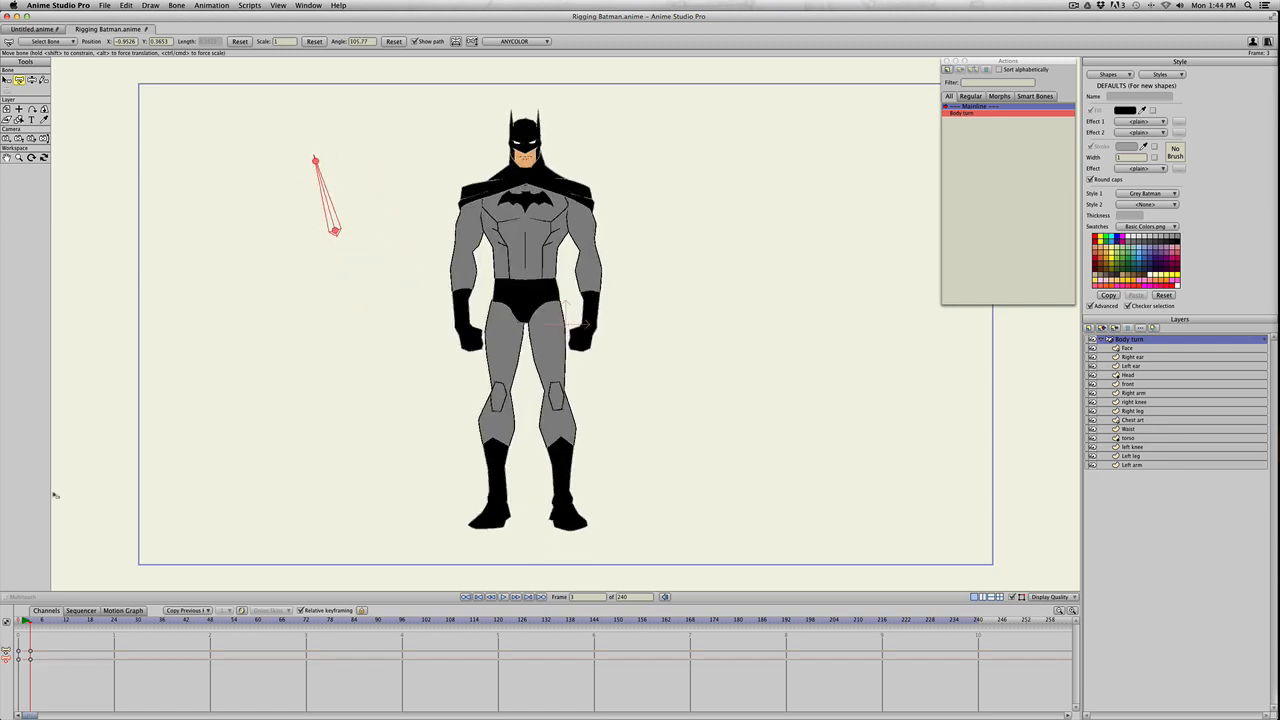
key(BackSpace)
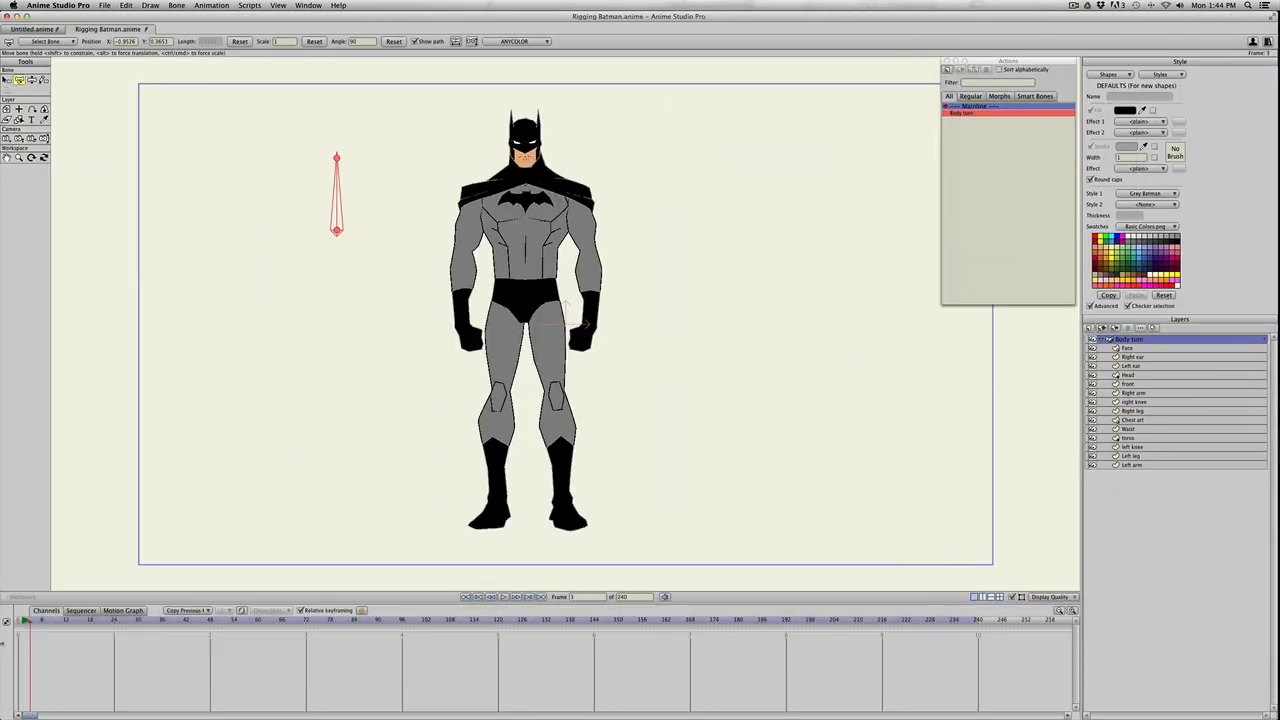
click(18, 620)
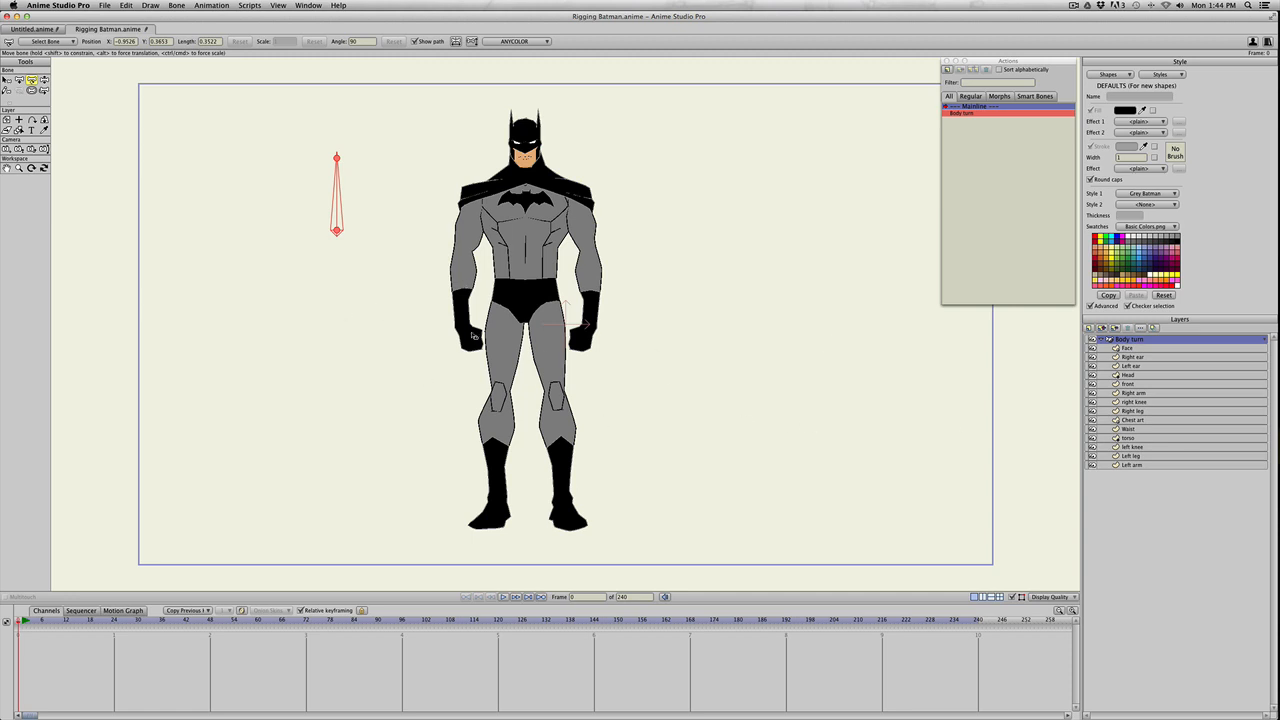
- Deselect all bones and draw a horizontal hip bone plus a vertical bone chain through the abdomen, chest and head
key(b)
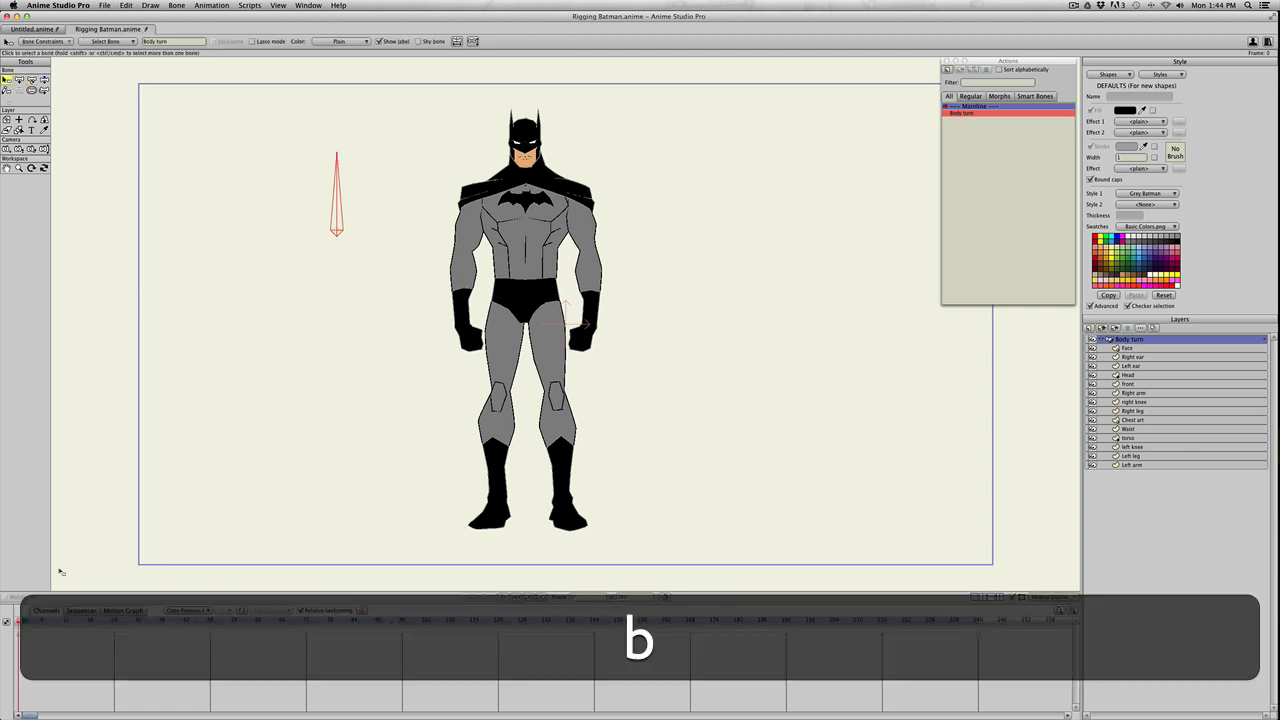
key(b)
click(329, 374)
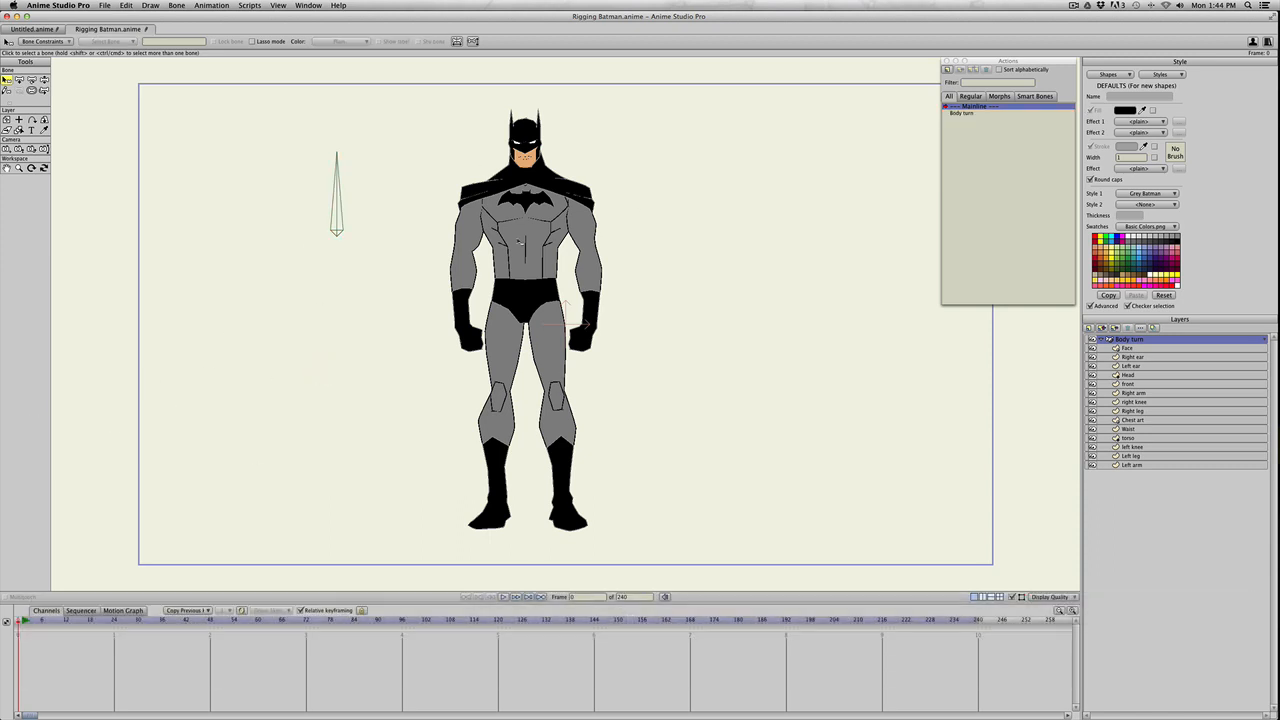
click(19, 80)
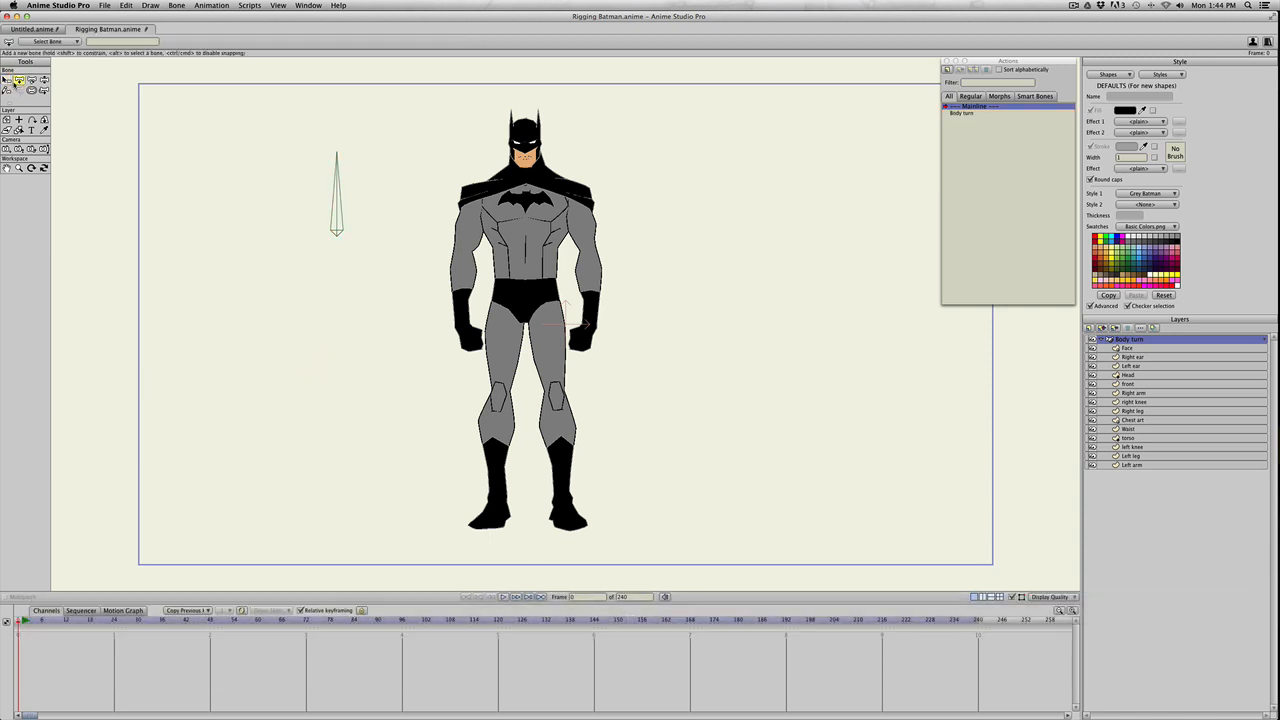
drag(525, 293, 526, 236)
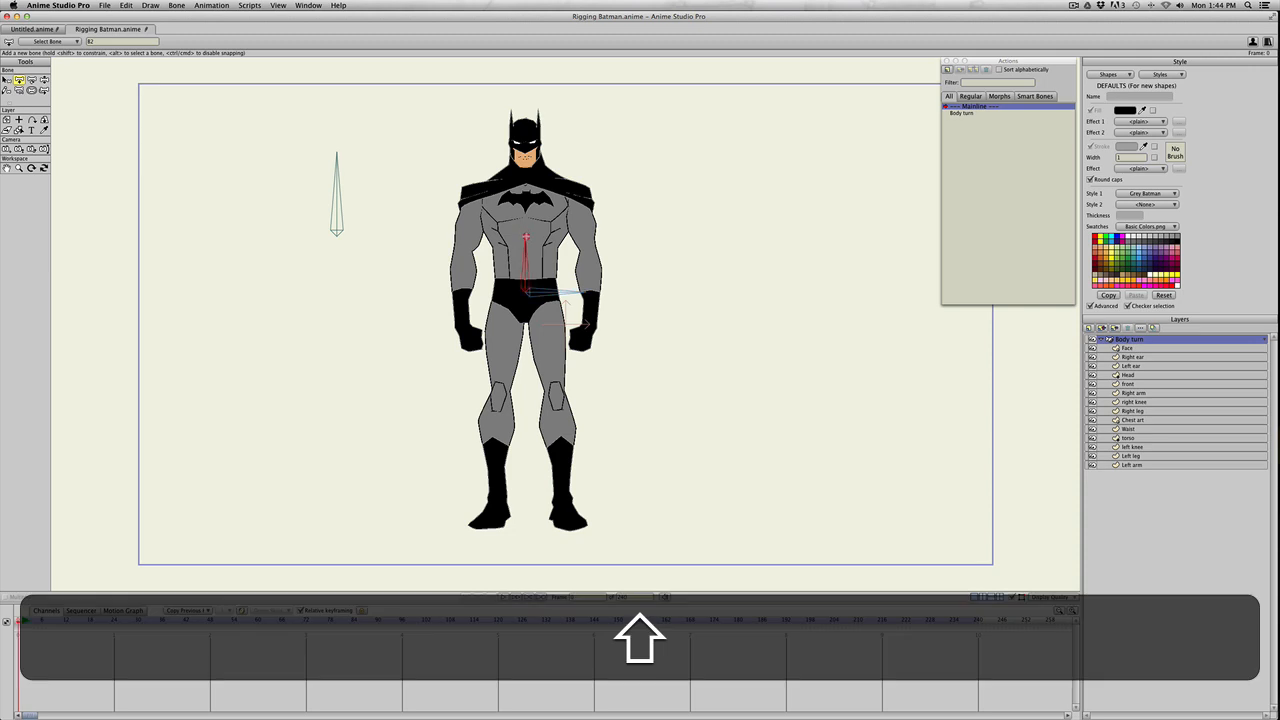
drag(526, 236, 524, 127)
- With the chest bone as parent, draw the left arm's bone chain through shoulder, upper arm, forearm and hand
key(b)
click(530, 210)
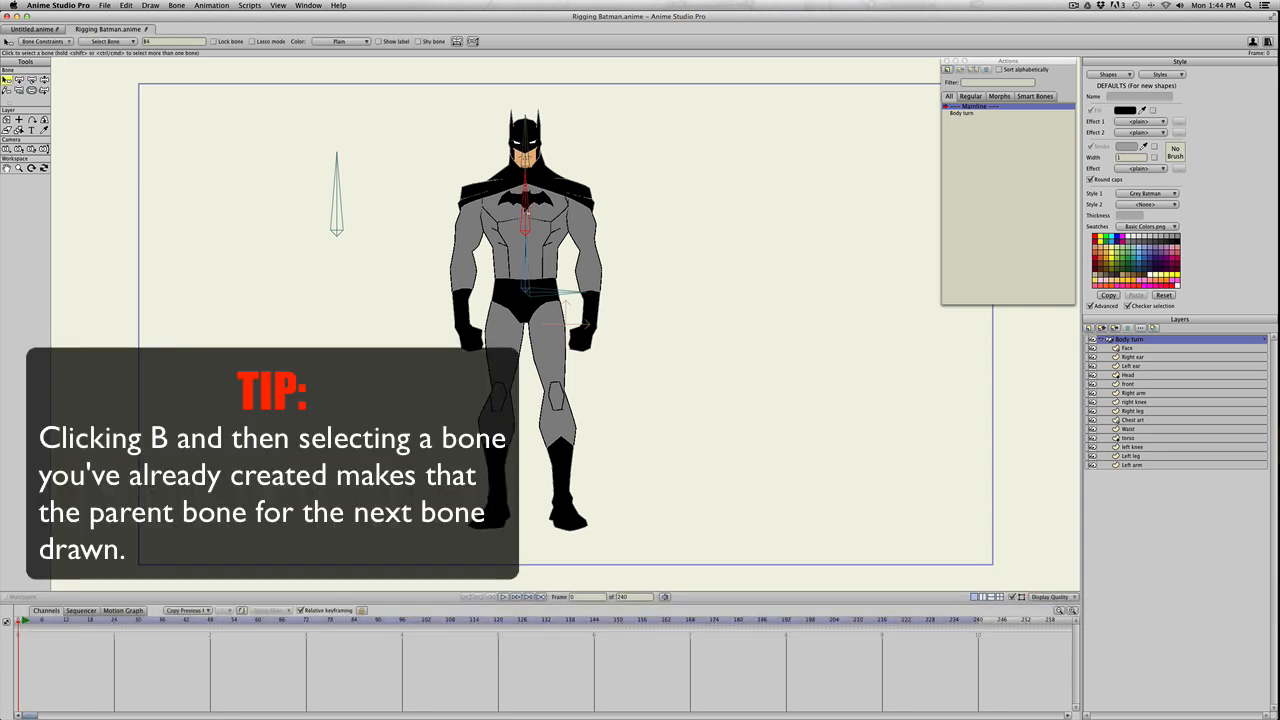
key(a)
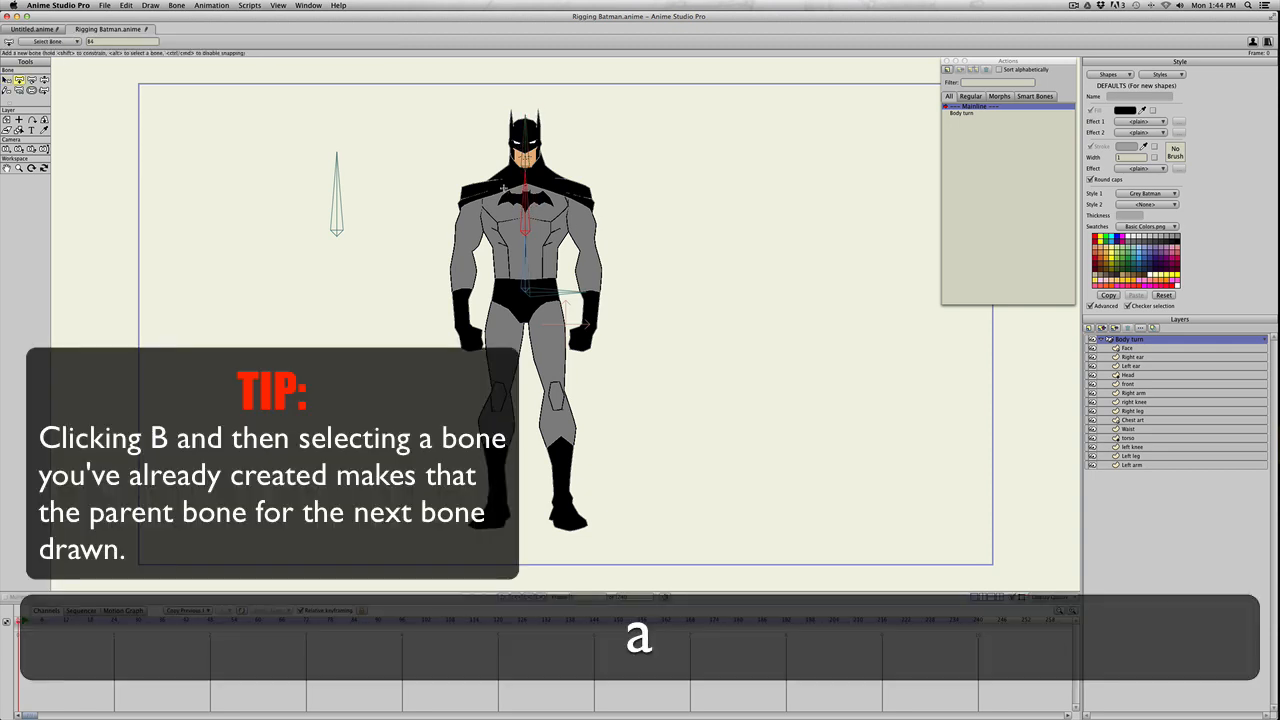
mouse_move(504, 188)
mouse_down()
mouse_move(466, 197)
mouse_move(462, 323)
mouse_move(476, 348)
mouse_up()
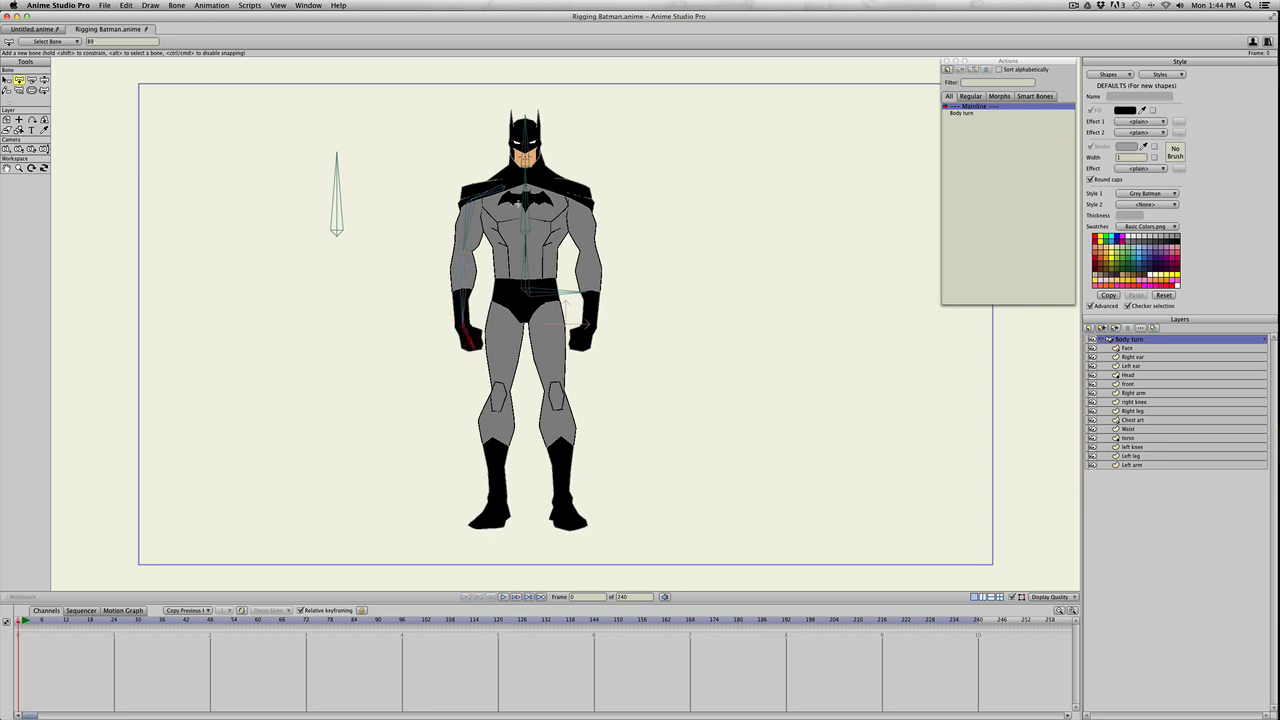
- With the chest bone as parent, draw the right arm's bone chain through shoulder, upper arm, forearm and hand
key(b)
click(528, 198)
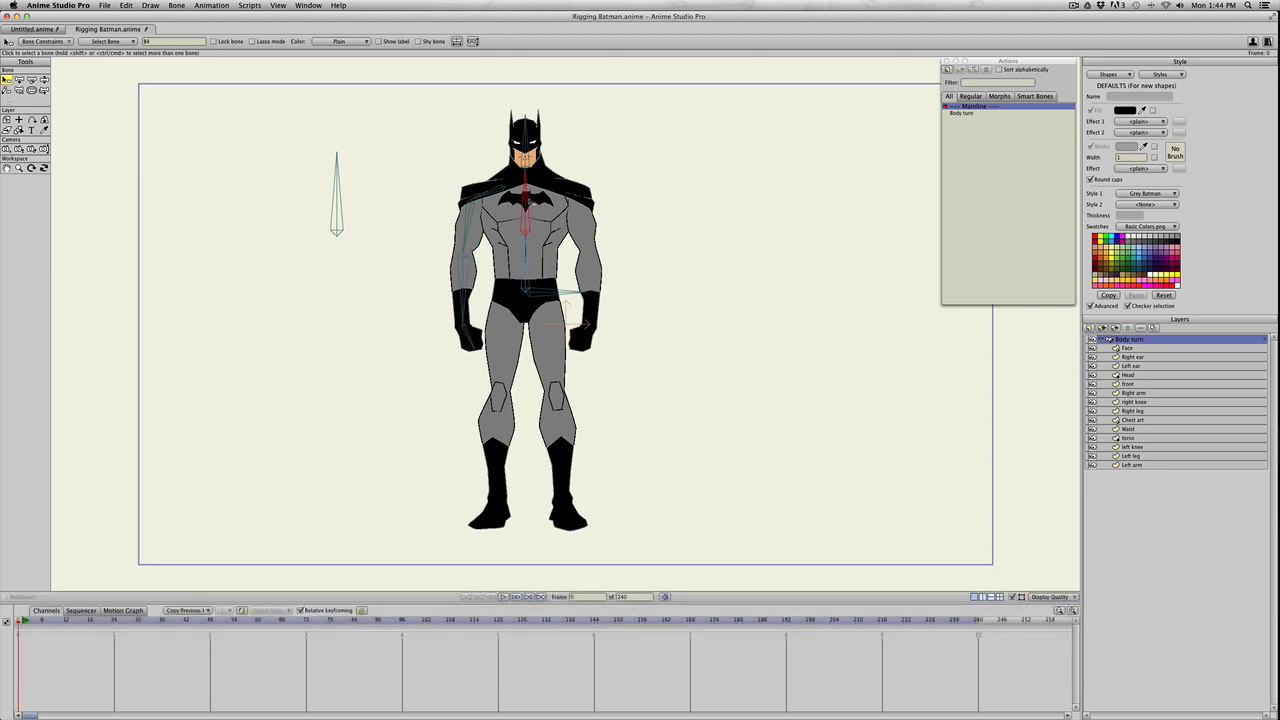
key(a)
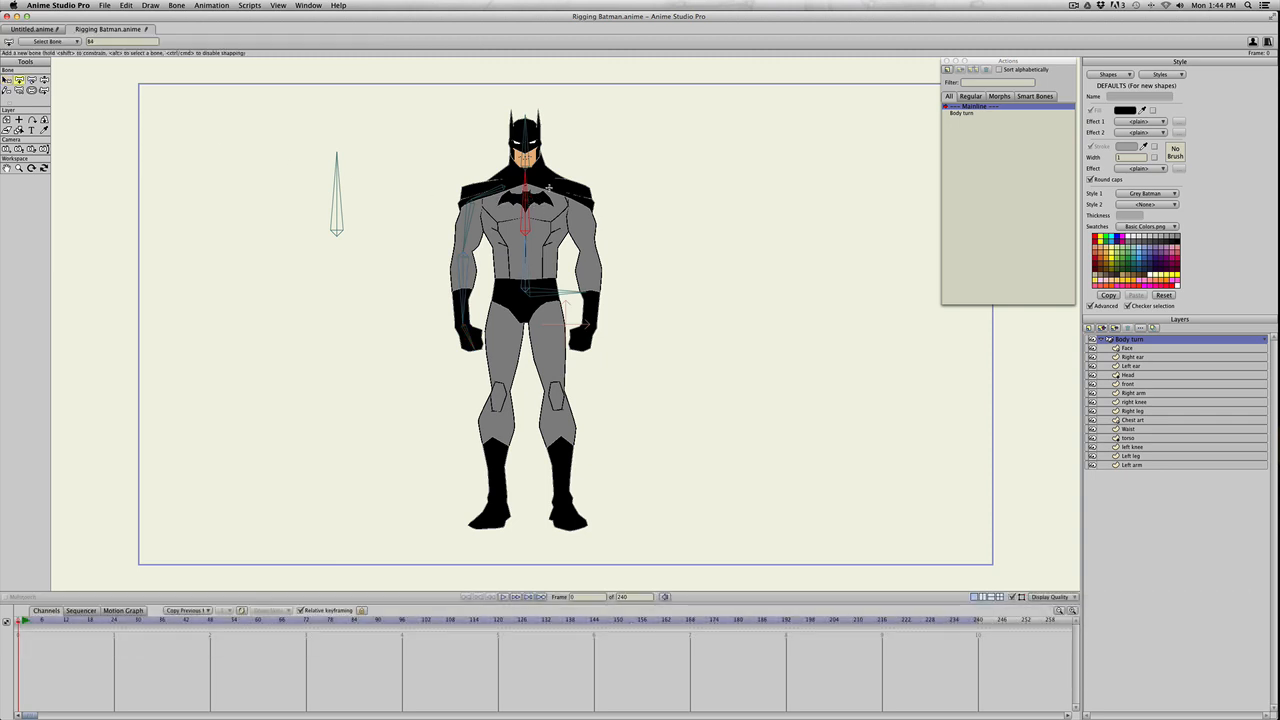
drag(553, 186, 574, 347)
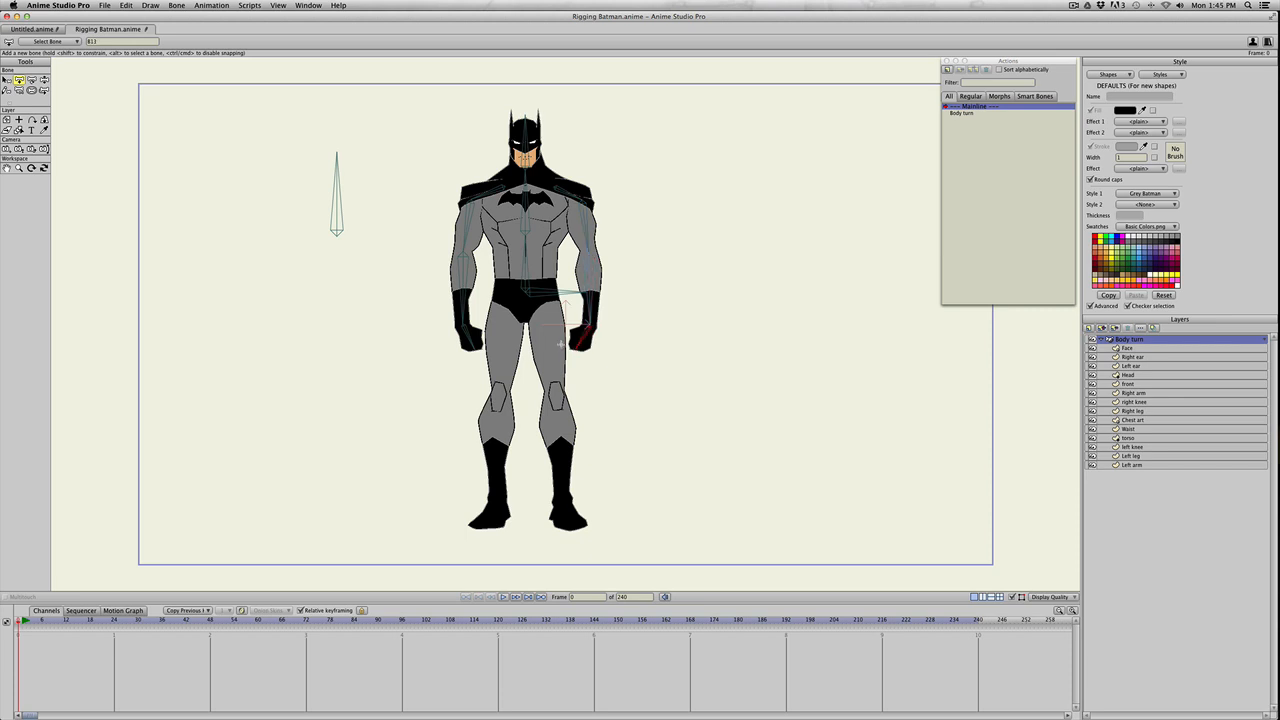
- With the horizontal hip bone as parent, draw the left leg's bones for thigh, shin and foot
key(b)
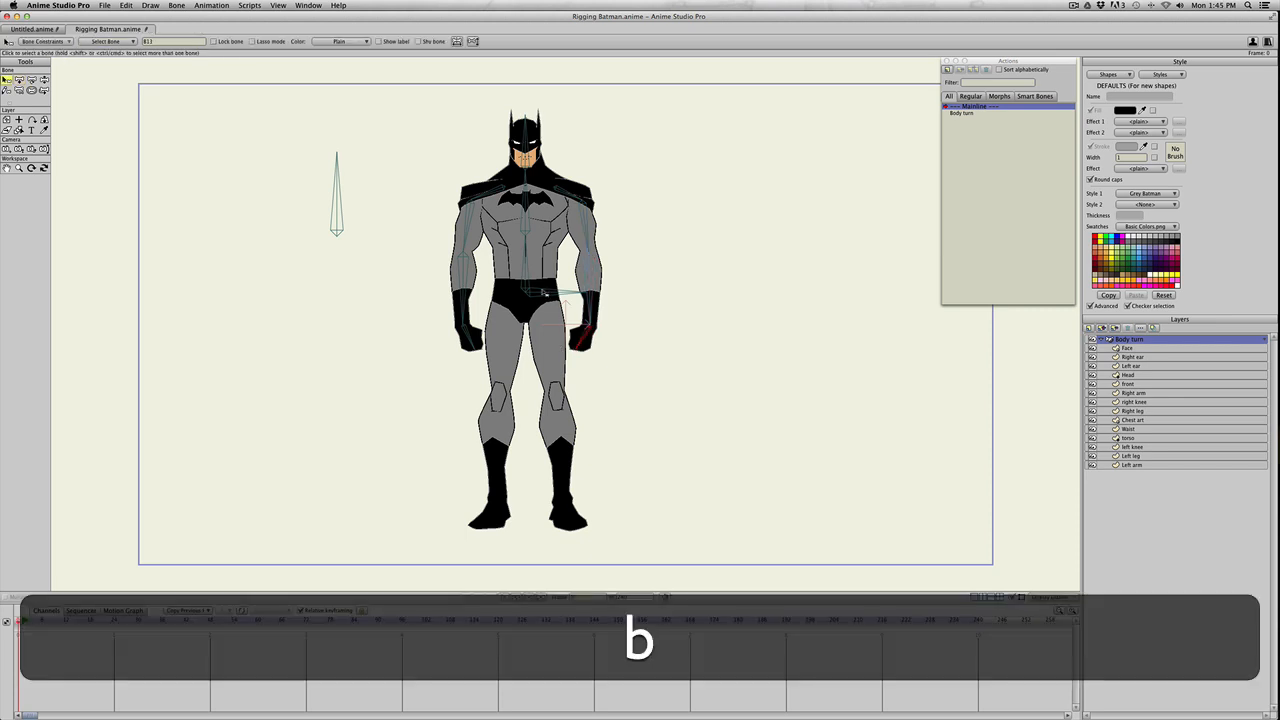
click(586, 300)
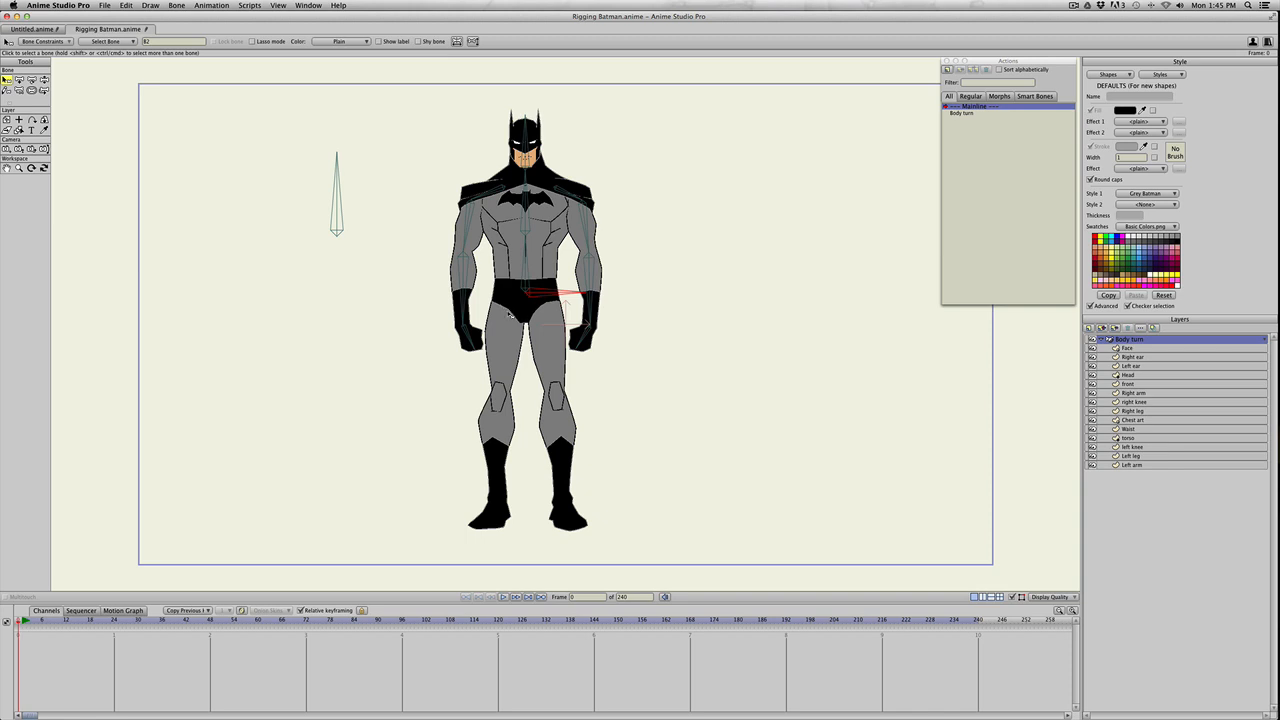
key(a)
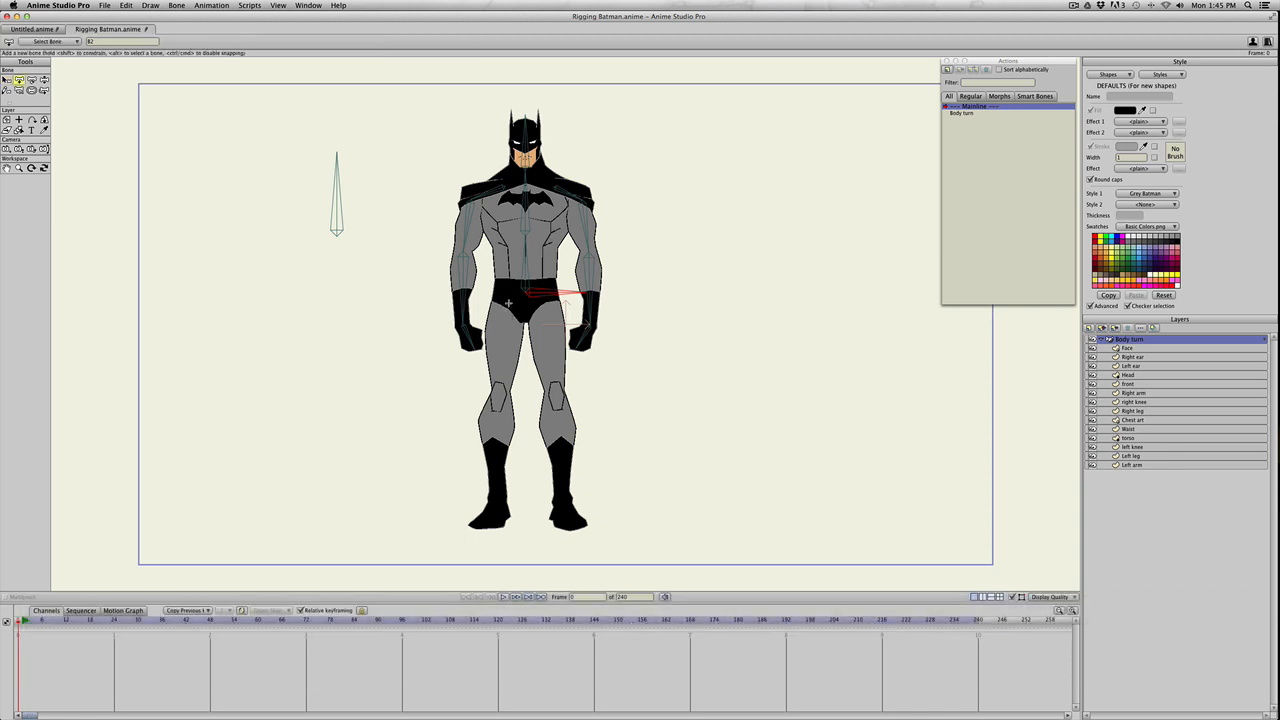
drag(509, 302, 477, 527)
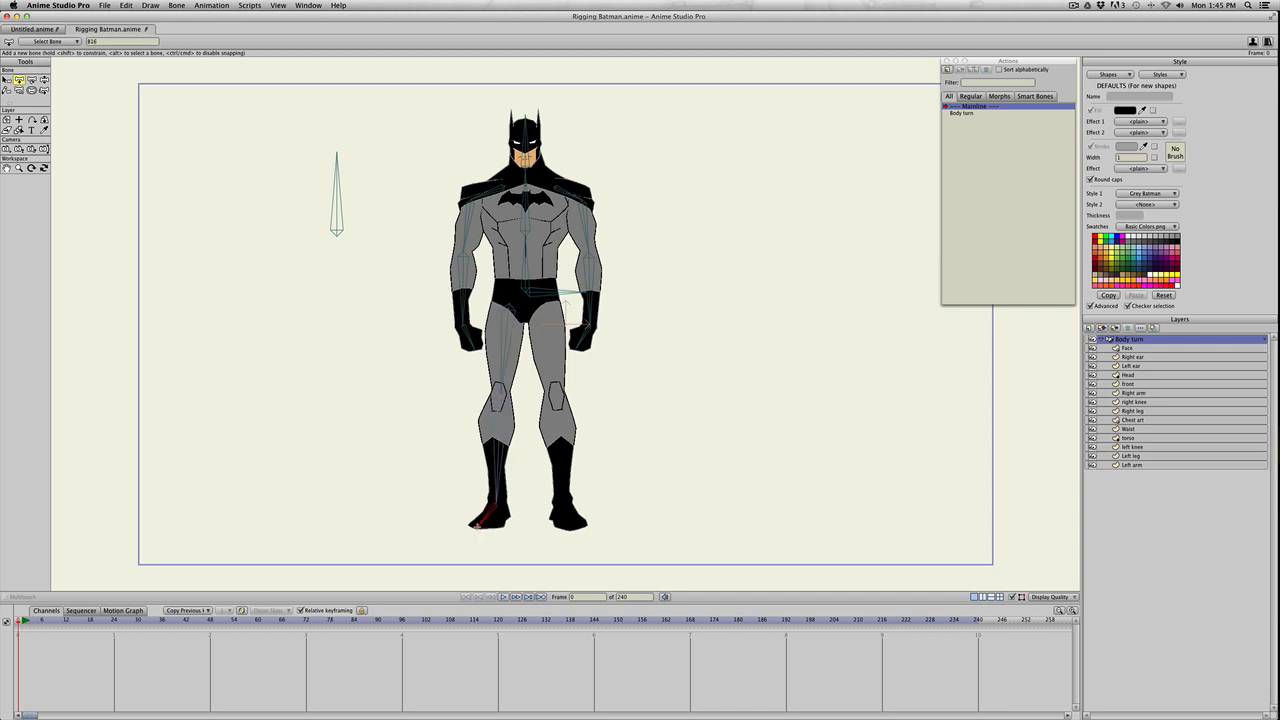
- With the horizontal hip bone as parent, draw the right leg's bones for thigh, shin and foot
key(b)
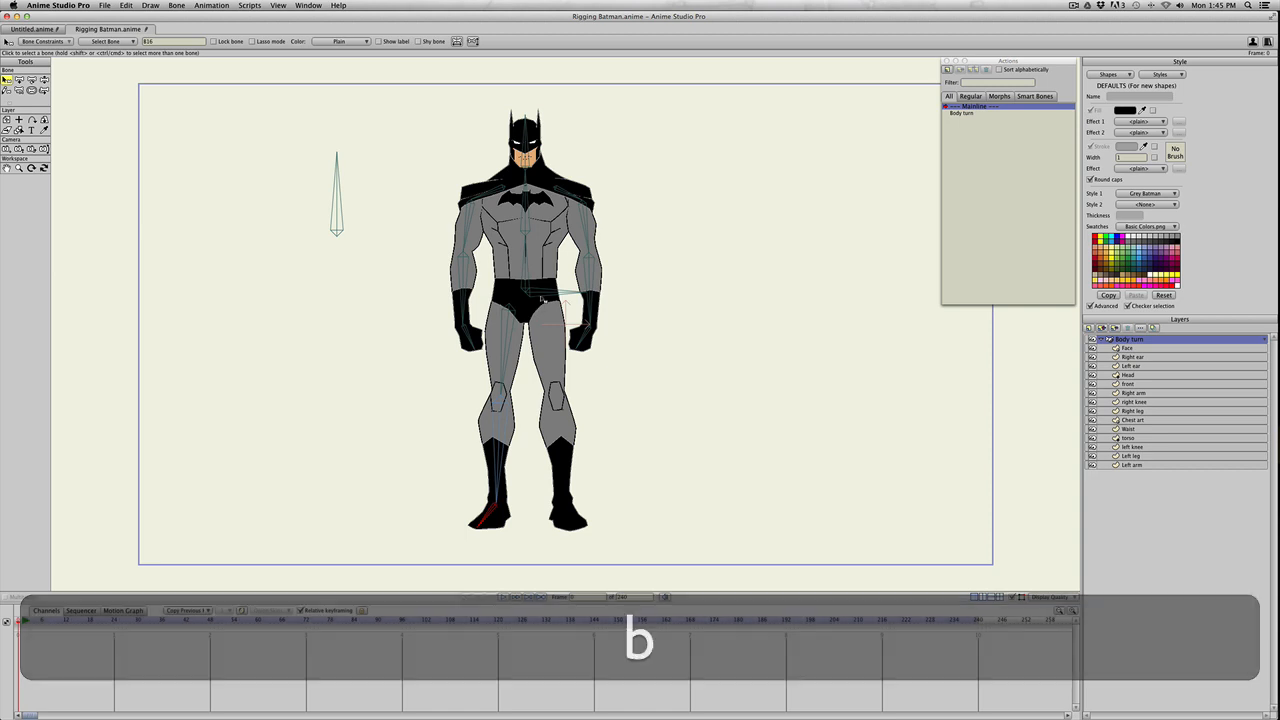
click(543, 298)
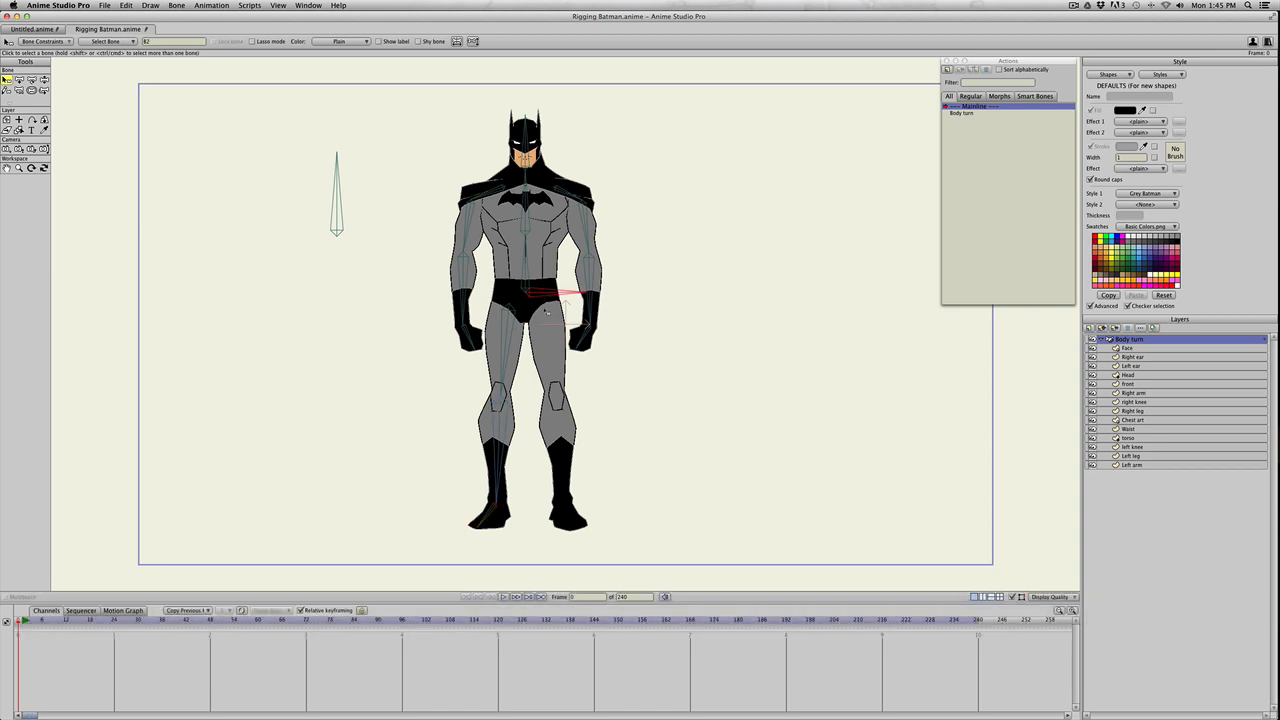
key(a)
drag(540, 306, 577, 530)
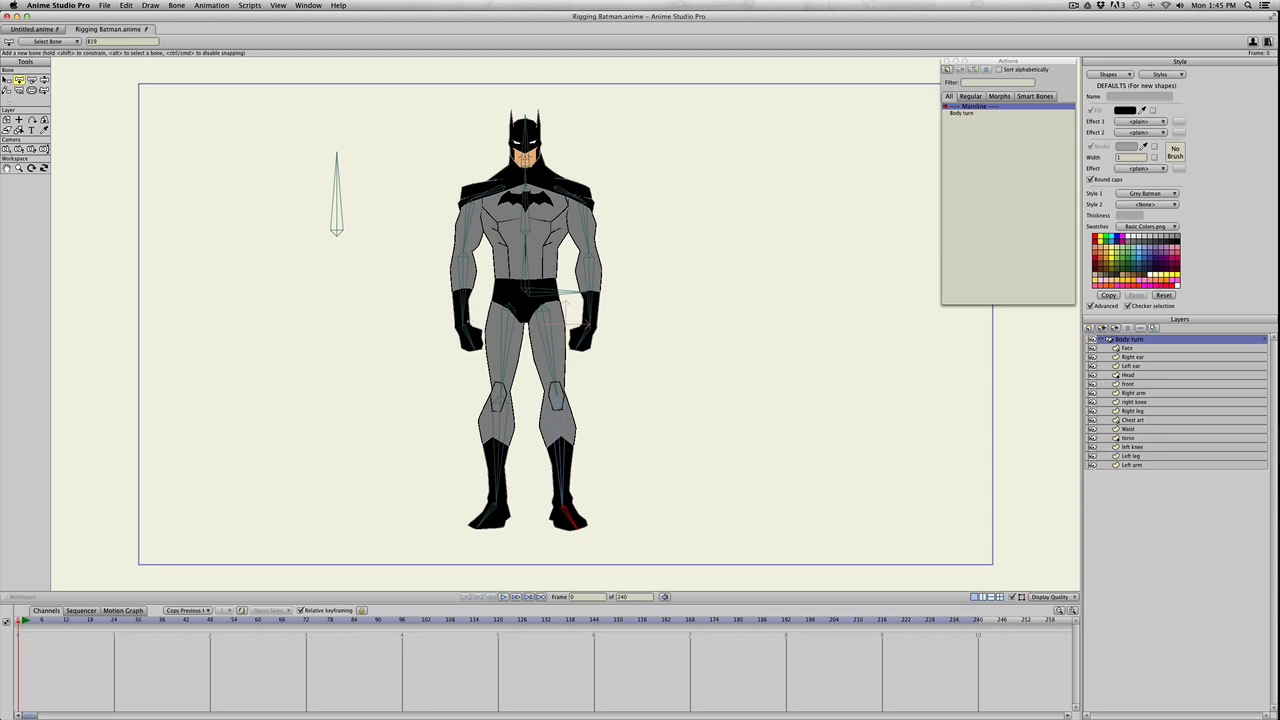
- Flexi-bind all points of the Left arm layer to only the selected left shoulder, upper arm, forearm and hand bones
key(b)
click(449, 337)
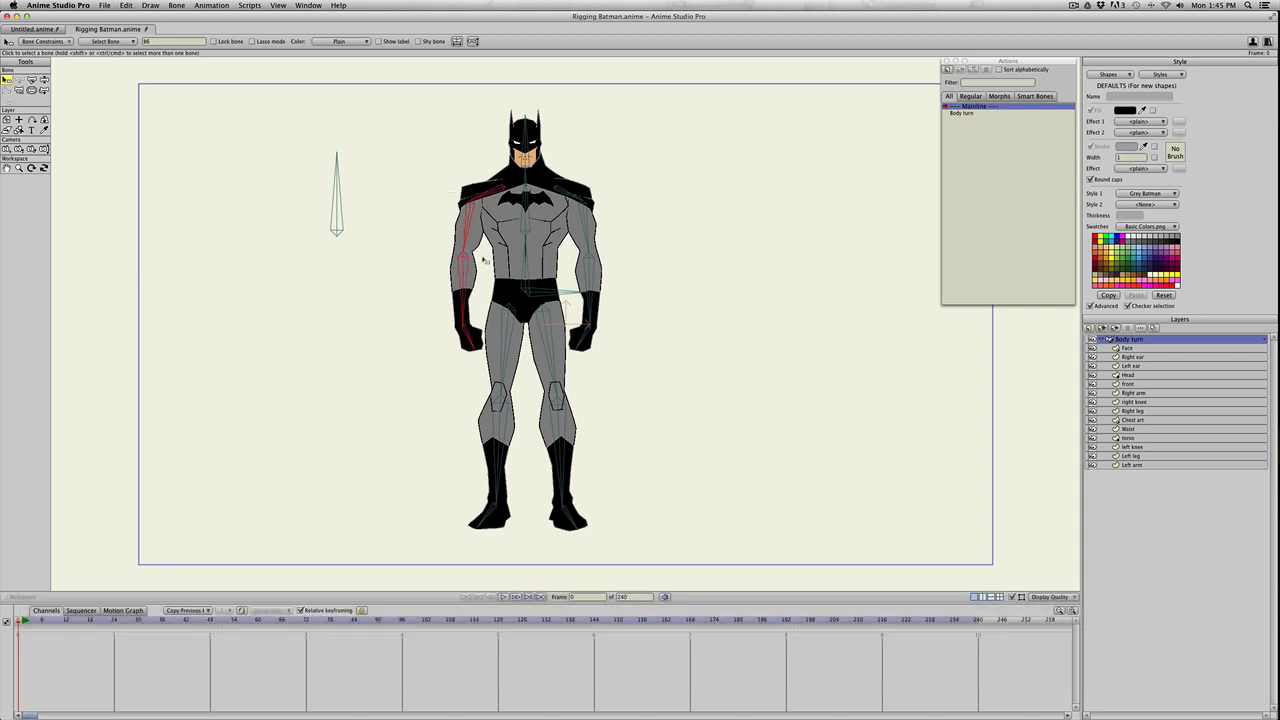
click(1132, 393)
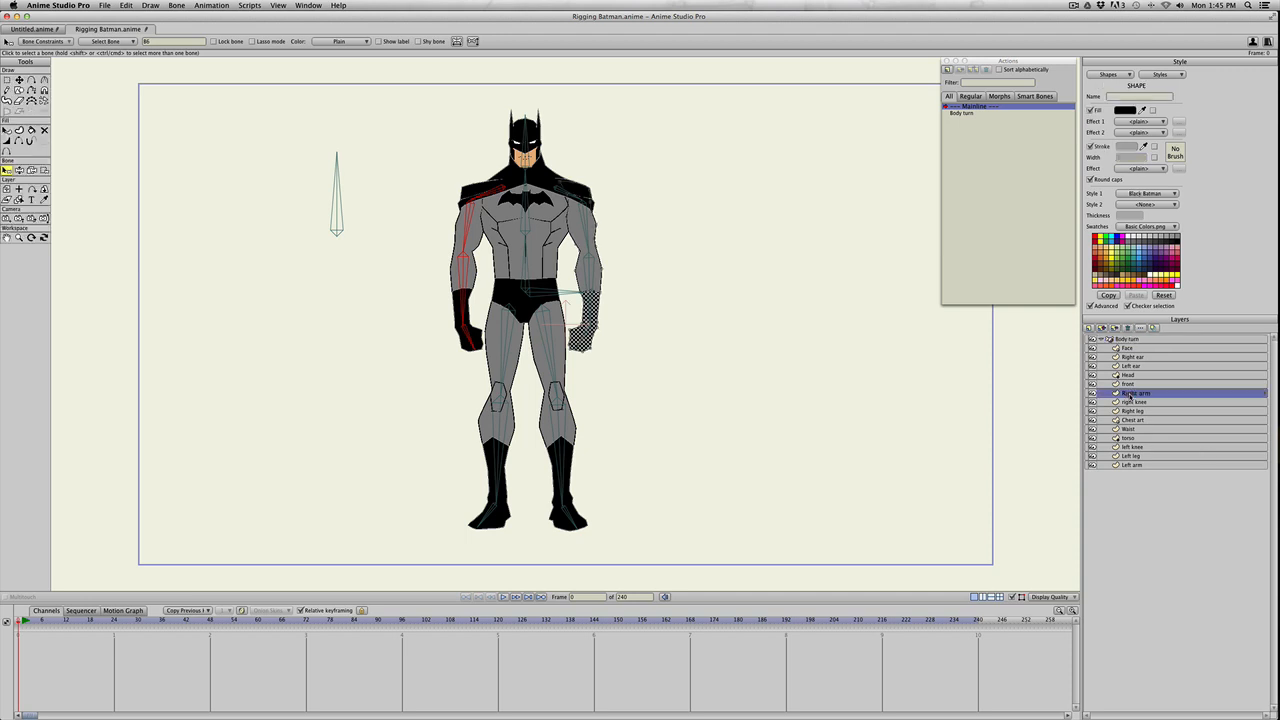
click(1133, 465)
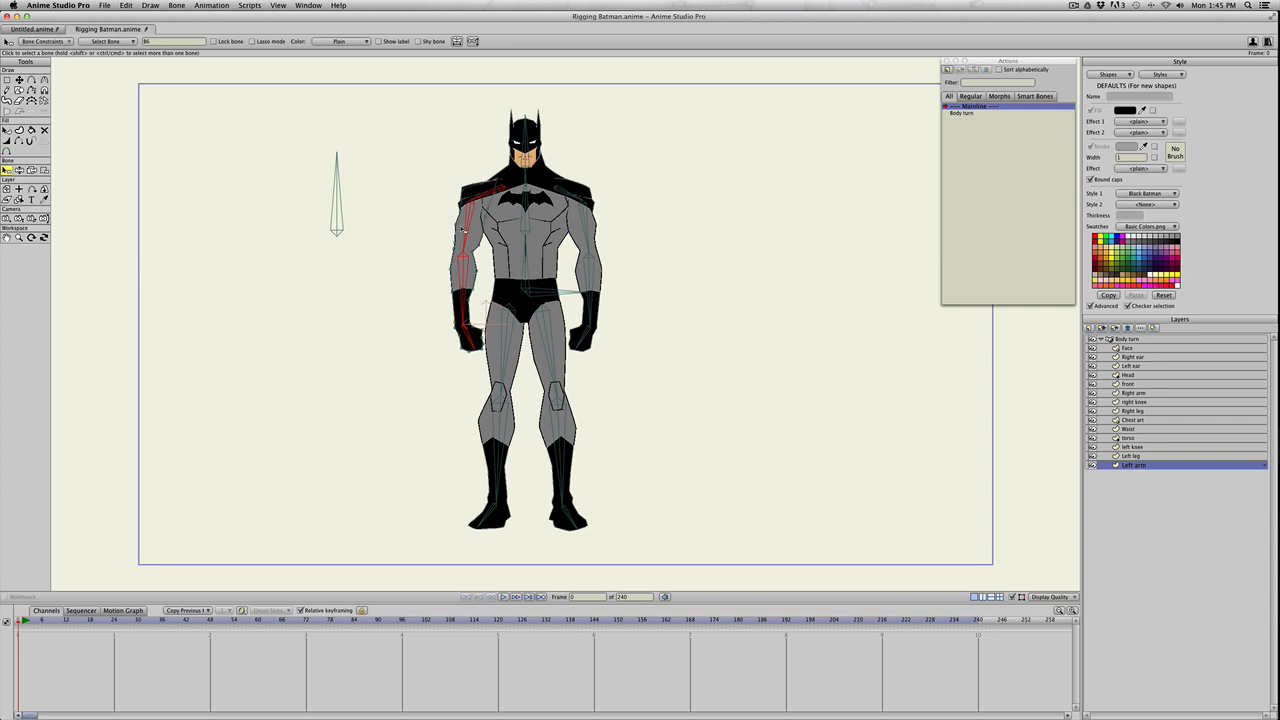
key(super+a)
click(172, 5)
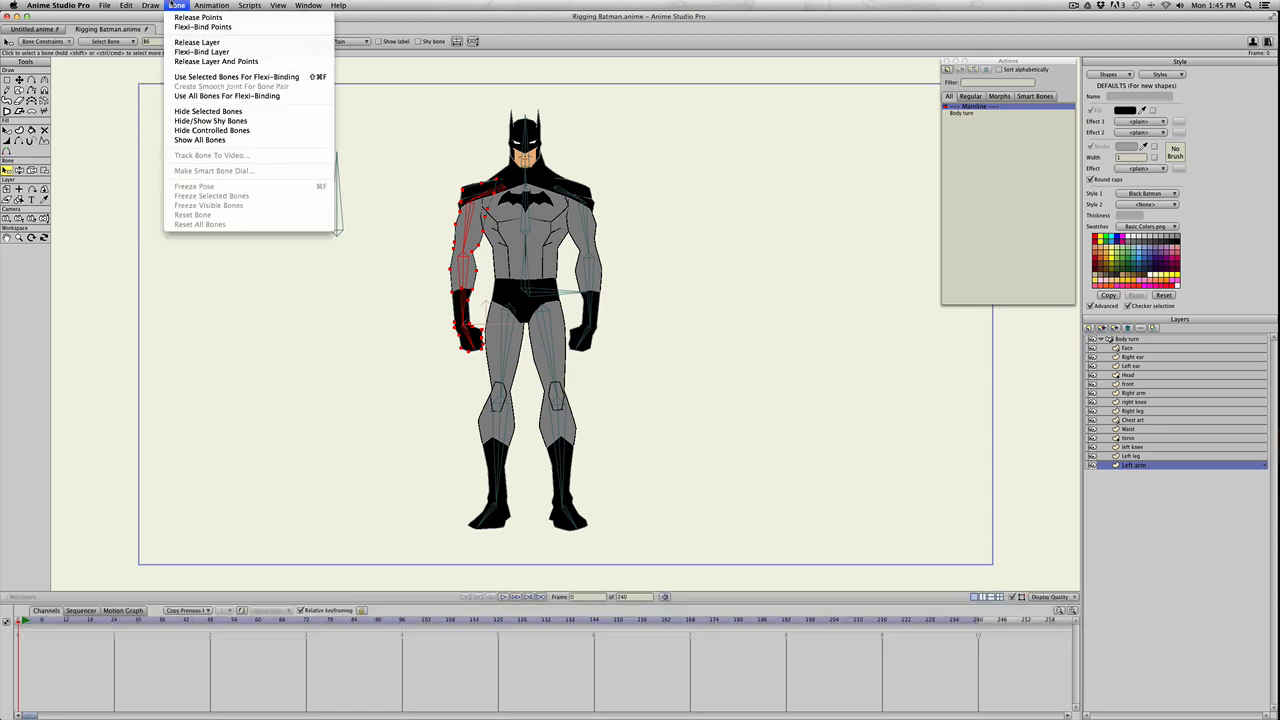
click(193, 77)
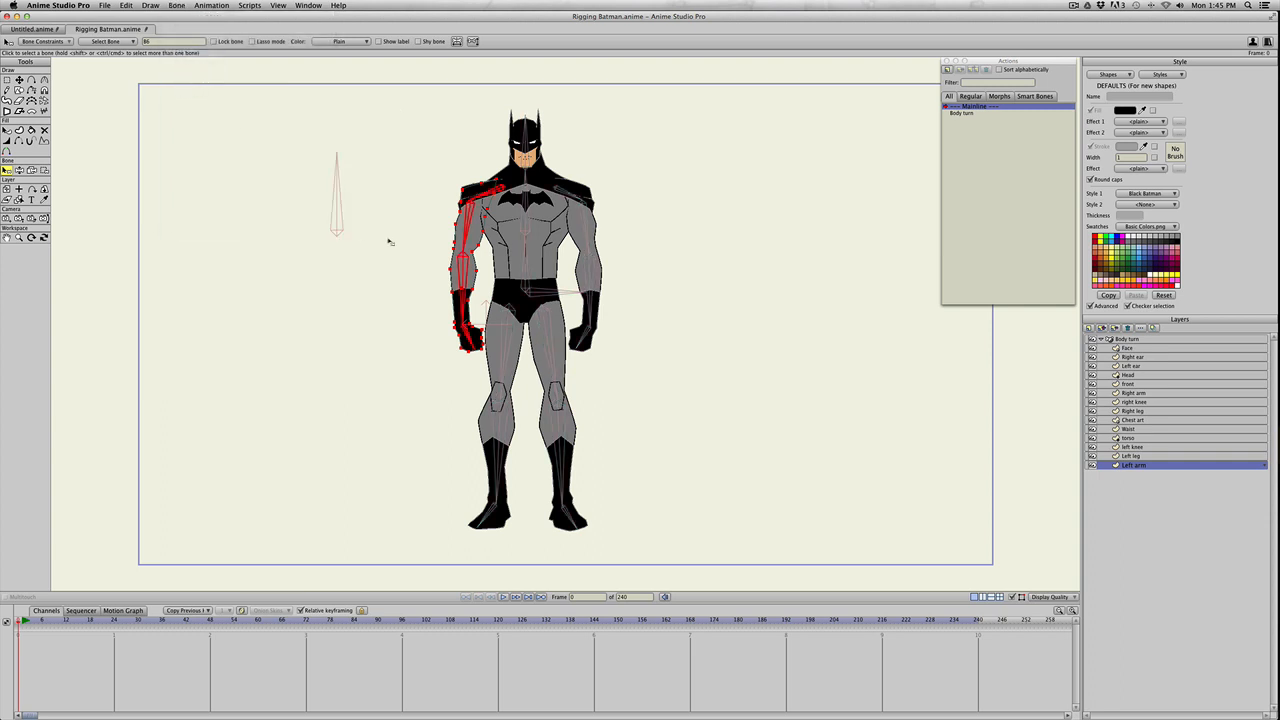
- Test the left arm's binding by bending its forearm bone with Manipulate Bones, and leave the tool
key(z)
mouse_move(465, 271)
mouse_down()
mouse_move(430, 243)
mouse_move(442, 252)
mouse_move(440, 316)
mouse_move(437, 268)
mouse_move(445, 285)
mouse_up()
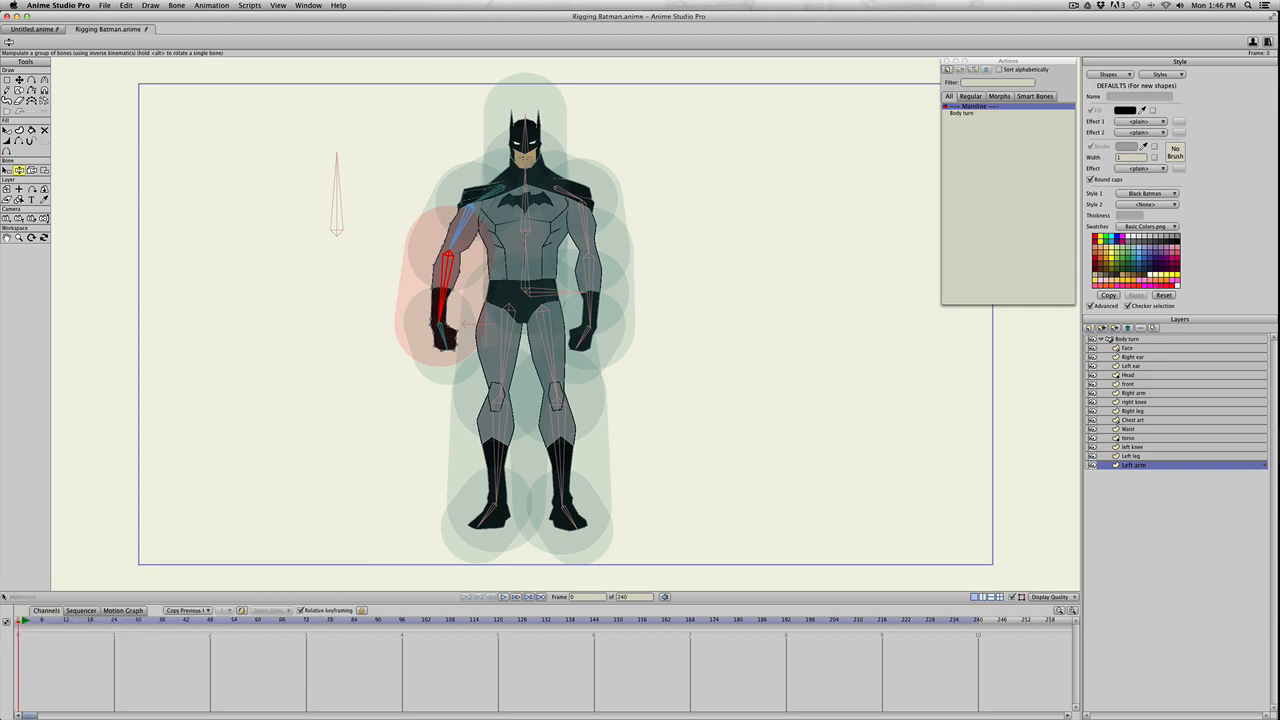
key(g)
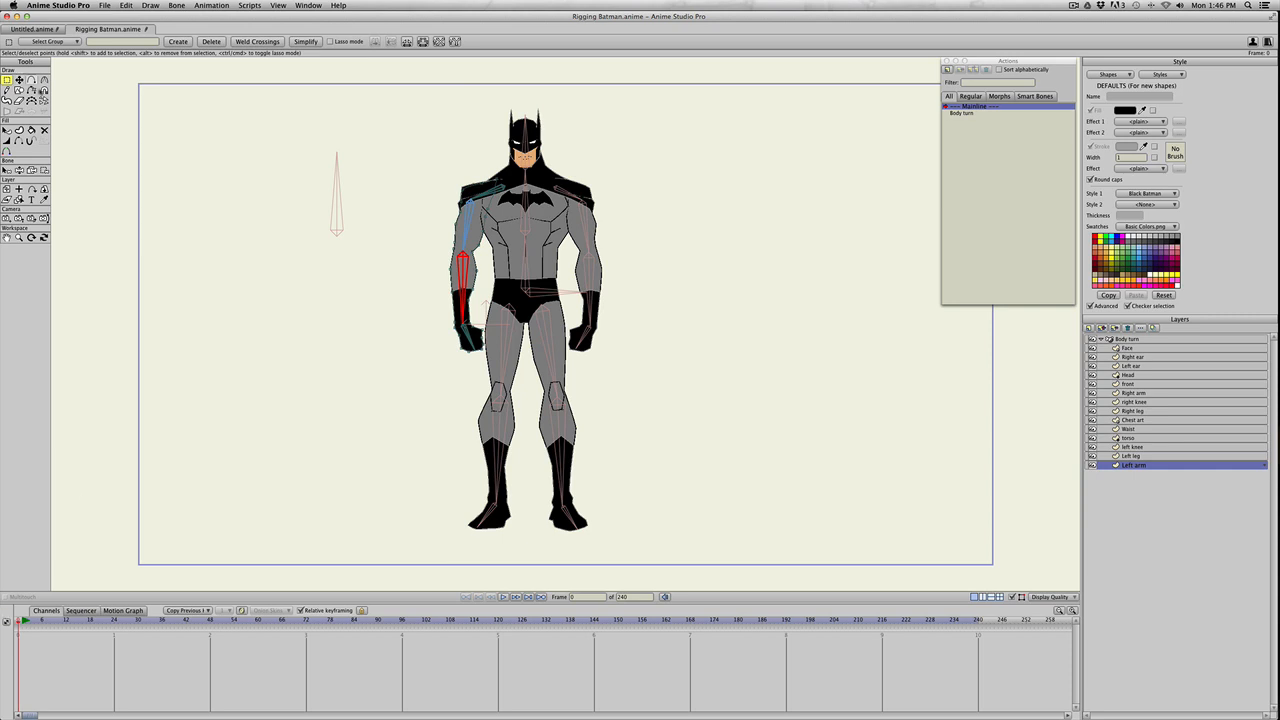
- Select every bone on the Body turn layer and reduce the bone strength to about 0.41
click(1123, 340)
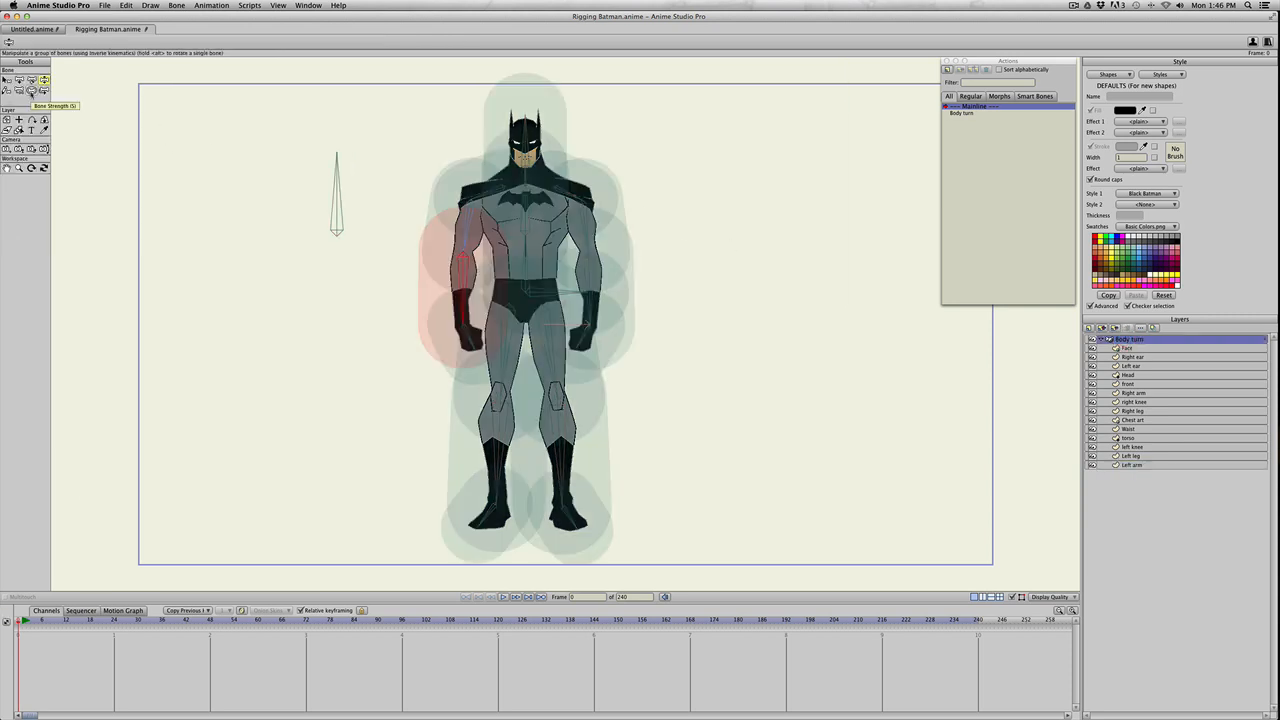
key(super+a)
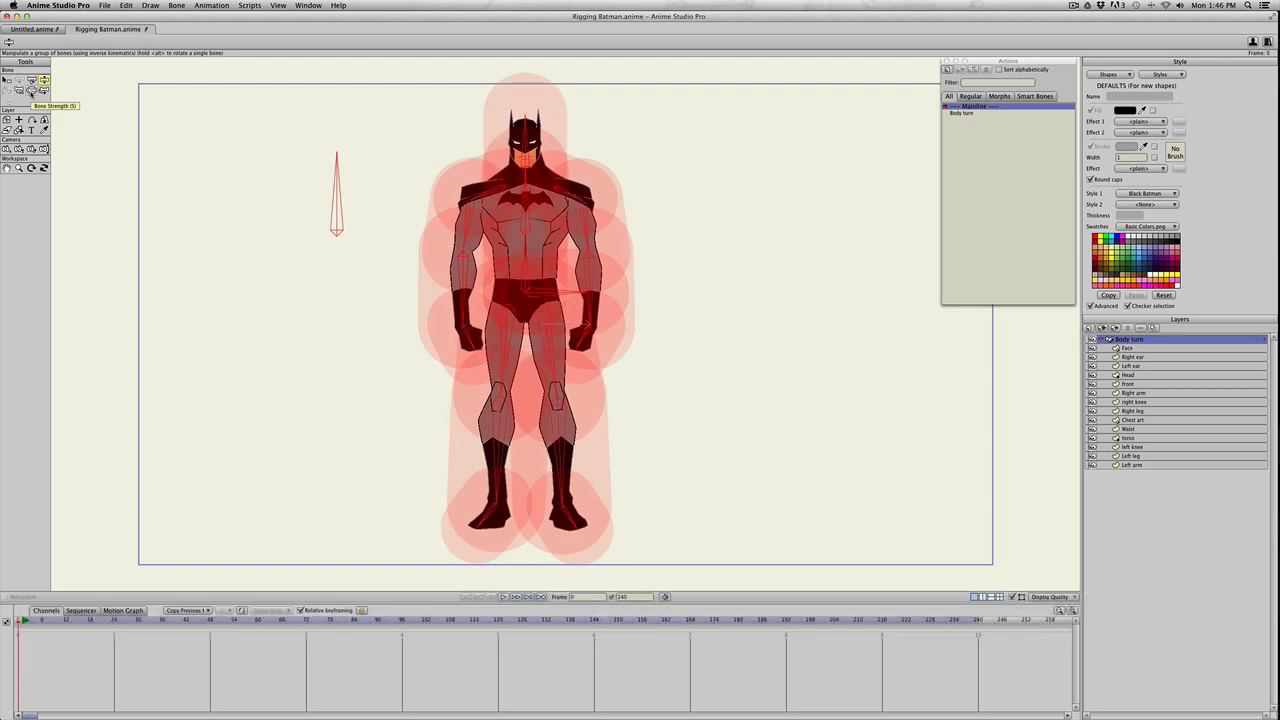
click(31, 91)
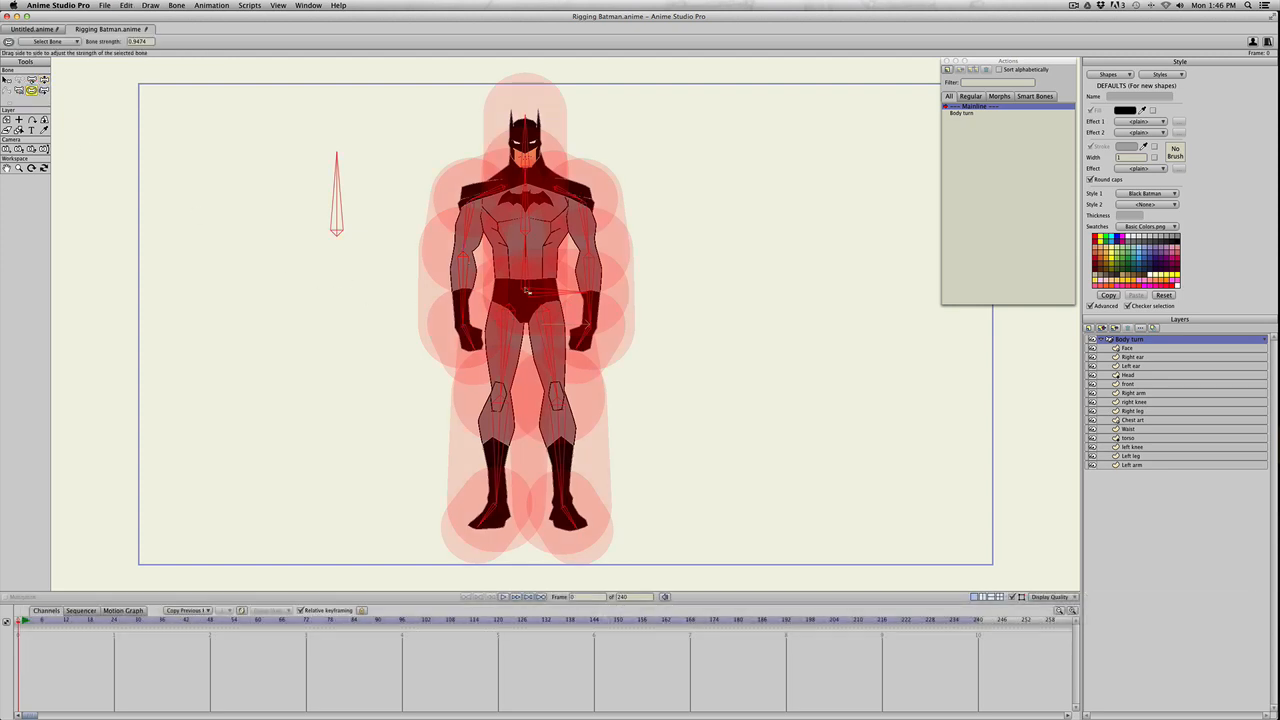
drag(527, 290, 465, 290)
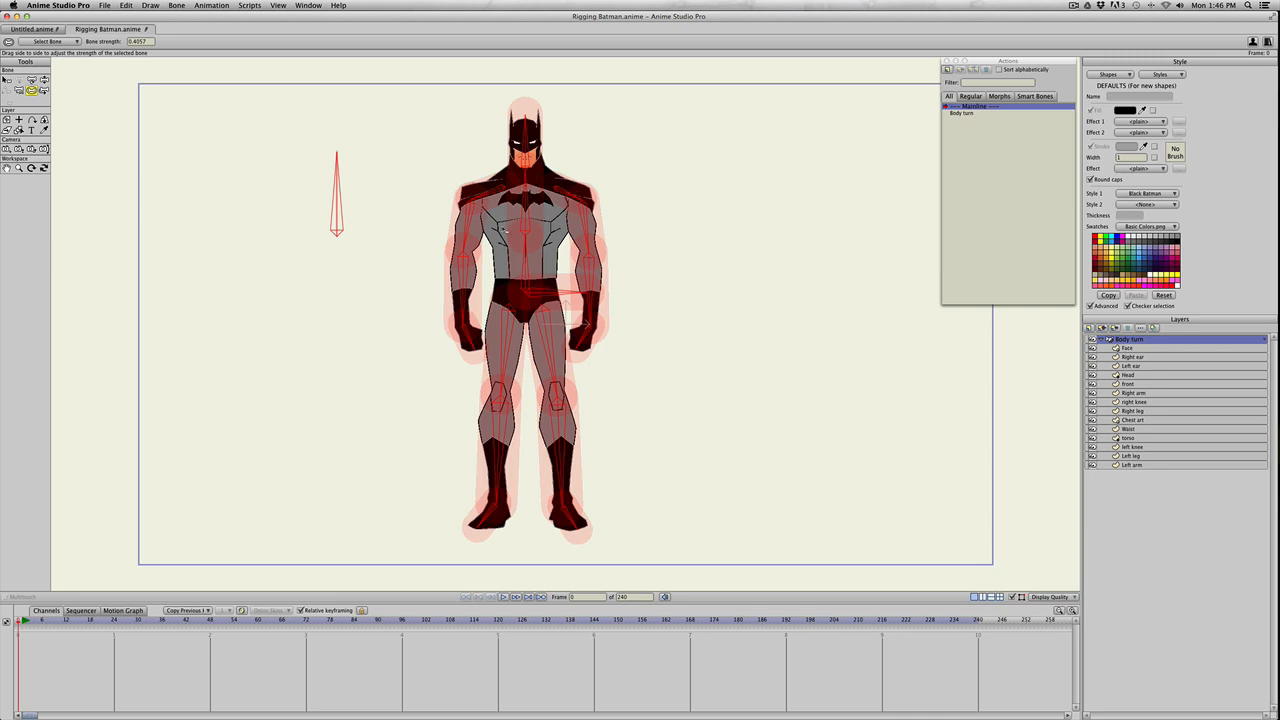
- Select the horizontal hip bone and reduce its bone strength to 0
key(b)
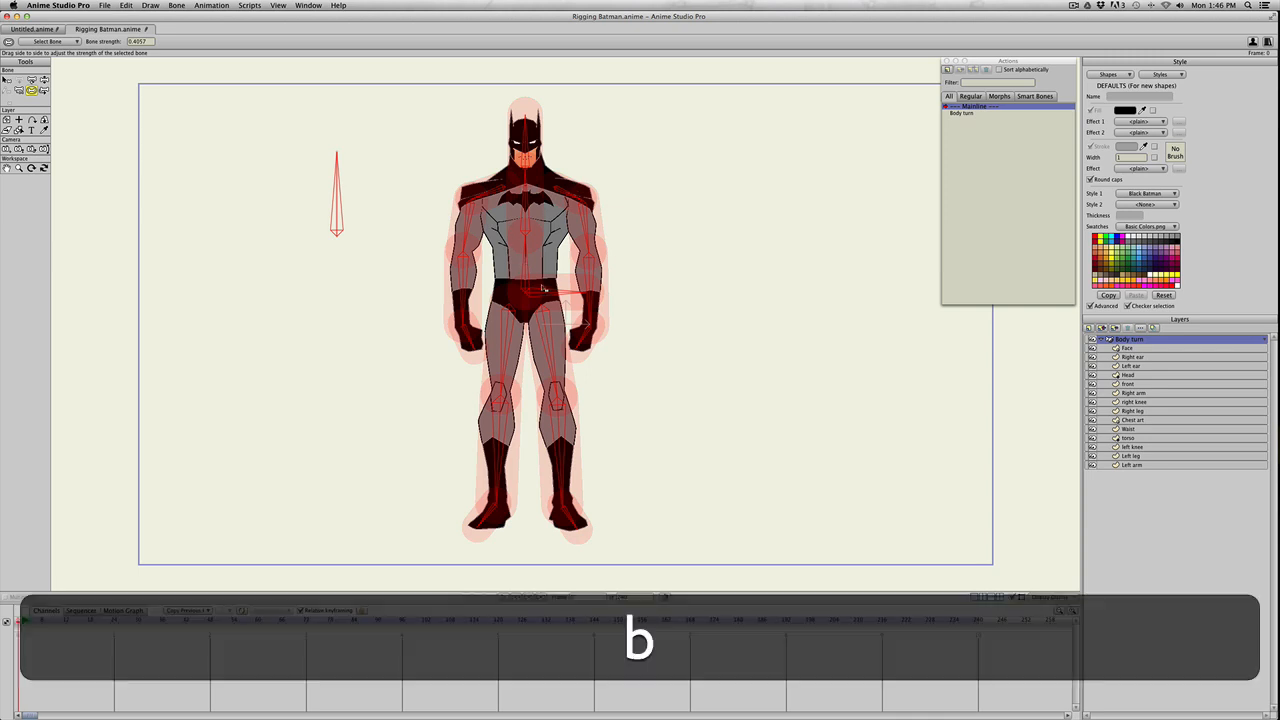
click(32, 91)
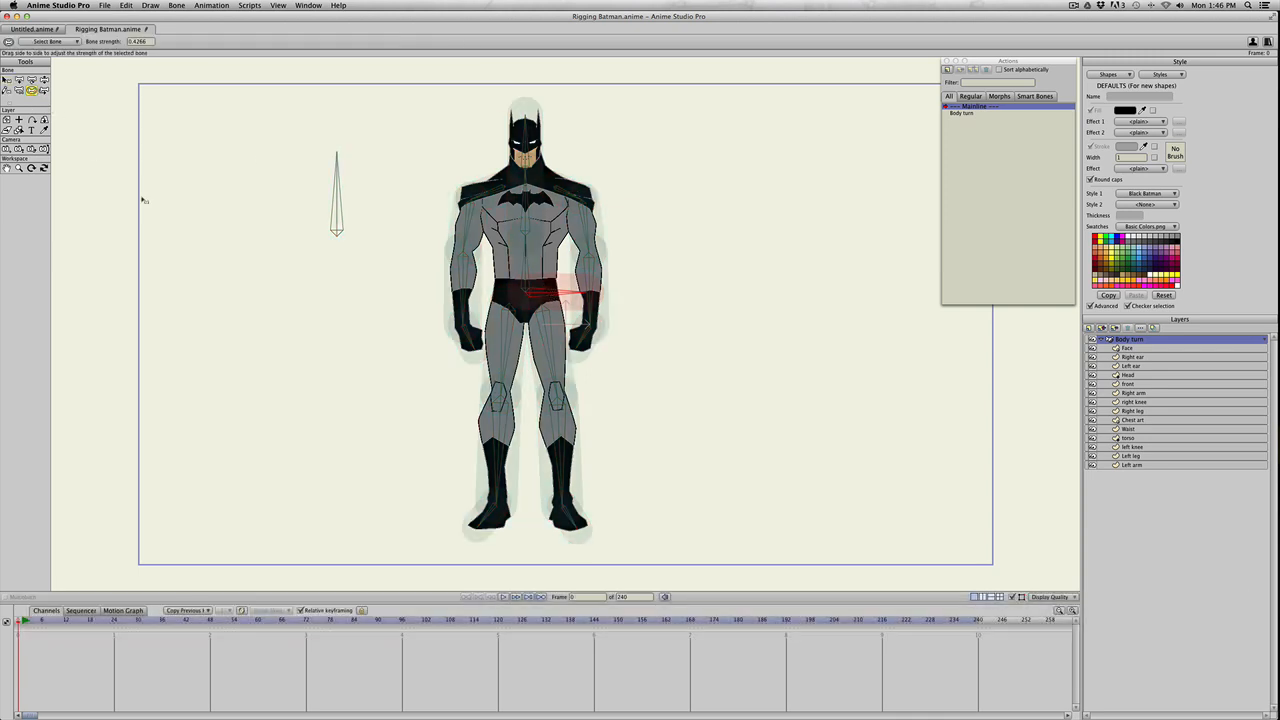
drag(537, 304, 480, 297)
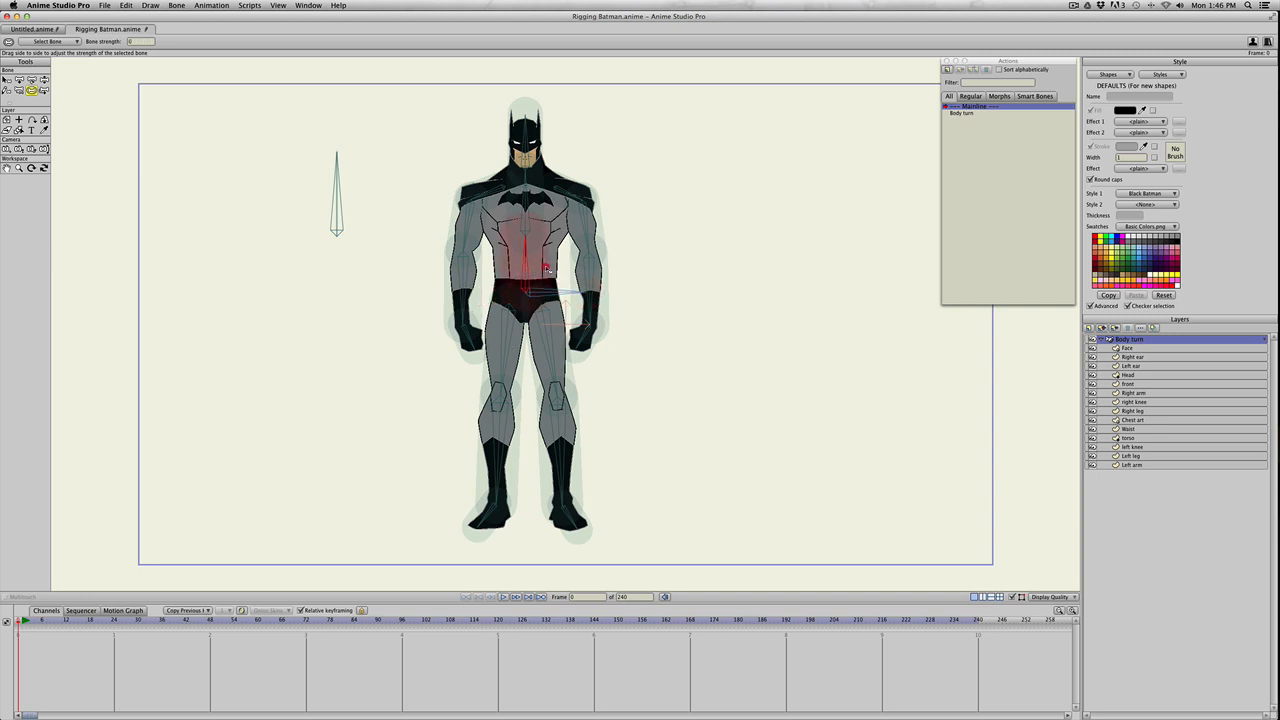
- Adjust the bone strength of the lower spine bone and the chest bone, setting the chest bone to about 0.61
click(547, 268)
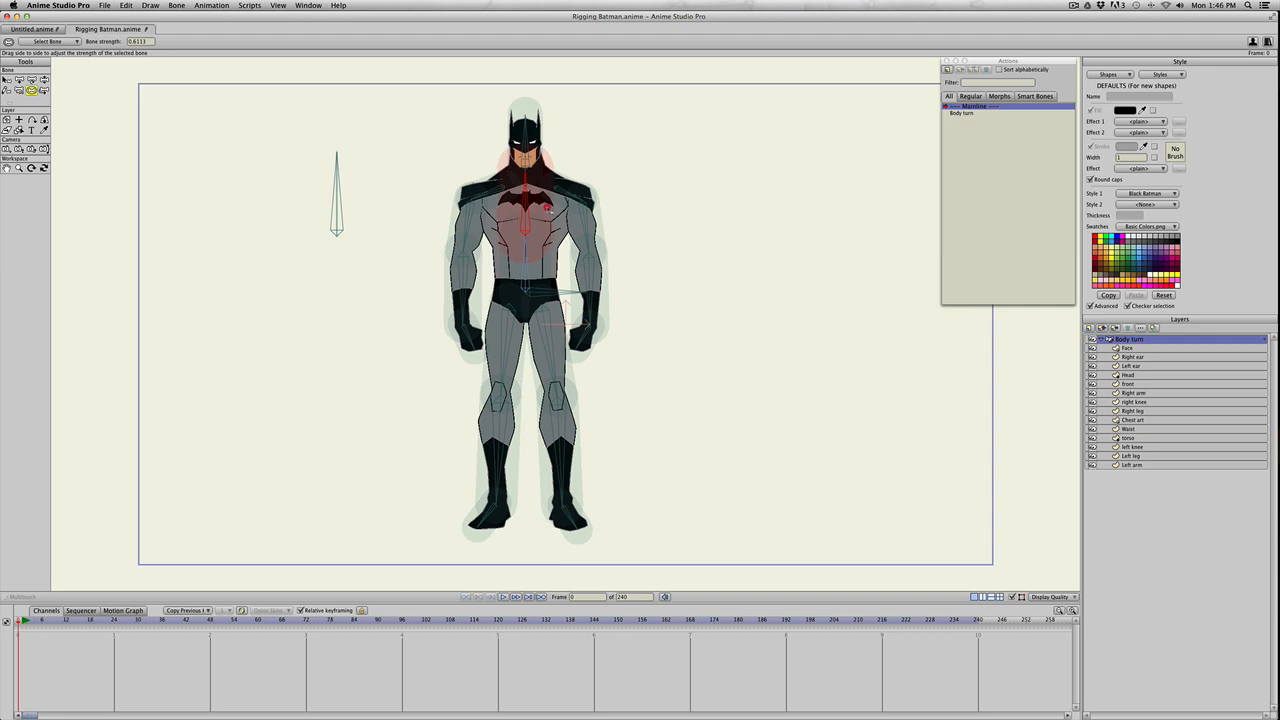
drag(548, 207, 558, 209)
- Flexi-bind all points of the Left leg layer to only the selected left thigh, shin and foot bones
key(b)
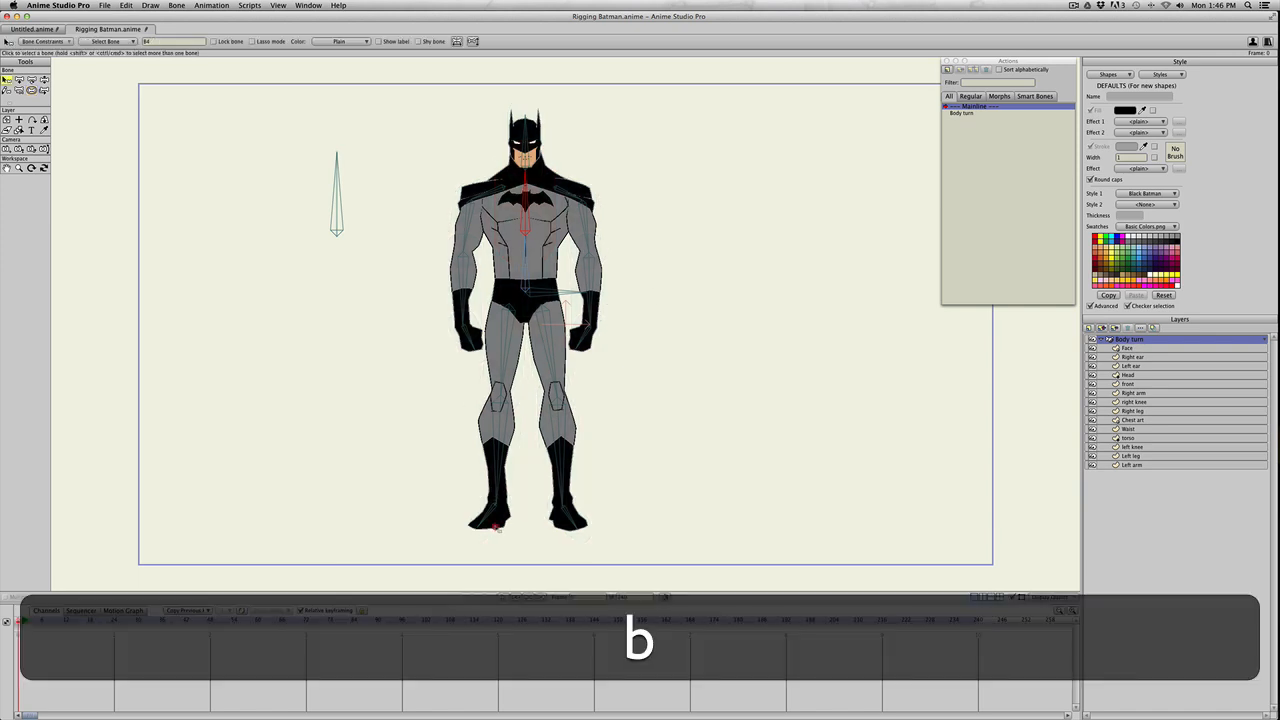
click(498, 494)
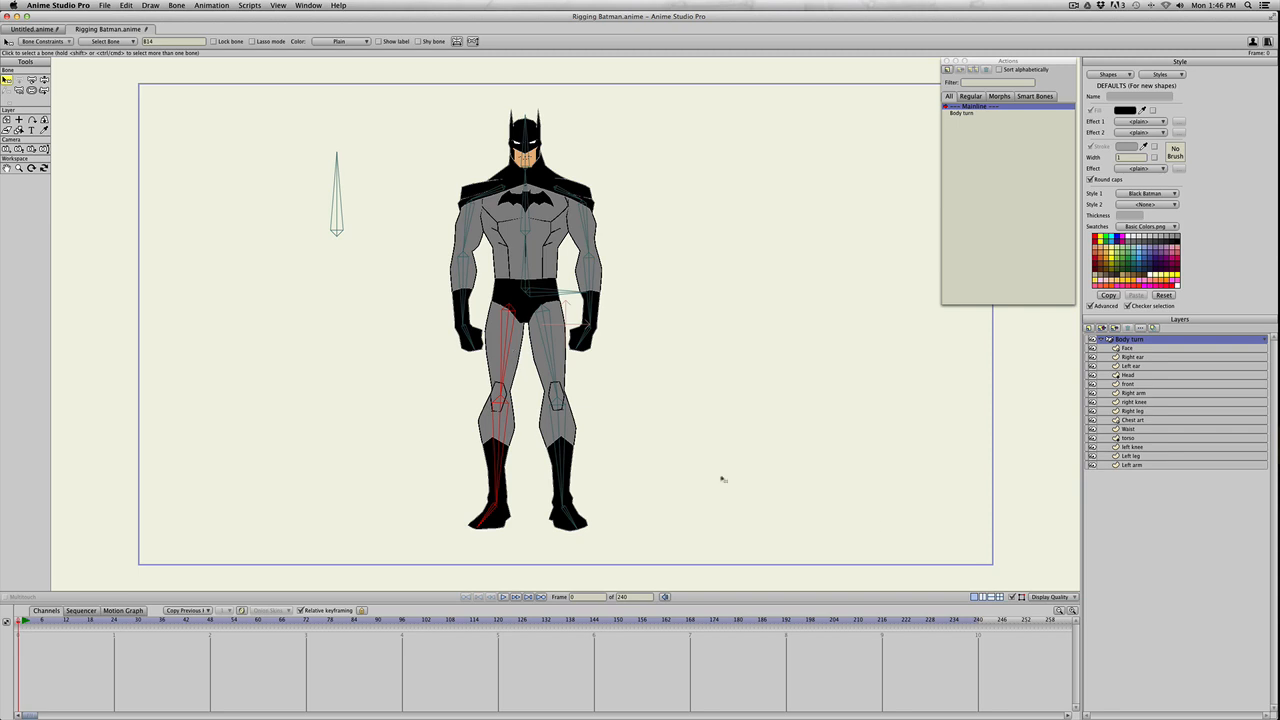
click(1134, 447)
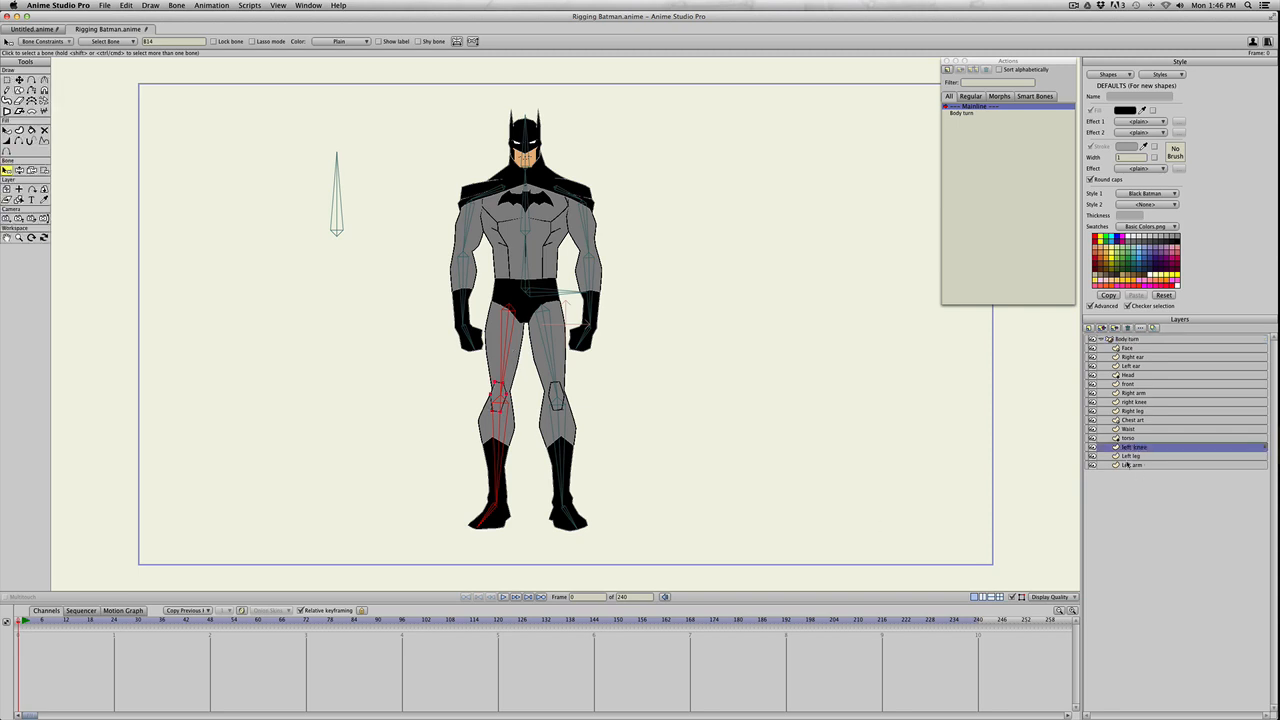
click(1131, 456)
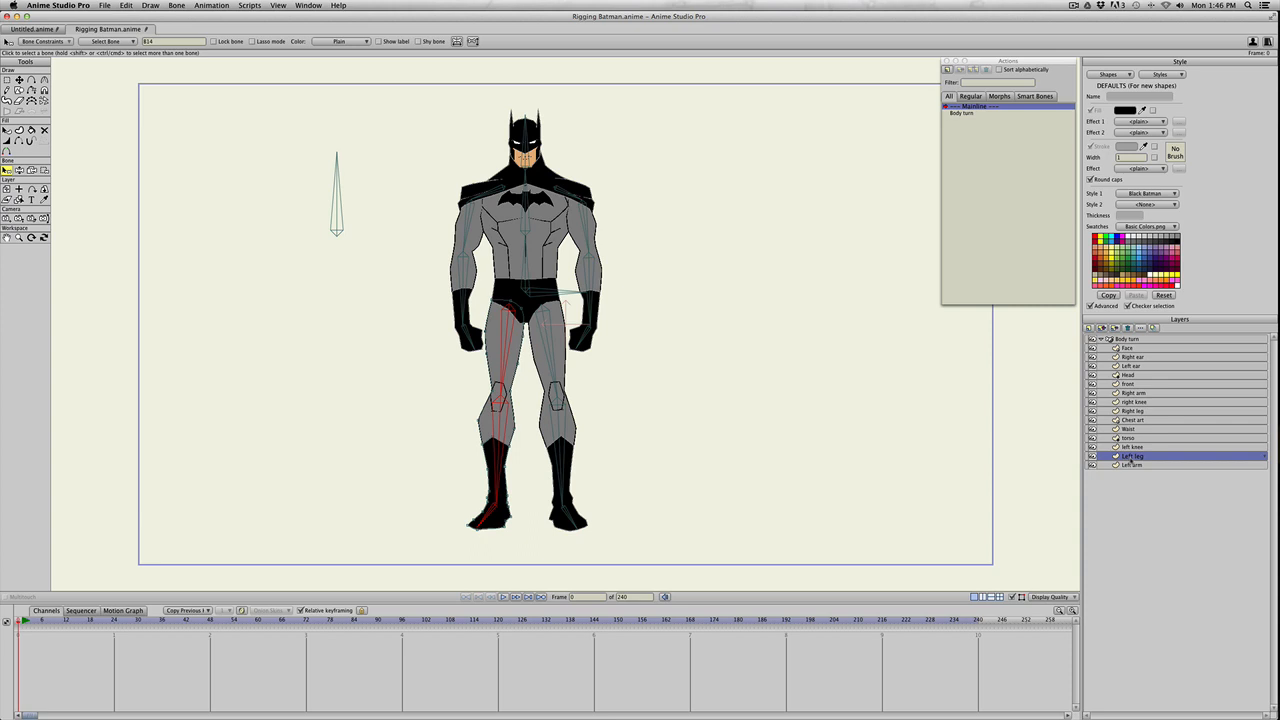
key(super+a)
click(150, 5)
mouse_move(177, 6)
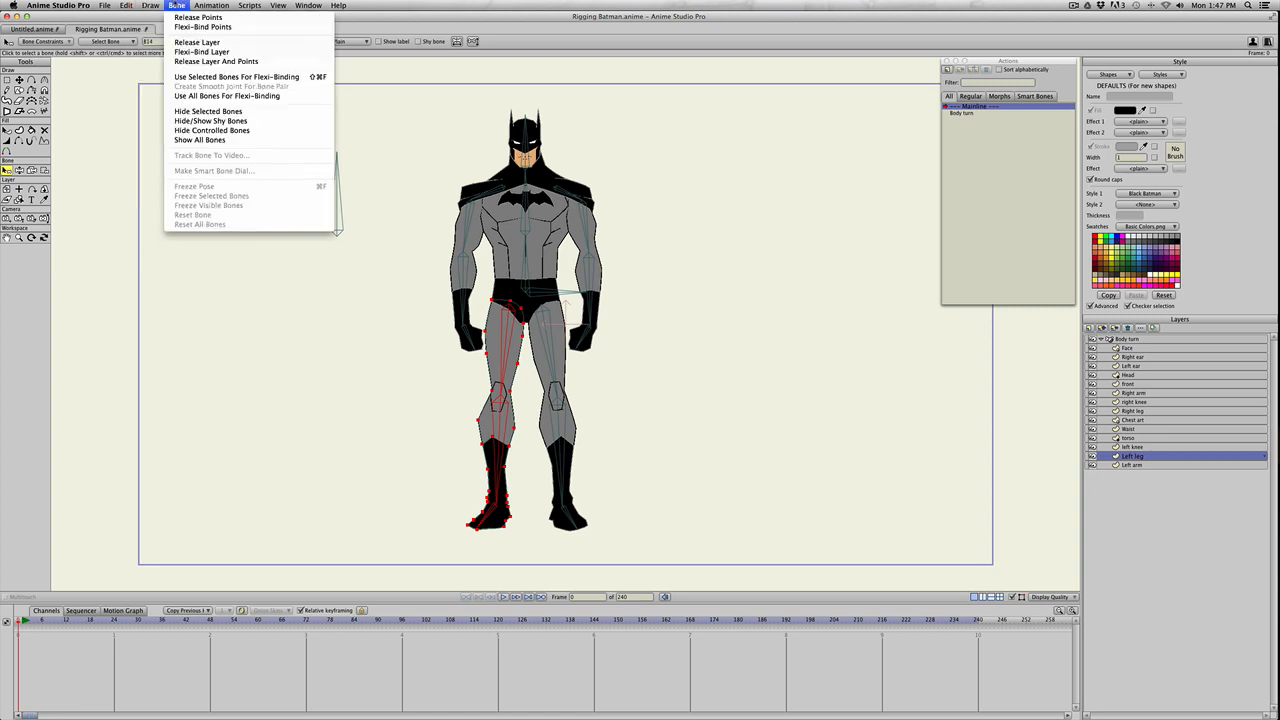
click(194, 77)
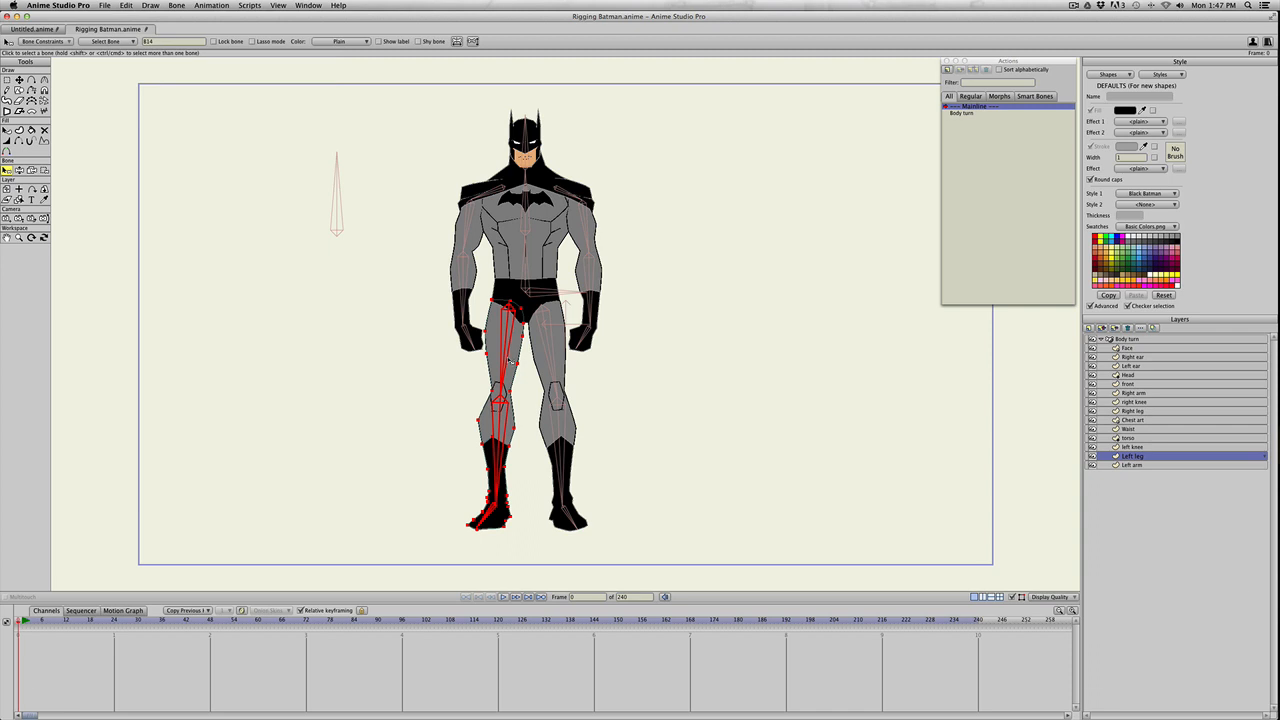
- Flexi-bind all points of the Right leg layer to only the selected right thigh, shin and foot bones
key(b)
click(565, 360)
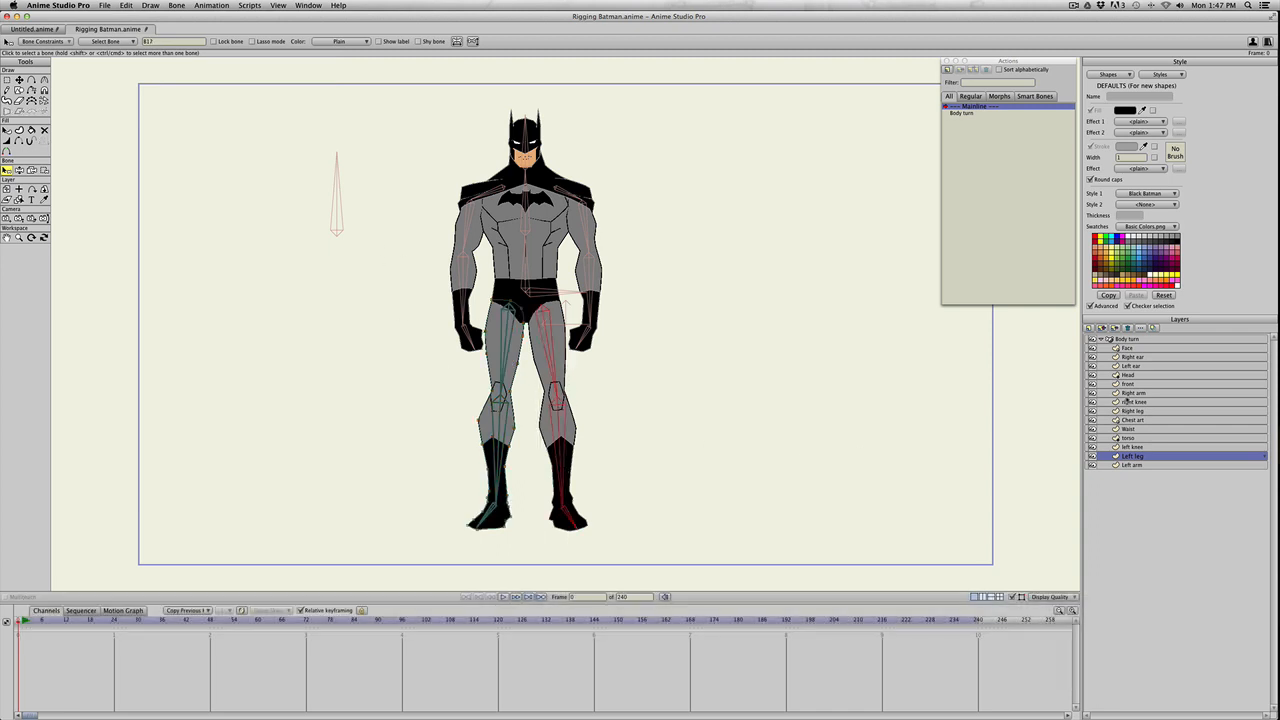
click(1128, 410)
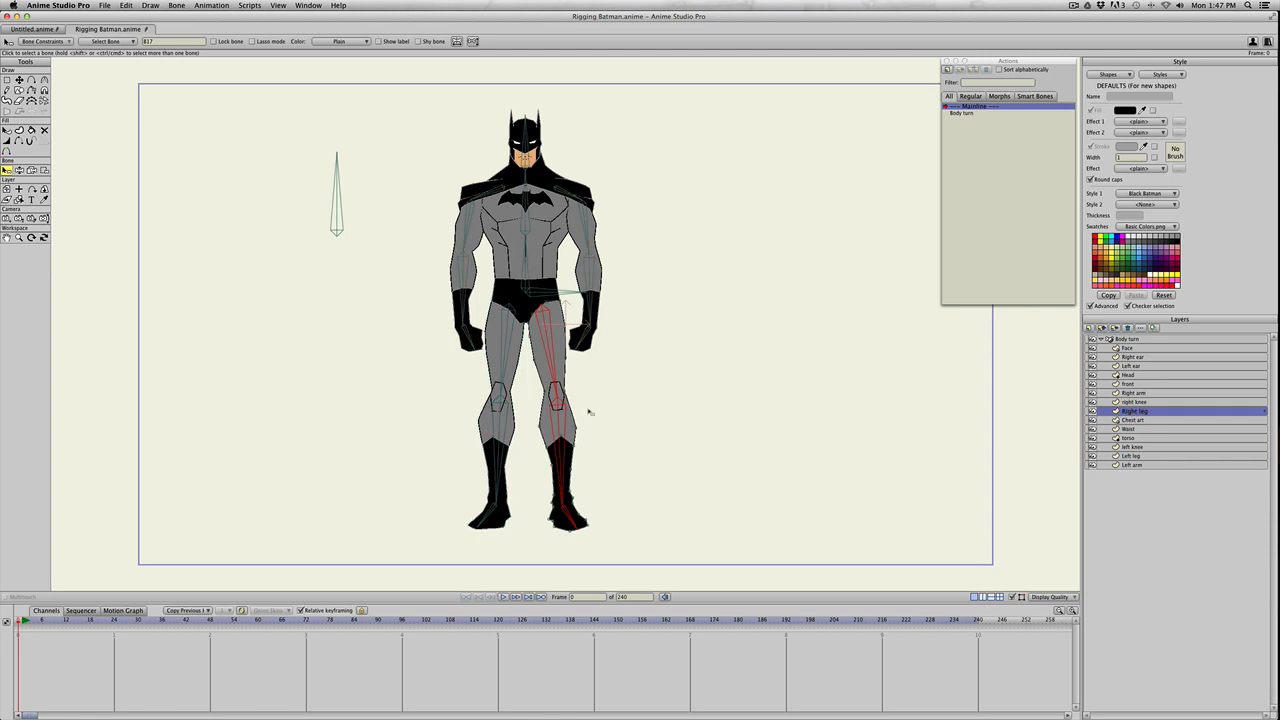
key(super+a)
click(178, 6)
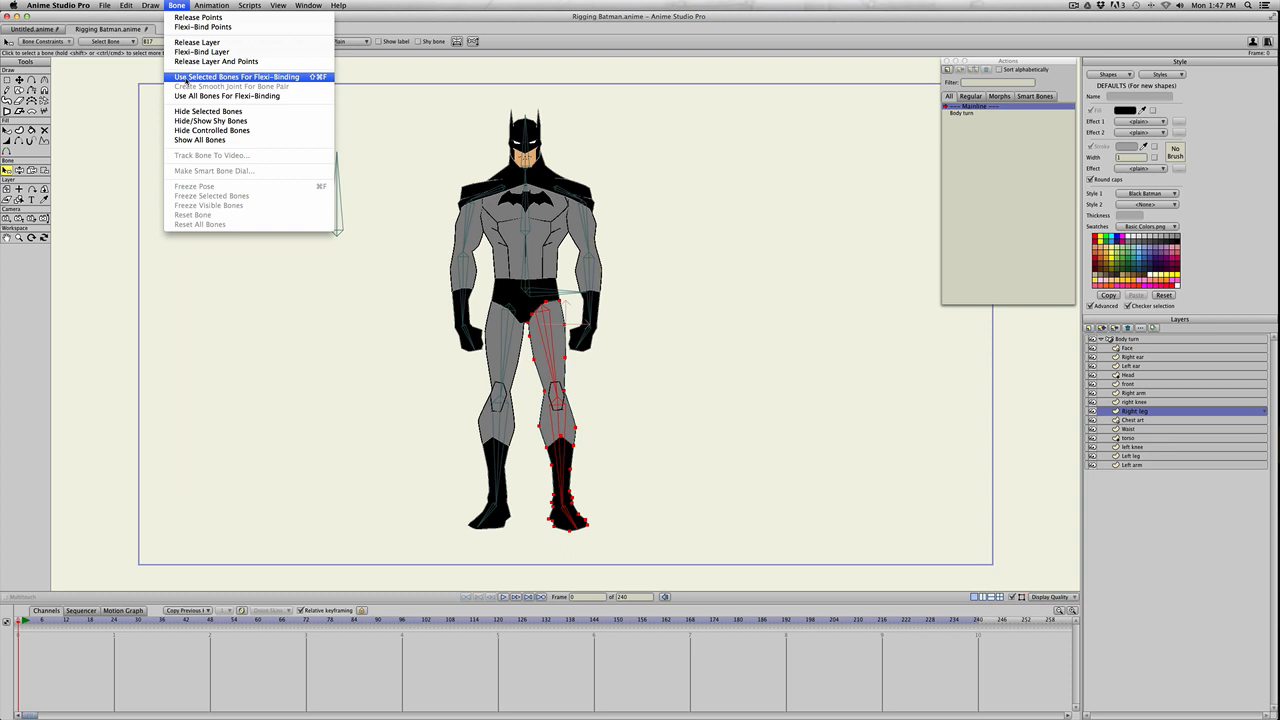
click(186, 80)
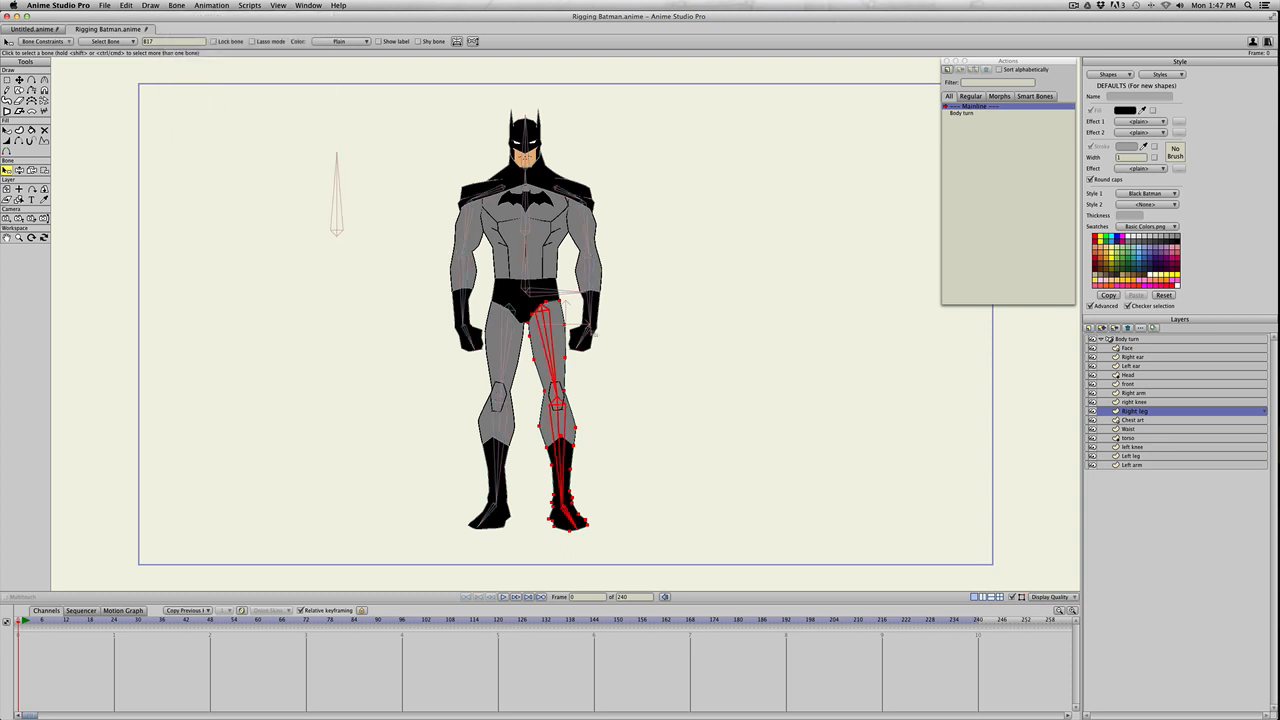
- Flexi-bind the Right arm layer to only the selected right hand, forearm, upper arm and shoulder bones
key(b)
click(593, 344)
shift+click(588, 304)
shift+click(580, 216)
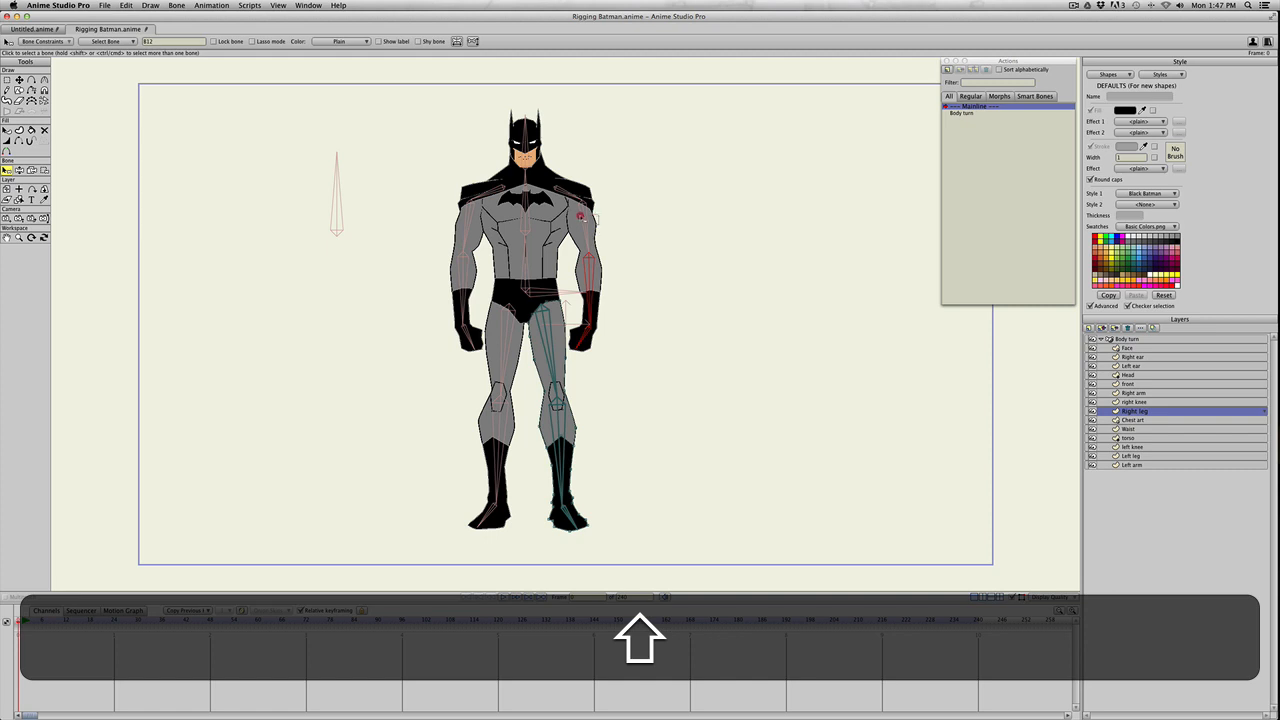
shift+click(567, 194)
click(1130, 466)
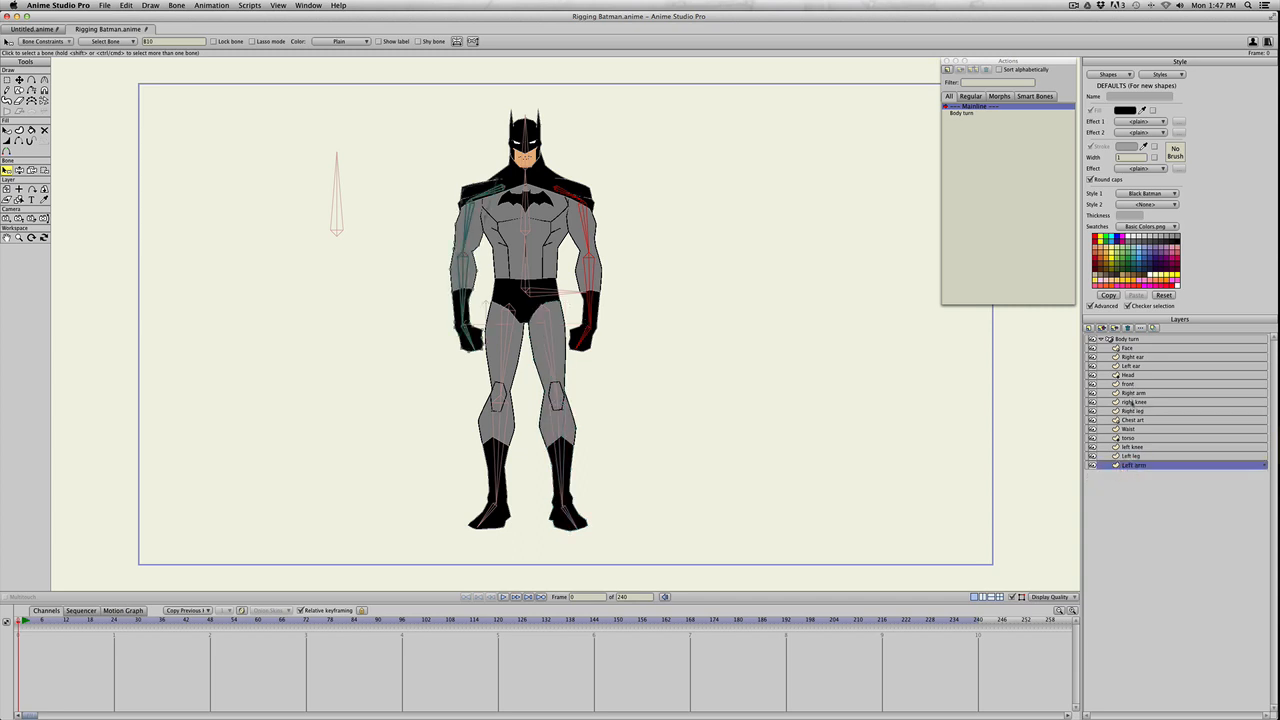
click(1130, 393)
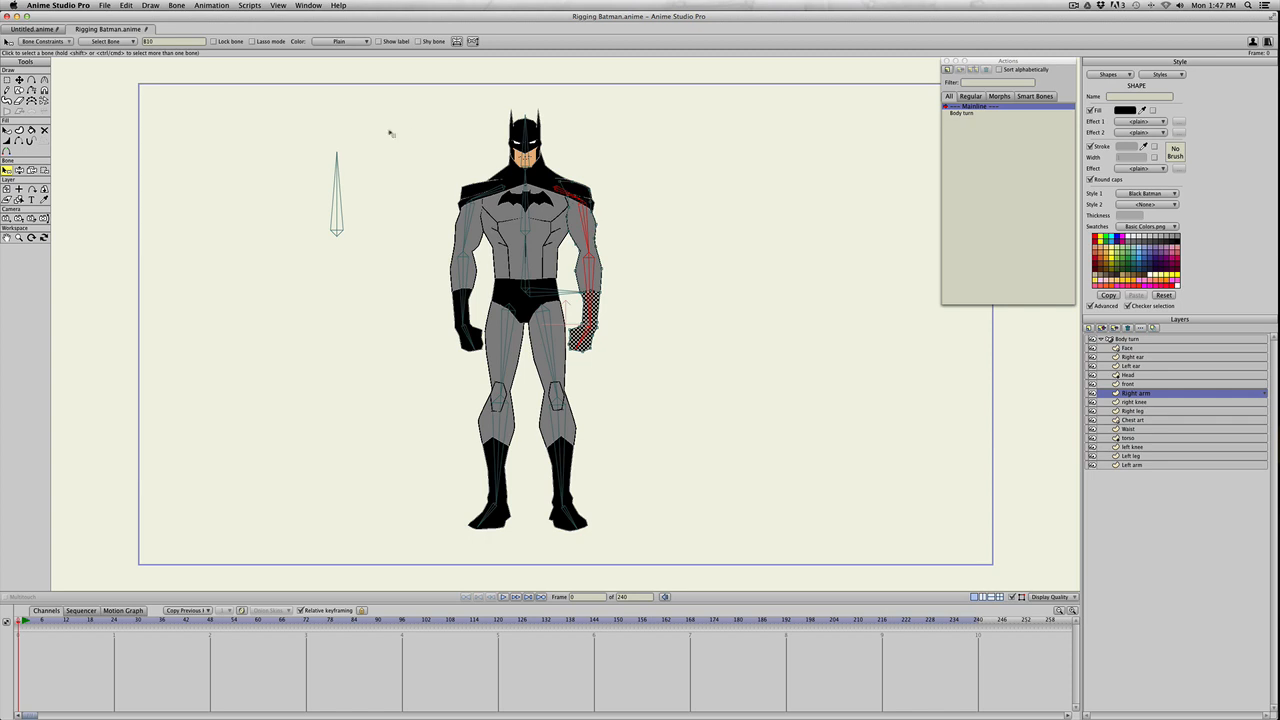
click(176, 5)
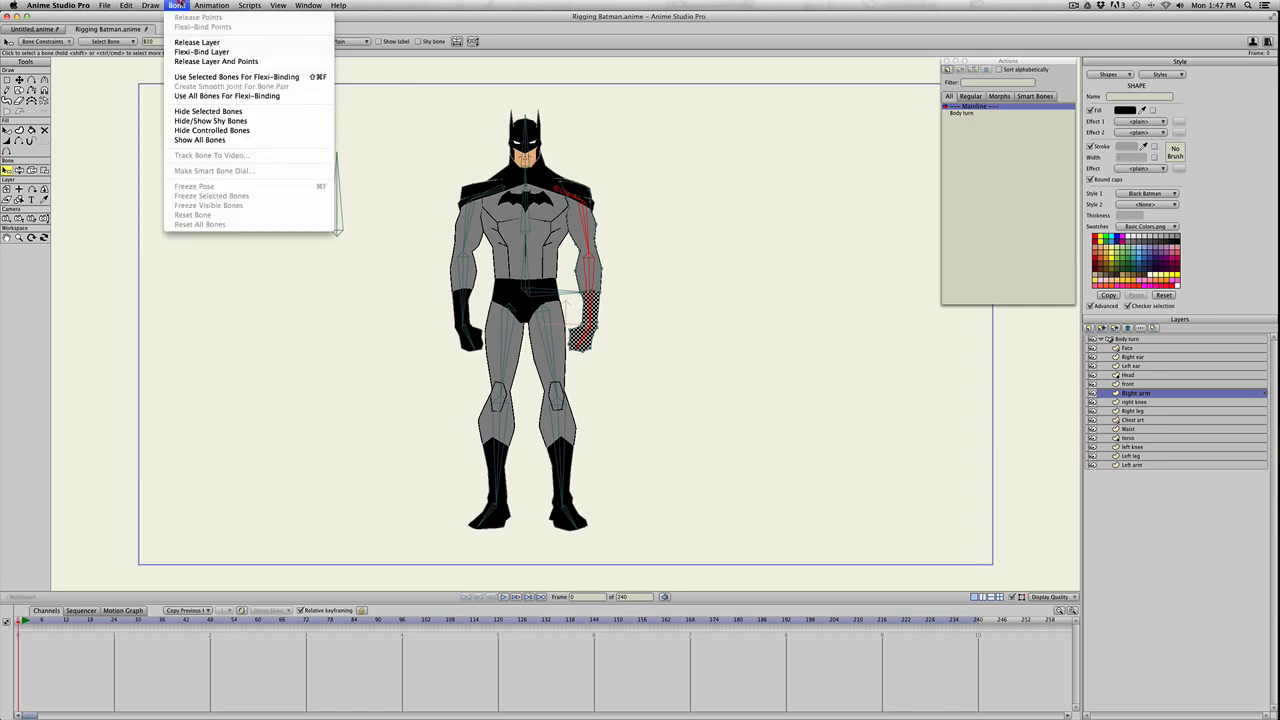
click(200, 77)
- Test the right arm and leg bindings by bending their bones with Manipulate Bones, and leave the tool
key(z)
drag(560, 256, 645, 270)
drag(580, 236, 631, 201)
drag(650, 248, 584, 284)
drag(584, 240, 573, 264)
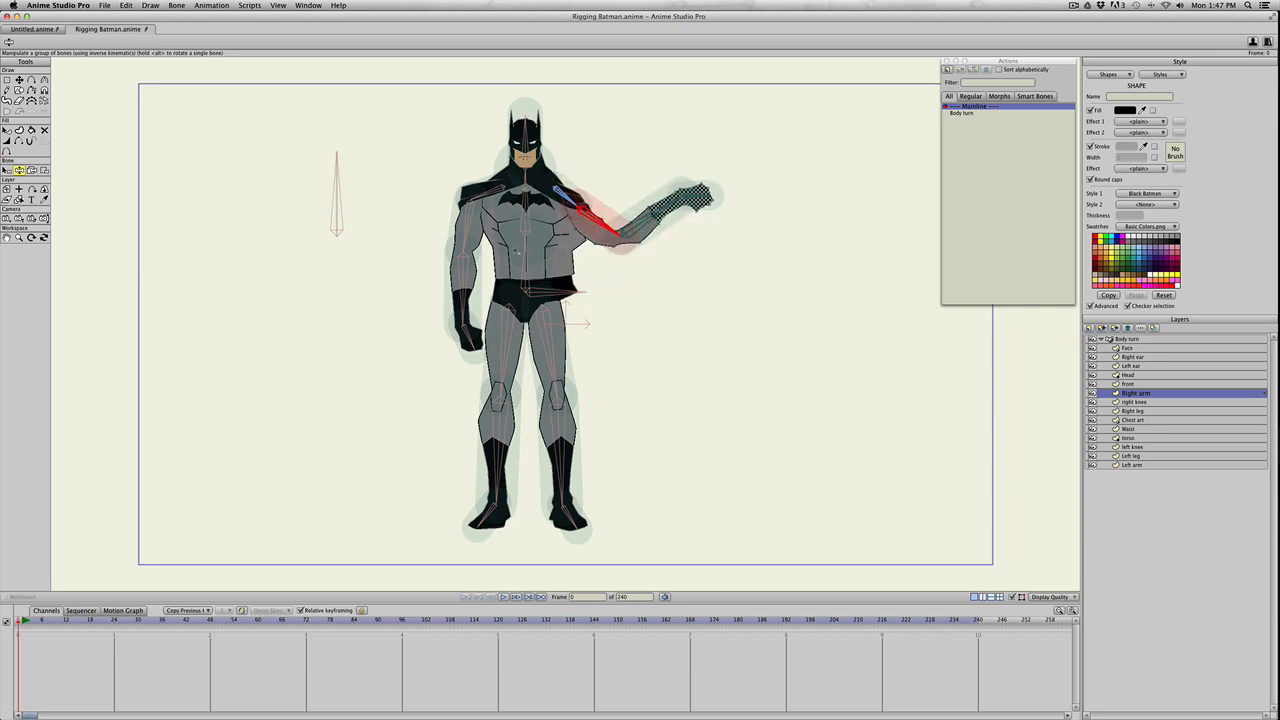
drag(655, 264, 616, 321)
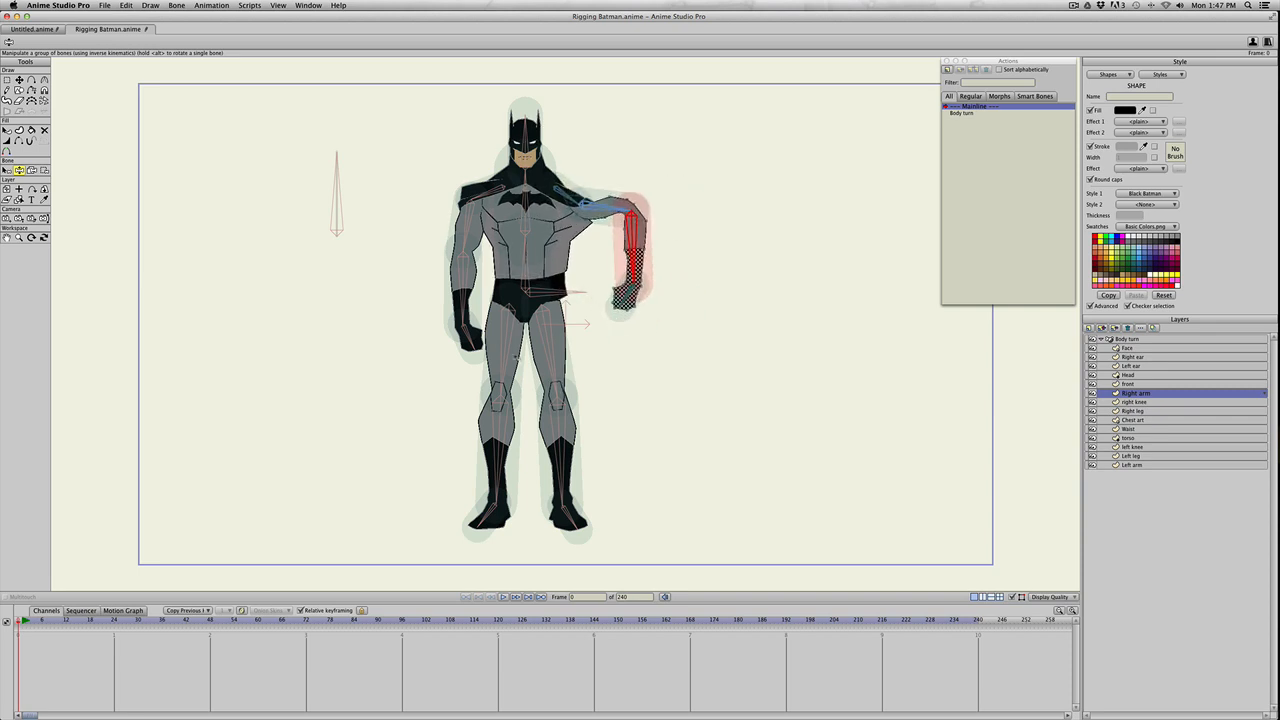
drag(547, 387, 520, 350)
drag(572, 438, 548, 452)
drag(637, 259, 606, 356)
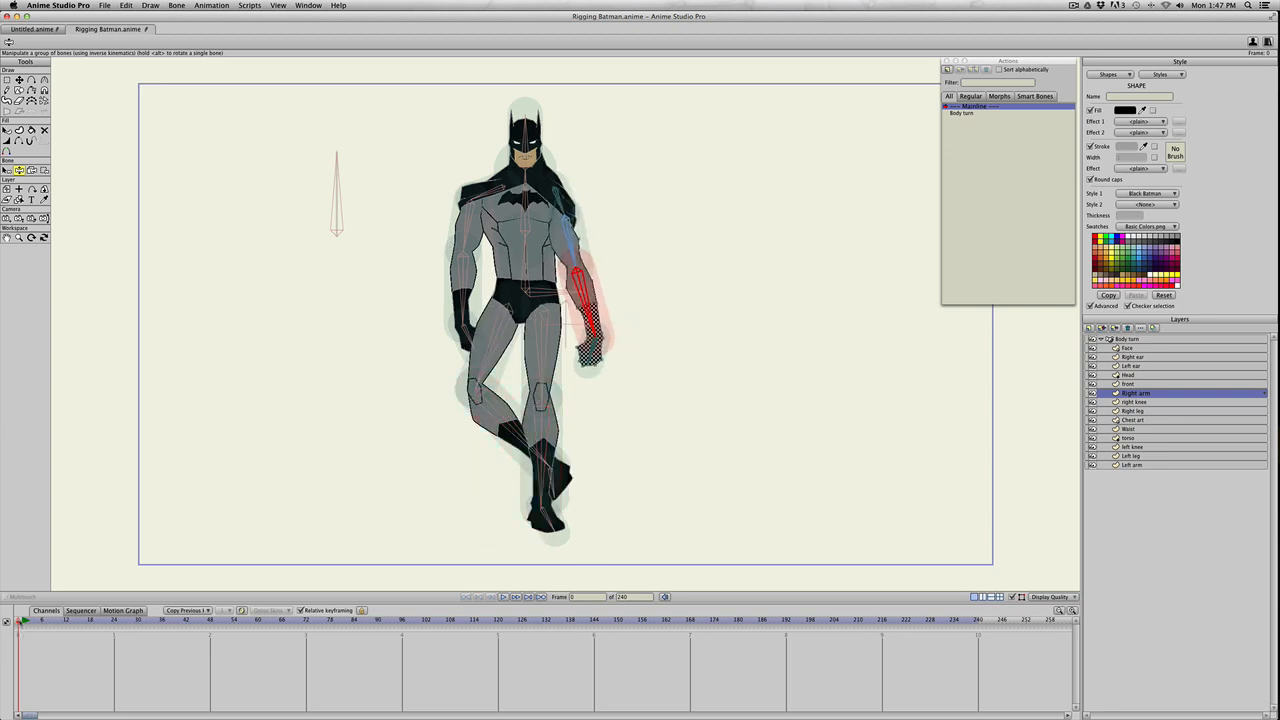
key(g)
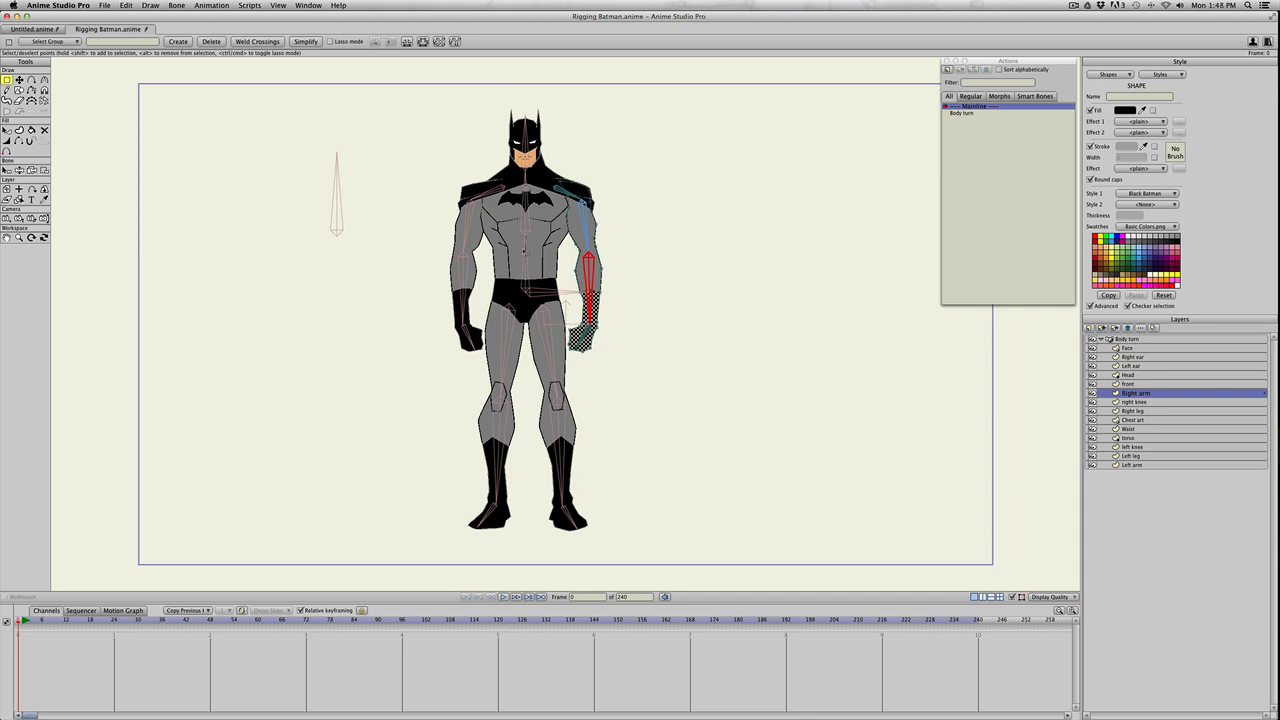
- Bind all points of the Waist layer to the horizontal hip bone with the Bind Points tool
click(1127, 339)
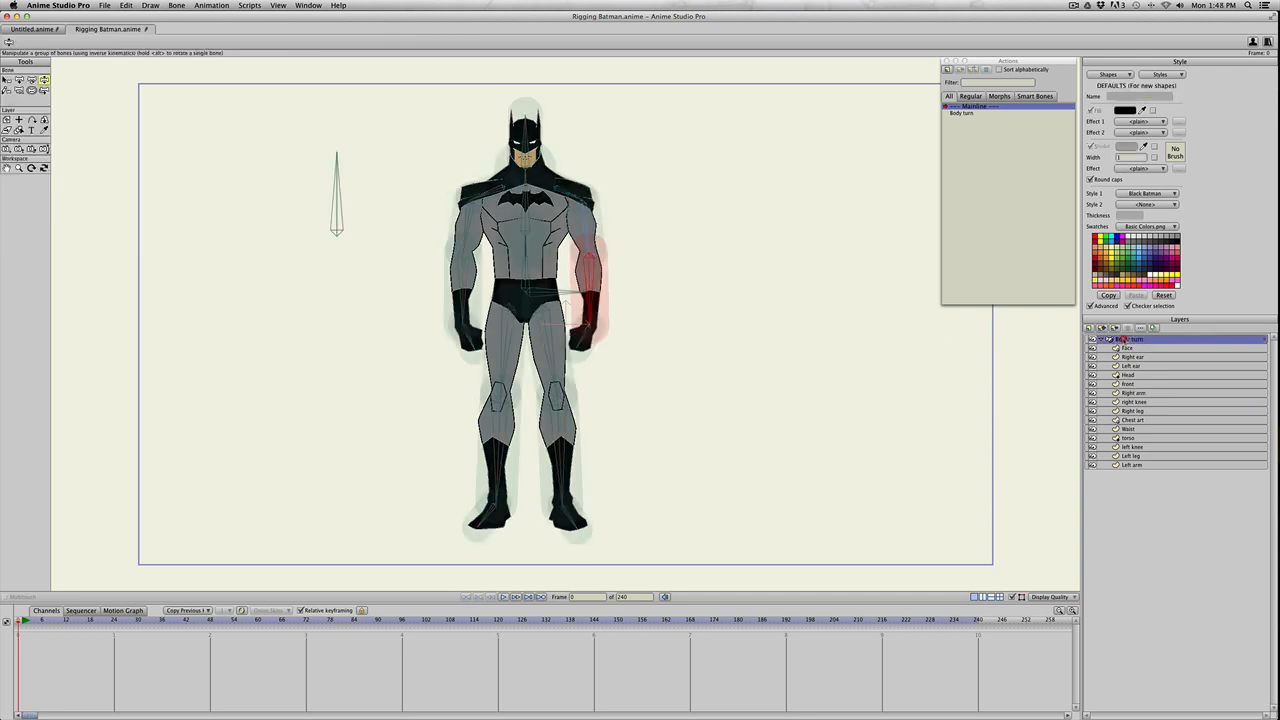
key(b)
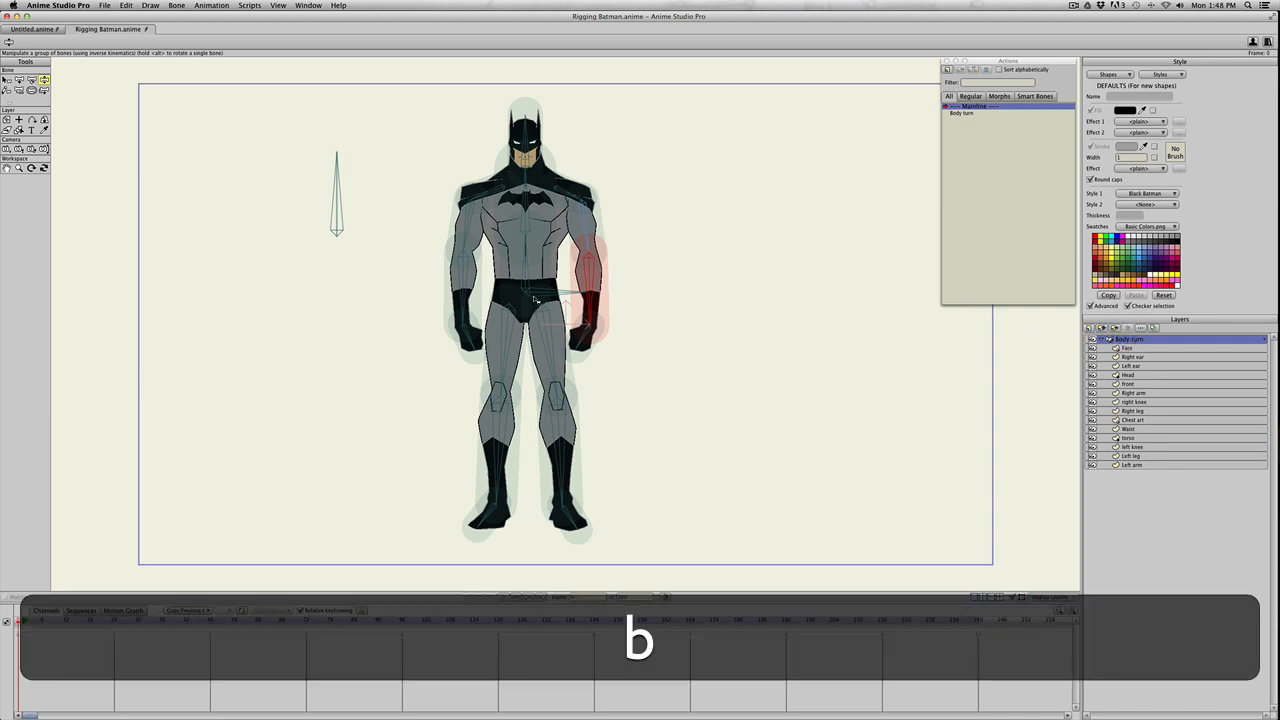
click(1127, 428)
click(518, 309)
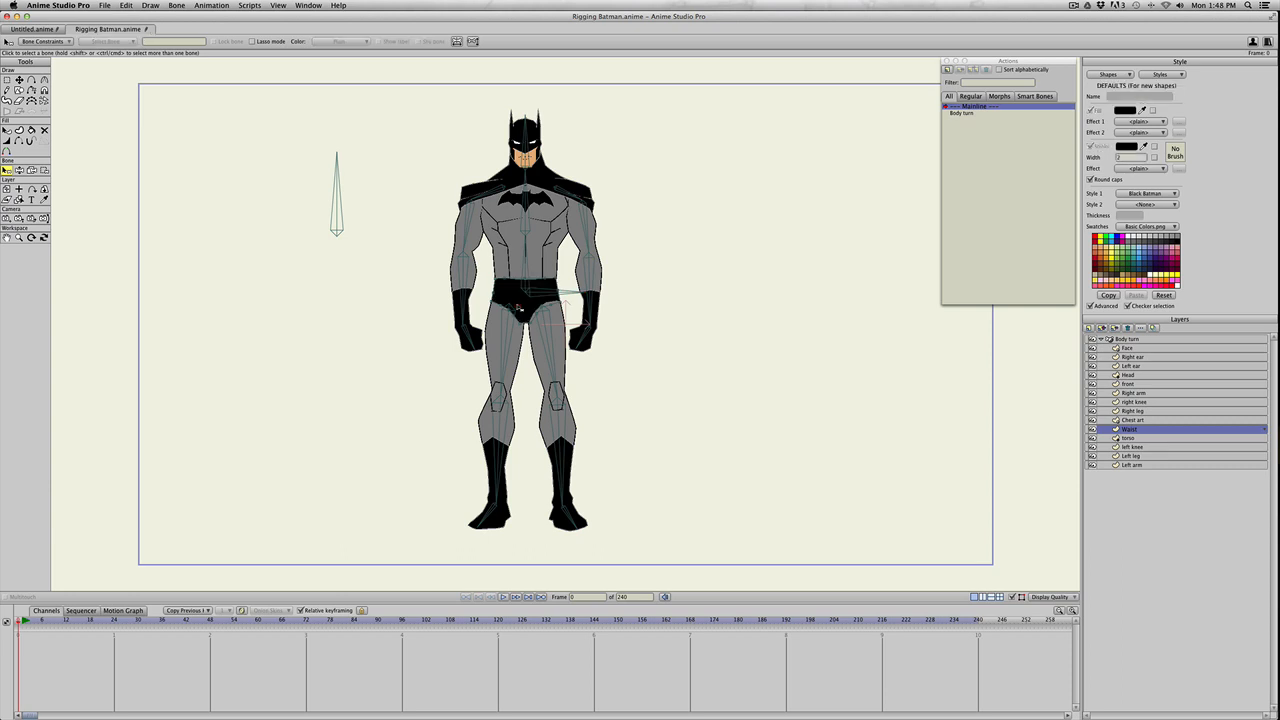
key(super+a)
key(b)
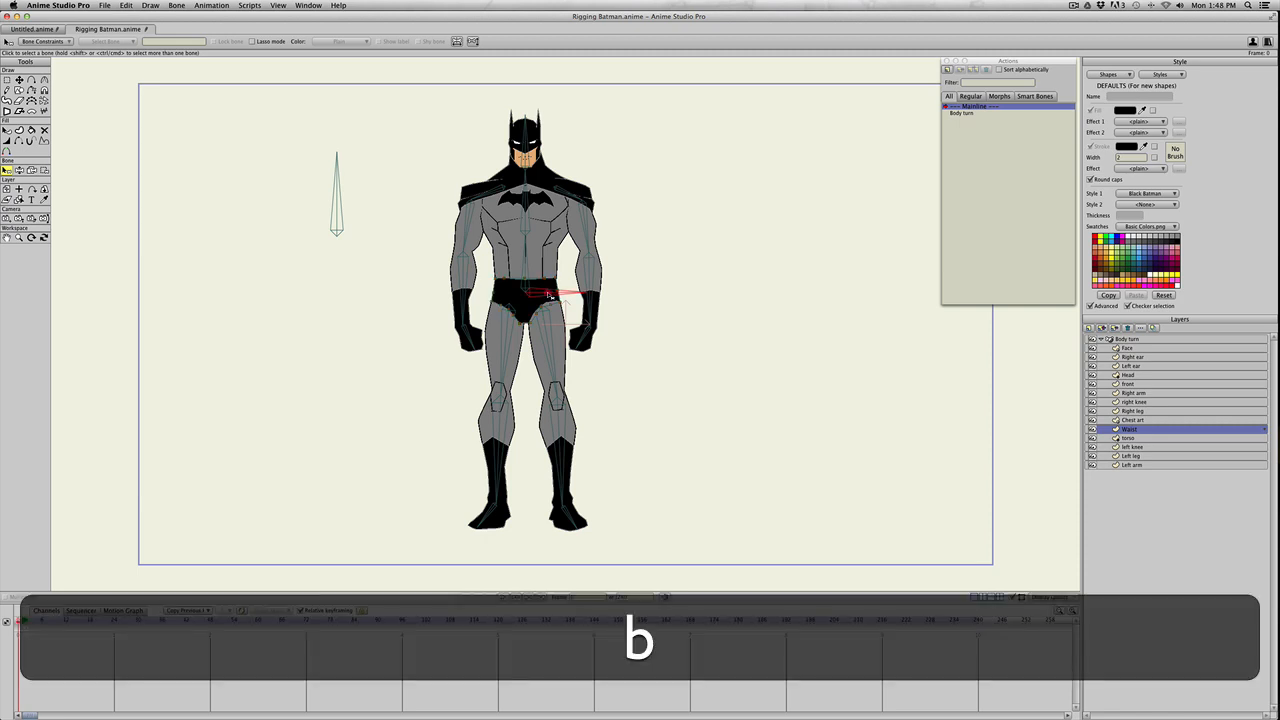
click(541, 298)
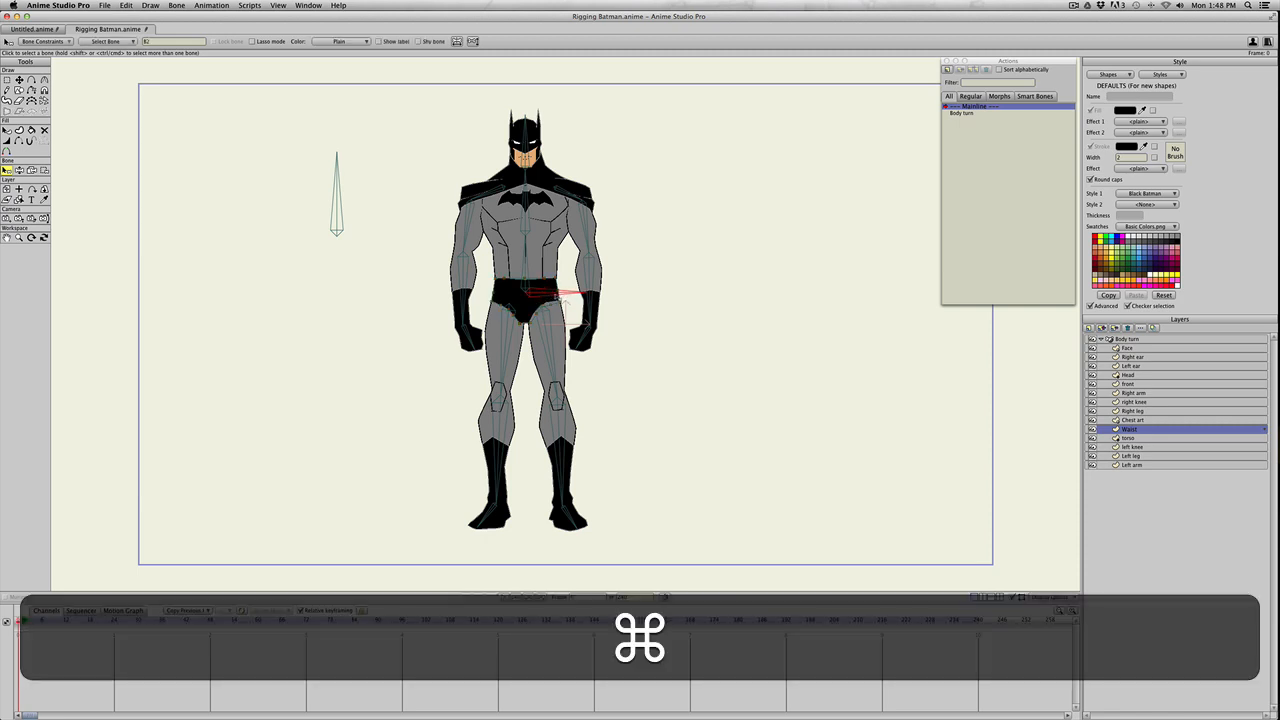
key(super+a)
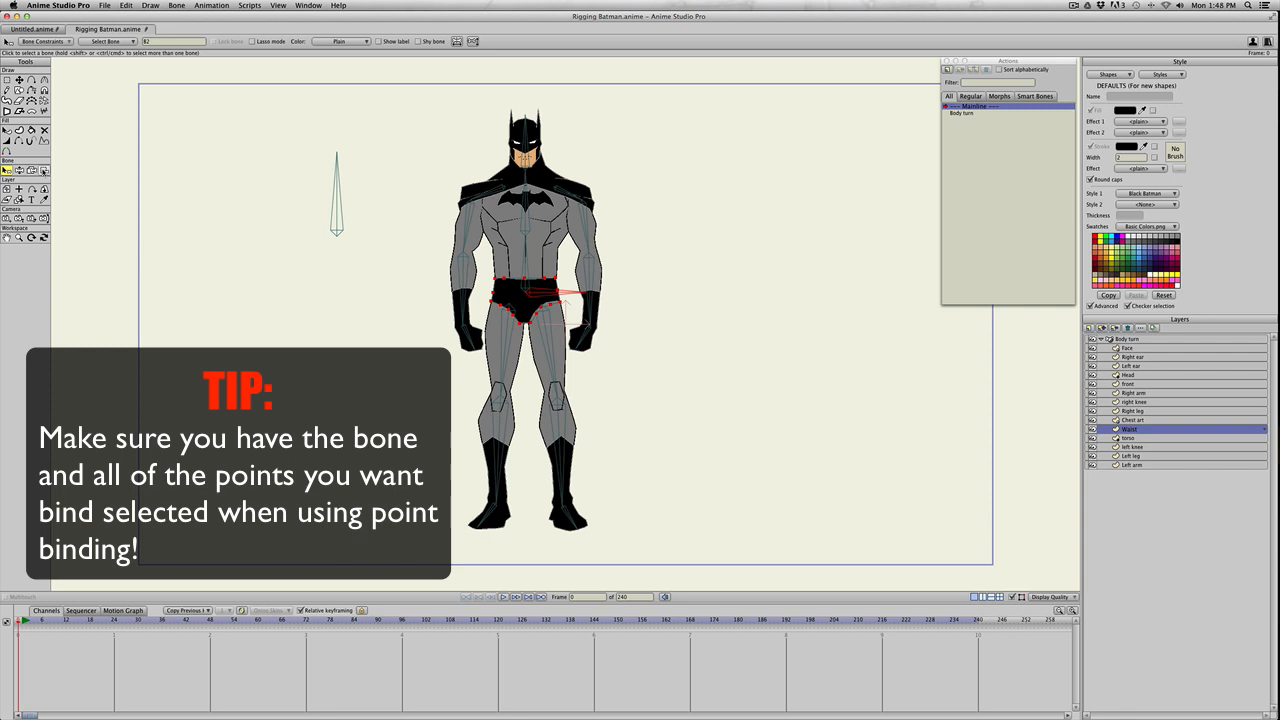
click(43, 170)
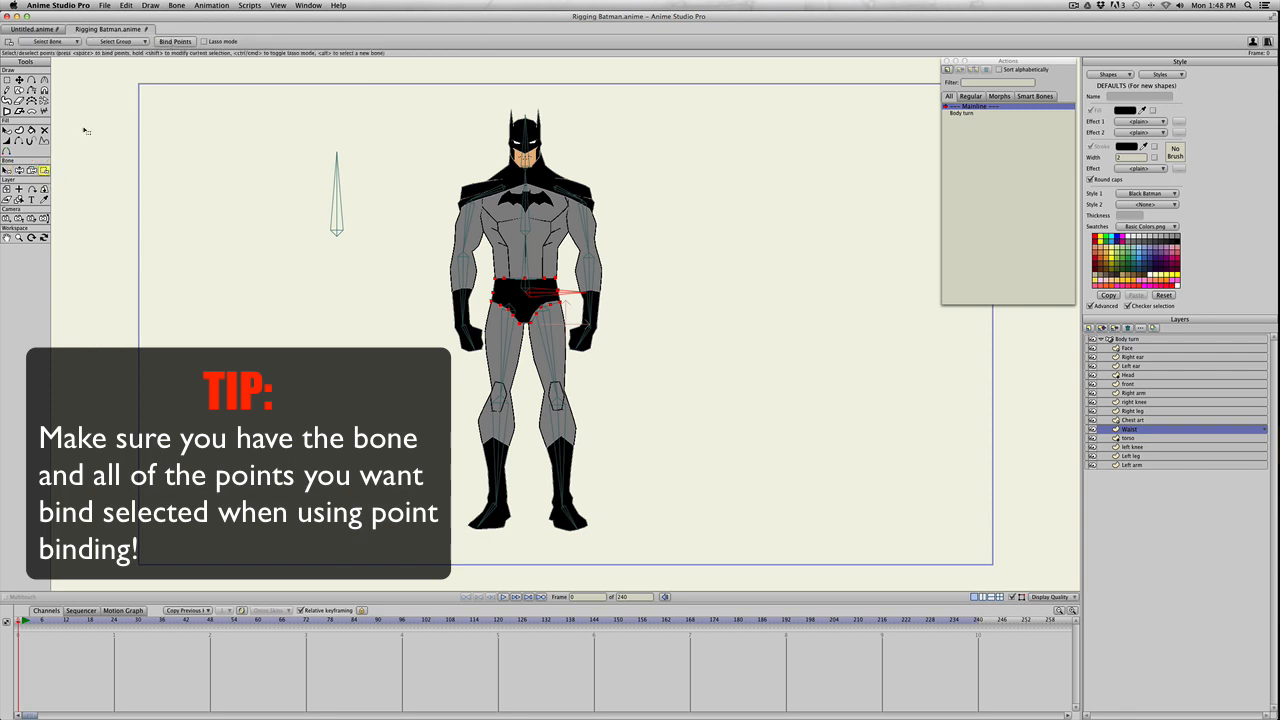
click(187, 43)
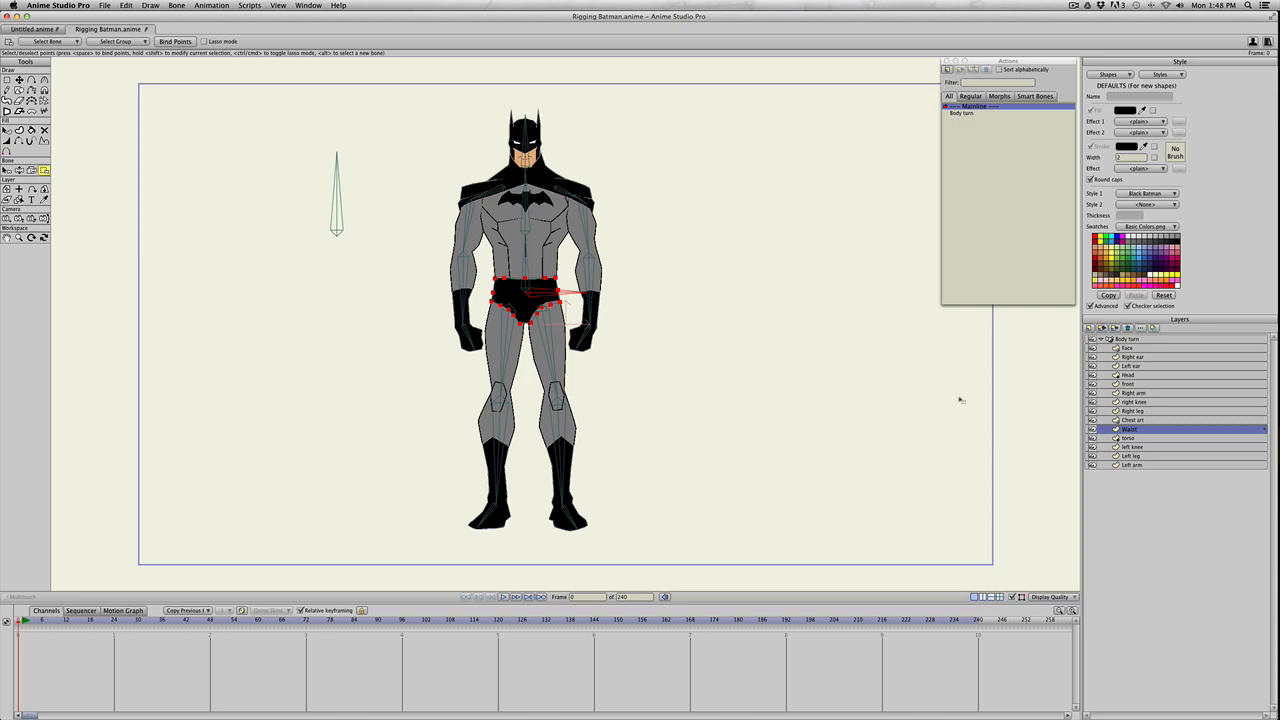
- Select the lower spine bone and bind only the top row of the Waist layer's points to it
key(b)
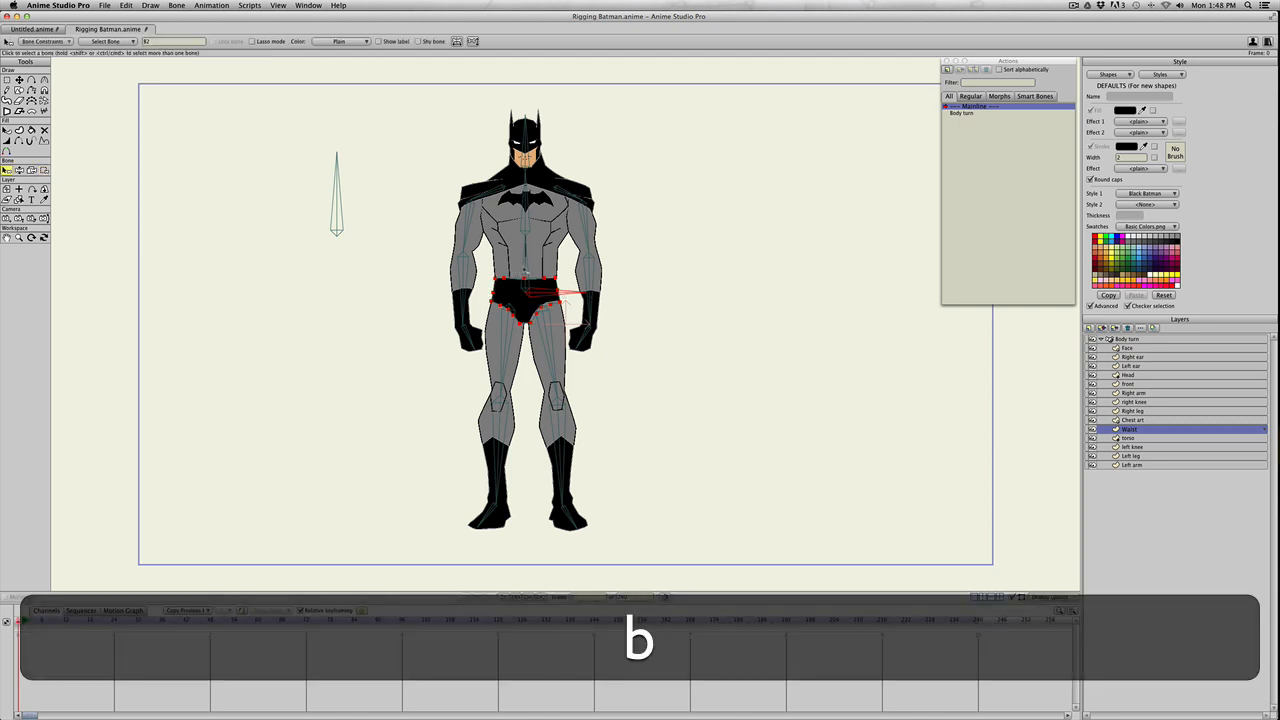
click(525, 271)
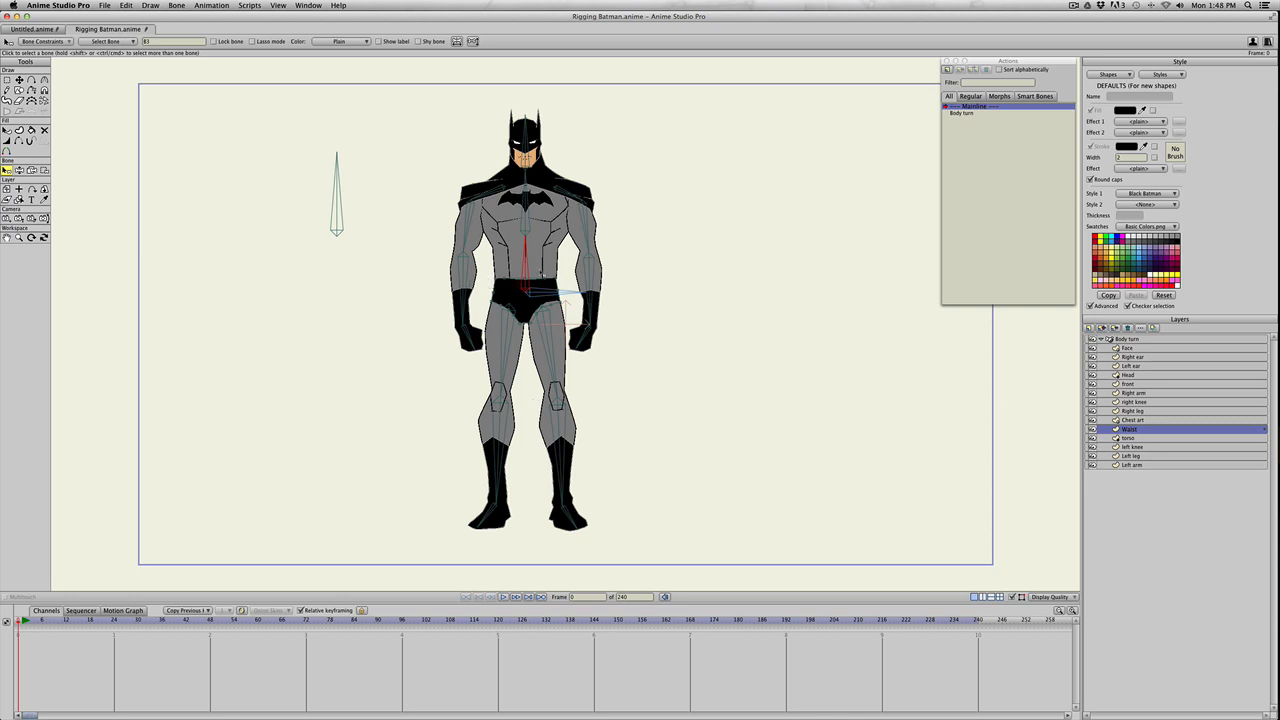
drag(485, 283, 560, 257)
key(g)
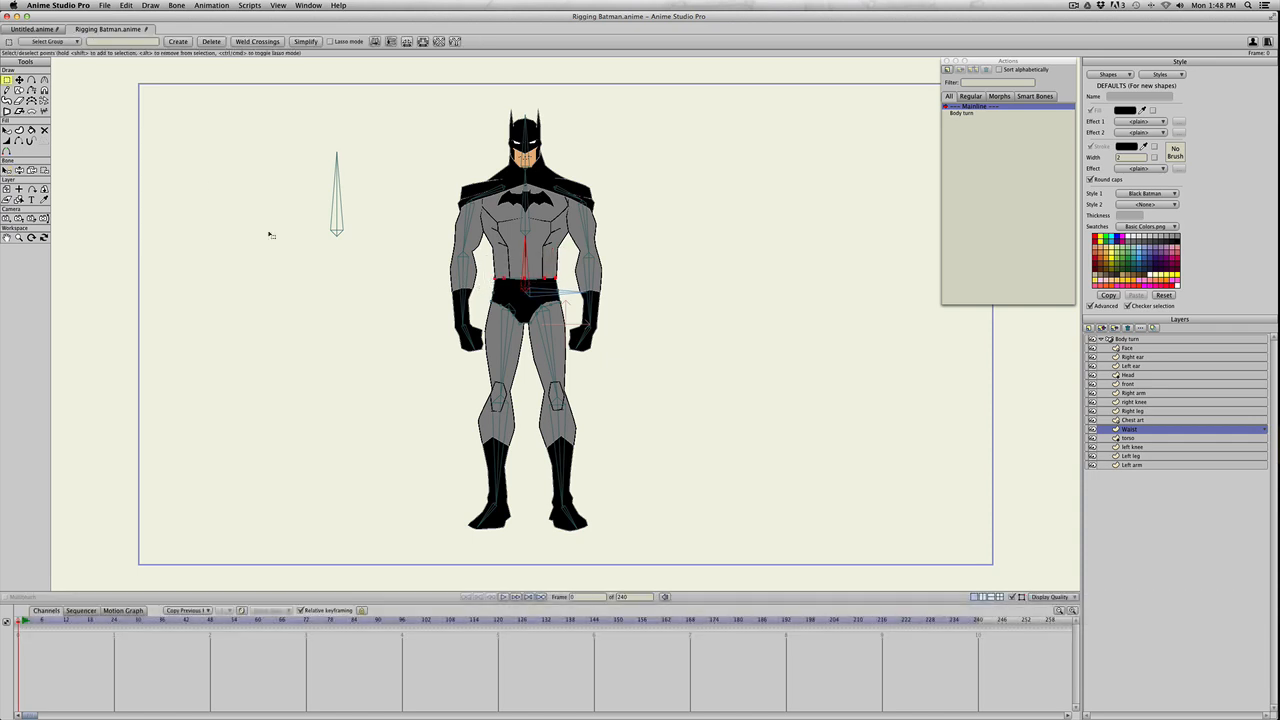
click(44, 170)
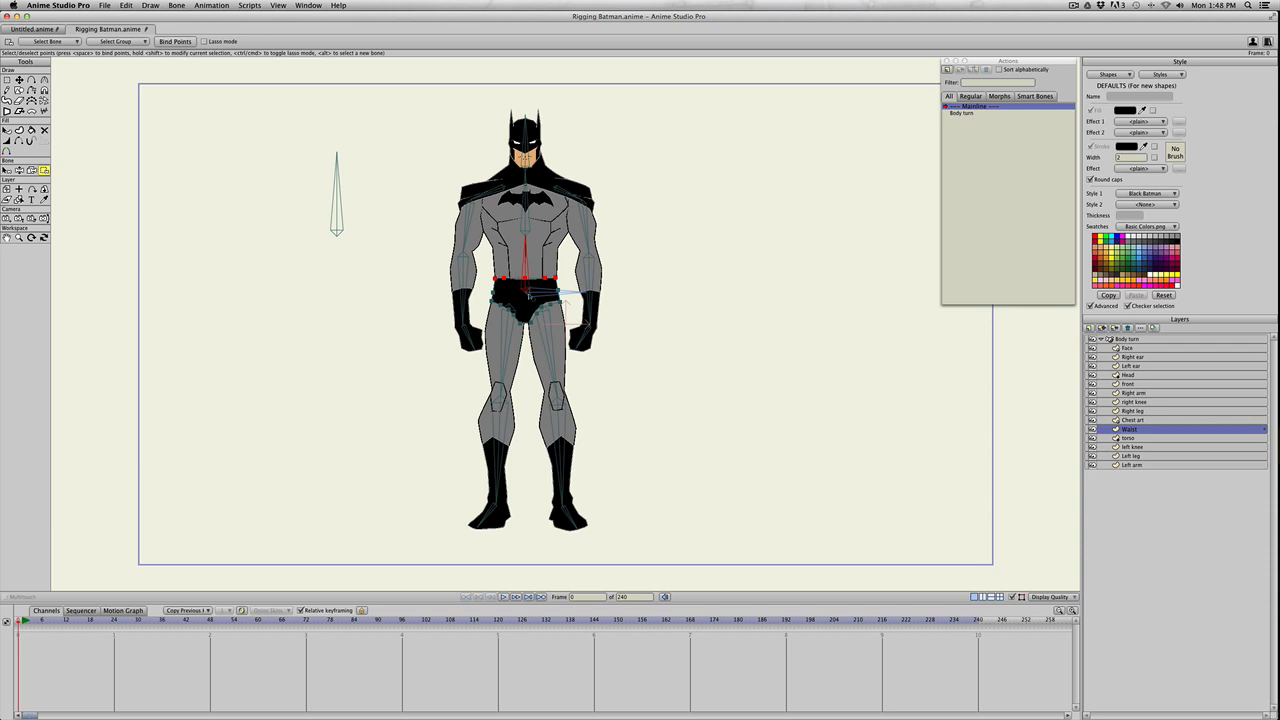
- Bind the lower points of the torso layer to the lower spine bone with the Bind Points tool
click(1128, 438)
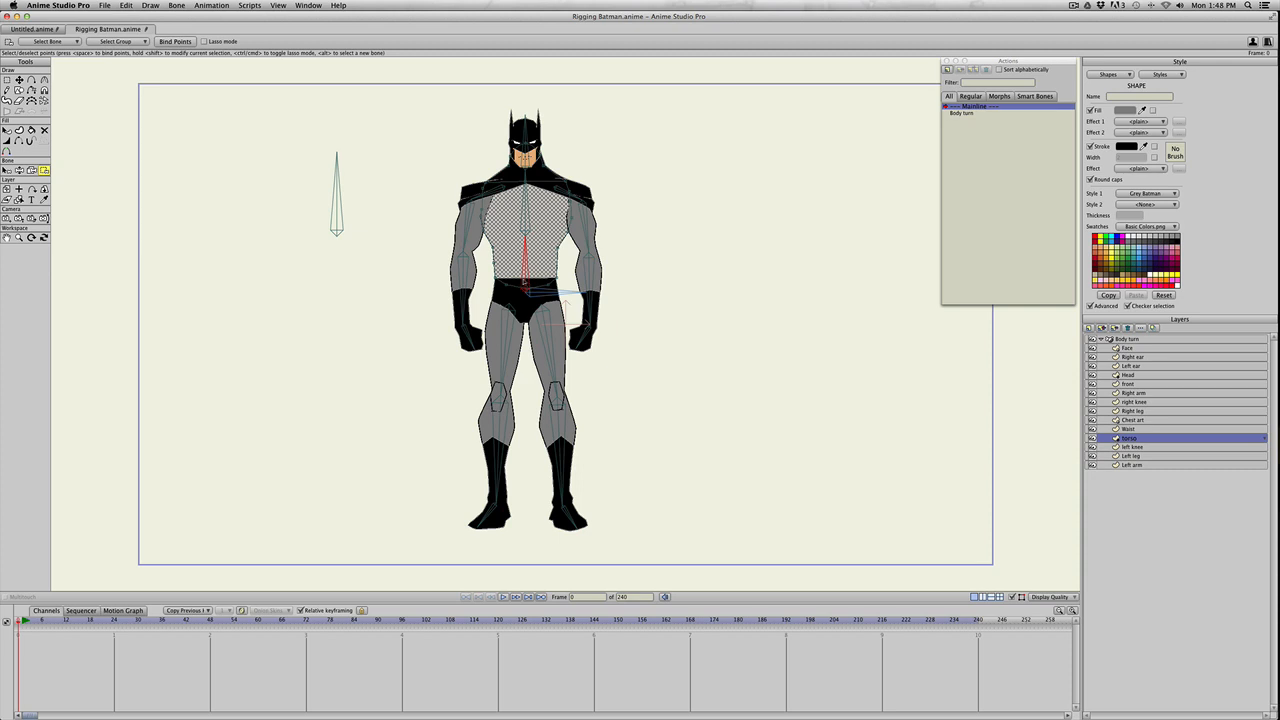
key(g)
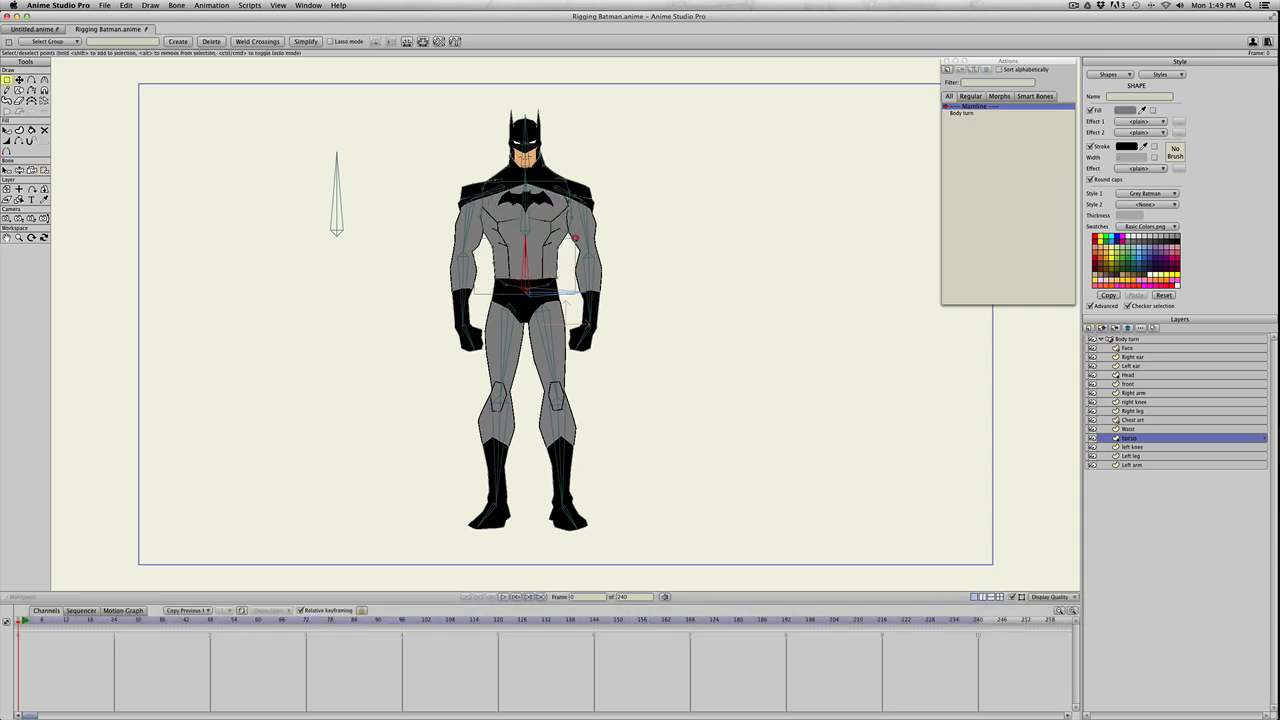
drag(475, 293, 575, 238)
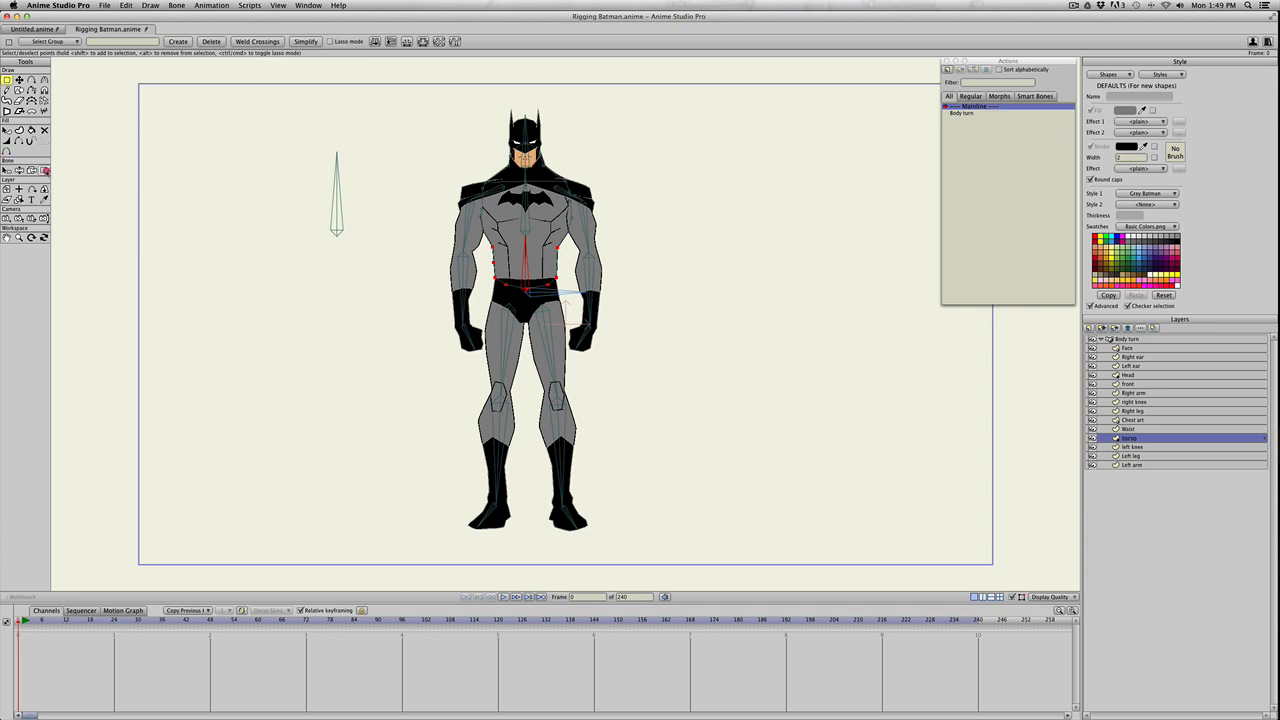
click(45, 171)
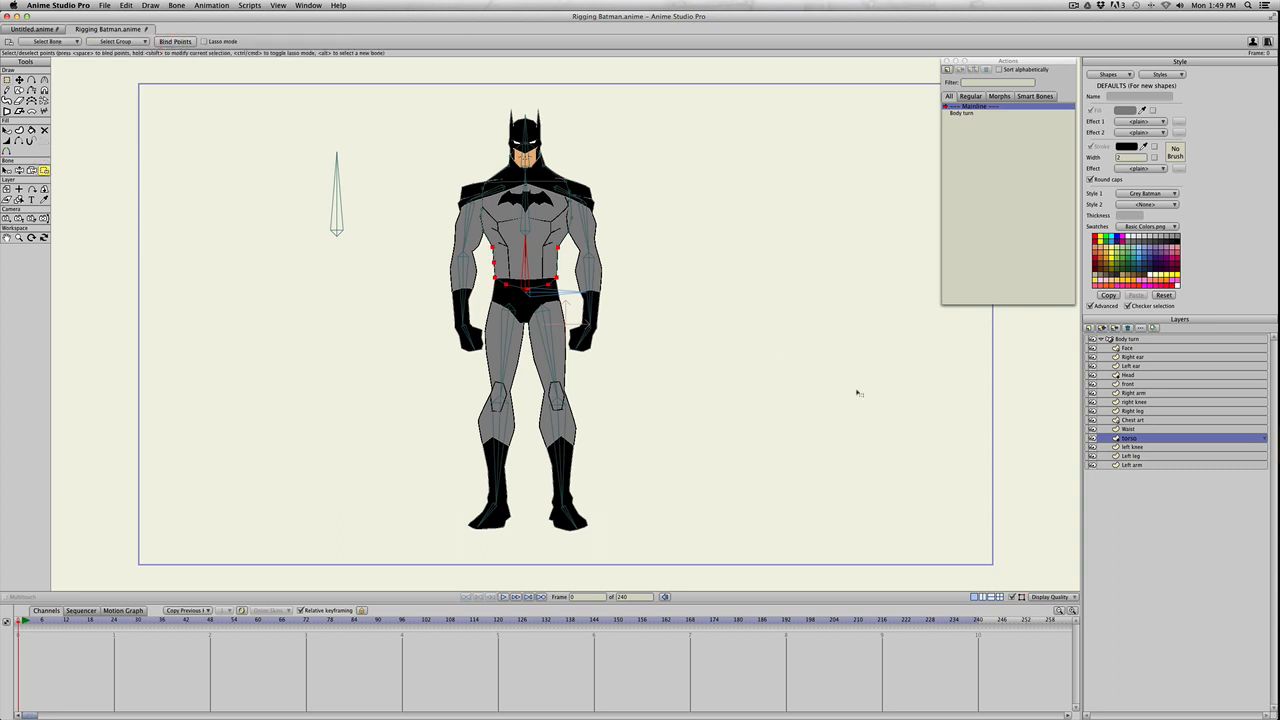
- Bind the lower points of the Chest art layer to the lower spine bone with the Bind Points tool
click(1132, 420)
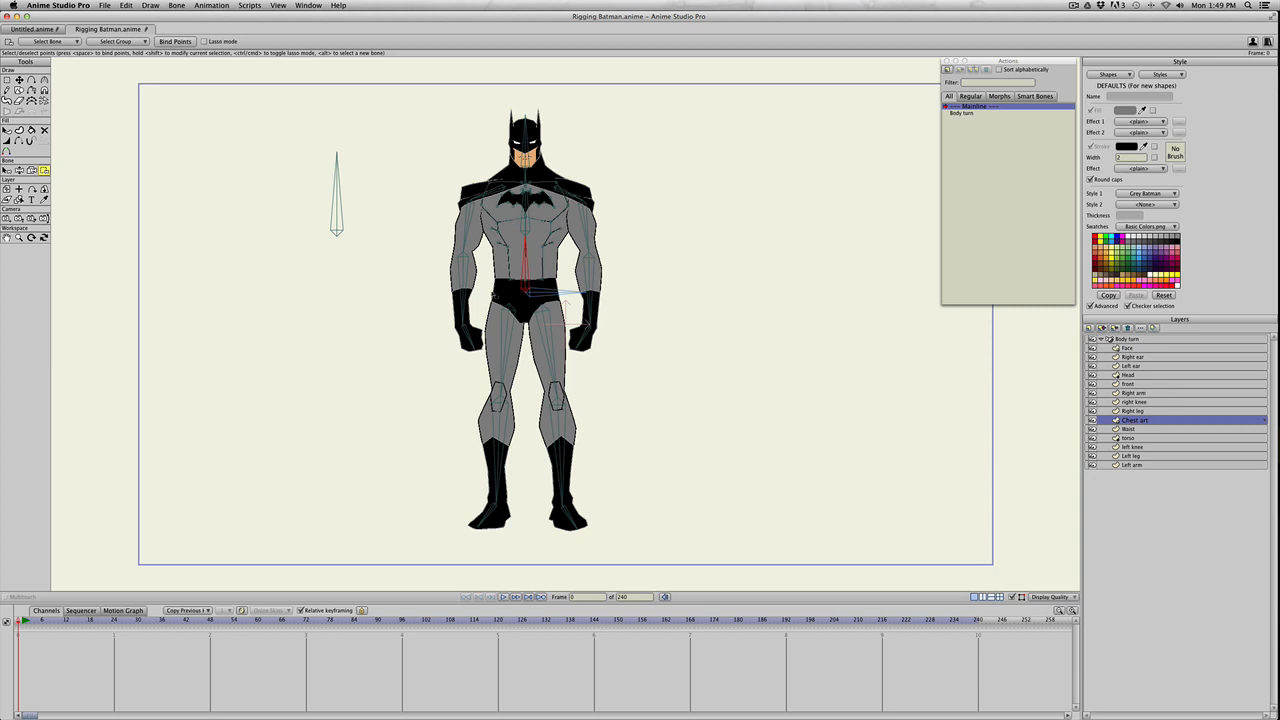
key(g)
drag(479, 297, 578, 236)
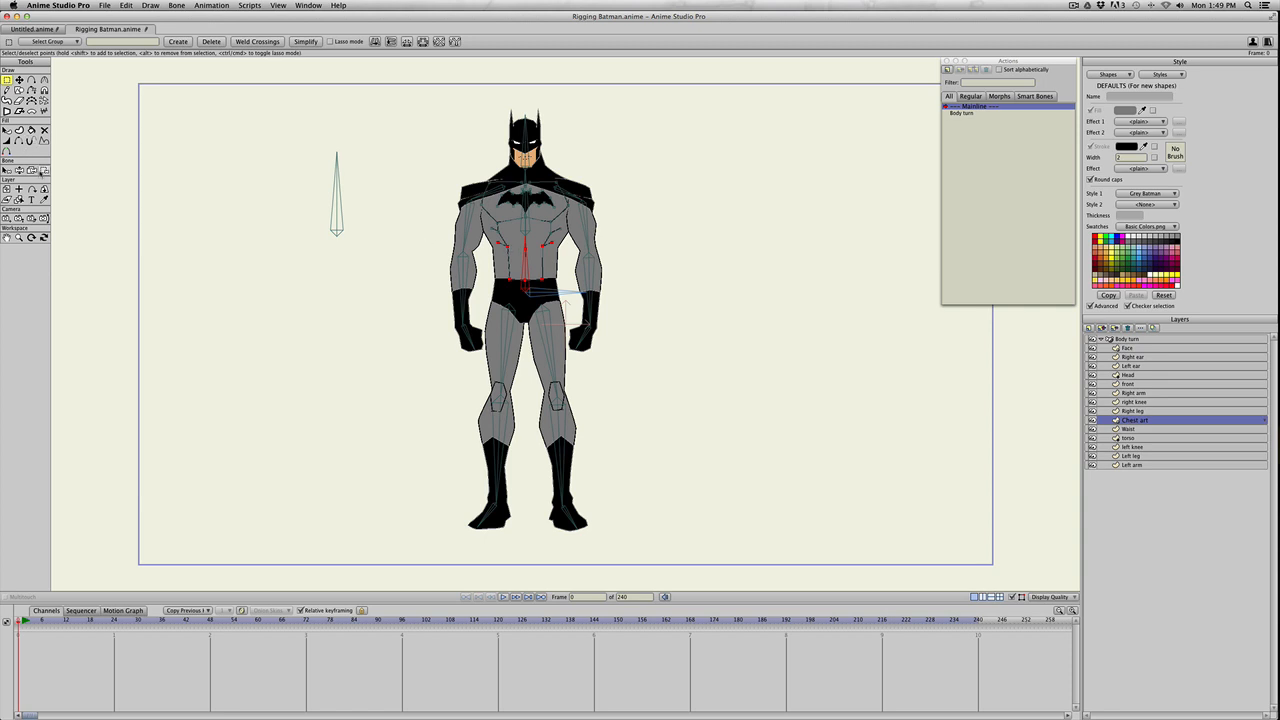
click(44, 170)
click(172, 42)
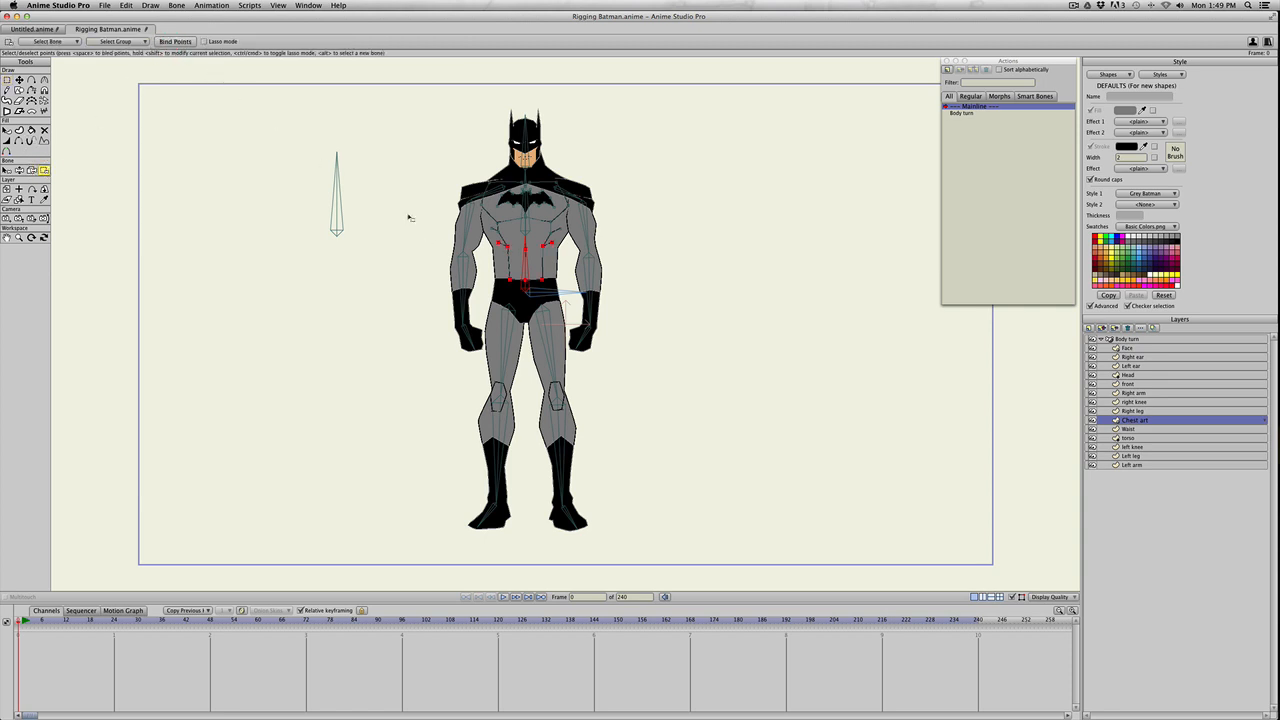
- Select the upper spine bone and bind the upper Chest art points, including the bat emblem, to it
key(b)
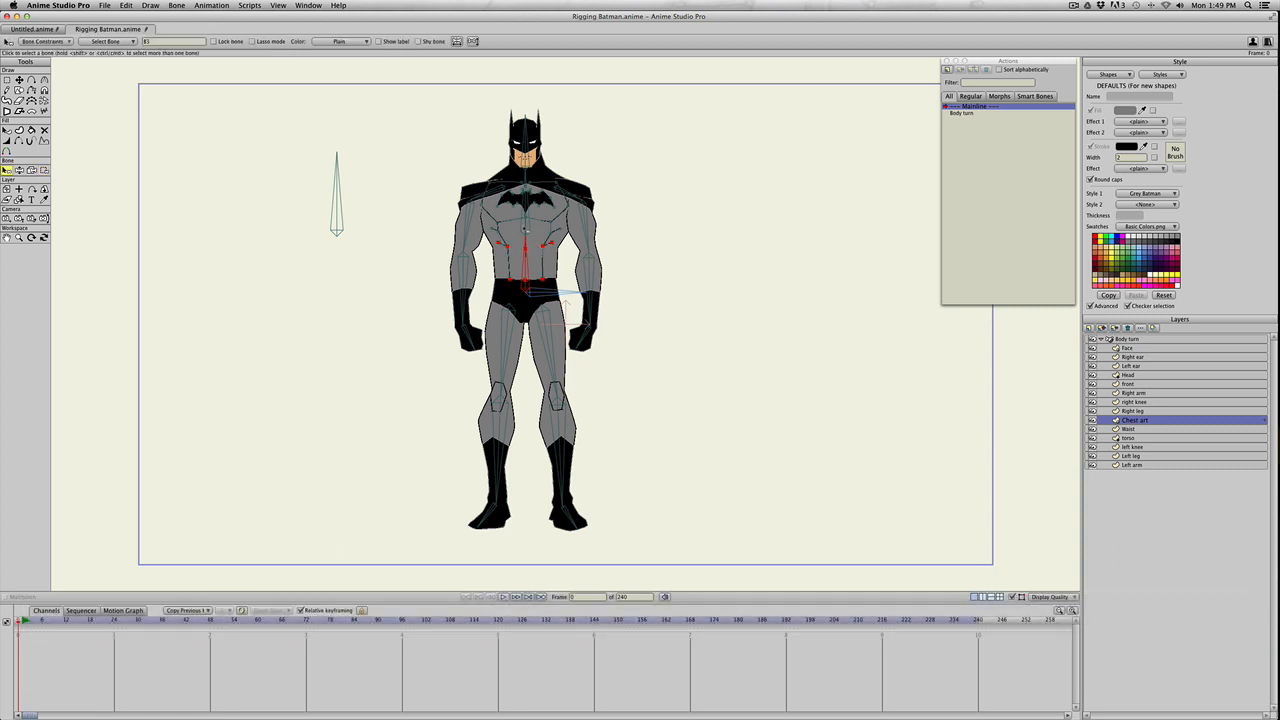
click(524, 227)
key(g)
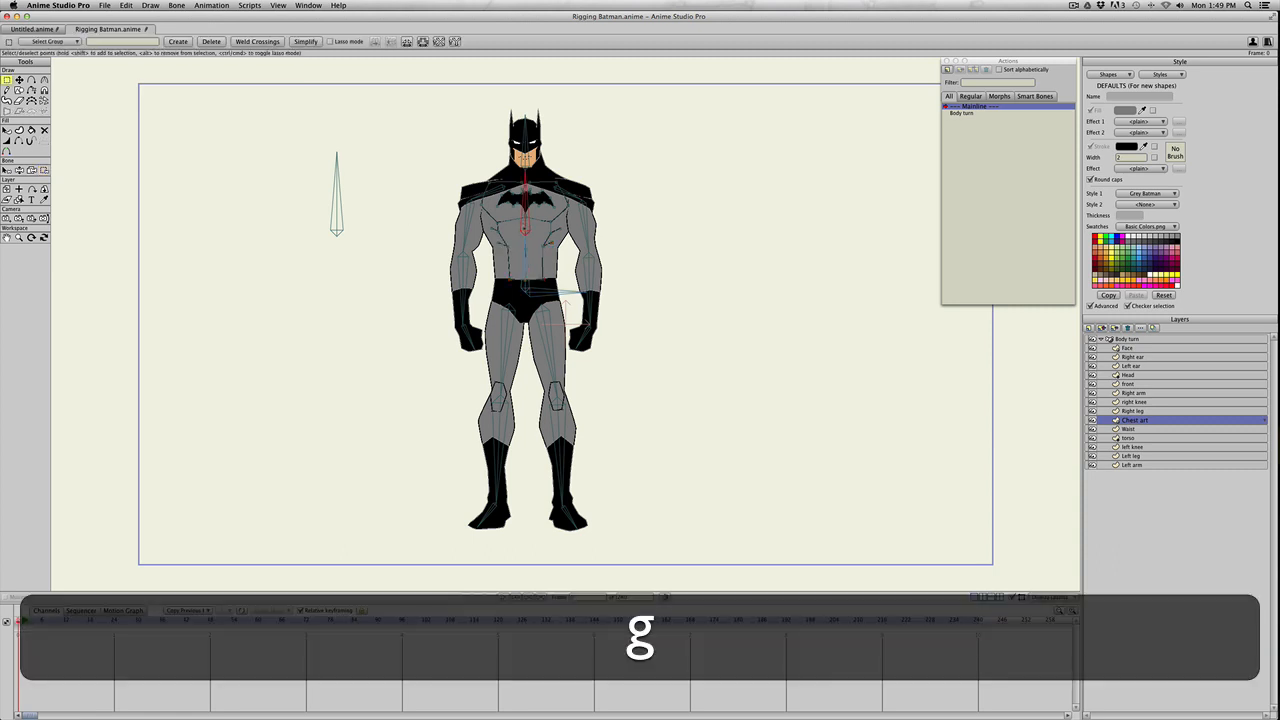
drag(470, 237, 589, 171)
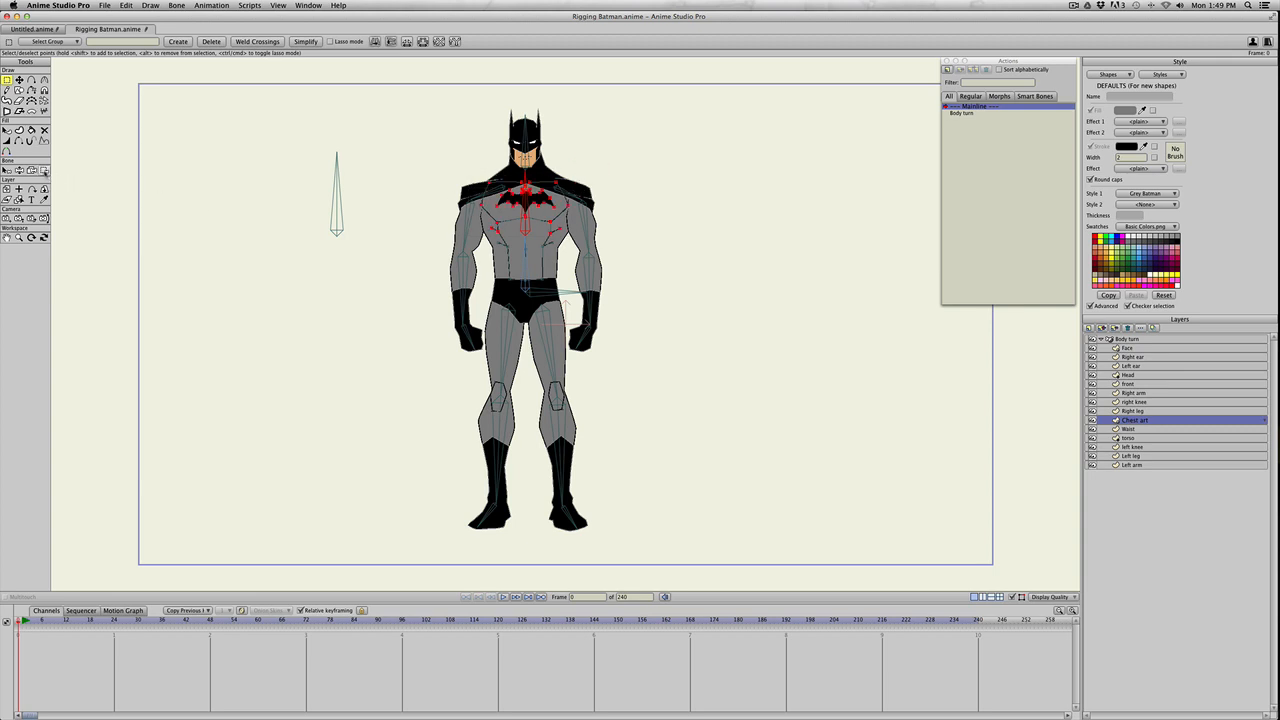
click(44, 170)
click(174, 41)
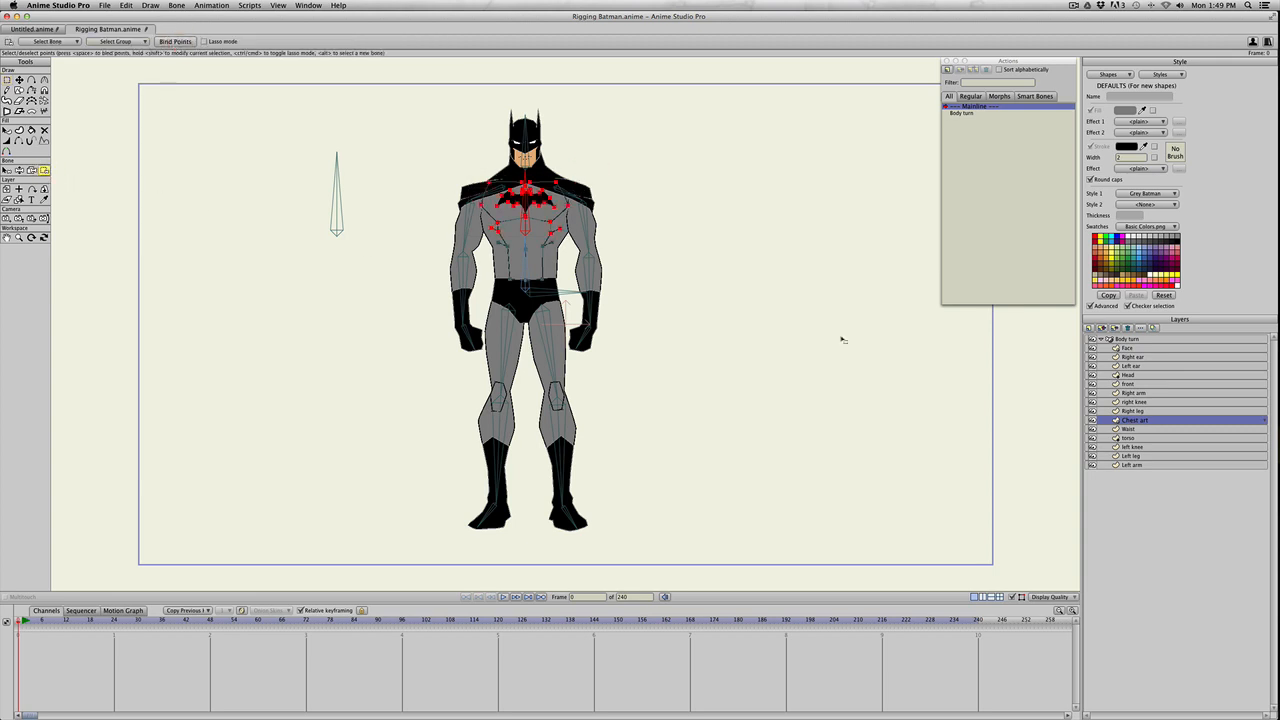
- Bind the torso layer's upper points, from the chest sides up to the neck, to the upper spine bone
click(1127, 439)
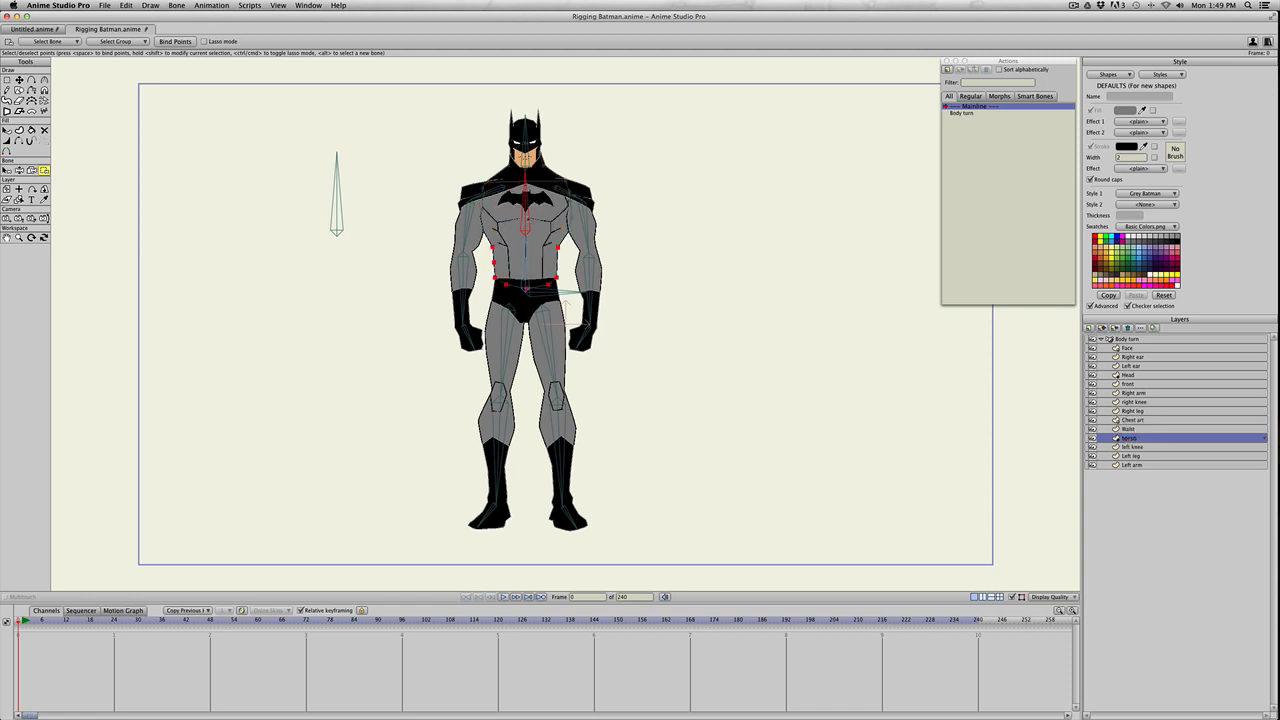
key(g)
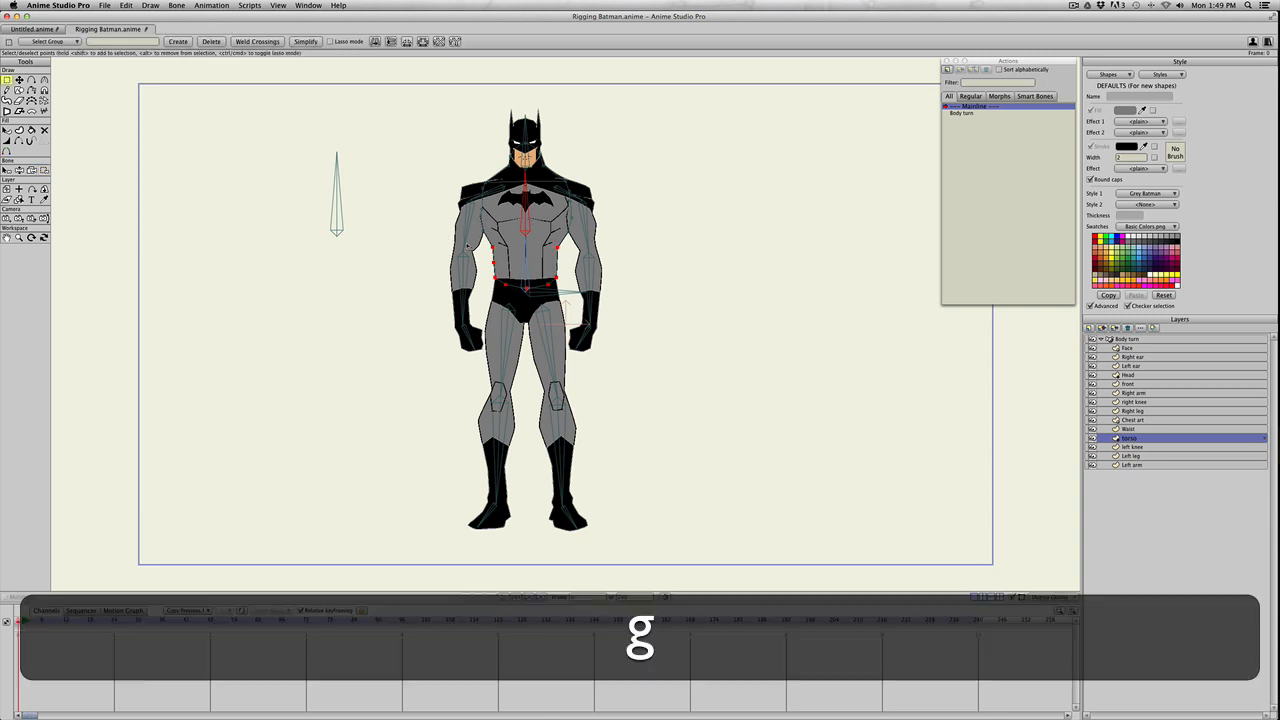
drag(468, 244, 608, 138)
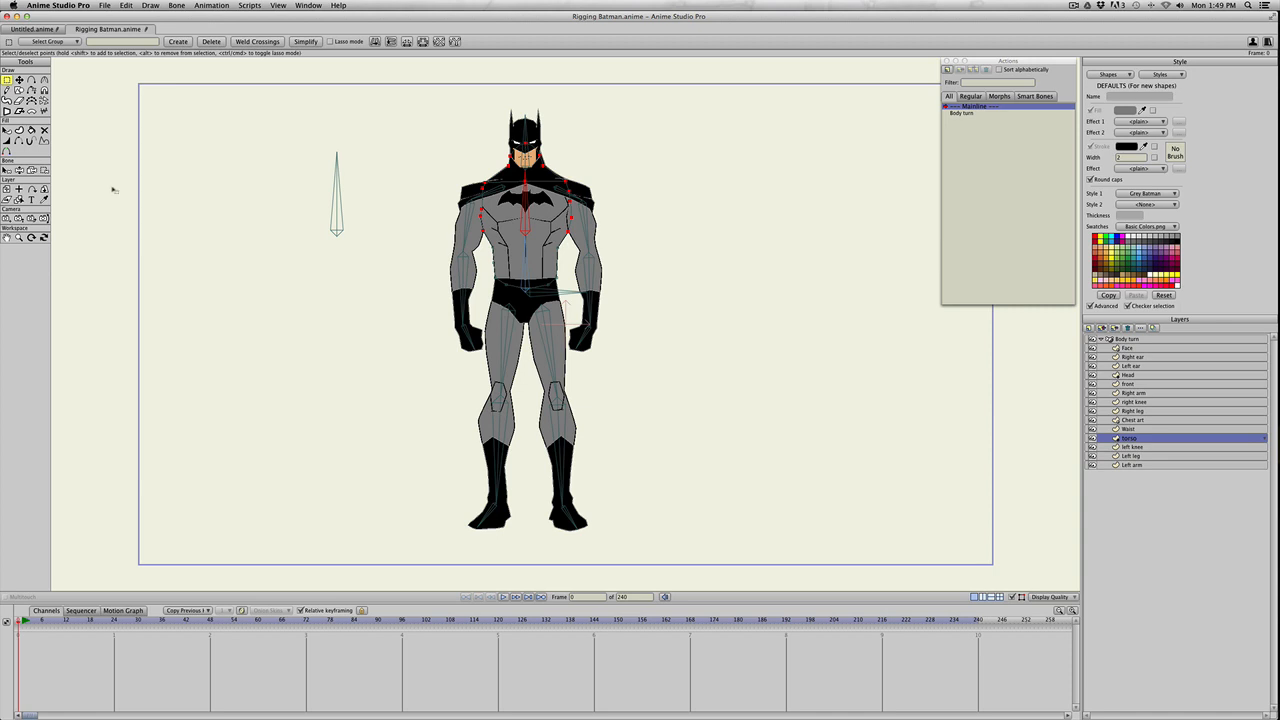
click(44, 170)
click(177, 41)
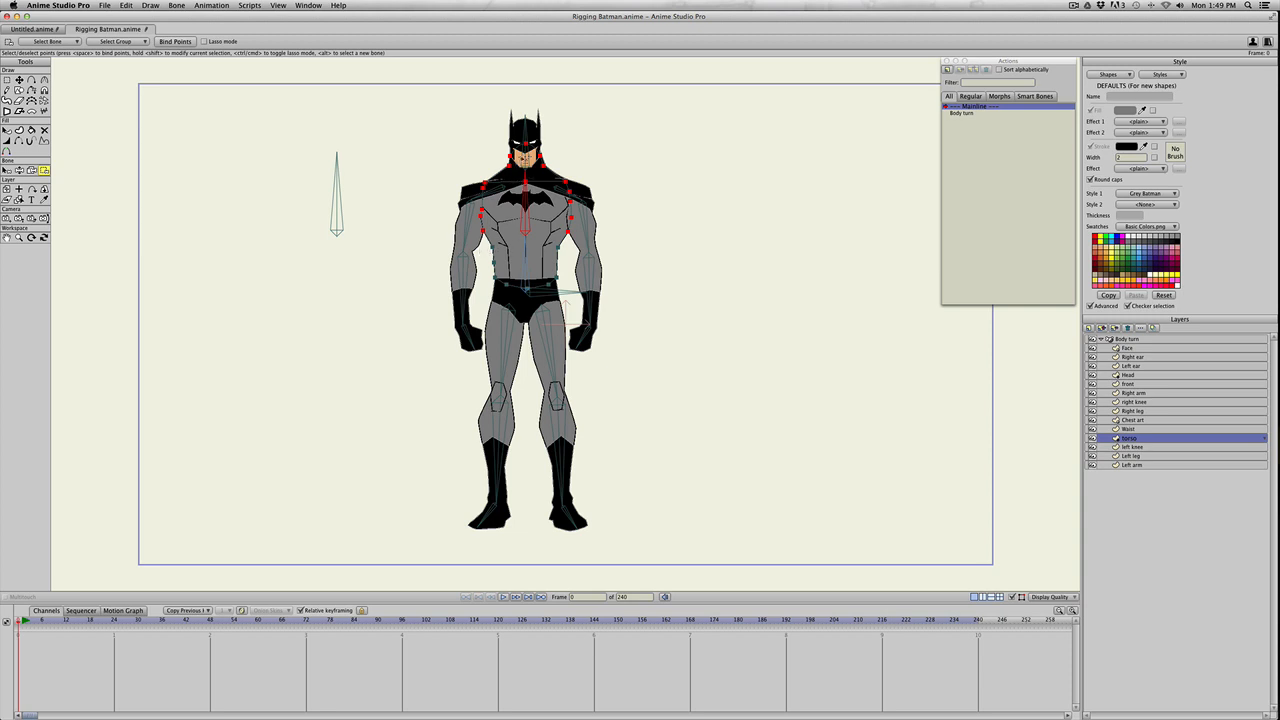
- Select the head bone and bind the torso layer's neck points to it
key(b)
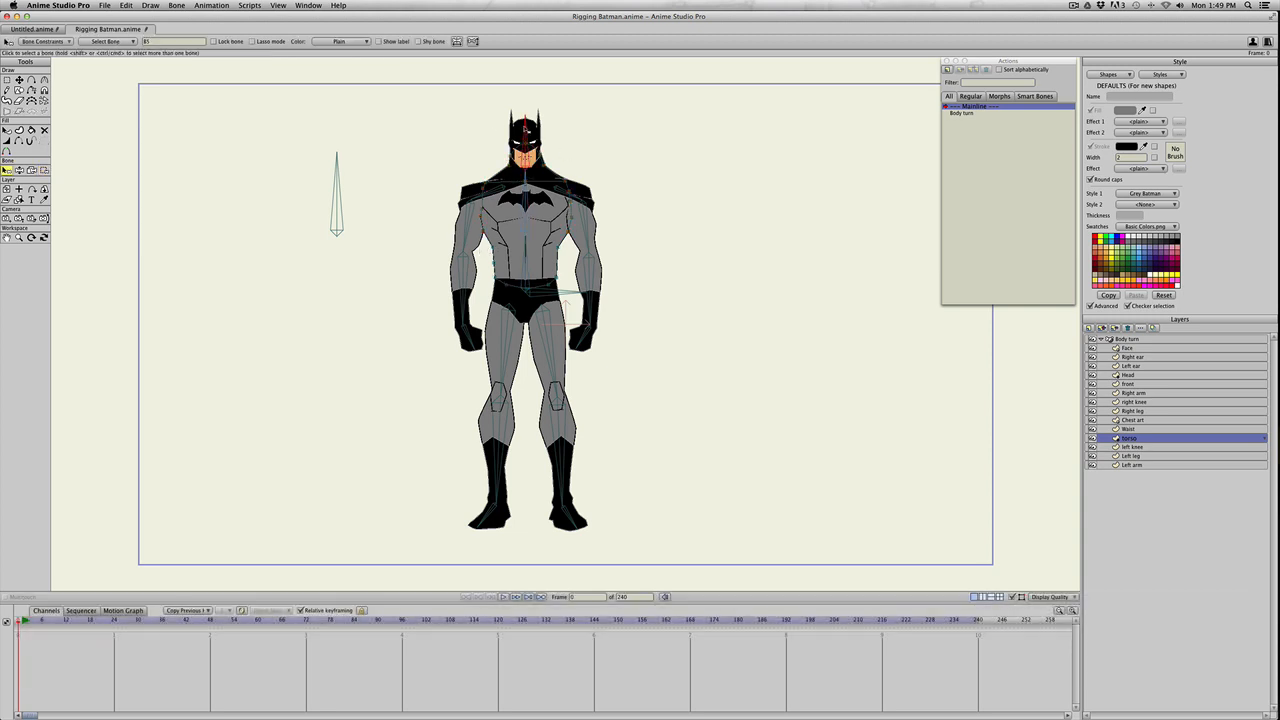
key(g)
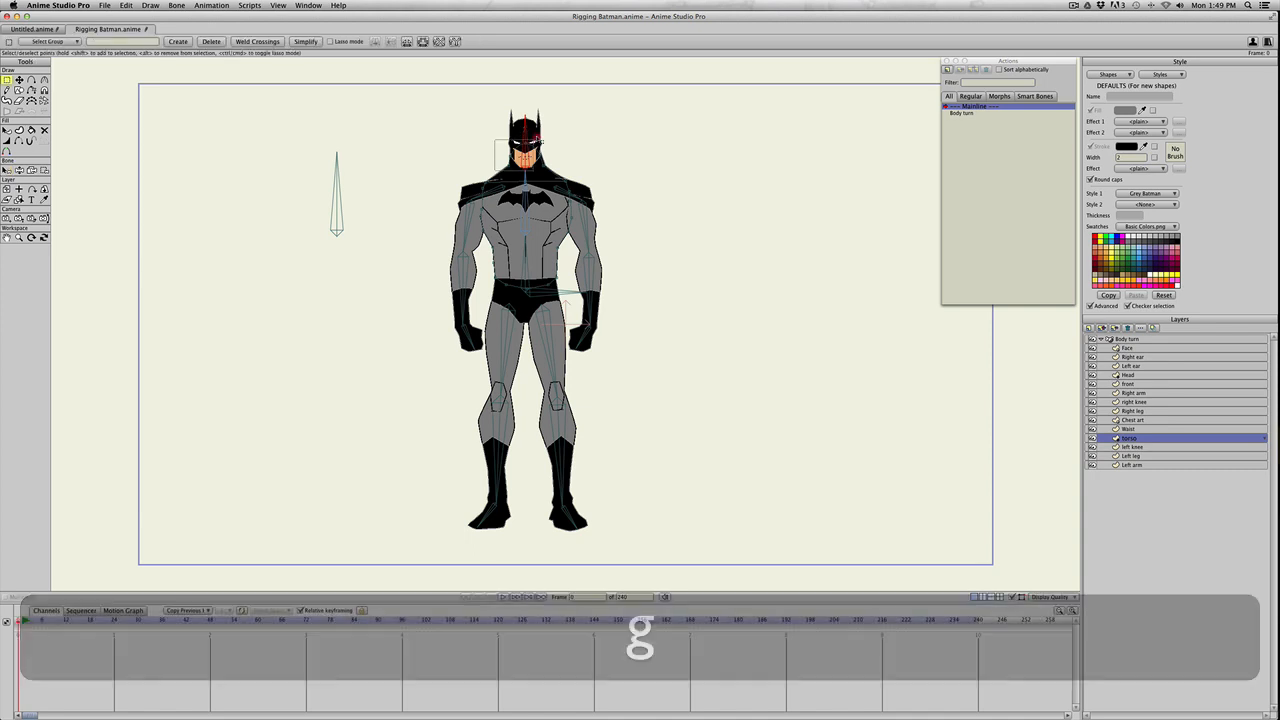
click(43, 171)
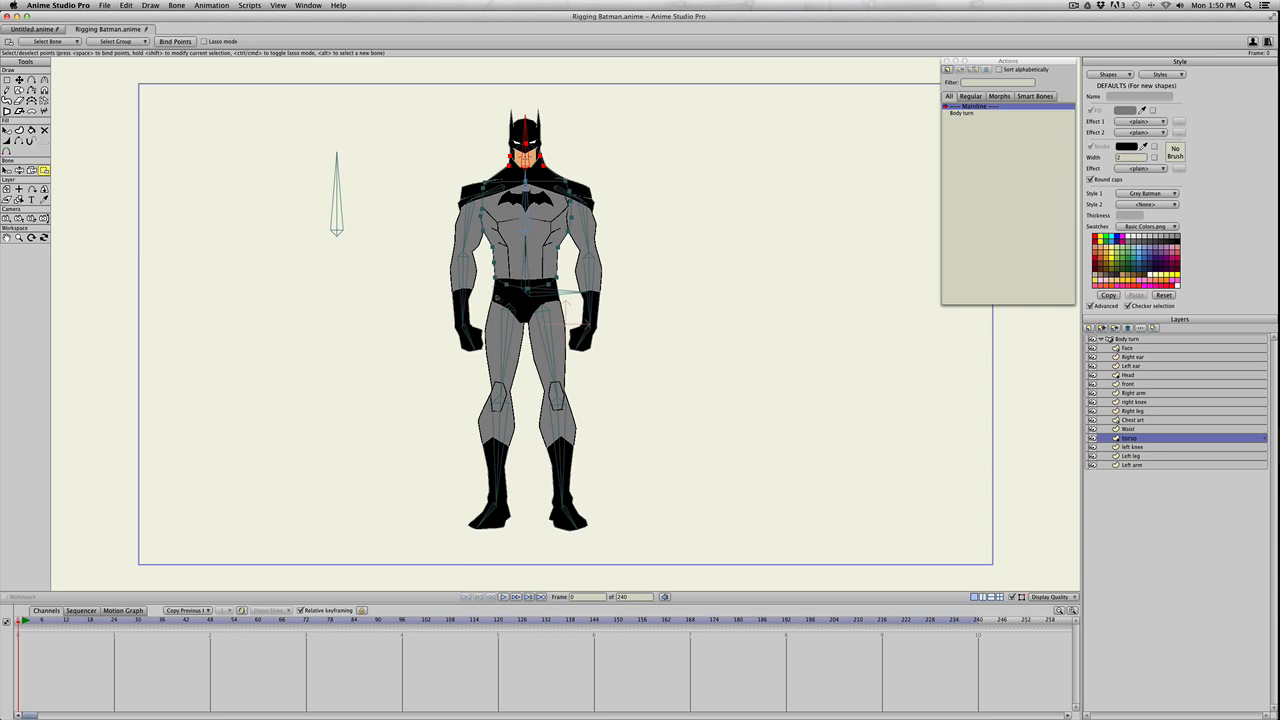
- Test the torso and neck bindings by bending the upper spine and head bones with Manipulate Bones
key(z)
mouse_move(524, 200)
mouse_down()
mouse_move(505, 200)
mouse_move(521, 200)
mouse_up()
mouse_move(519, 147)
mouse_down()
mouse_move(550, 140)
mouse_move(505, 148)
mouse_move(540, 142)
mouse_move(519, 145)
mouse_up()
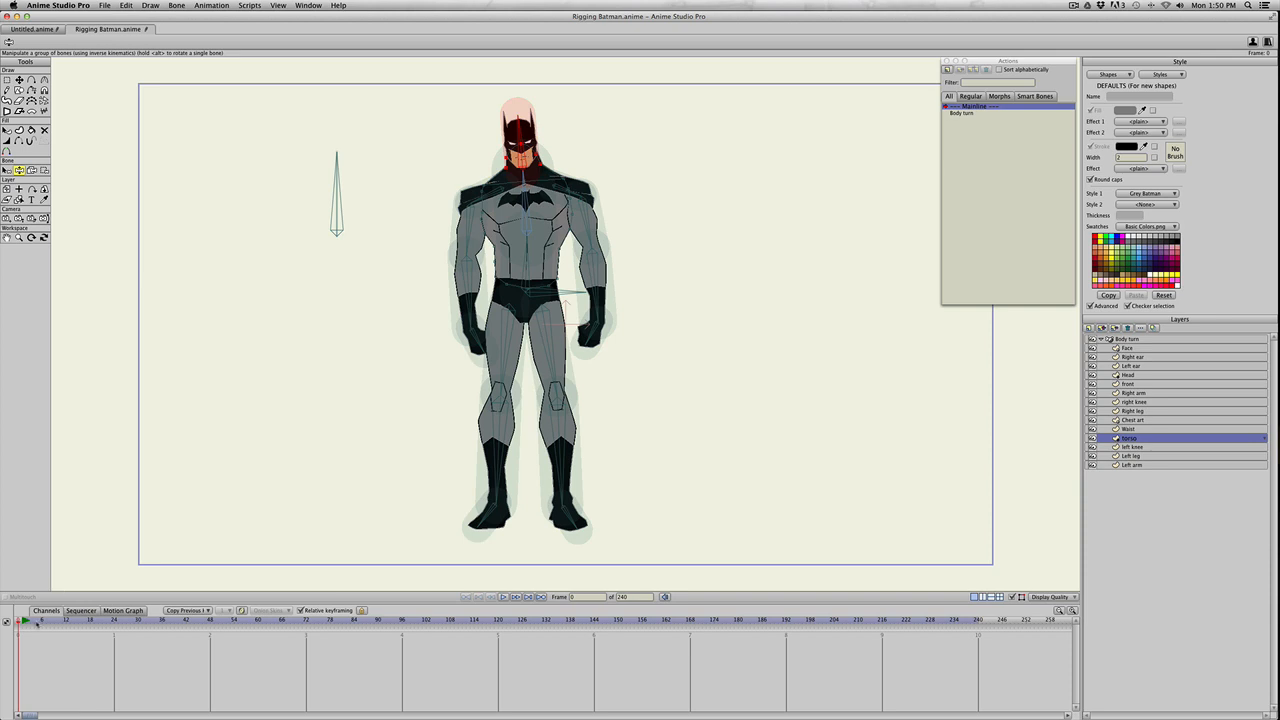
- Select all points on each of the Face, Right ear, Left ear and Head layers
key(g)
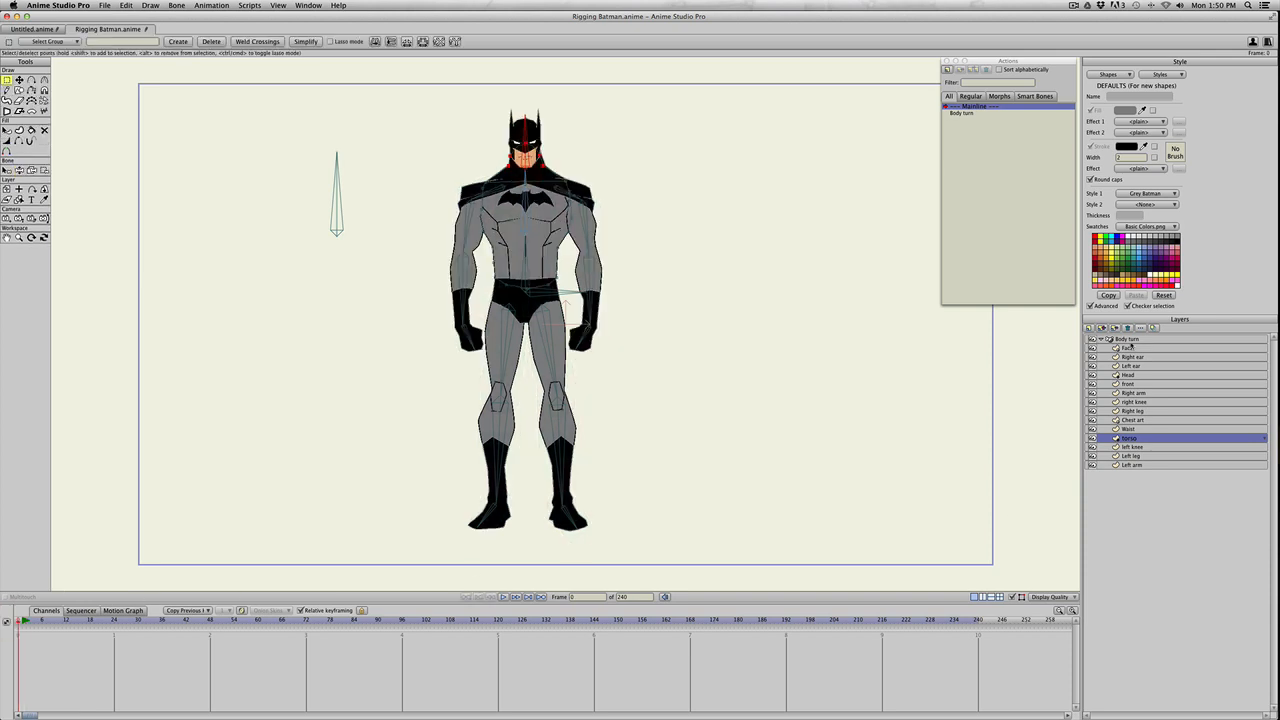
click(1129, 348)
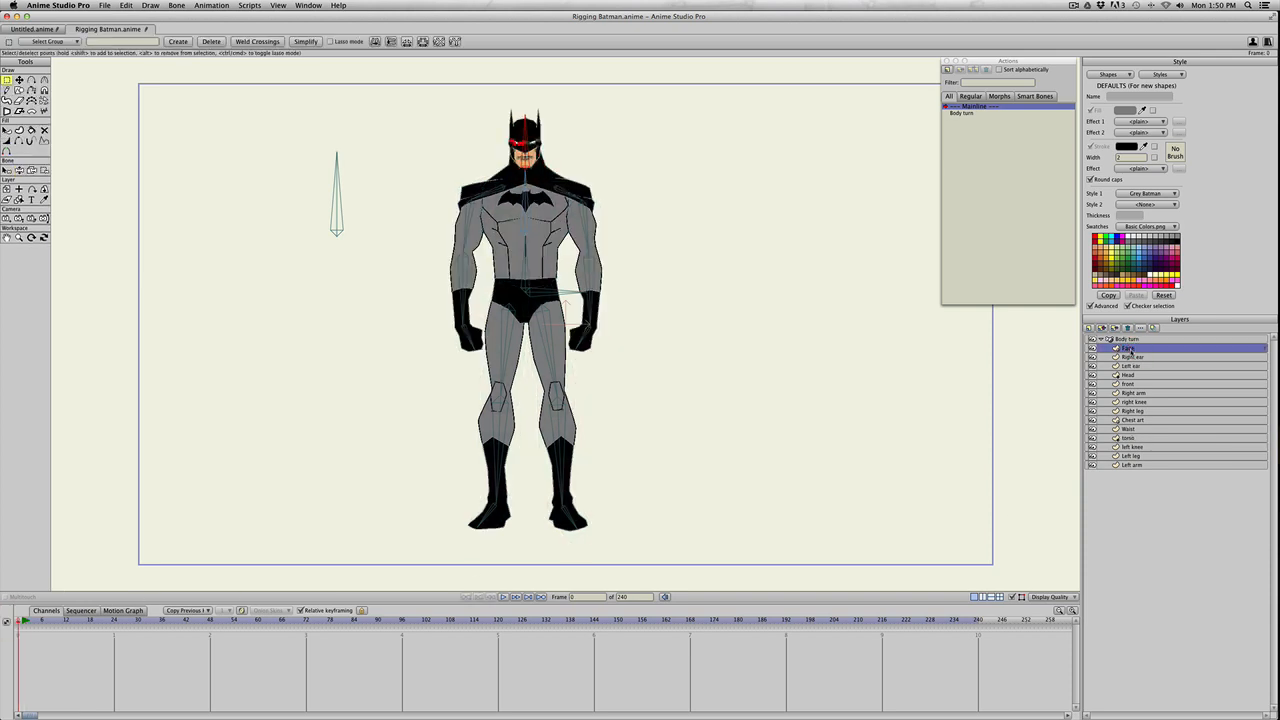
key(super)
key(super+a)
click(1128, 357)
key(super+a)
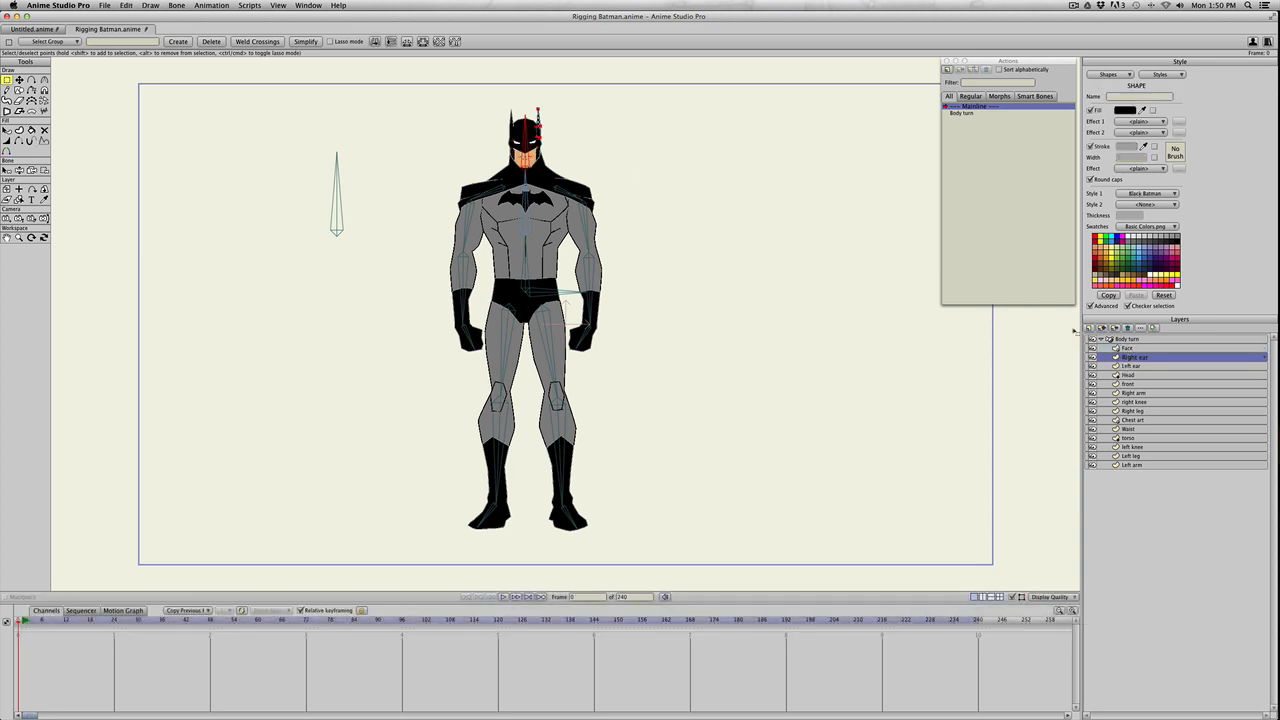
click(1117, 366)
key(super+a)
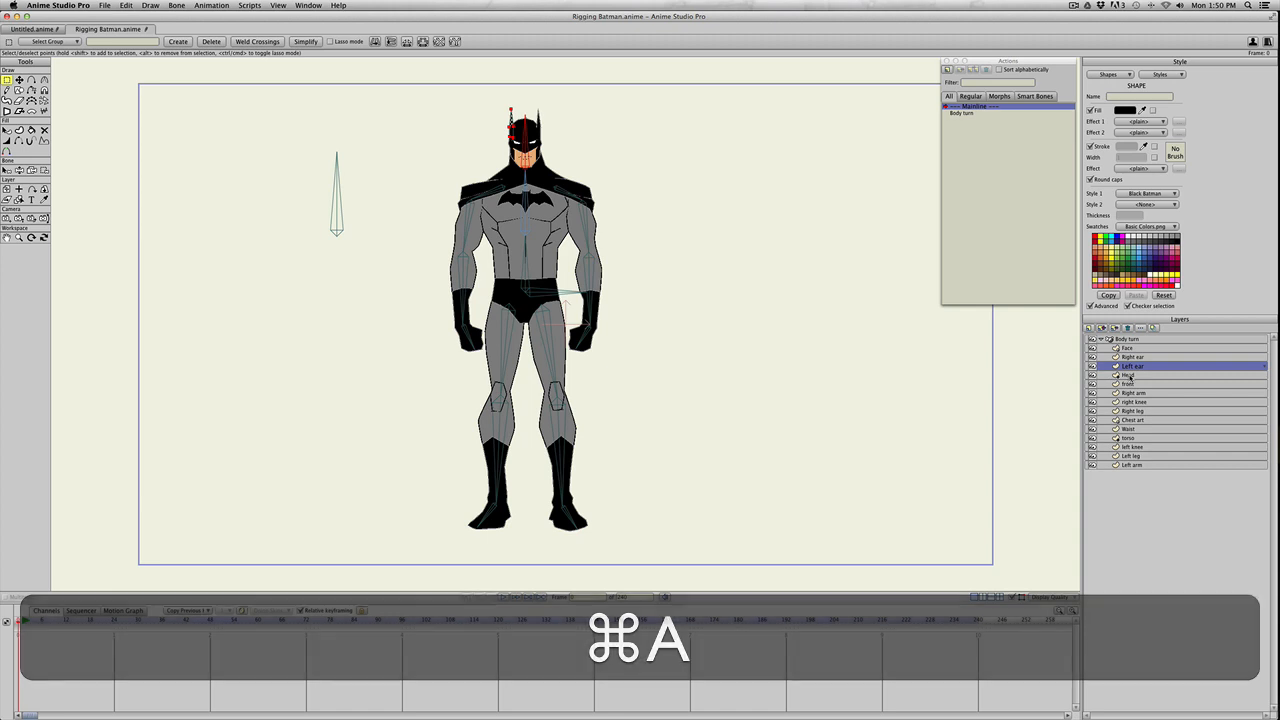
click(1128, 375)
key(super+a)
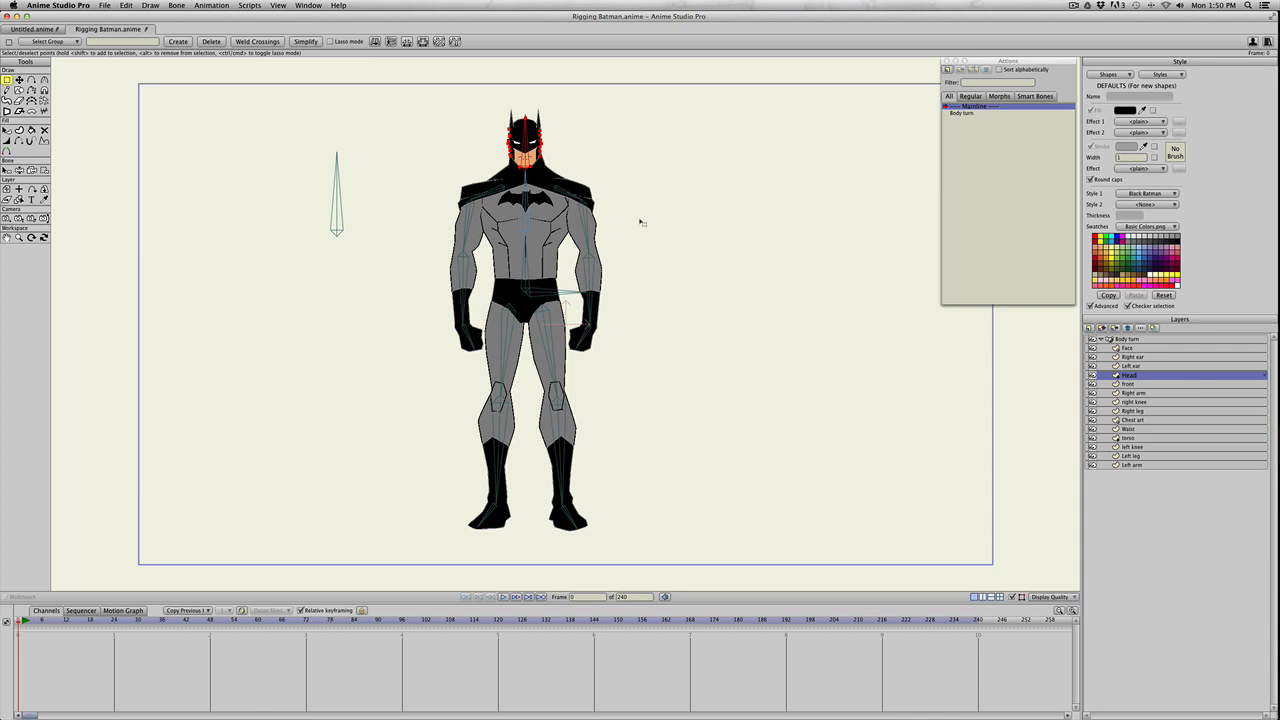
- Bind the selected points of the Face, Right ear, Left ear and Head layers to the head bone
click(1156, 348)
click(1156, 358)
click(1156, 366)
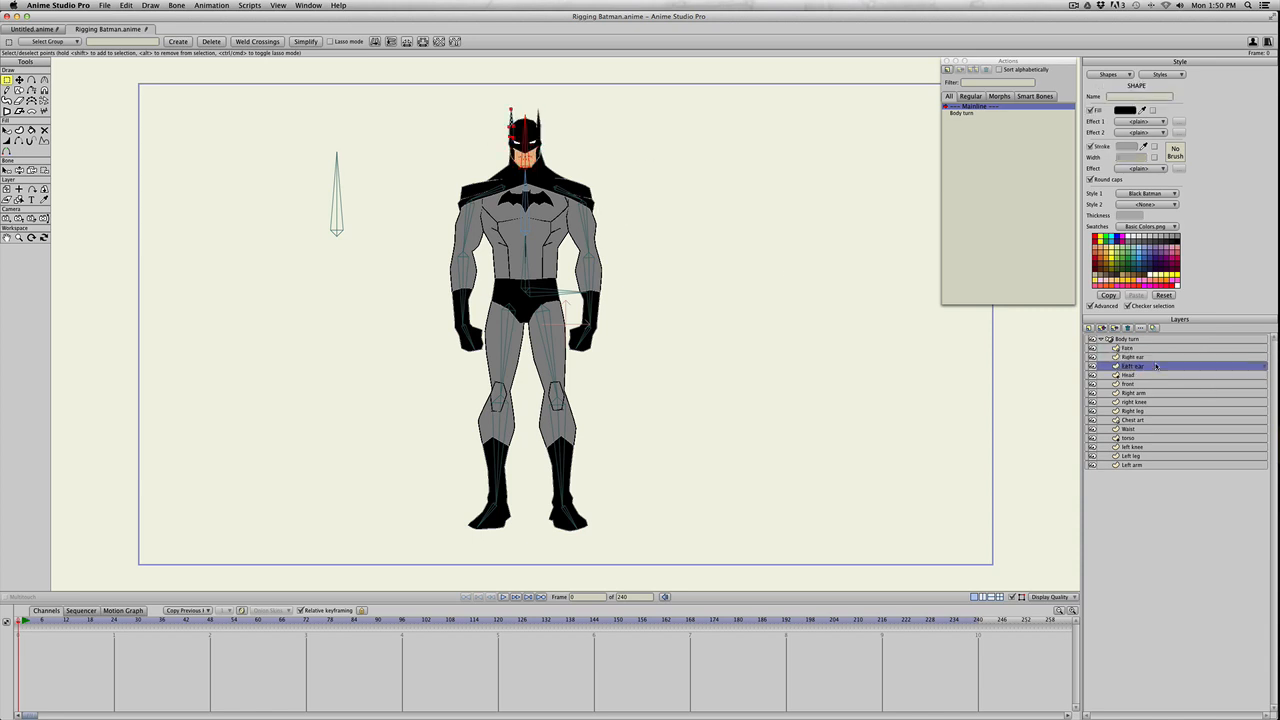
click(1156, 357)
click(1152, 348)
click(1154, 366)
click(1148, 350)
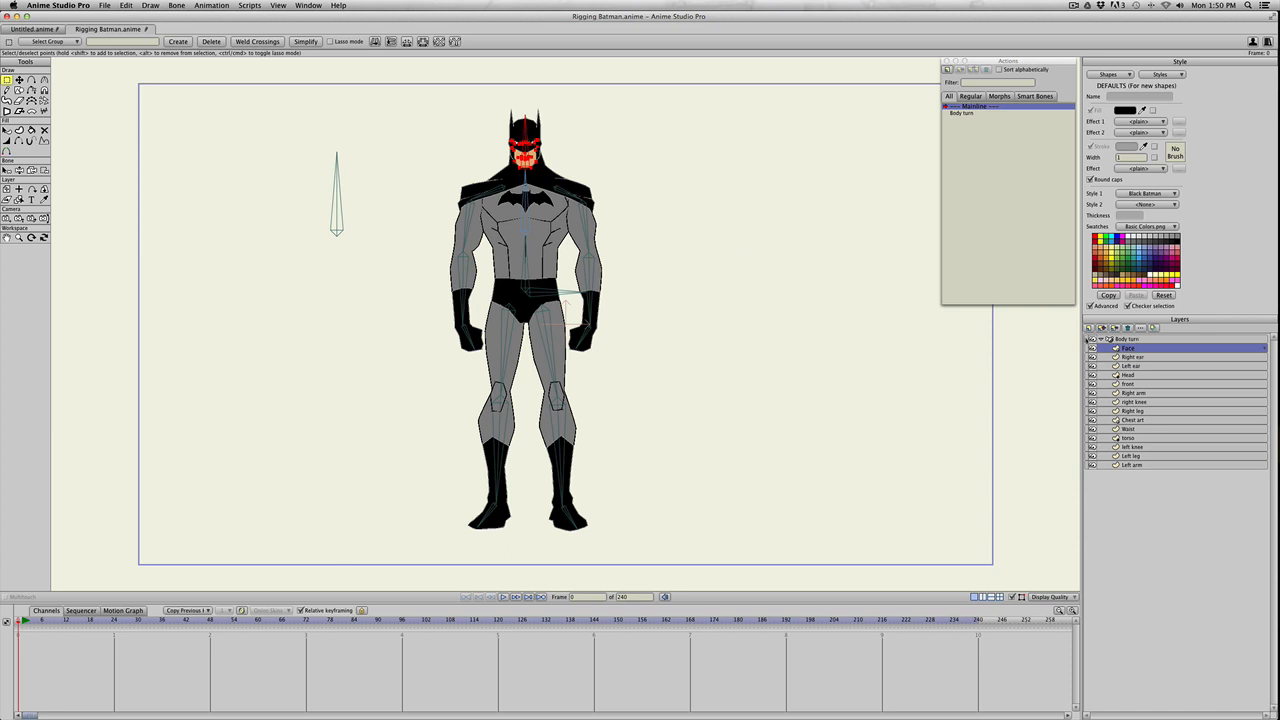
key(i)
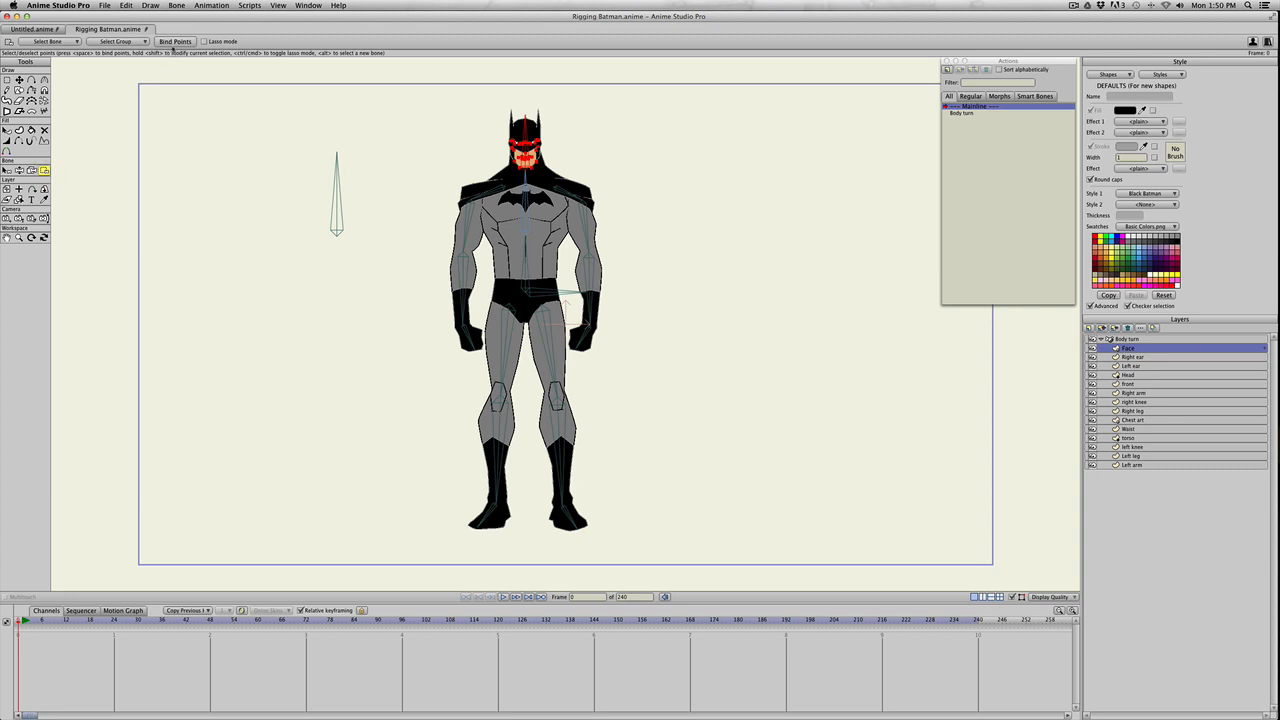
click(1118, 357)
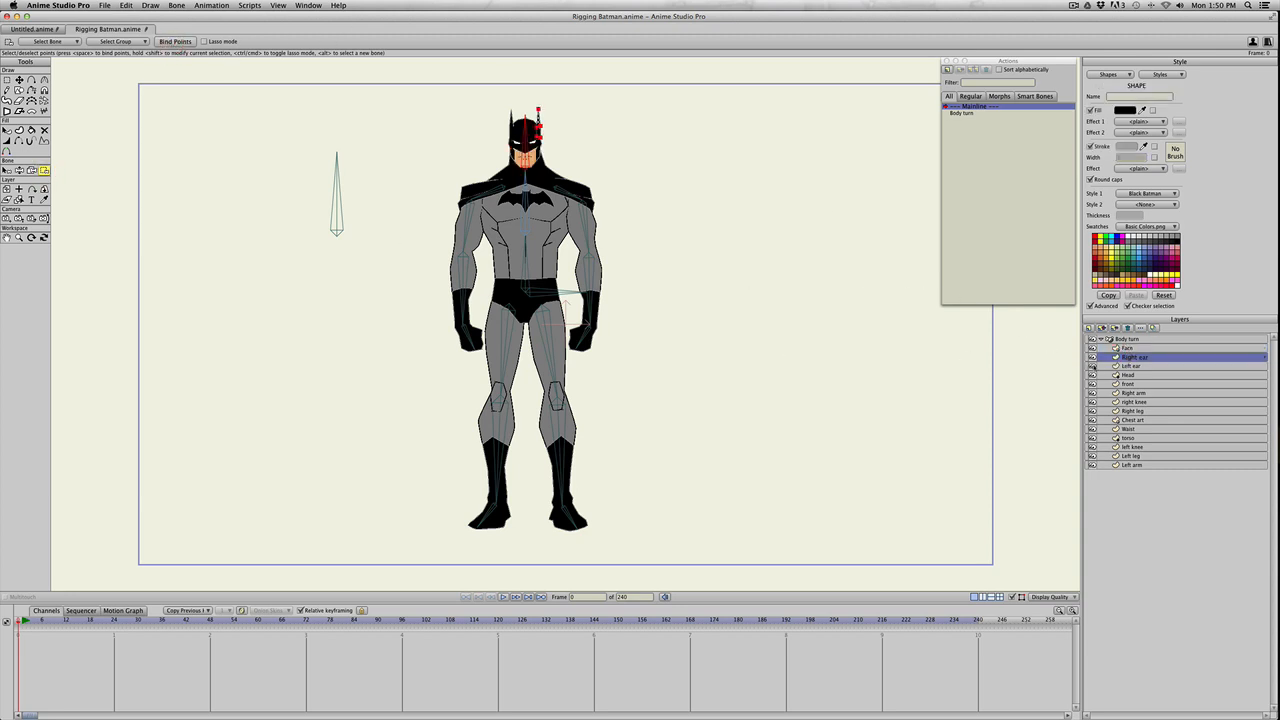
click(1124, 366)
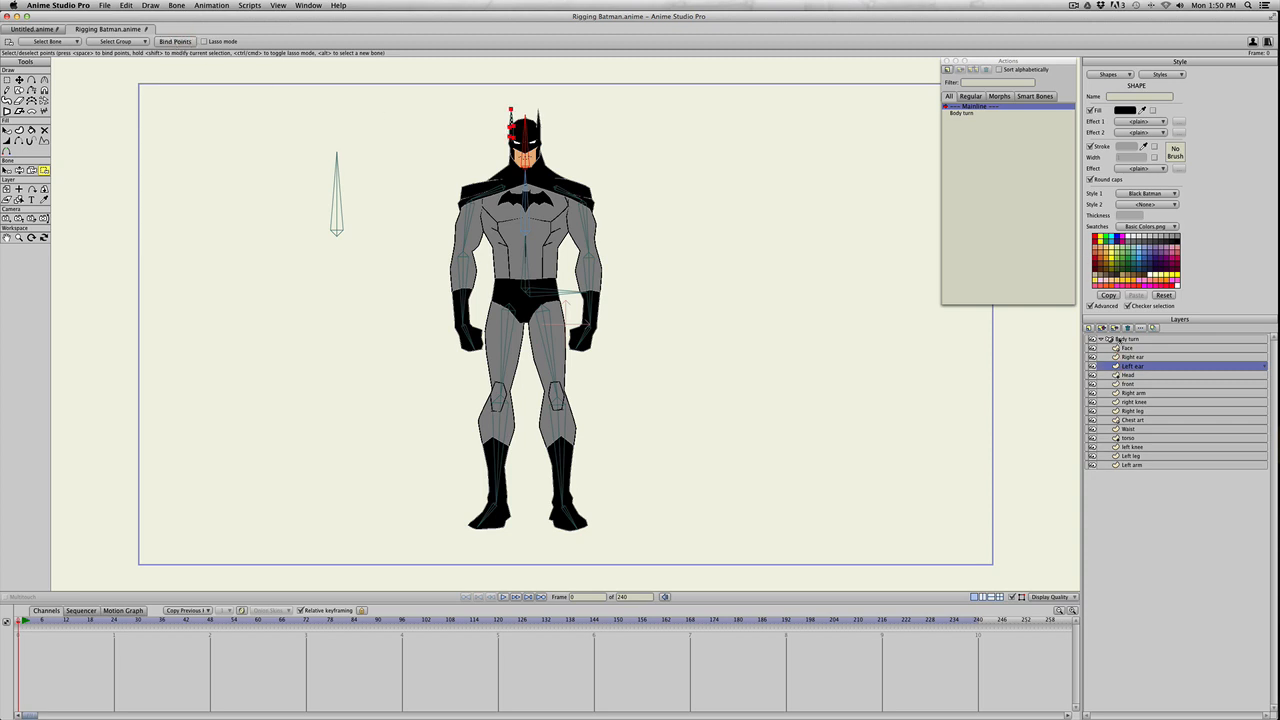
click(1128, 375)
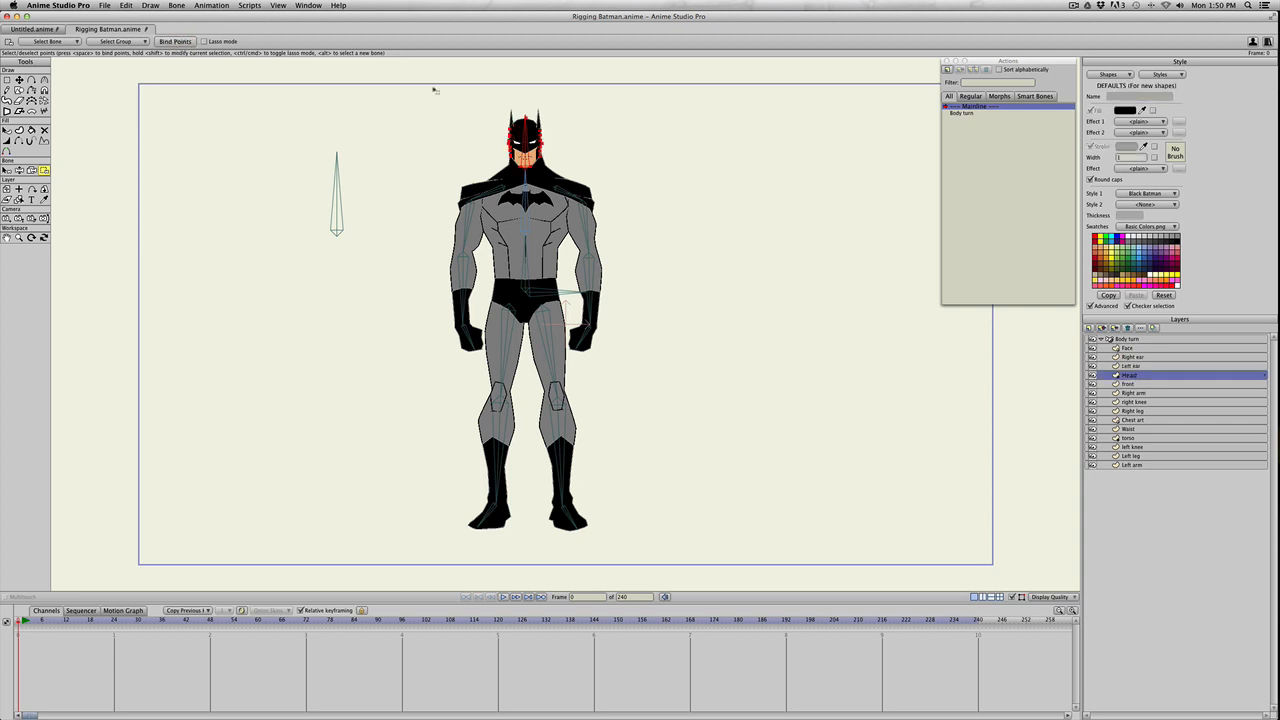
click(178, 41)
- Test the head binding by tilting the head bone with Manipulate Bones
key(z)
mouse_move(522, 153)
mouse_down()
mouse_move(508, 150)
mouse_move(543, 156)
mouse_move(527, 154)
mouse_up()
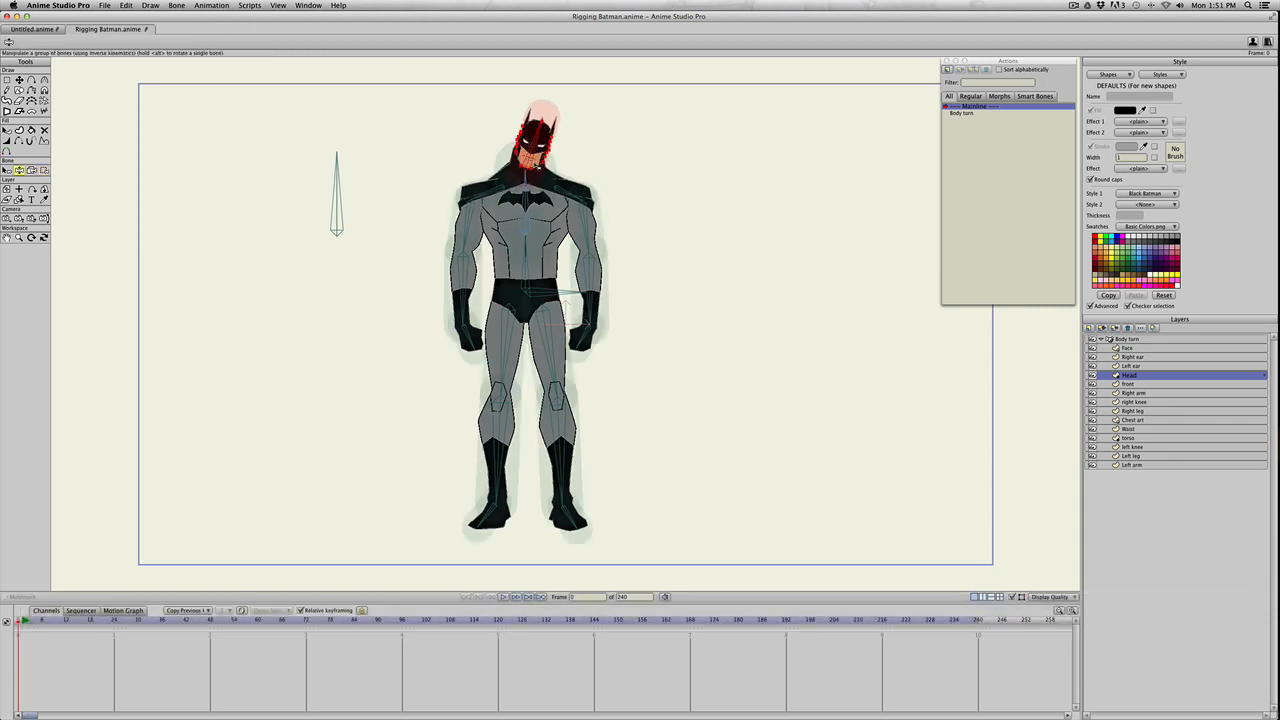
scroll(524, 161, down, 3)
scroll(524, 161, up, 3)
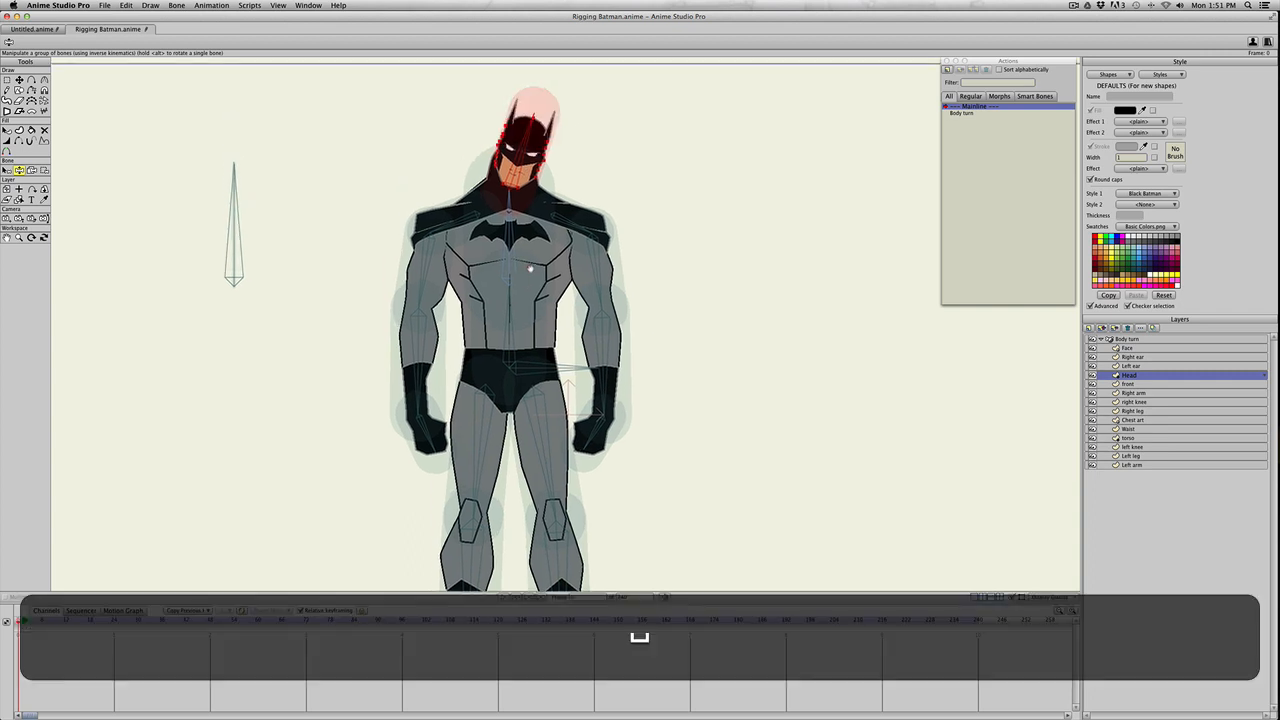
mouse_move(508, 155)
mouse_down()
mouse_move(561, 183)
mouse_move(505, 156)
mouse_move(532, 158)
mouse_move(520, 152)
mouse_up()
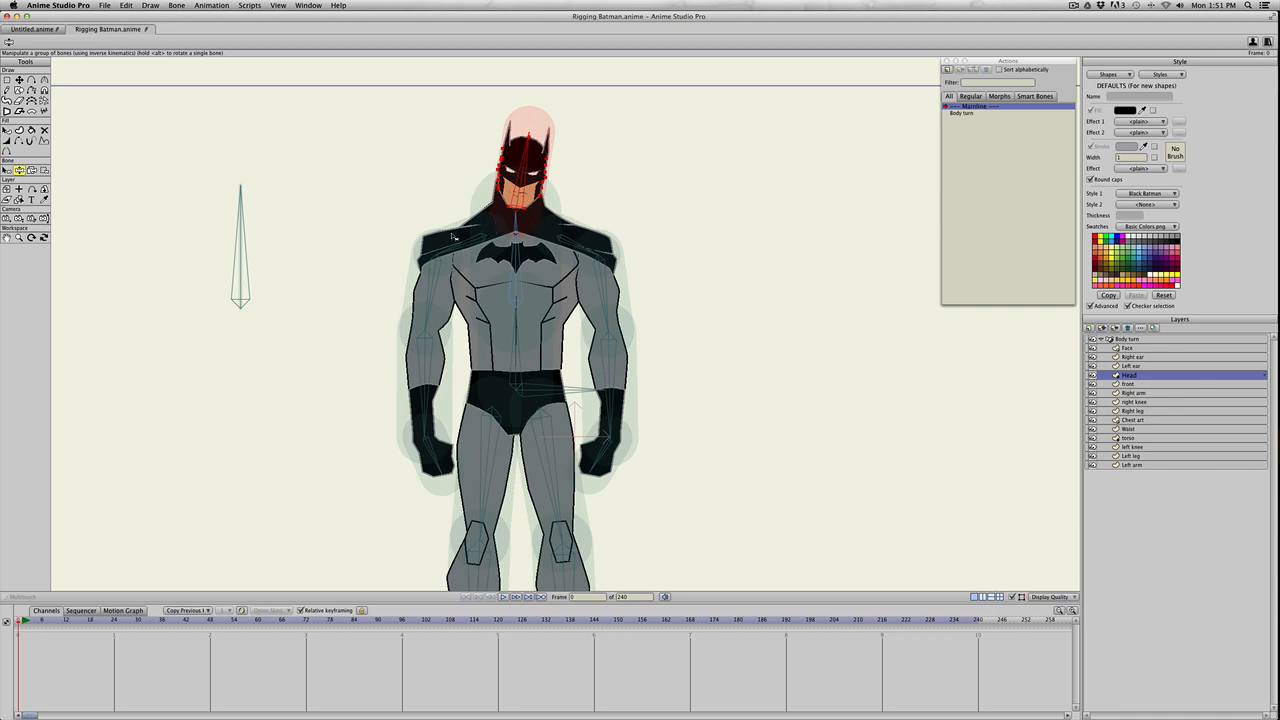
- Bind the front layer's upper points beside the jaw and neck to the head bone
click(1128, 385)
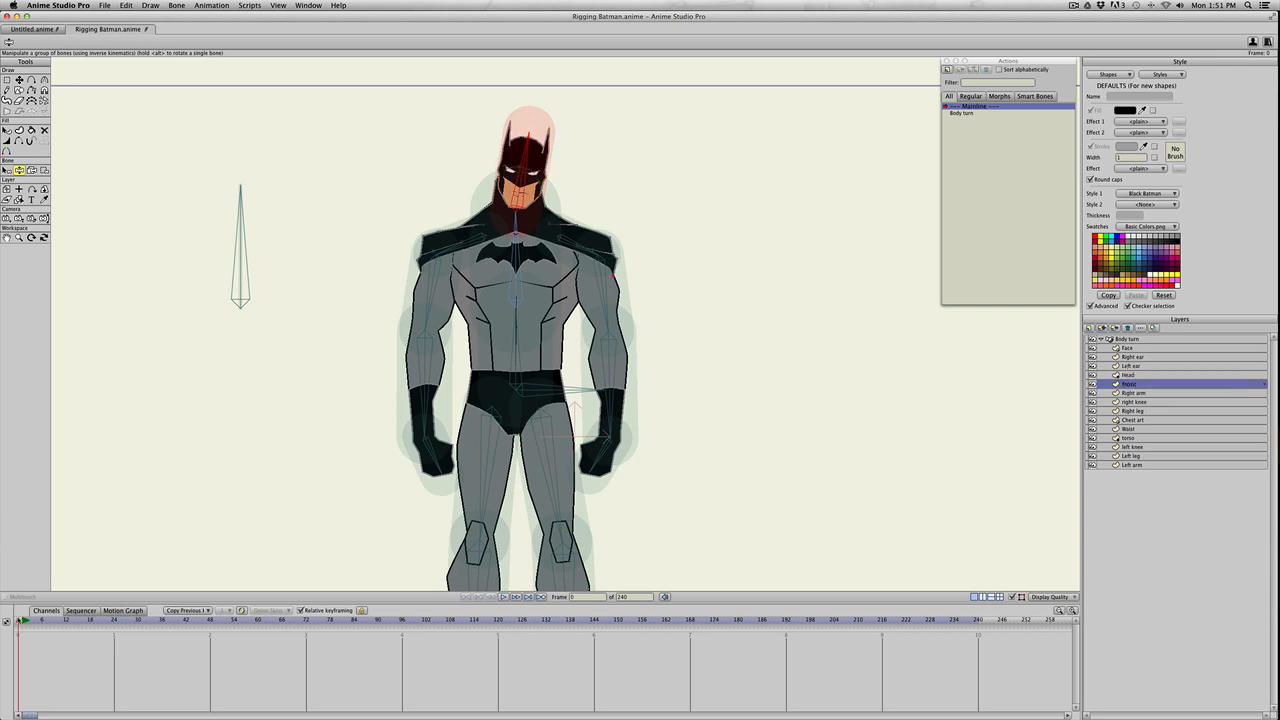
drag(528, 138, 522, 140)
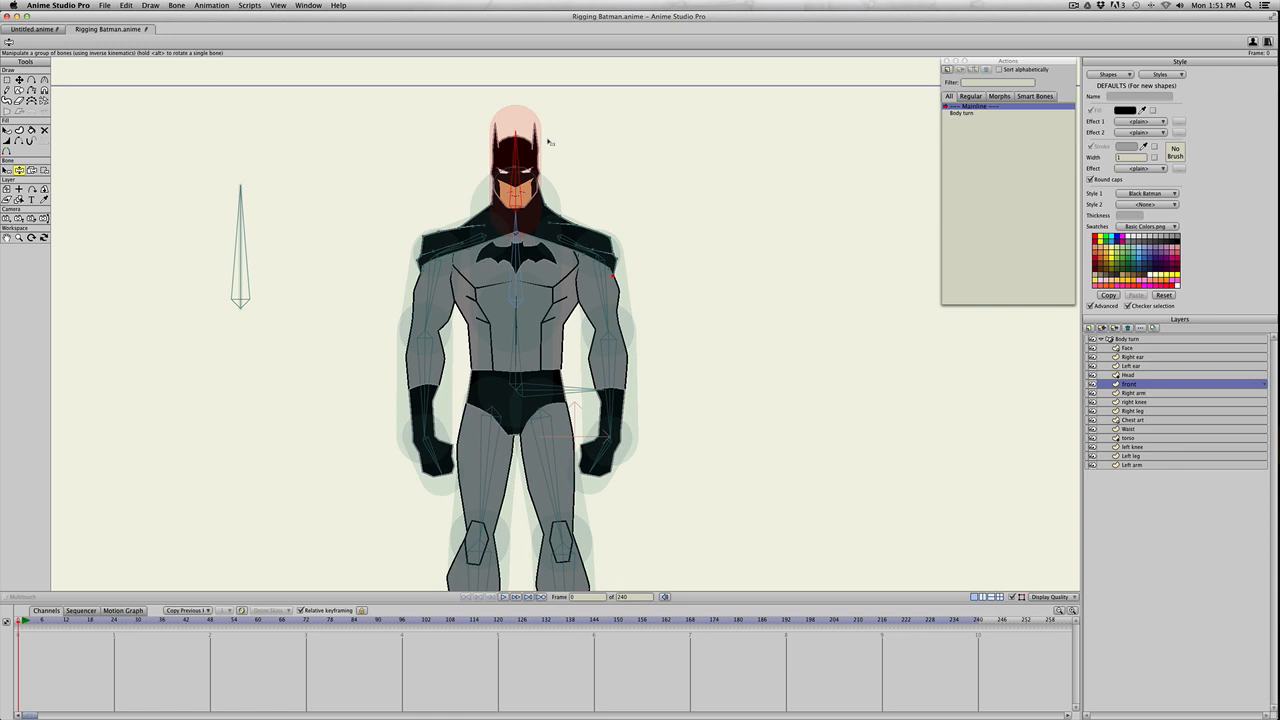
key(g)
drag(465, 152, 556, 209)
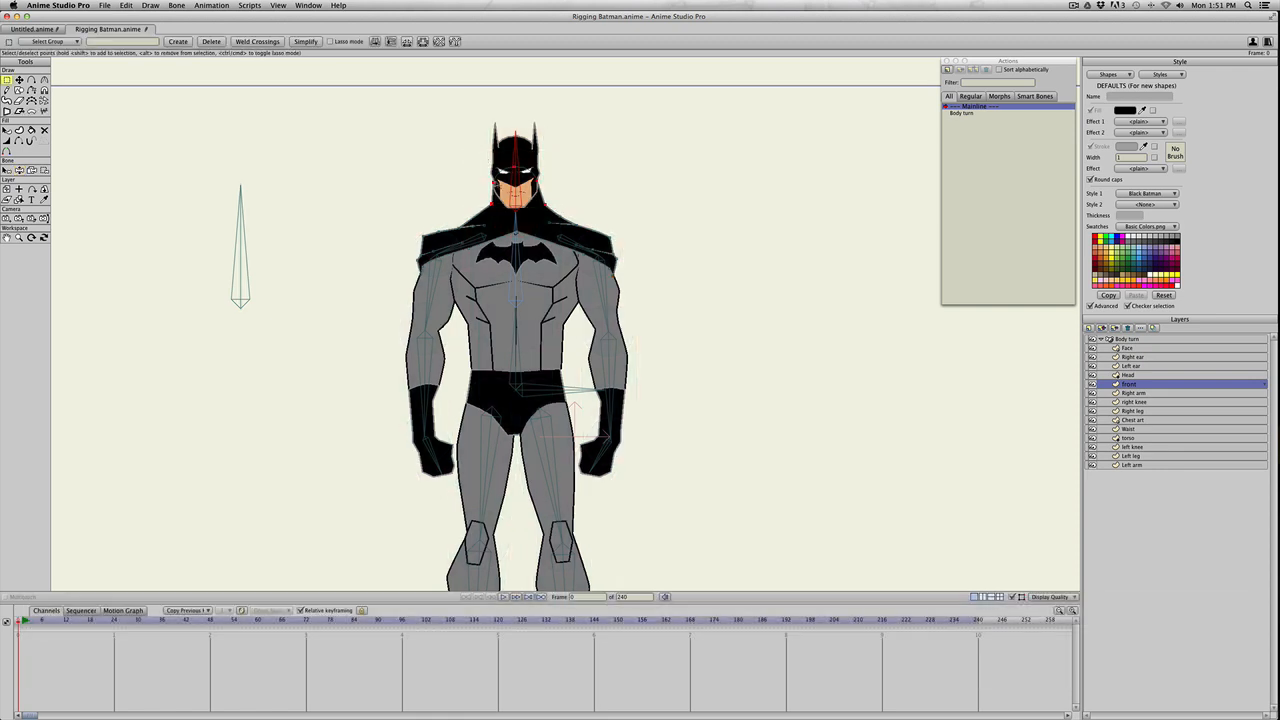
click(44, 170)
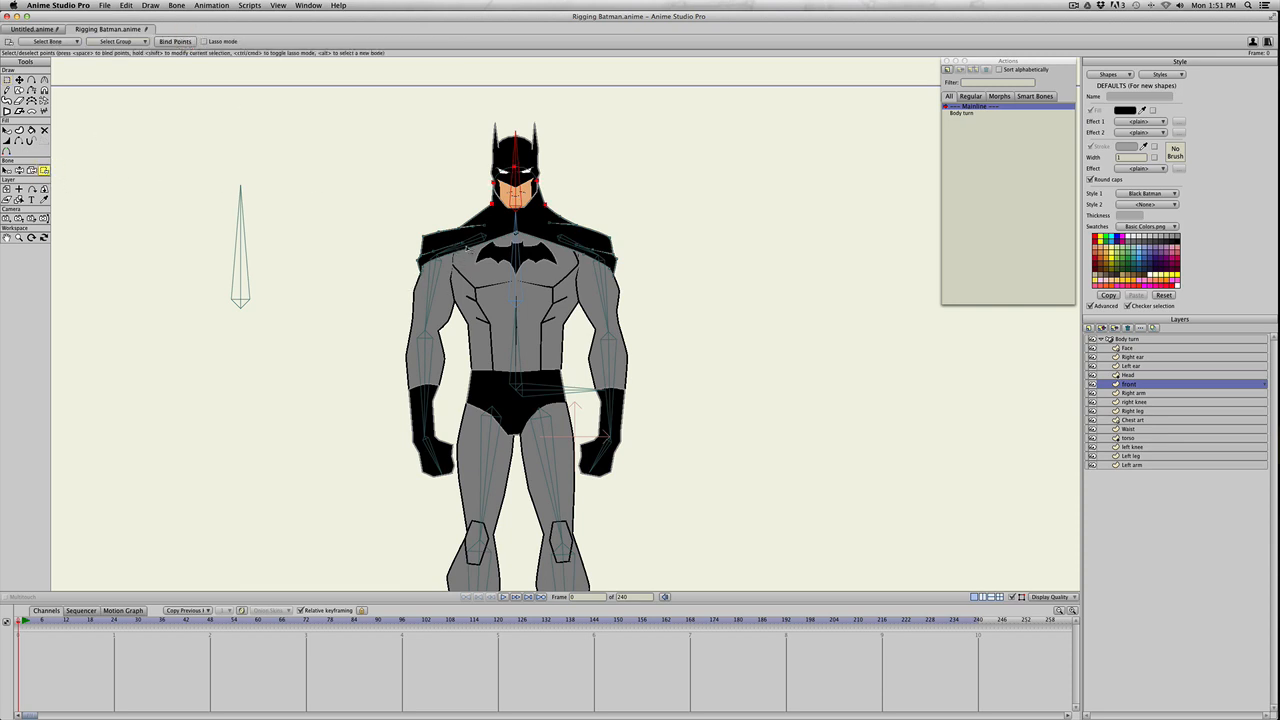
- Test how the cape's shoulders follow by moving both shoulder bones with Manipulate Bones
key(z)
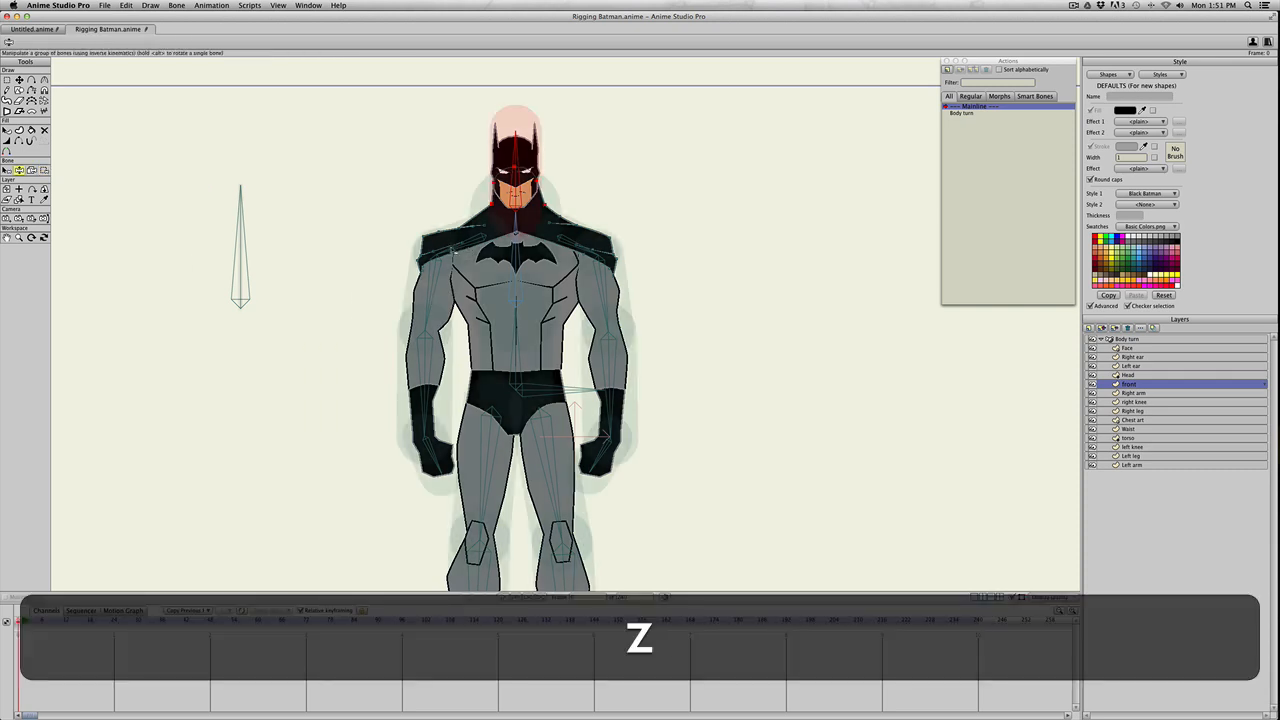
mouse_move(446, 248)
mouse_down()
mouse_move(432, 230)
mouse_move(438, 246)
mouse_up()
drag(594, 247, 625, 310)
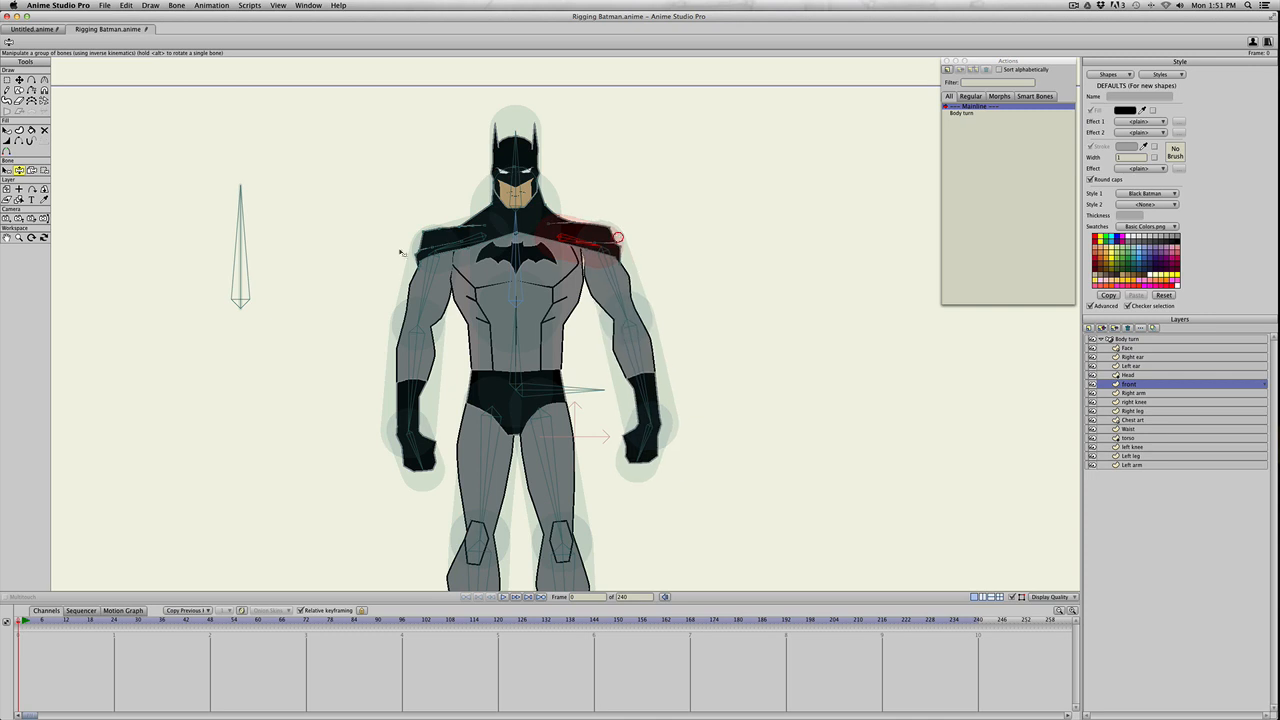
- Test how the front layer deforms by raising and lowering the shoulder bone on the viewer's left with Manipulate Bones
drag(425, 274, 445, 238)
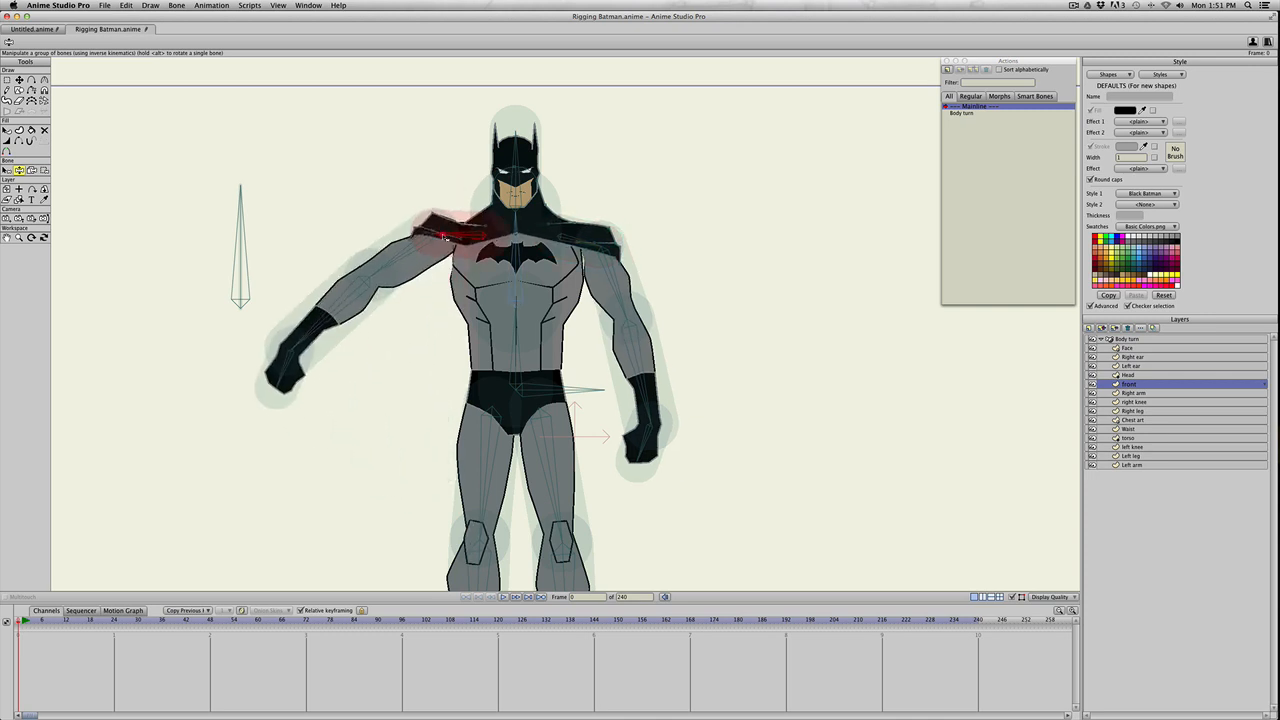
drag(412, 285, 449, 380)
drag(430, 310, 440, 312)
- Bind the front layer's shoulder points on the viewer's left to shoulder bone B6
key(b)
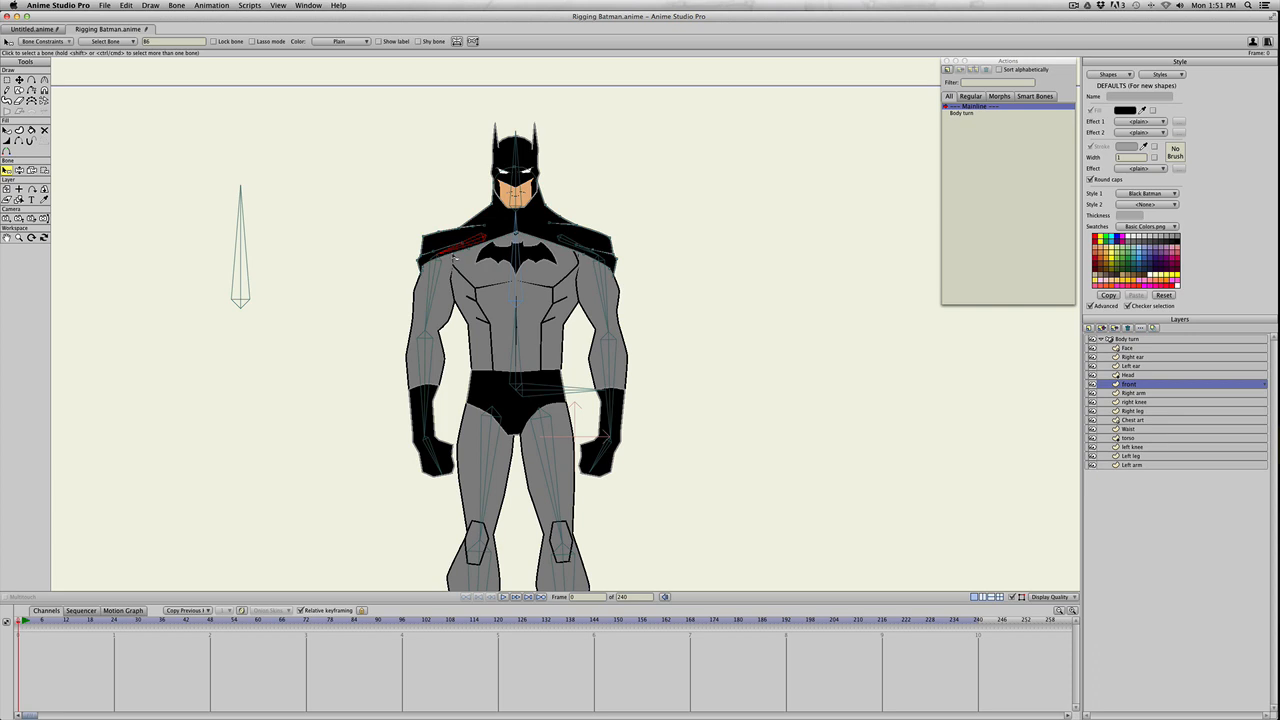
key(g)
drag(396, 286, 502, 214)
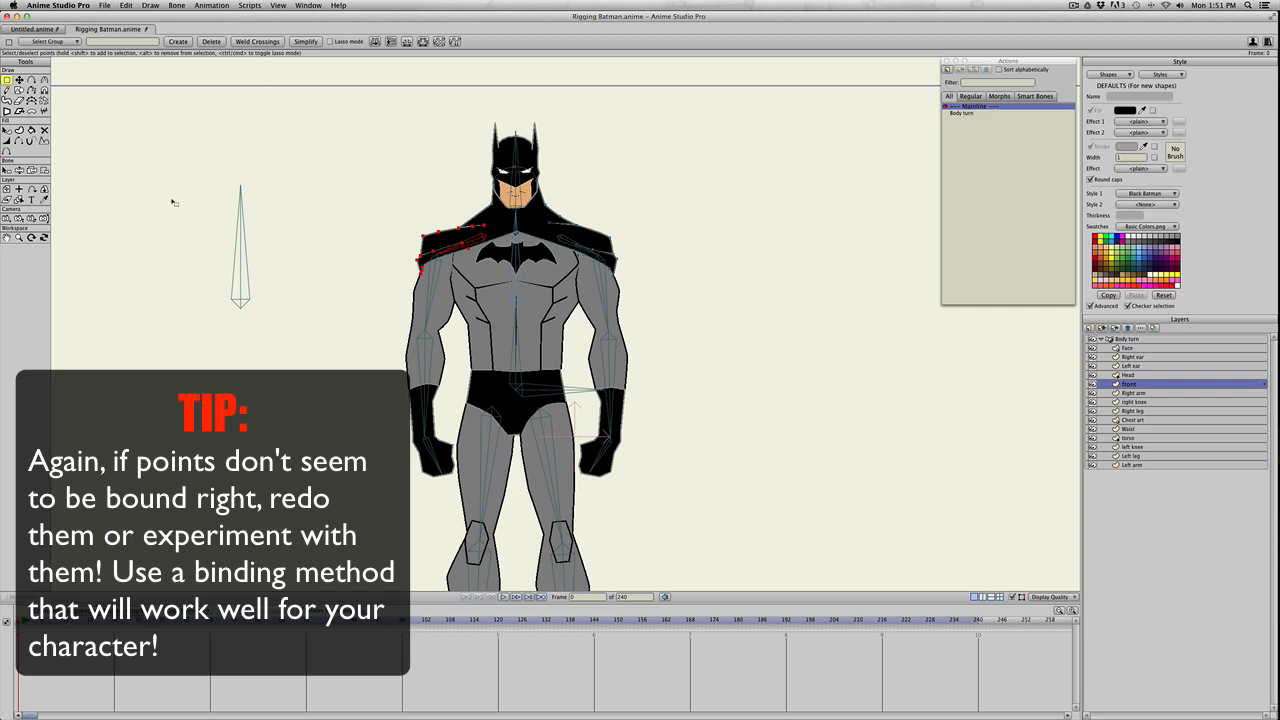
click(44, 170)
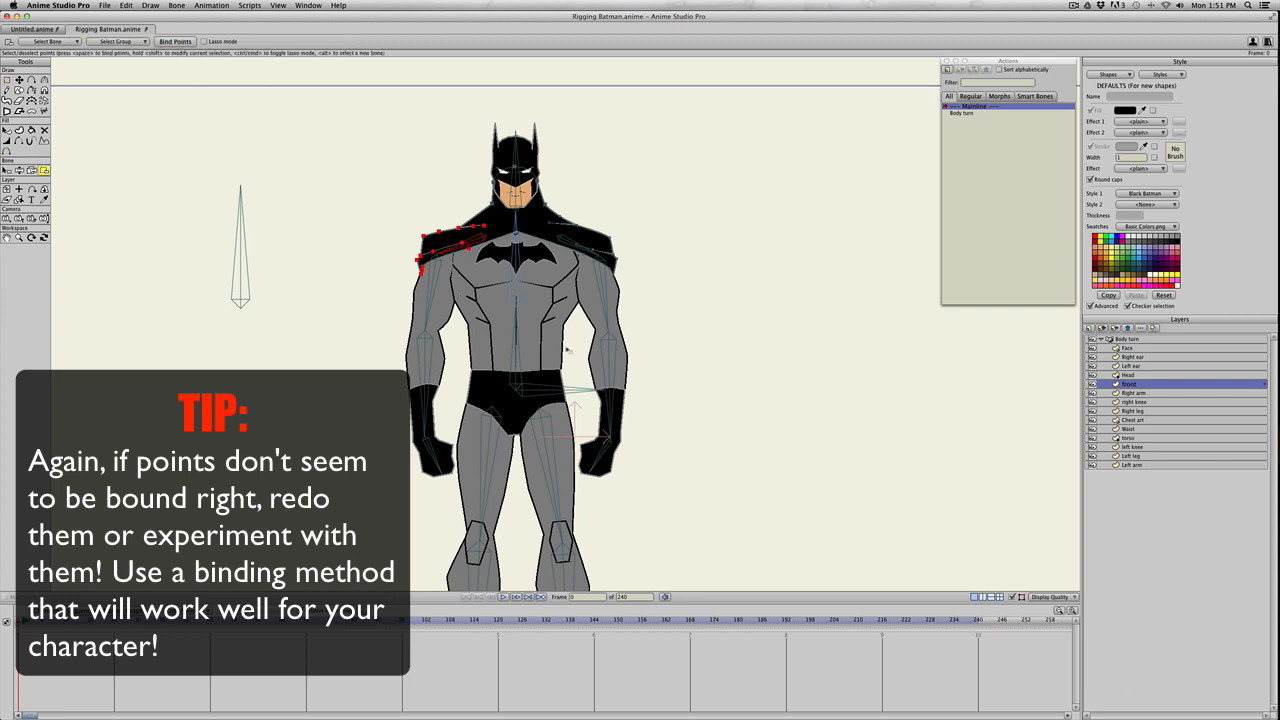
- Bind the torso layer's points around the viewer's-left shoulder to bone B6 and test the binding by moving the bone
click(1124, 438)
key(g)
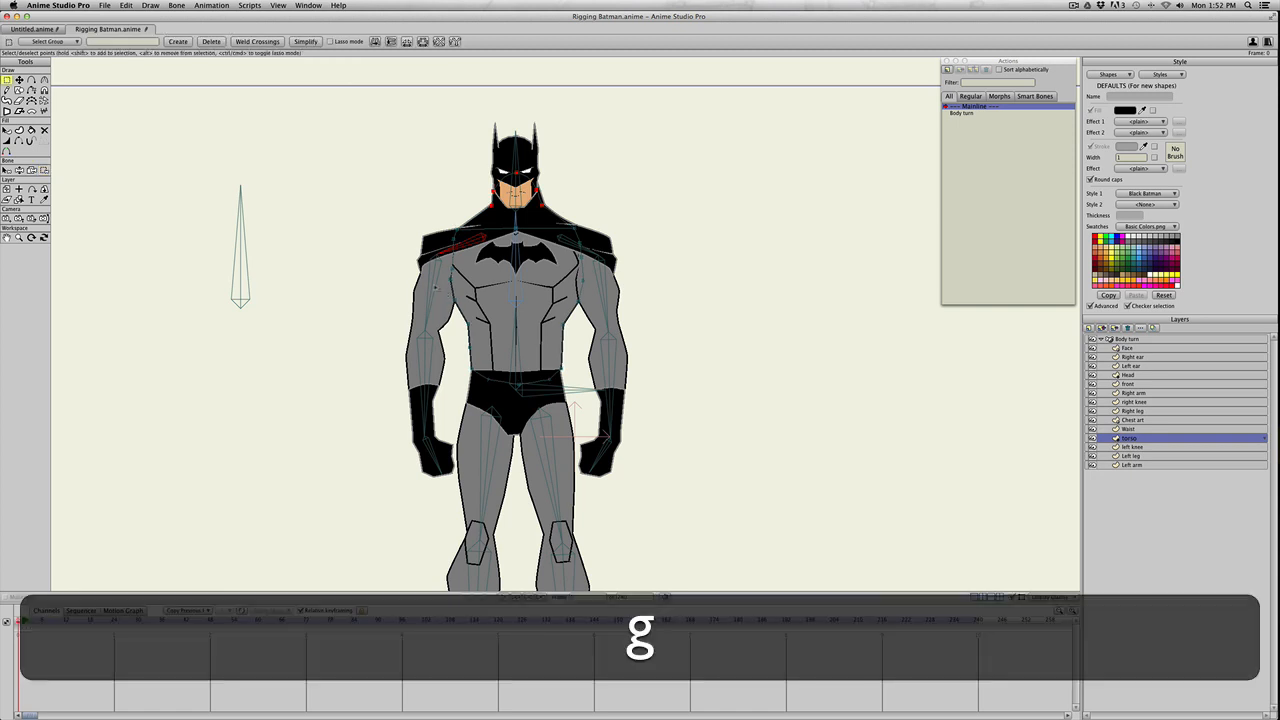
drag(466, 231, 439, 271)
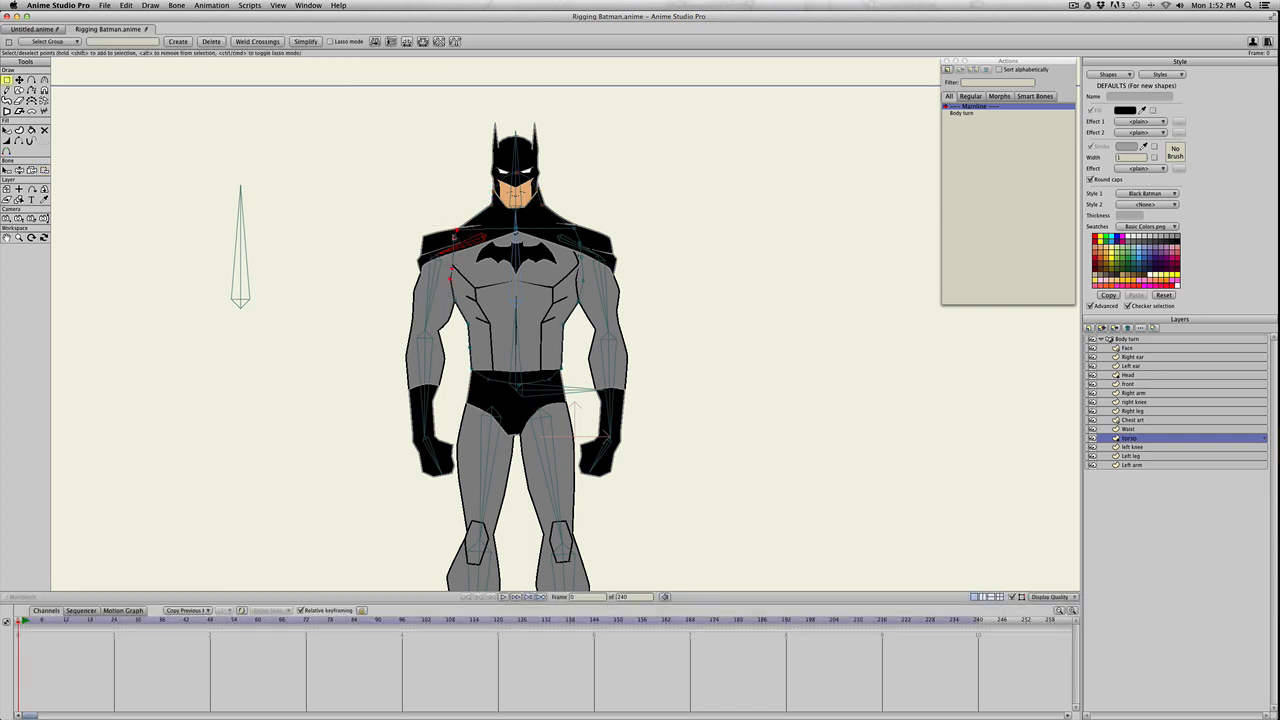
click(41, 169)
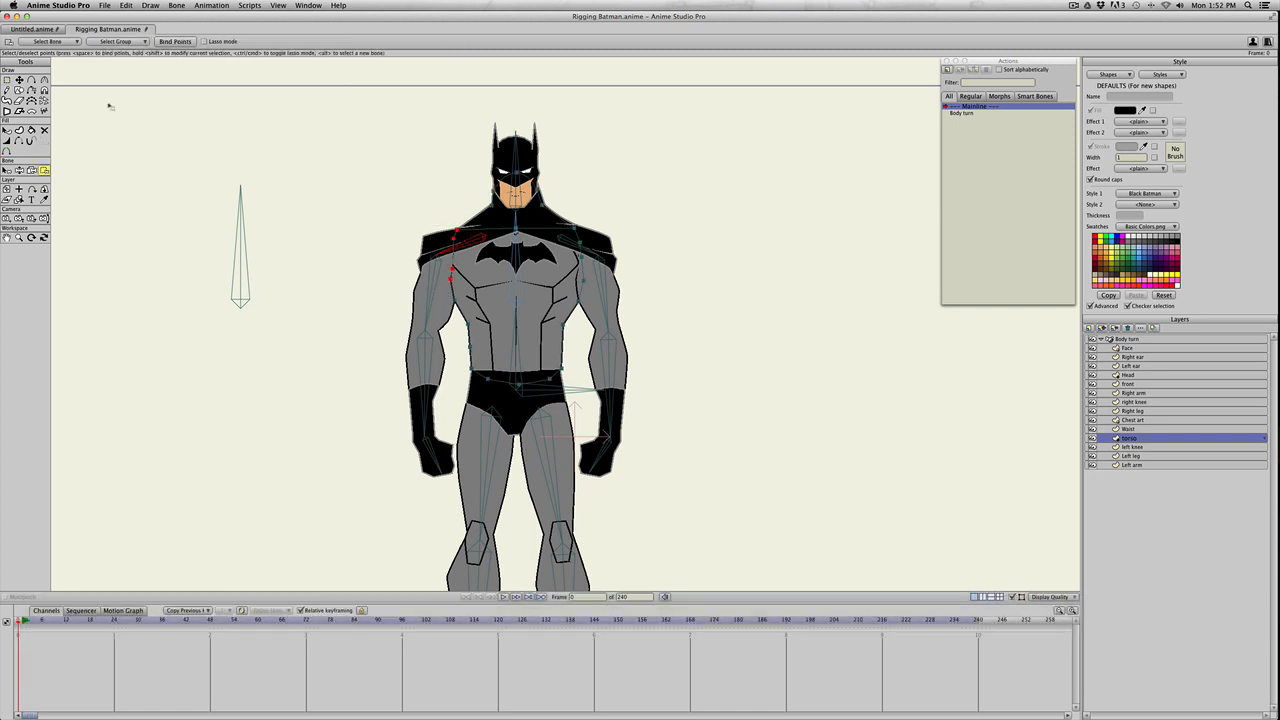
click(170, 41)
key(z)
drag(440, 283, 456, 262)
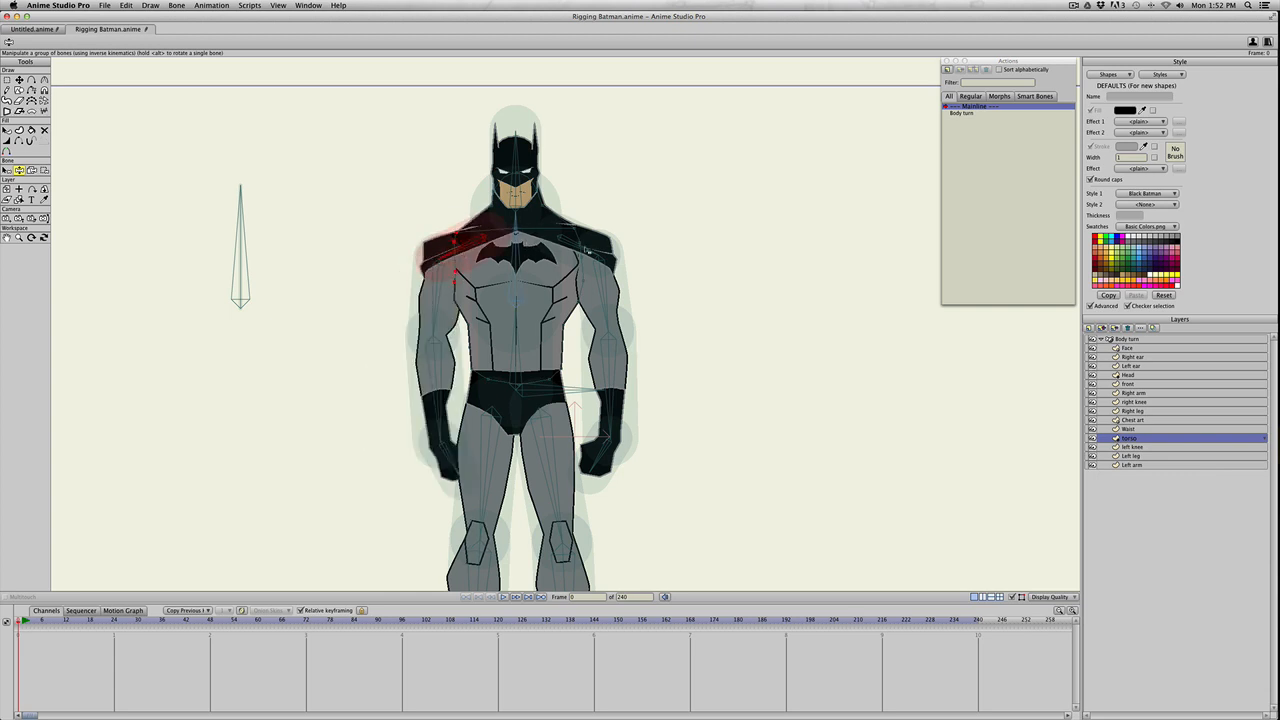
- Bind the front layer's shoulder points on the viewer's right to shoulder bone B10
key(b)
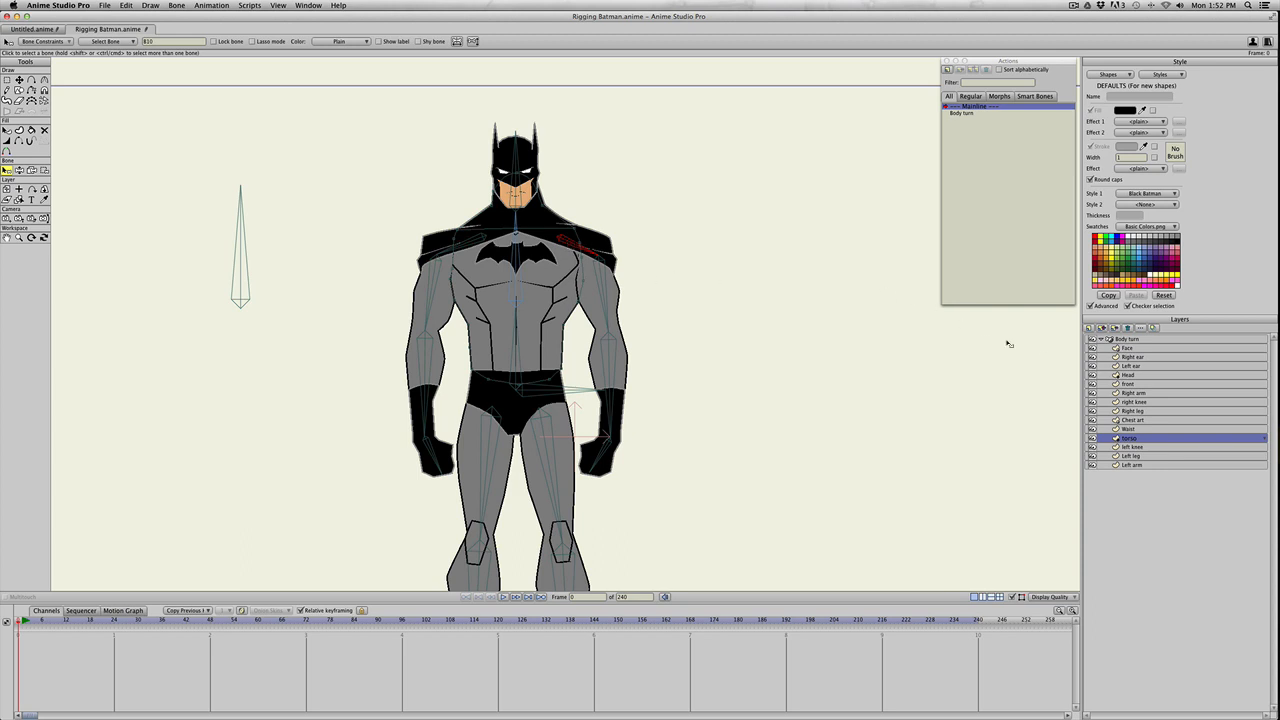
click(1125, 384)
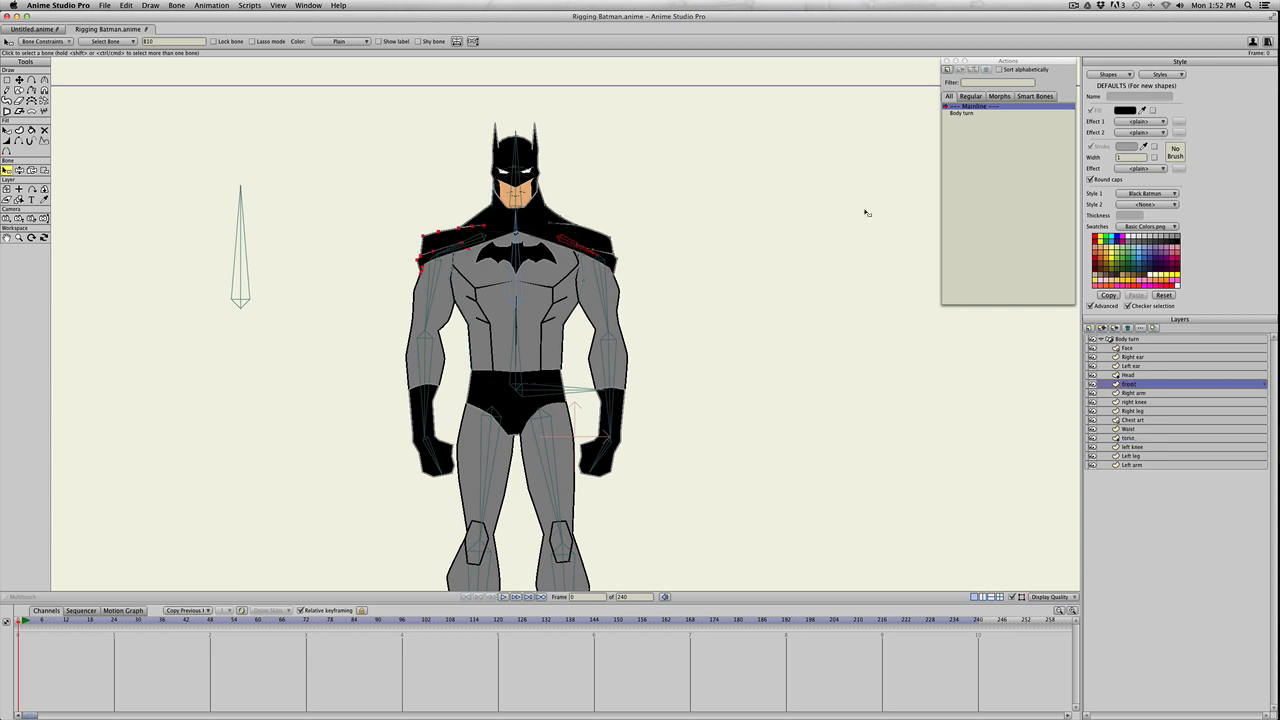
key(g)
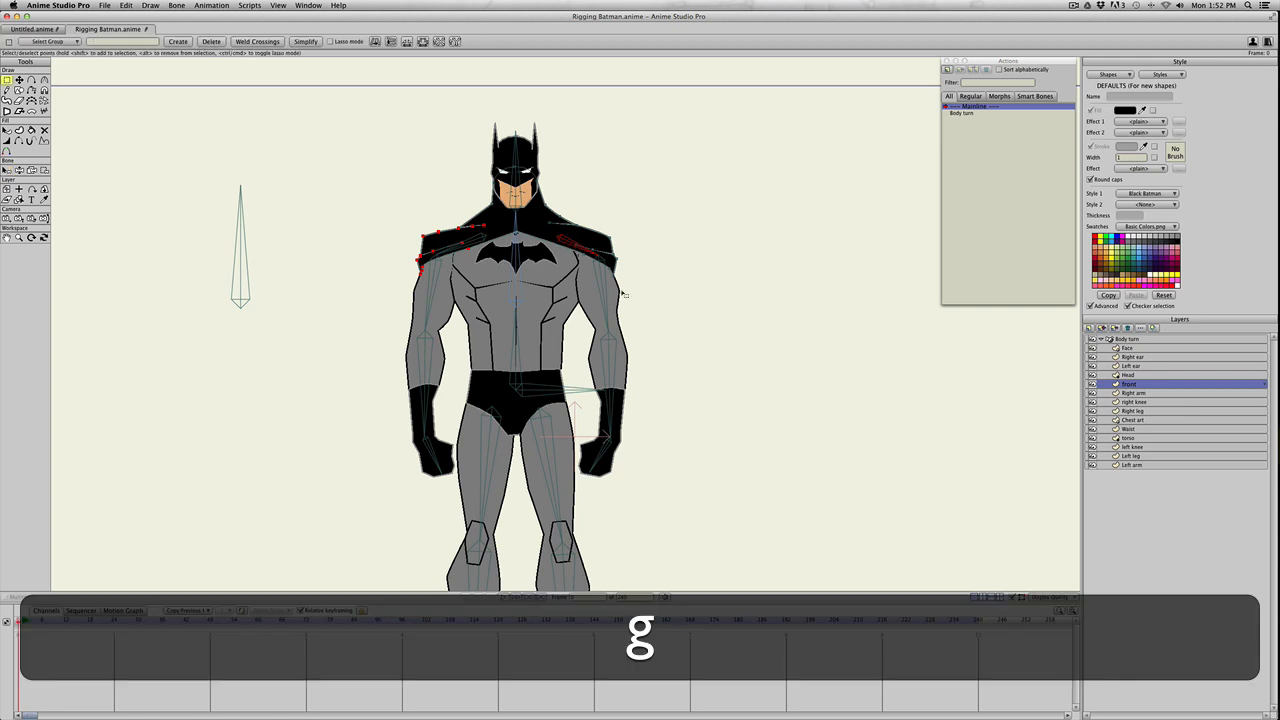
mouse_move(624, 284)
mouse_down()
mouse_move(542, 196)
mouse_move(540, 235)
mouse_move(643, 293)
mouse_up()
key(shift)
drag(557, 216, 539, 217)
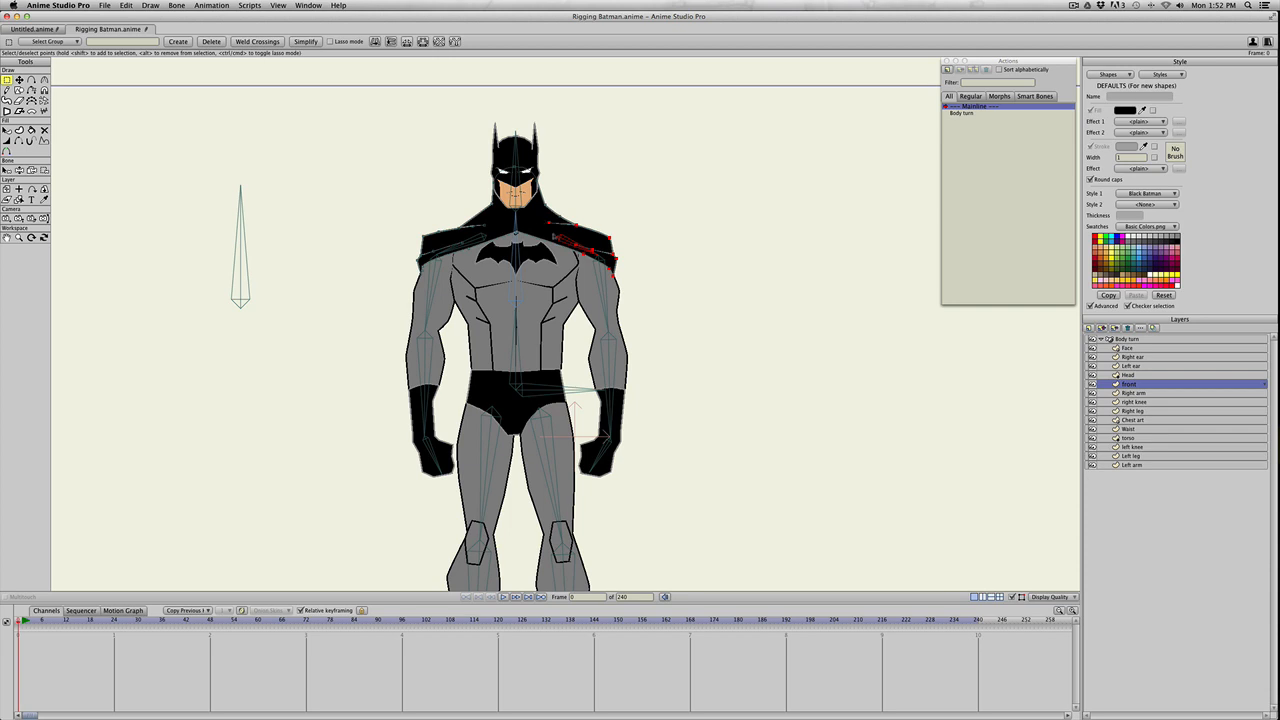
drag(640, 290, 535, 215)
key(t)
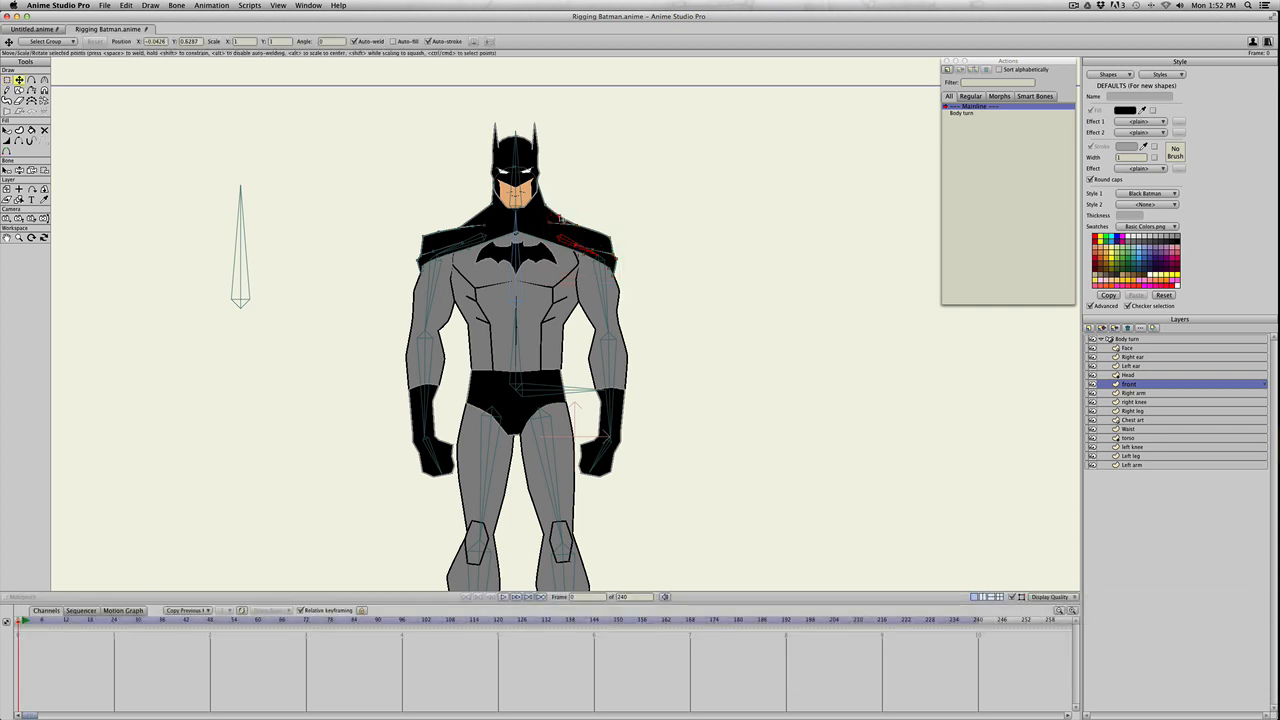
key(BackSpace)
key(g)
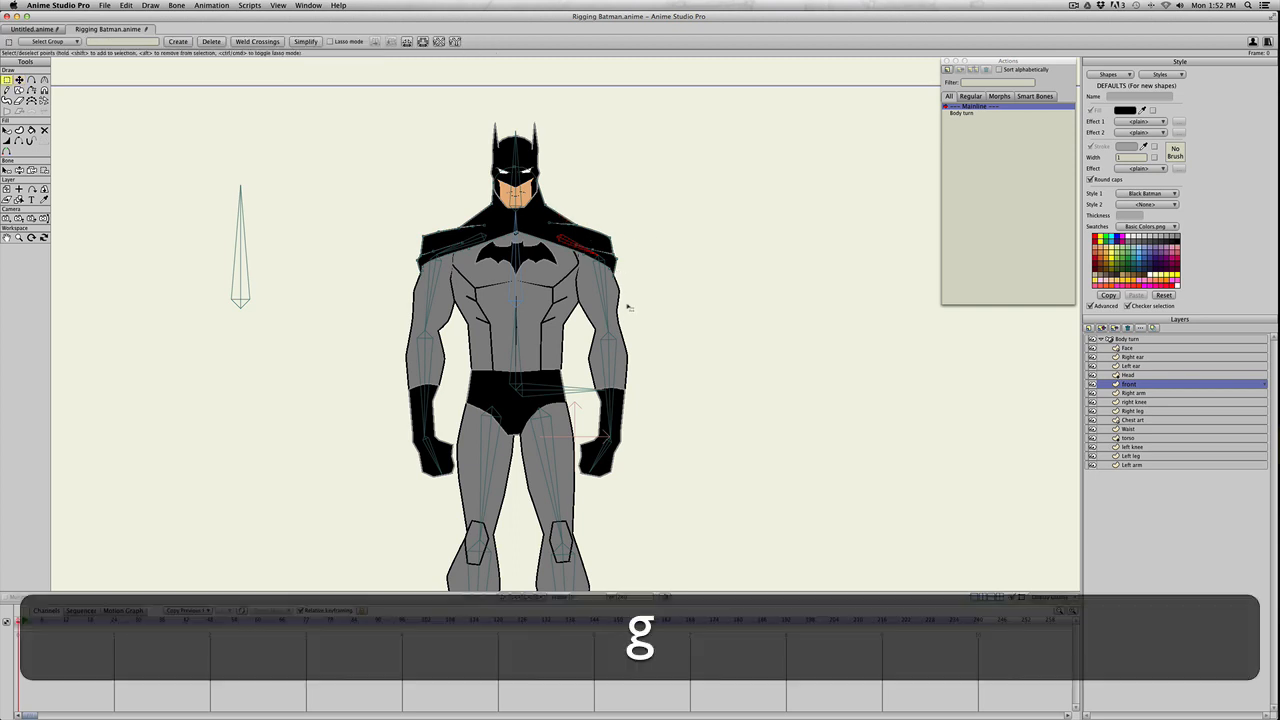
drag(628, 302, 545, 214)
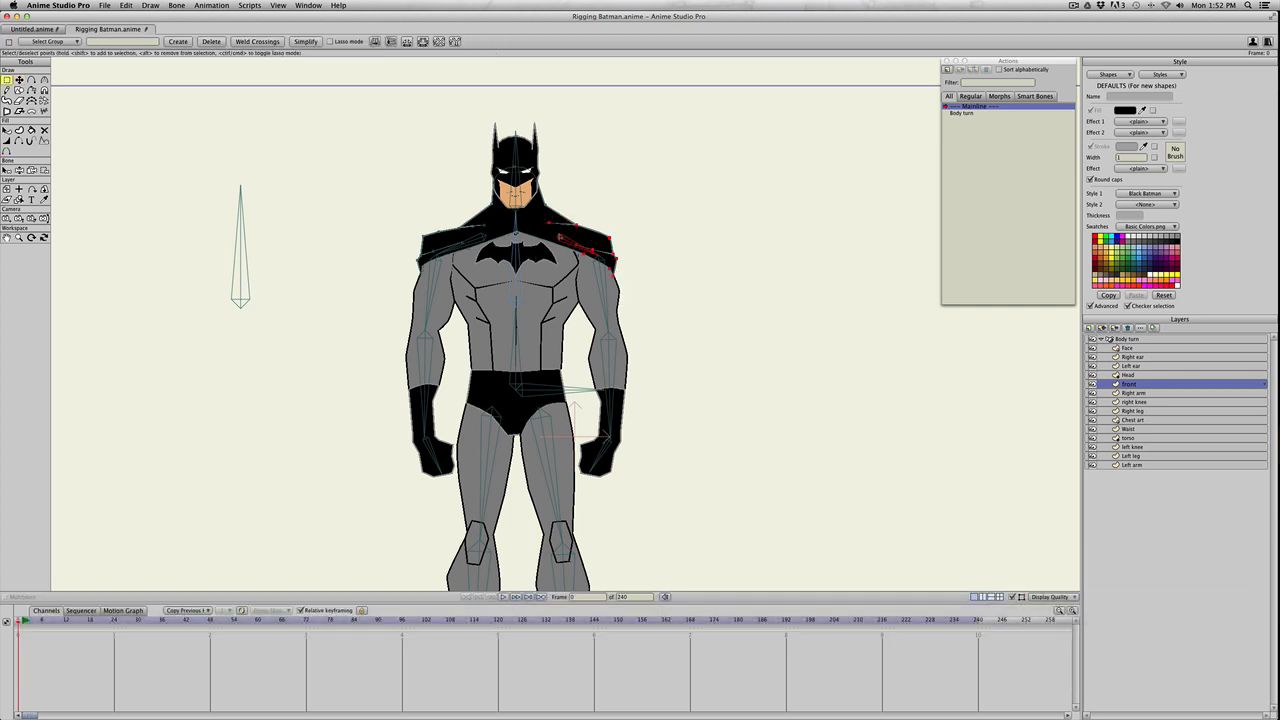
click(44, 170)
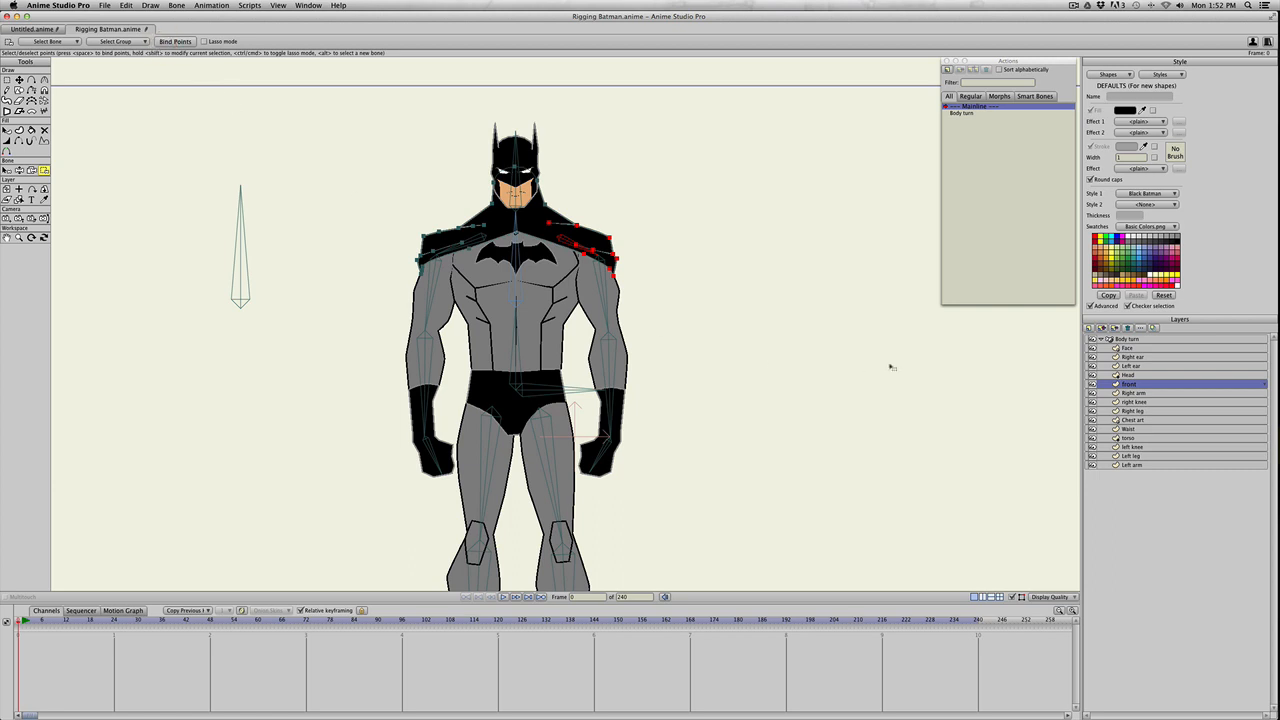
- Bind the torso layer's points around the viewer's-right shoulder to bone B10 and test both shoulder bones
click(1128, 439)
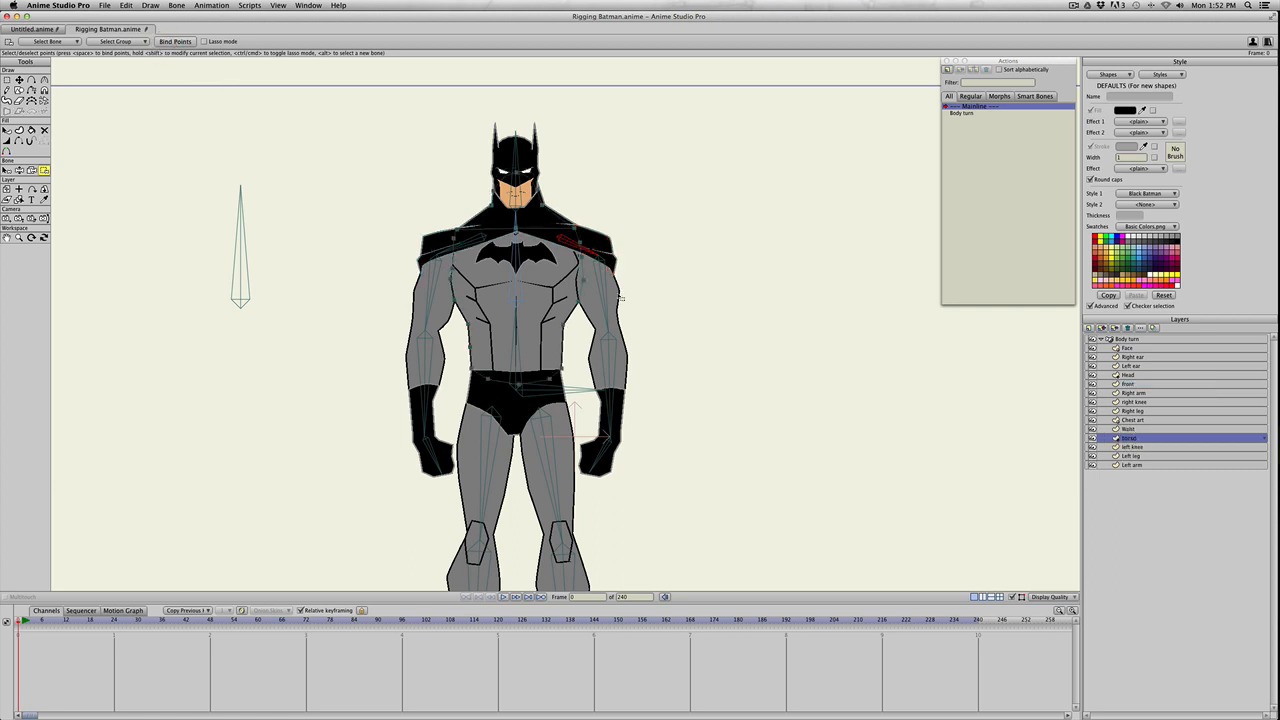
key(g)
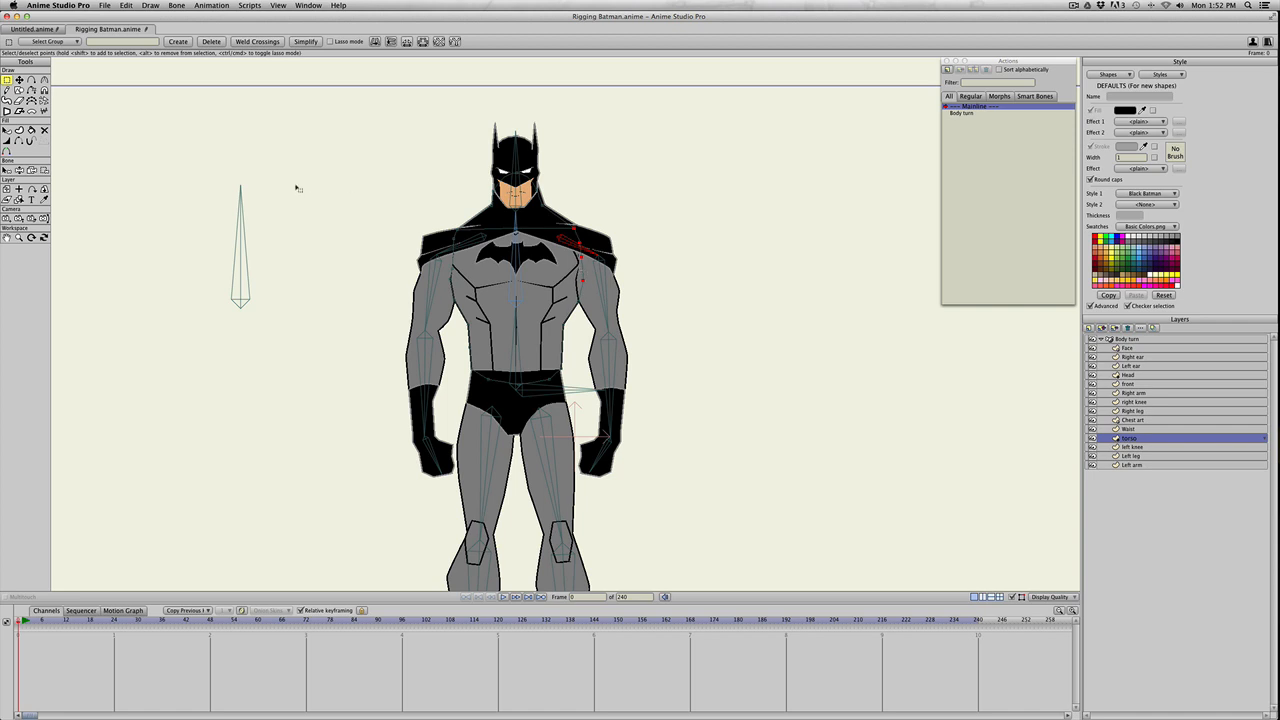
click(44, 170)
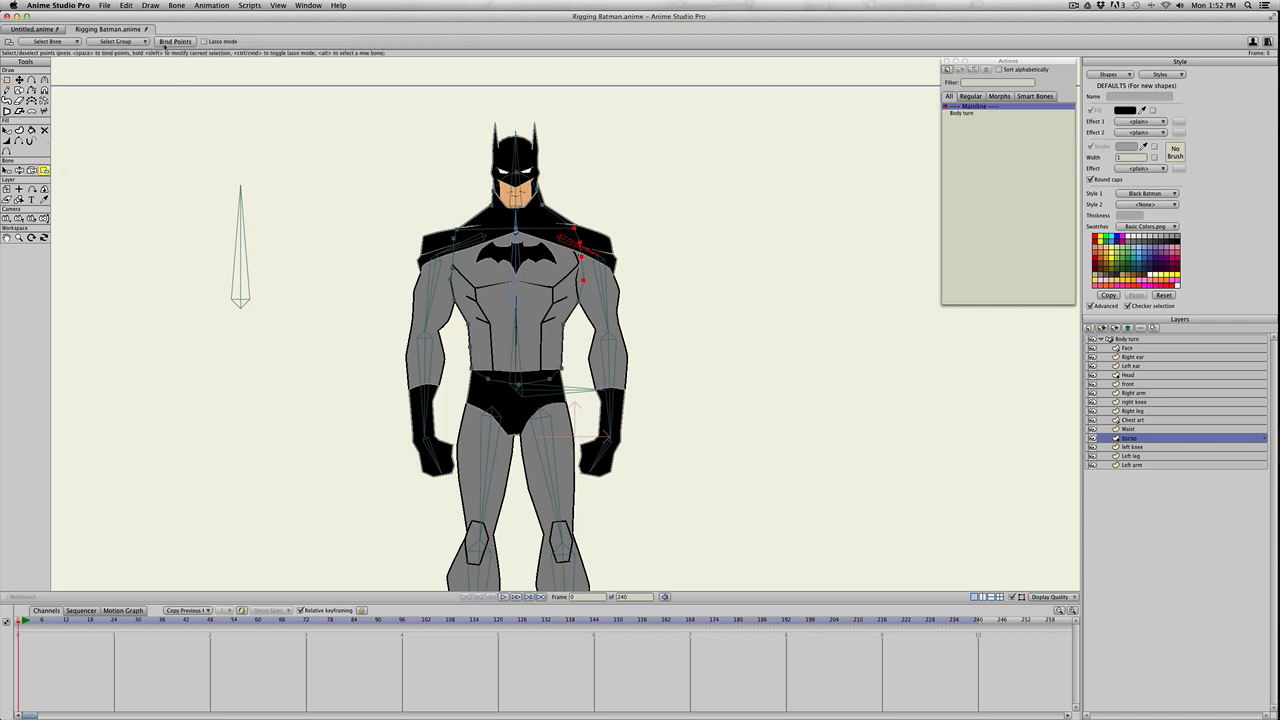
key(z)
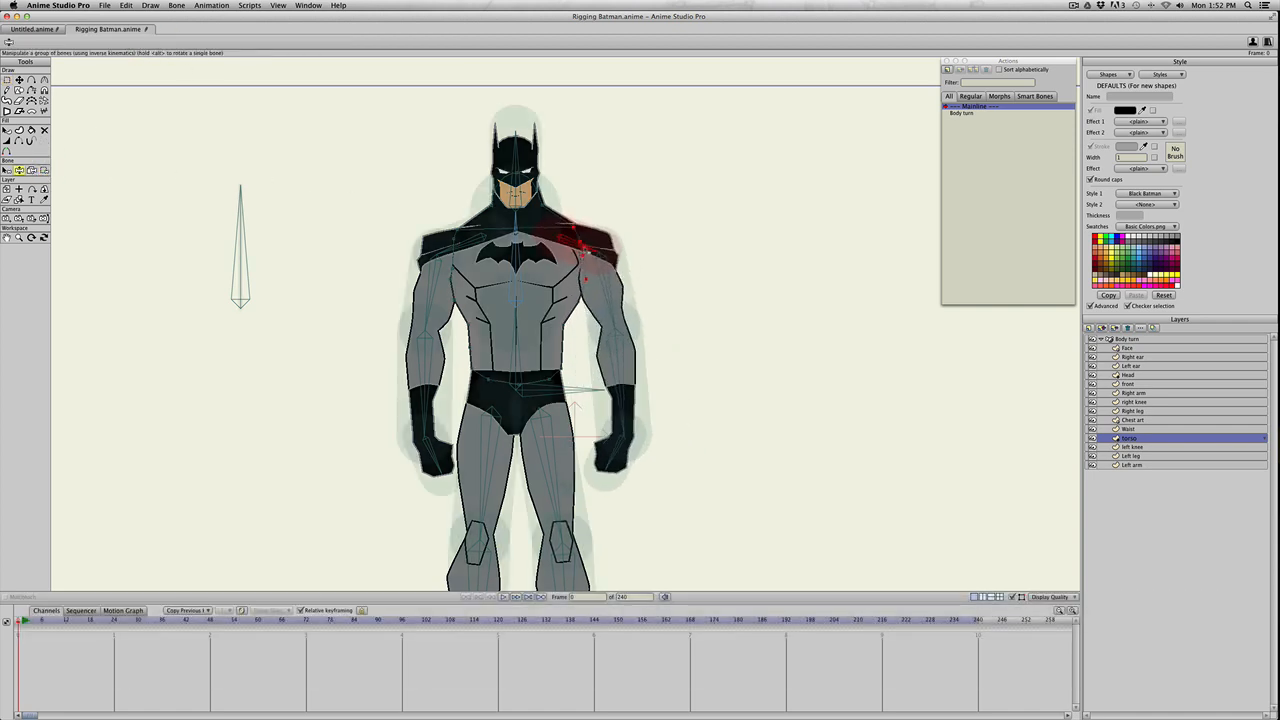
mouse_move(588, 253)
mouse_down()
mouse_move(605, 242)
mouse_move(594, 250)
mouse_up()
drag(433, 267, 431, 262)
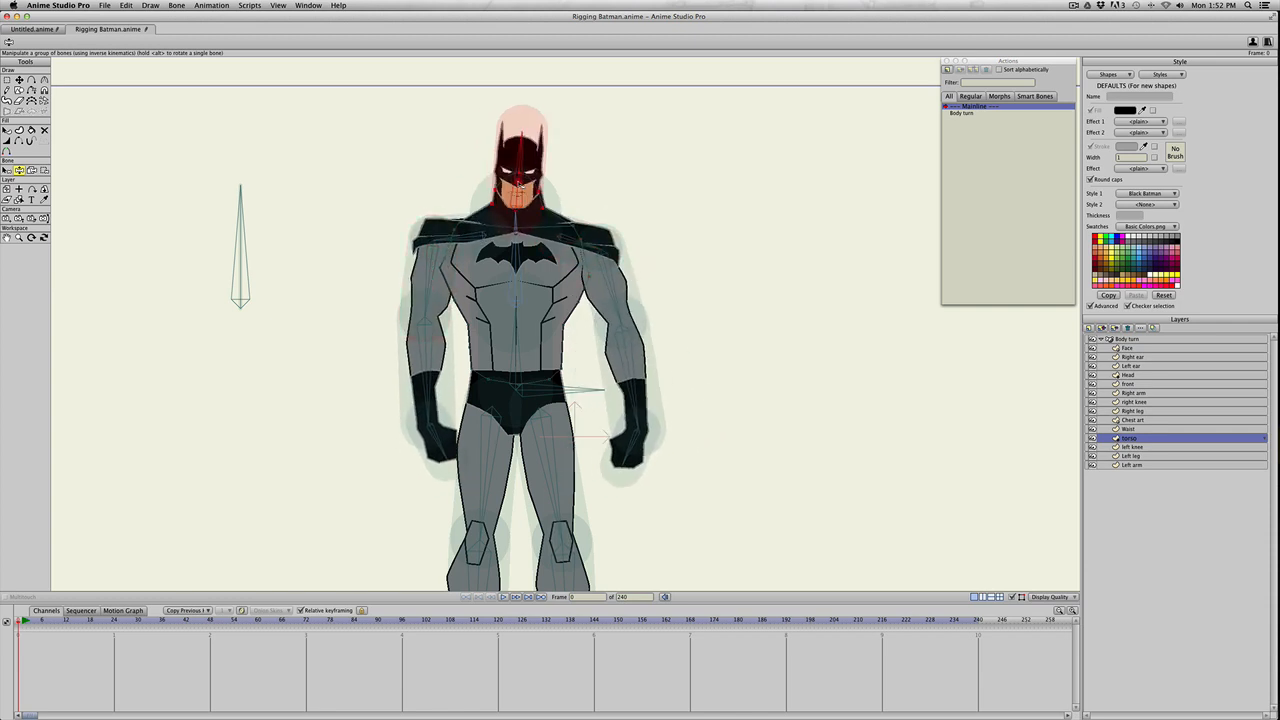
- Test the whole rig by moving the head, torso, arm and shoulder bones with Manipulate Bones
mouse_move(520, 186)
mouse_down()
mouse_move(510, 179)
mouse_move(519, 186)
mouse_up()
drag(513, 262, 522, 263)
drag(514, 347, 518, 348)
key(space)
drag(573, 426, 504, 313)
scroll(574, 320, down, 5)
scroll(574, 320, up, 1)
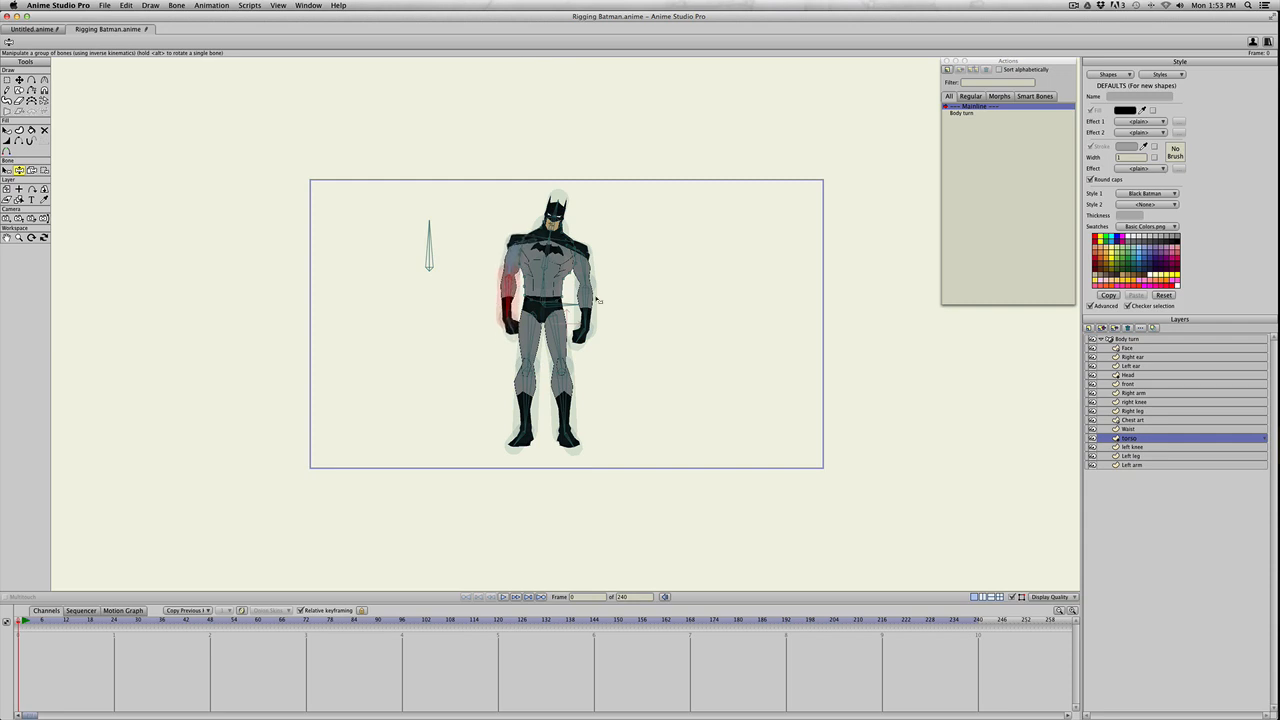
scroll(597, 299, down, 3)
scroll(545, 271, up, 3)
drag(581, 363, 585, 368)
scroll(585, 367, down, 2)
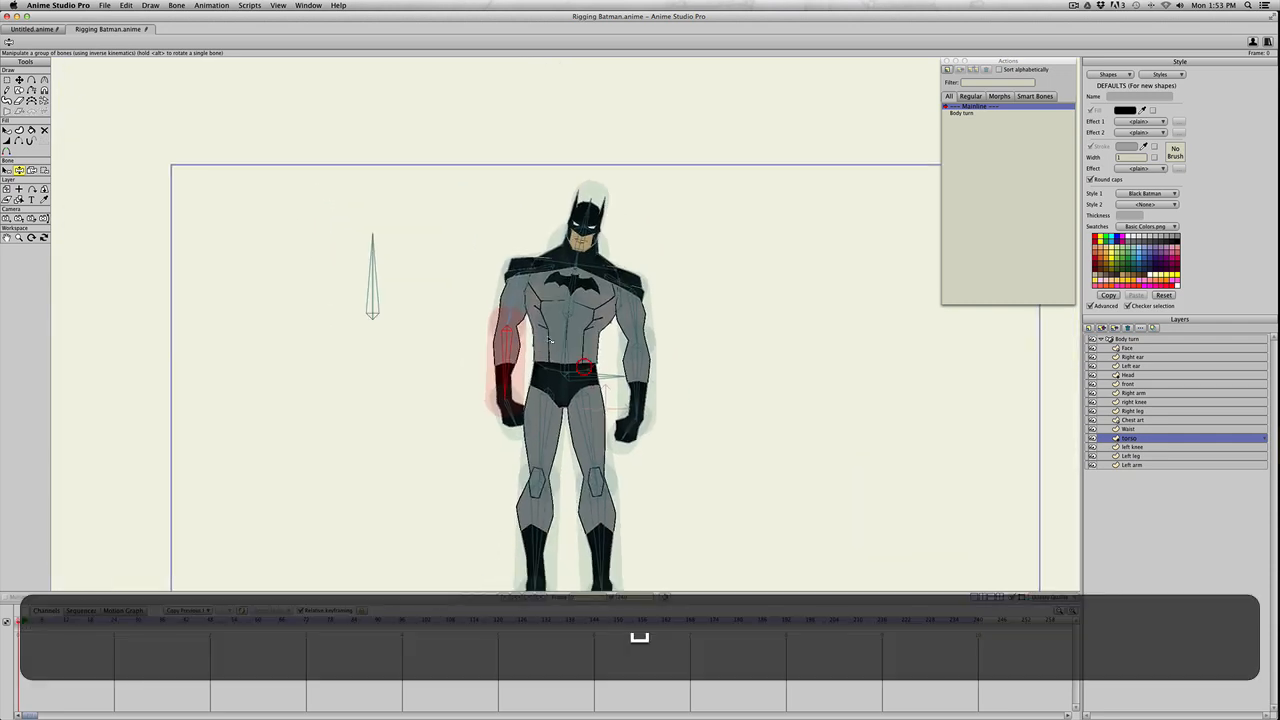
scroll(585, 367, up, 2)
mouse_move(530, 267)
mouse_down()
mouse_move(523, 288)
mouse_move(540, 303)
mouse_move(511, 231)
mouse_move(512, 268)
mouse_up()
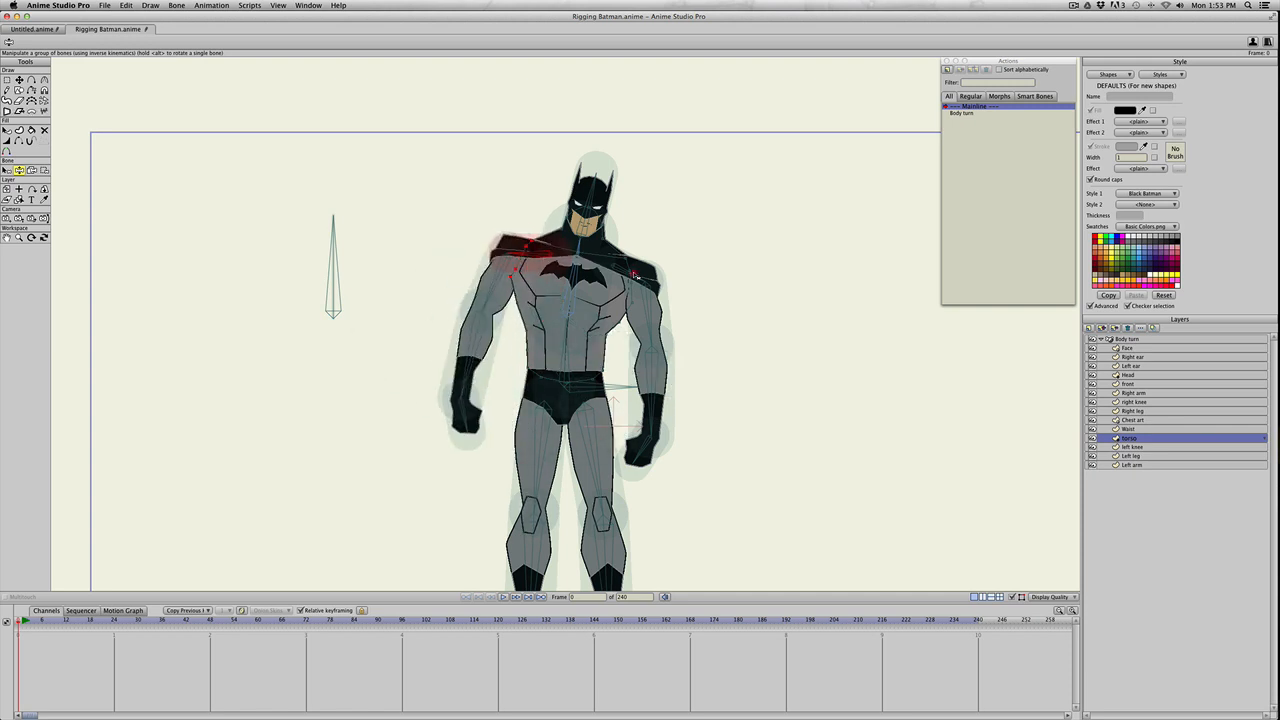
drag(631, 270, 637, 274)
- Enable angle constraints on both shoulder bones of the Body turn layer, setting the minimum to -10 degrees and limiting the maximum
key(g)
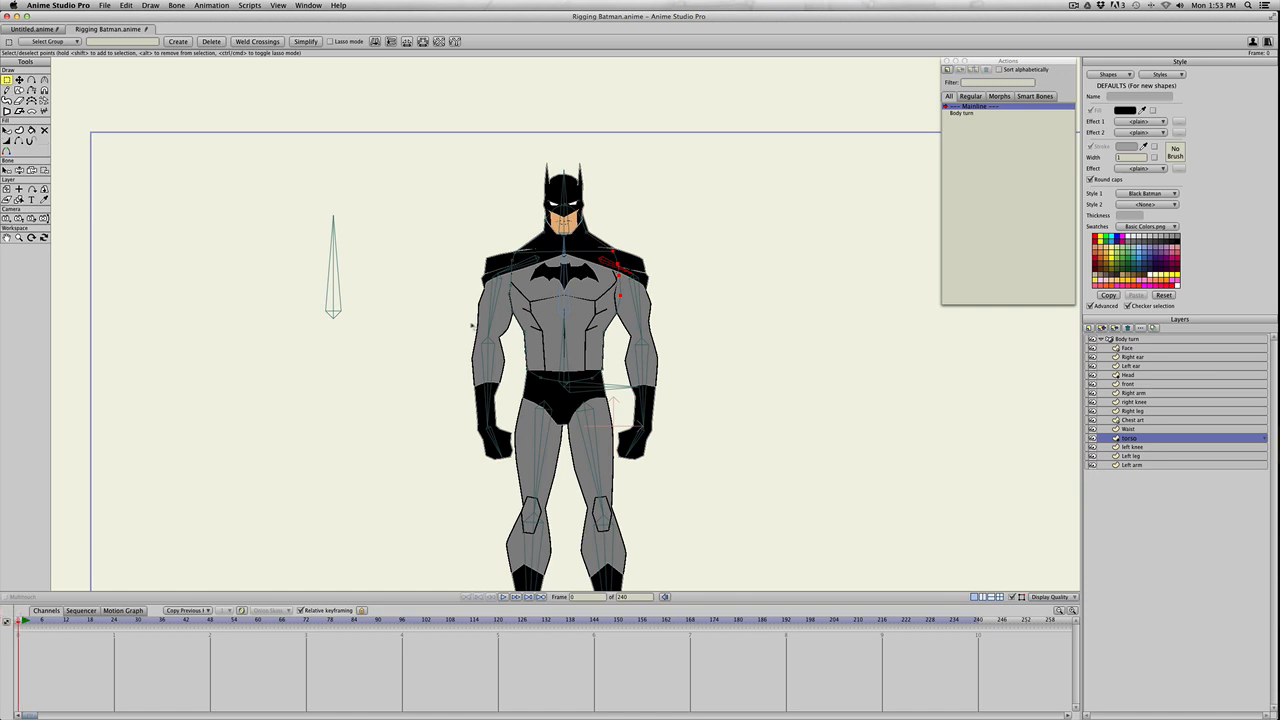
key(b)
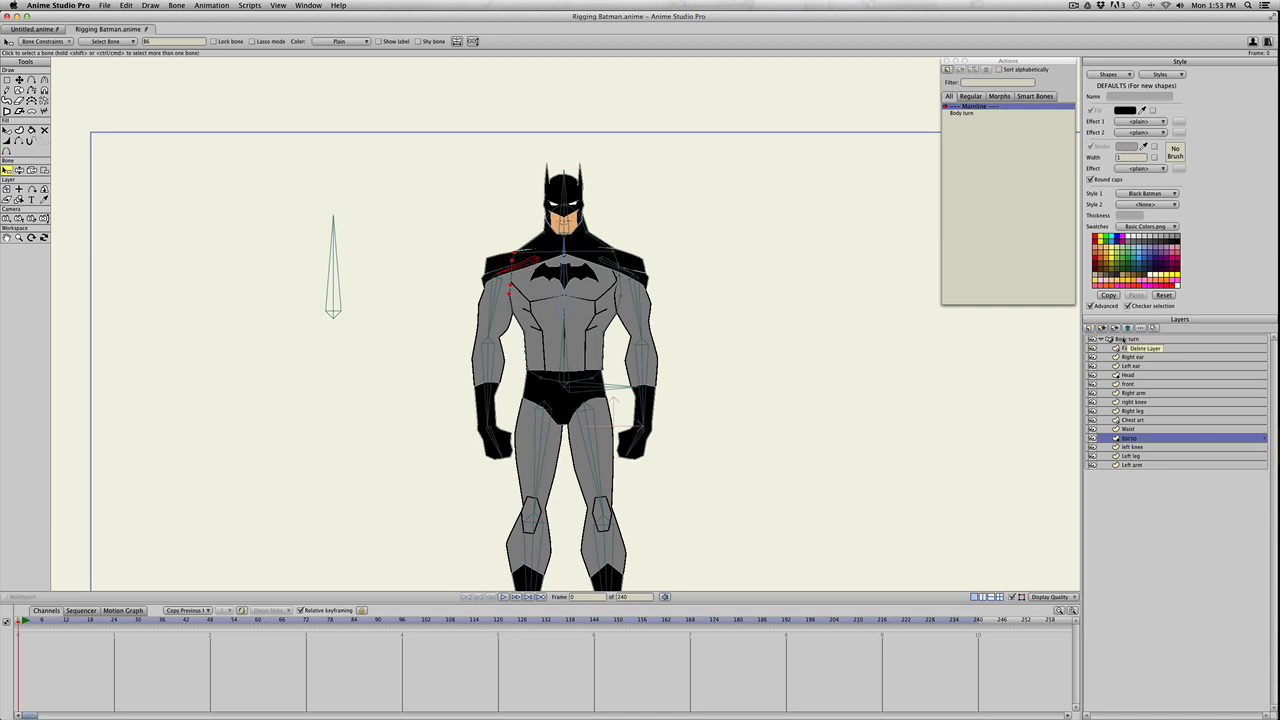
click(1122, 340)
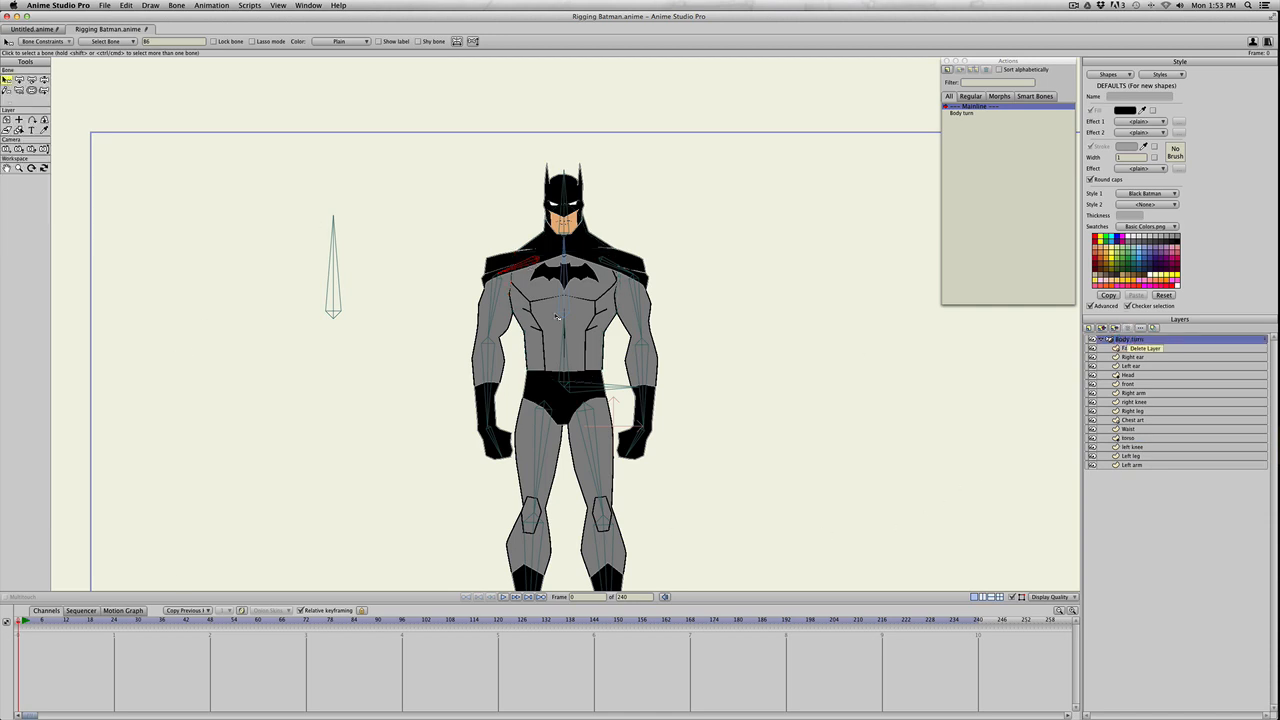
key(shift+b)
key(shift)
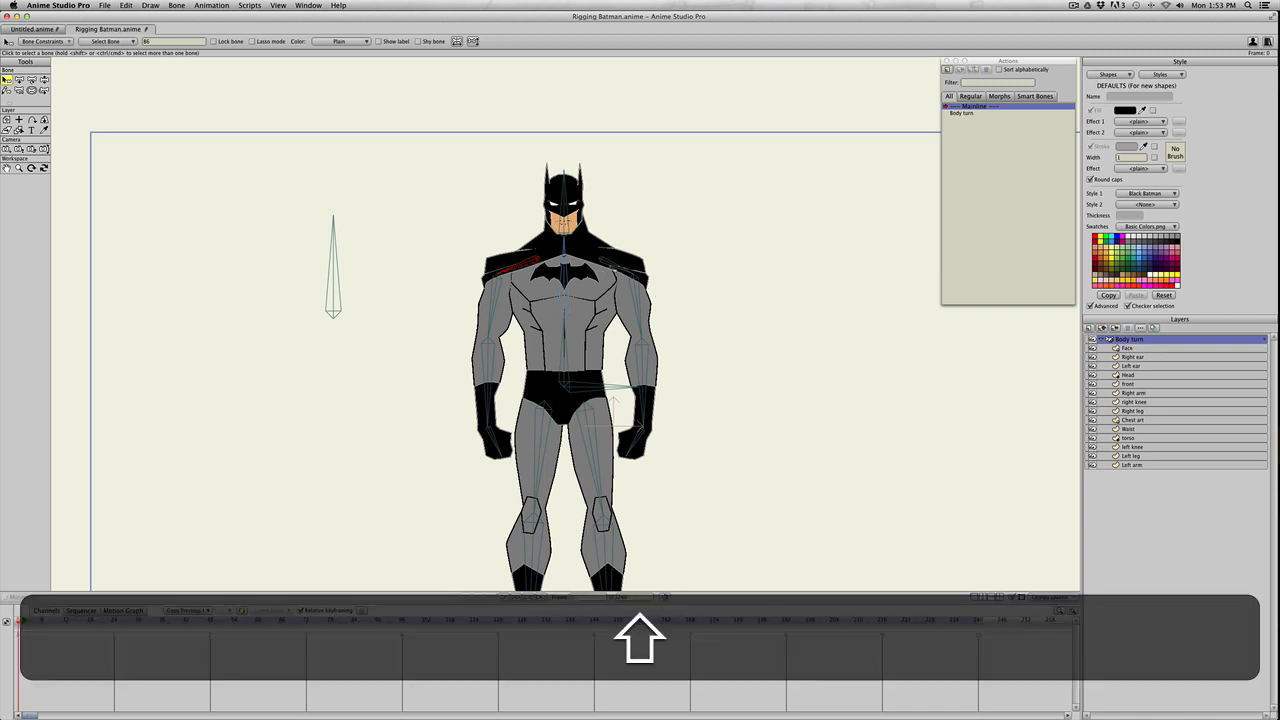
shift+click(617, 265)
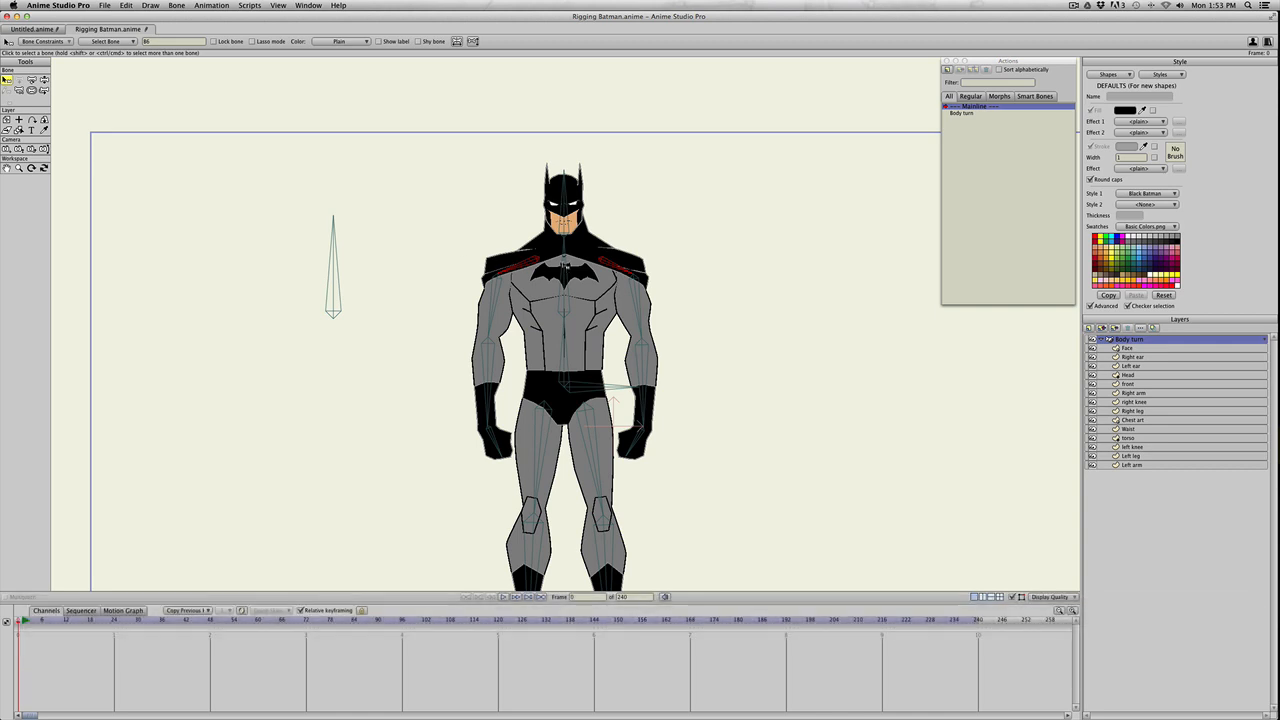
click(44, 41)
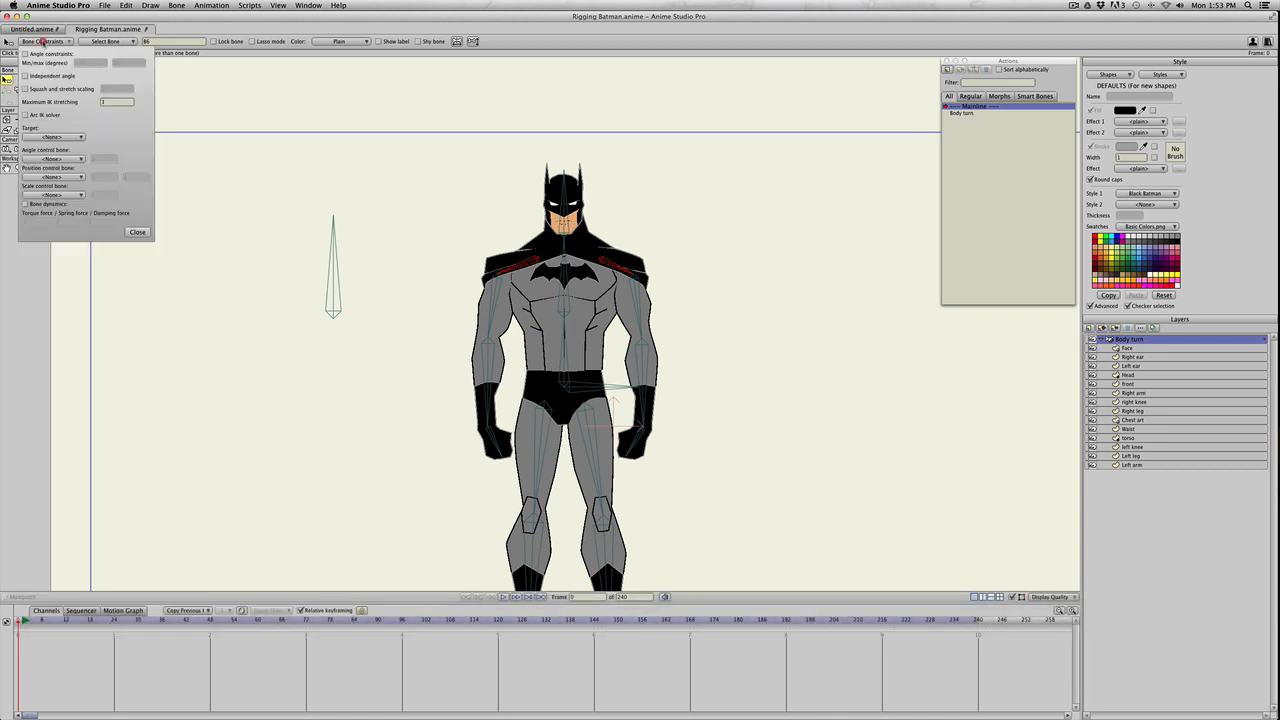
click(25, 54)
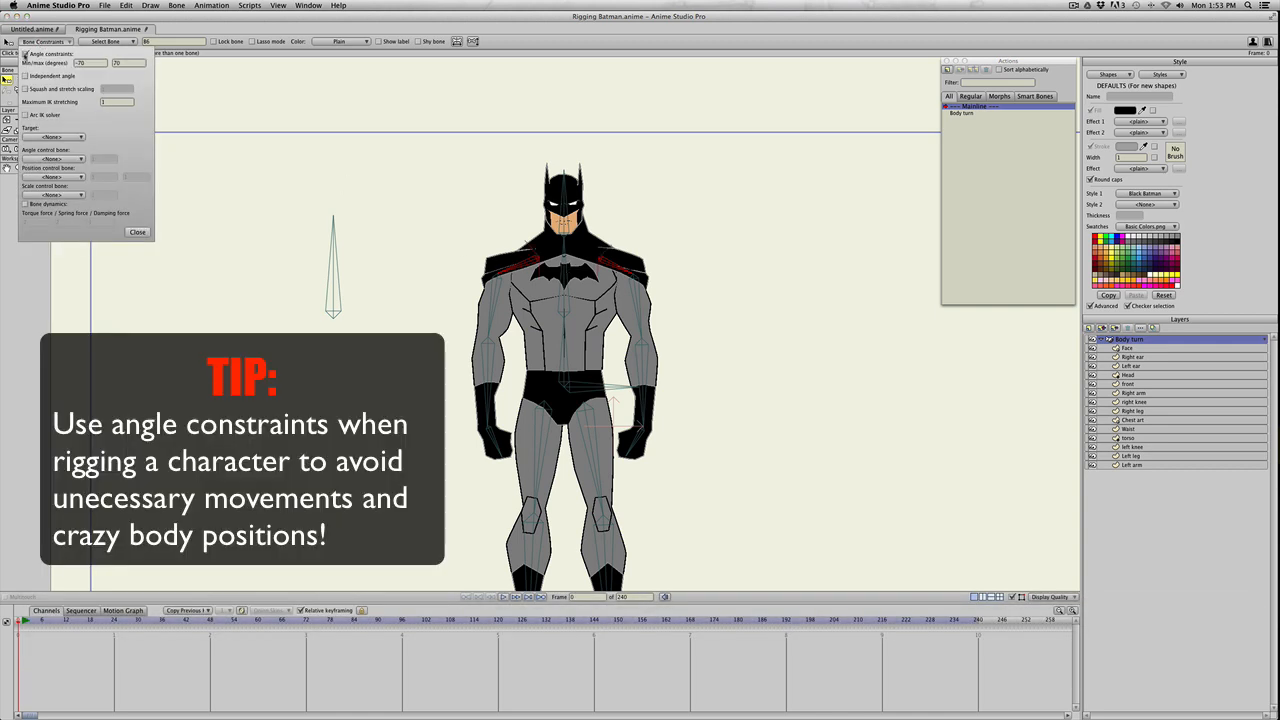
click(78, 62)
text(1)
click(113, 62)
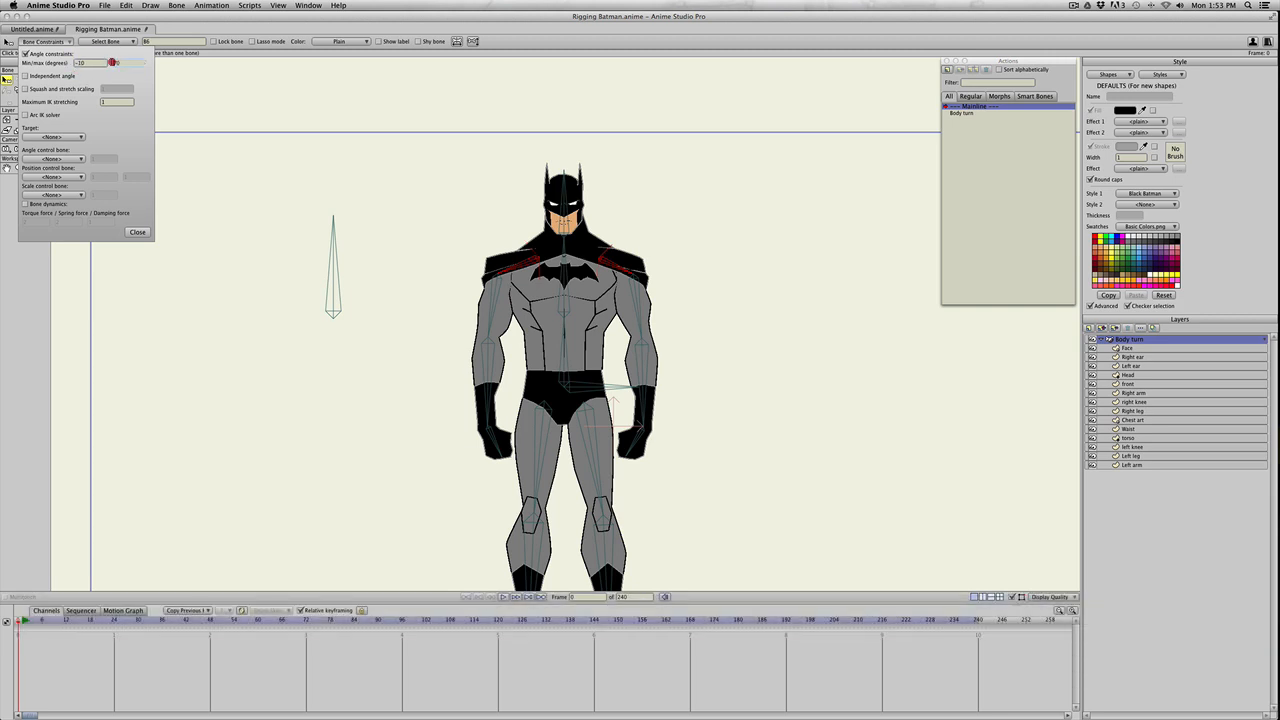
text(1)
key(Return)
- Test the angle constraints by raising and lowering both shoulder bones with Manipulate Bones
key(z)
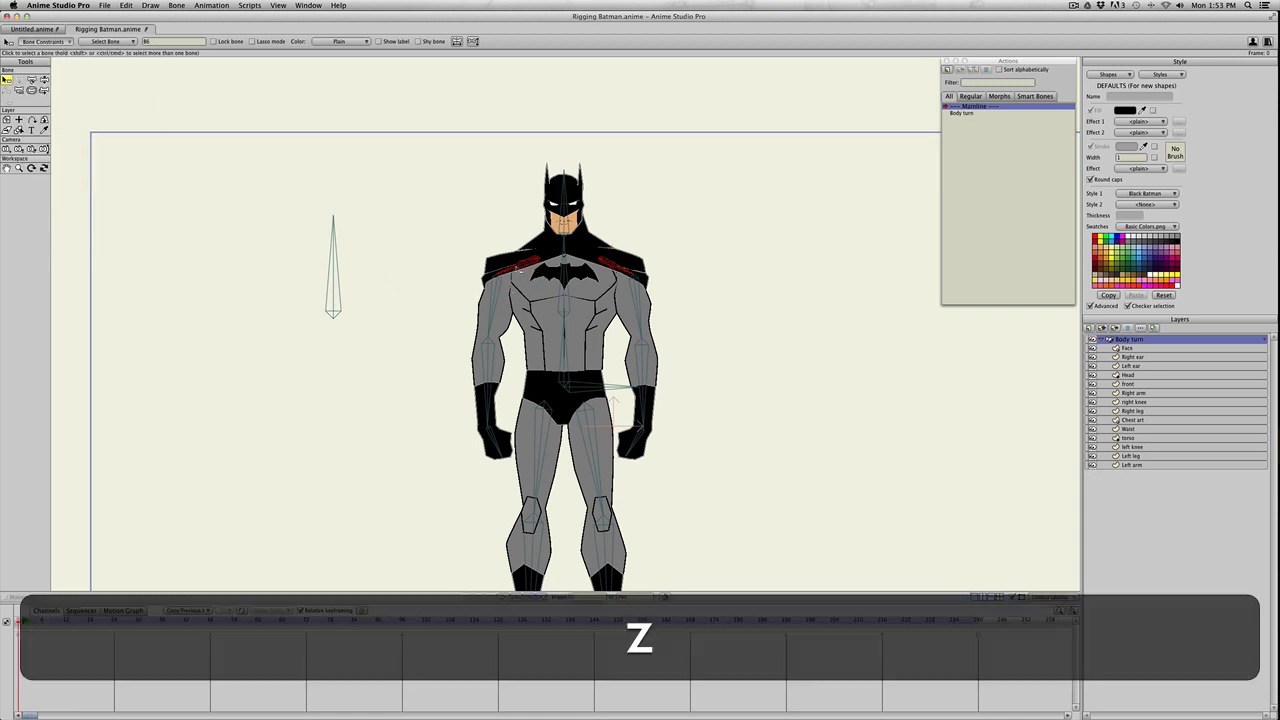
mouse_move(514, 272)
mouse_down()
mouse_move(511, 240)
mouse_move(514, 270)
mouse_up()
drag(618, 273, 629, 241)
drag(519, 269, 522, 221)
drag(617, 254, 619, 282)
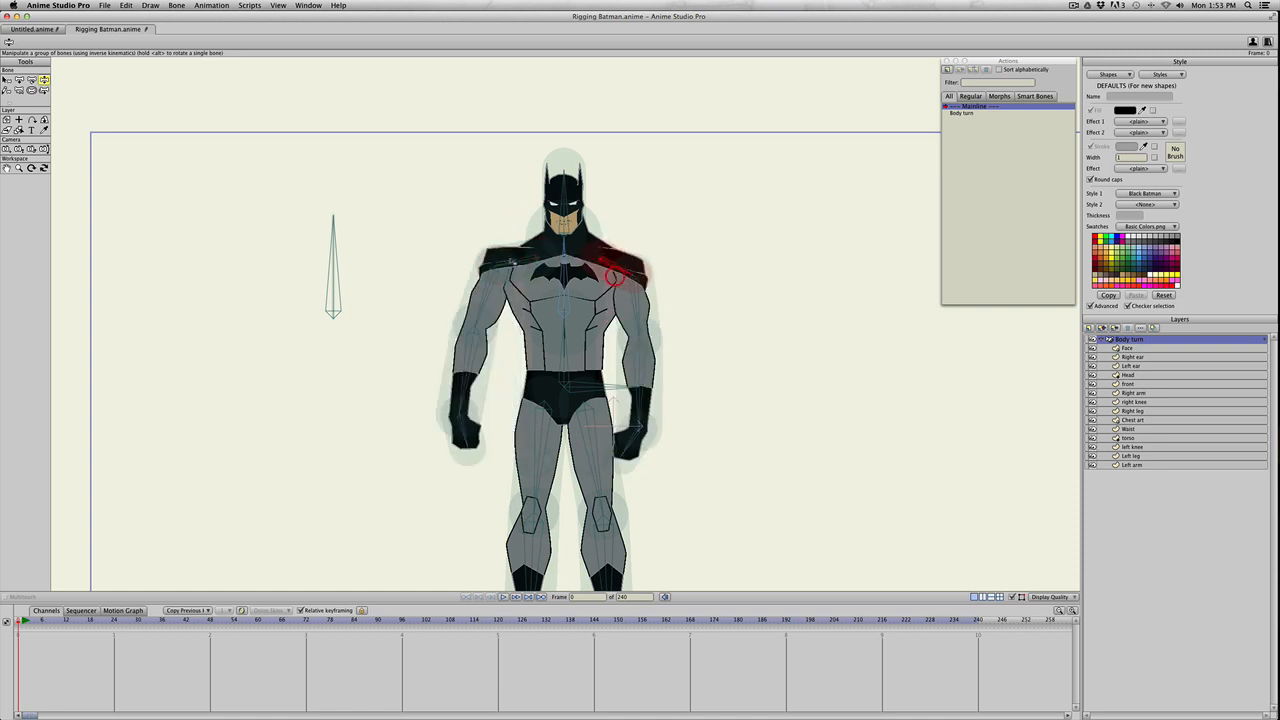
drag(513, 263, 516, 217)
drag(628, 272, 645, 243)
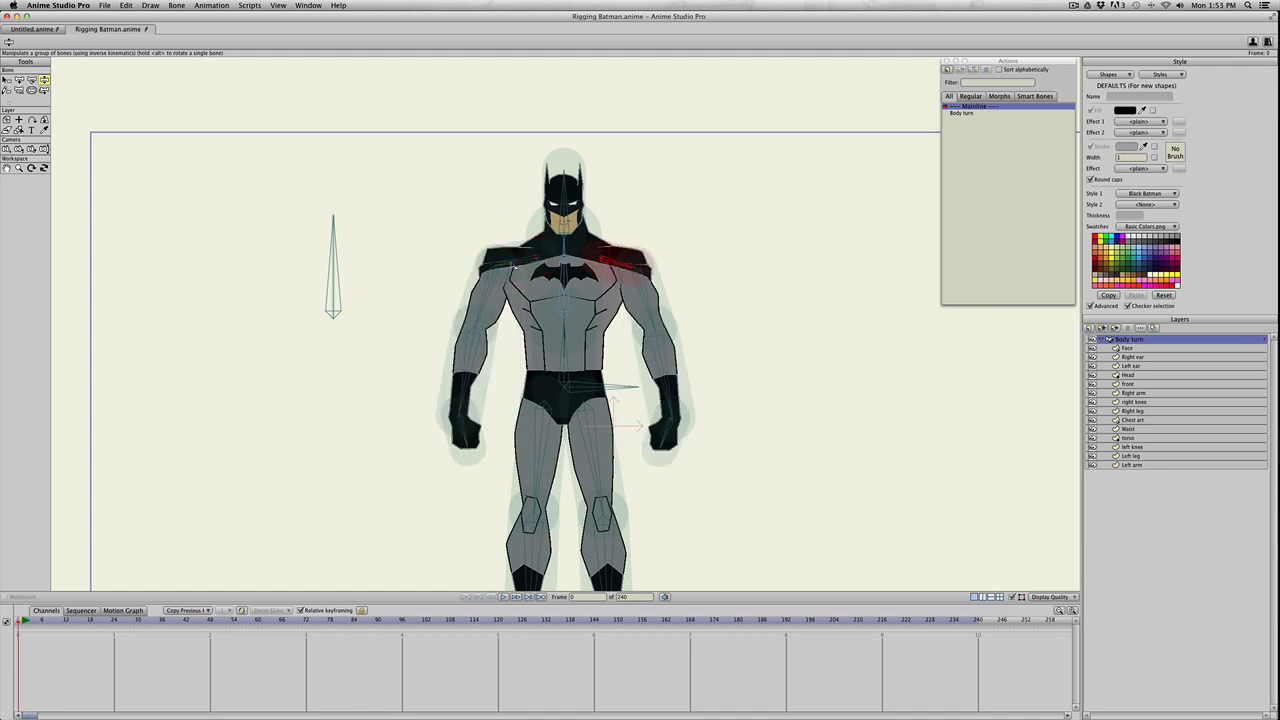
- Test the leg, torso and viewer's-right arm bones of the Body turn layer at frame 0 with Manipulate Bones
scroll(500, 353, down, 5)
key(space)
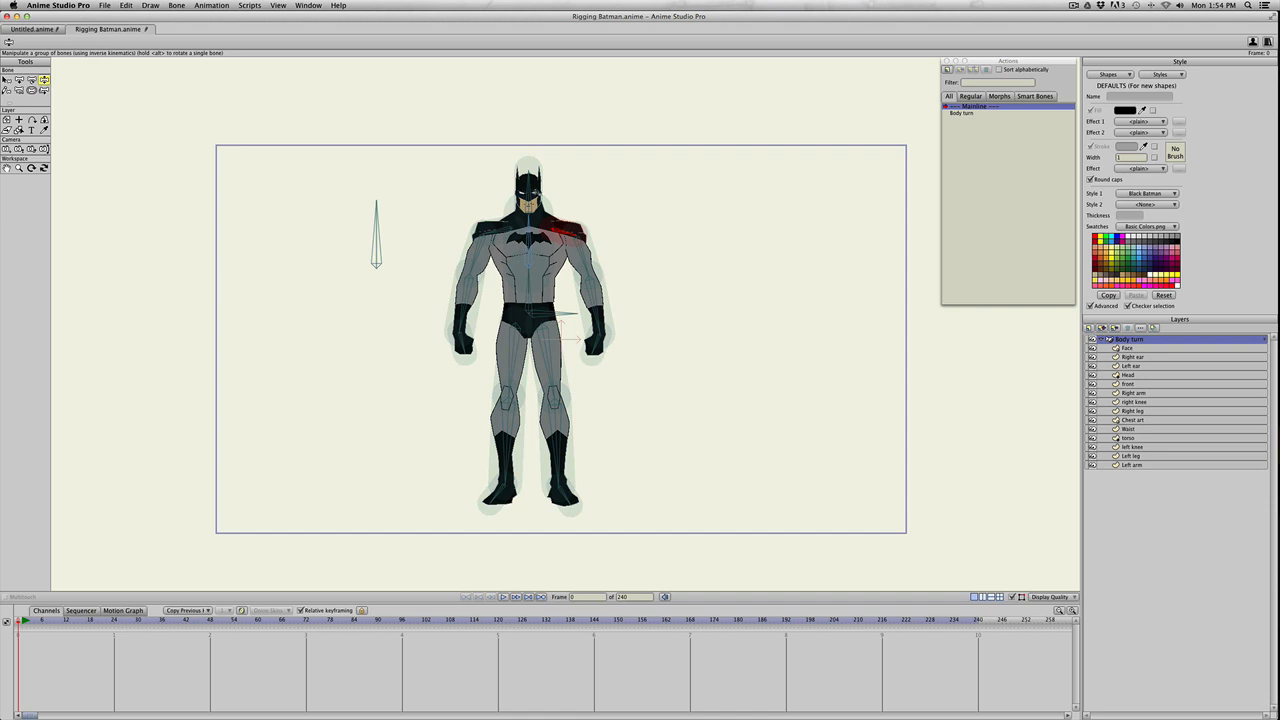
scroll(519, 237, down, 2)
scroll(519, 237, up, 4)
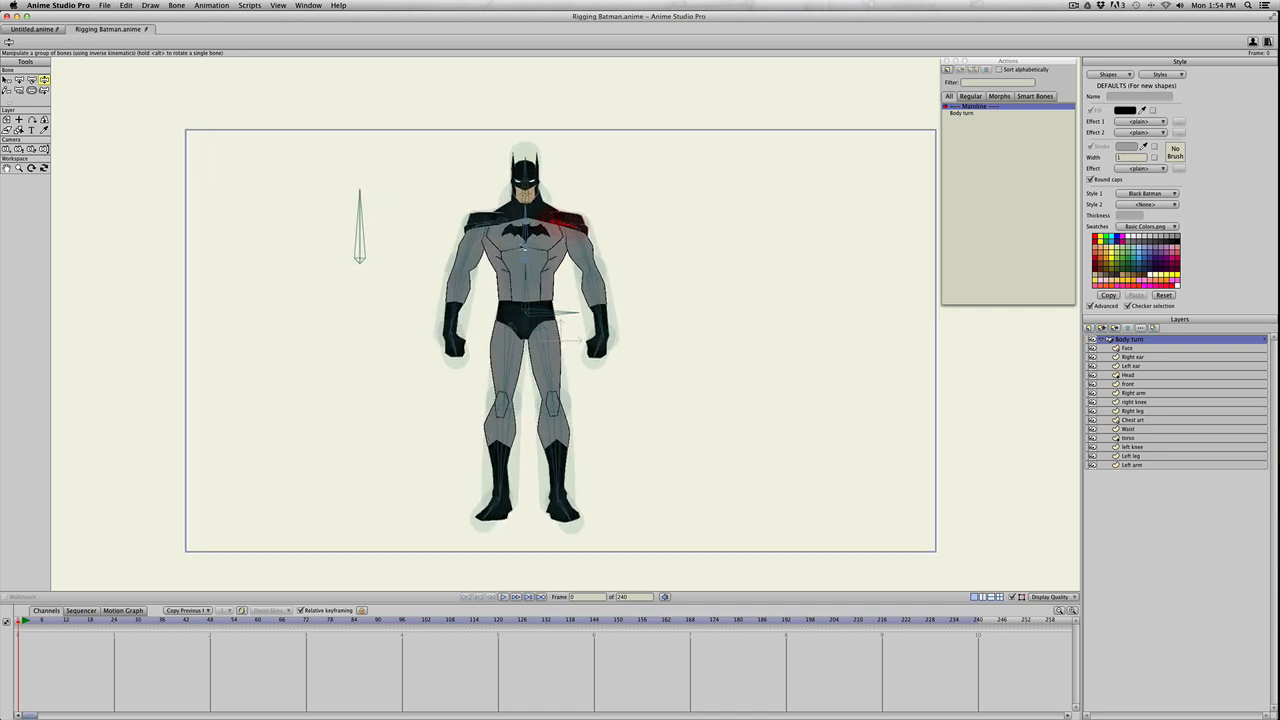
key(z)
scroll(592, 314, up, 2)
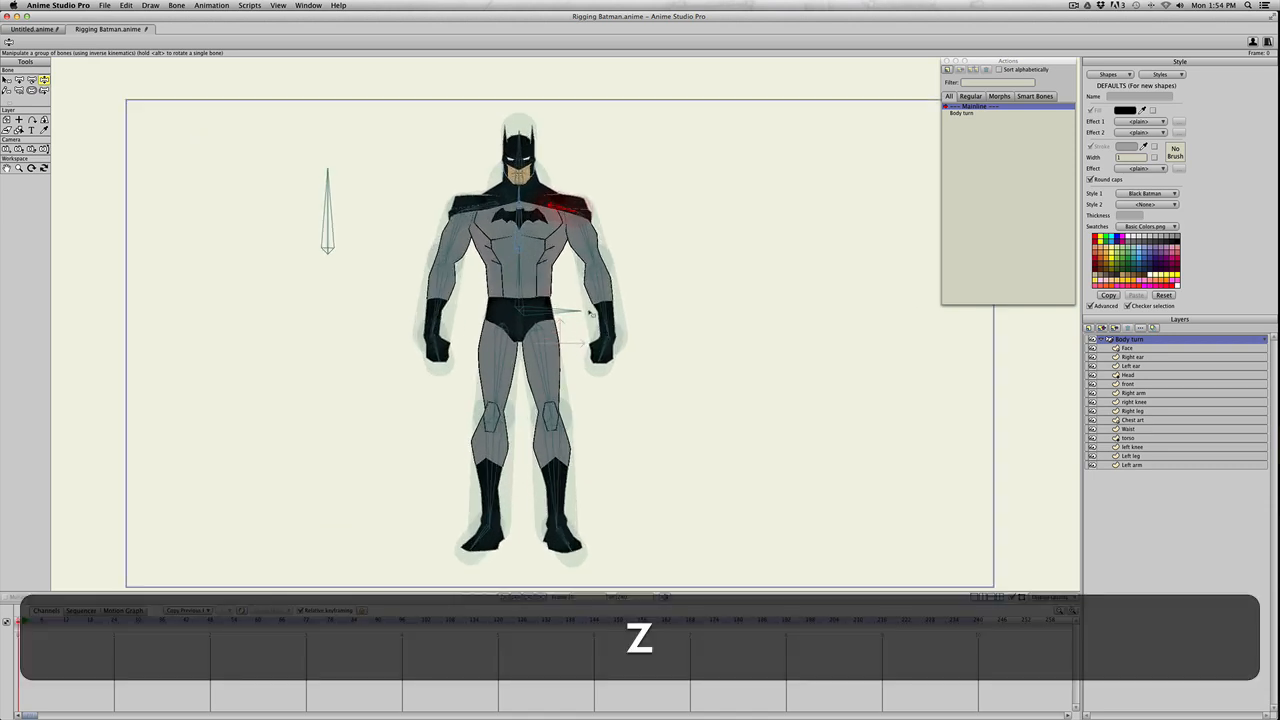
mouse_move(593, 286)
mouse_down()
mouse_move(560, 224)
mouse_move(612, 320)
mouse_move(586, 271)
mouse_move(600, 300)
mouse_up()
mouse_move(550, 408)
mouse_down()
mouse_move(580, 393)
mouse_move(554, 404)
mouse_up()
drag(572, 470, 551, 418)
drag(489, 478, 514, 441)
drag(579, 446, 592, 524)
drag(509, 441, 474, 484)
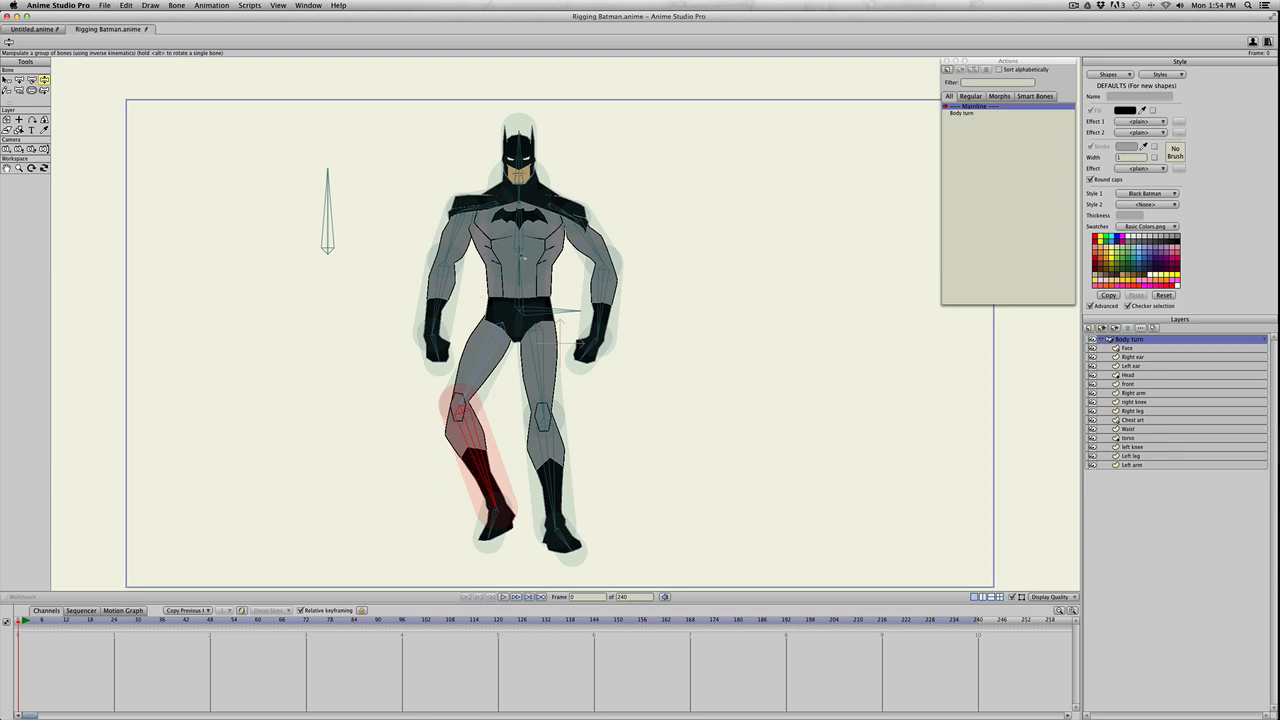
drag(523, 258, 534, 264)
drag(474, 488, 458, 594)
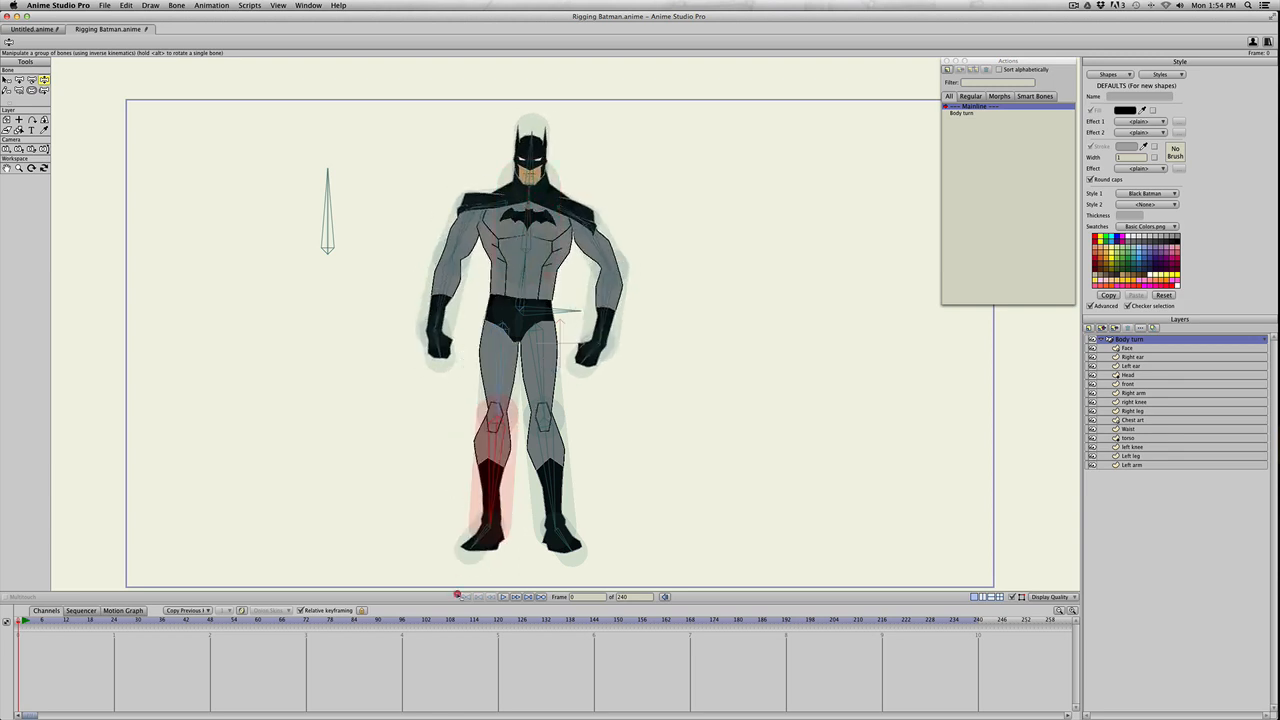
drag(598, 316, 613, 331)
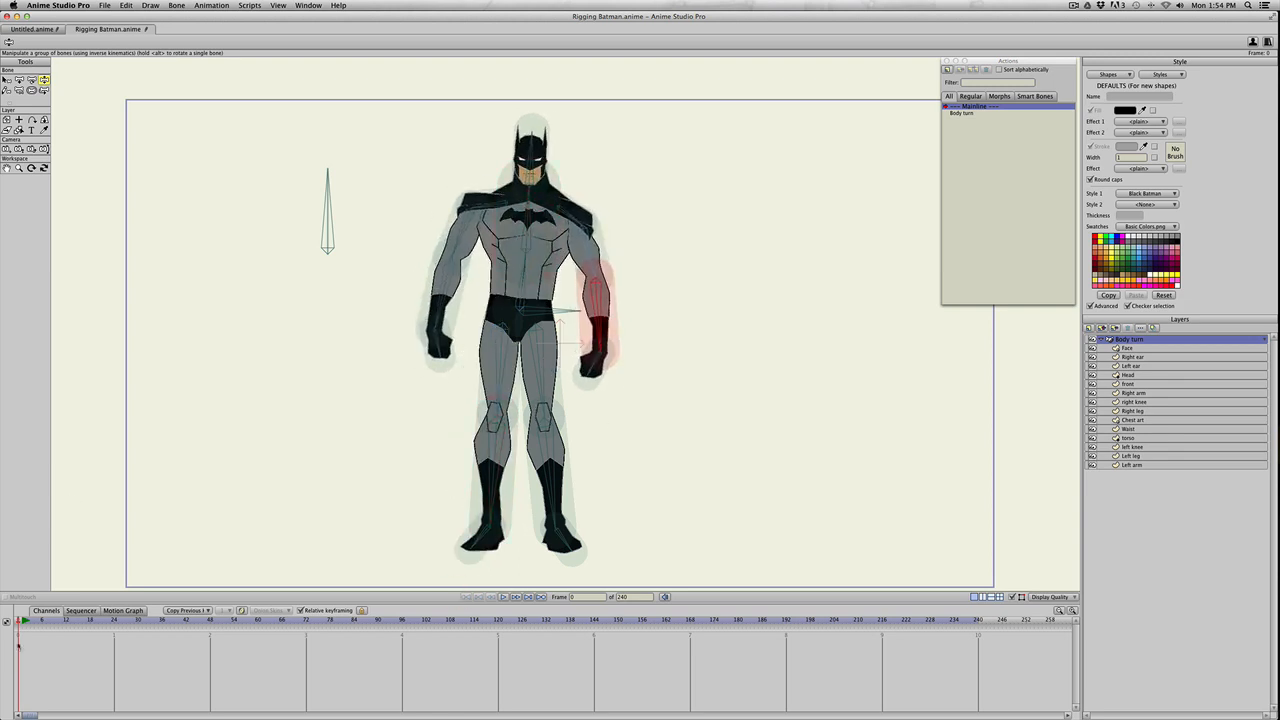
- Rotate the body-turn control bone to about 51 degrees at frame 7, and bend the viewer's-right arm across the torso at frame 15
drag(18, 622, 46, 621)
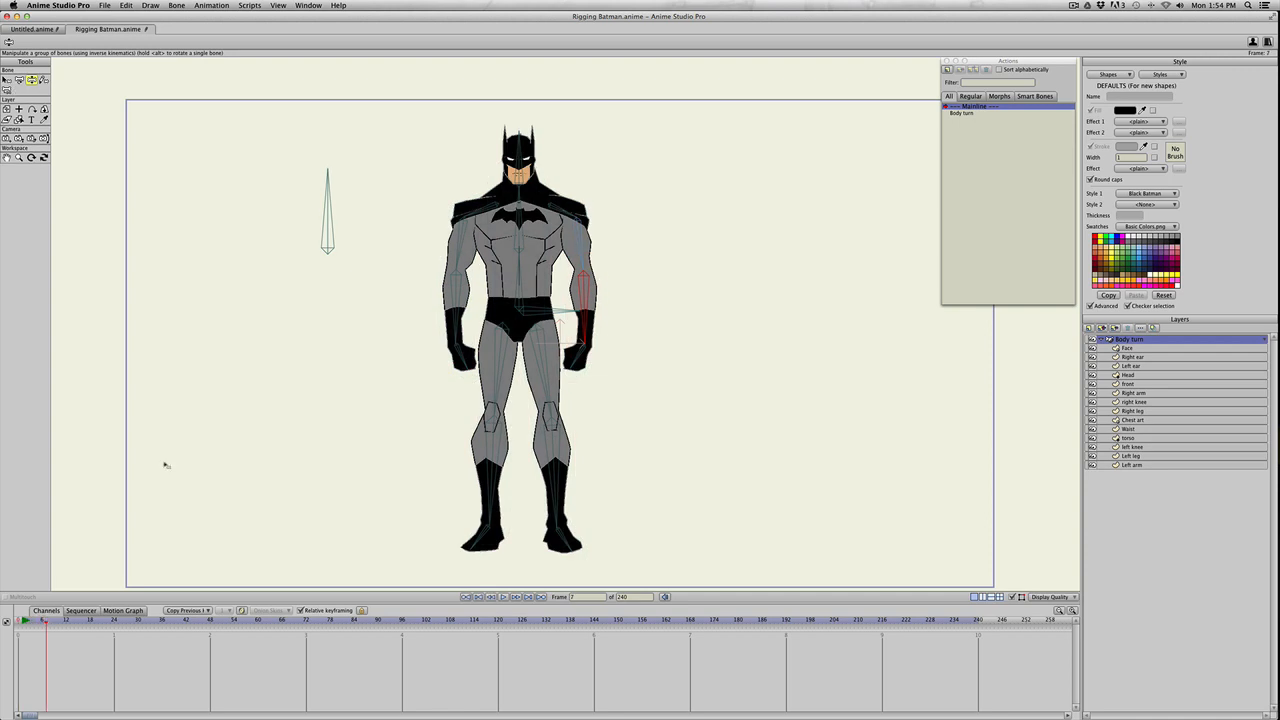
key(t)
drag(328, 172, 378, 190)
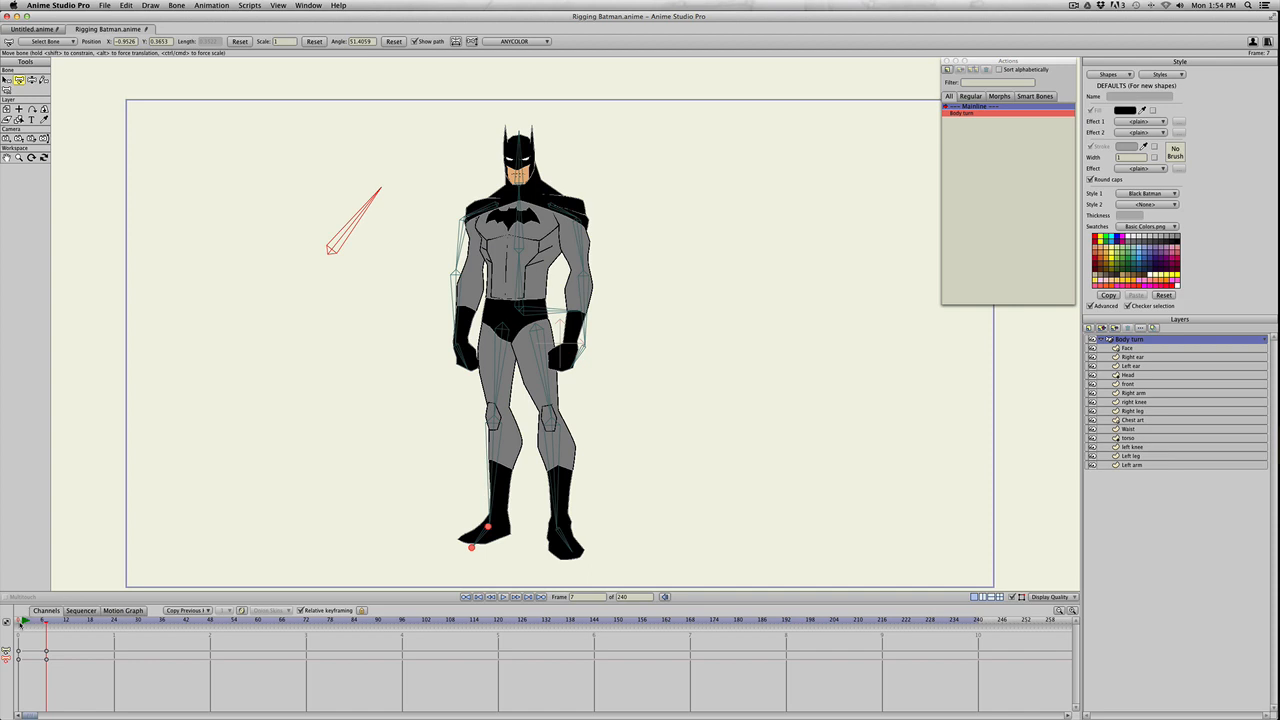
drag(20, 625, 42, 670)
drag(18, 624, 76, 628)
key(z)
drag(581, 293, 436, 238)
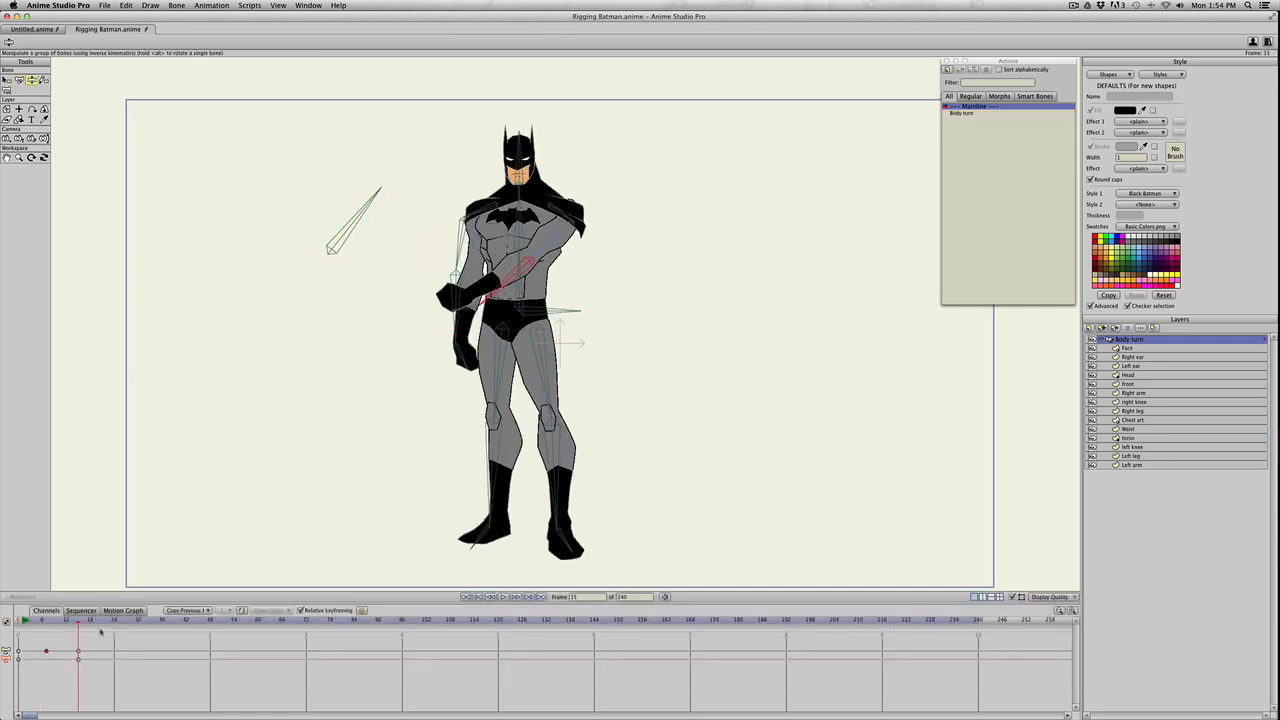
- At frame 42, rotate the control bone to the side view and swing one arm forward and up, the other backward
drag(120, 620, 186, 620)
drag(358, 224, 377, 249)
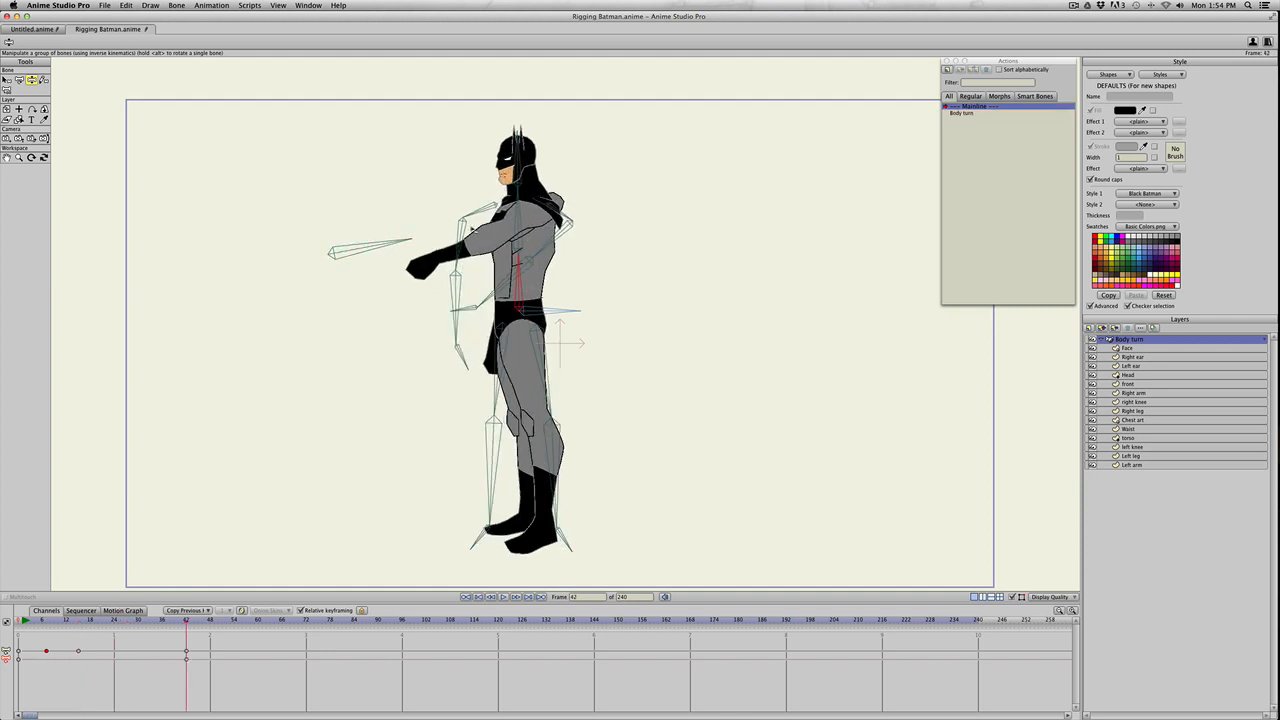
drag(456, 322, 405, 200)
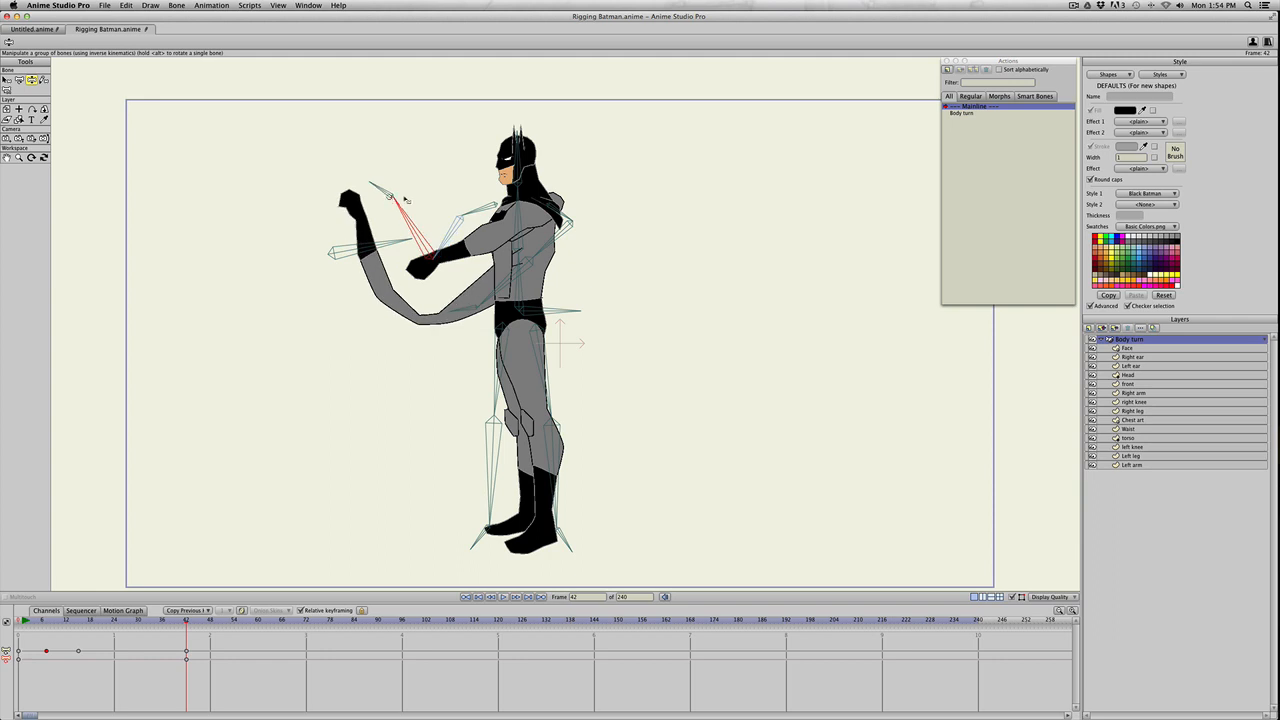
drag(498, 310, 533, 374)
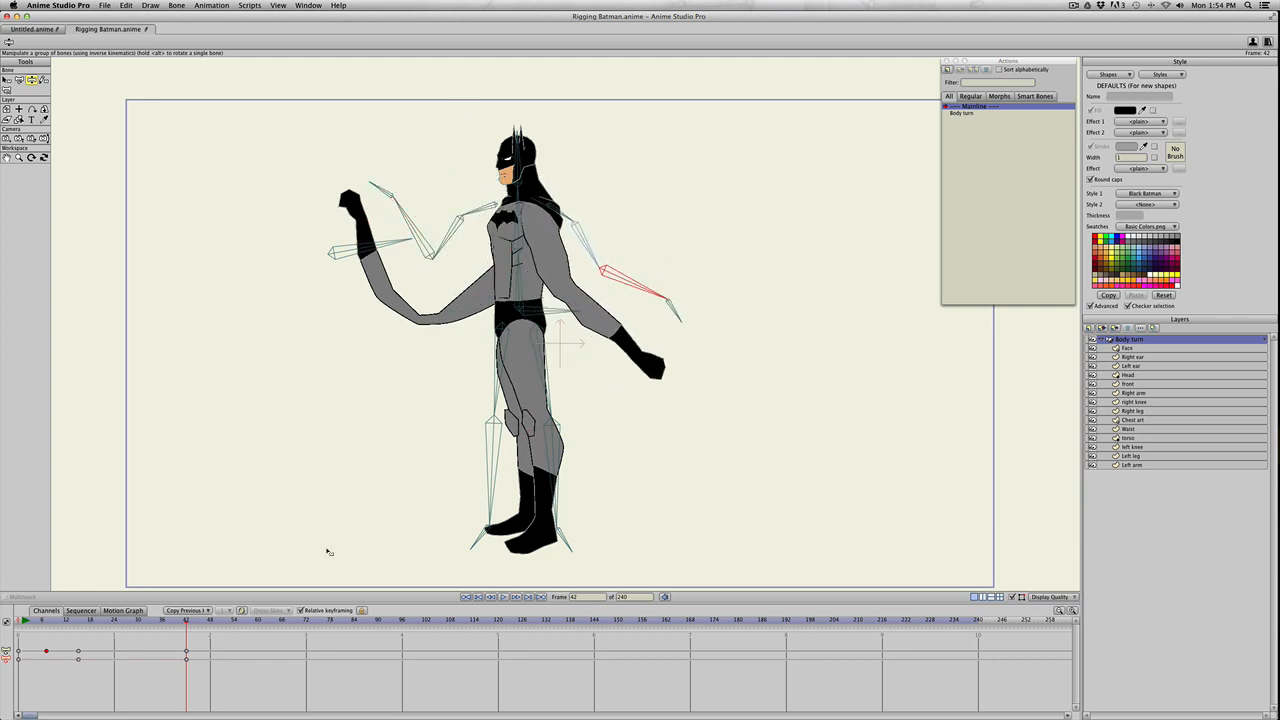
- Delete all test keyframes from the timeline and return to frame 0
drag(207, 679, 24, 646)
key(BackSpace)
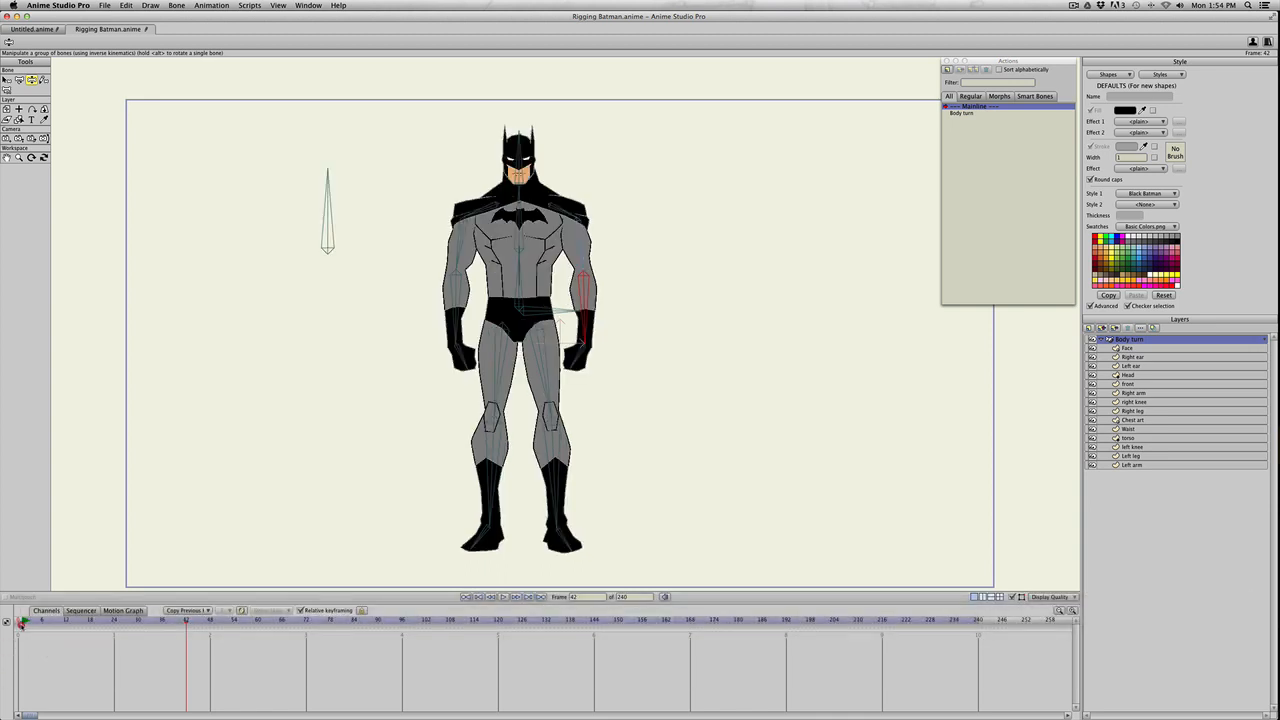
click(18, 620)
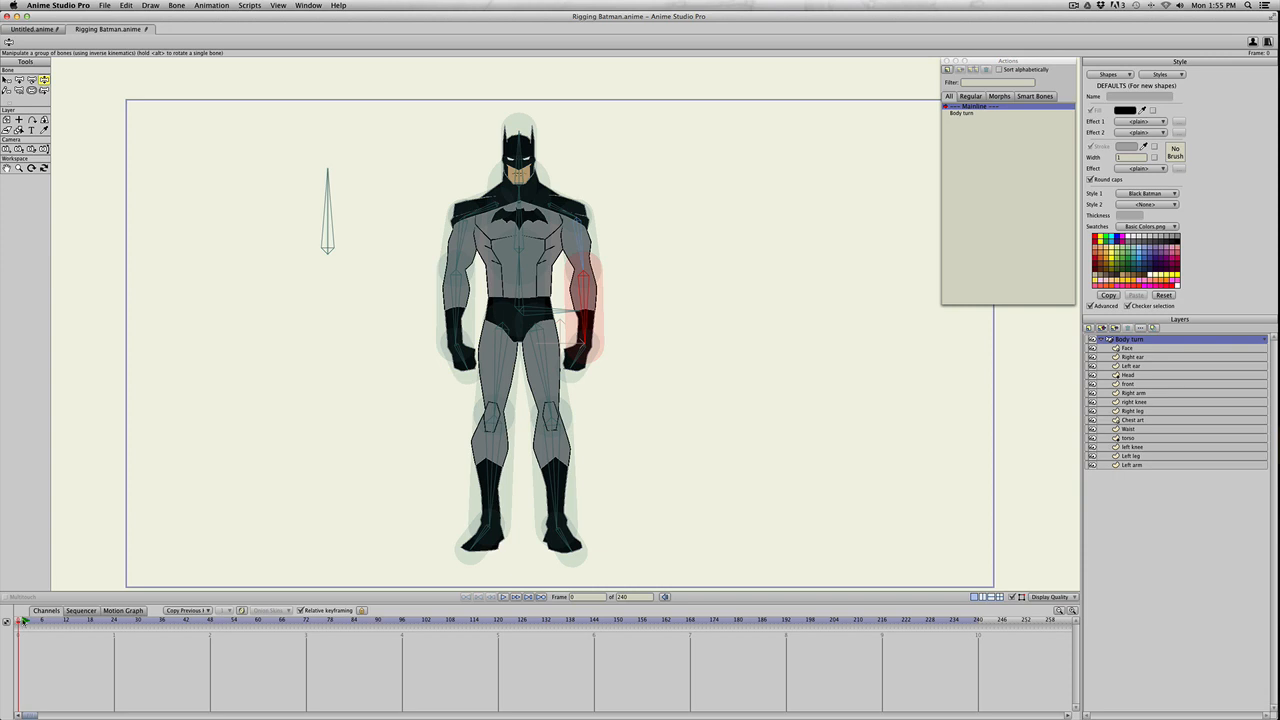
drag(26, 622, 7, 623)
- Collapse the Body turn layer group and move the whole layer left to about X -1.12 with Transform Layer
scroll(205, 469, down, 1)
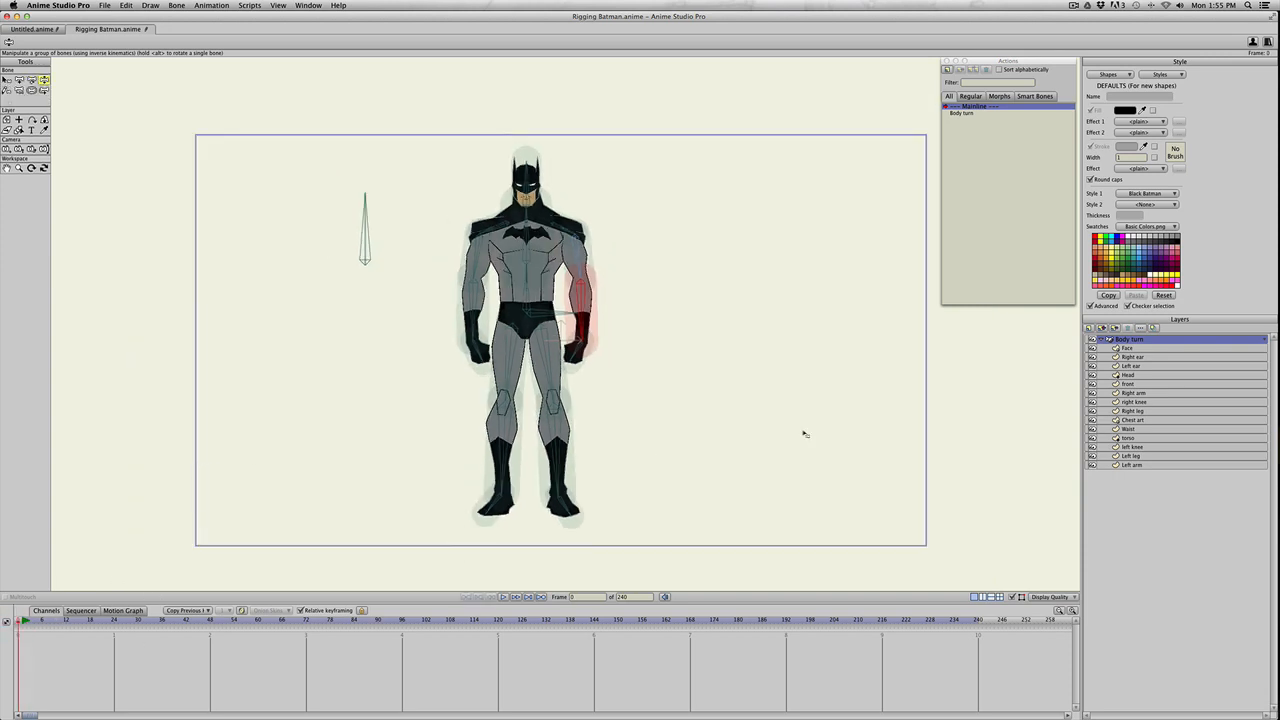
click(1101, 340)
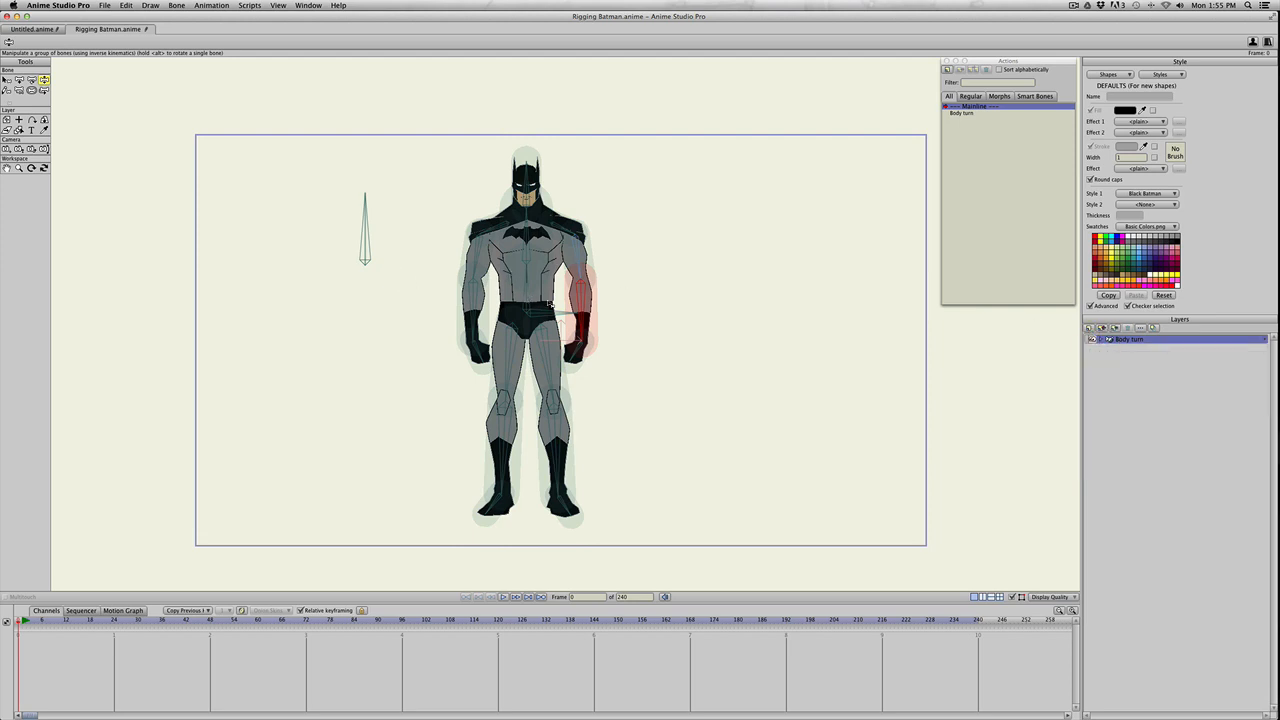
mouse_move(549, 303)
mouse_down()
mouse_move(562, 288)
mouse_move(546, 314)
mouse_up()
key(m)
drag(443, 243, 228, 247)
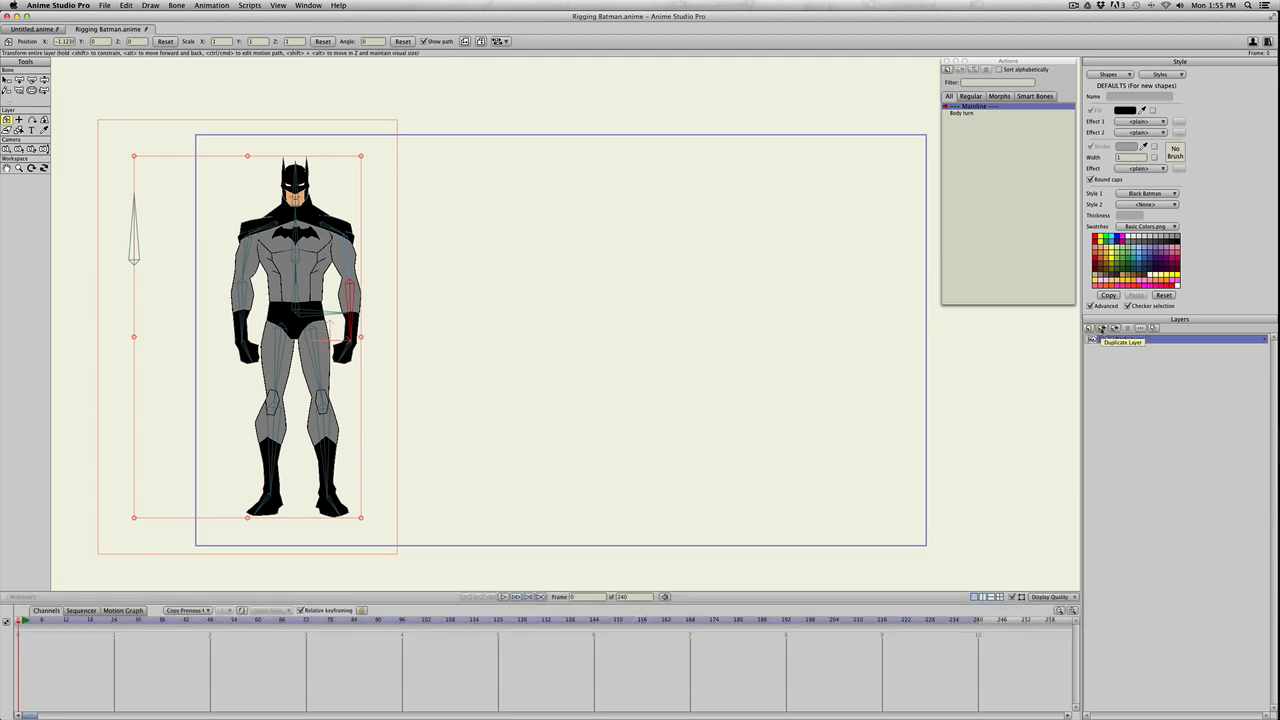
- Duplicate the Body turn layer as "3/4 turn rigged" and move the copy right to about X 0.12
click(1101, 329)
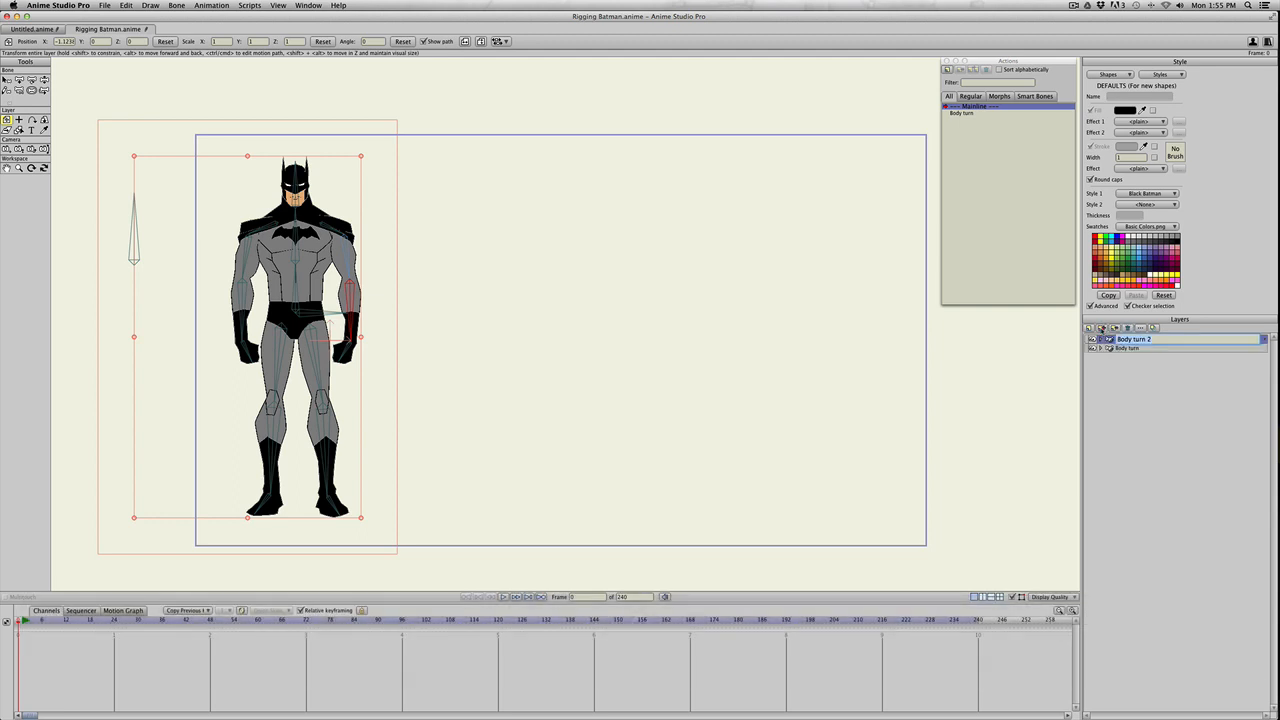
click(1054, 340)
text(3/4 turn)
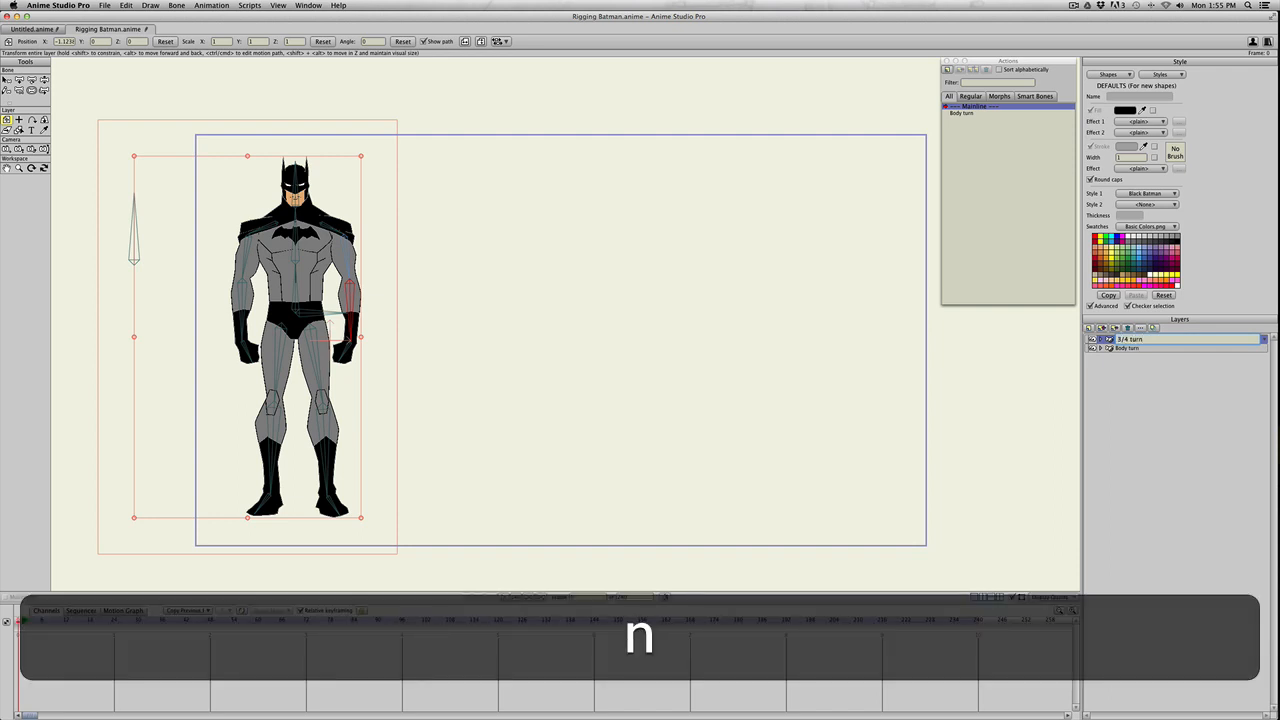
text( rigged)
key(Return)
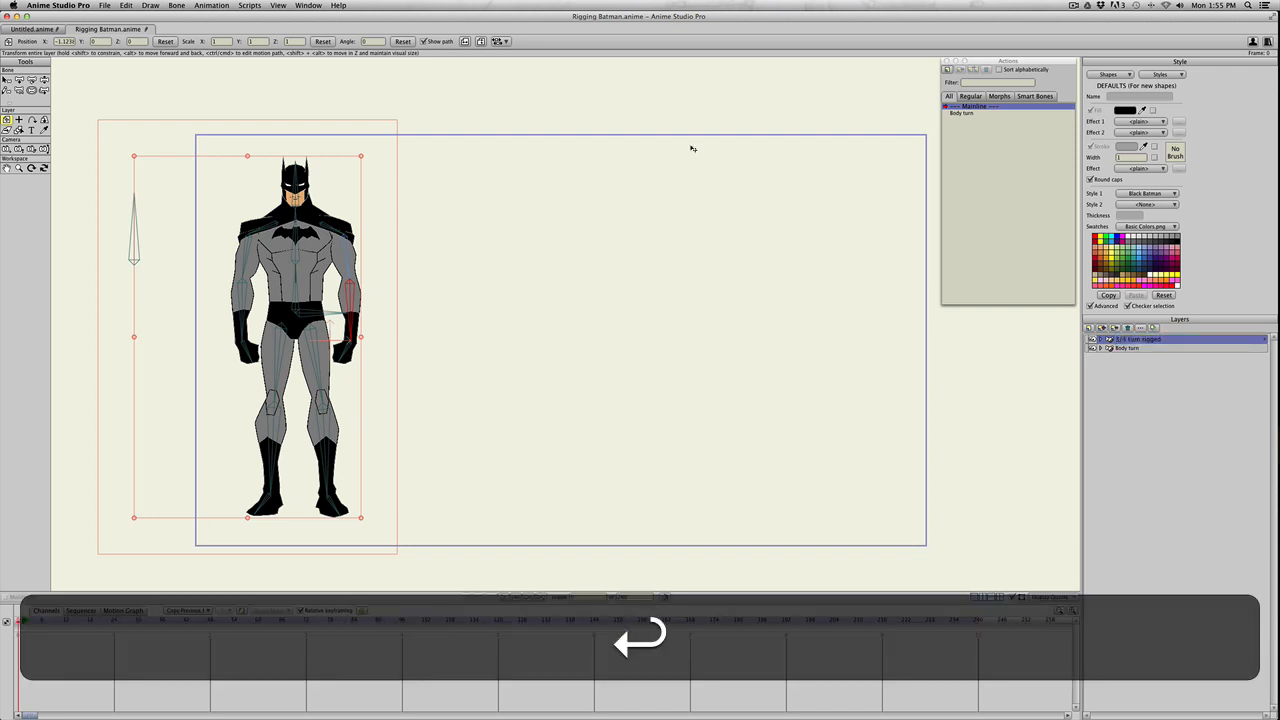
drag(178, 235, 431, 240)
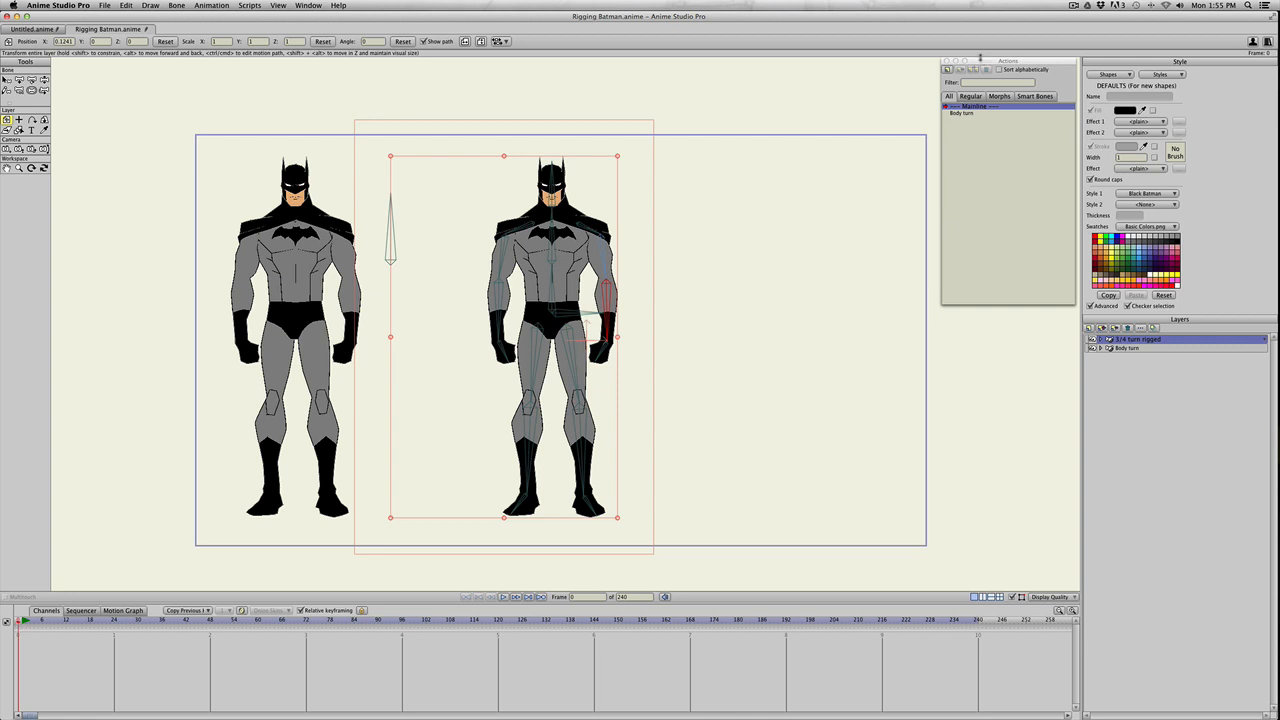
- Reopen the Actions window, activate the Body turn action for the 3/4 turn rigged layer and go to frame 12
drag(981, 57, 858, 76)
click(822, 80)
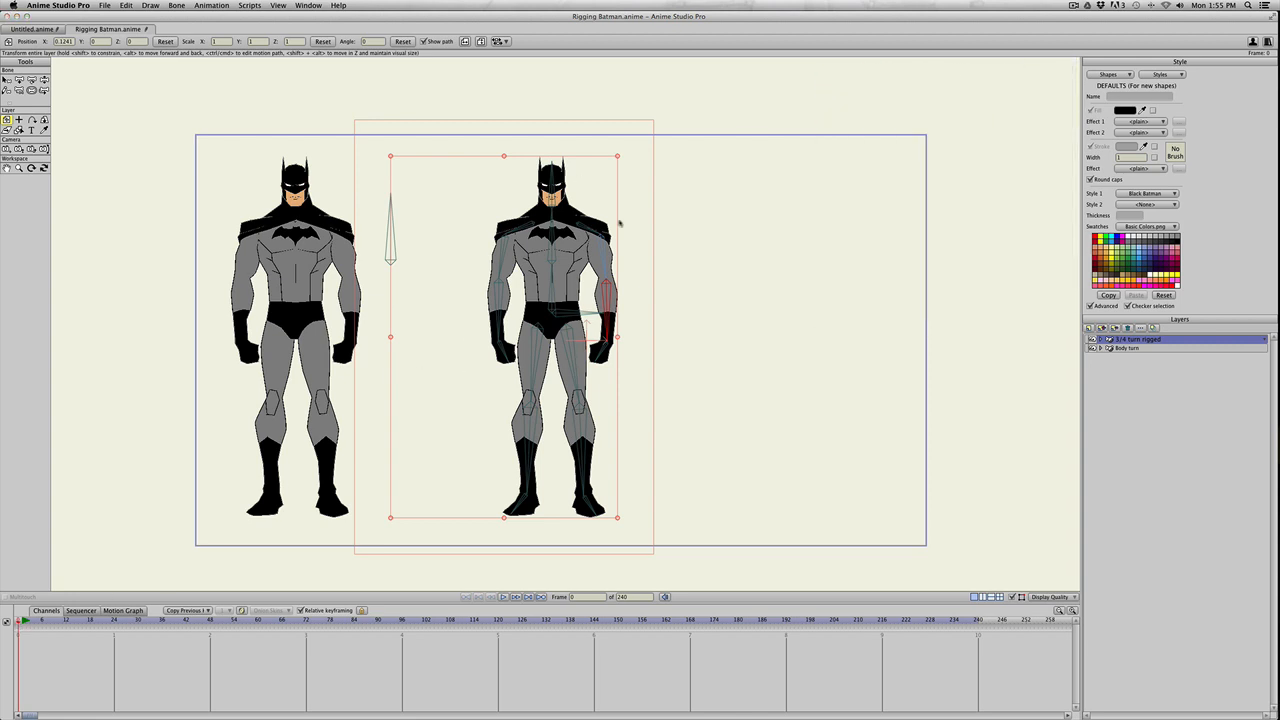
click(249, 5)
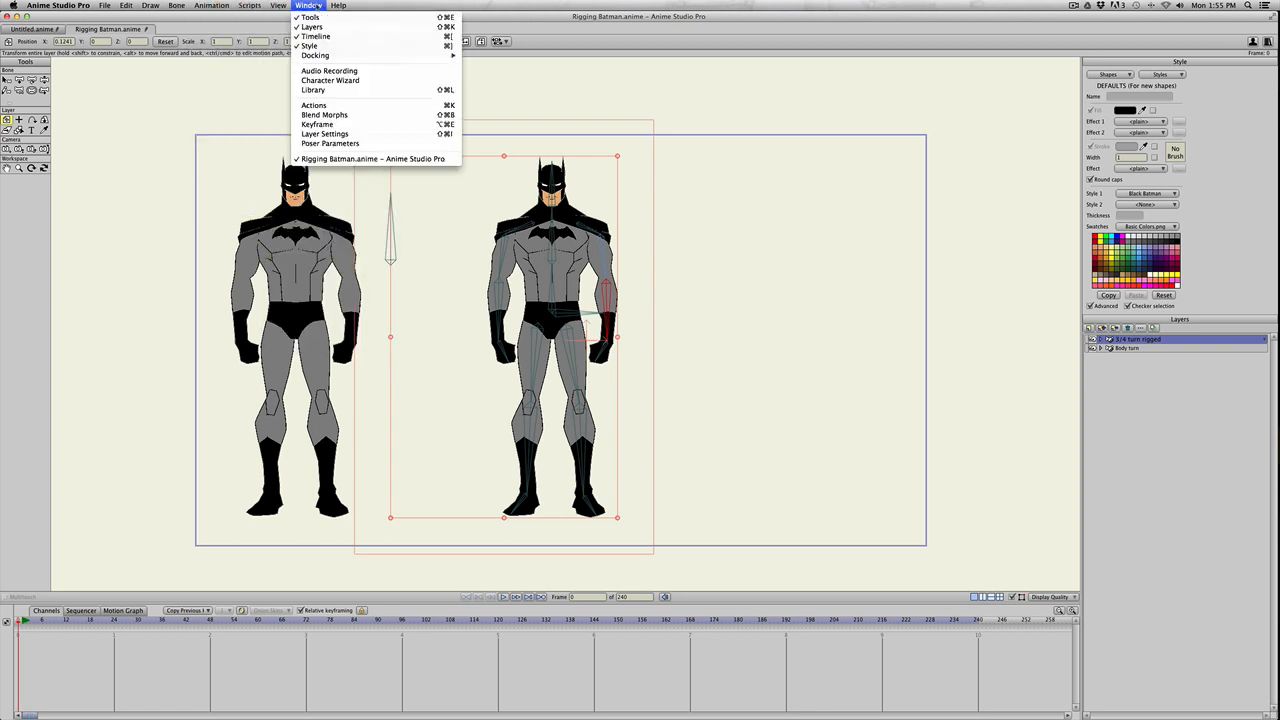
click(320, 105)
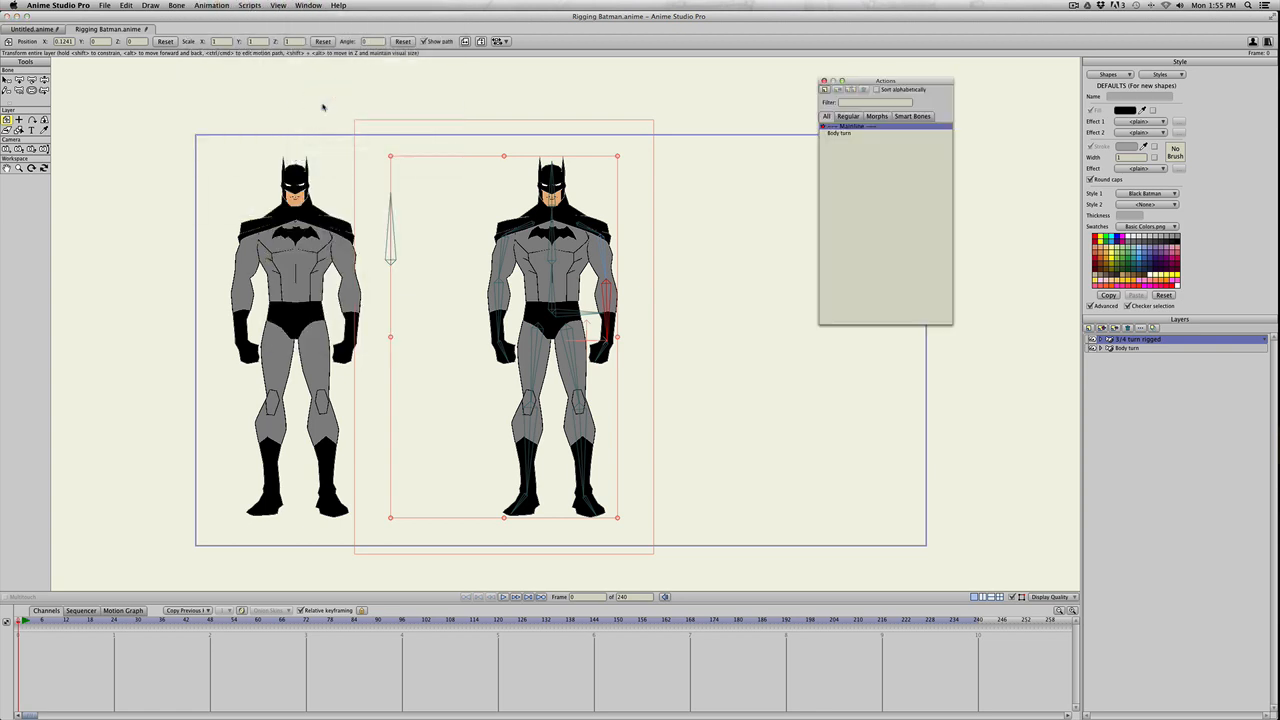
double_click(835, 133)
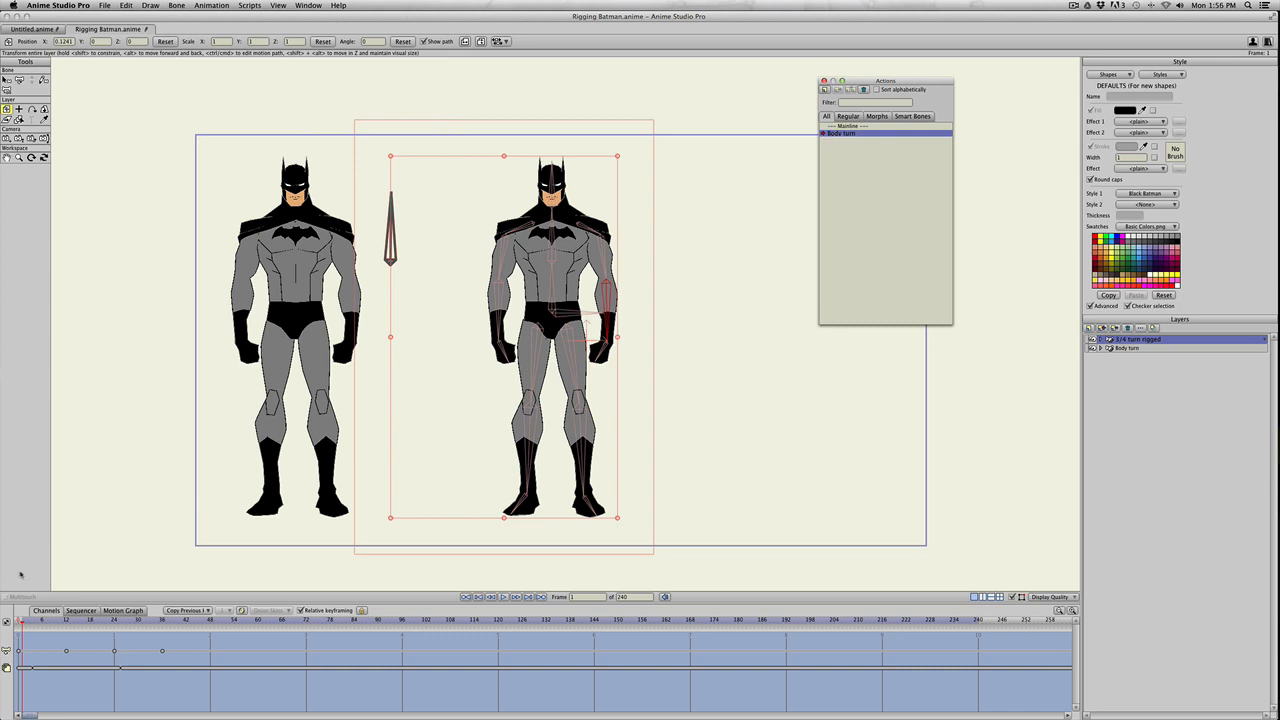
drag(20, 621, 66, 621)
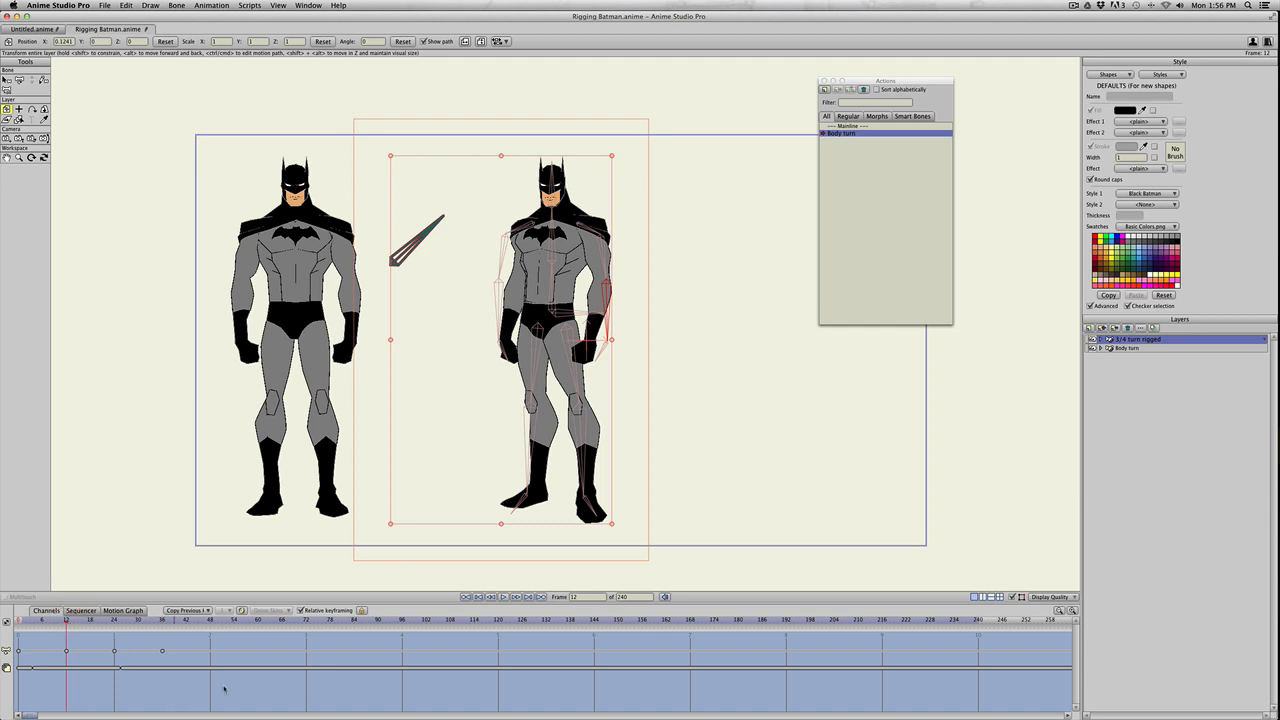
- Expand the 3/4 turn rigged group and select all points on the Face, Right ear, Left ear and Head layers at frame 12
click(1101, 339)
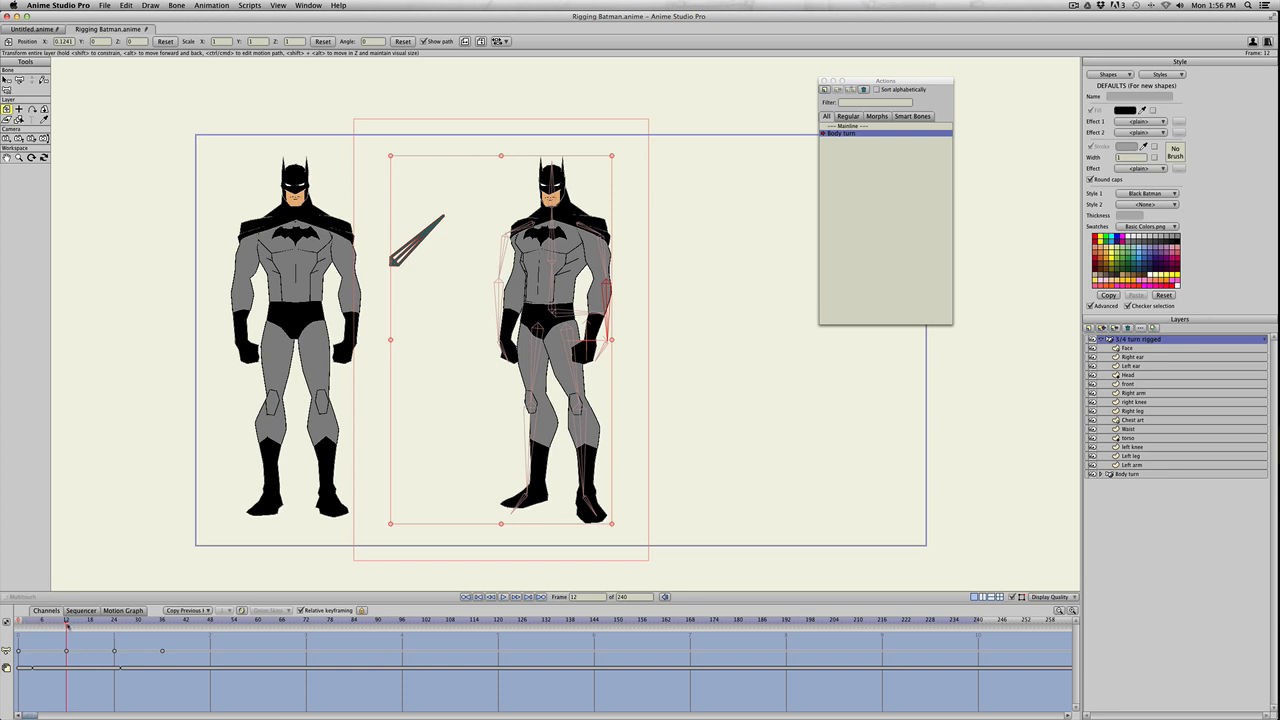
click(1122, 348)
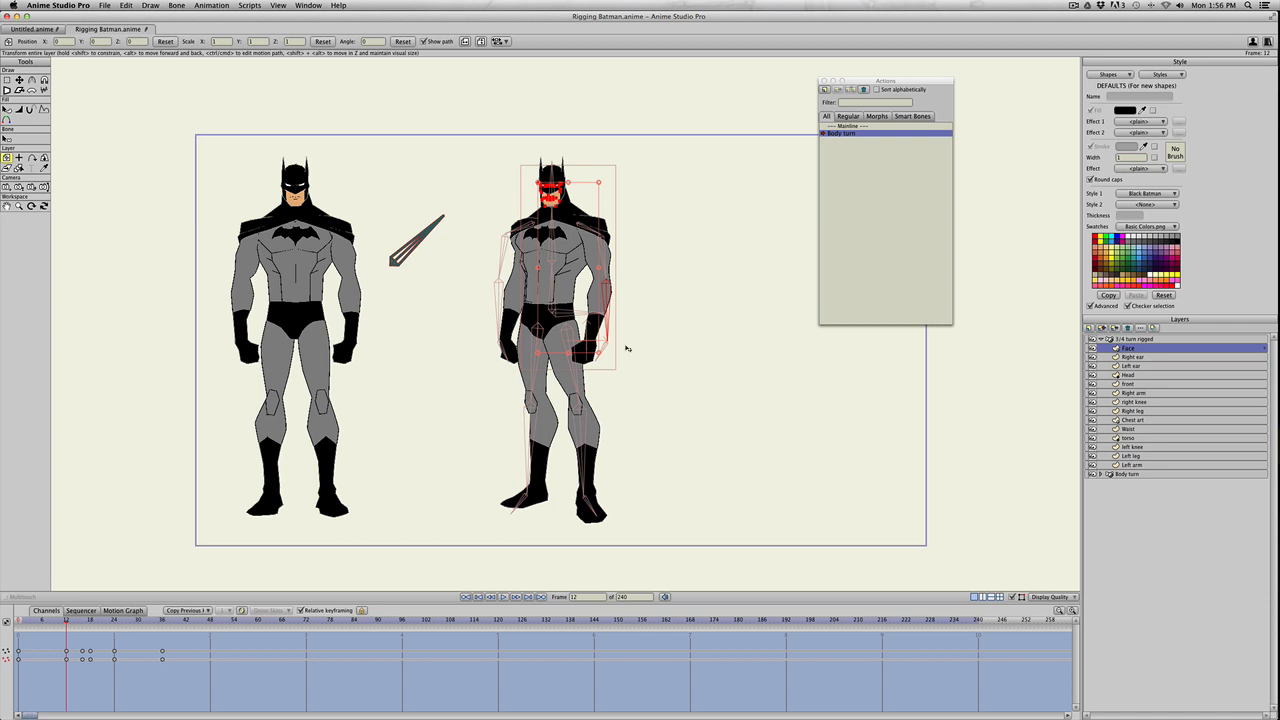
key(super+a)
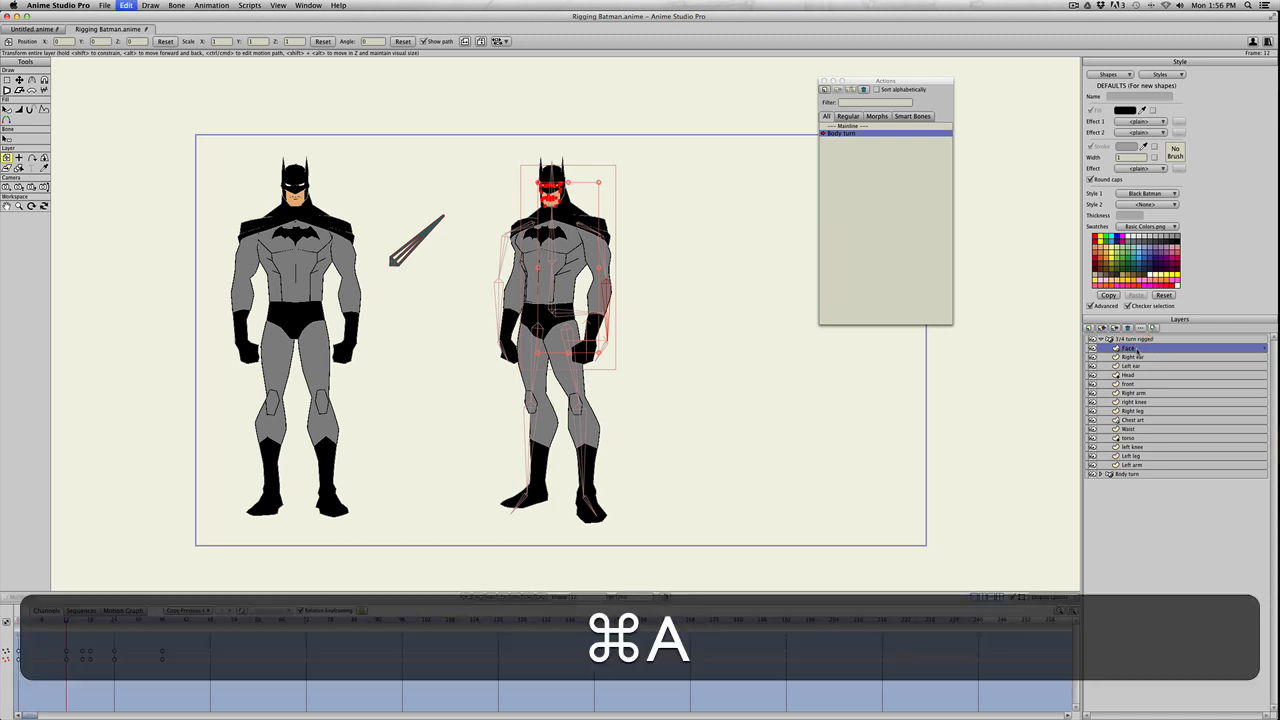
click(1137, 357)
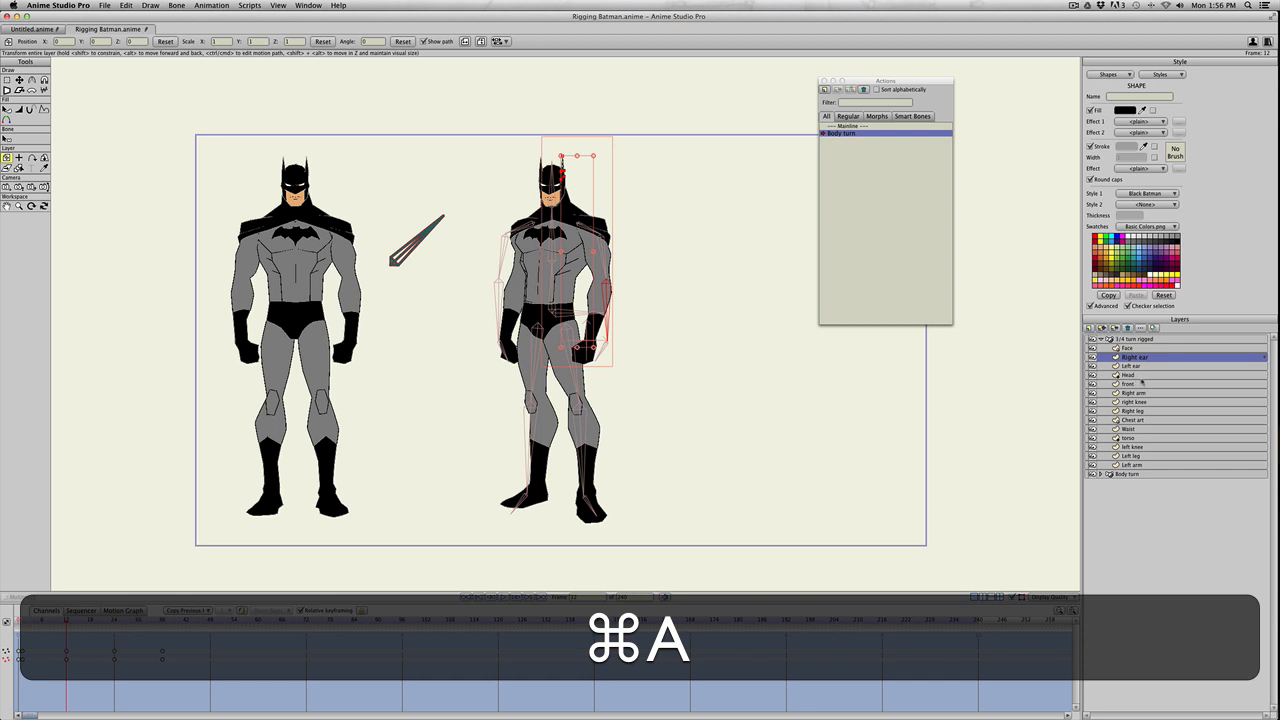
click(1136, 366)
key(super+a)
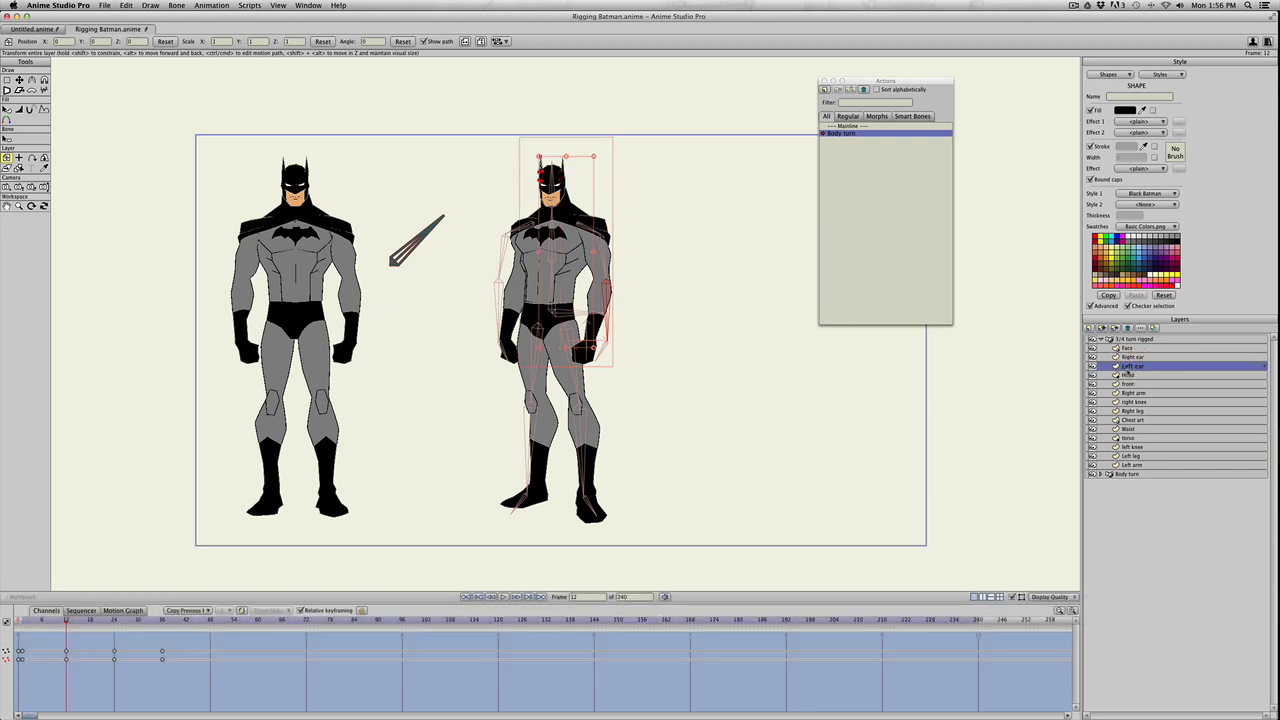
click(1128, 375)
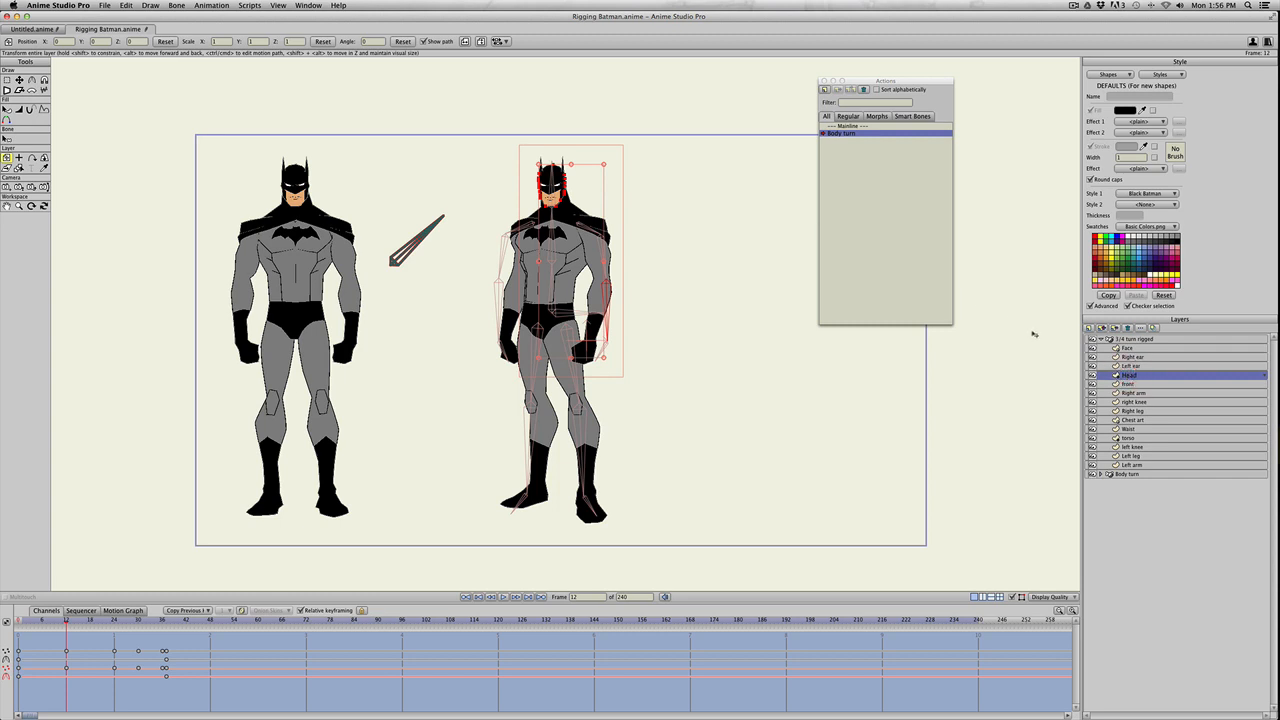
key(super+a)
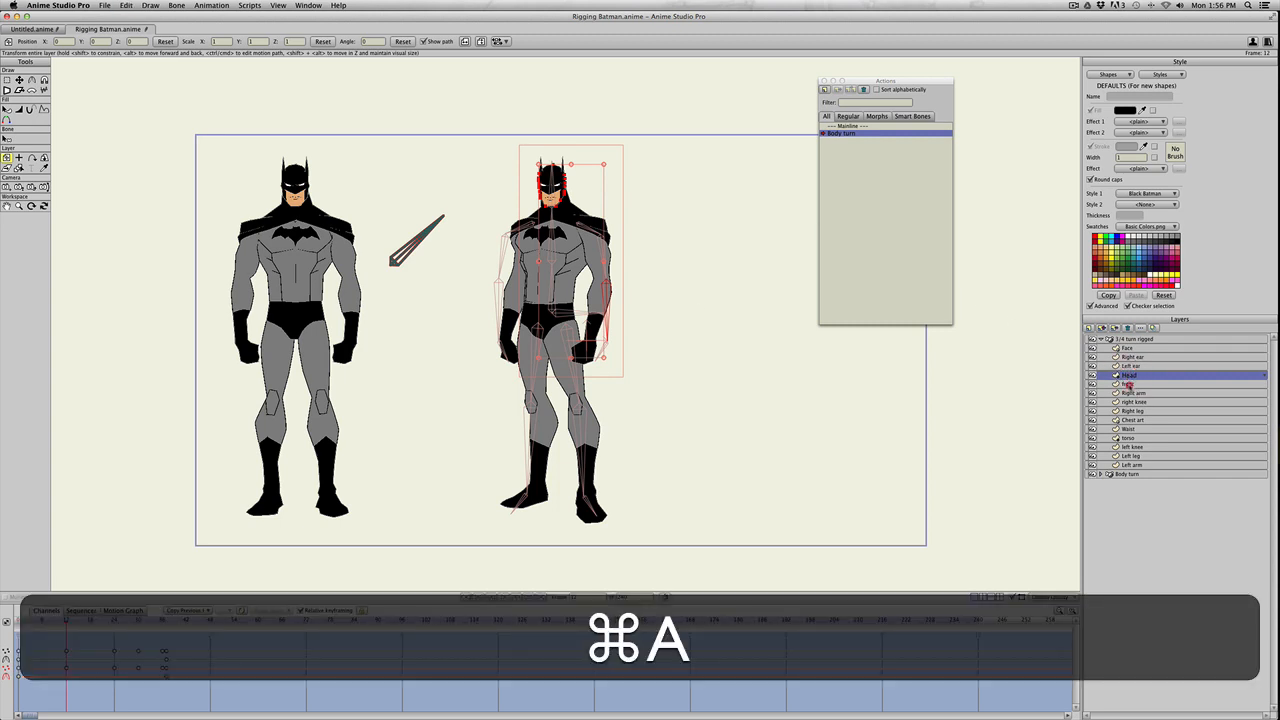
- Select all points on the cape layer below Head and on the Right arm, right knee and Right leg layers
click(1127, 384)
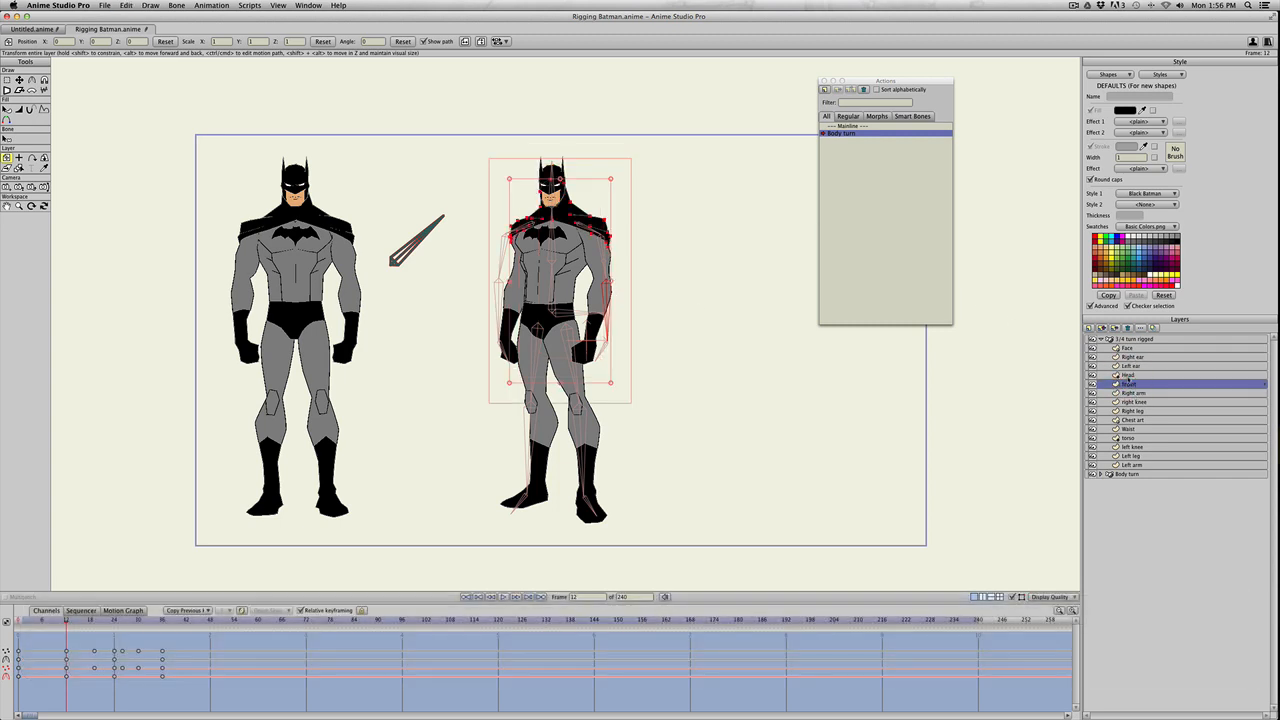
click(1128, 393)
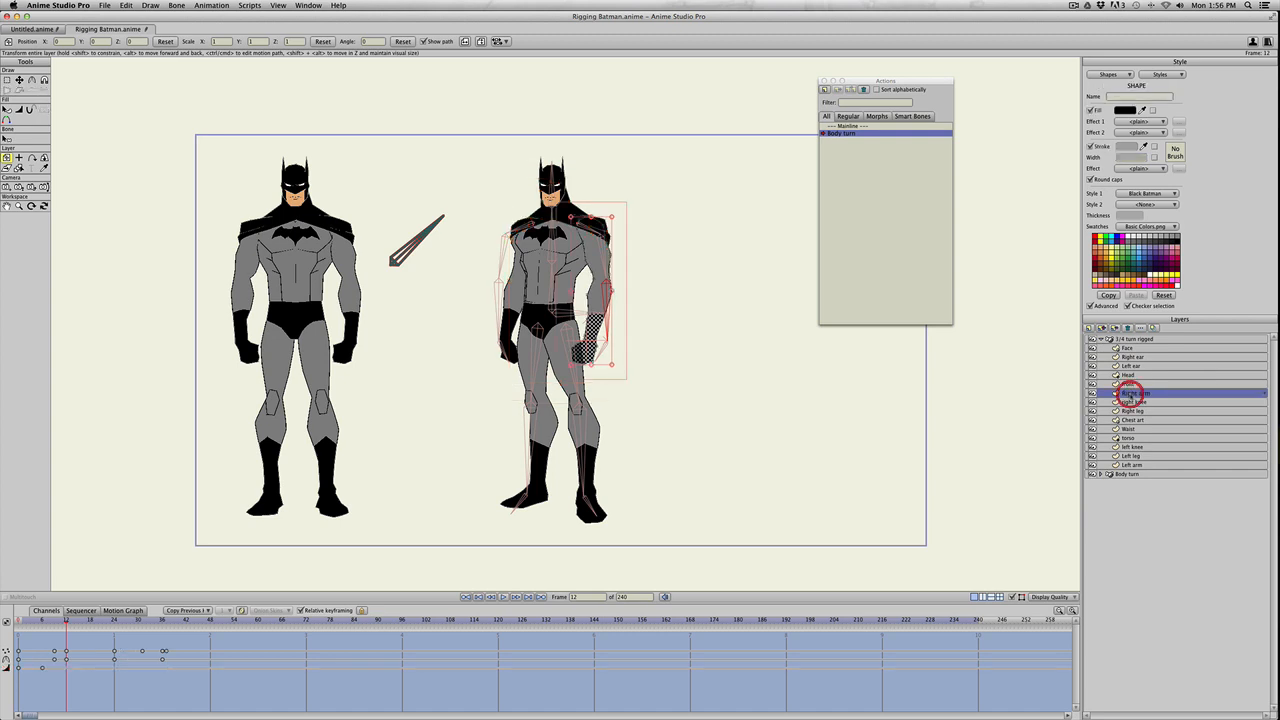
key(super+a)
click(1128, 402)
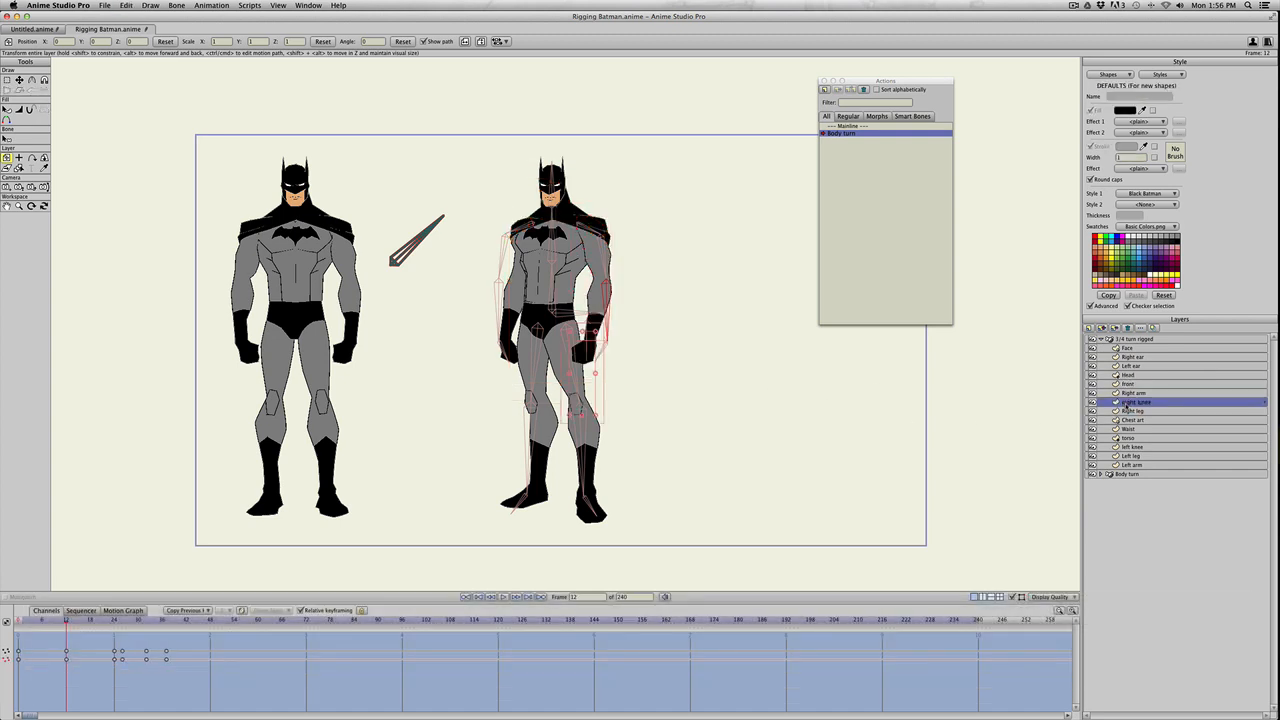
key(super+a)
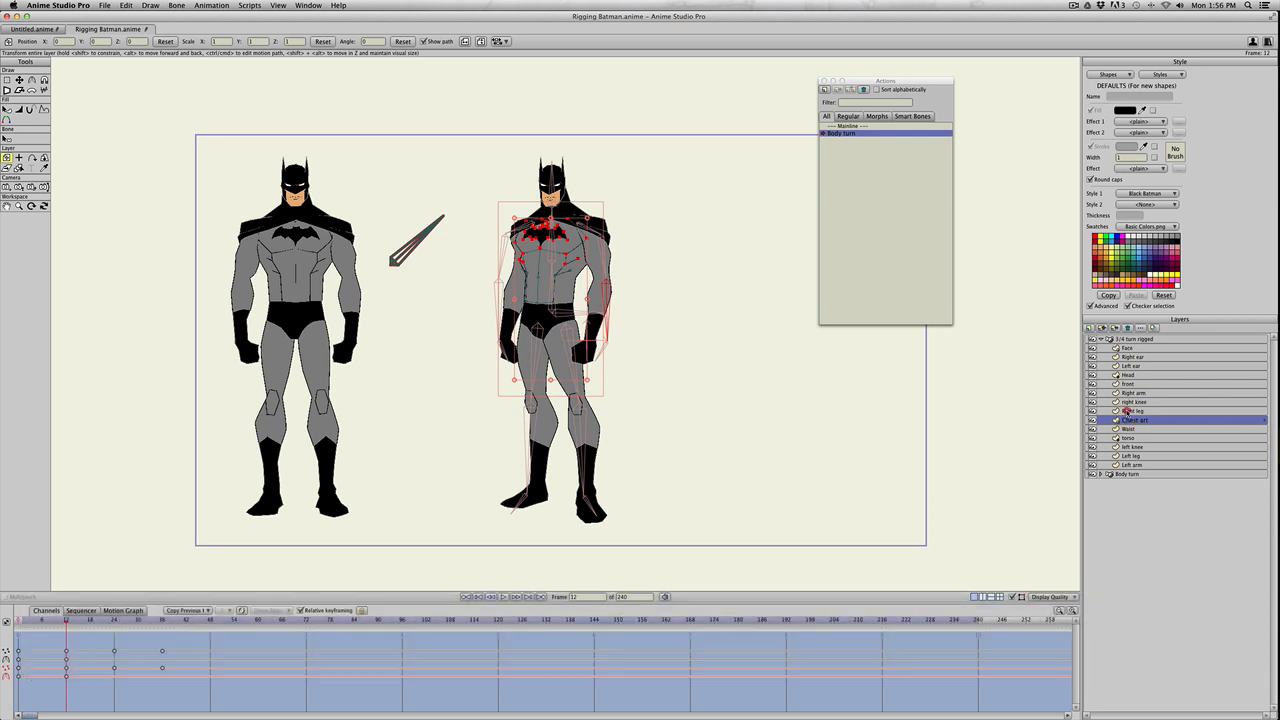
click(1127, 411)
key(super+a)
- Select all points on the Chest art, Waist and torso layers of the 3/4 turn rigged group
click(1132, 420)
key(super+a)
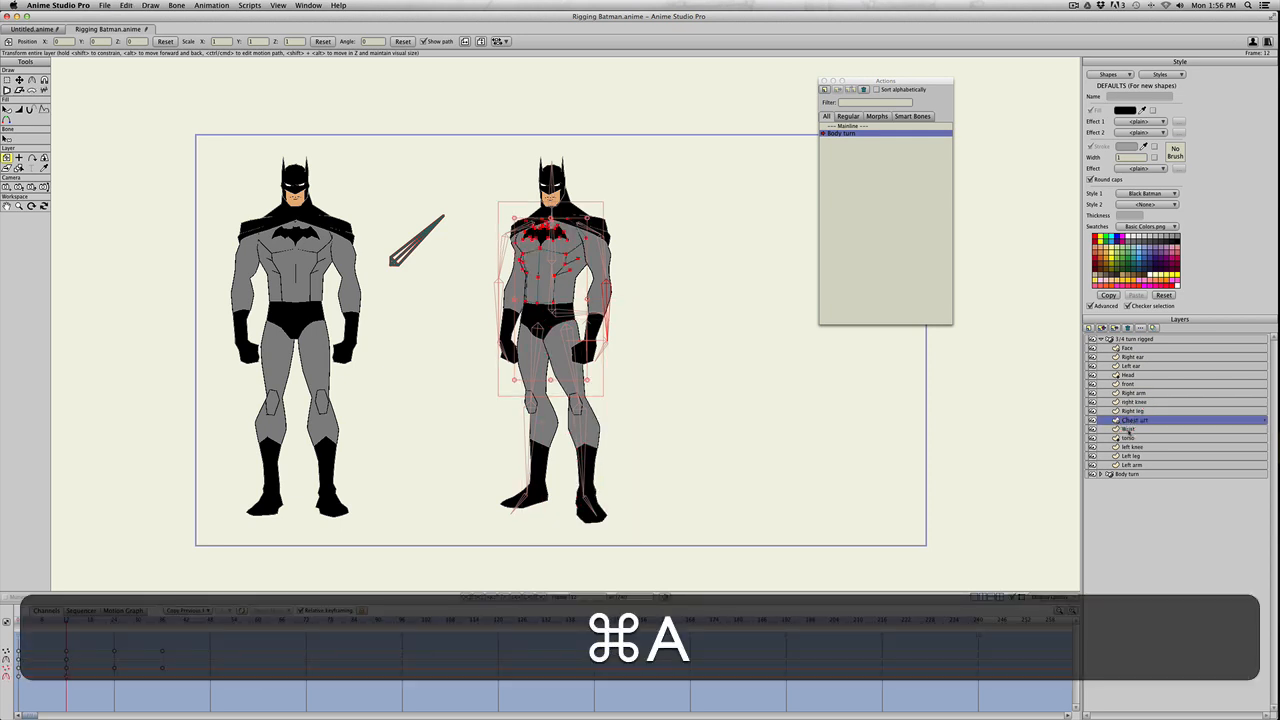
key(super+a)
click(1128, 429)
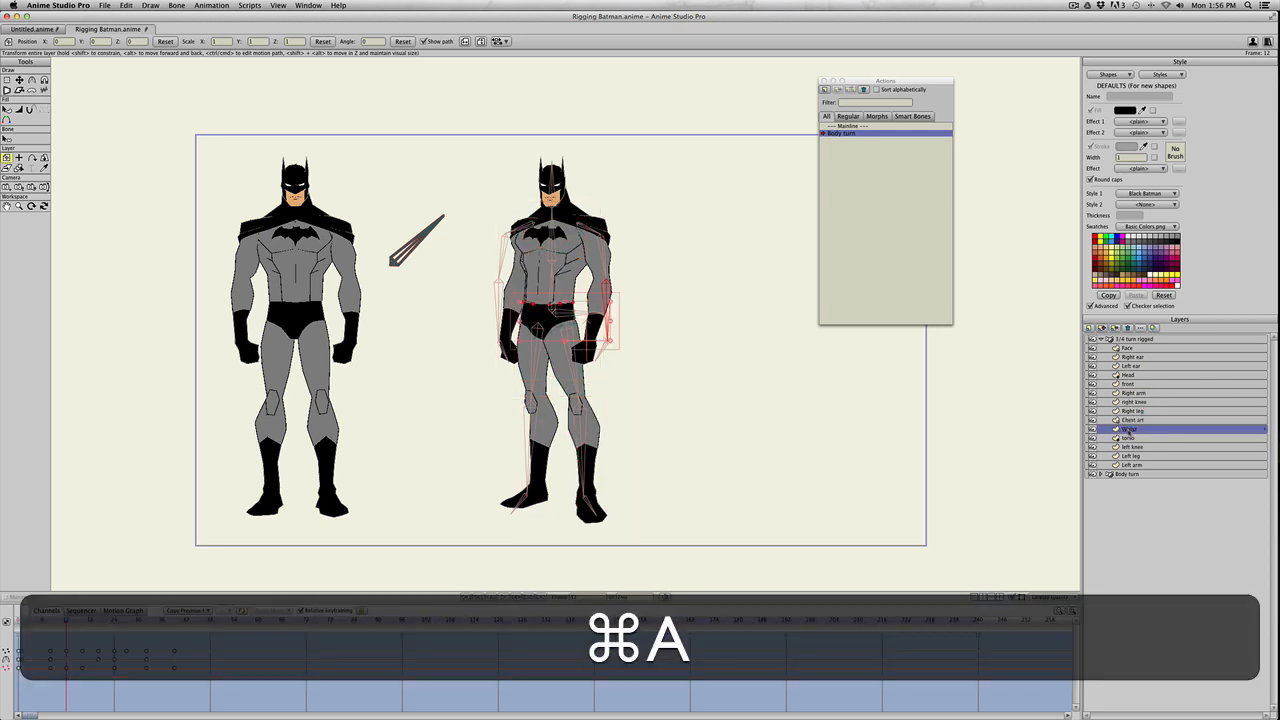
key(super+a)
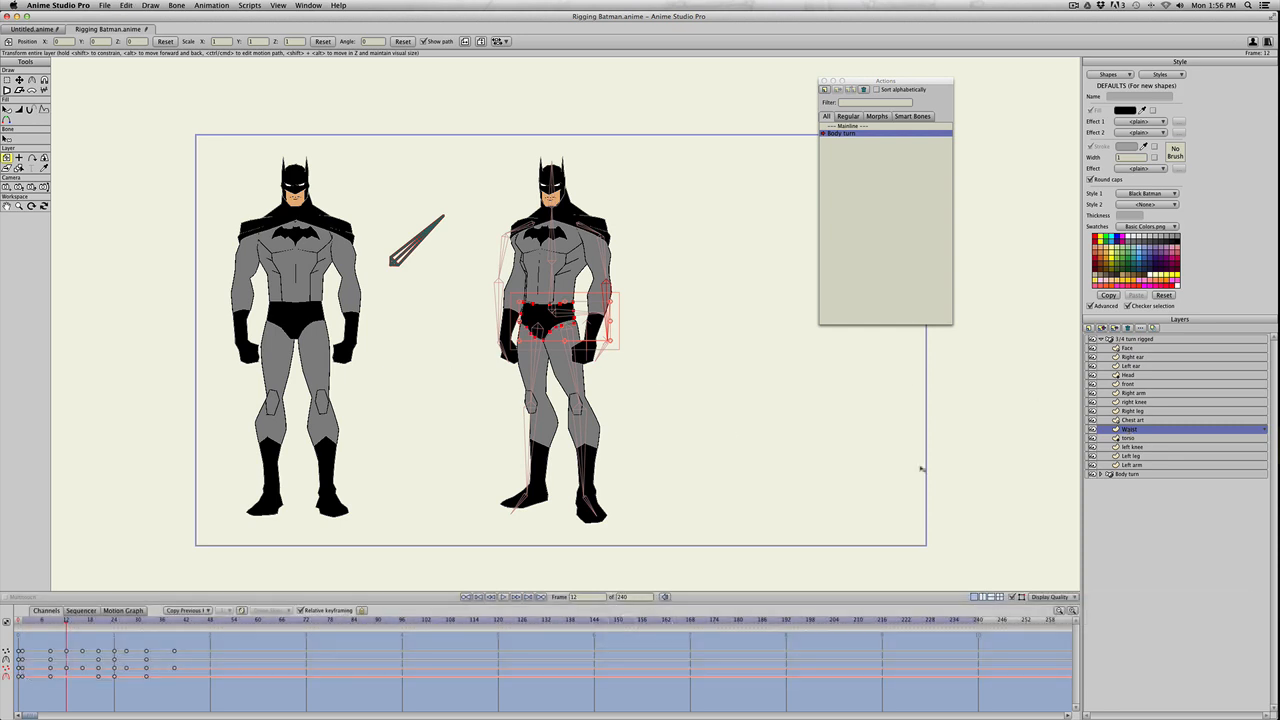
click(1129, 438)
key(super+a)
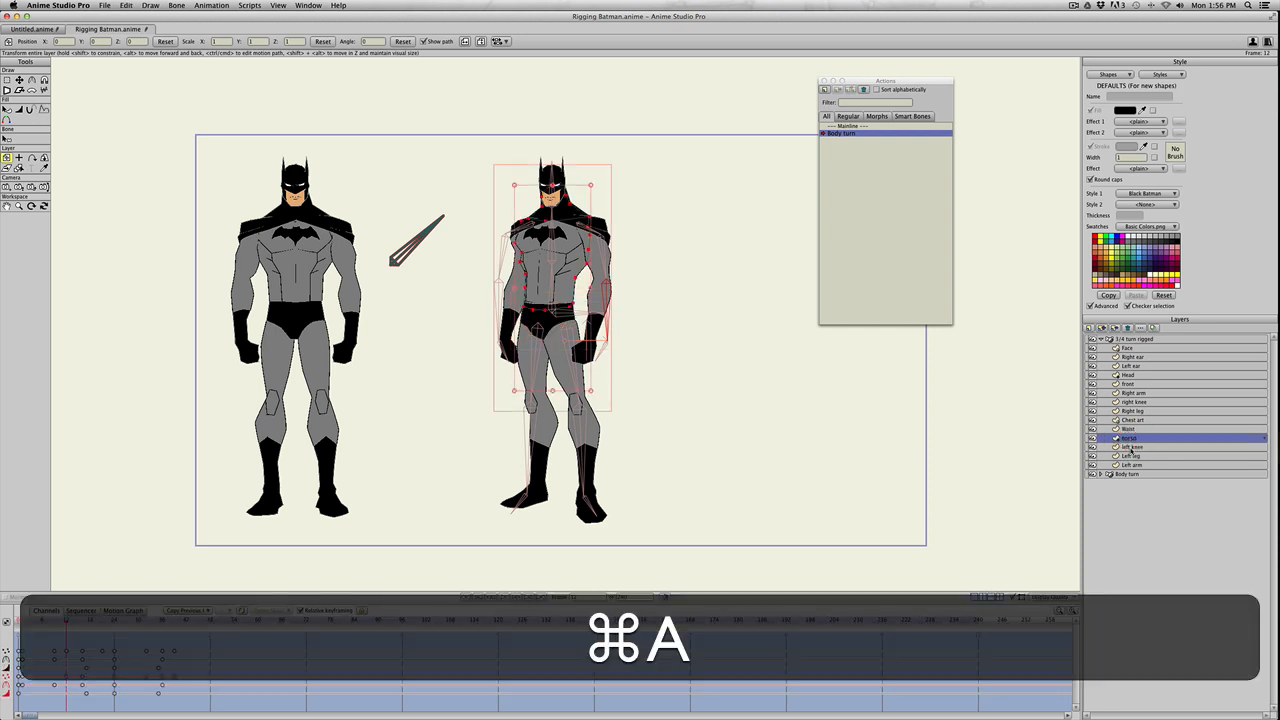
- Select all points on the left knee, Left leg and Left arm layers of the 3/4 turn rigged group
click(1130, 447)
key(super+a)
click(1130, 456)
key(super+a)
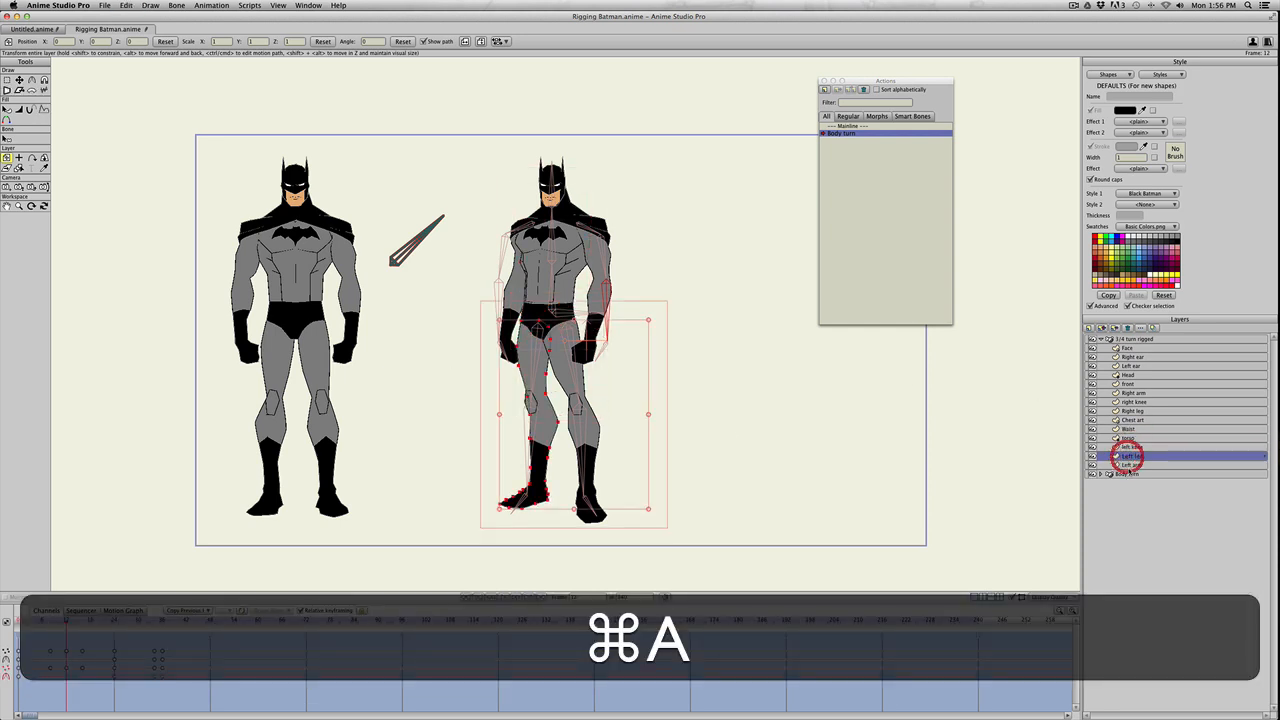
click(1129, 465)
key(super+a)
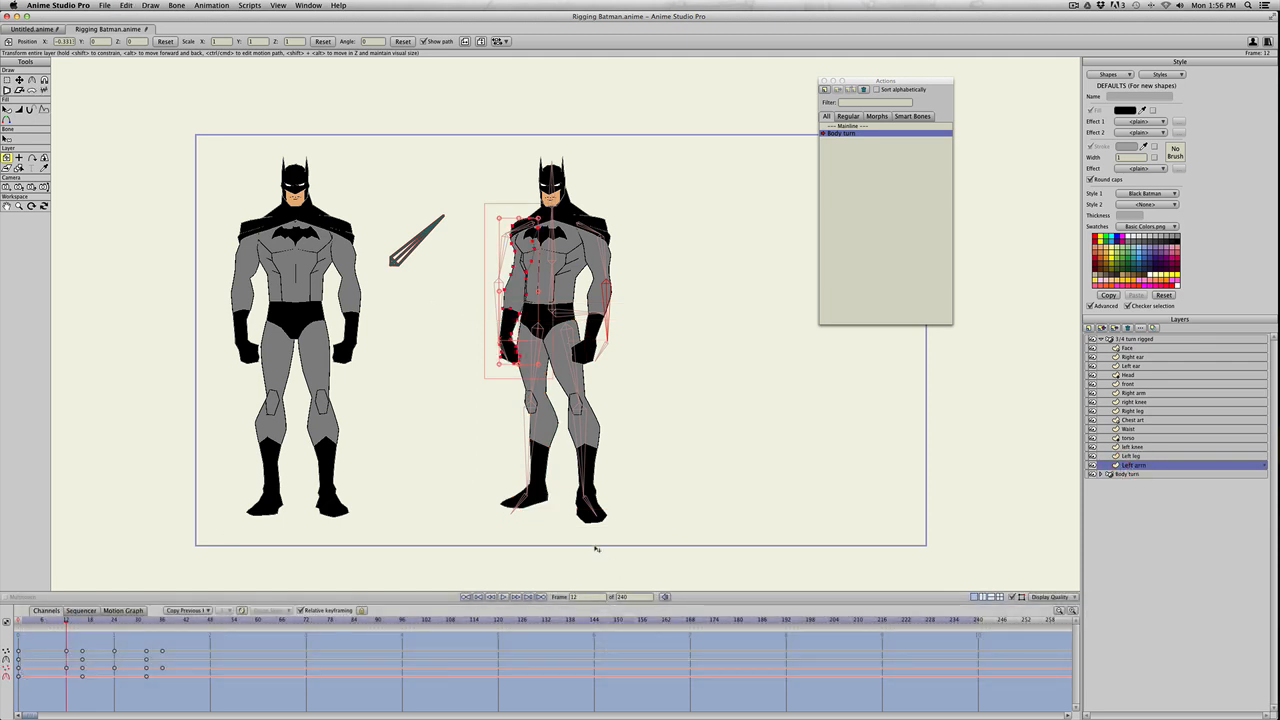
- Copy the Face layer's keyframes at frame 12 of the Body turn action and paste them at frame 0
click(1125, 348)
key(super+a)
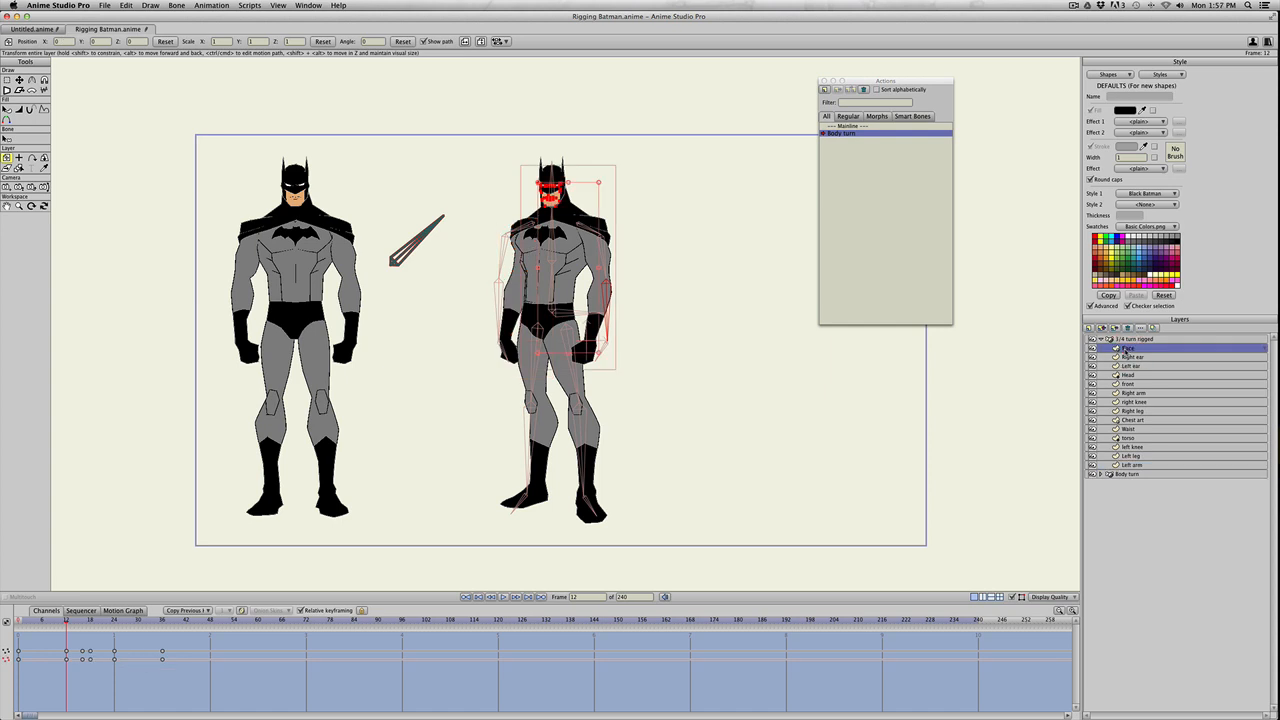
drag(55, 644, 75, 677)
key(super)
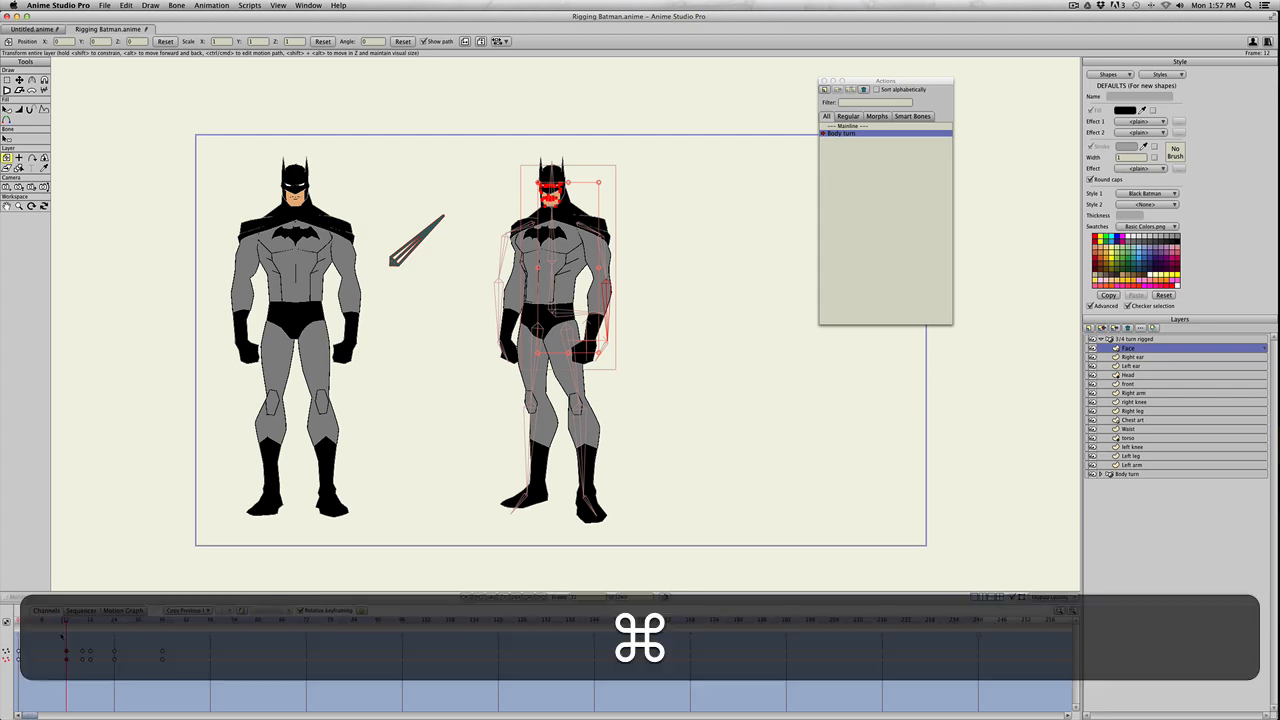
key(super+c)
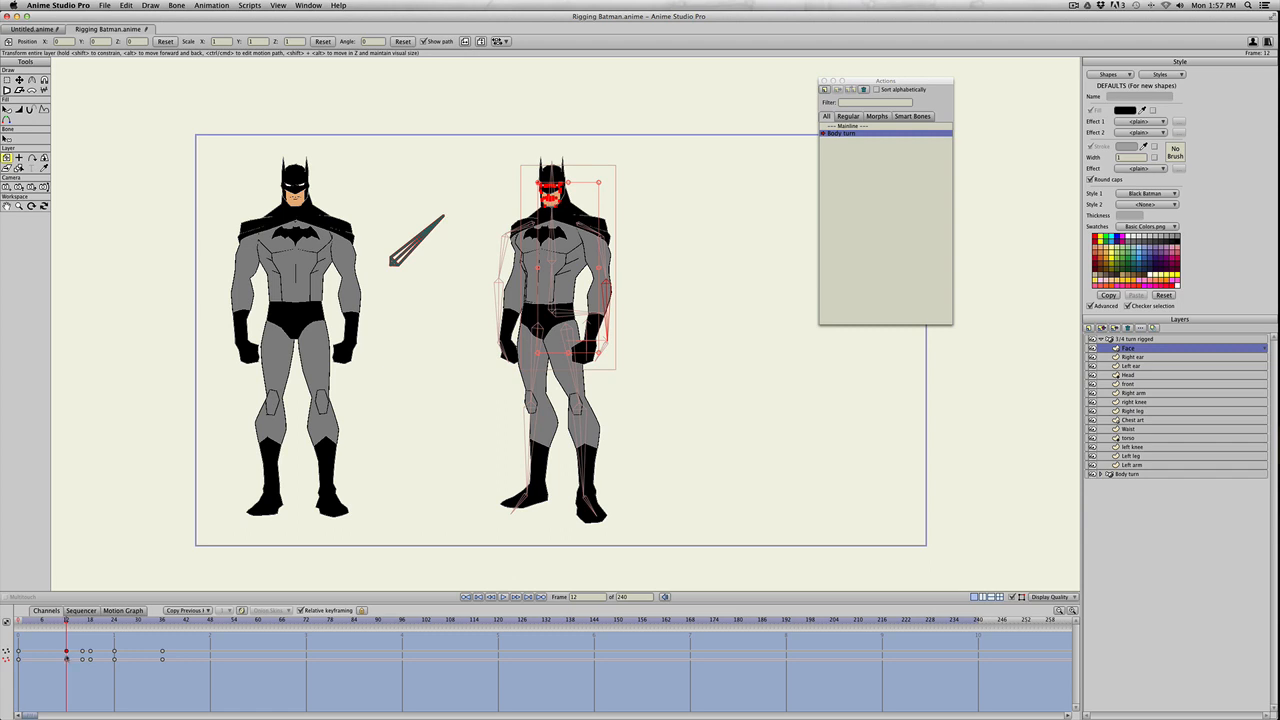
click(17, 620)
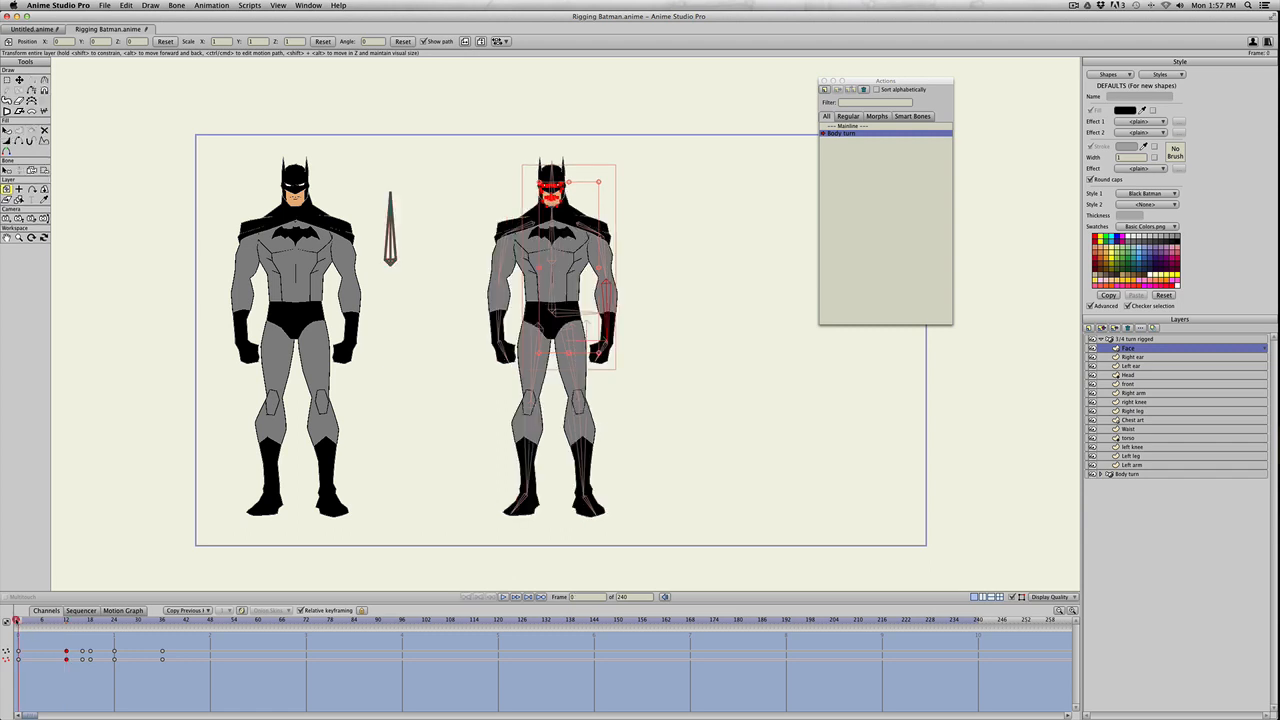
key(super+v)
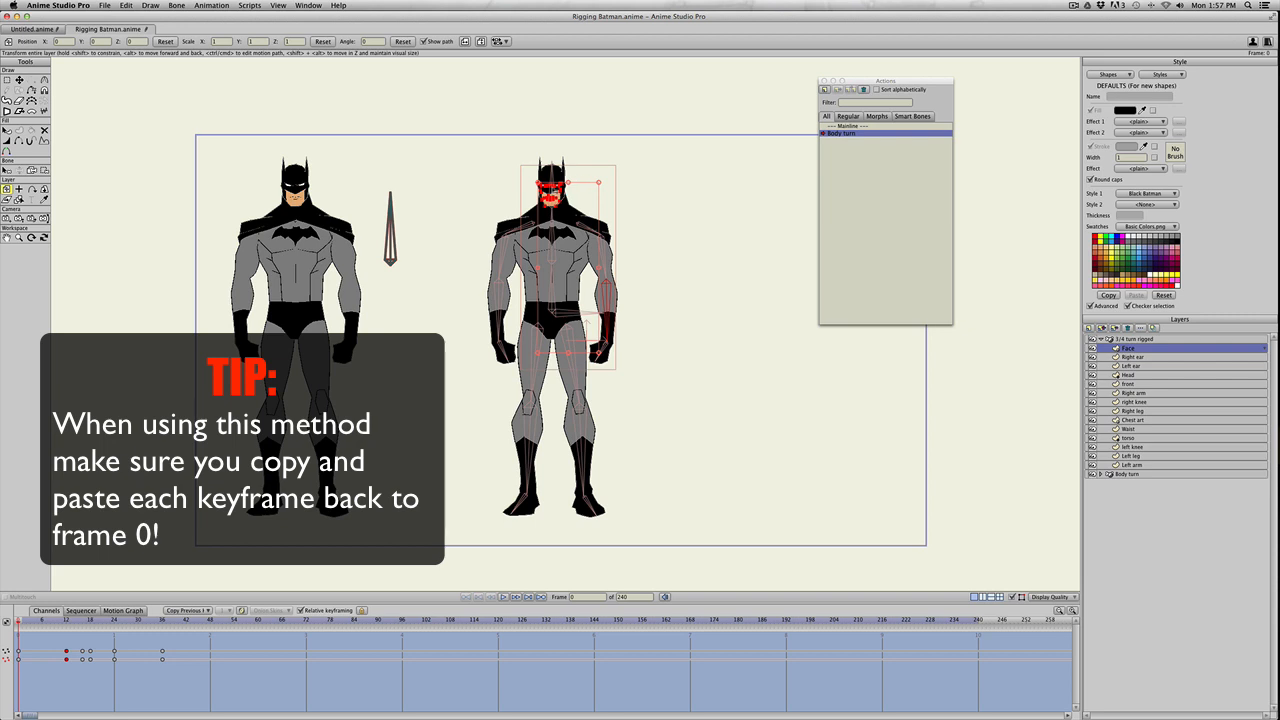
- Copy the frame 12 keyframes of the Right ear layer and of the Left ear layer to frame 0, one layer at a time
click(1129, 358)
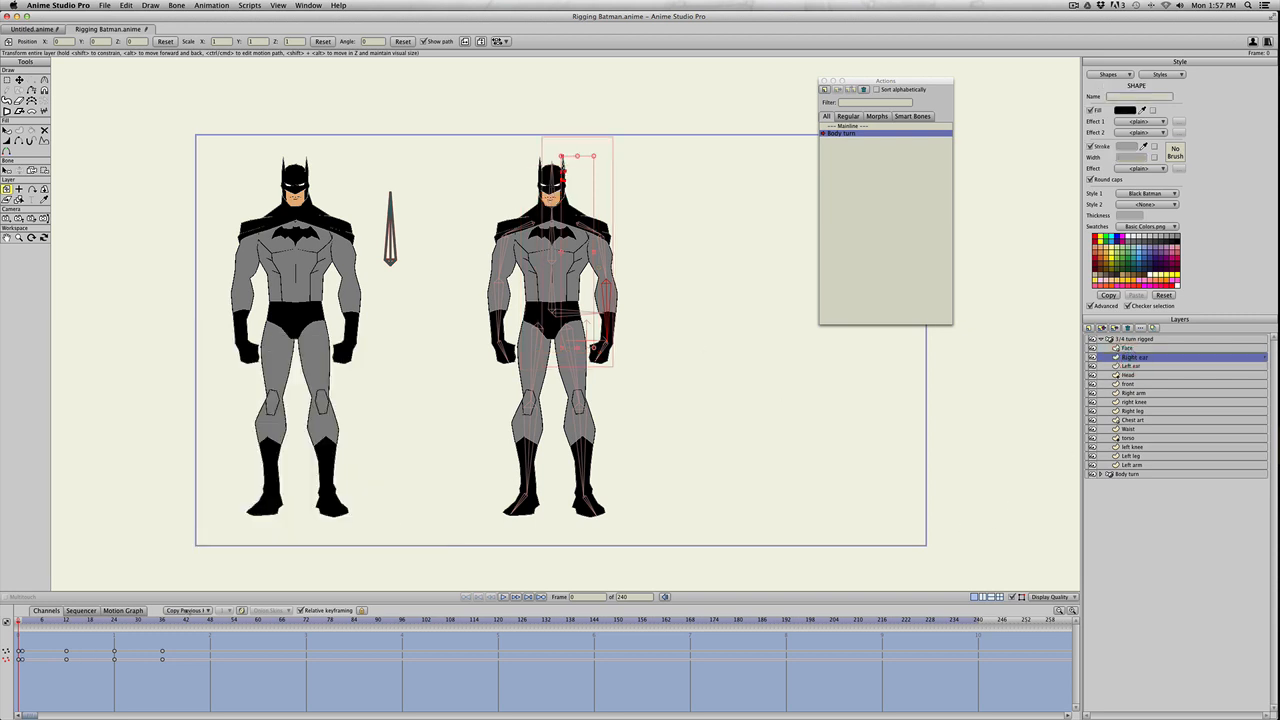
click(66, 655)
key(super+c)
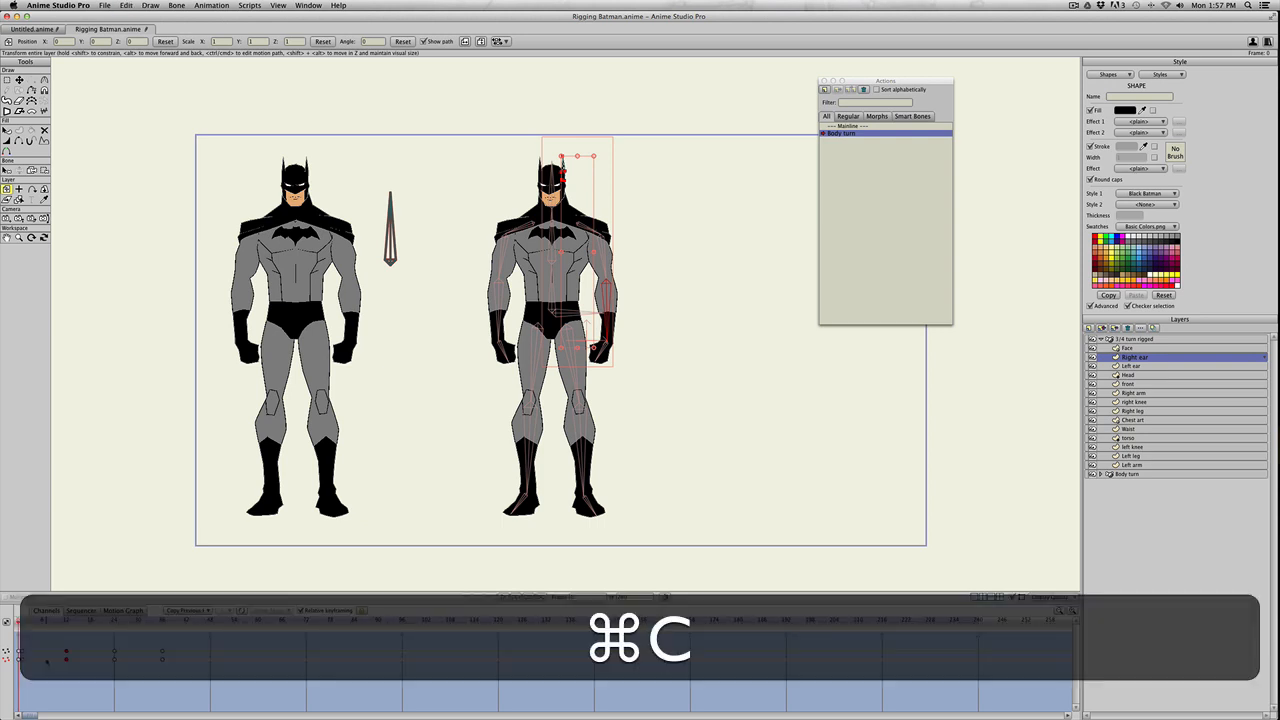
key(super+v)
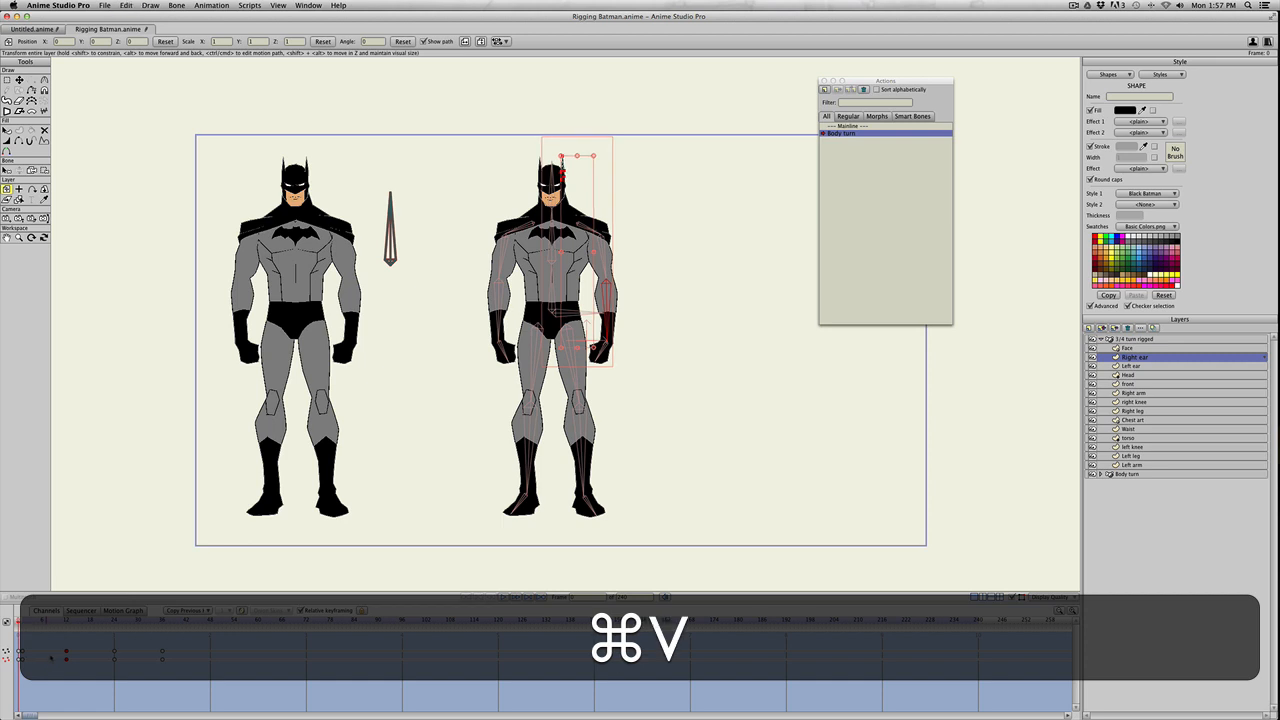
click(1138, 366)
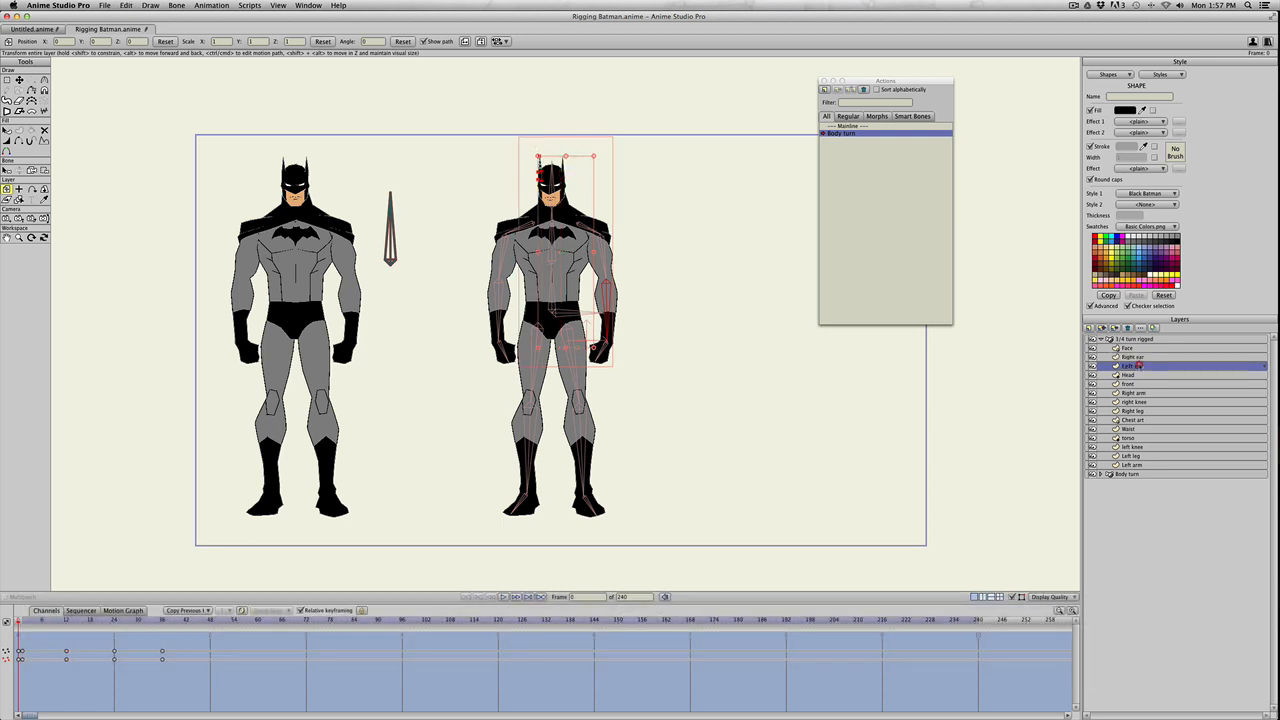
click(66, 656)
click(68, 675)
key(super+c)
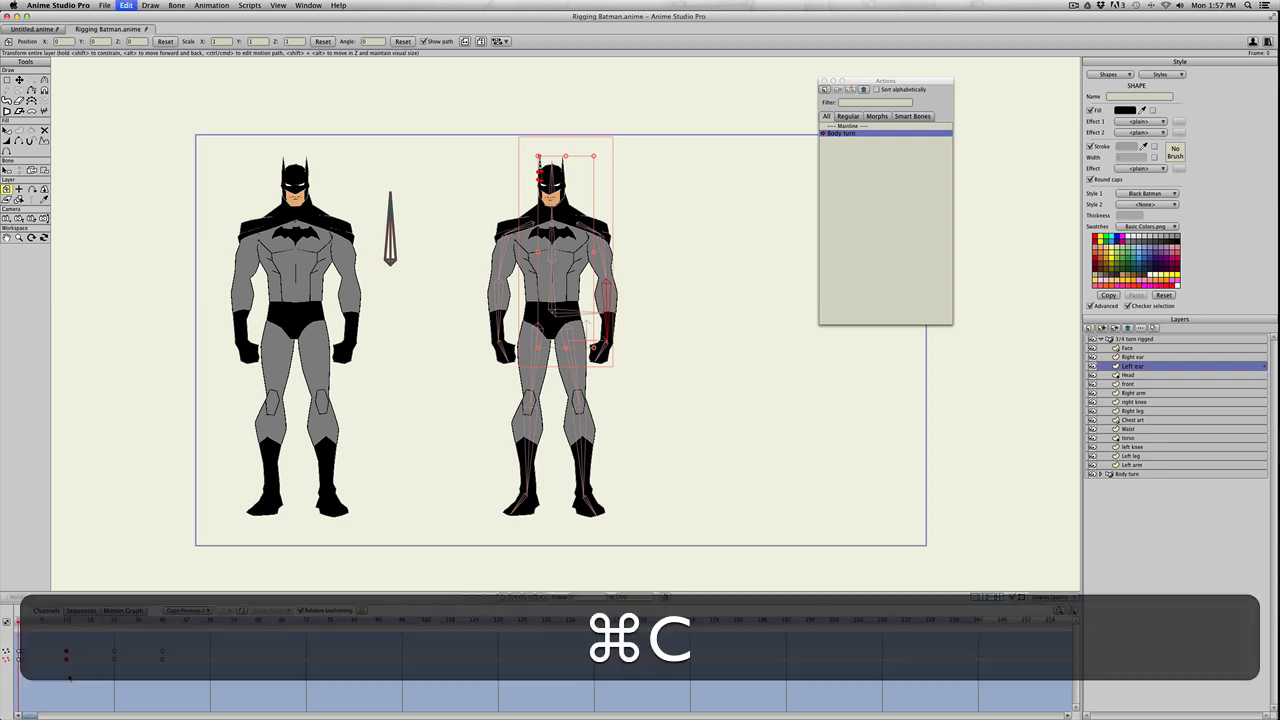
key(super+v)
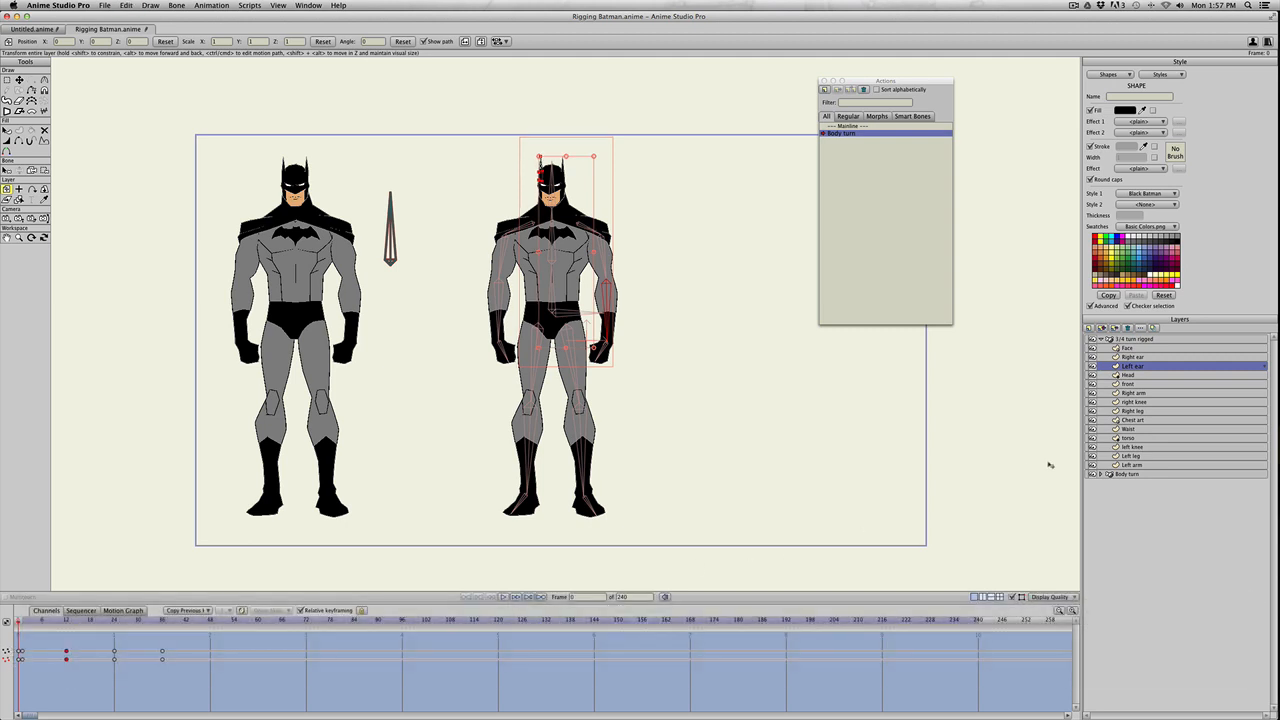
- Copy the frame 12 keyframes of the Head layer and of the cape layer below it to frame 0, one layer at a time
click(1136, 375)
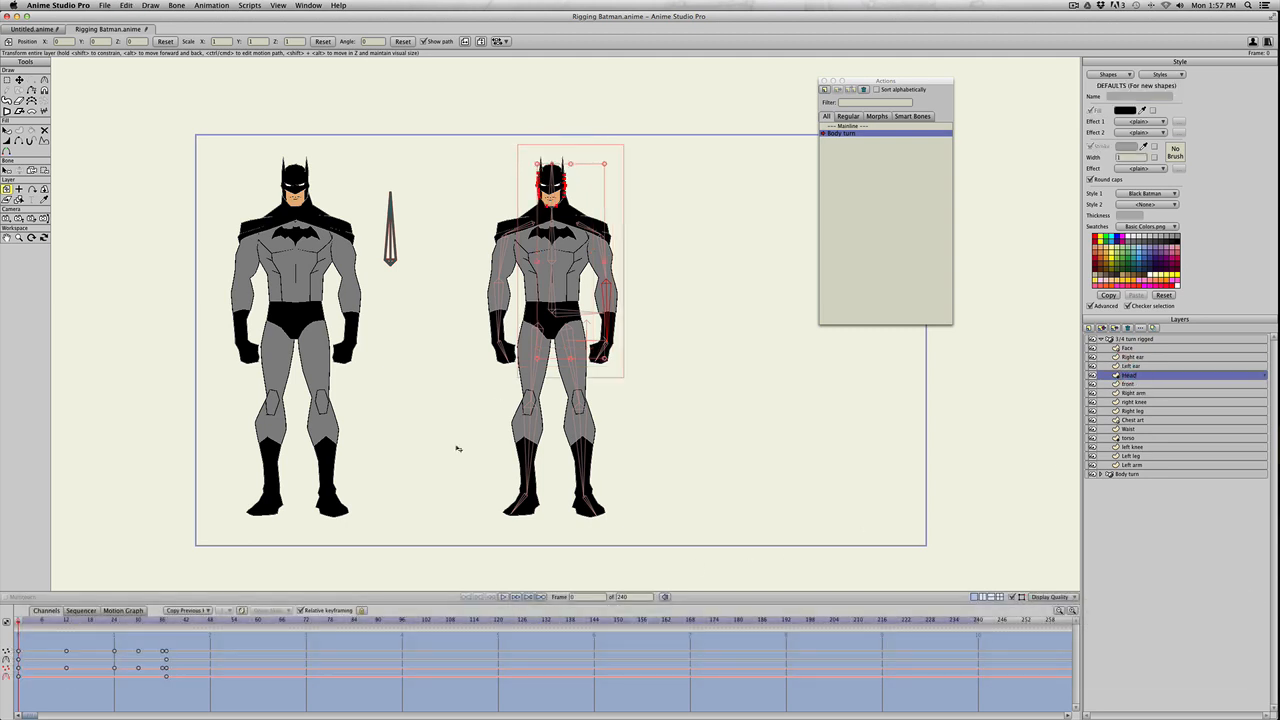
drag(53, 647, 73, 680)
key(super+c)
key(super+v)
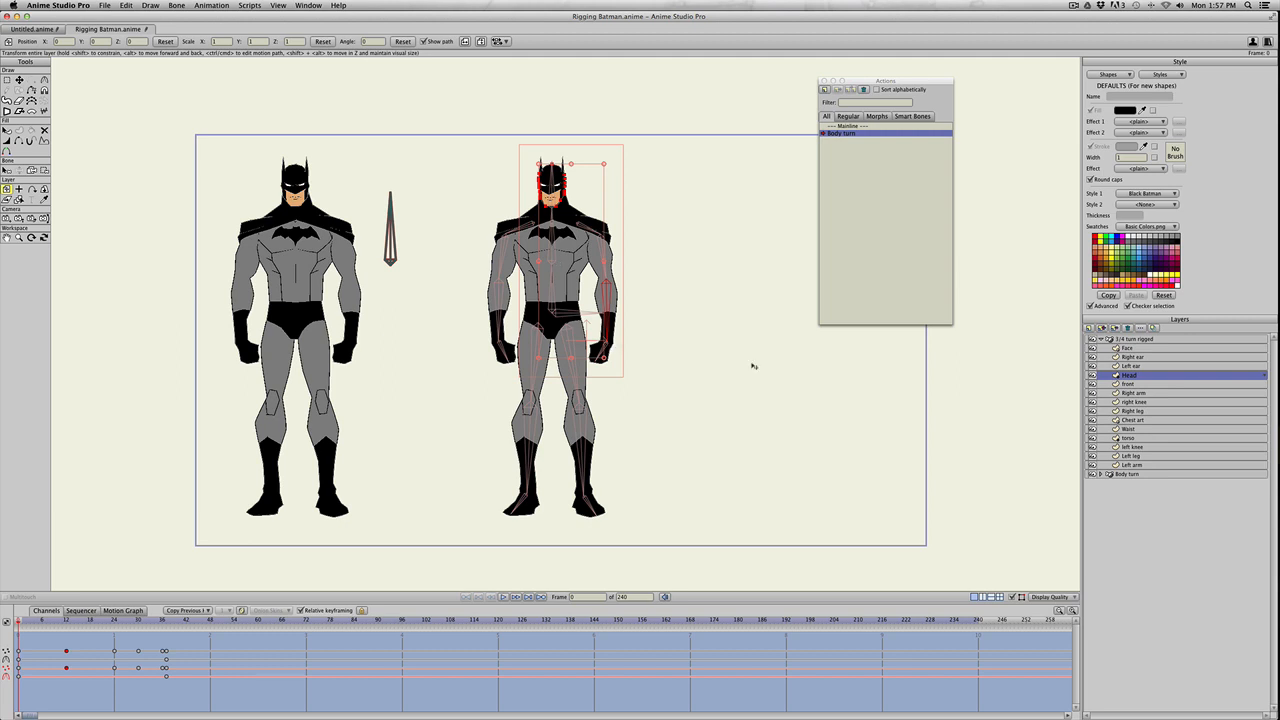
click(1136, 385)
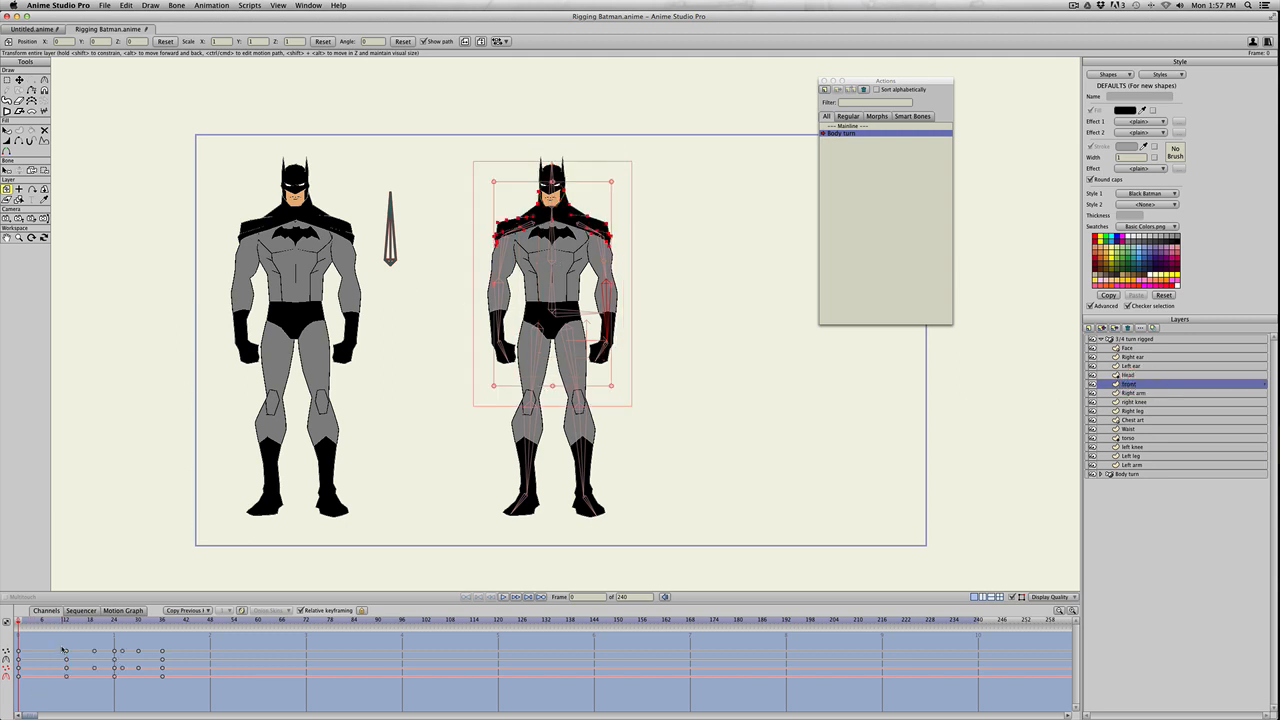
drag(62, 647, 77, 687)
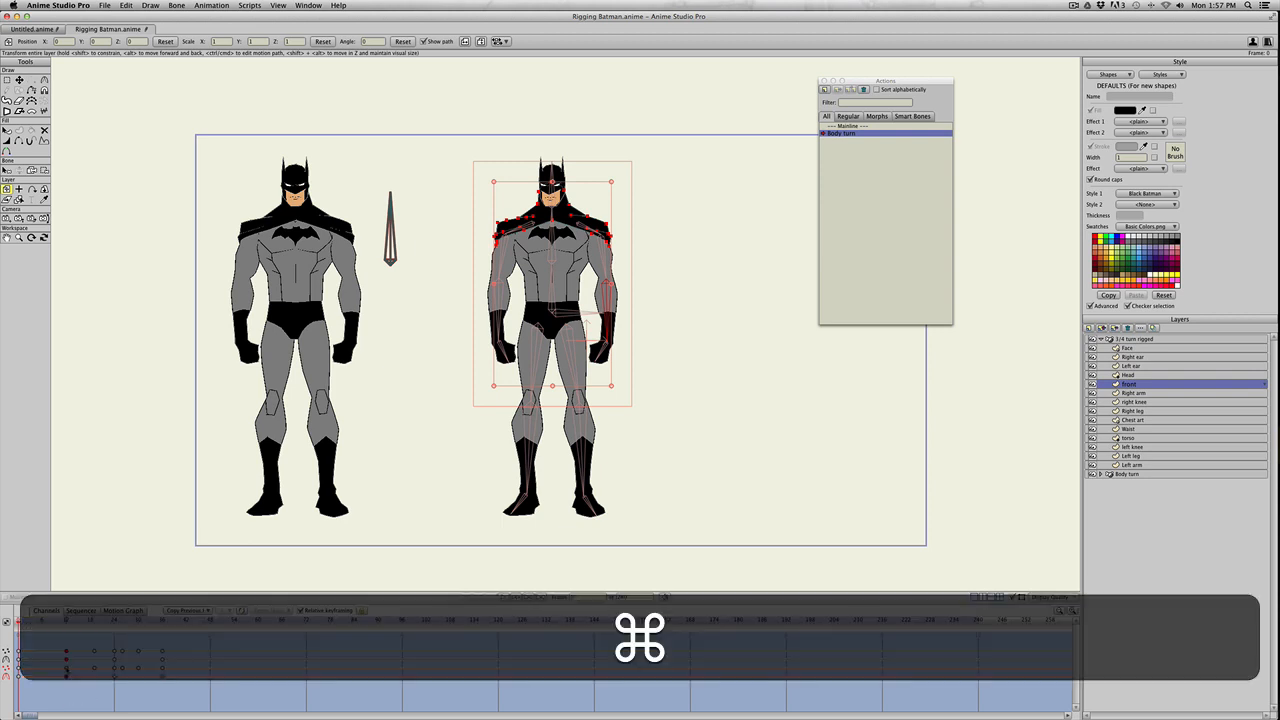
key(super+c)
key(super+v)
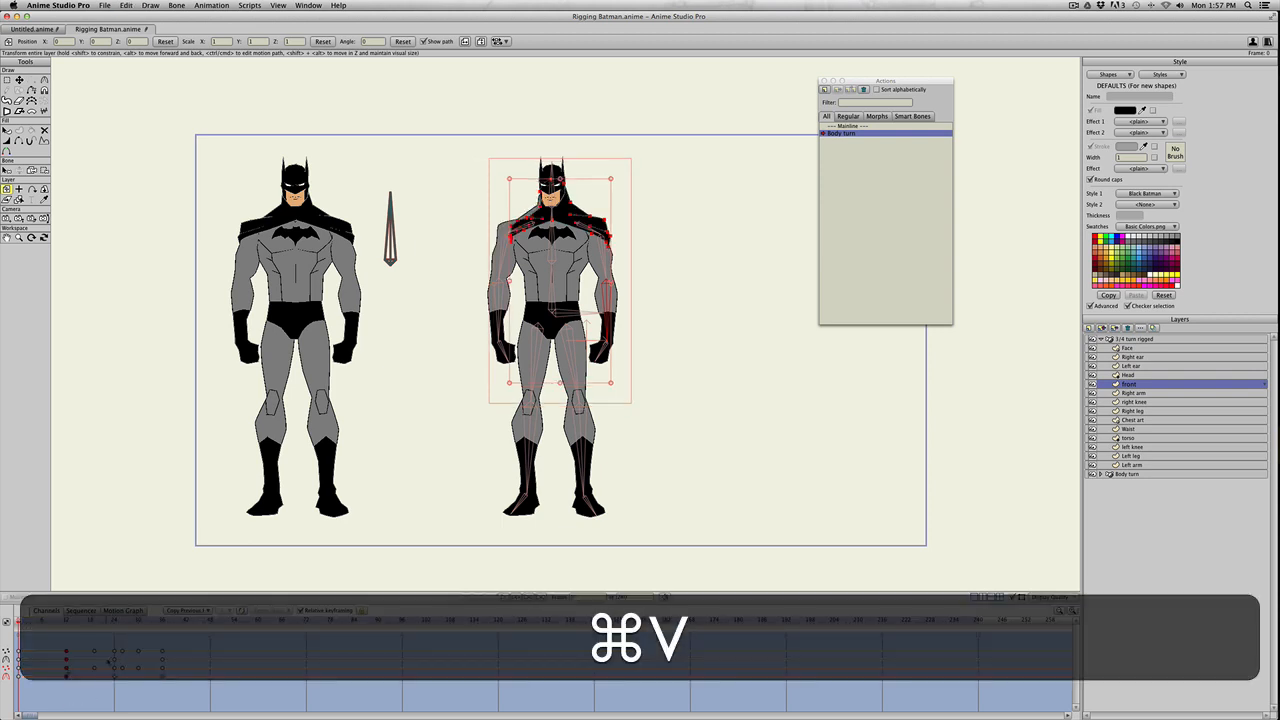
- Copy the frame 12 keyframes of the Right arm layer and of the right knee layer to frame 0, one layer at a time
click(1140, 393)
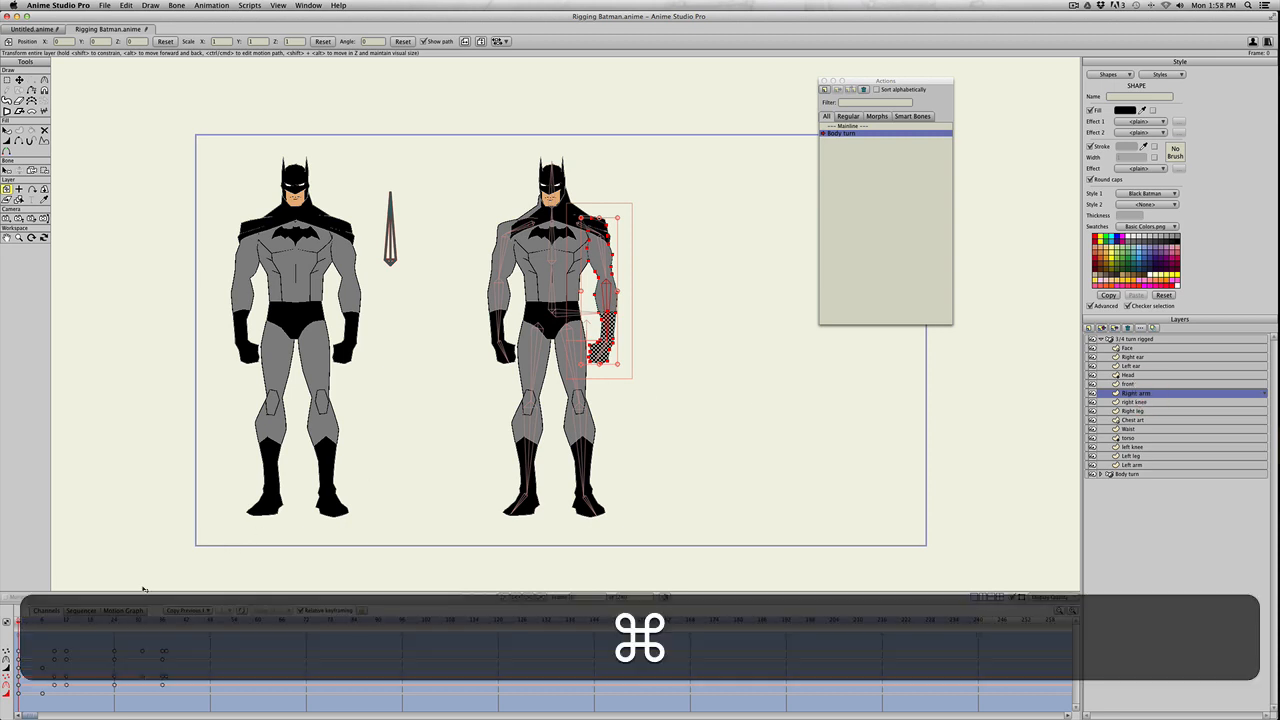
drag(76, 647, 64, 692)
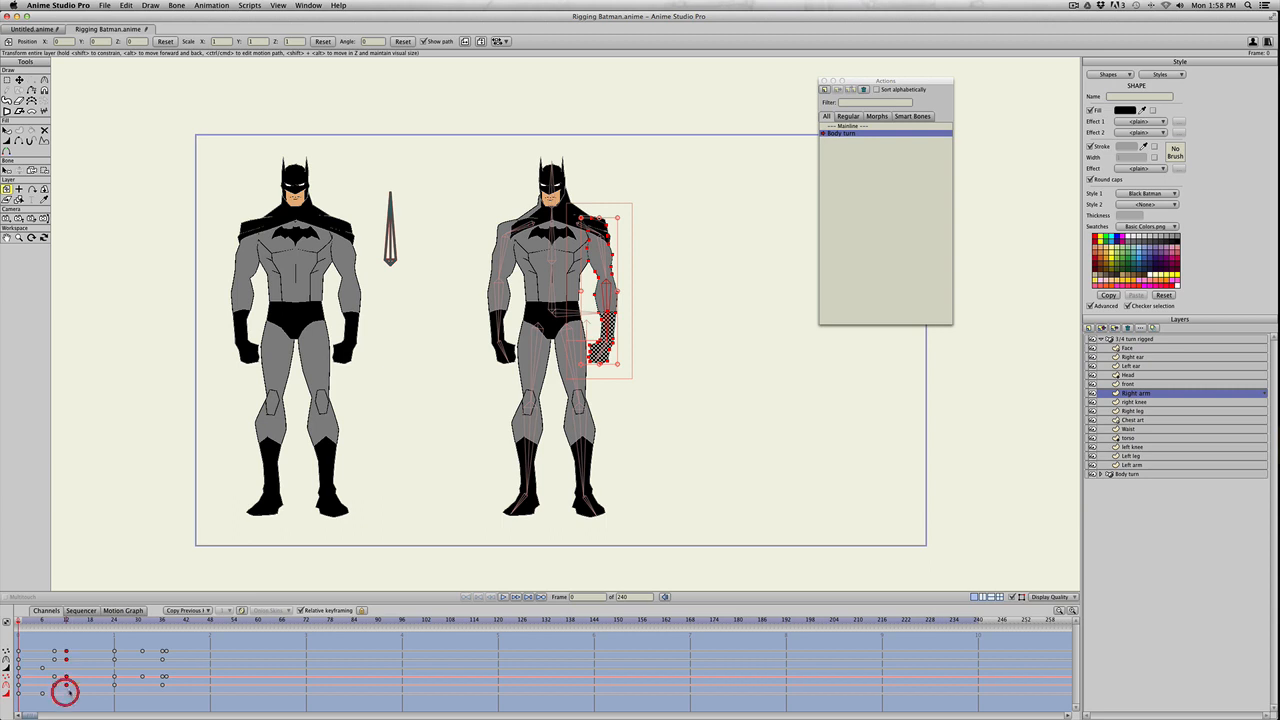
key(cmd+c)
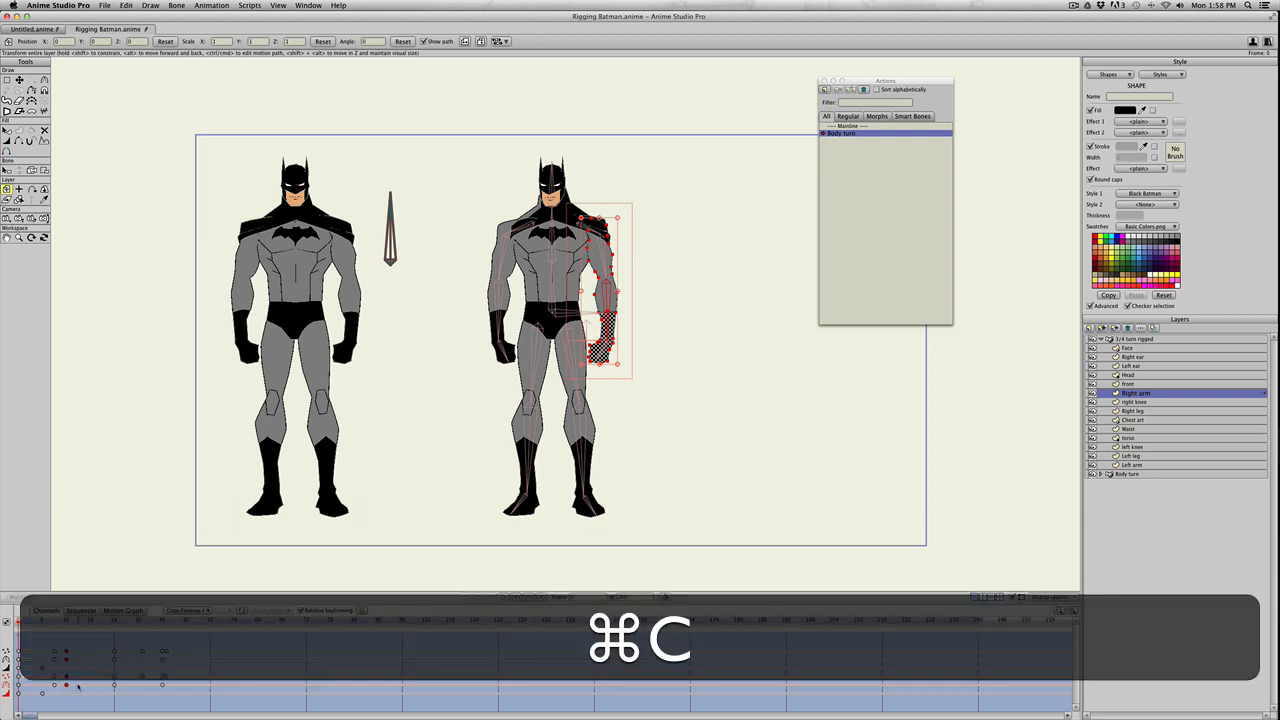
key(cmd+v)
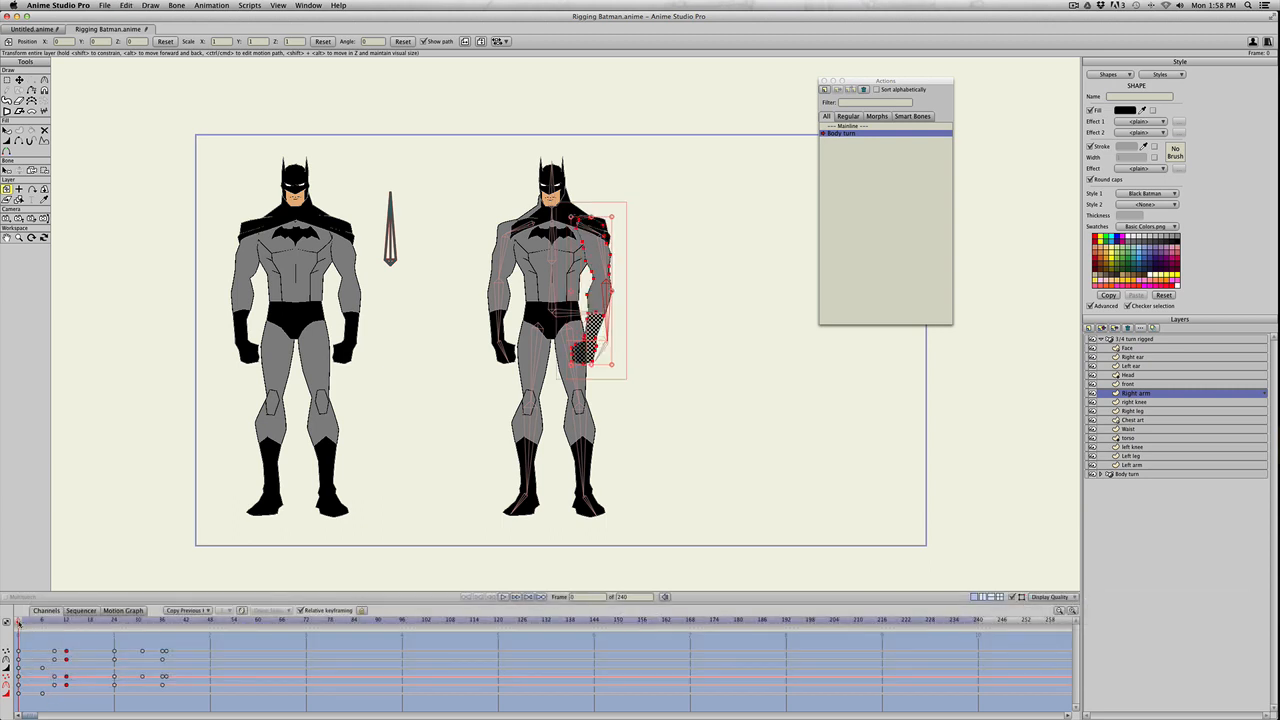
click(1138, 402)
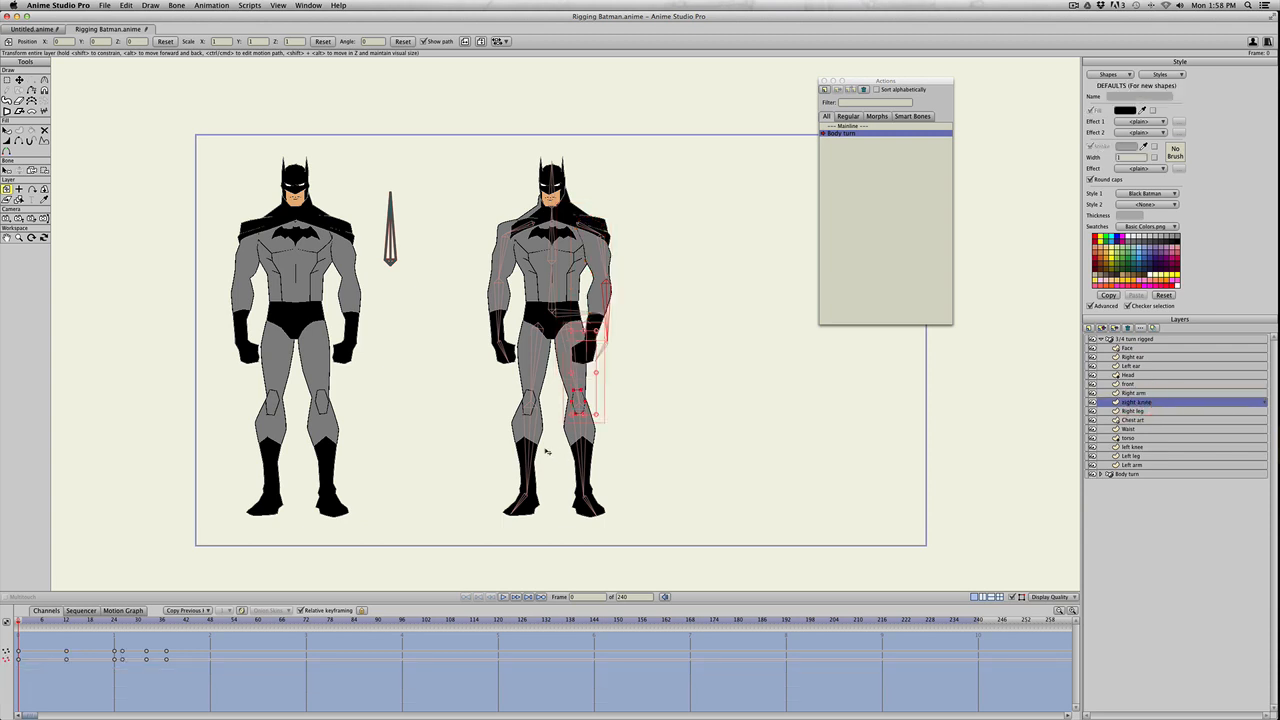
click(66, 652)
key(super+c)
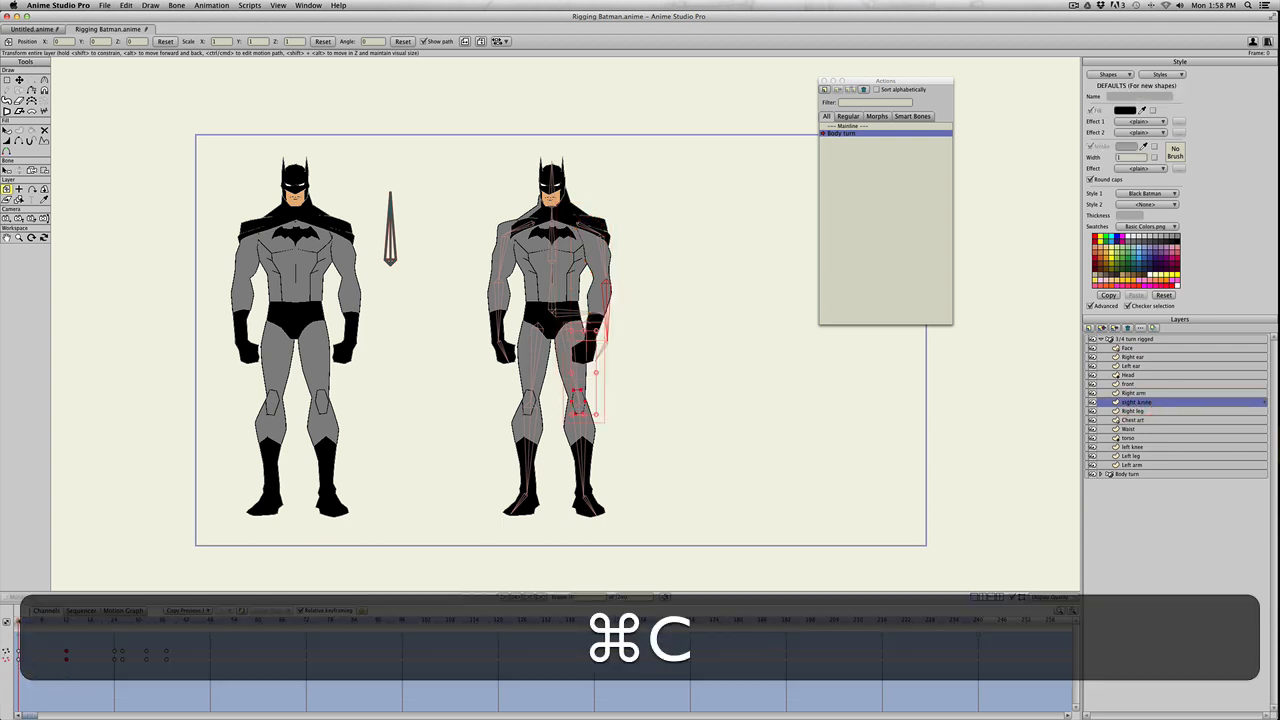
key(super+v)
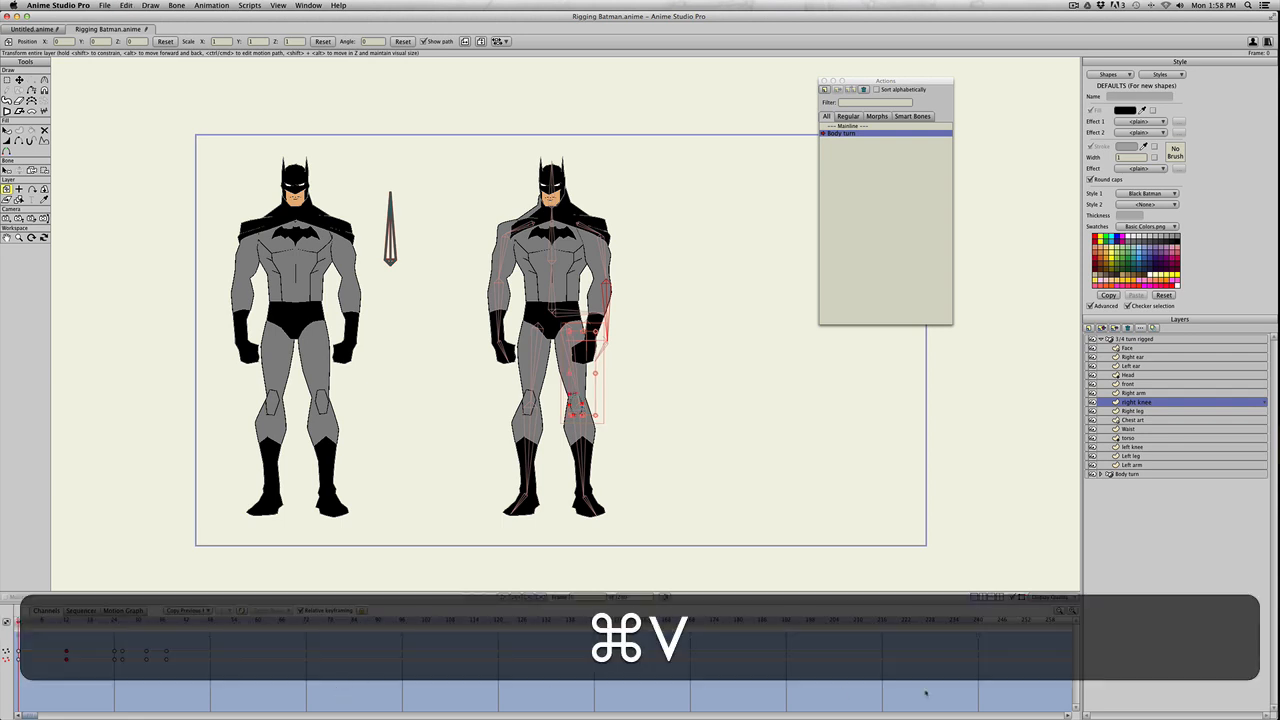
- Copy the frame 12 keyframes of the Right leg layer and of the Chest art layer to frame 0, one layer at a time
click(1134, 411)
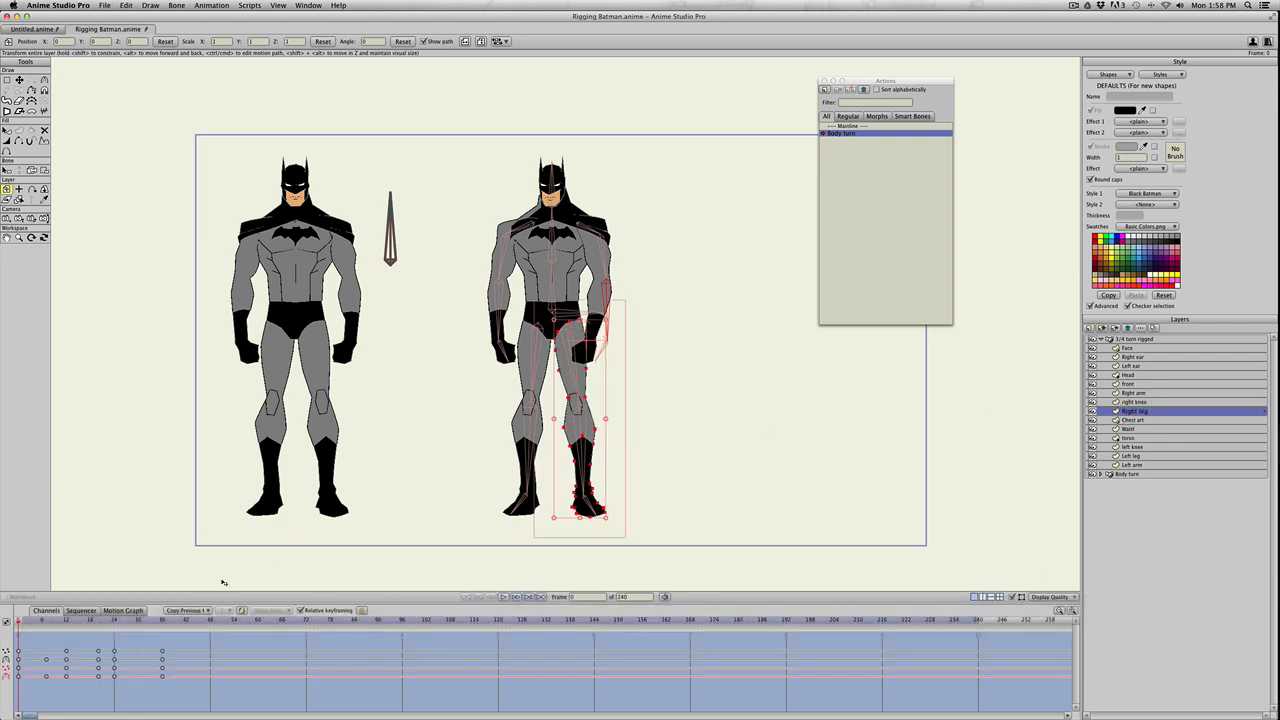
drag(64, 645, 72, 682)
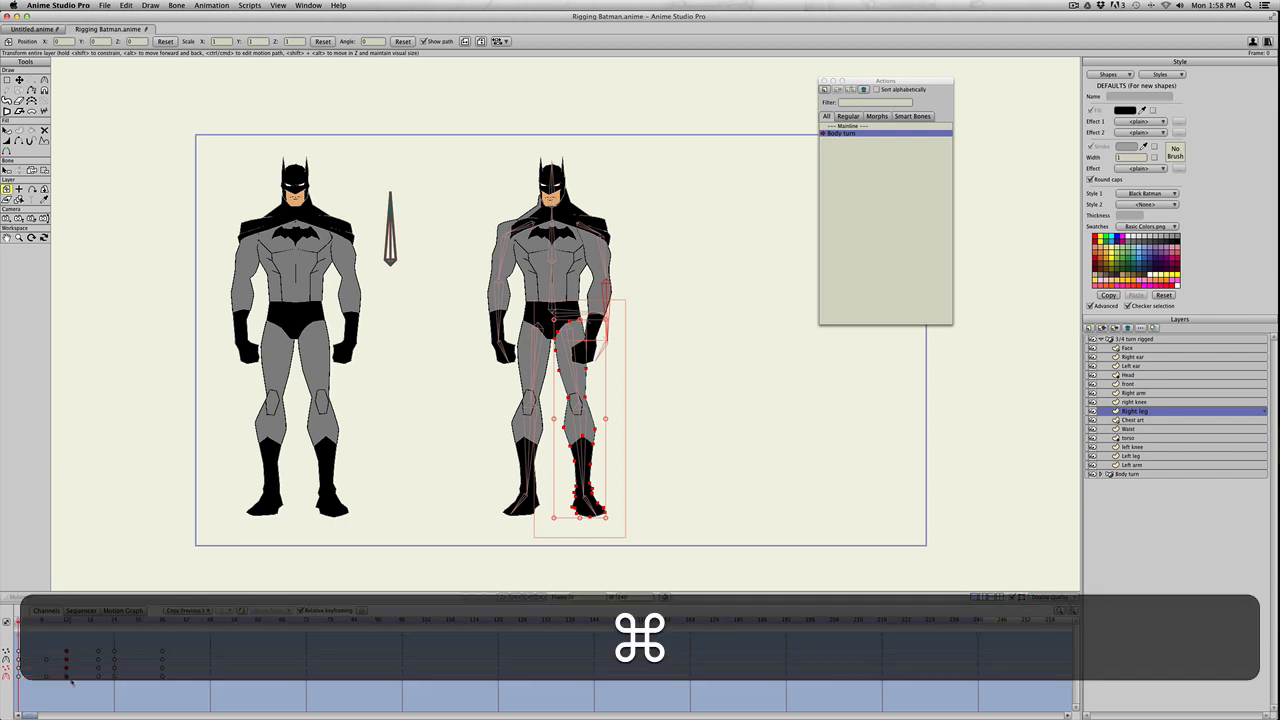
key(super+c)
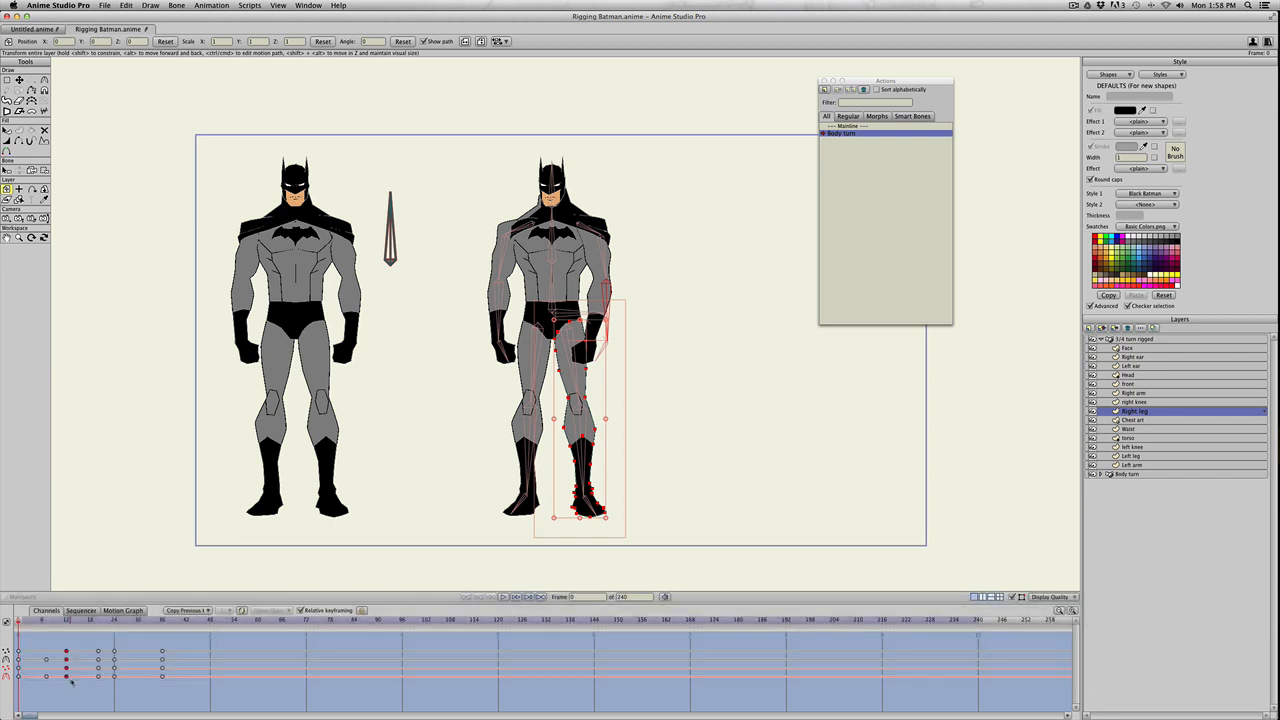
key(super+v)
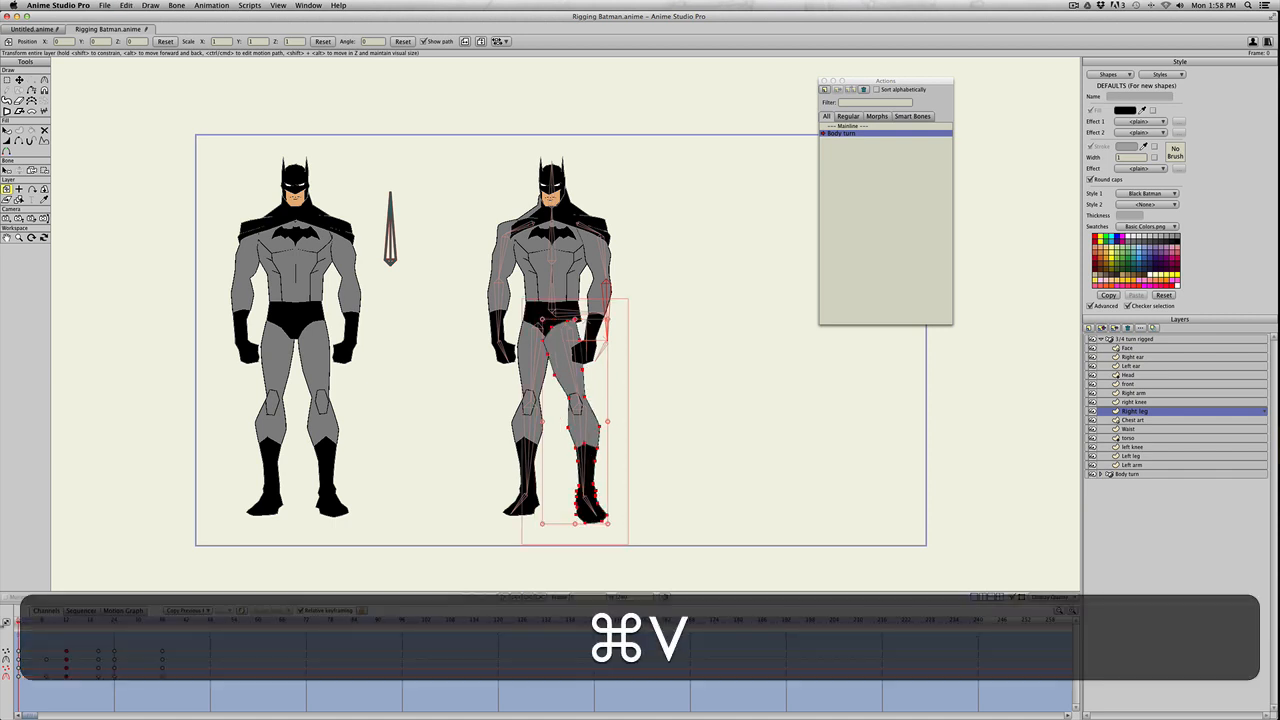
click(1124, 420)
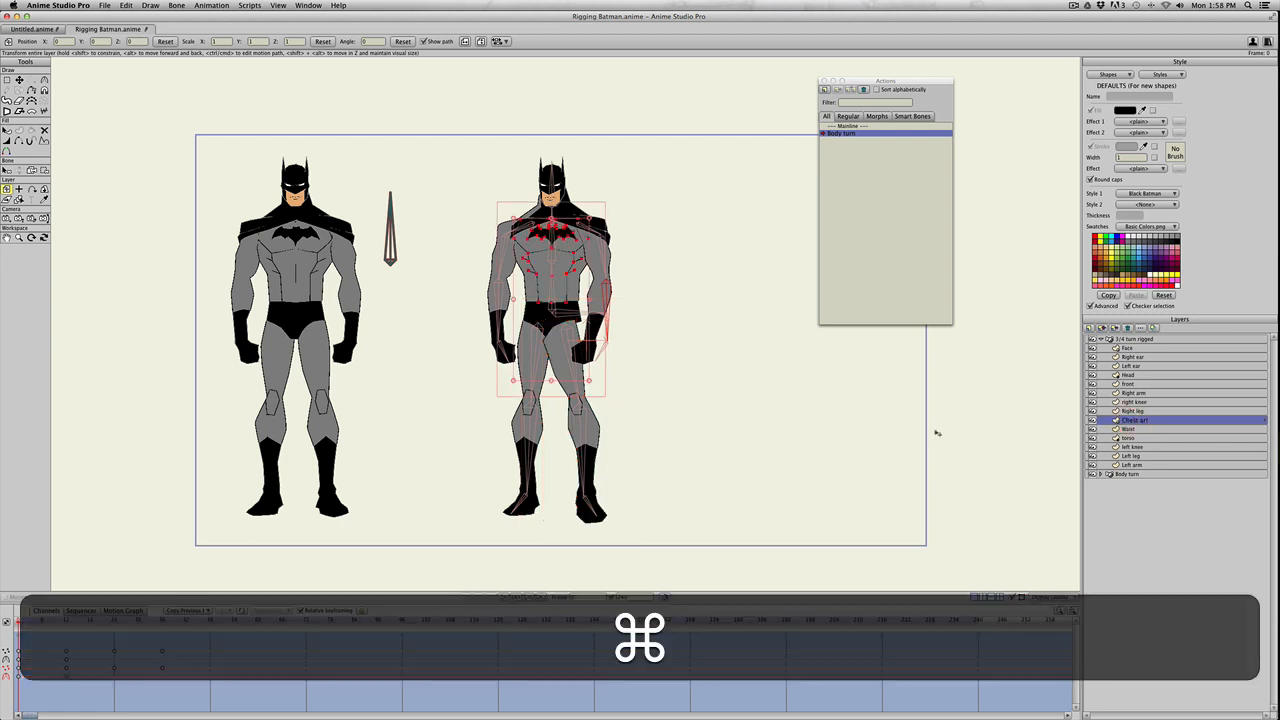
drag(87, 644, 60, 683)
key(super+v)
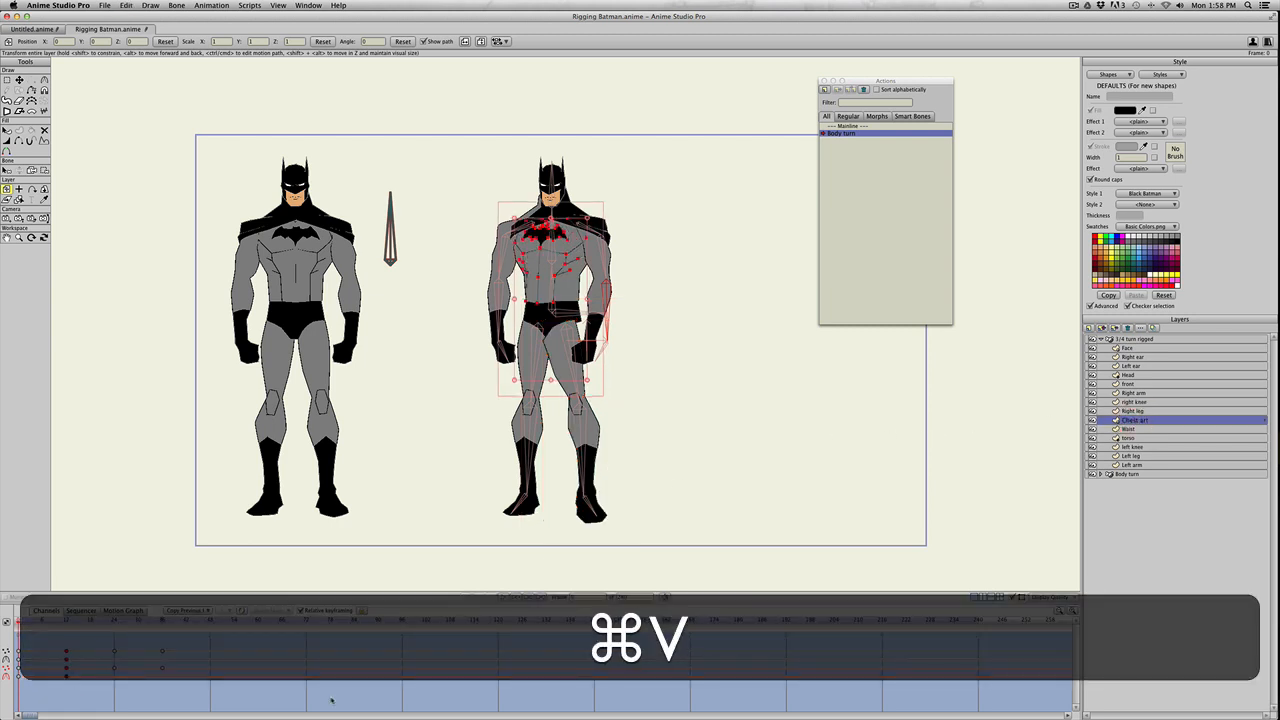
- Copy the frame 12 keyframes of the Waist layer and of the torso layer to frame 0, one layer at a time
click(1136, 429)
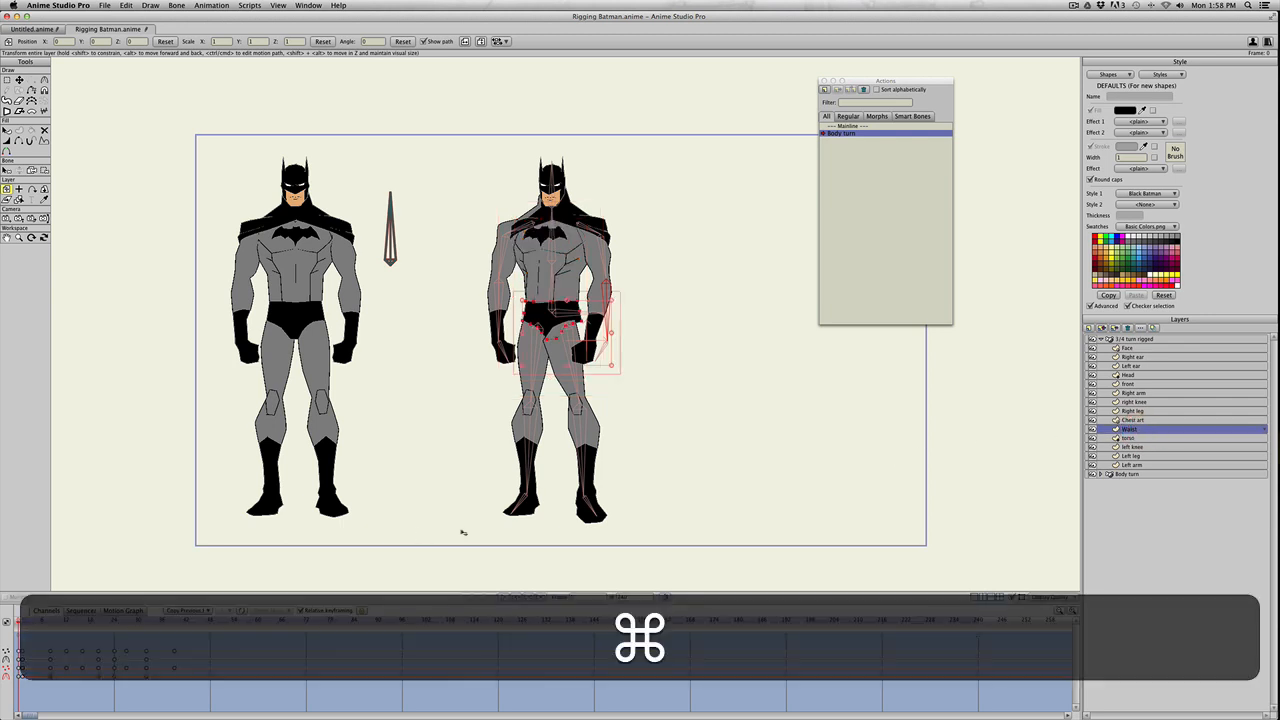
drag(74, 644, 62, 684)
key(super+c)
key(super+v)
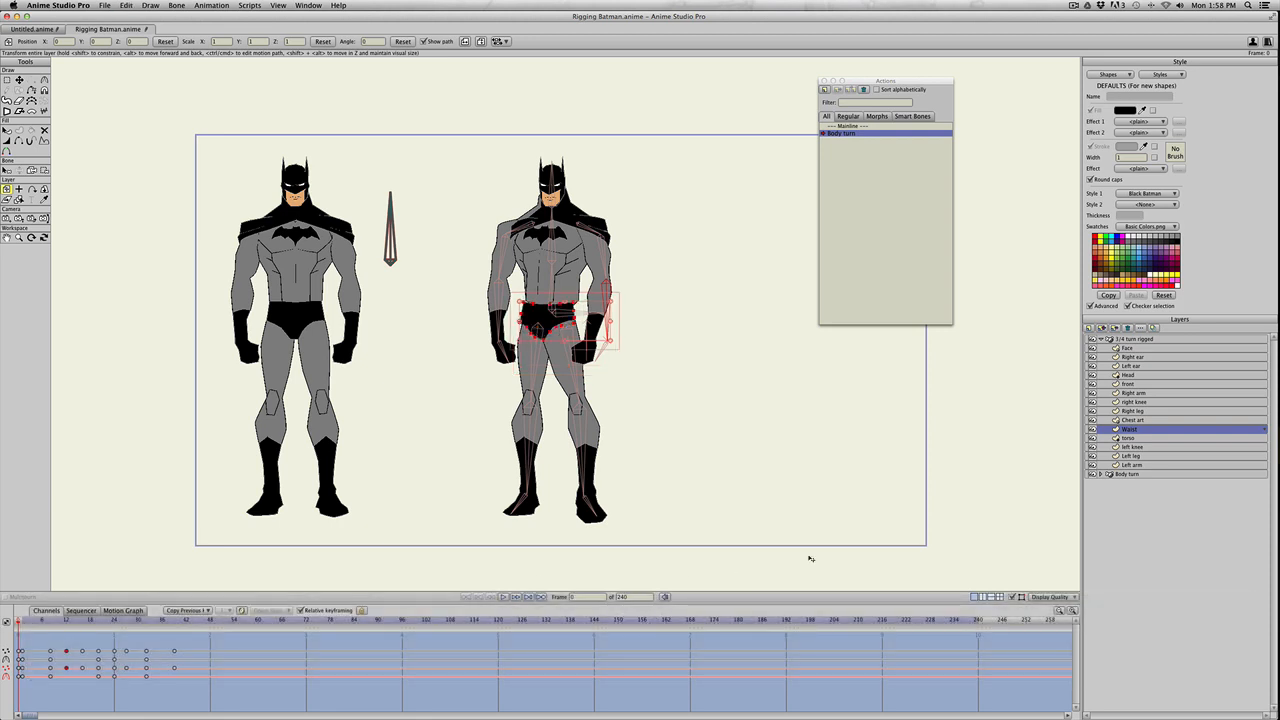
click(1128, 438)
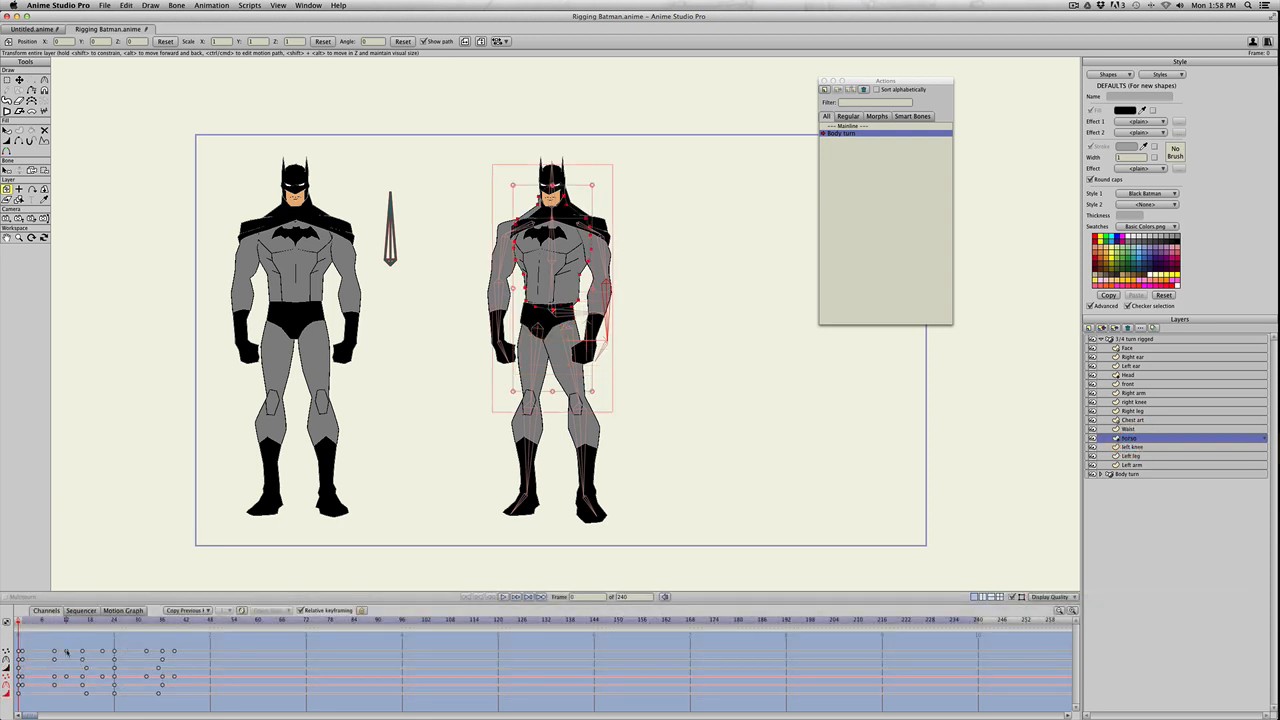
drag(72, 646, 66, 696)
key(super+v)
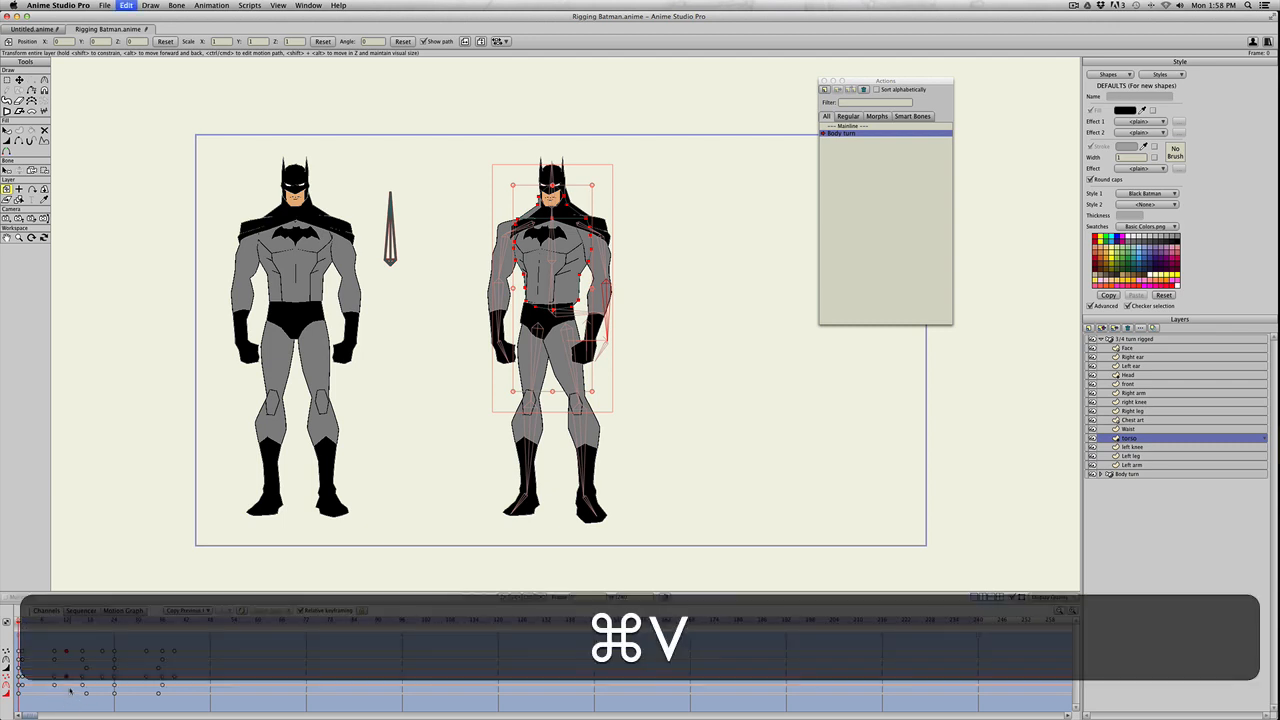
- Copy the frame 12 keyframes of the left knee layer and of the Left leg layer to frame 0, one layer at a time
click(1129, 447)
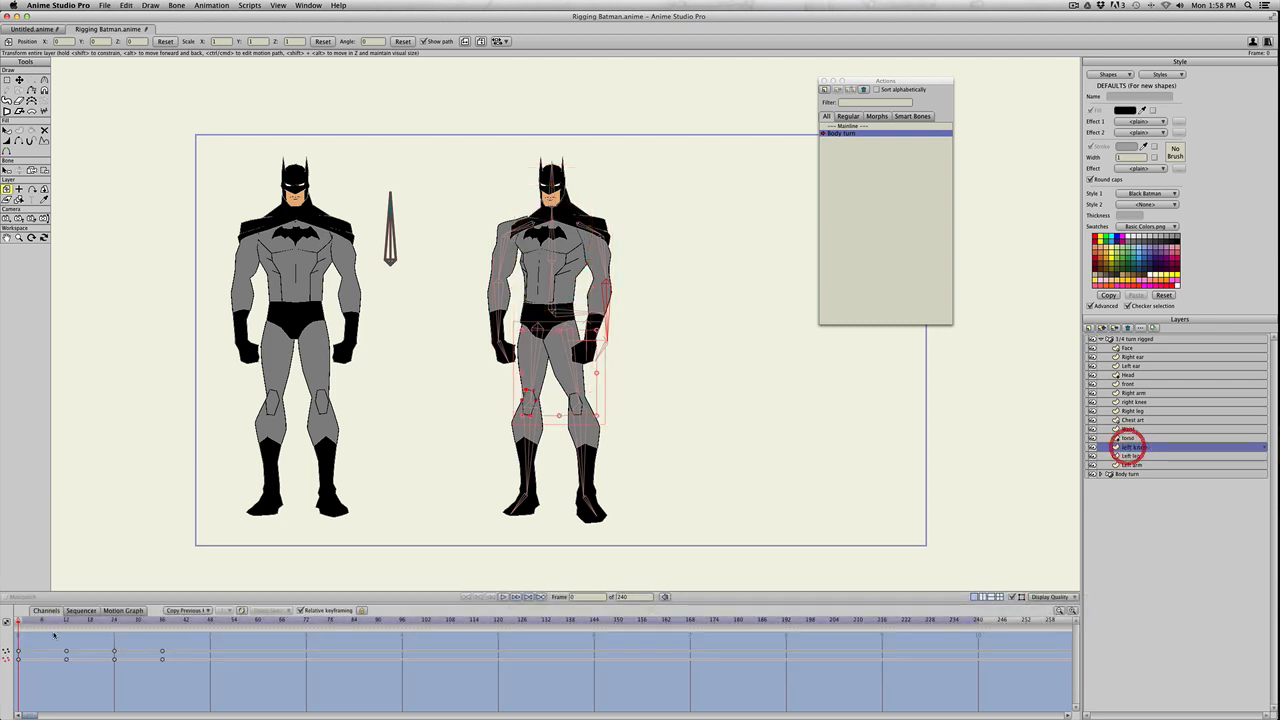
drag(73, 661, 63, 647)
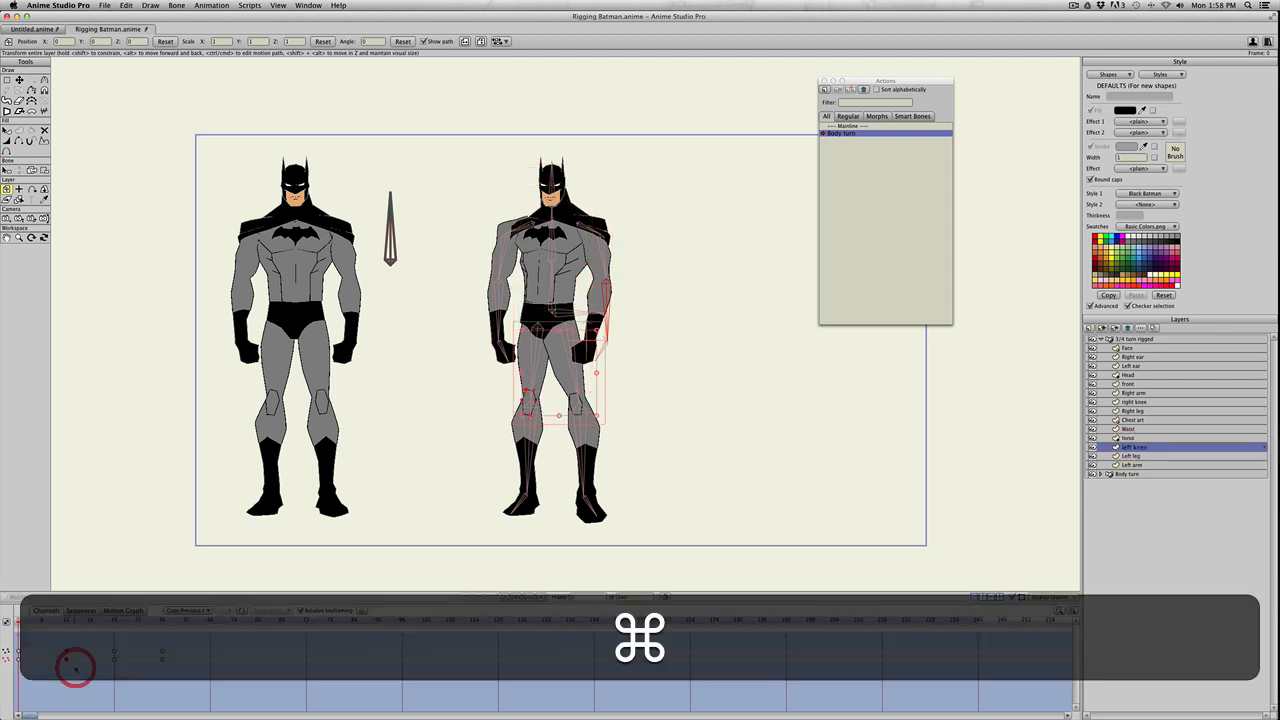
key(super+c)
key(super+v)
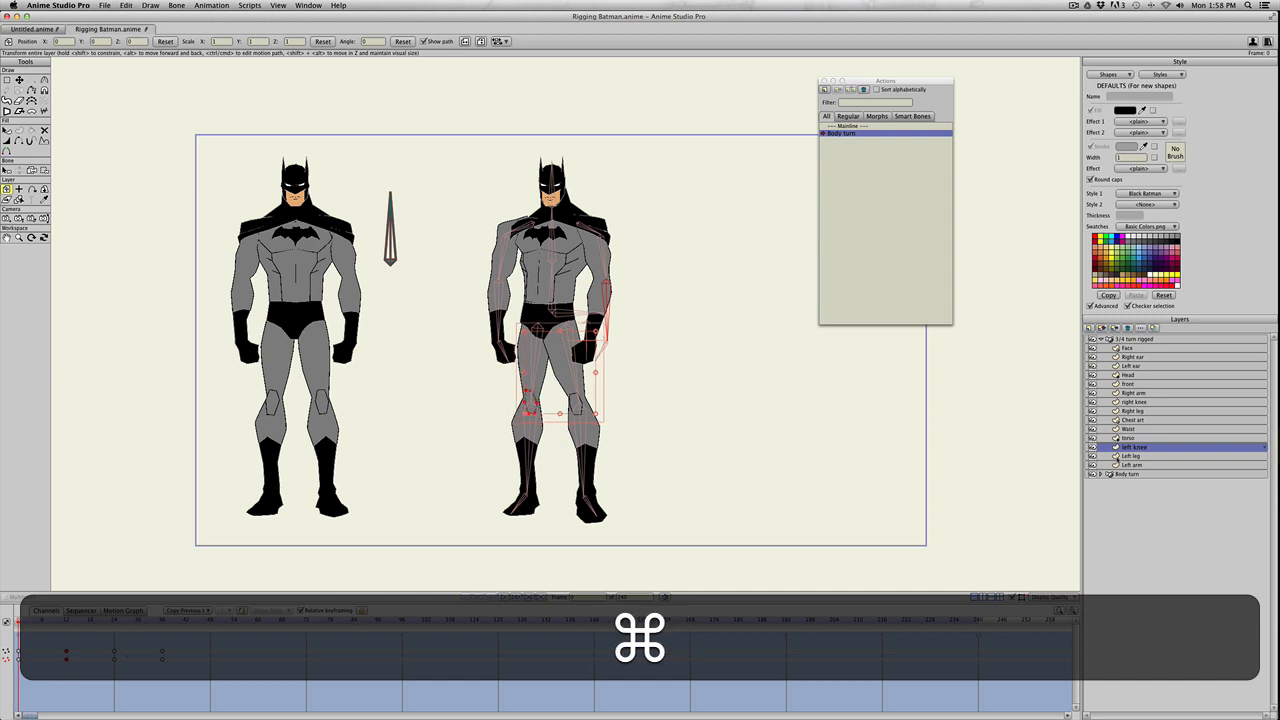
click(1122, 457)
drag(60, 640, 75, 692)
key(super+c)
key(super+v)
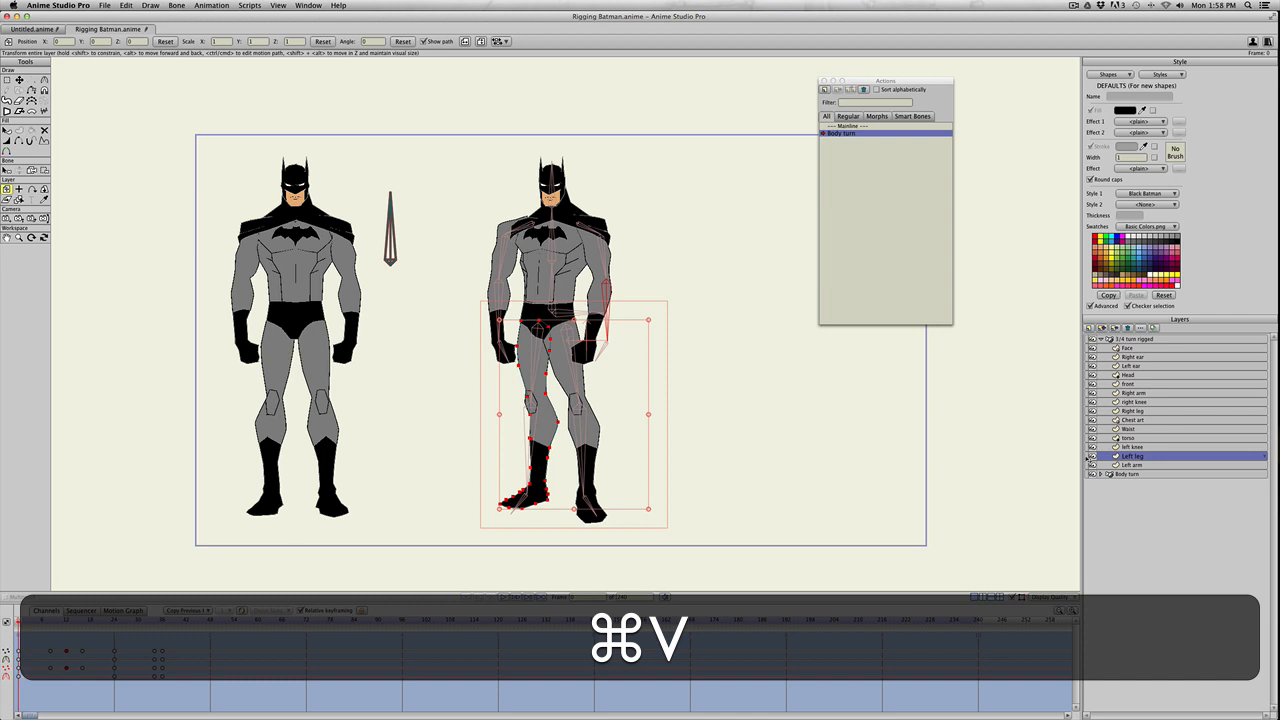
- Copy the Left arm layer's frame 12 keyframes in the Body turn action and paste them at frame 0
click(1125, 465)
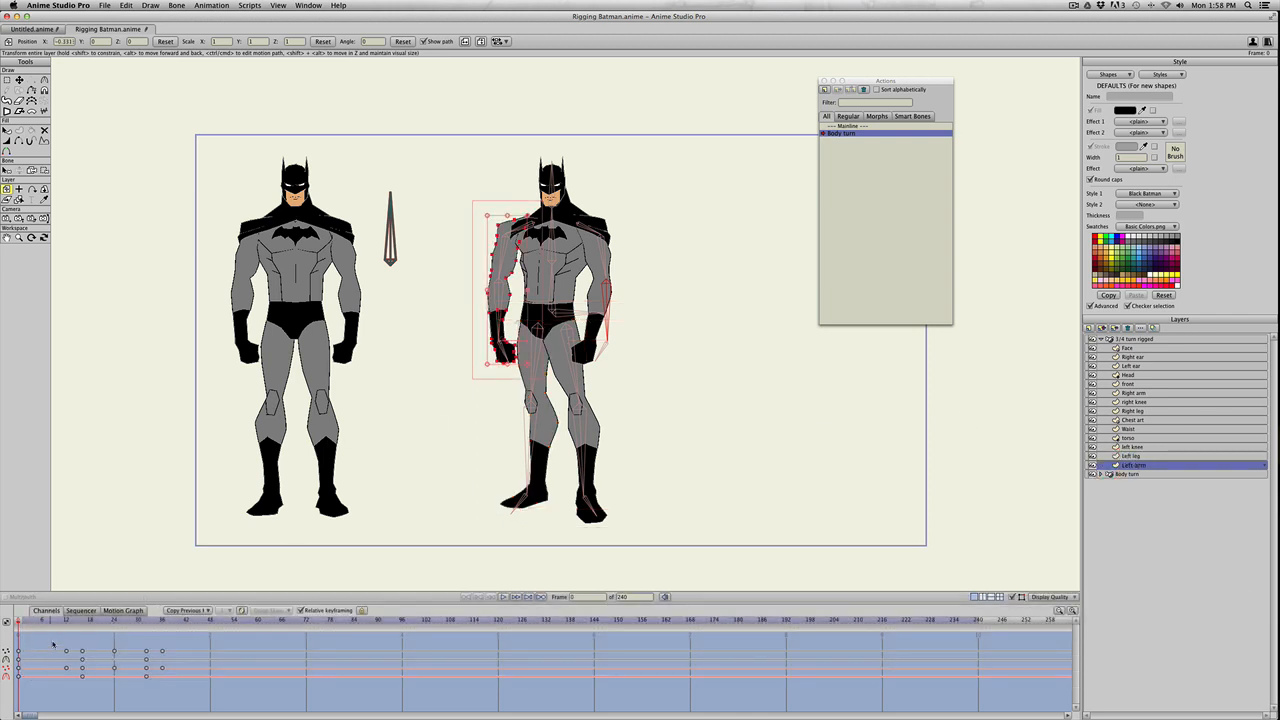
drag(53, 643, 78, 678)
key(super+c)
key(super+v)
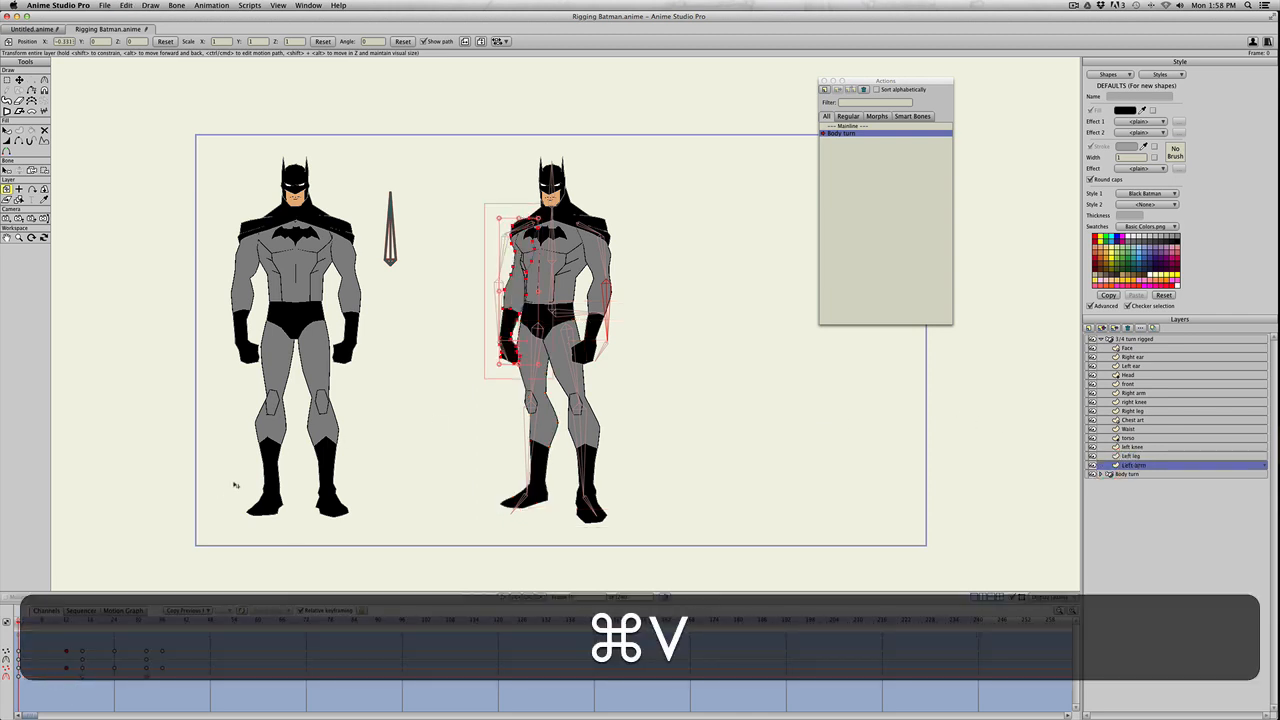
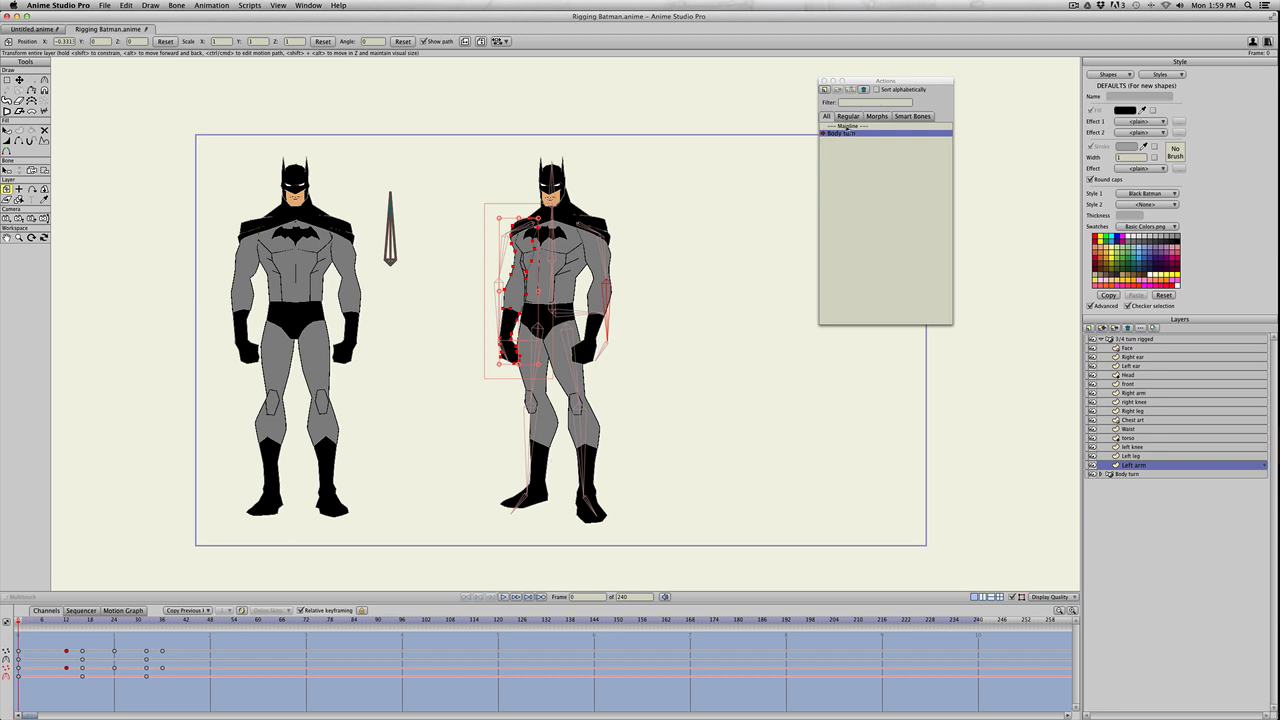
- Return to the Mainline and delete the Body turn bone beside the figure on the 3/4 turn rigged layer
click(846, 126)
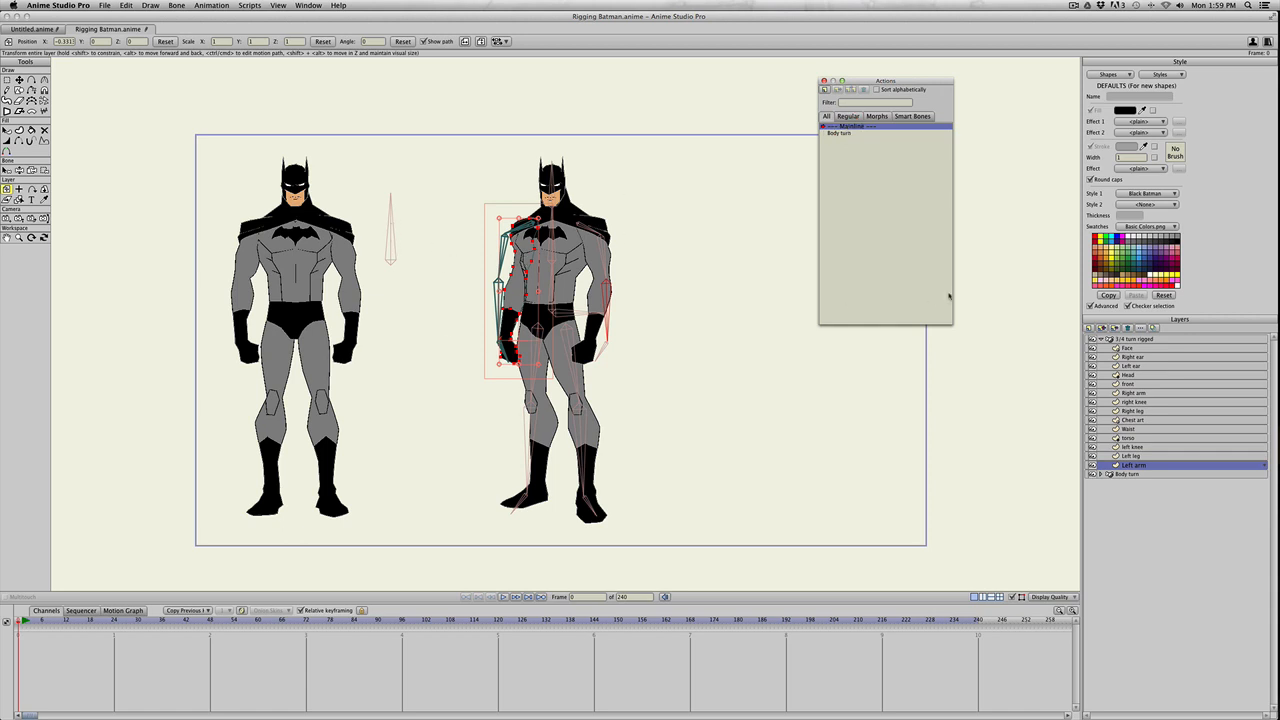
click(391, 253)
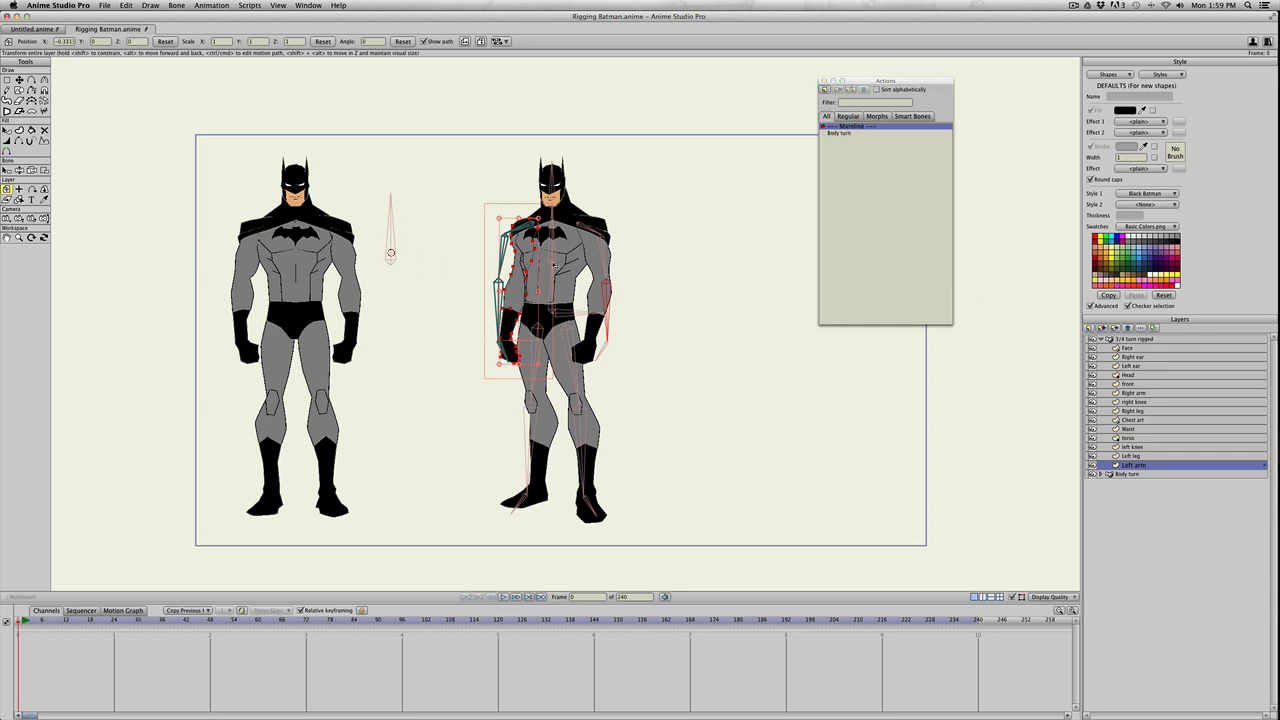
click(1135, 339)
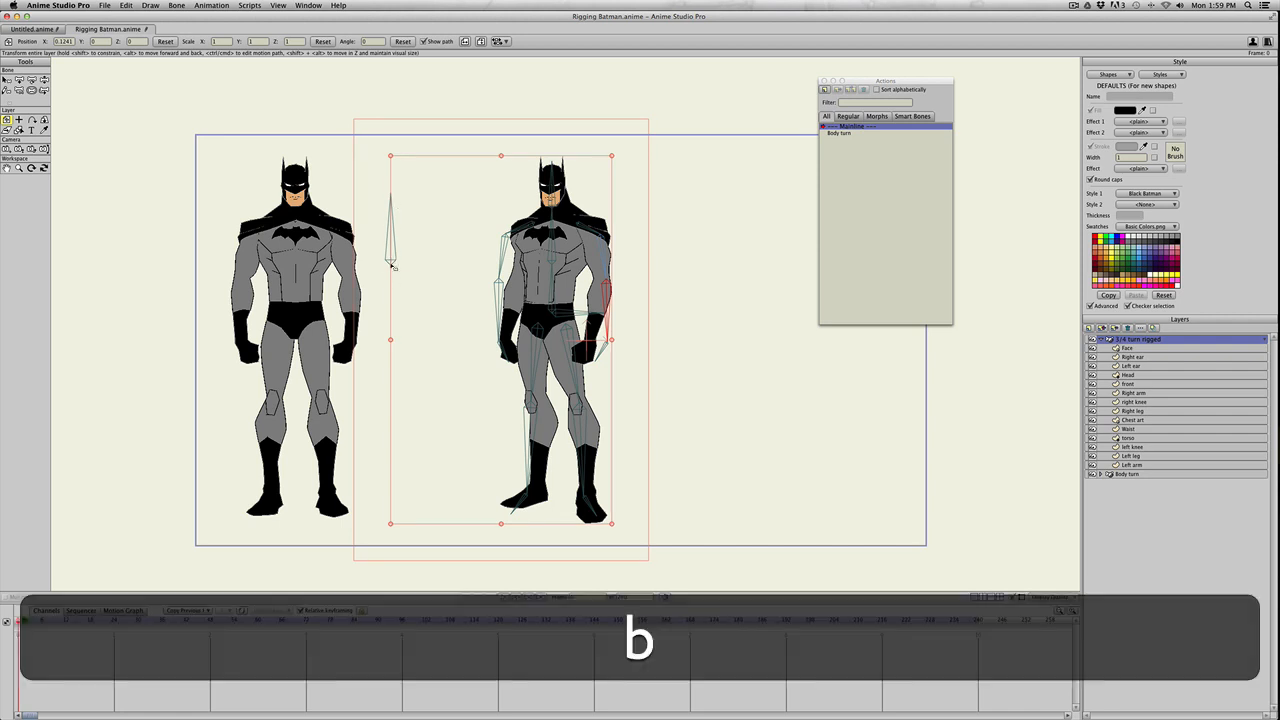
key(b)
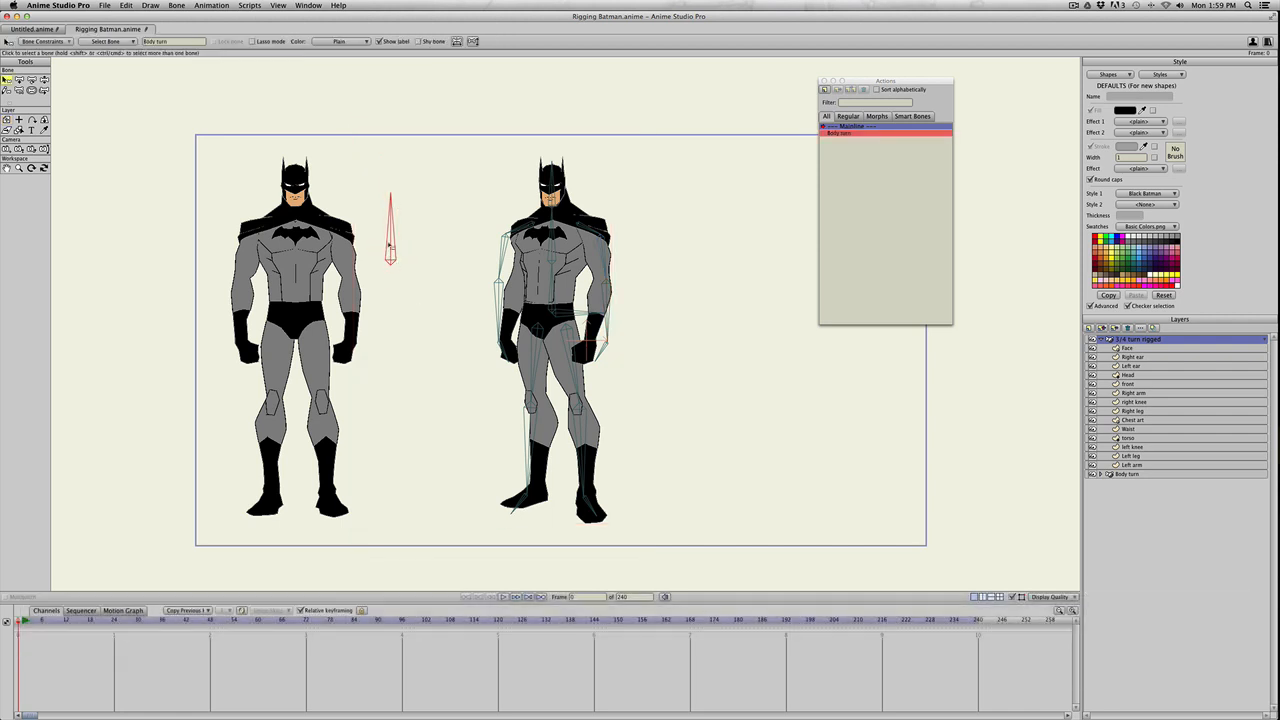
key(BackSpace)
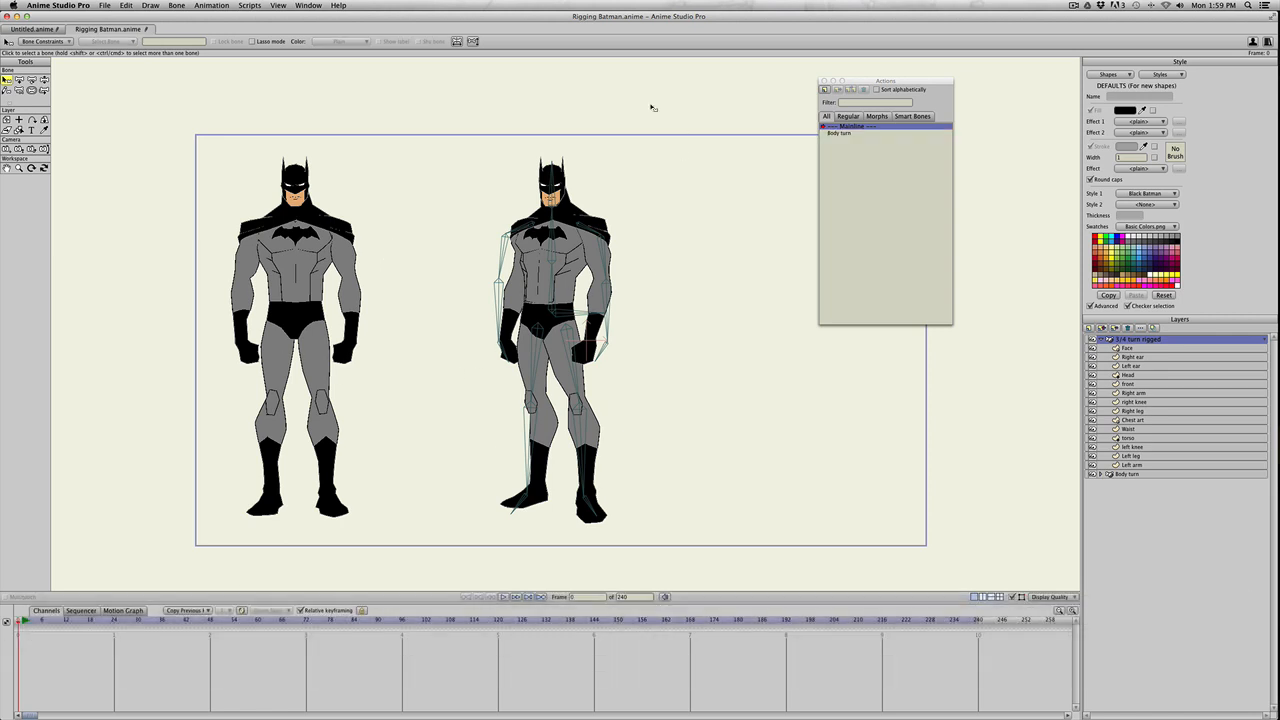
- Reposition the right upper arm, forearm and hand bones so they fit the three-quarter figure's right arm artwork
scroll(555, 231, up, 3)
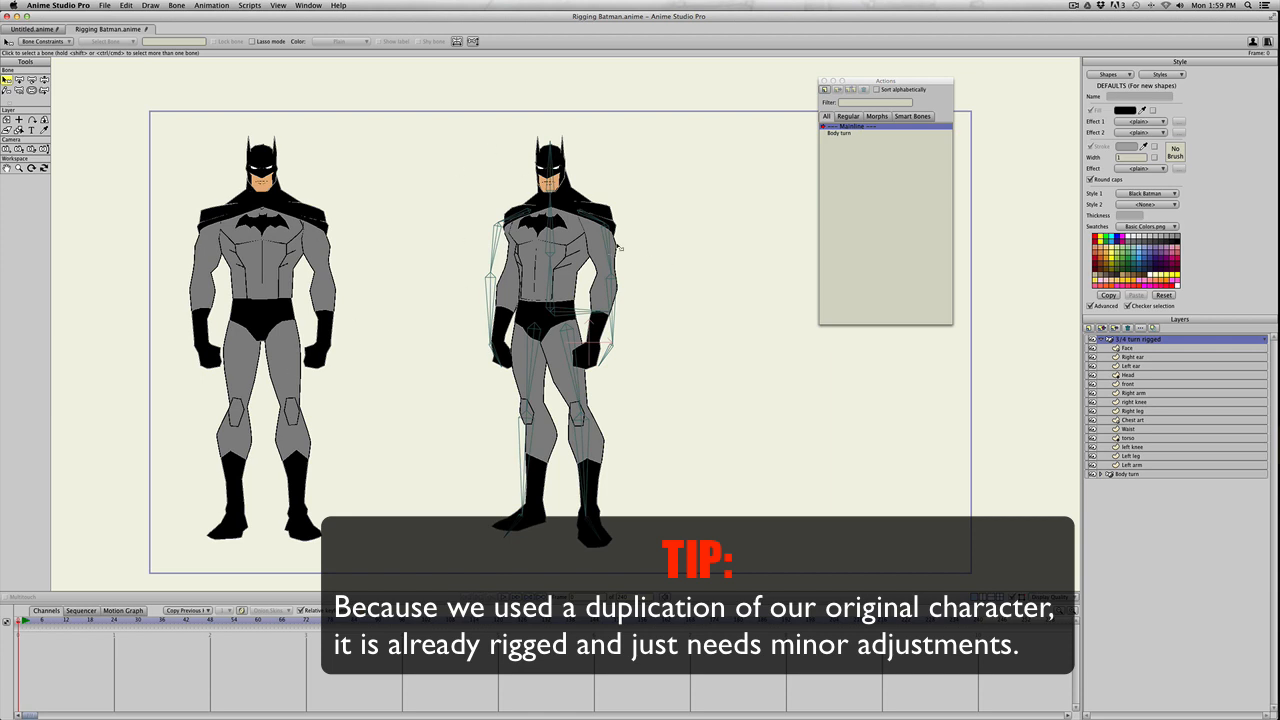
key(t)
mouse_move(601, 222)
mouse_down()
mouse_move(602, 246)
mouse_move(601, 232)
mouse_up()
click(602, 231)
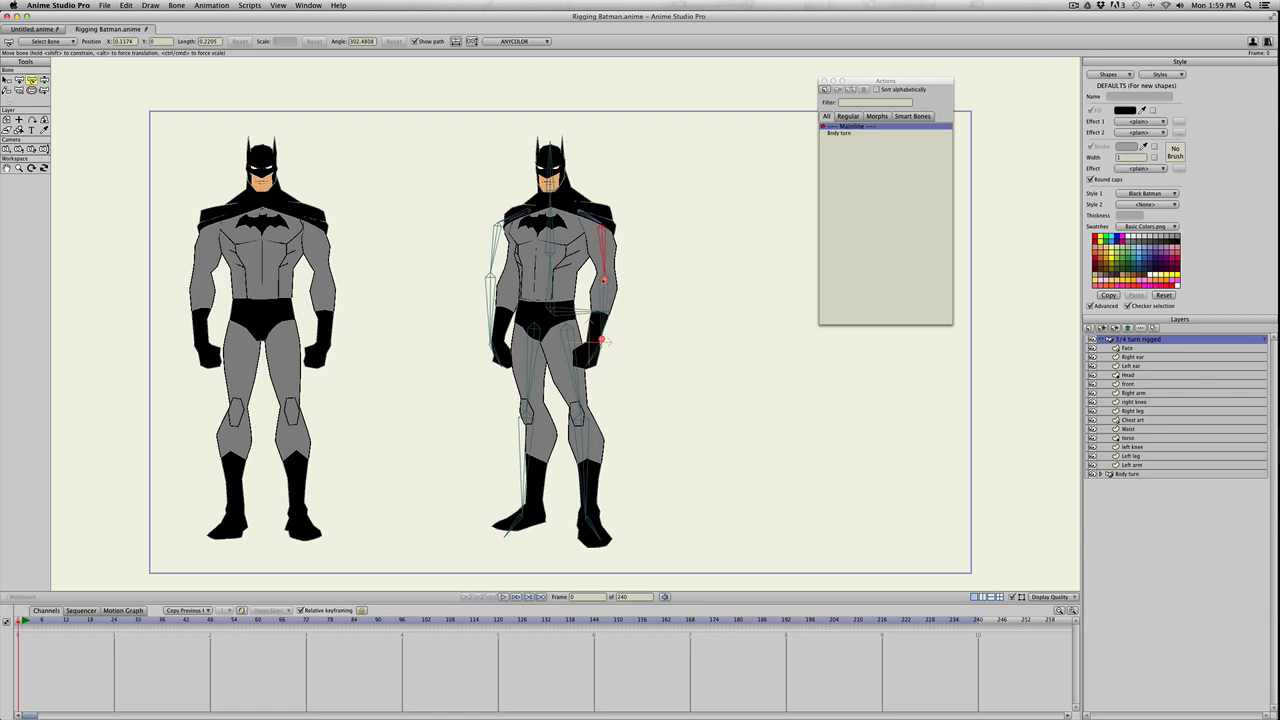
drag(602, 340, 587, 360)
click(597, 330)
- Move the left arm's bones from outside the body onto the three-quarter figure's left arm and hand
drag(501, 221, 500, 347)
click(501, 250)
click(515, 278)
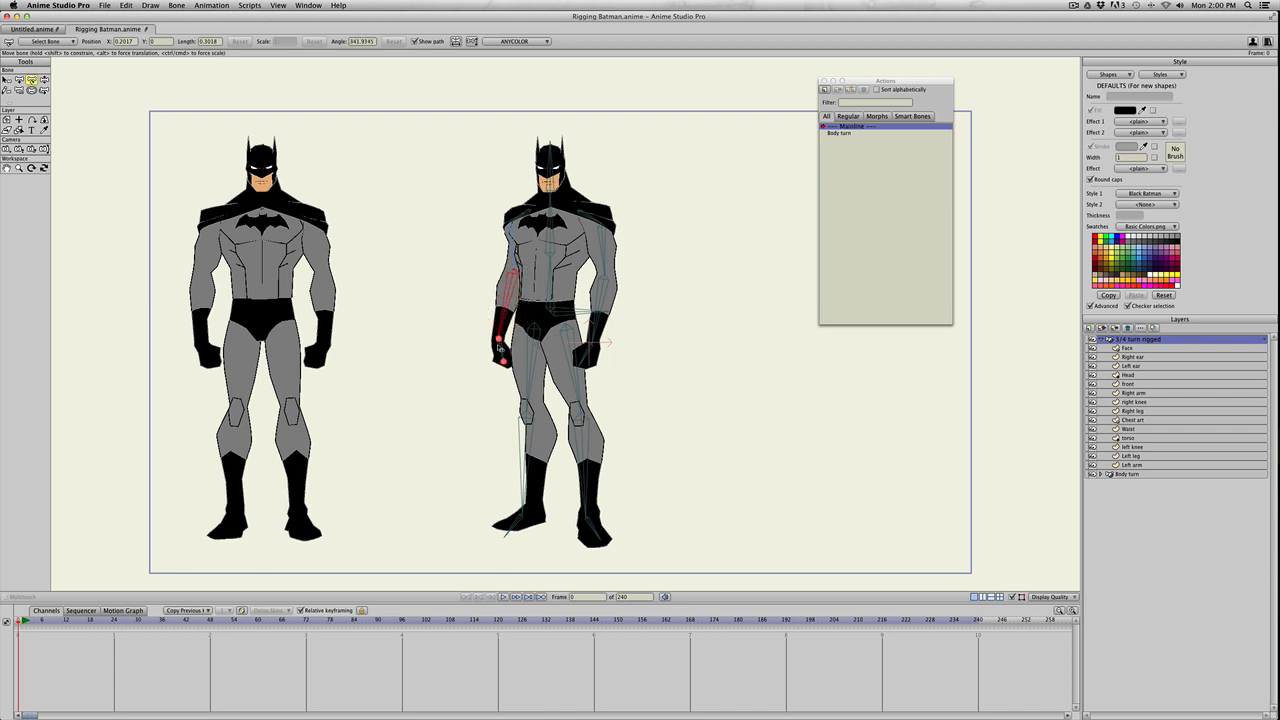
click(530, 365)
- Align the right thigh, shin and foot bones with the three-quarter figure's right leg, knee and foot
drag(567, 330, 560, 329)
drag(563, 373, 581, 405)
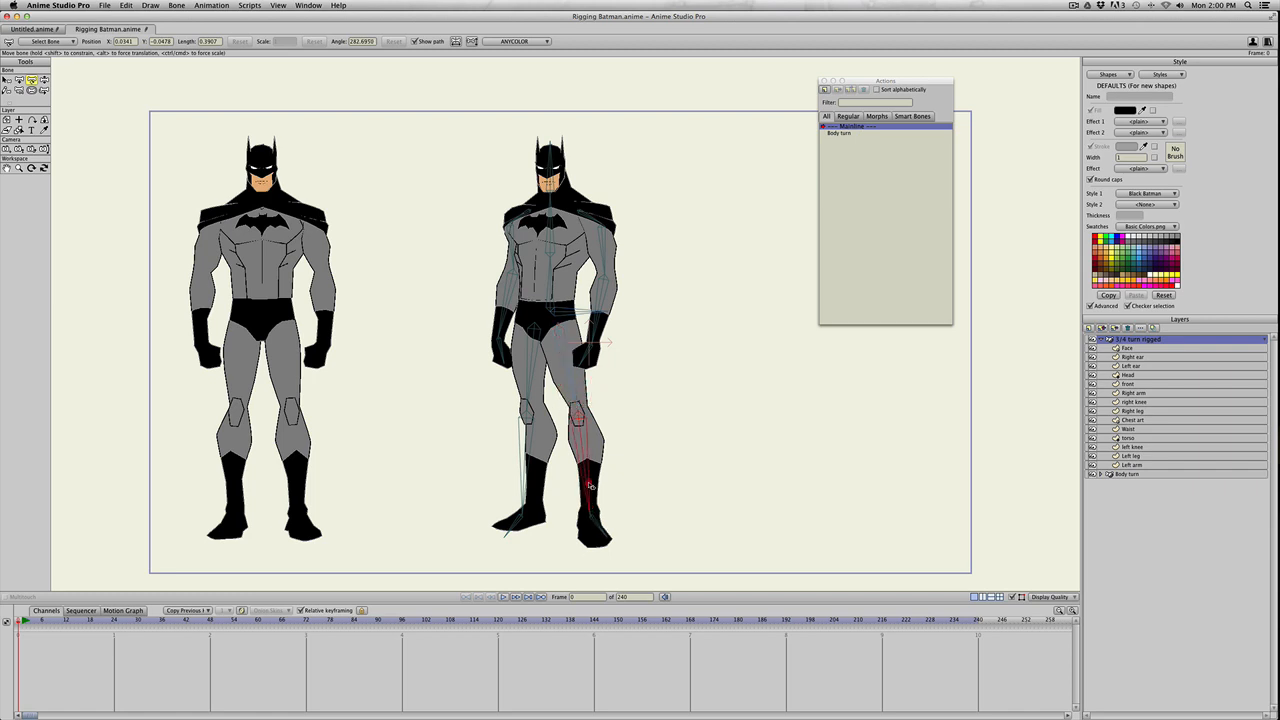
click(592, 527)
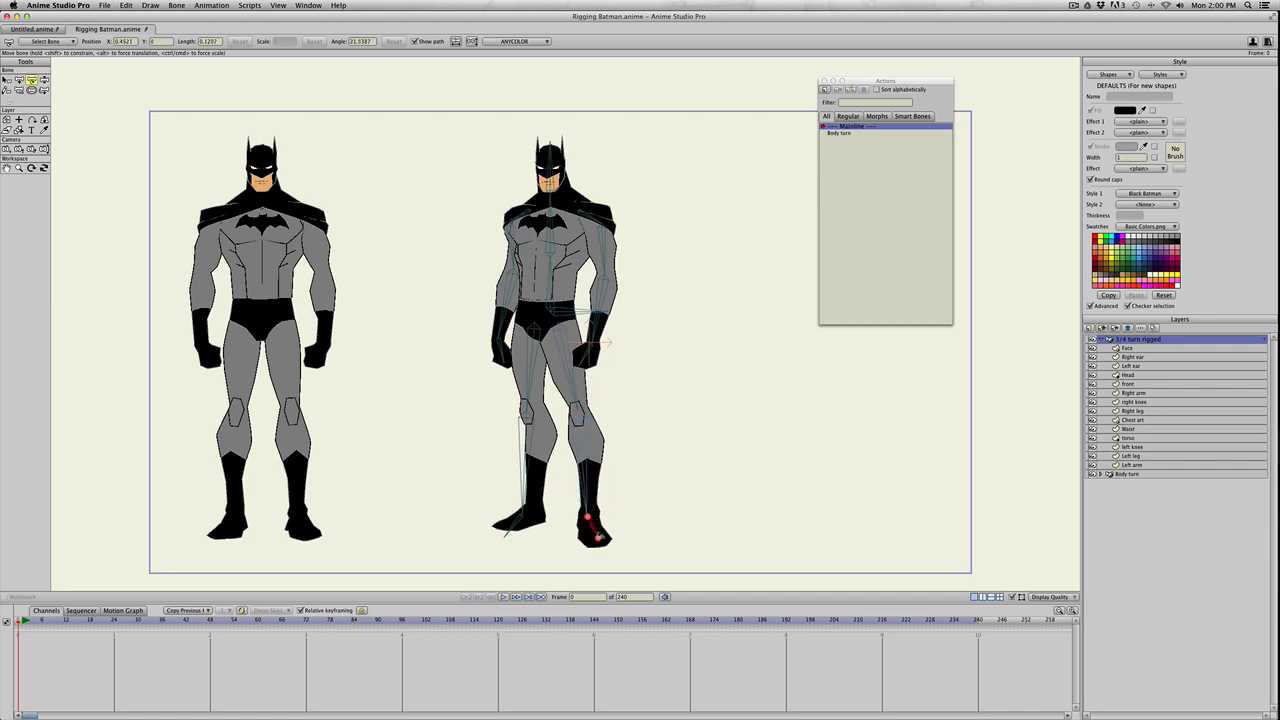
click(598, 540)
- Align the left thigh, shin and foot bones with the three-quarter figure's left leg, ending at the toe
click(524, 437)
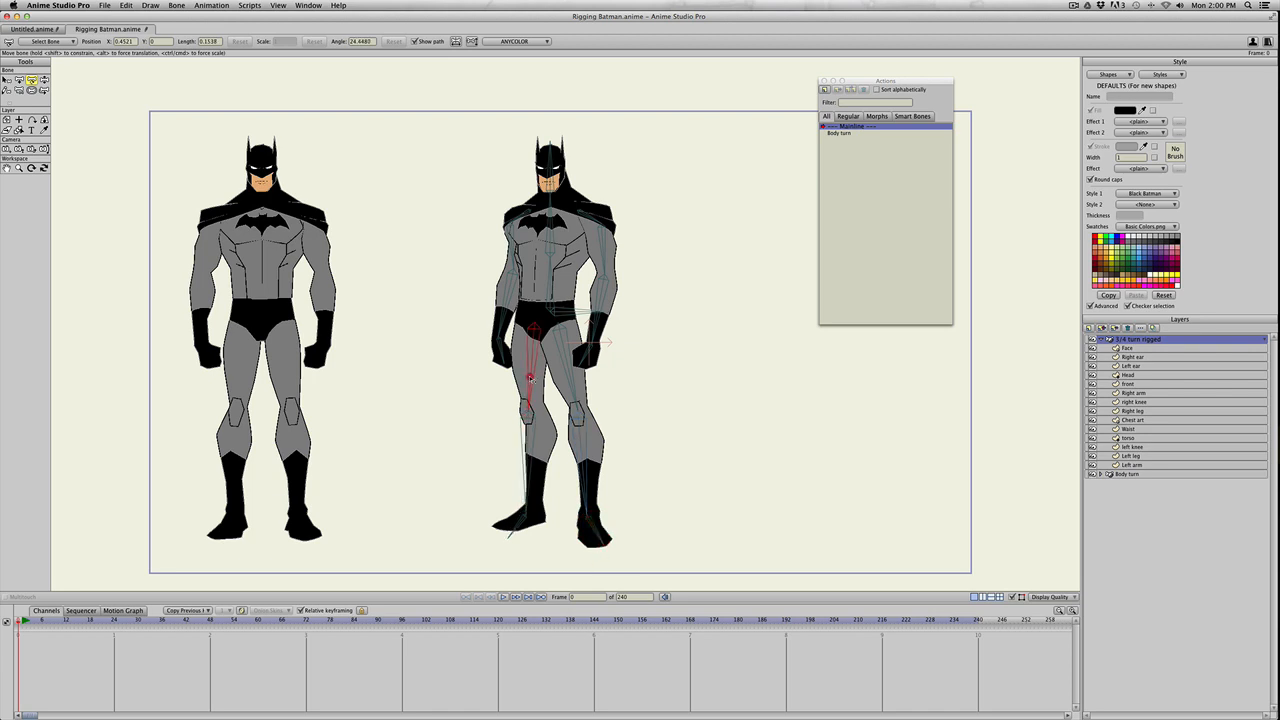
click(530, 380)
drag(529, 381, 531, 382)
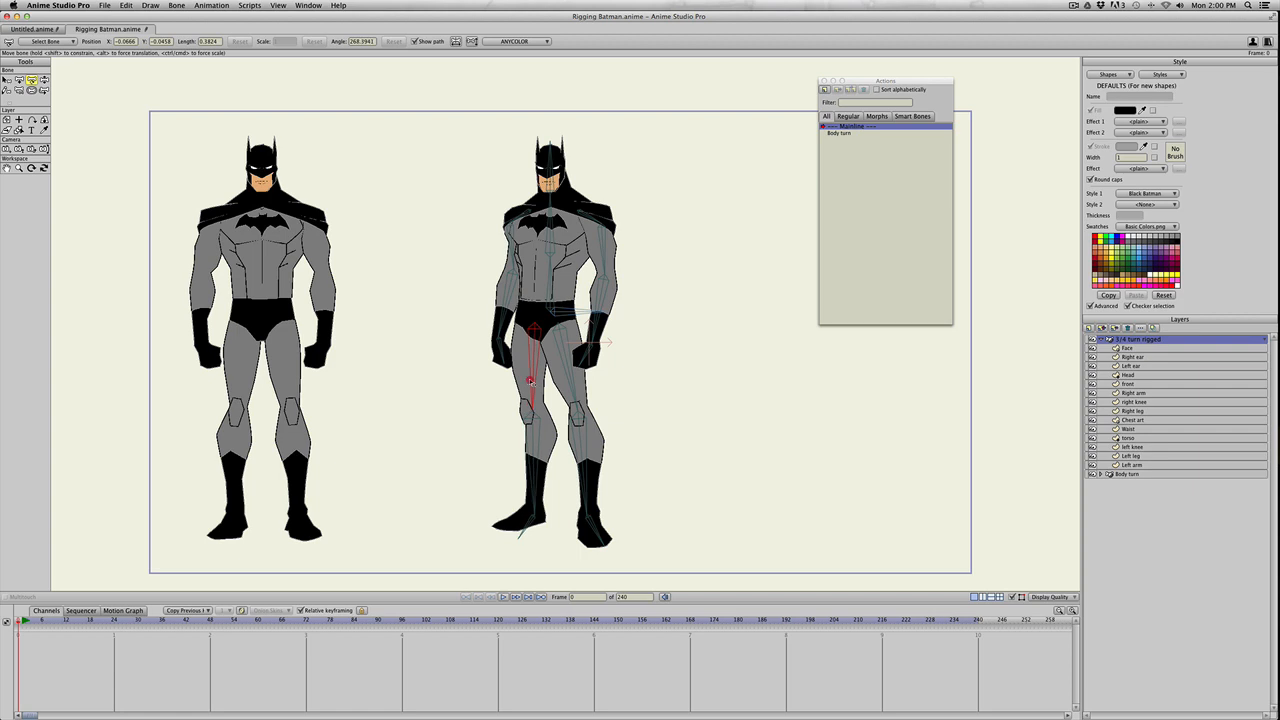
click(513, 523)
click(508, 526)
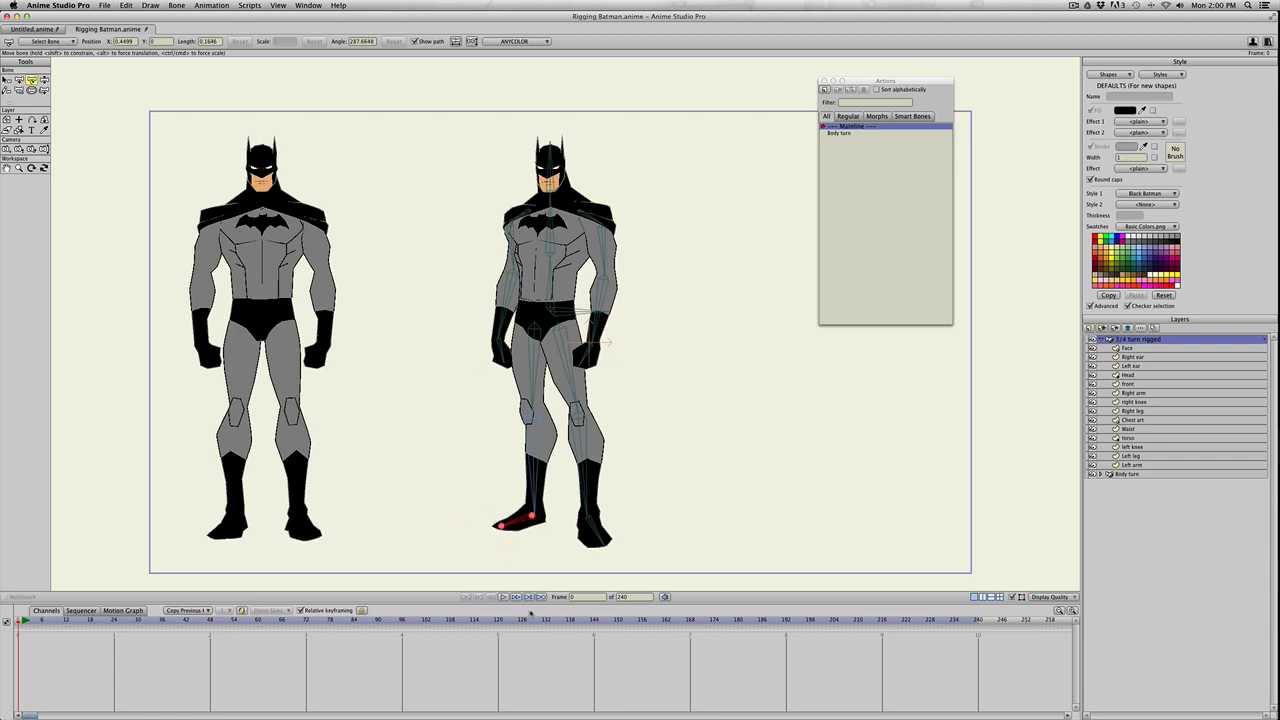
click(540, 241)
- Test the rig by bending both arms and tilting the head and body, and undo all the test poses
key(z)
drag(500, 332, 477, 240)
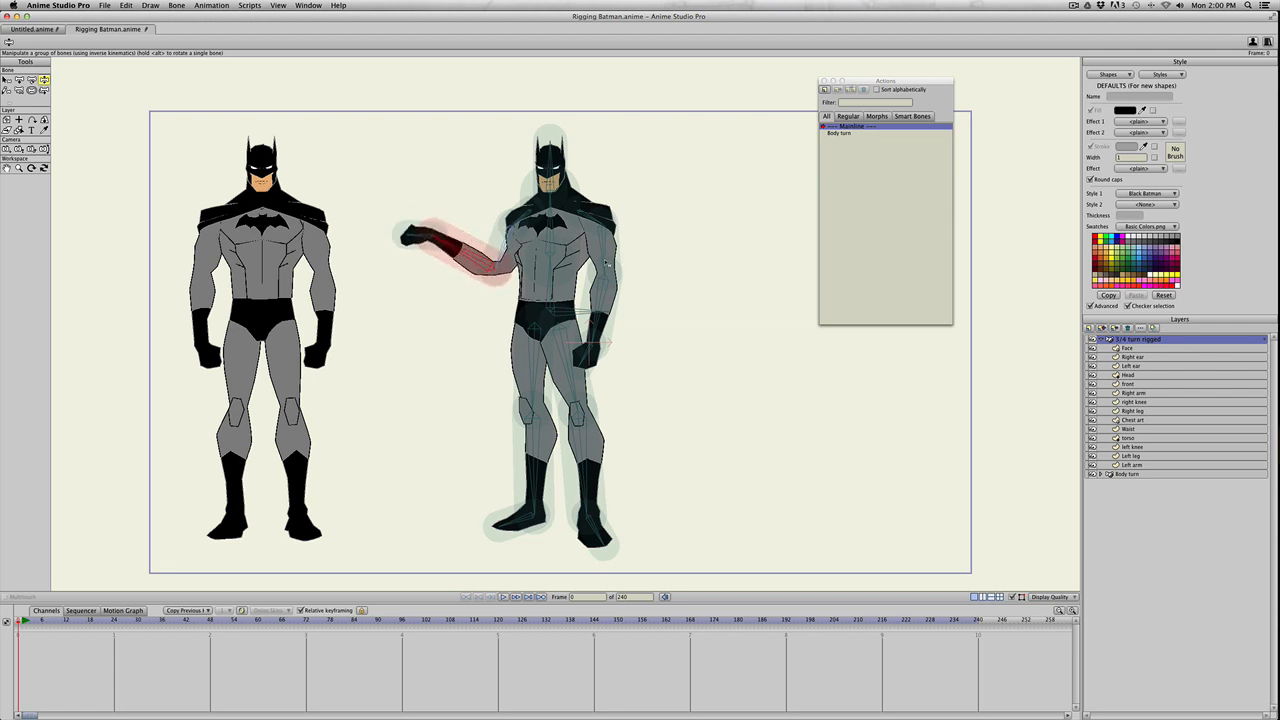
drag(607, 265, 552, 232)
mouse_move(540, 162)
mouse_down()
mouse_move(527, 162)
mouse_move(555, 150)
mouse_up()
drag(595, 330, 613, 318)
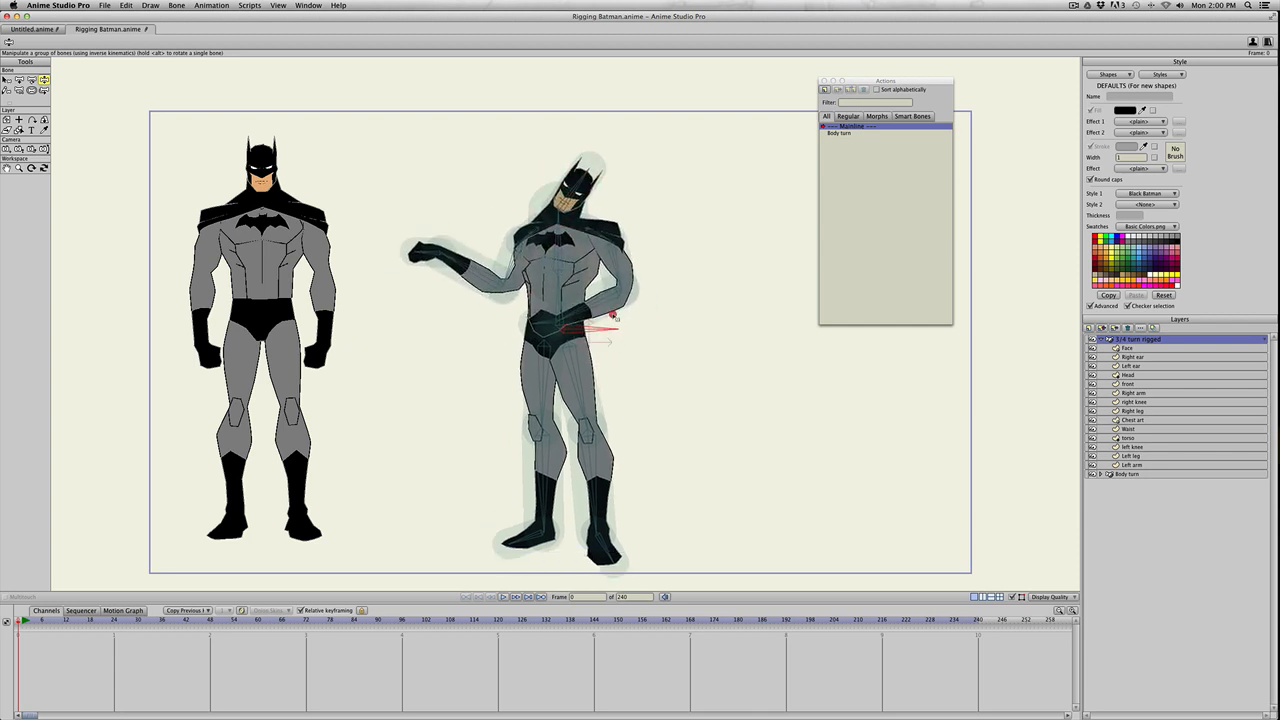
key(super+z)
key(super+z)
key(super+z)
key(super+z)
key(super+z)
- Test the leg bones by raising the left leg and shifting the right one, and restore the standing pose
drag(526, 438, 528, 381)
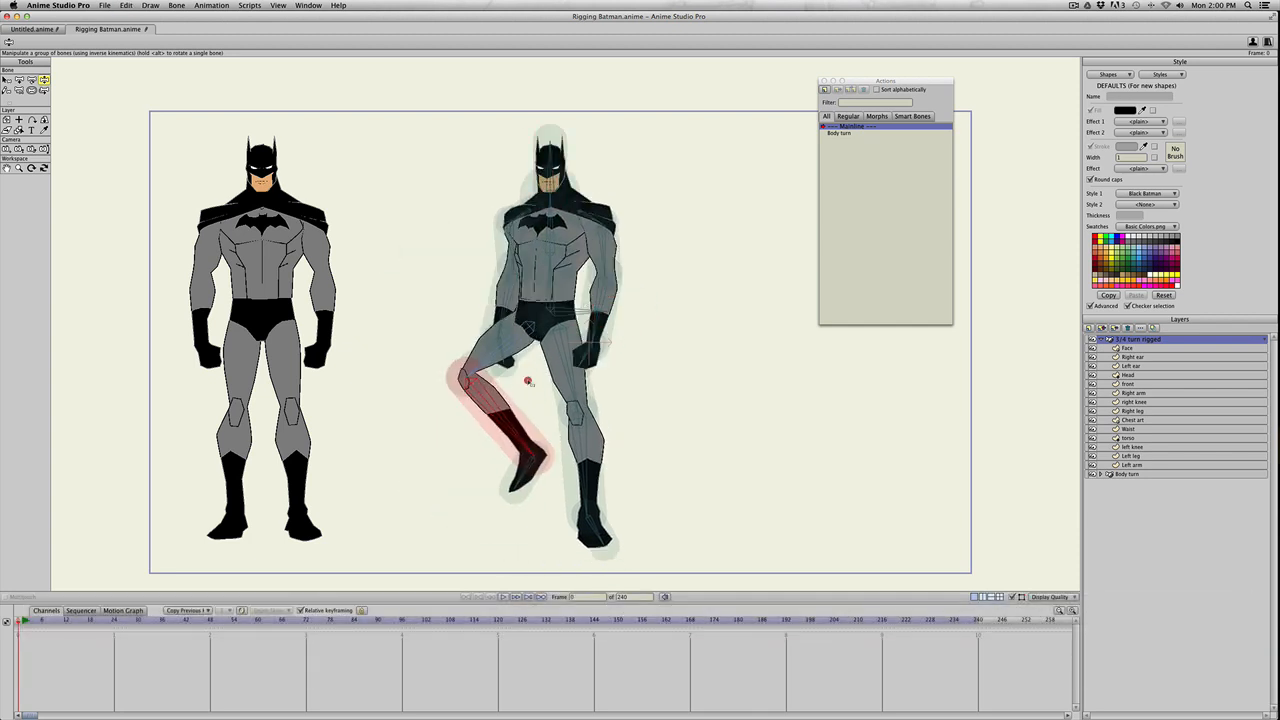
mouse_move(600, 460)
mouse_down()
mouse_move(522, 440)
mouse_move(624, 365)
mouse_move(620, 460)
mouse_move(589, 462)
mouse_up()
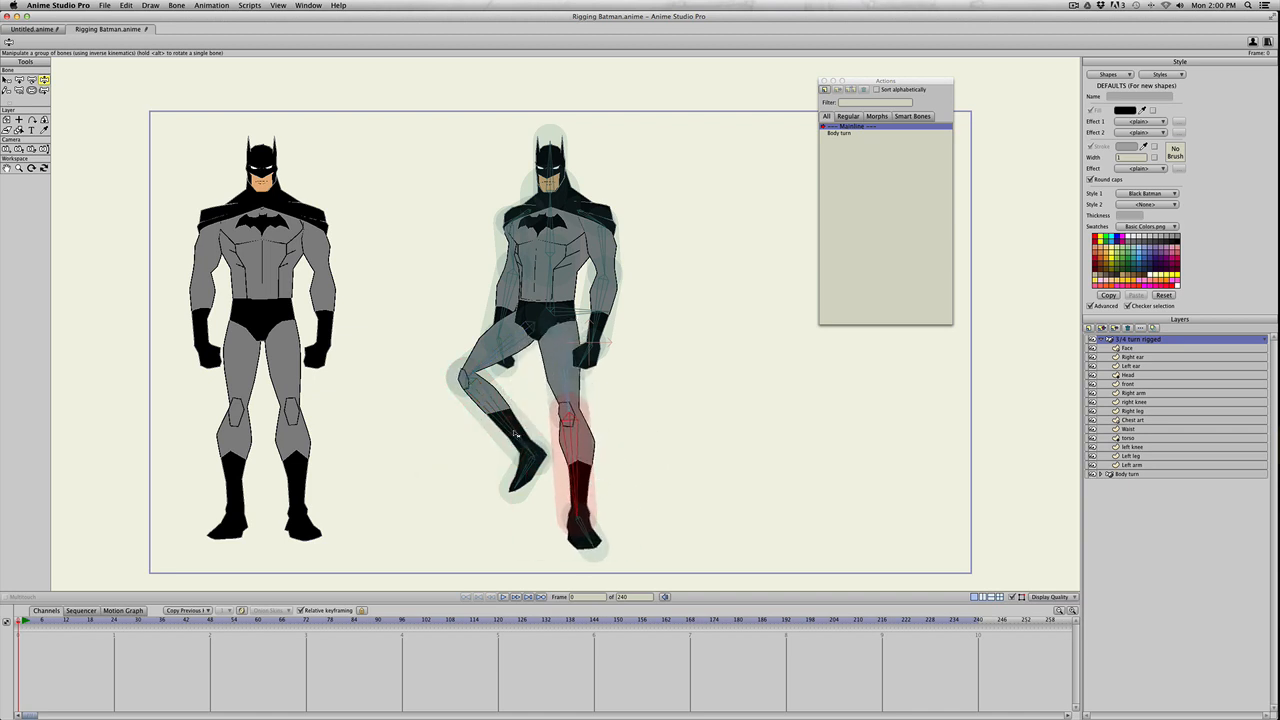
drag(515, 433, 510, 476)
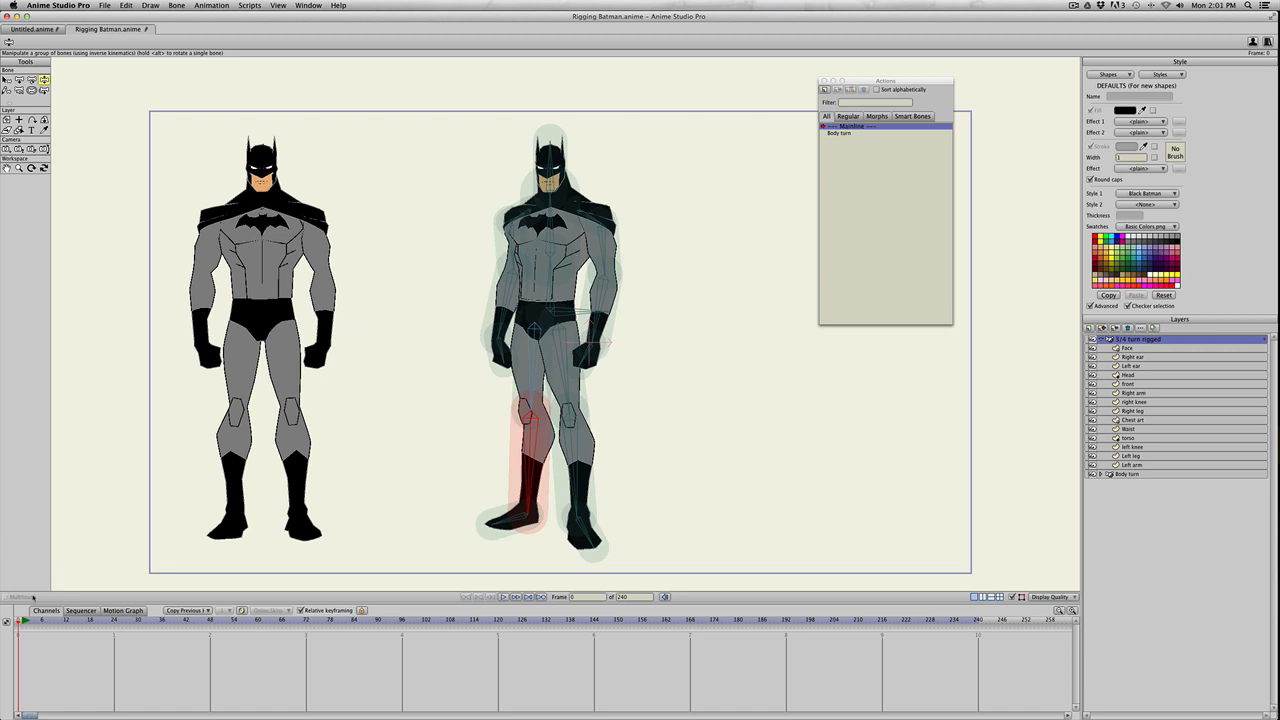
drag(510, 476, 520, 480)
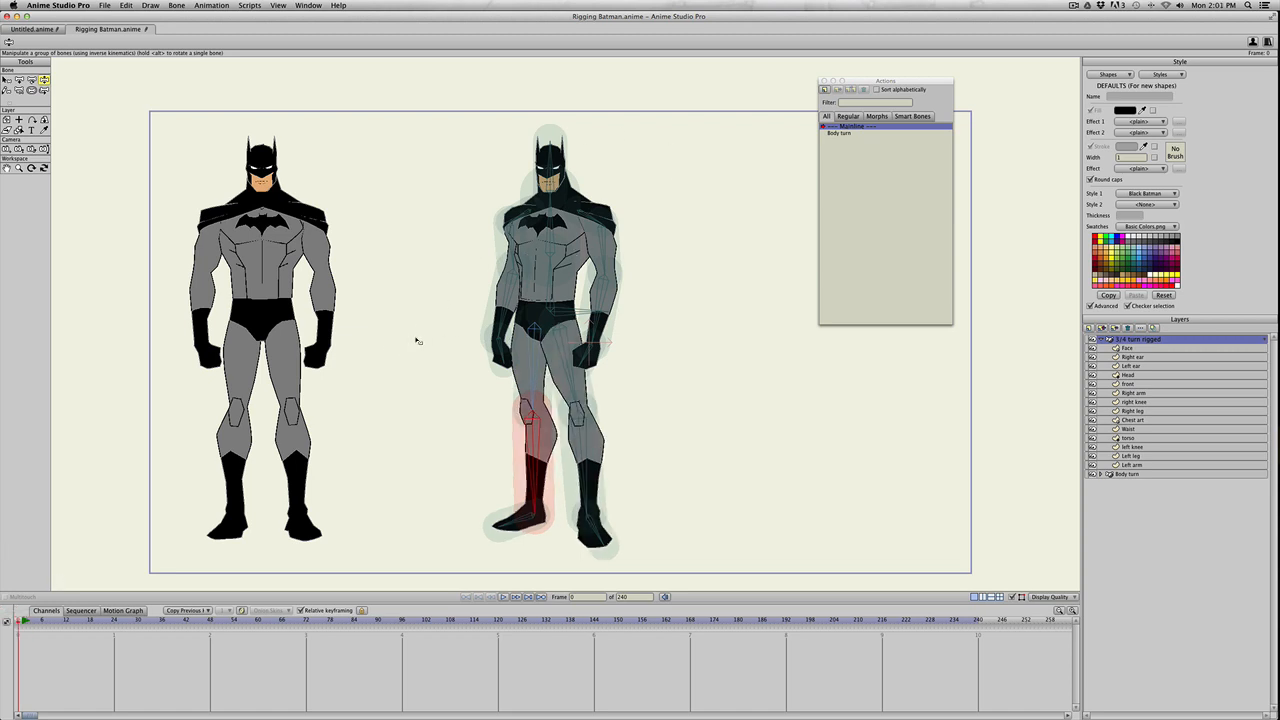
- Collapse the 3/4 turn rigged group, duplicate the Body turn layer and name the copy "side view"
click(1103, 340)
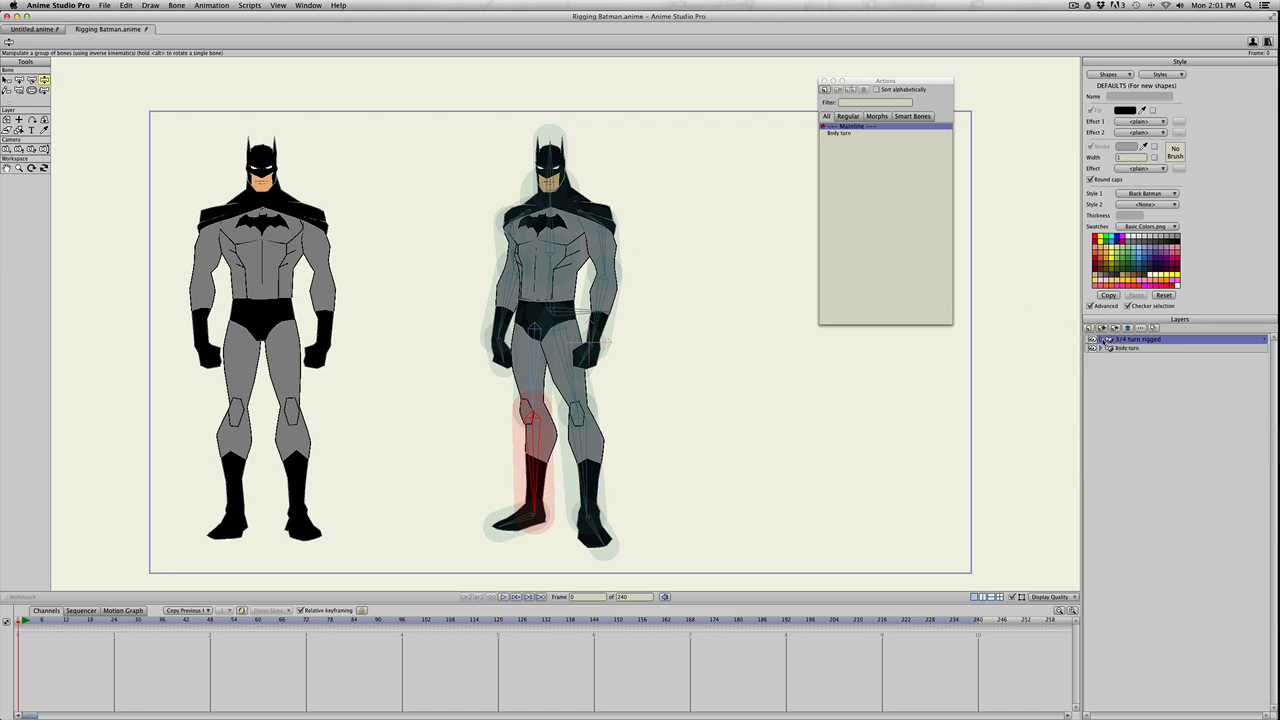
click(1127, 348)
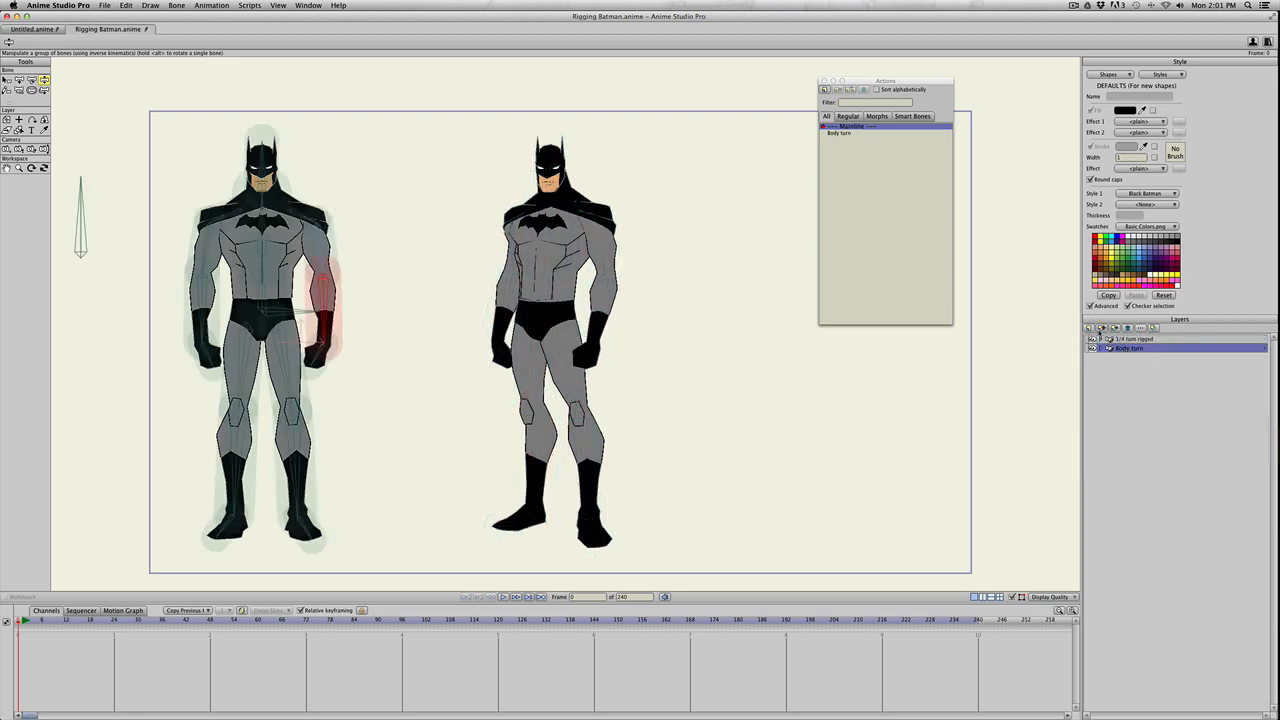
click(1103, 329)
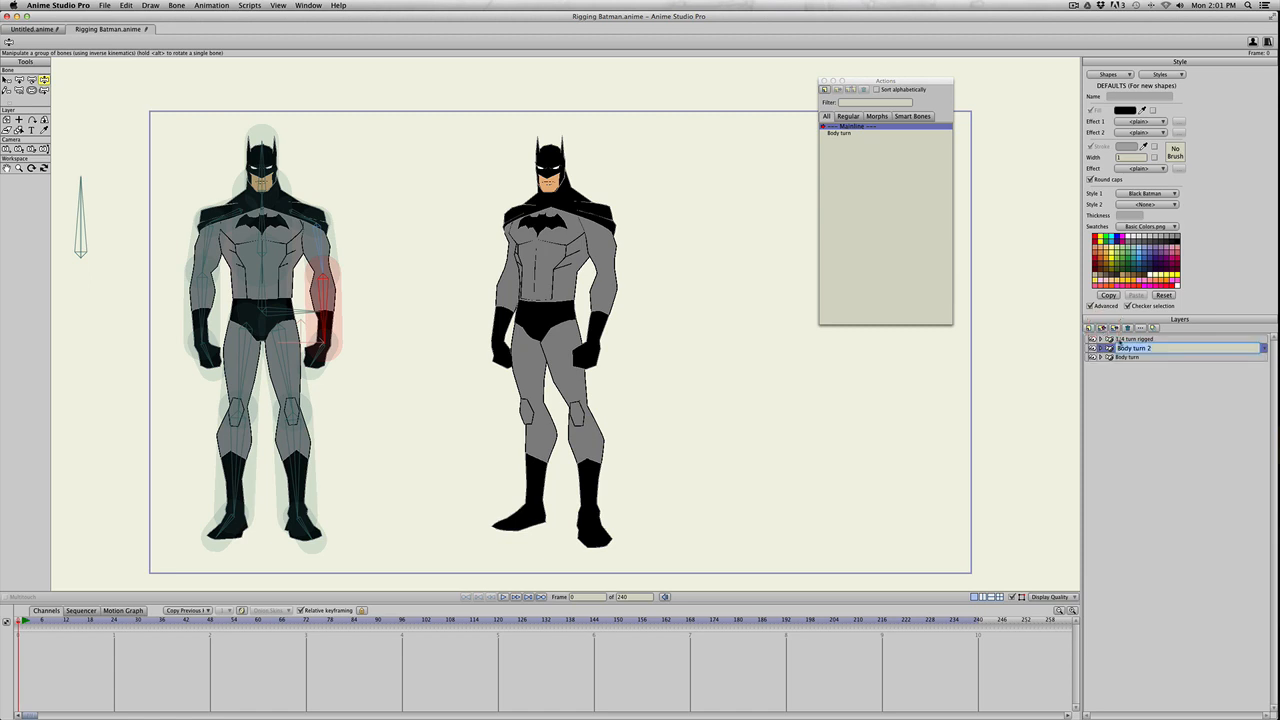
text(side view)
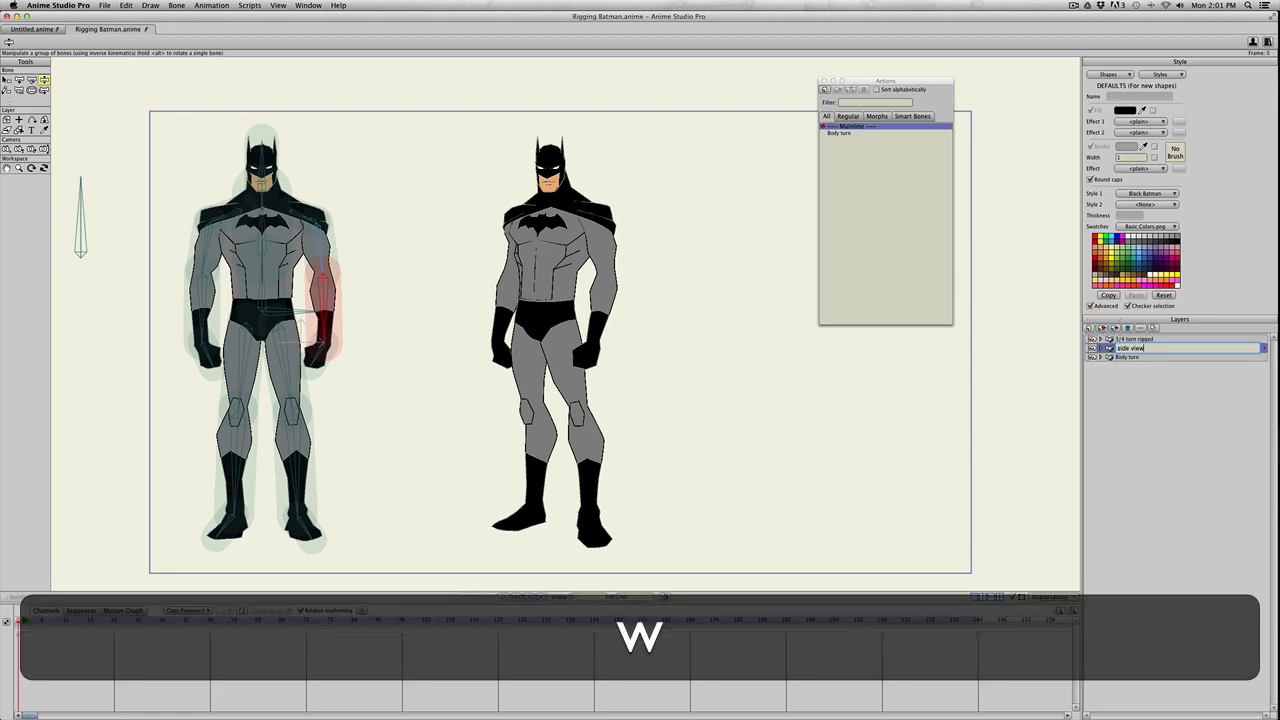
key(Return)
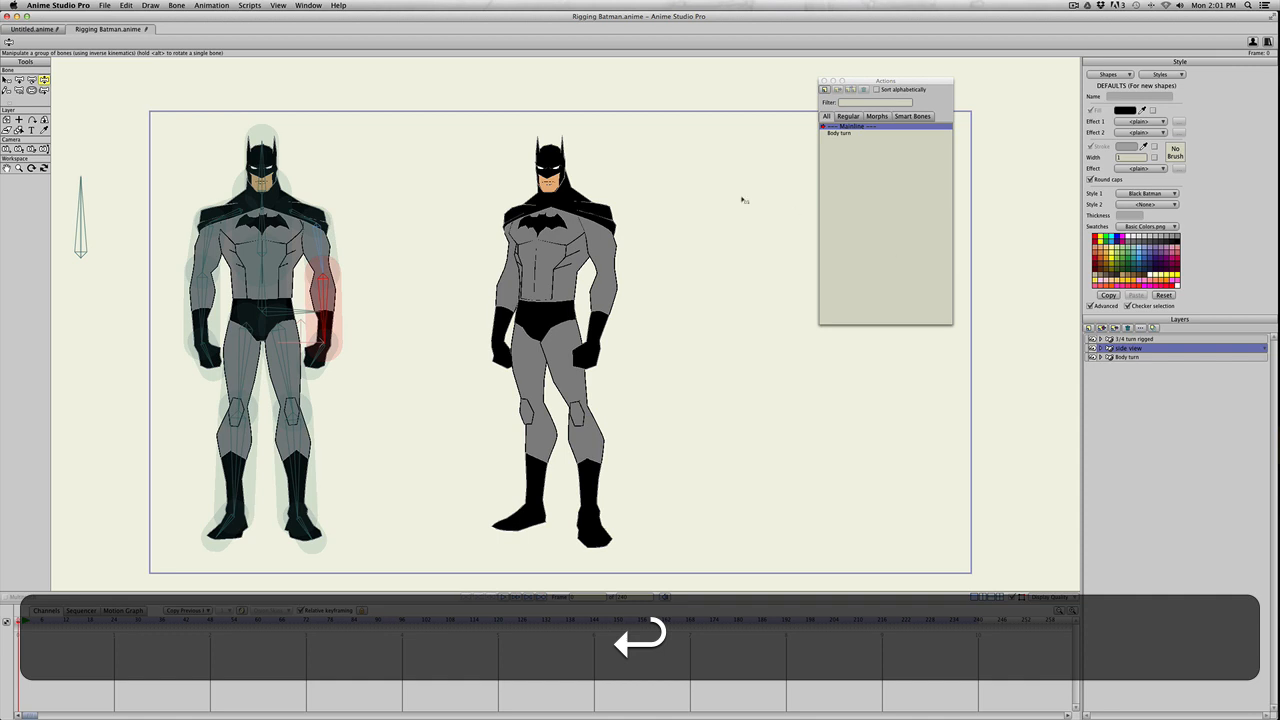
- Move the side view figure horizontally to the right of the three-quarter figure and shift the Actions window clear of it
click(7, 120)
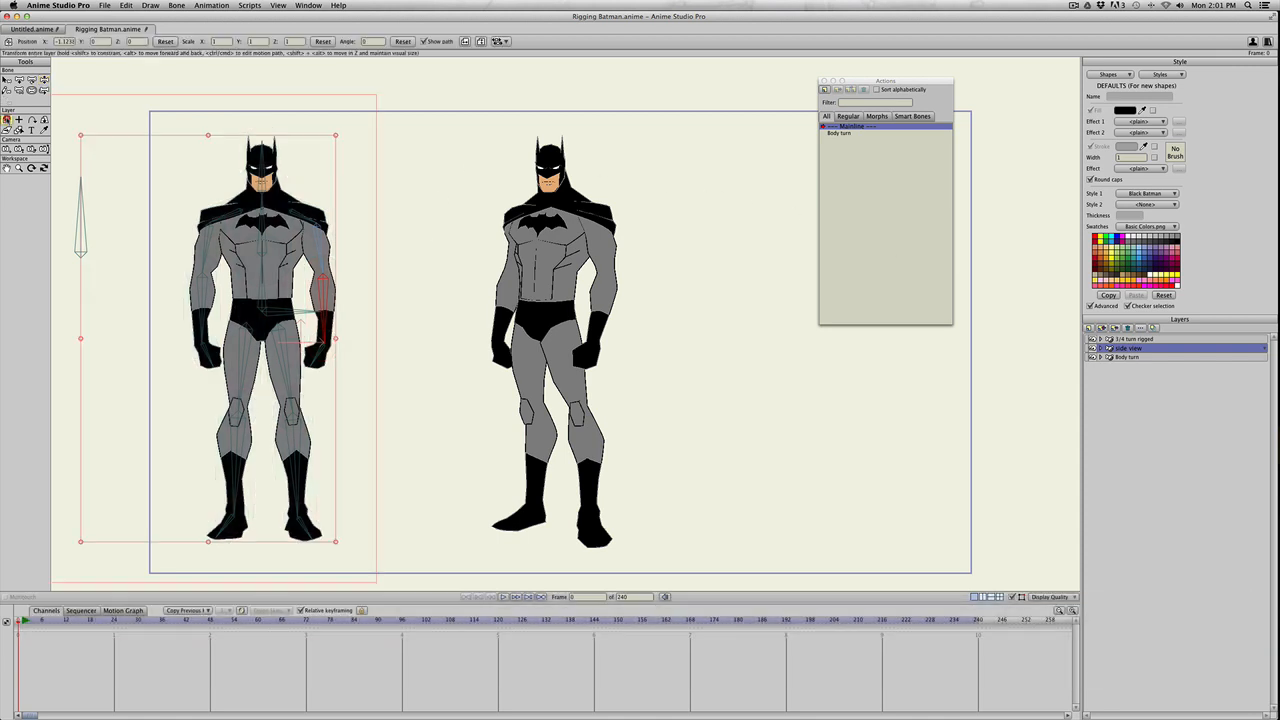
drag(357, 288, 869, 251)
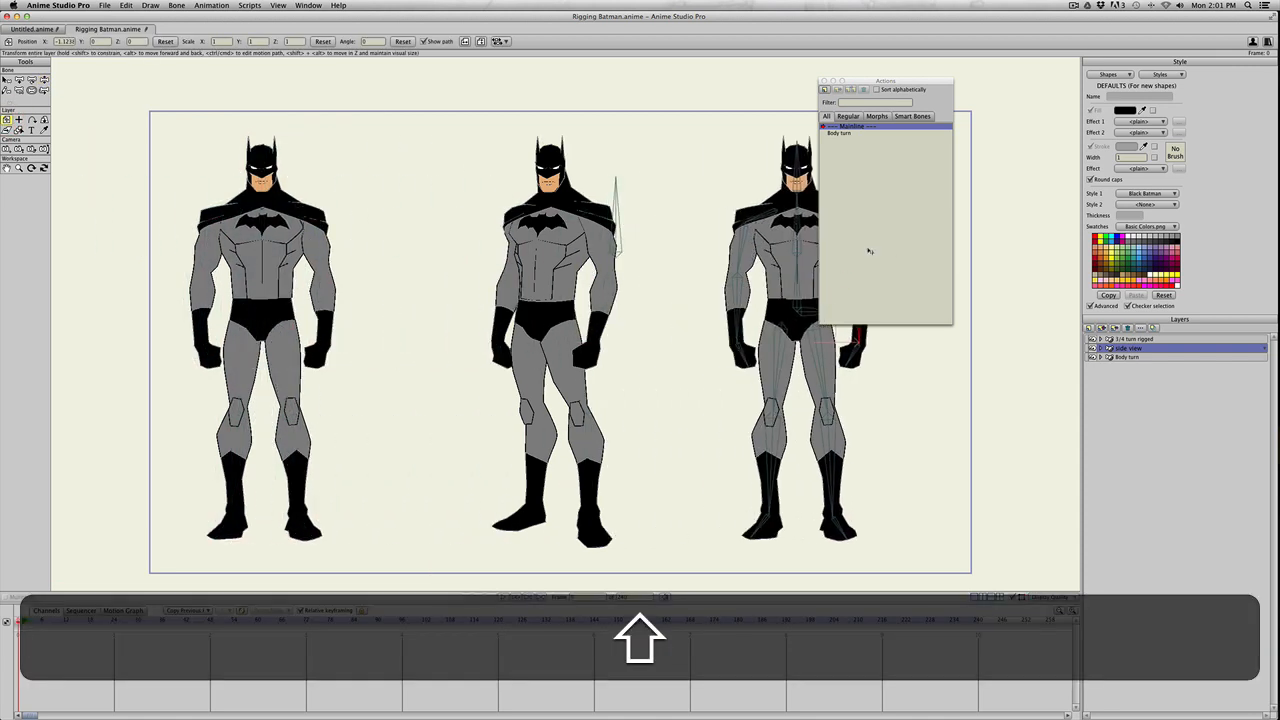
drag(863, 79, 998, 73)
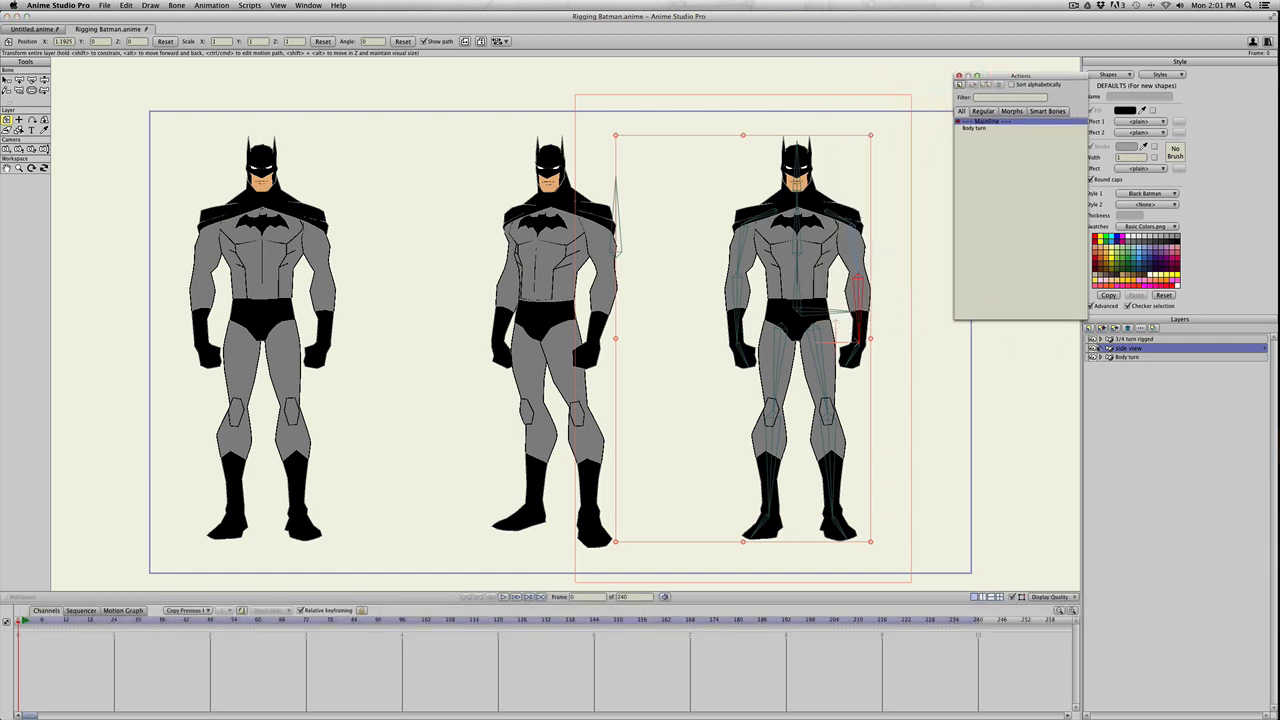
- Expand the side view group and examine the artwork on its Face, Right ear, Left ear, Head and front layers
click(1100, 348)
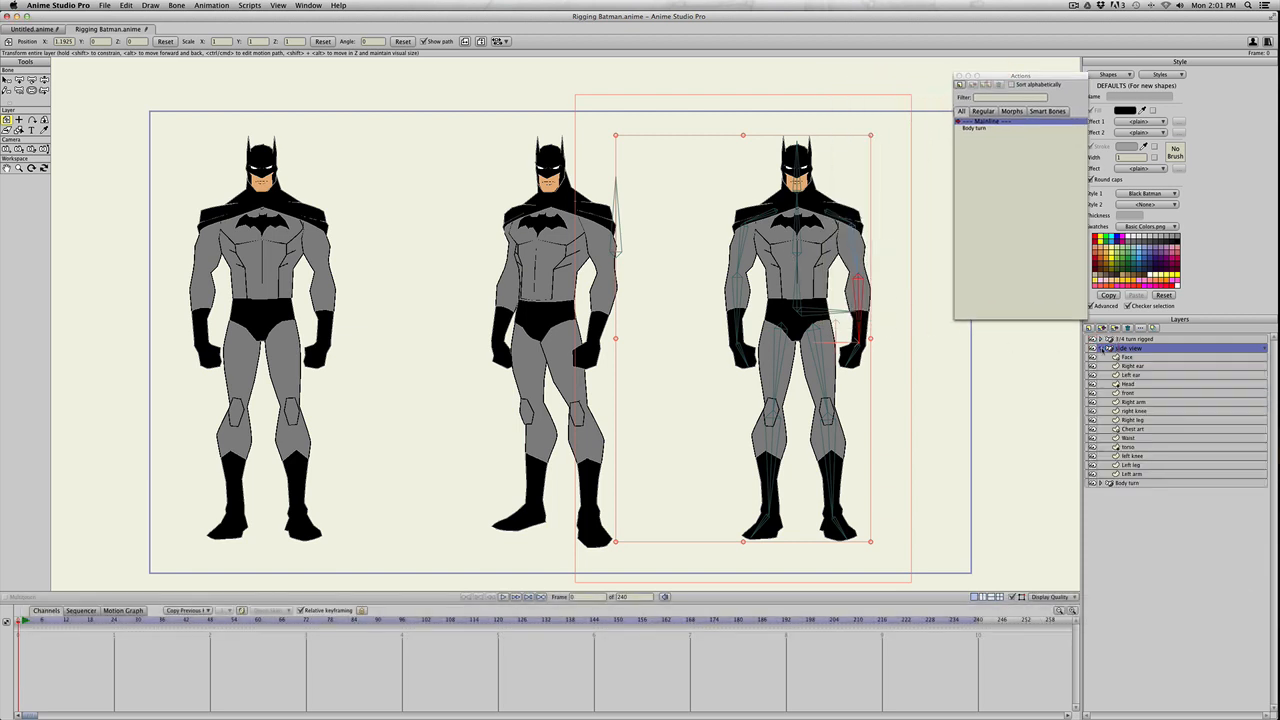
click(1131, 358)
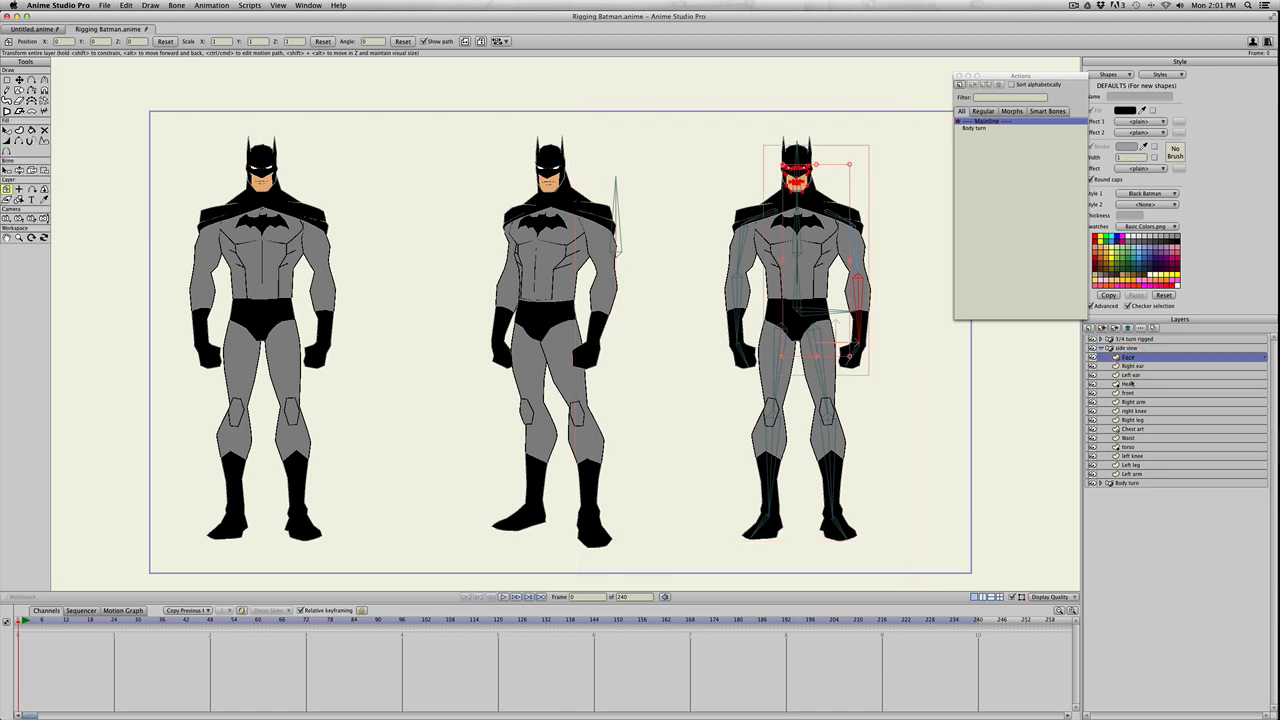
click(1133, 366)
click(1132, 375)
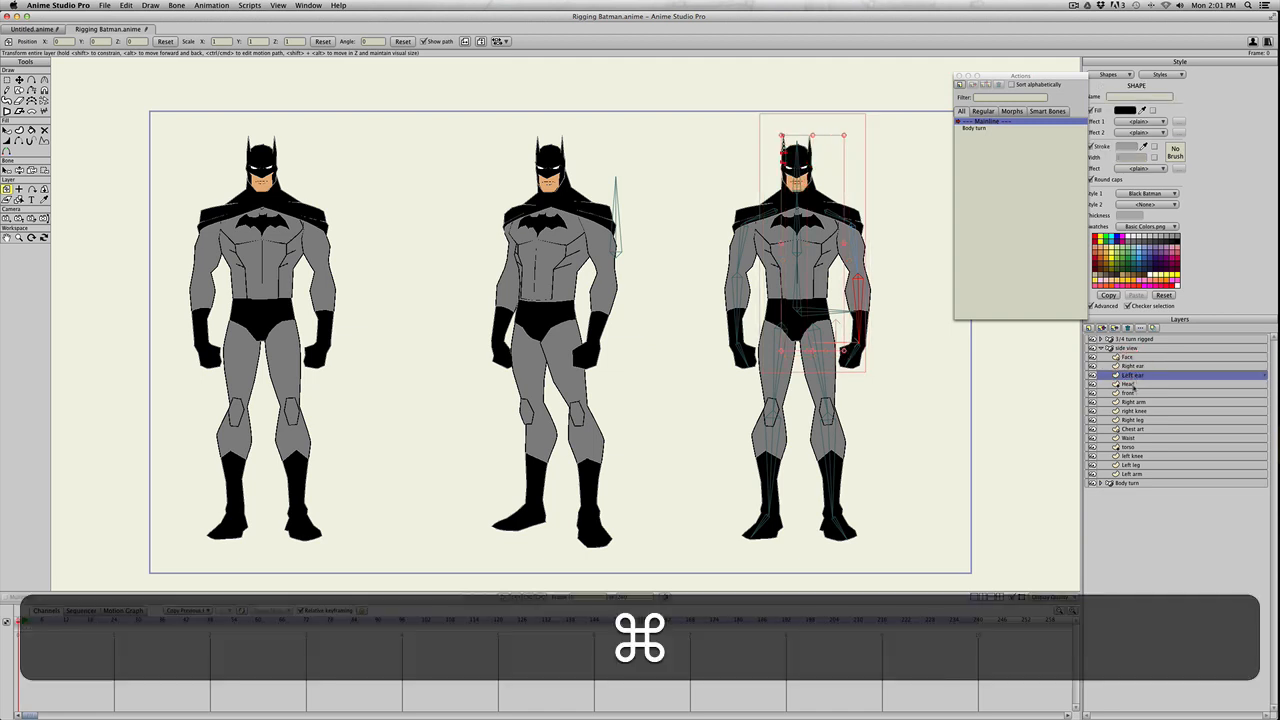
click(1133, 394)
click(1132, 385)
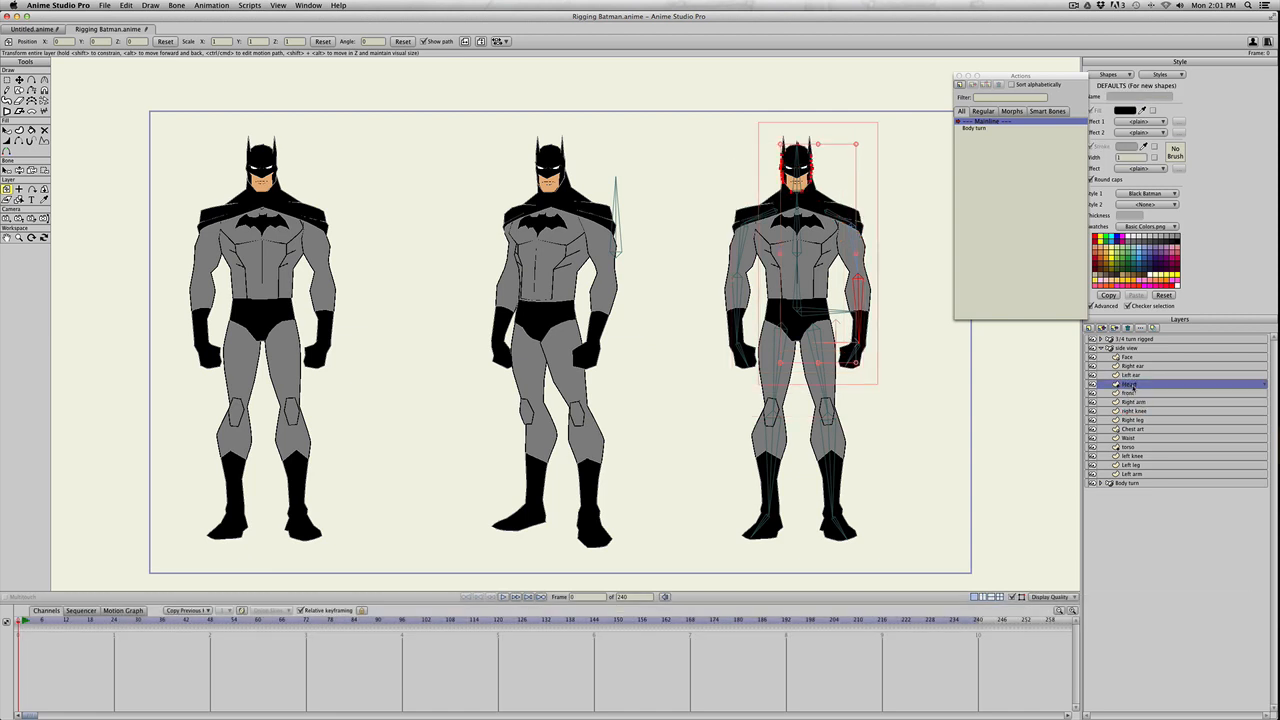
click(1135, 393)
click(1133, 385)
click(1133, 394)
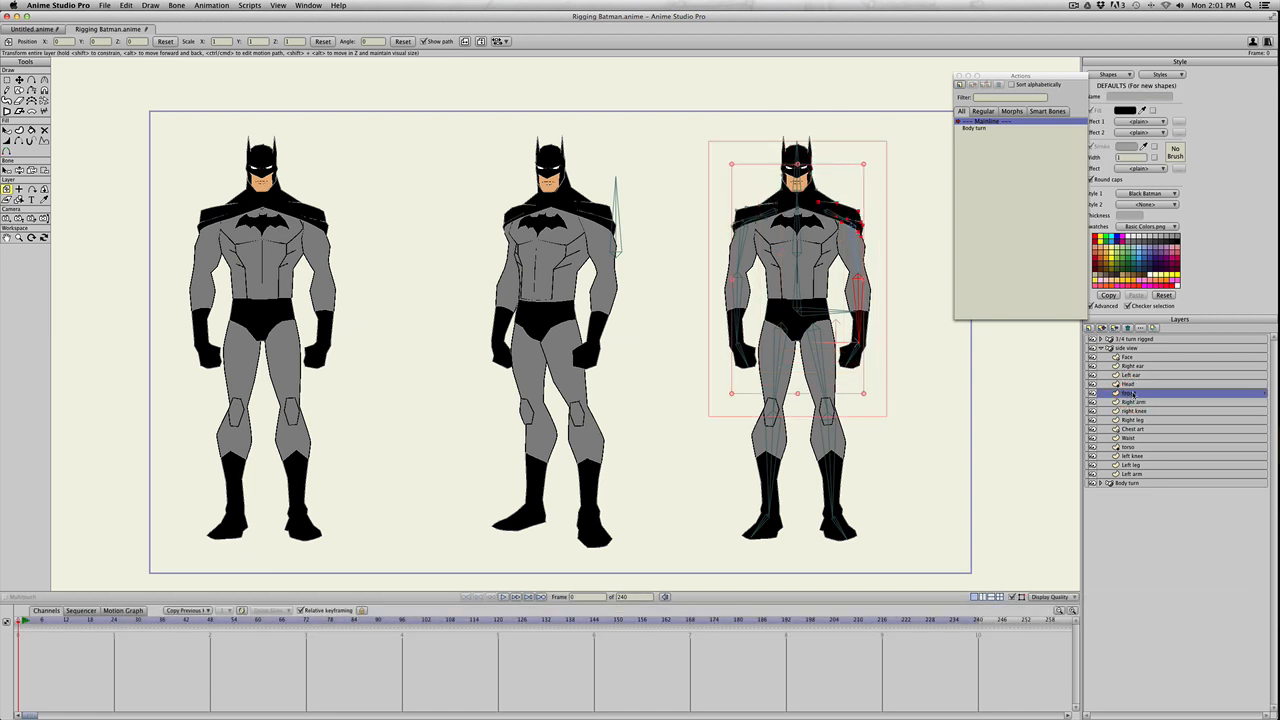
- Select all artwork points on the remaining side view layers, working from the front layer down through Left arm
key(super+a)
click(1136, 402)
key(super+a)
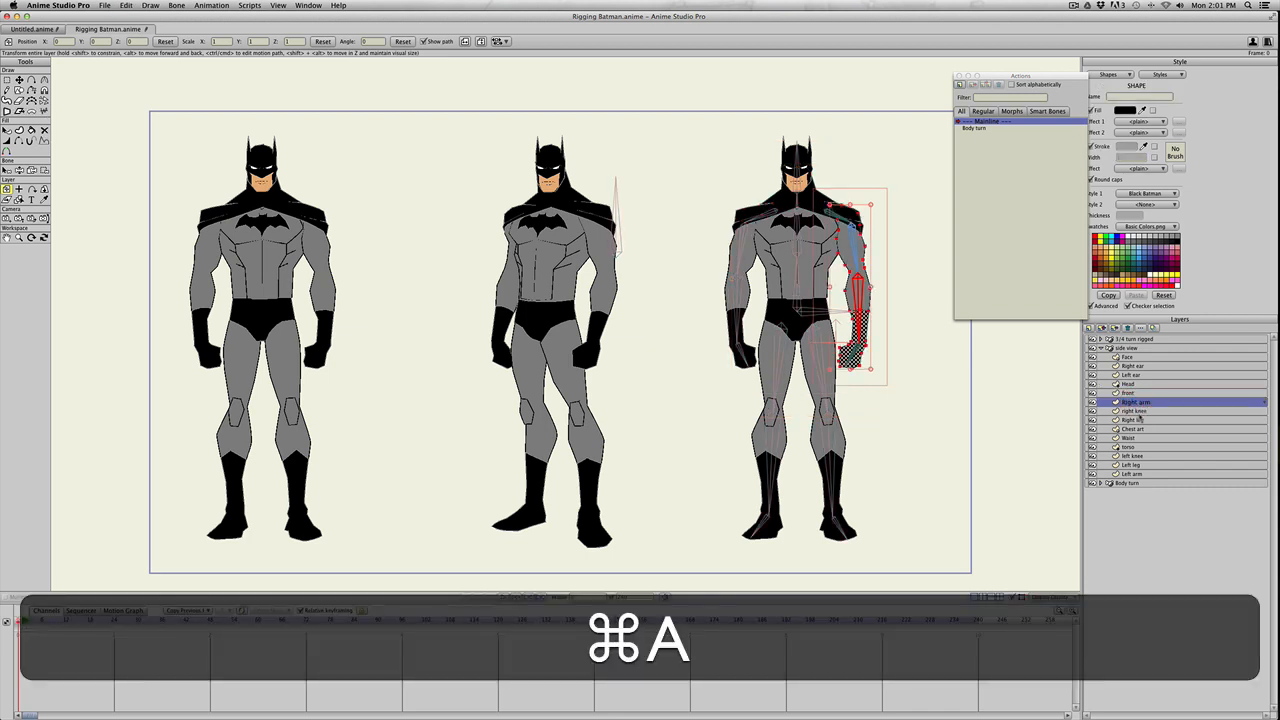
click(1134, 411)
key(super+a)
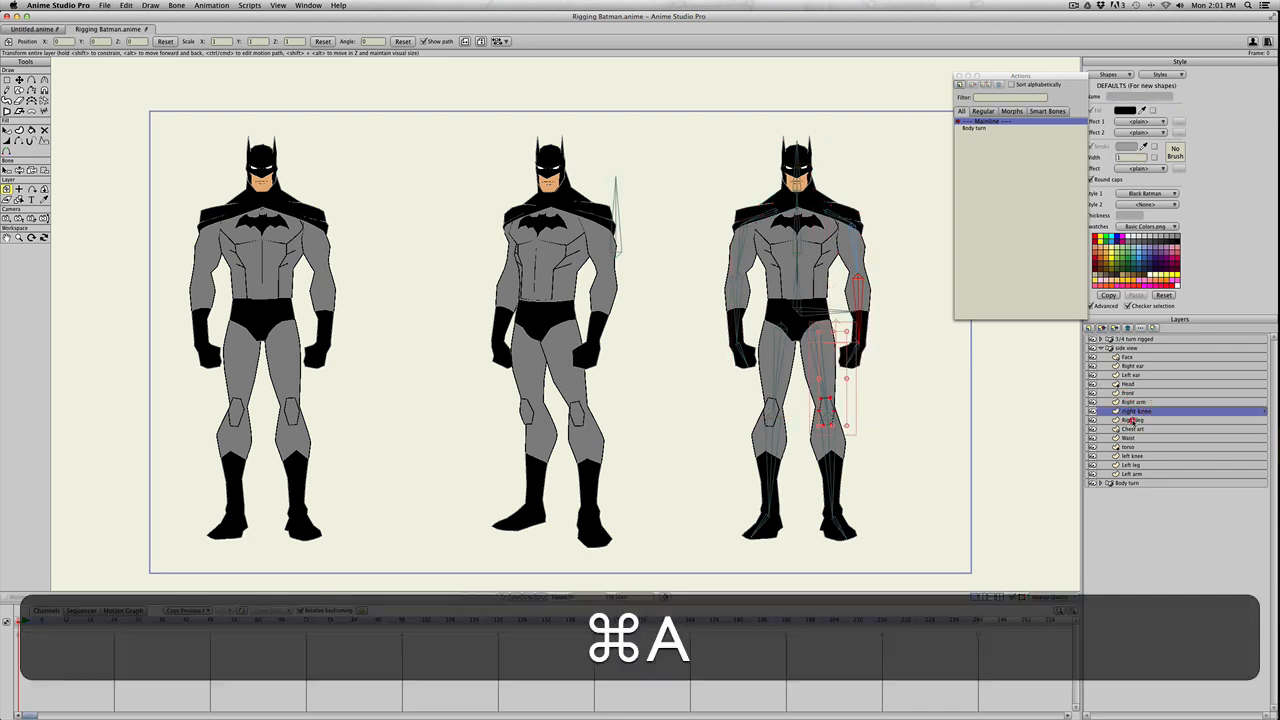
click(1134, 429)
key(super+a)
click(1135, 438)
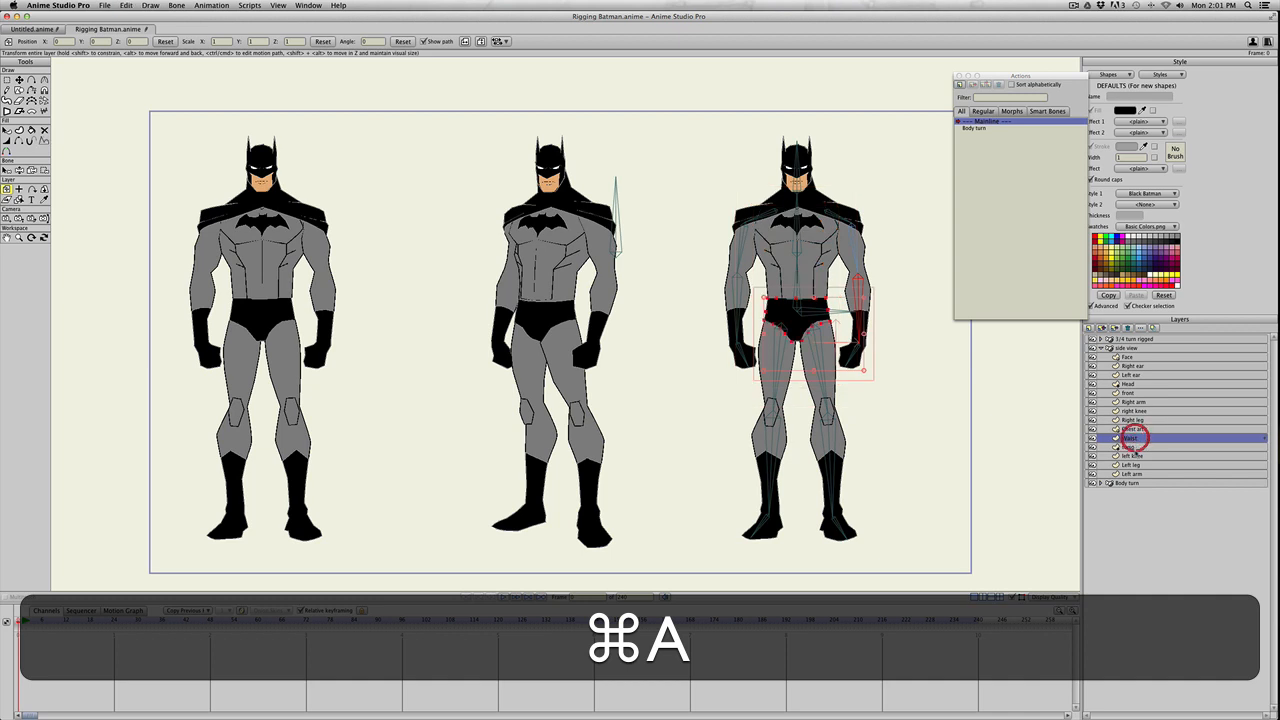
click(1134, 447)
click(1135, 456)
click(1137, 465)
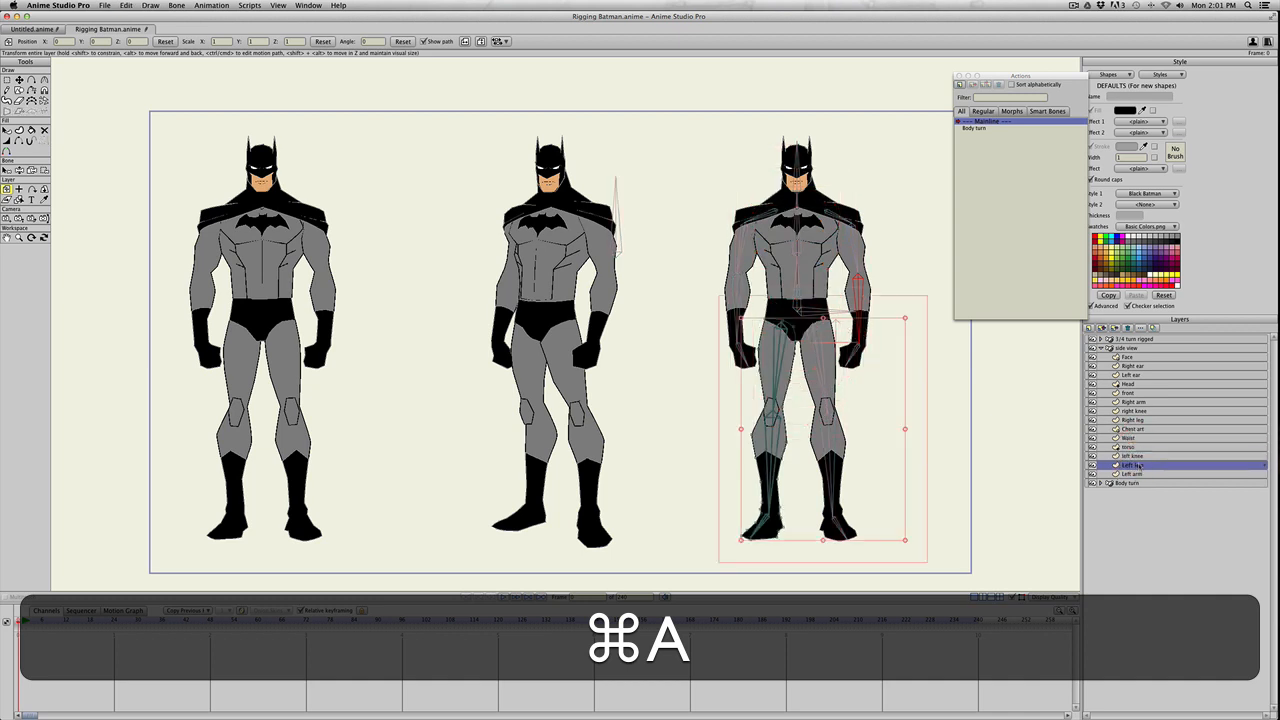
key(super+a)
click(1134, 474)
key(super+a)
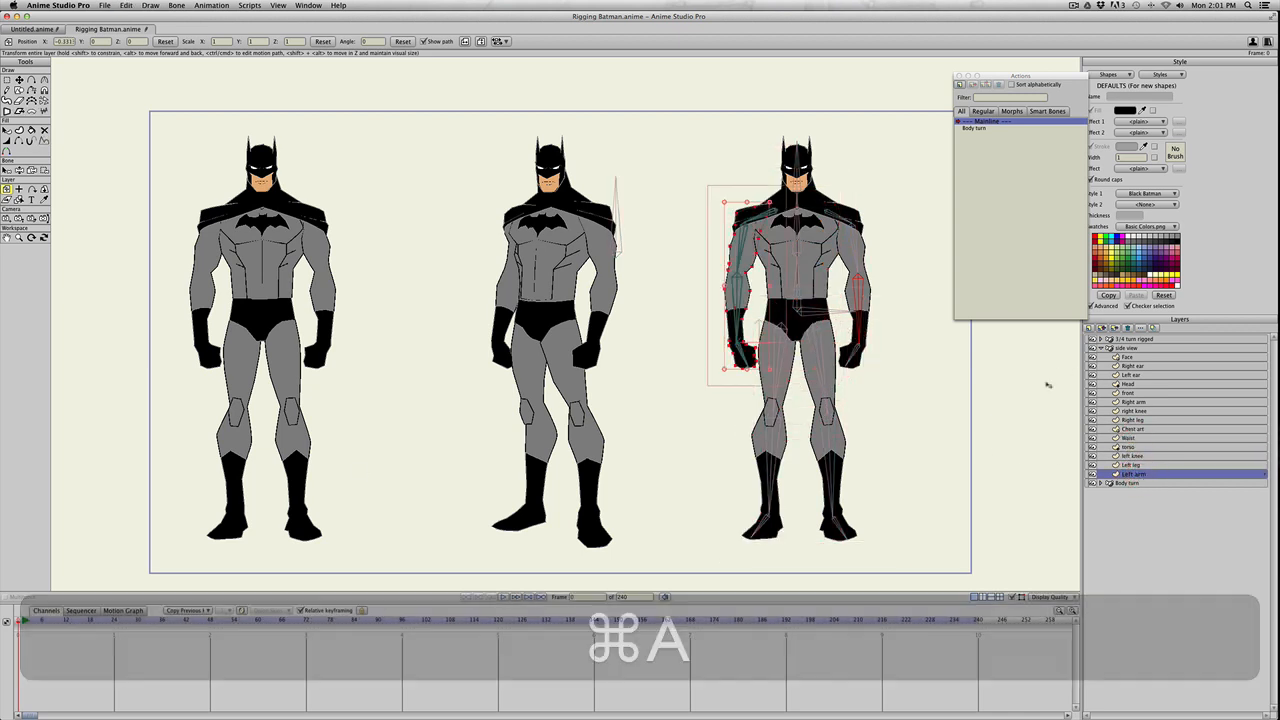
- Open the Body turn action and go to frame 24, where the figure is turned to the side
double_click(980, 129)
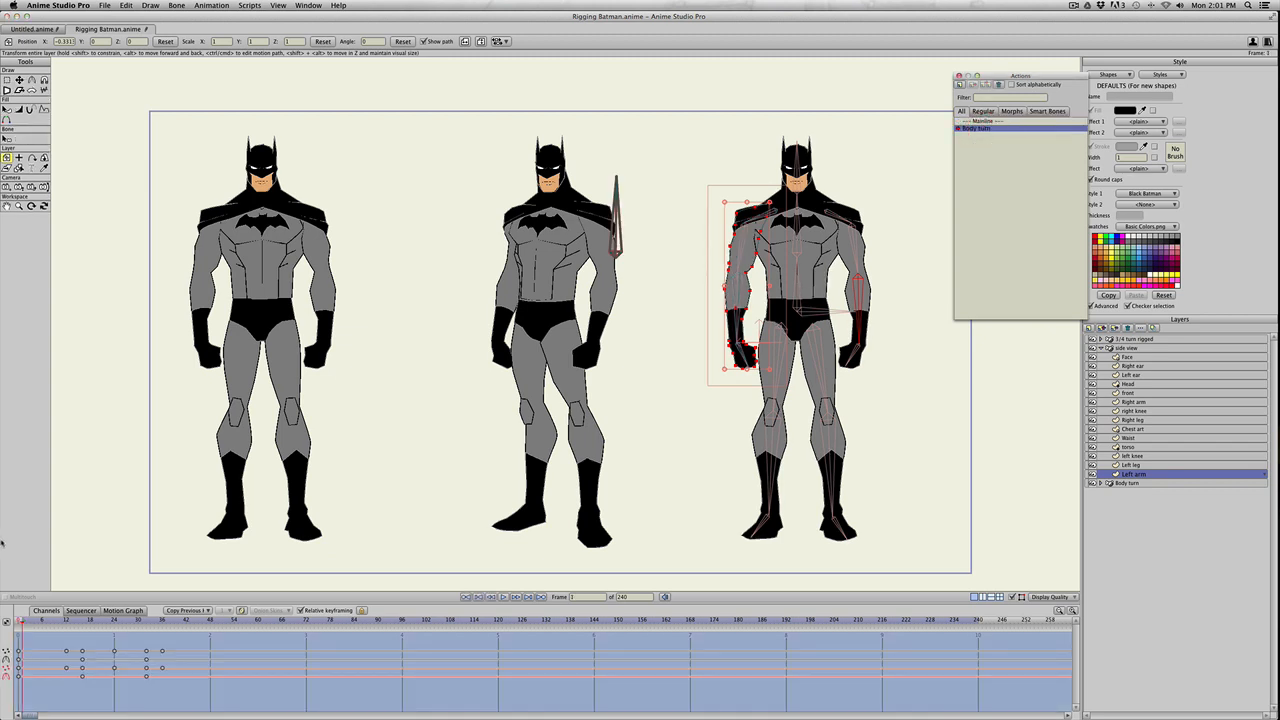
click(114, 621)
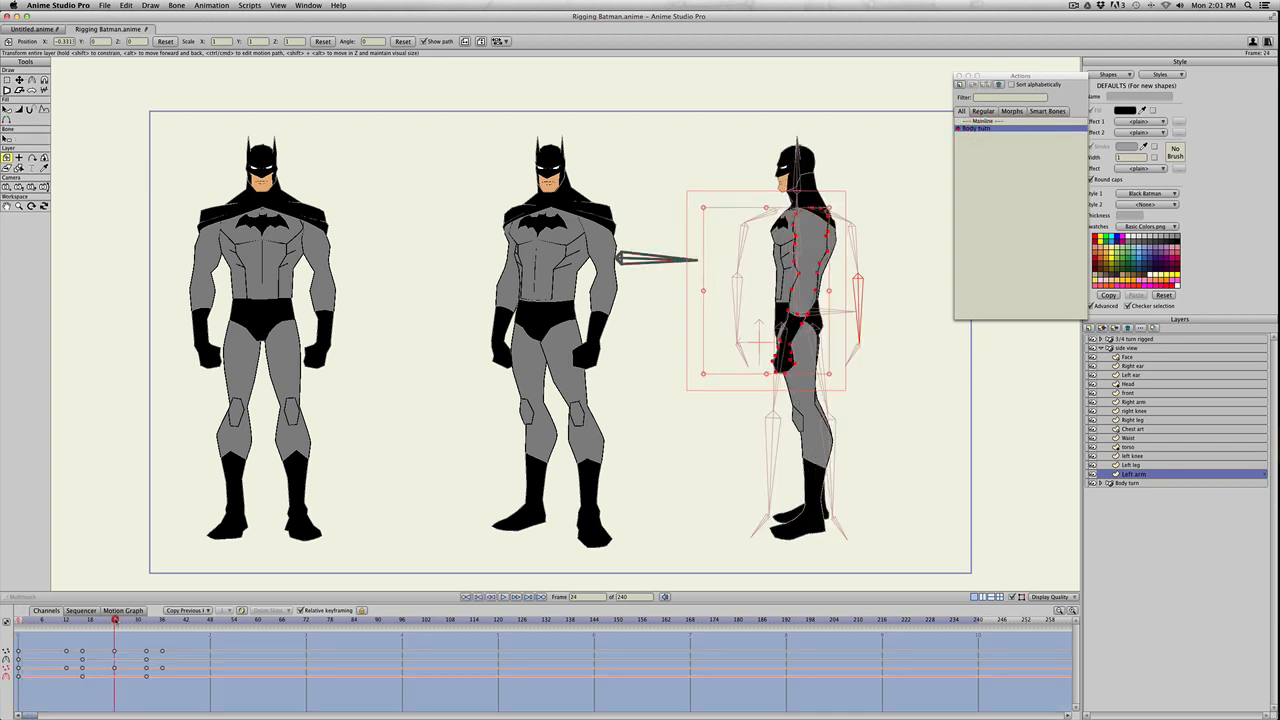
drag(115, 621, 115, 621)
- Copy the Face layer's keyframes at frame 24 of the Body turn action and paste them at frame 0
click(1130, 358)
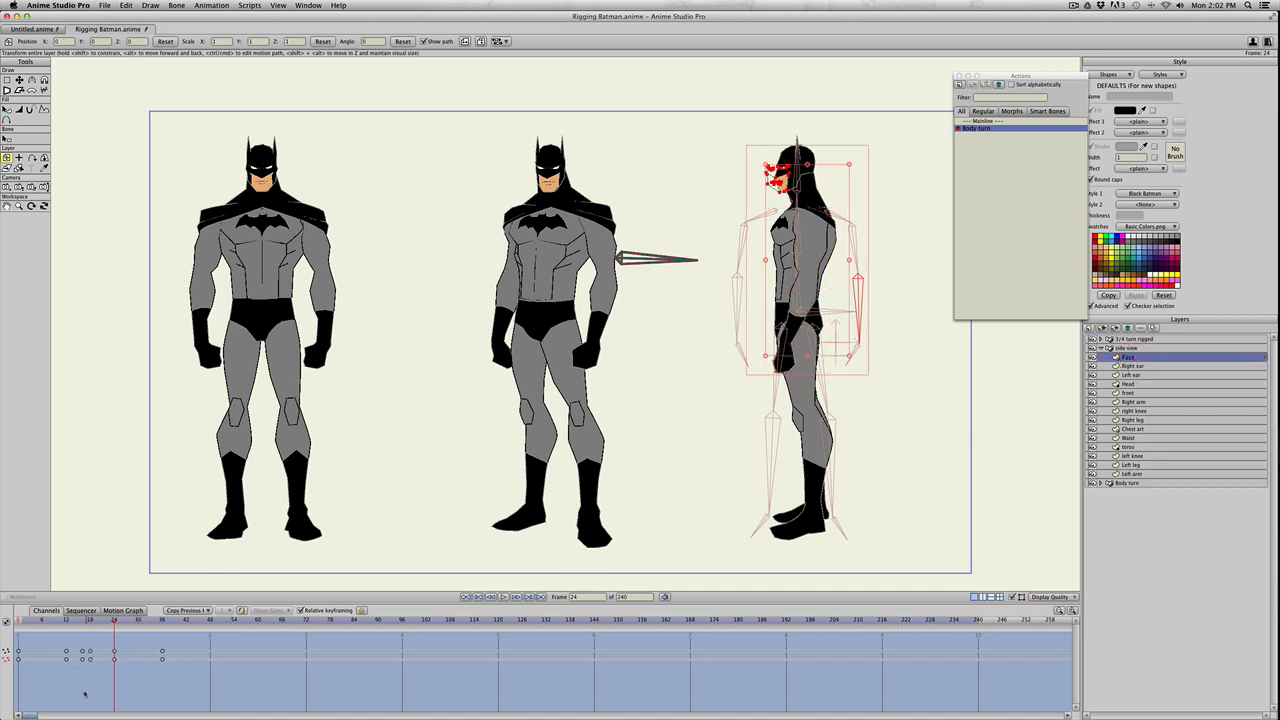
drag(127, 645, 104, 684)
key(super+c)
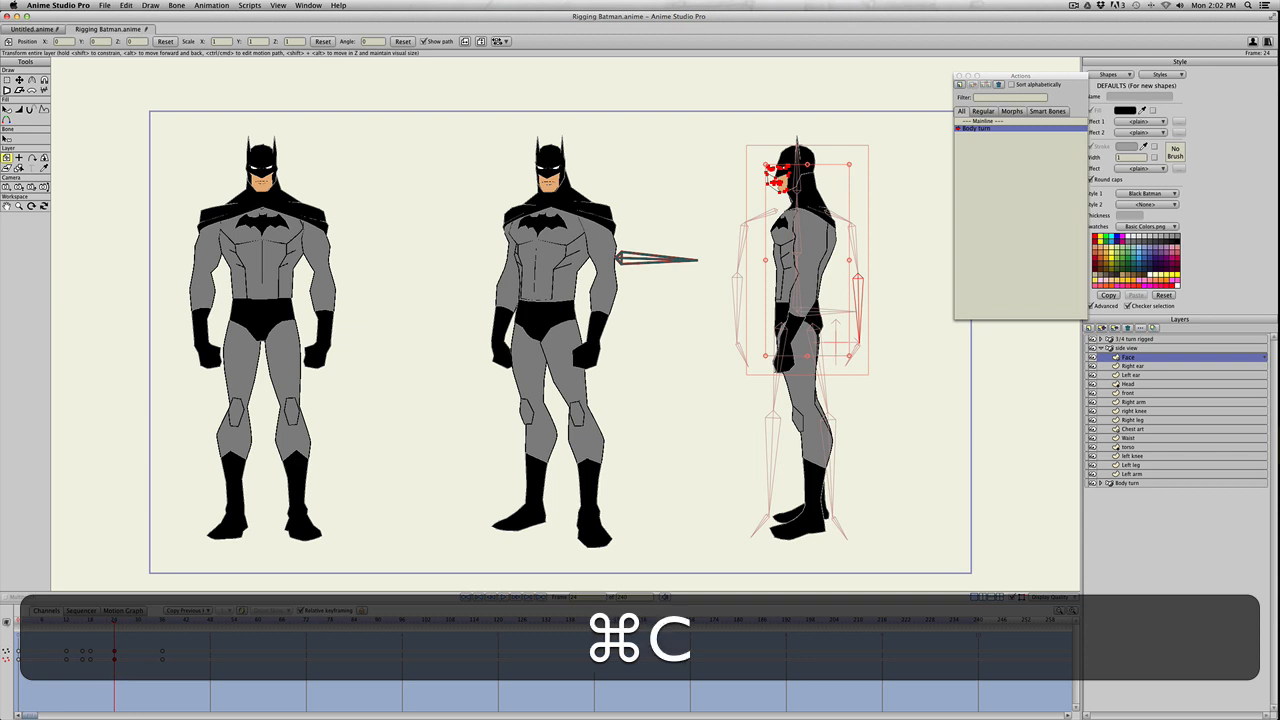
click(13, 621)
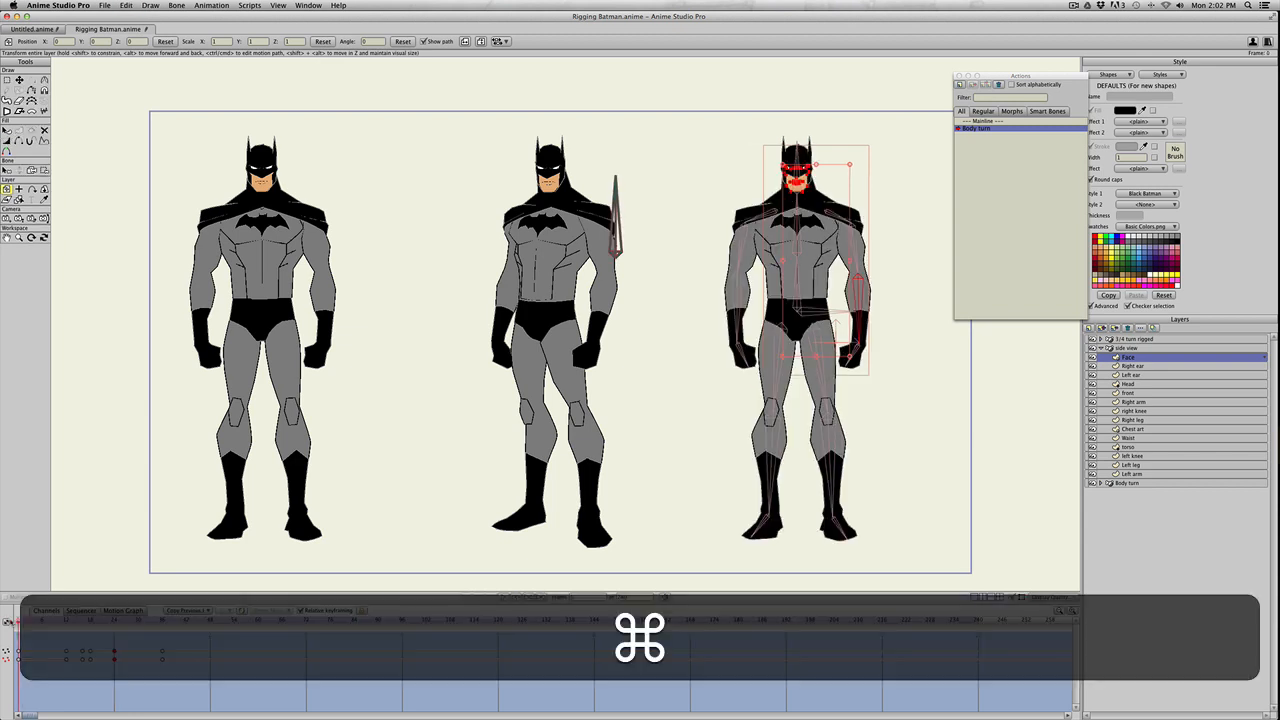
key(super+v)
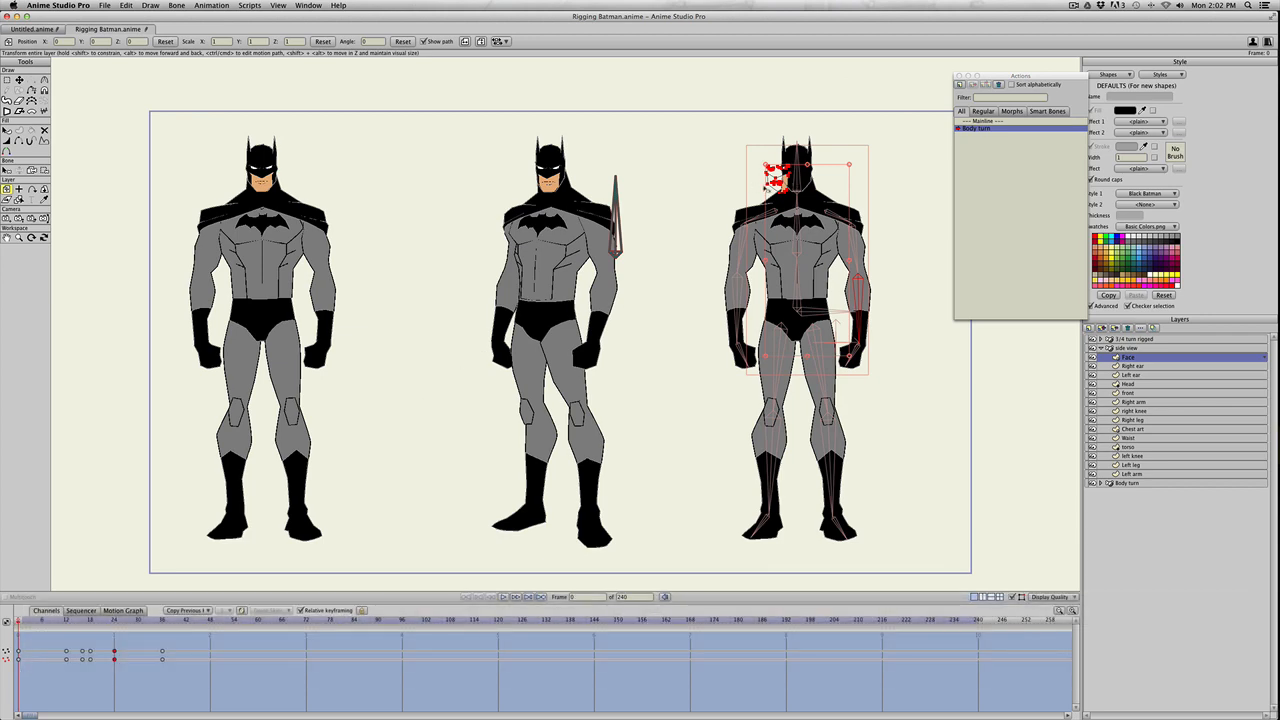
- Copy the frame 24 keyframes of the Right ear and Left ear layers to frame 0
click(1133, 366)
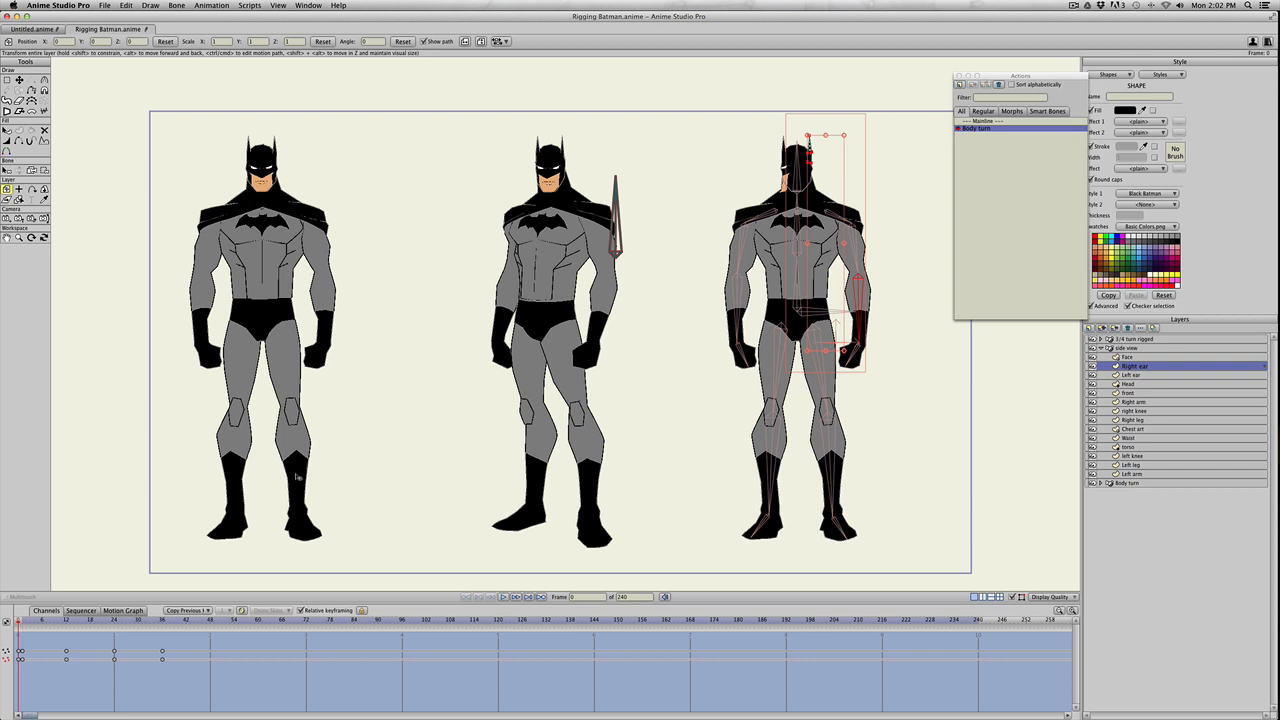
drag(102, 640, 125, 670)
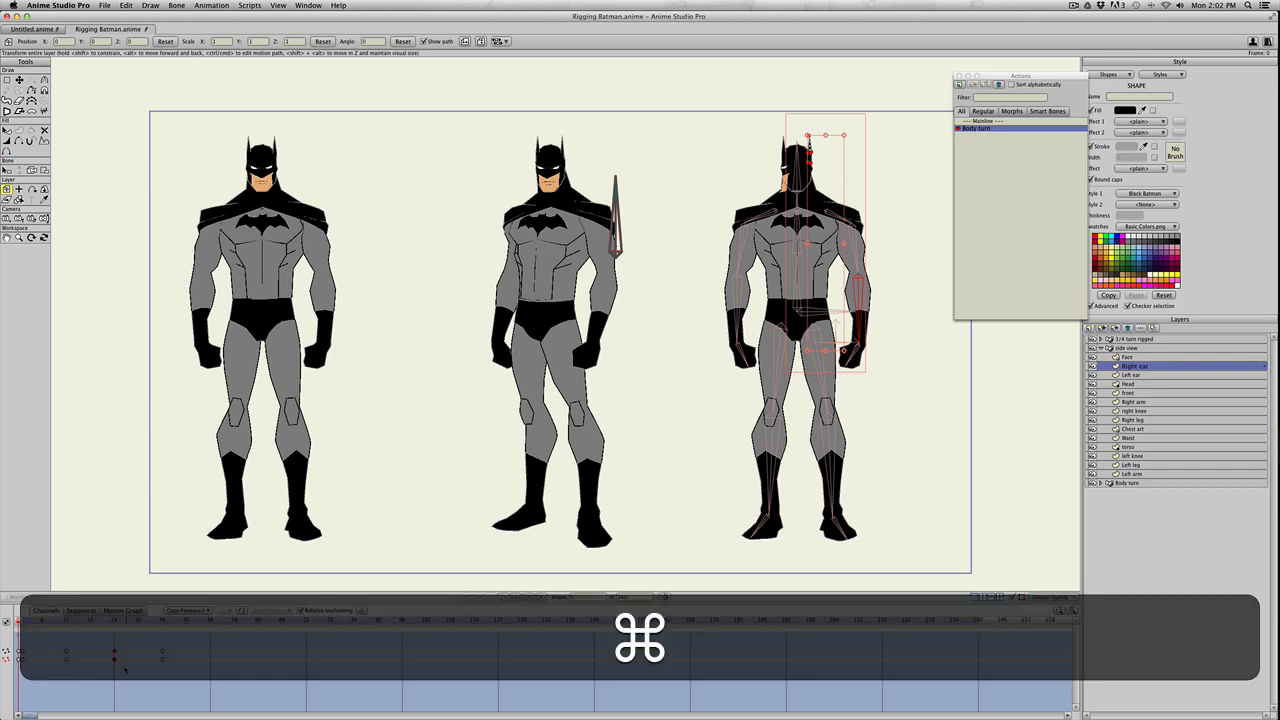
key(super+v)
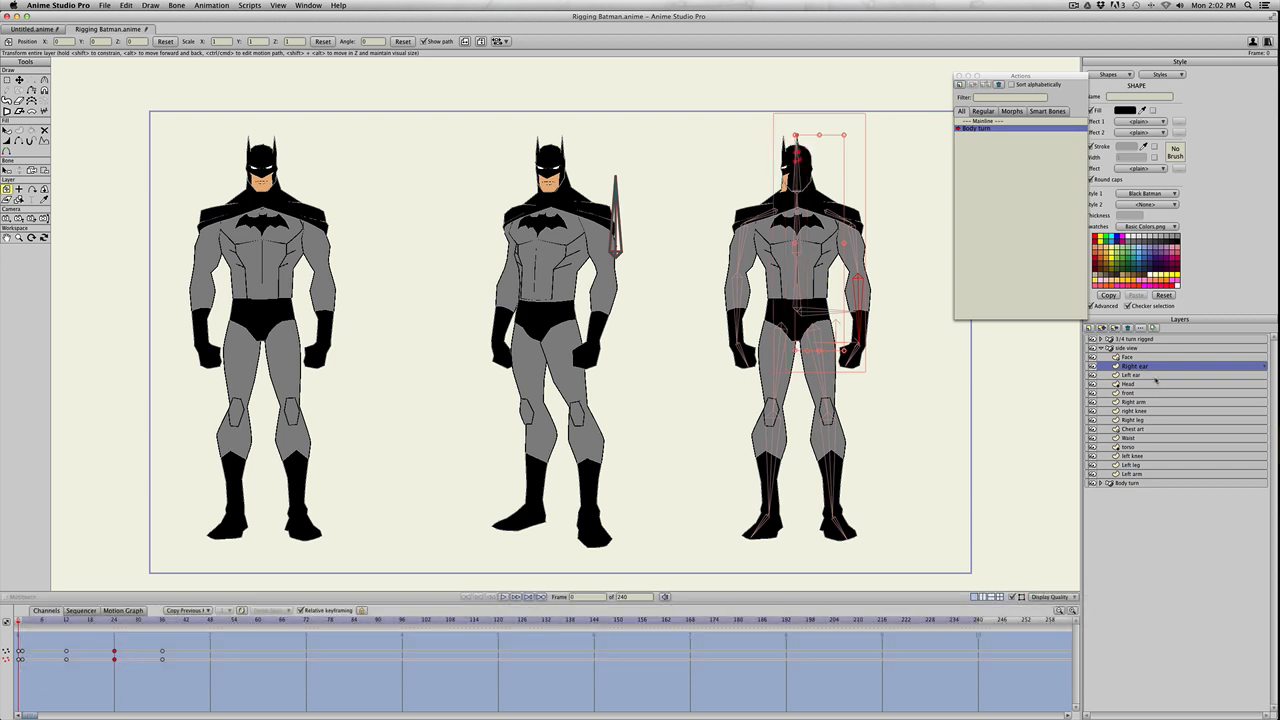
click(1148, 375)
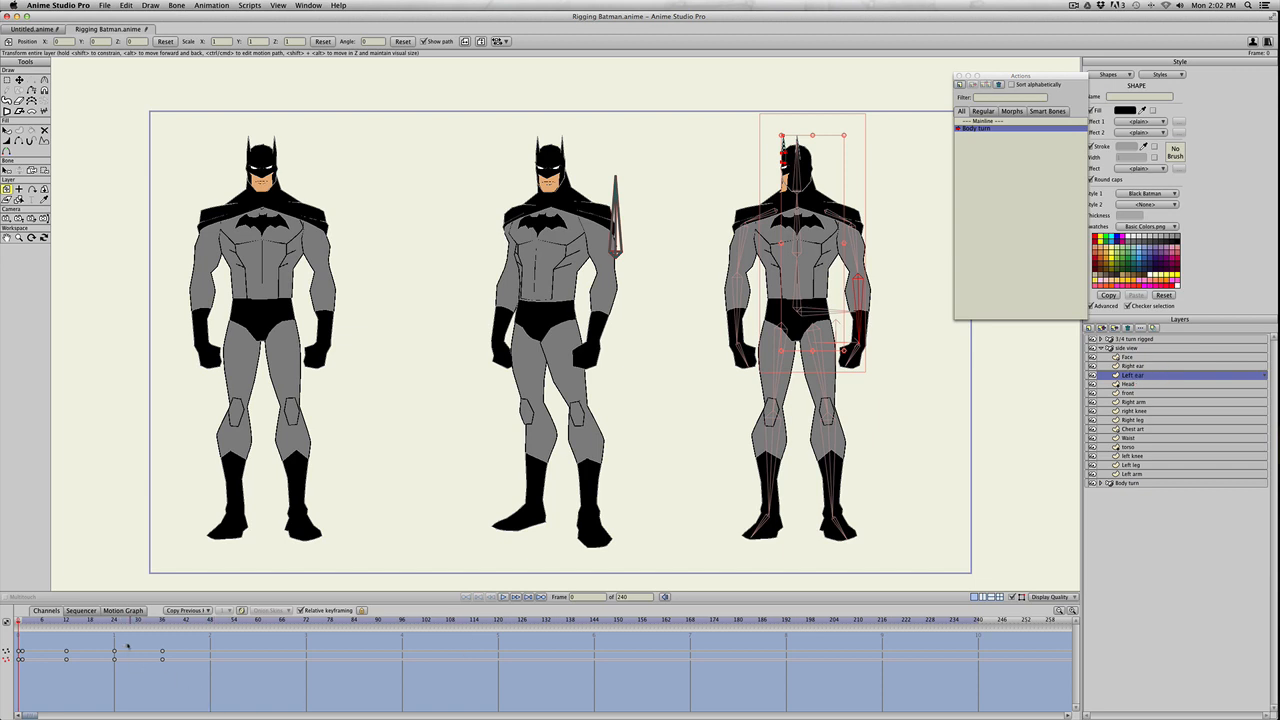
drag(125, 643, 113, 676)
key(super+c)
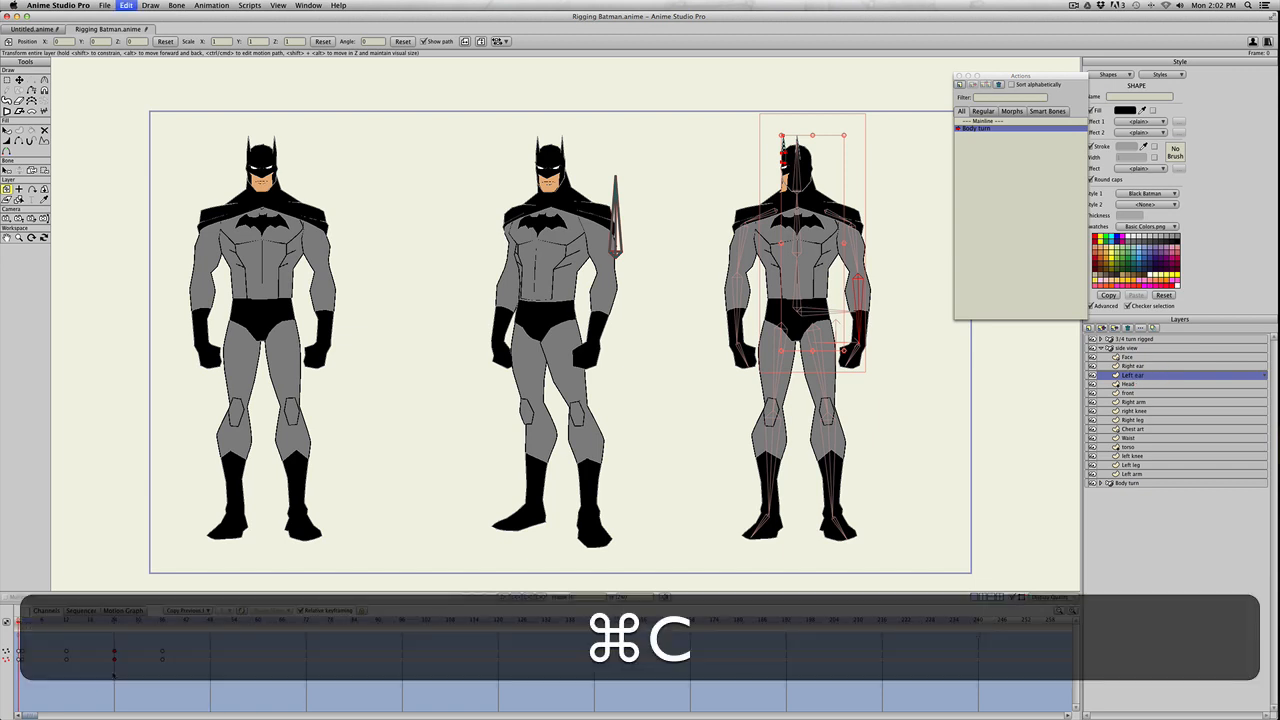
key(super+v)
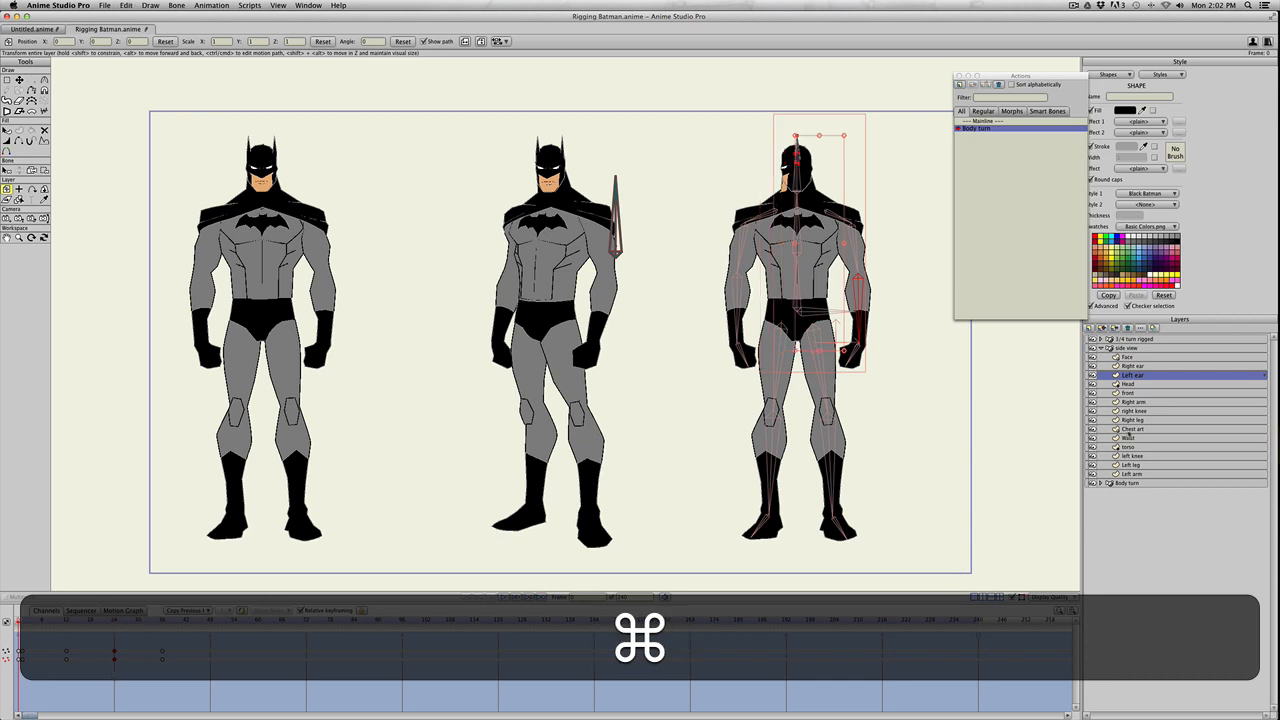
- Copy the frame 24 keyframes of the Head and front layers to frame 0
click(1129, 384)
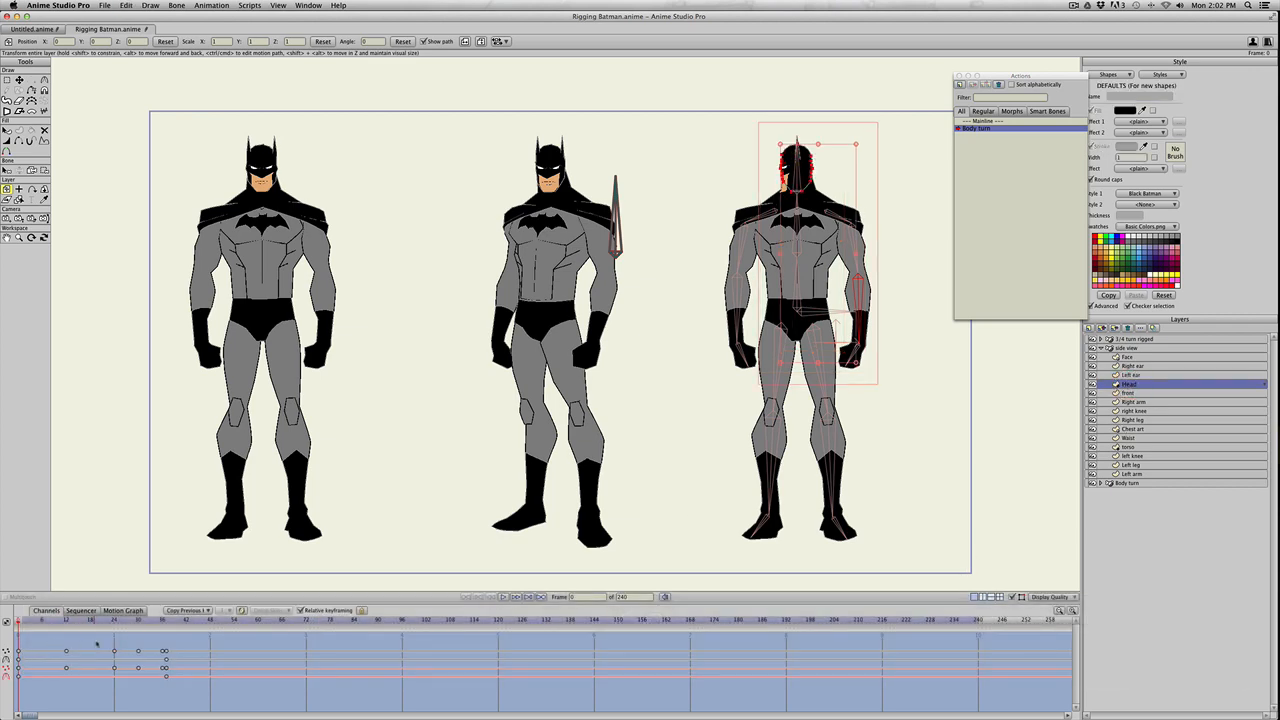
drag(96, 644, 125, 685)
key(super+c)
key(super+v)
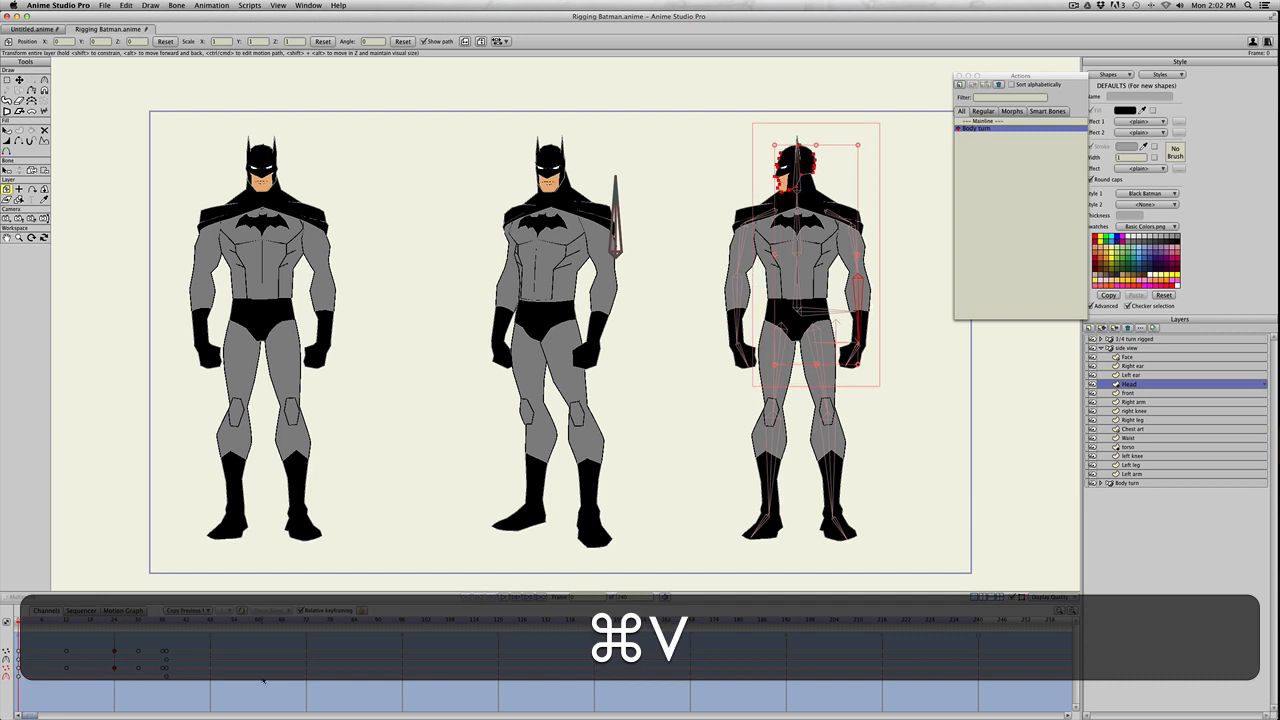
click(1129, 393)
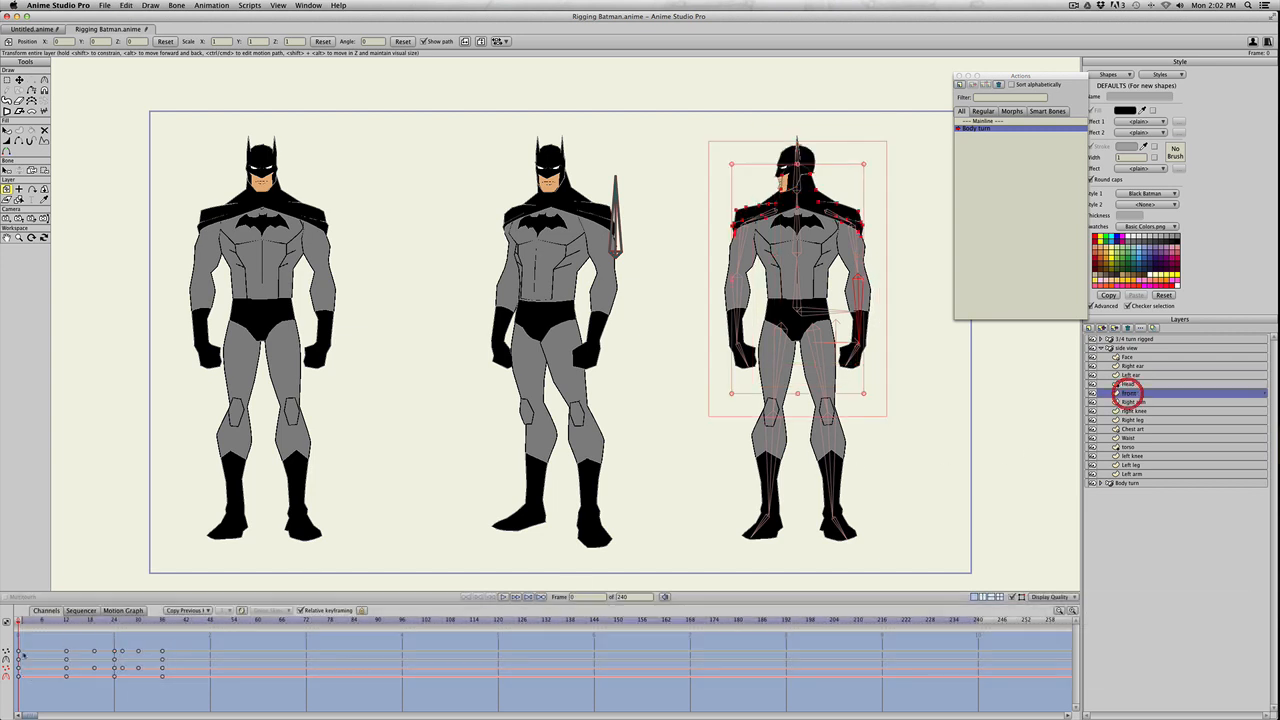
drag(104, 648, 124, 690)
key(super+v)
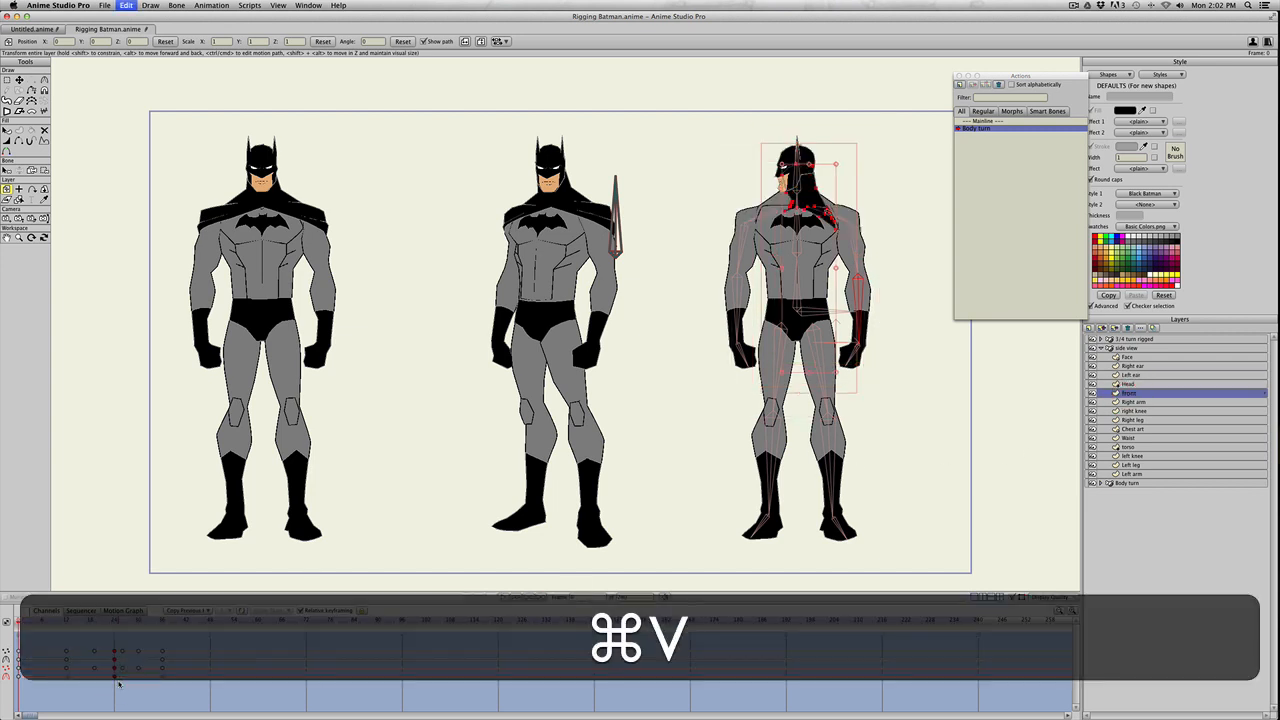
- Copy the Right arm layer's frame 24 keyframes and paste them at frame 0
click(1120, 402)
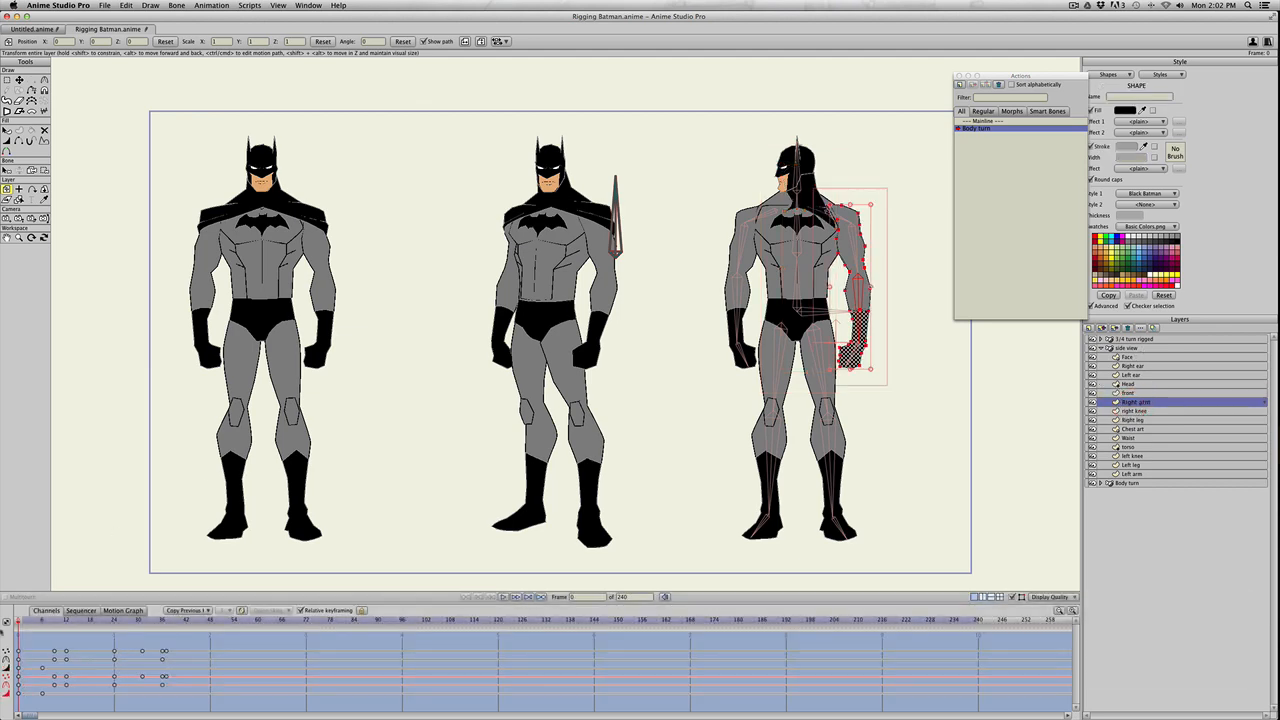
drag(108, 642, 134, 698)
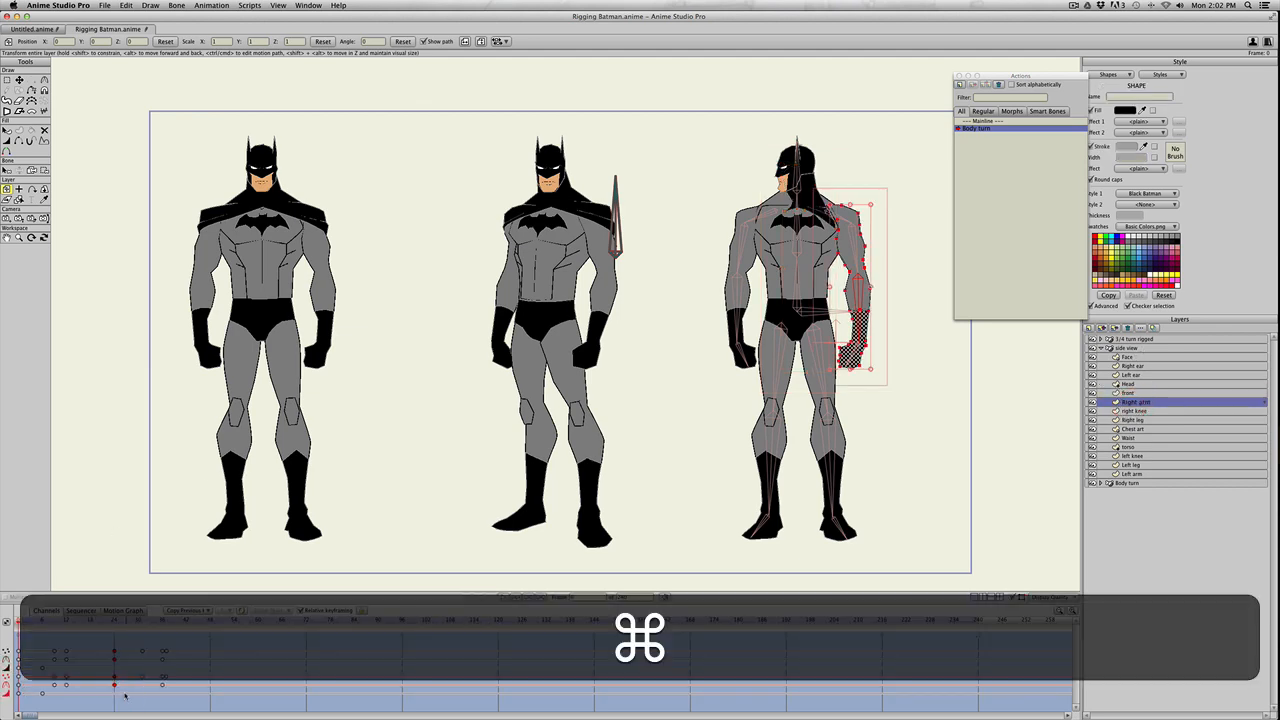
key(super+c)
key(super+v)
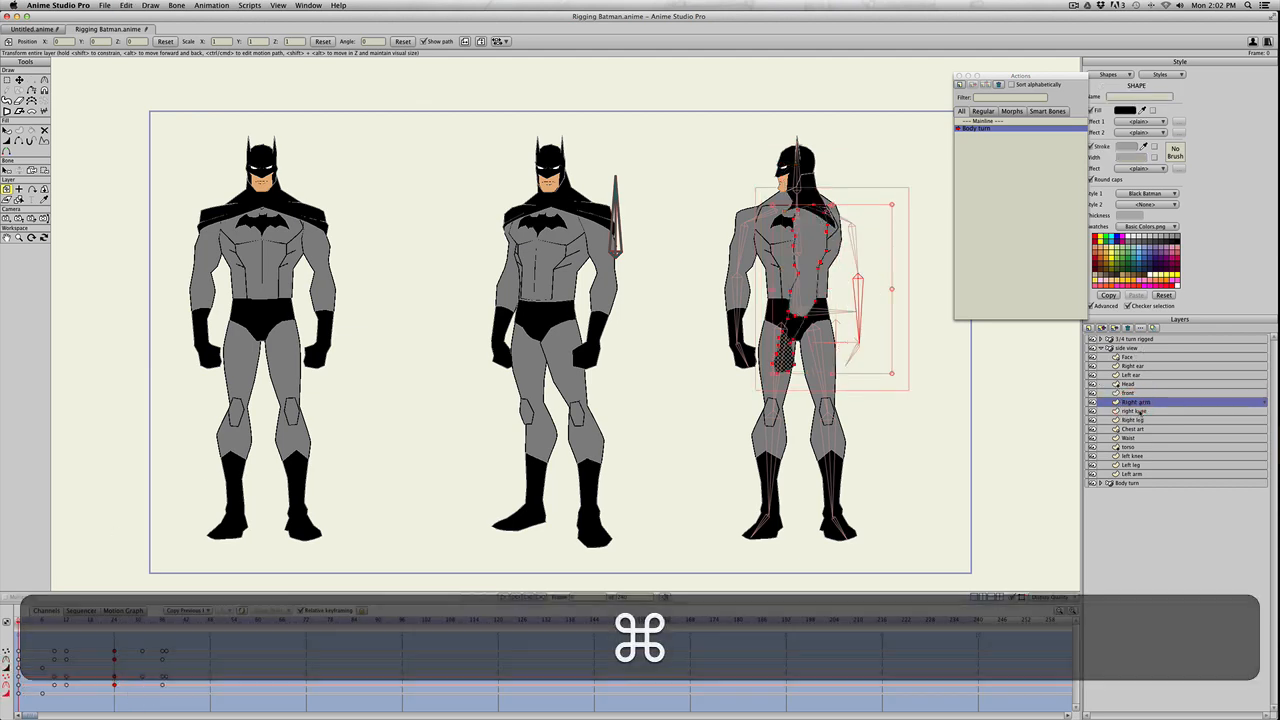
- Copy the frame 24 keyframes of the right knee and Right leg layers to frame 0
click(1136, 411)
drag(108, 640, 116, 671)
key(super+c)
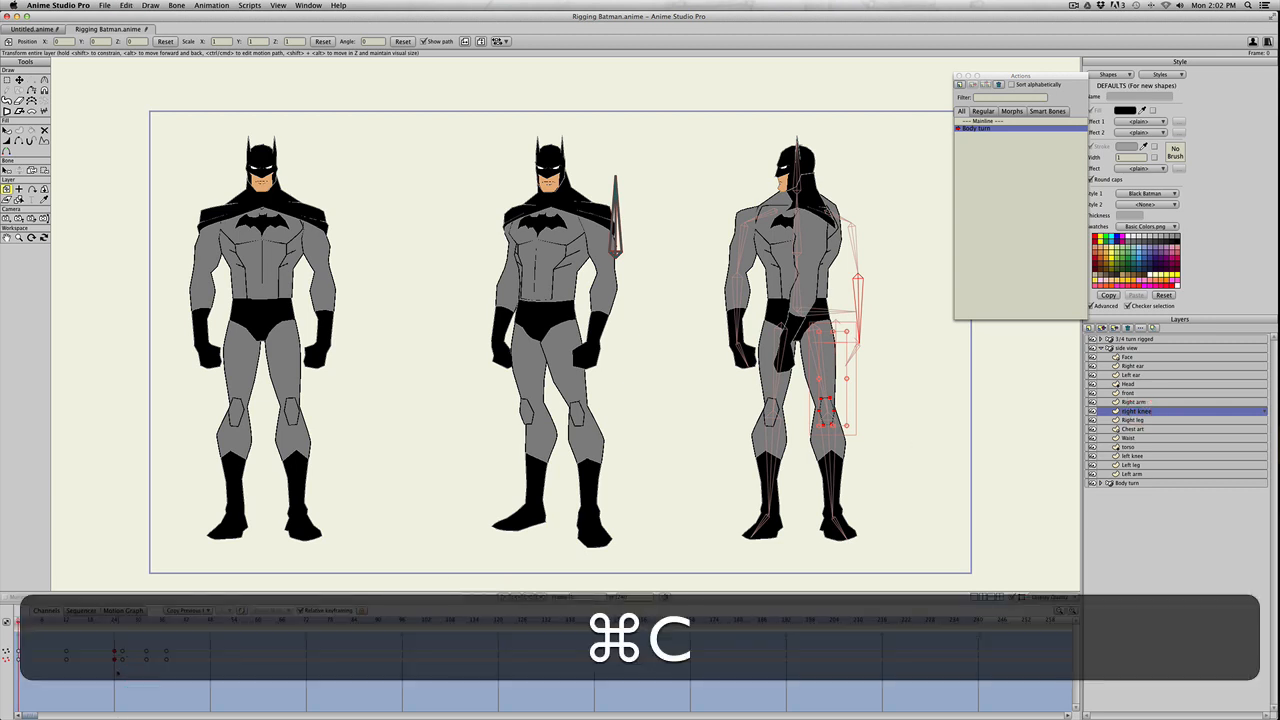
key(super+v)
click(1134, 420)
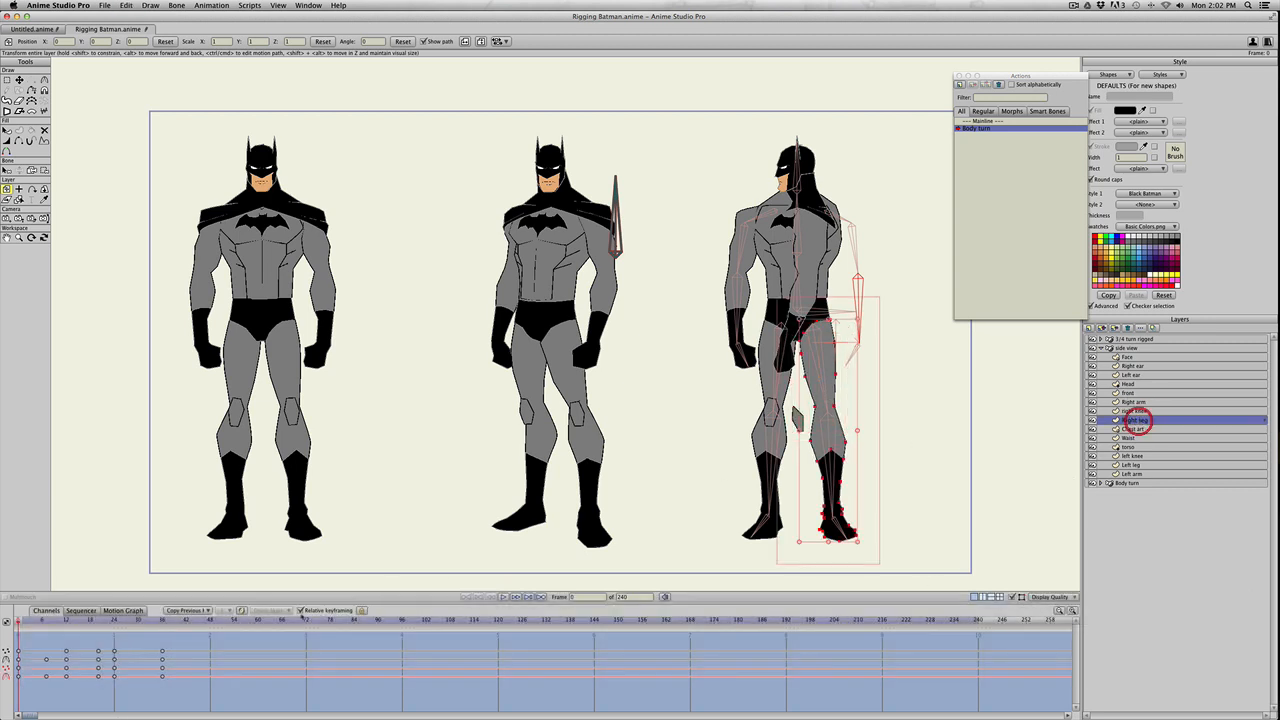
drag(111, 647, 117, 686)
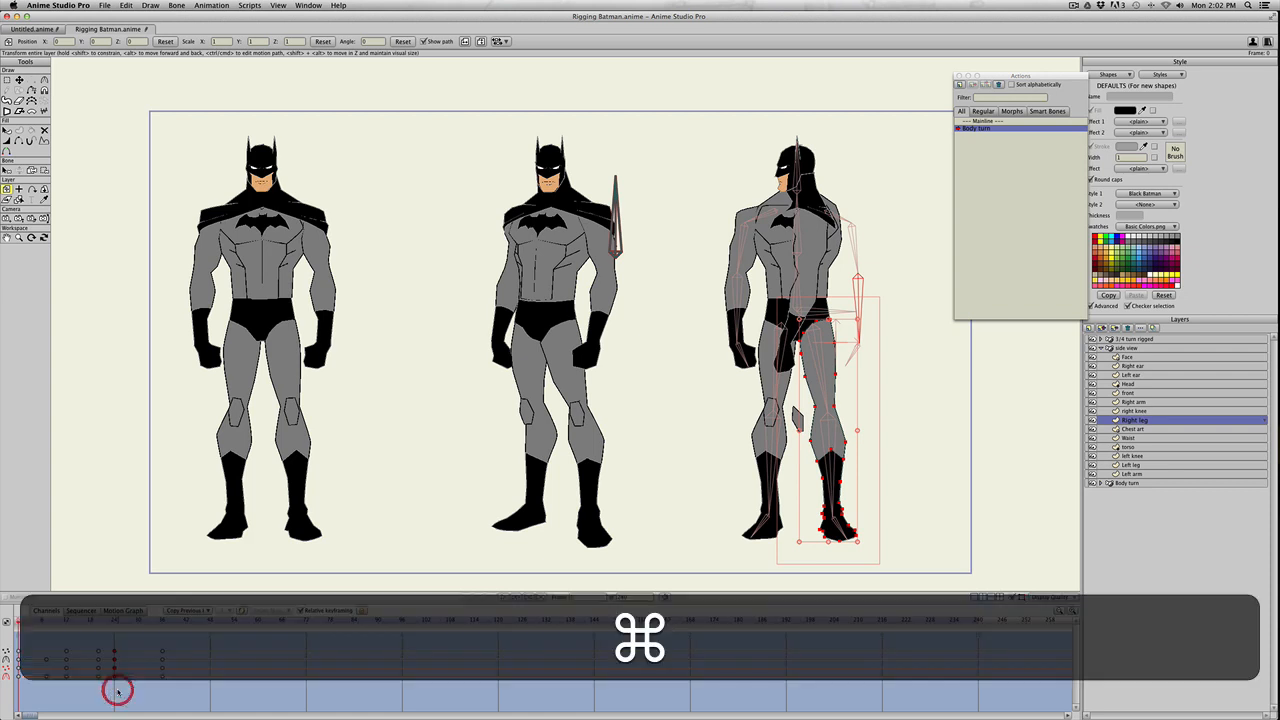
key(super+c)
key(super+v)
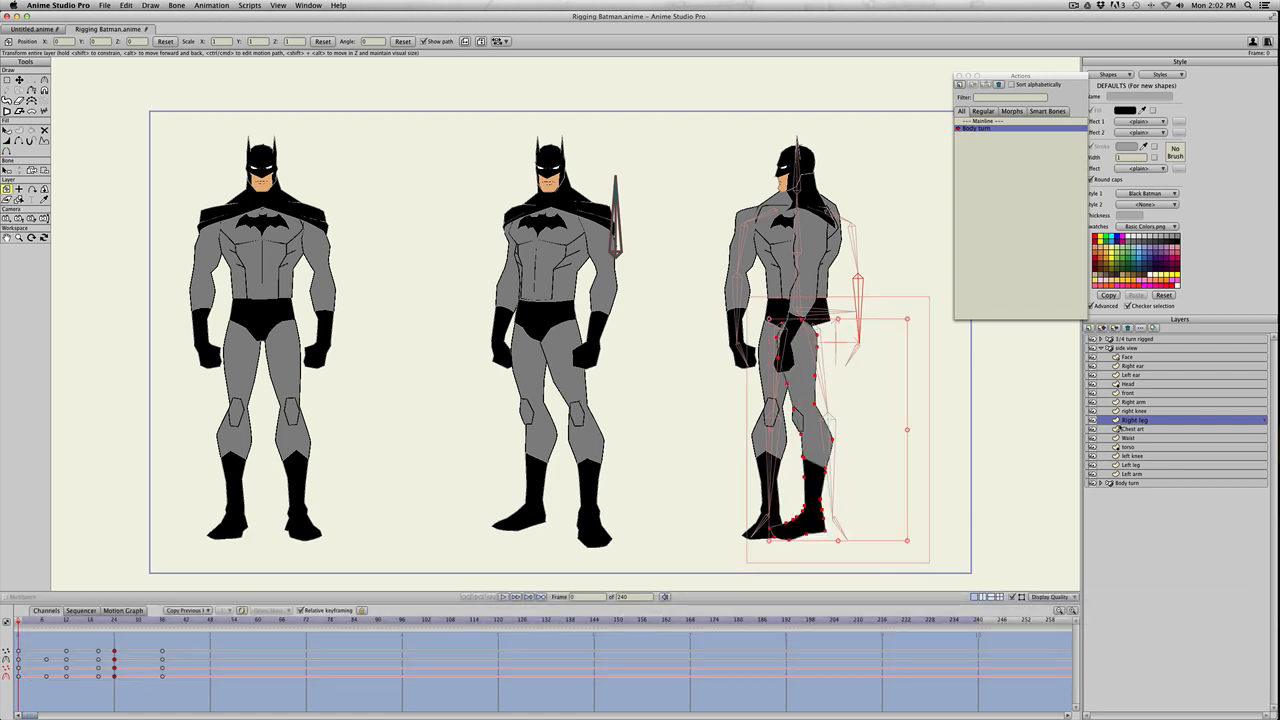
- Copy the frame 24 keyframes of the Chest art and Waist layers to frame 0
click(1134, 429)
drag(114, 645, 138, 700)
key(super+c)
key(super+v)
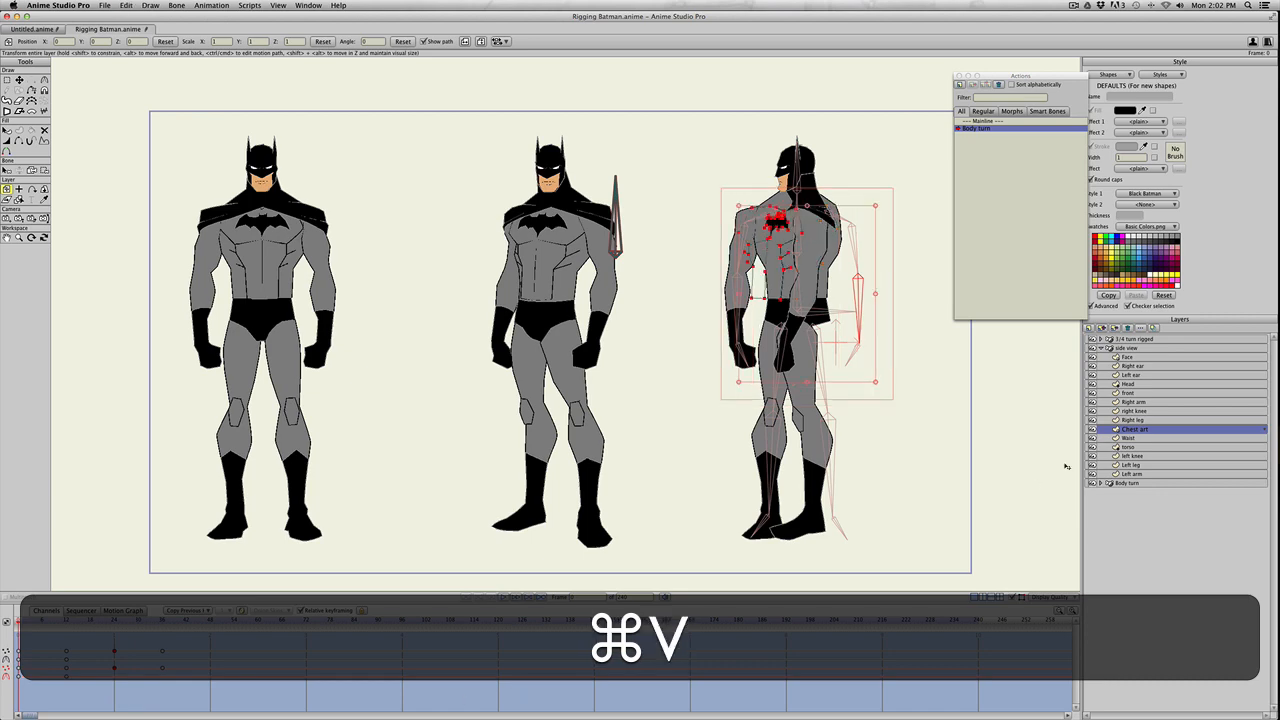
click(1130, 438)
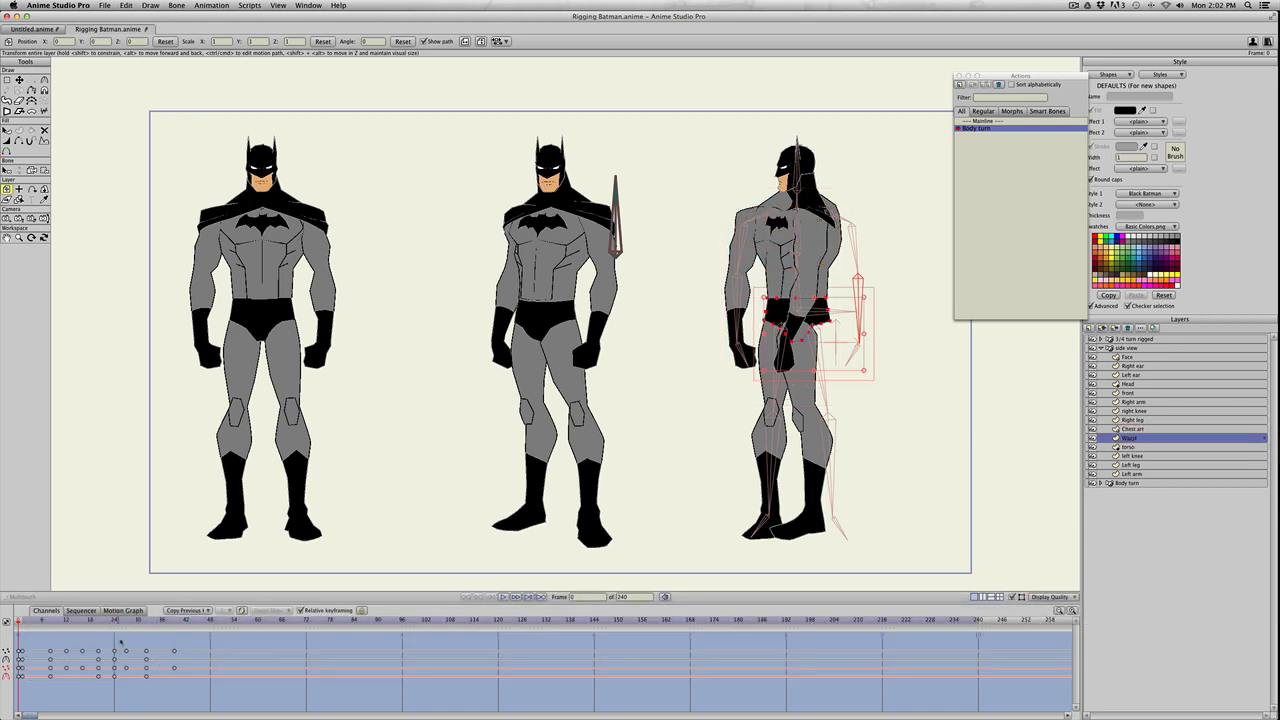
drag(113, 645, 120, 700)
key(super+c)
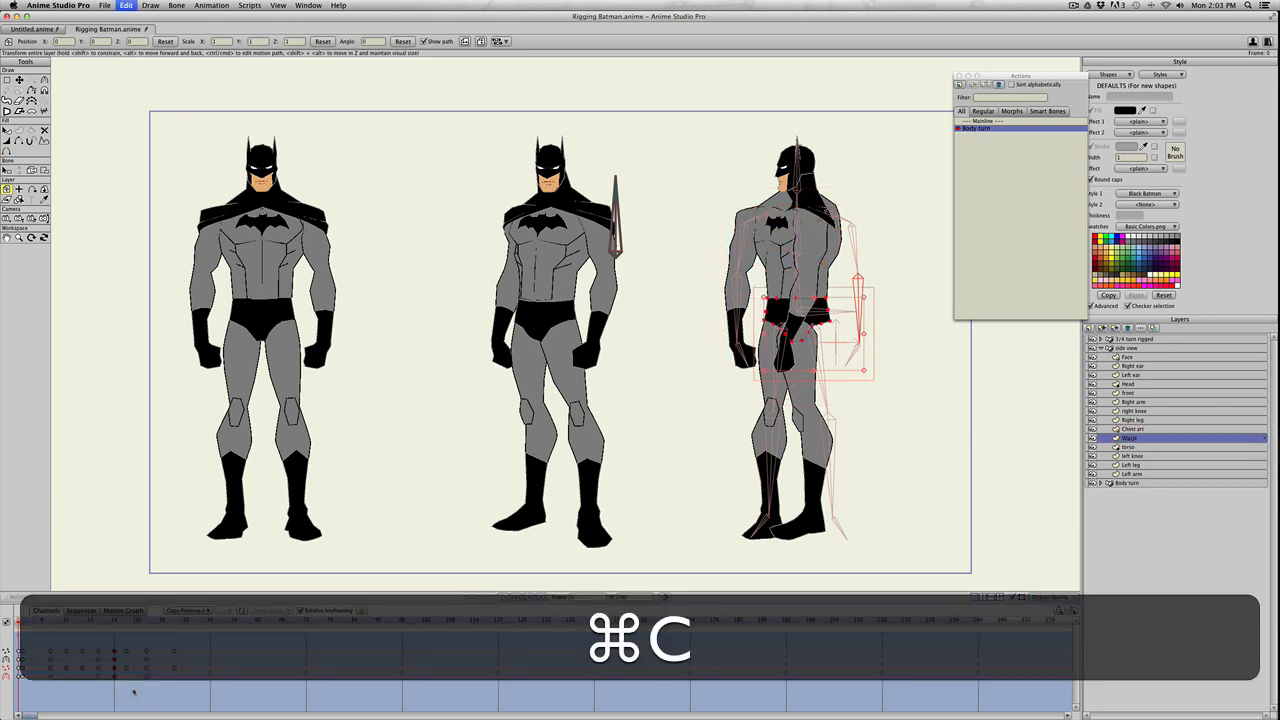
key(super+v)
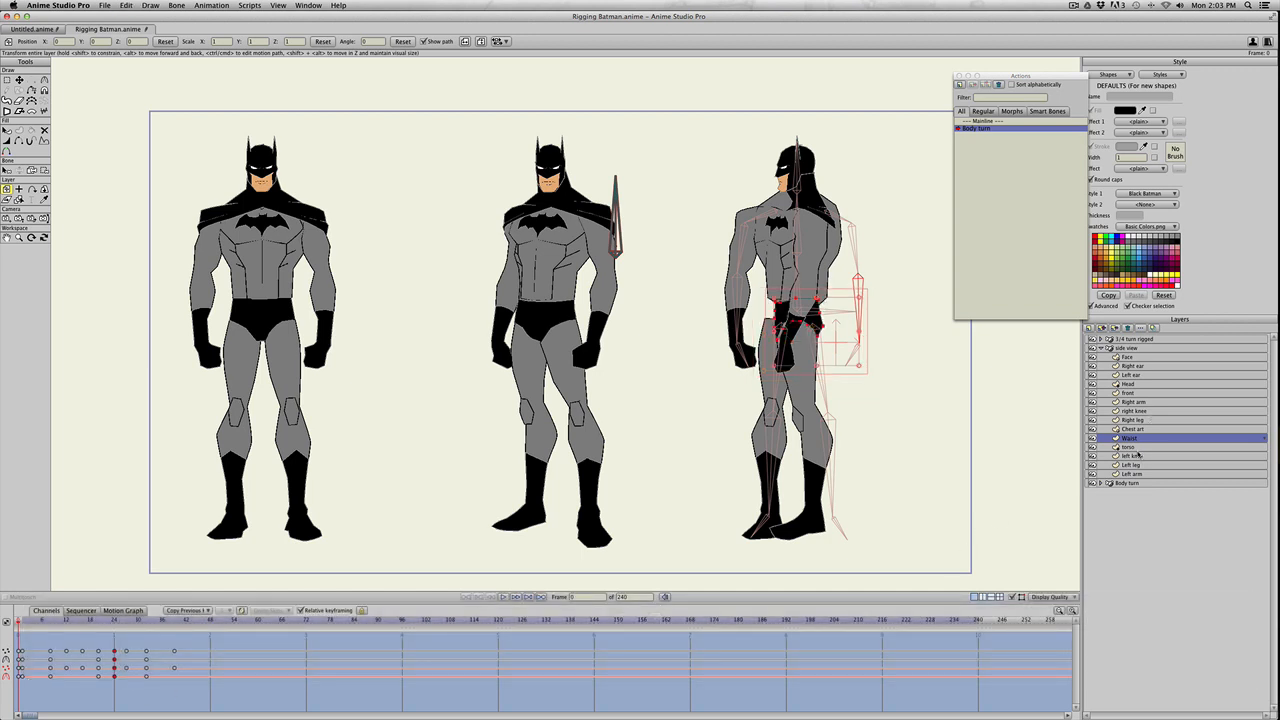
- Copy the frame 24 keyframes of the torso and left knee layers to frame 0
click(1134, 447)
drag(108, 648, 116, 697)
key(super+c)
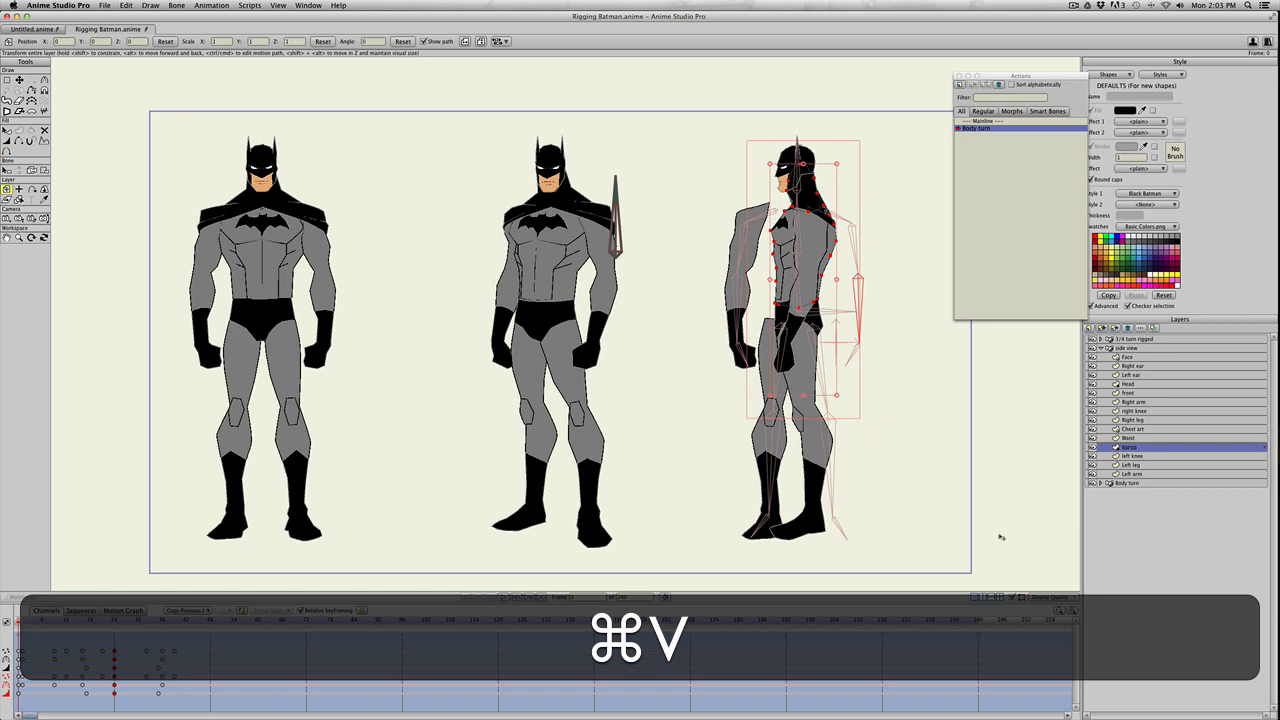
click(1140, 456)
drag(111, 636, 117, 678)
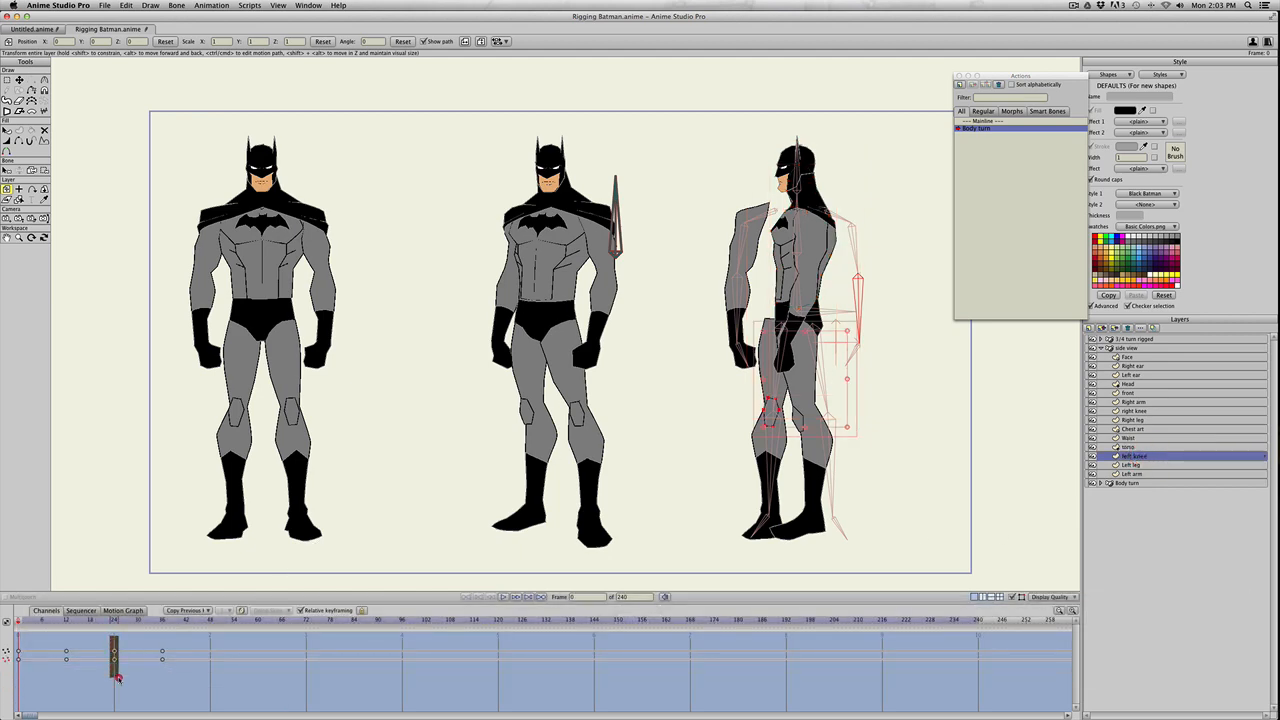
key(super+c)
key(super+v)
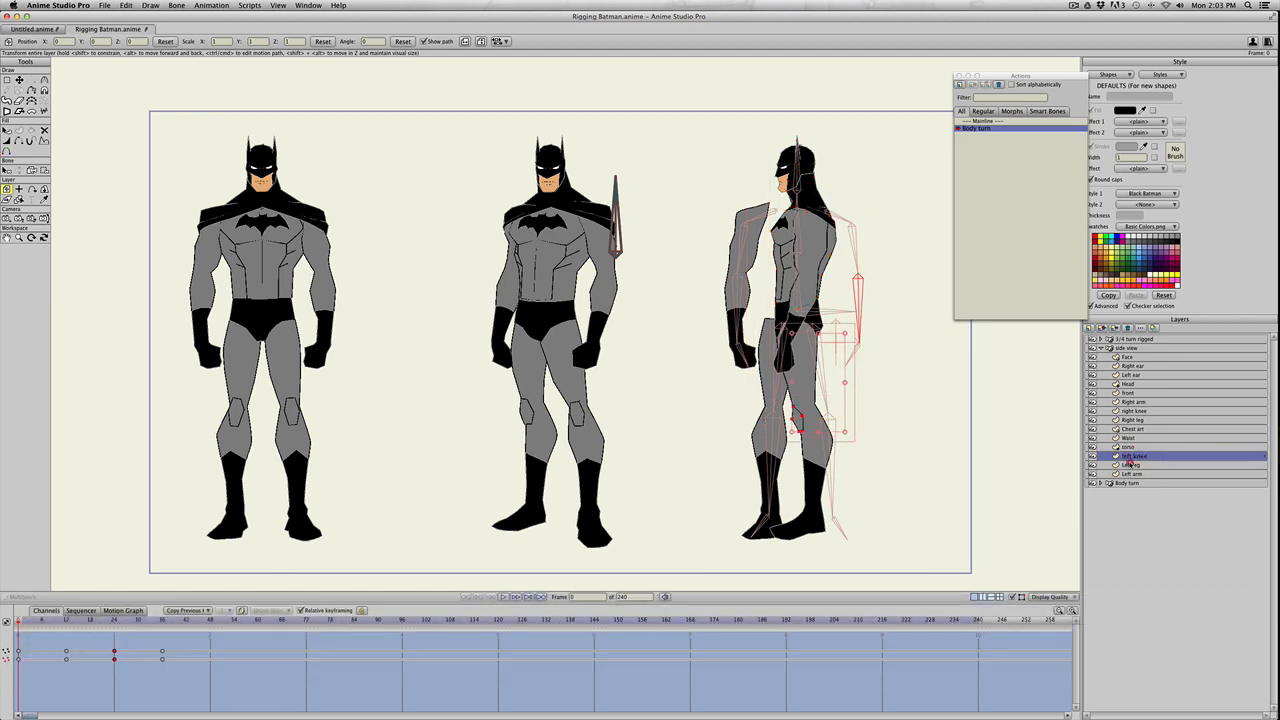
- Copy the frame 24 keyframes of the Left leg and Left arm layers to frame 0
click(1130, 465)
drag(111, 638, 118, 682)
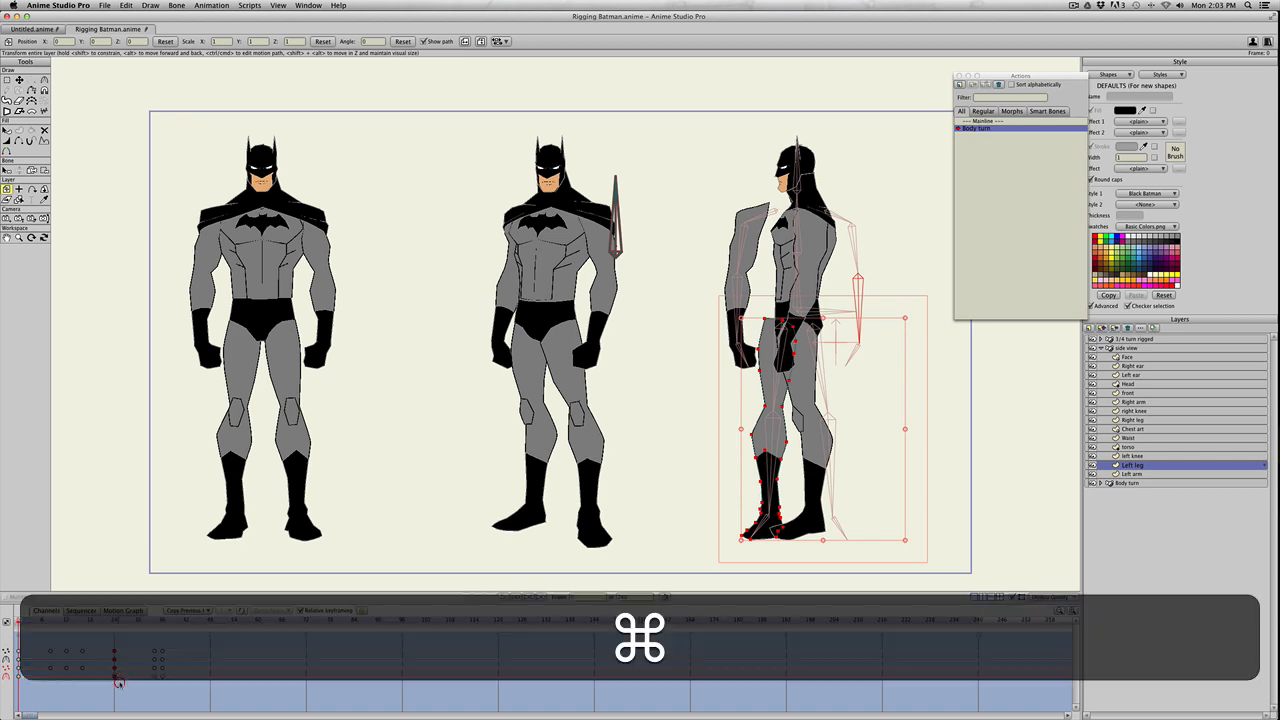
key(super+c)
key(super+v)
click(1132, 474)
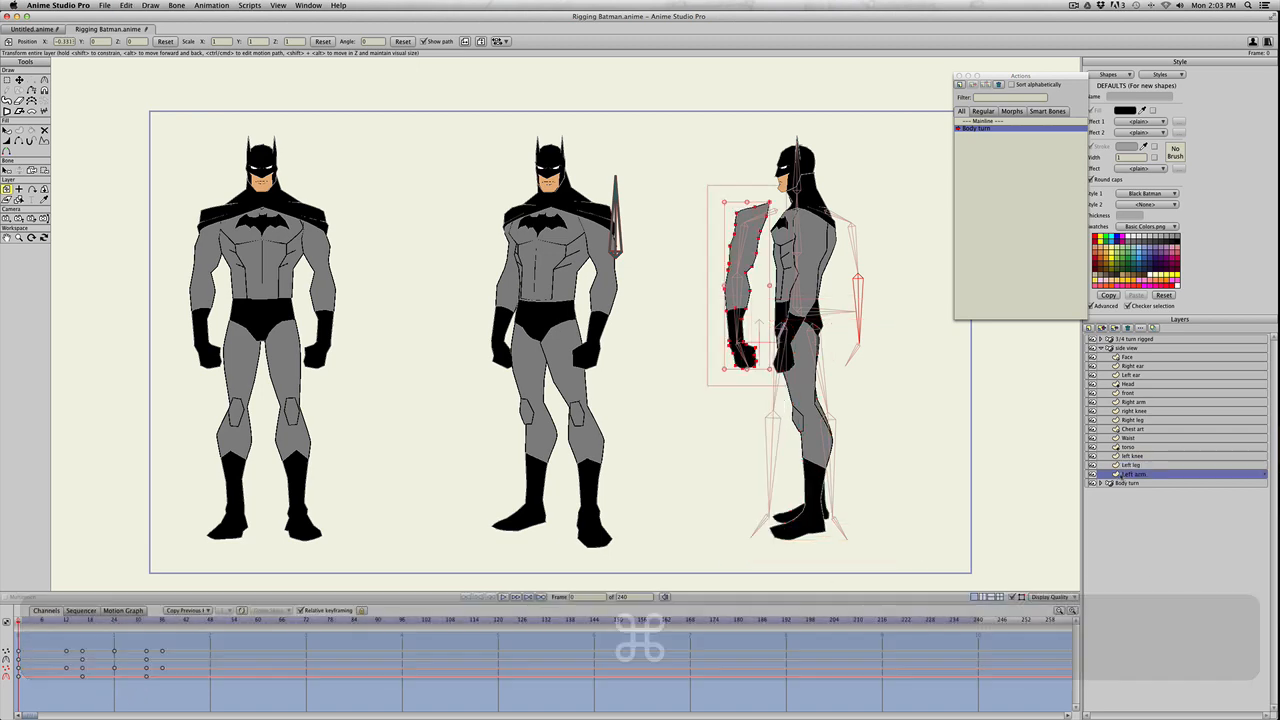
drag(104, 646, 118, 672)
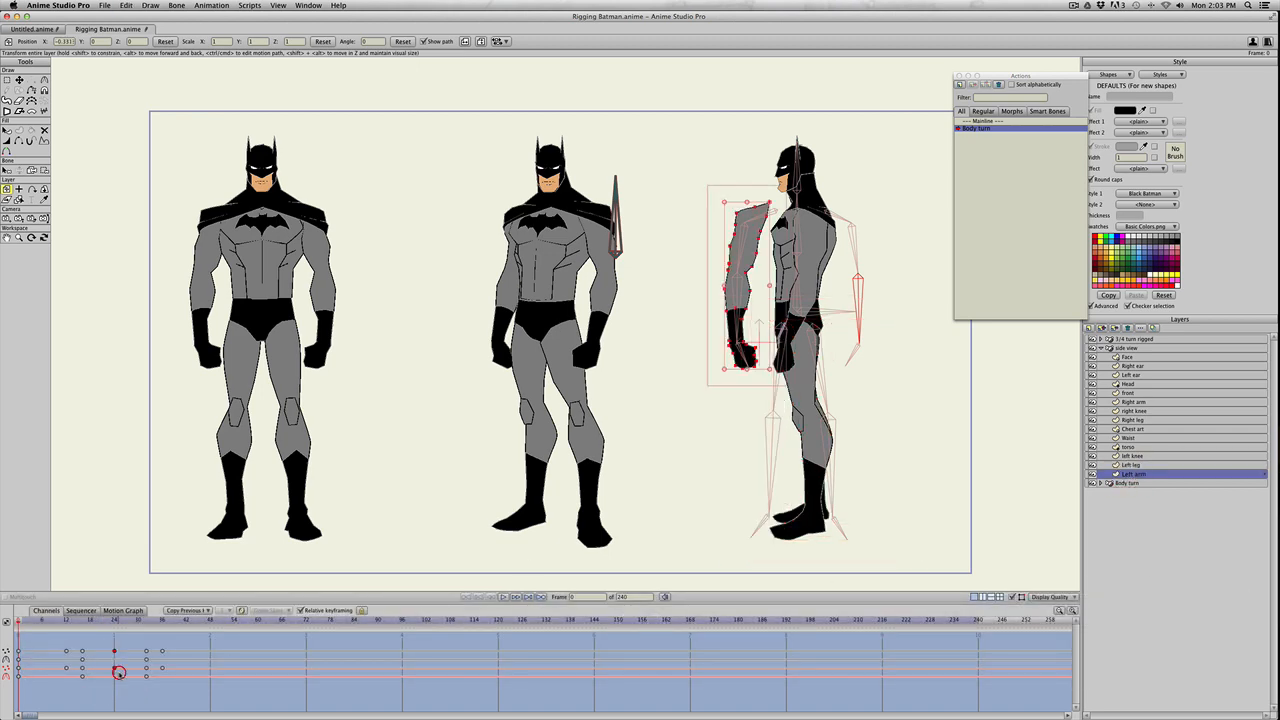
key(super+c)
key(super+v)
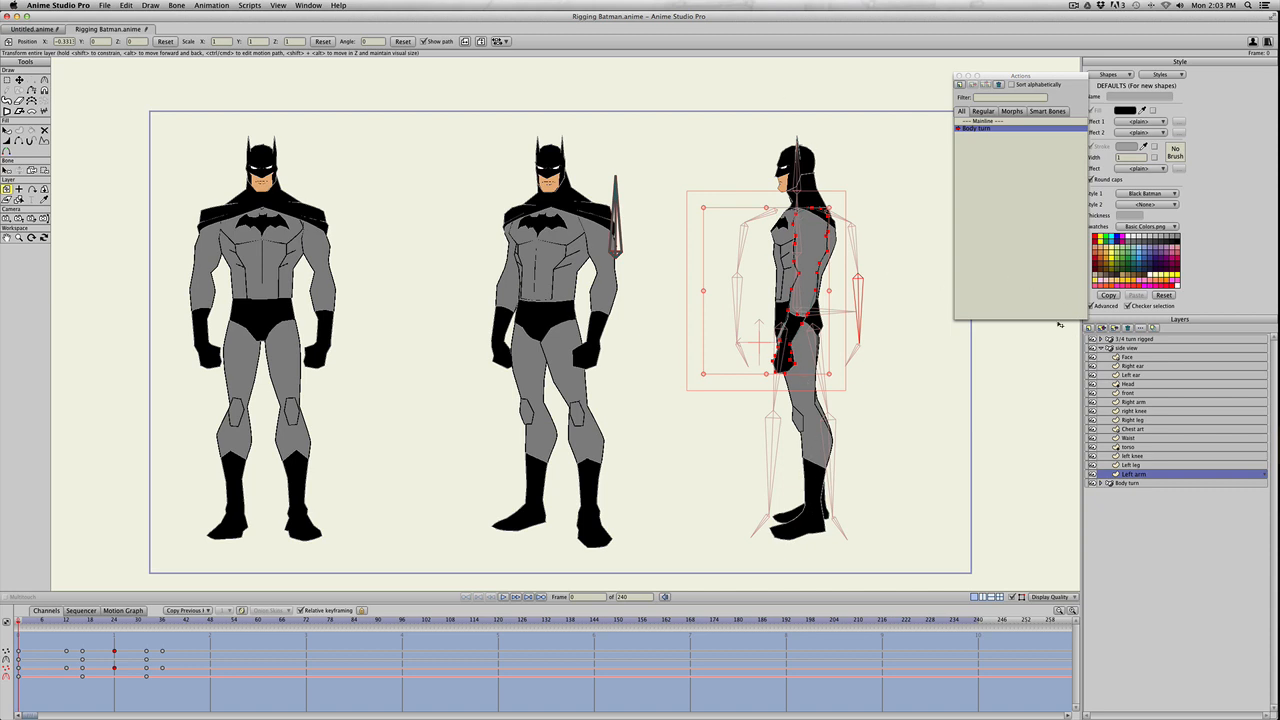
- Return to the Mainline timeline and delete the stray bone beside the 3/4 figure from the side view layer
double_click(975, 120)
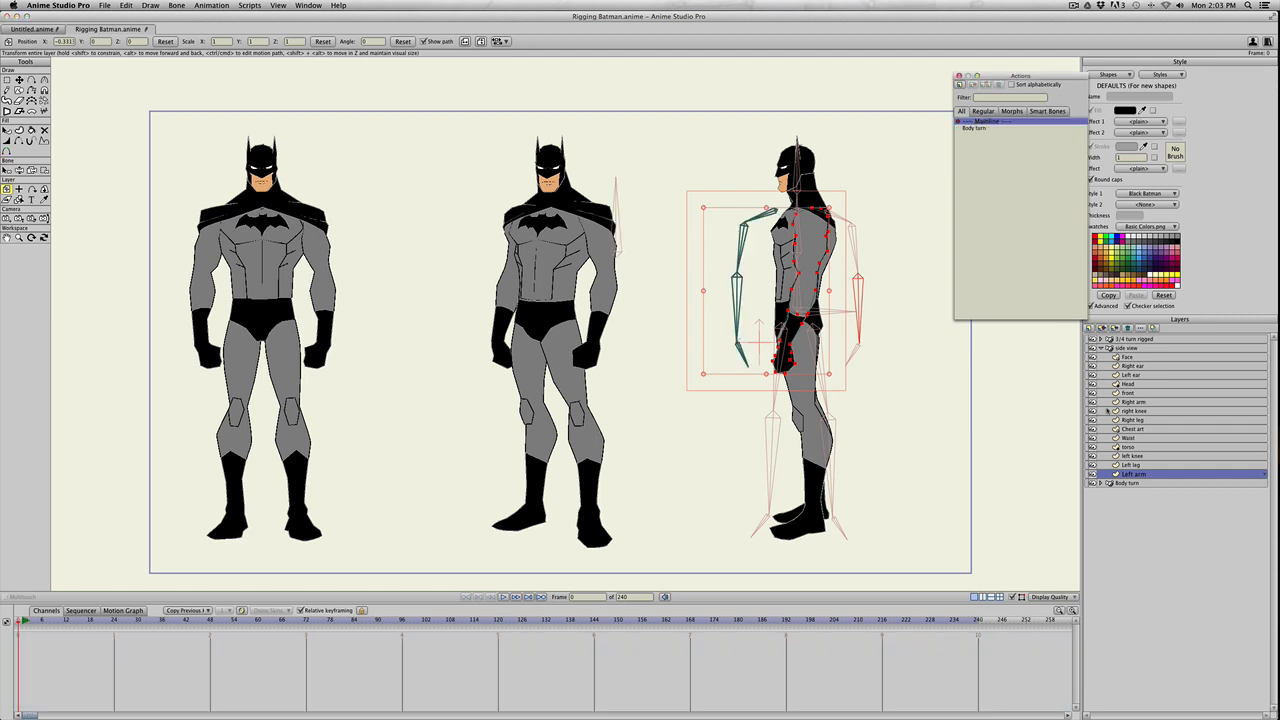
click(1101, 347)
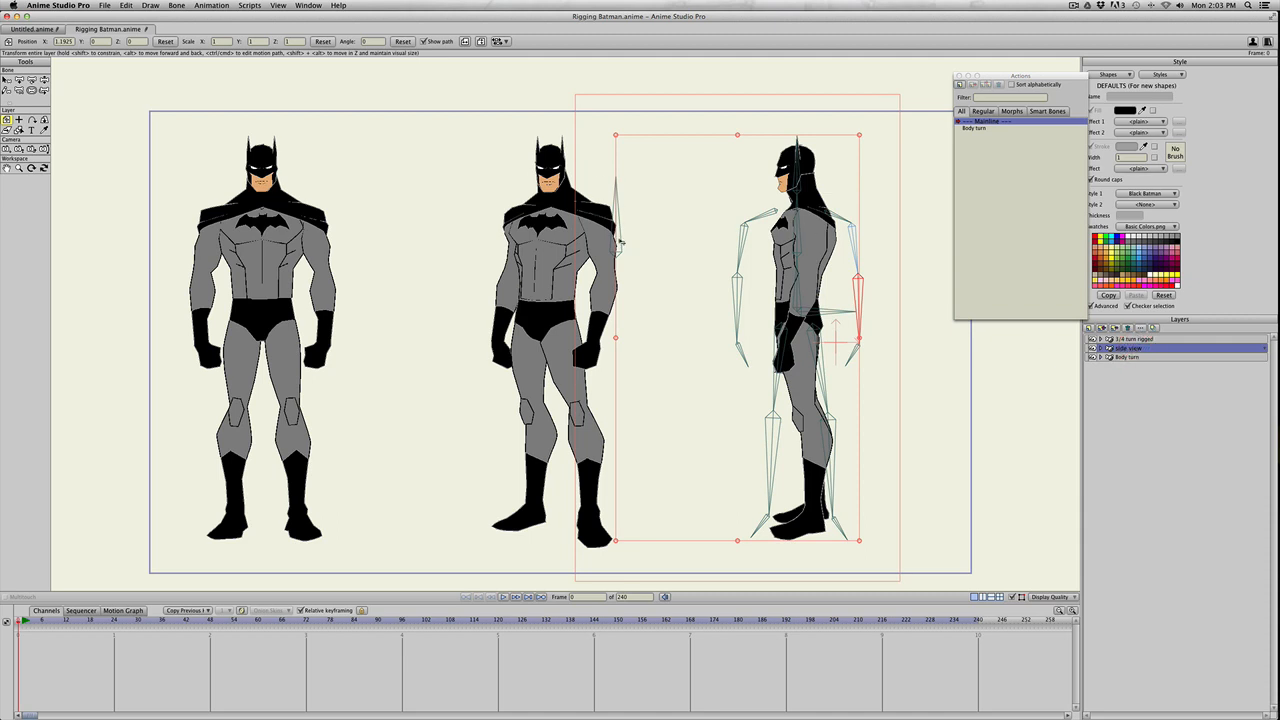
key(b)
click(617, 244)
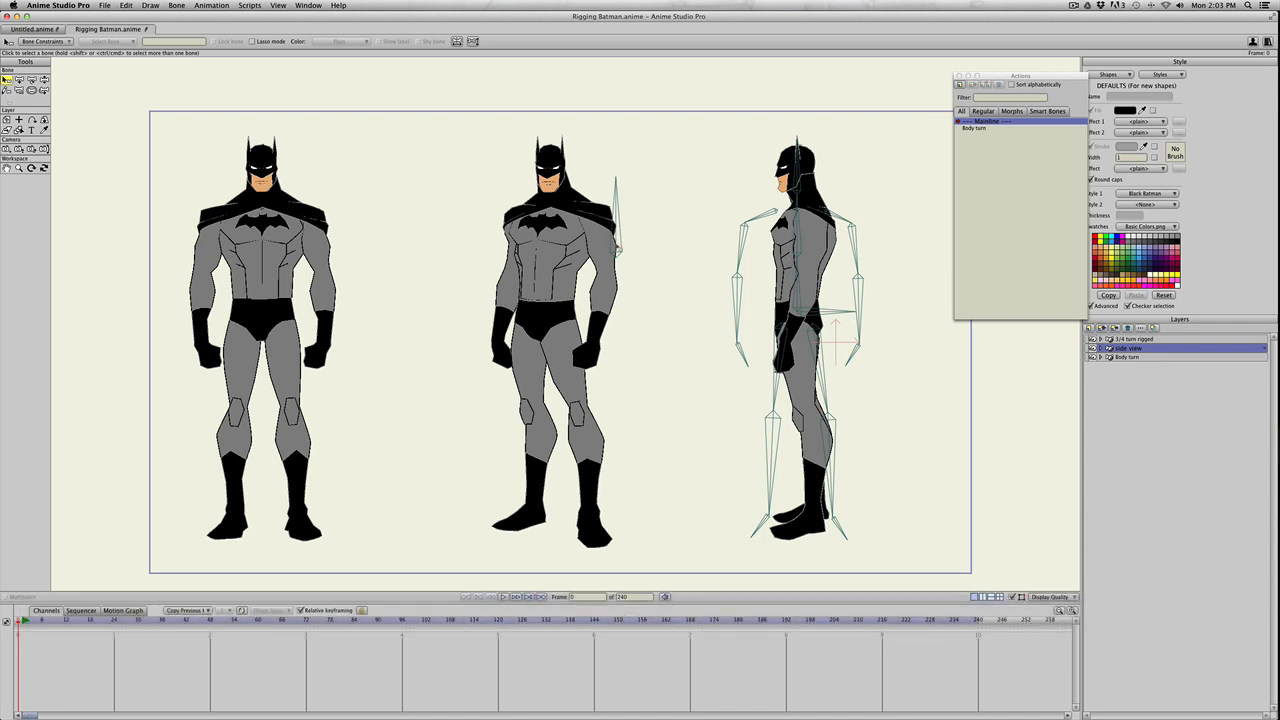
key(b)
click(618, 250)
key(BackSpace)
- Transform the arm bone chain behind the side view figure so its bones follow the nearer arm down to the hand
key(t)
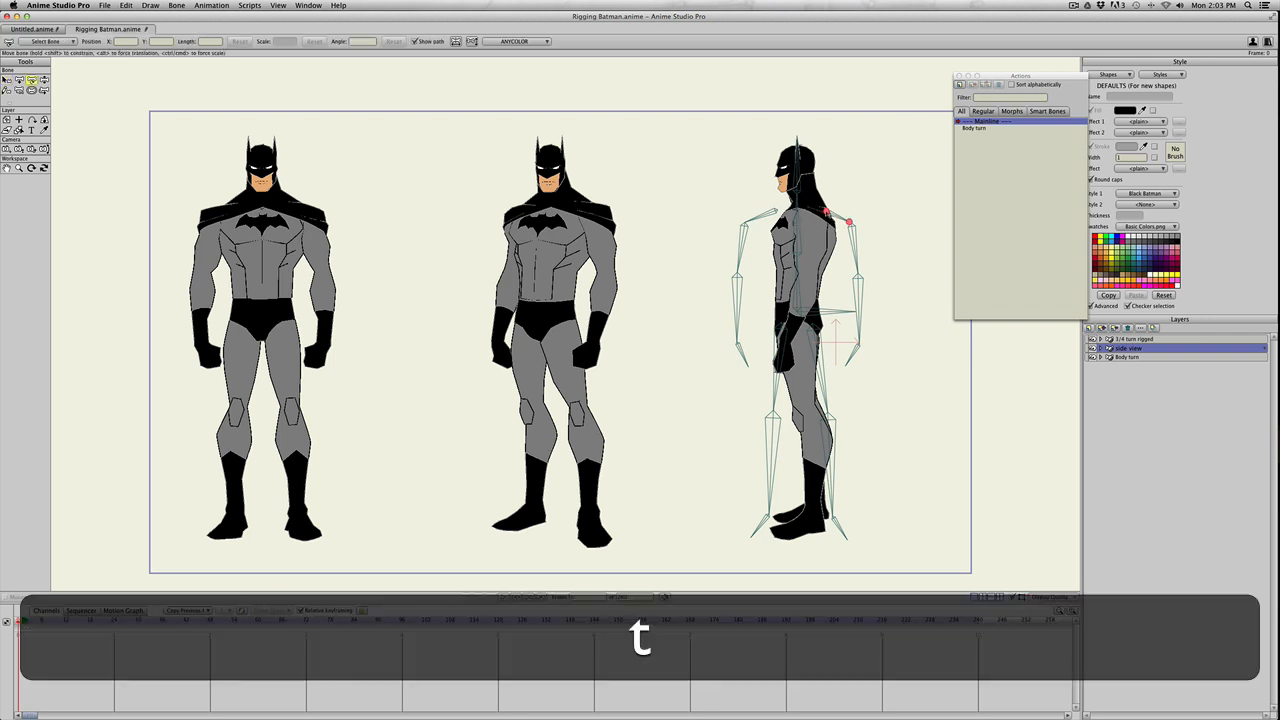
key(t)
drag(827, 211, 753, 351)
click(785, 348)
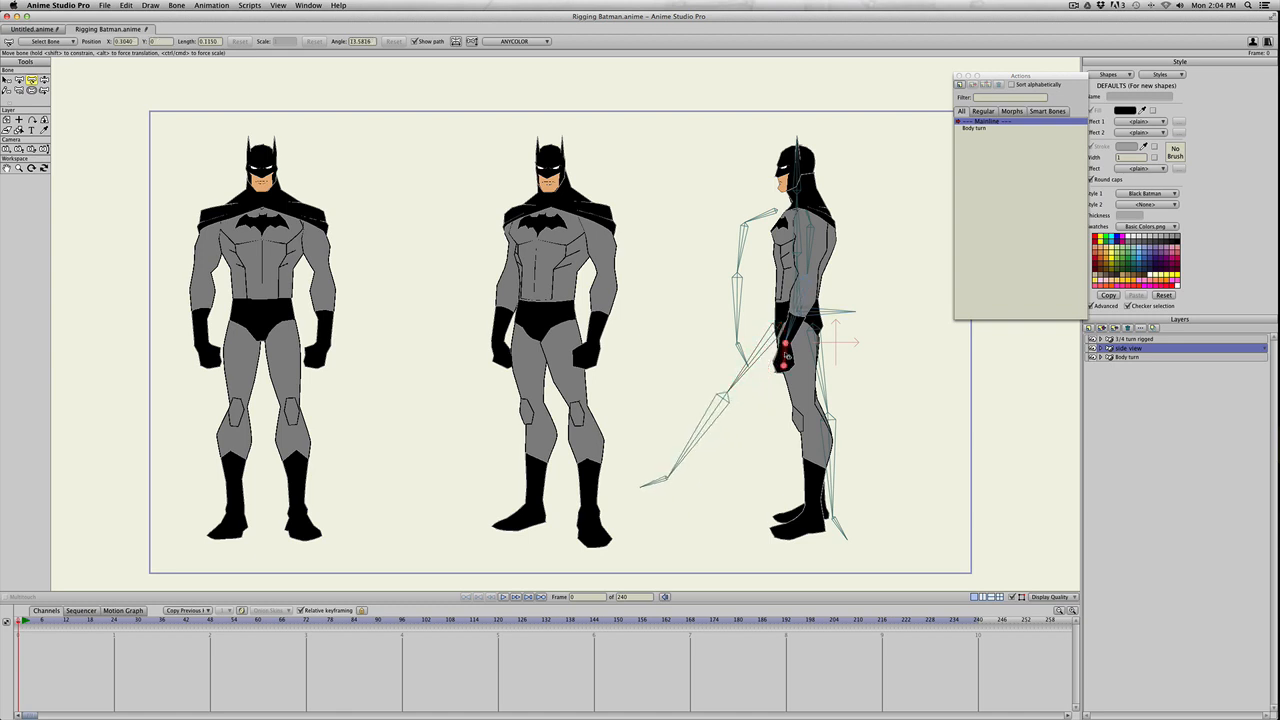
click(805, 280)
click(785, 348)
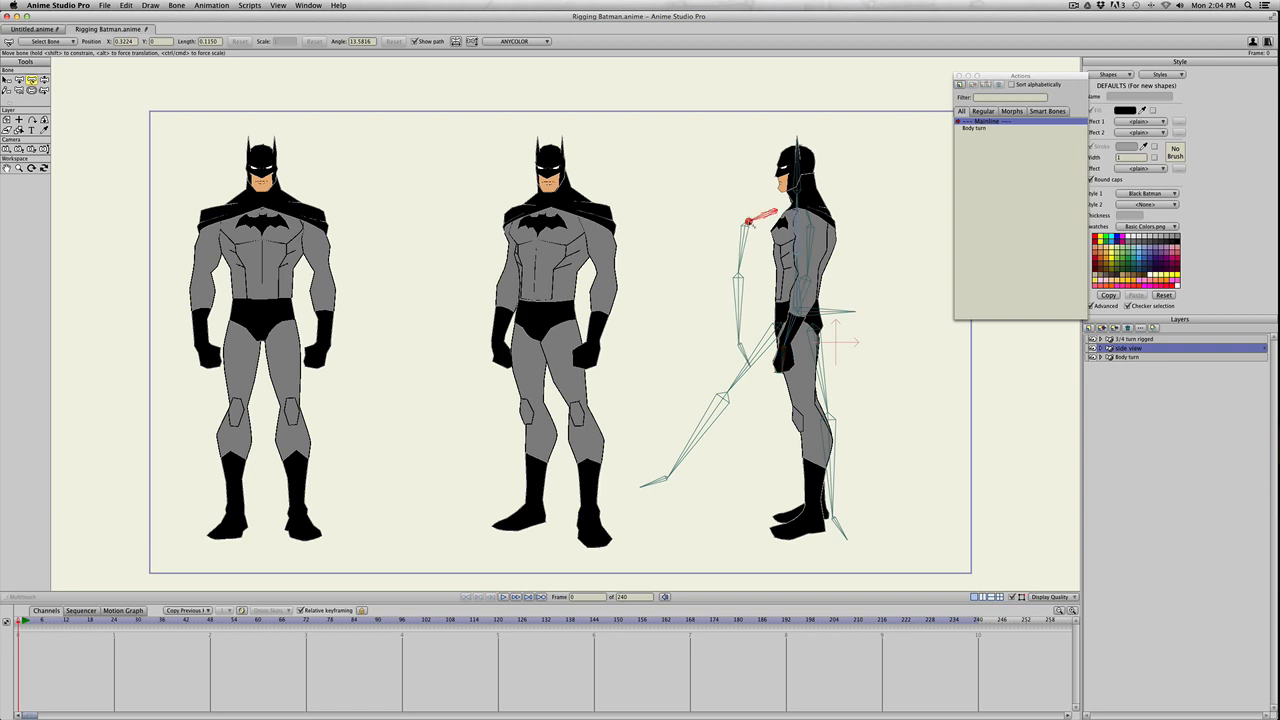
- Move the shoulder bone of the arm chain in front of the chest onto the side view's shoulder, undoing the extra rotation
click(754, 222)
drag(750, 222, 805, 213)
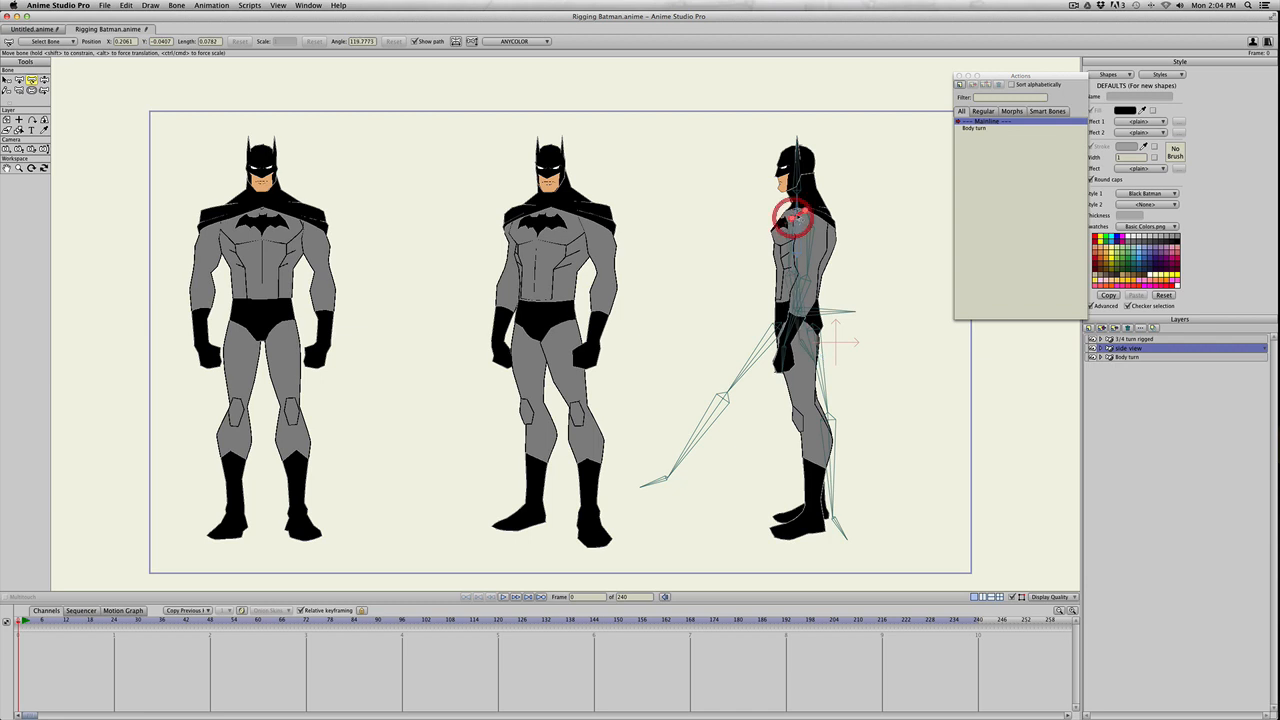
drag(794, 218, 811, 222)
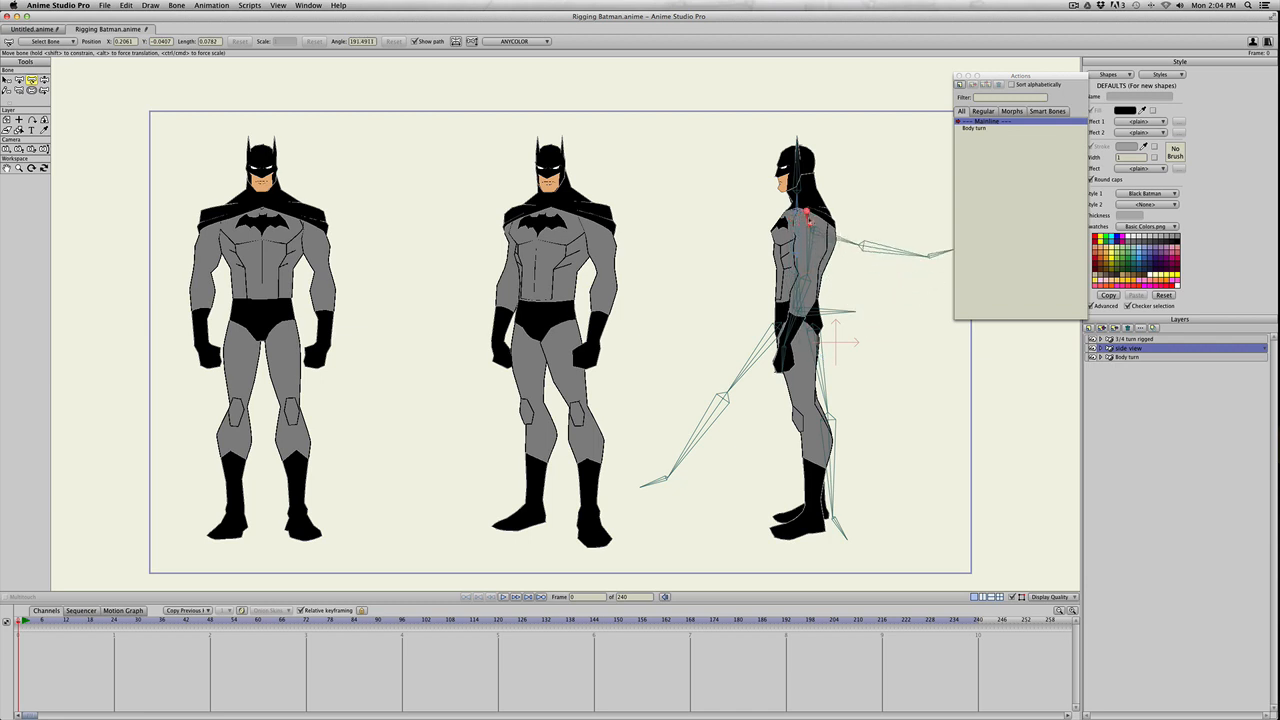
key(super+z)
- Adjust the repositioned arm chain's lower bones to line up with the forearm and hand in the side view
scroll(806, 220, down, 1)
scroll(798, 218, up, 6)
key(space)
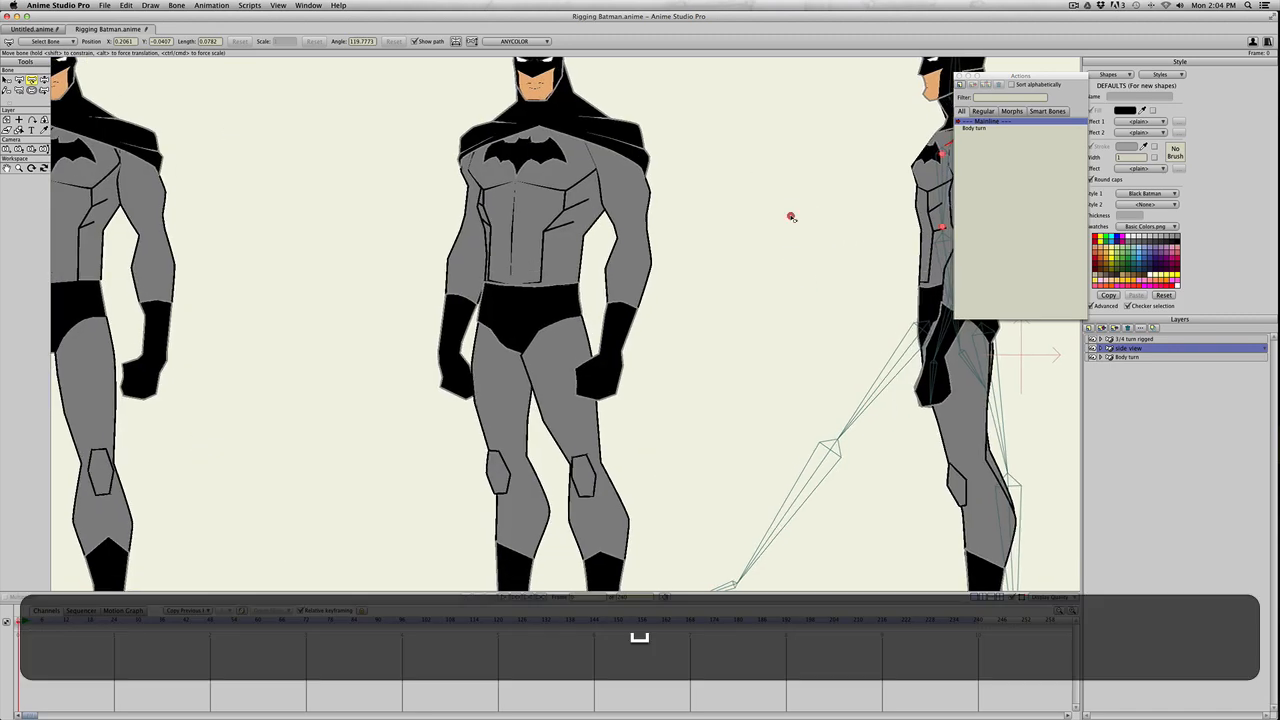
drag(791, 217, 514, 280)
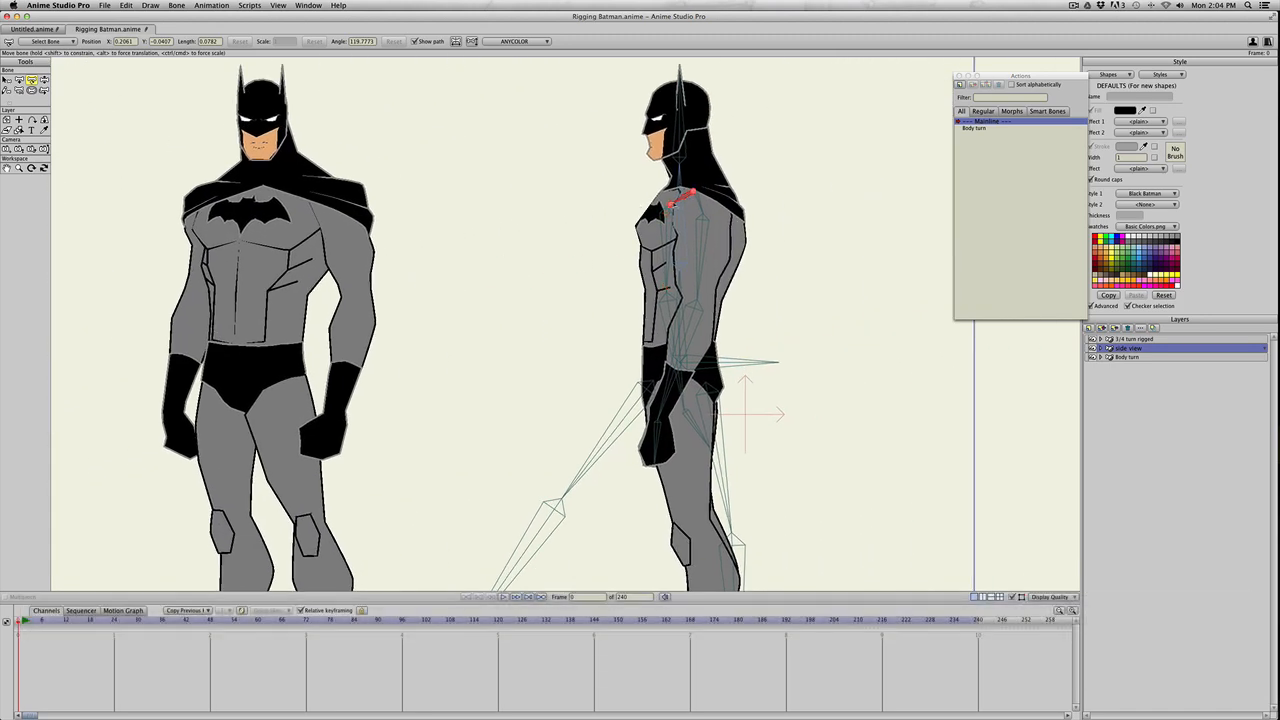
mouse_move(672, 204)
mouse_down()
mouse_move(709, 215)
mouse_move(698, 254)
mouse_up()
key(super+z)
drag(700, 334, 686, 338)
click(661, 433)
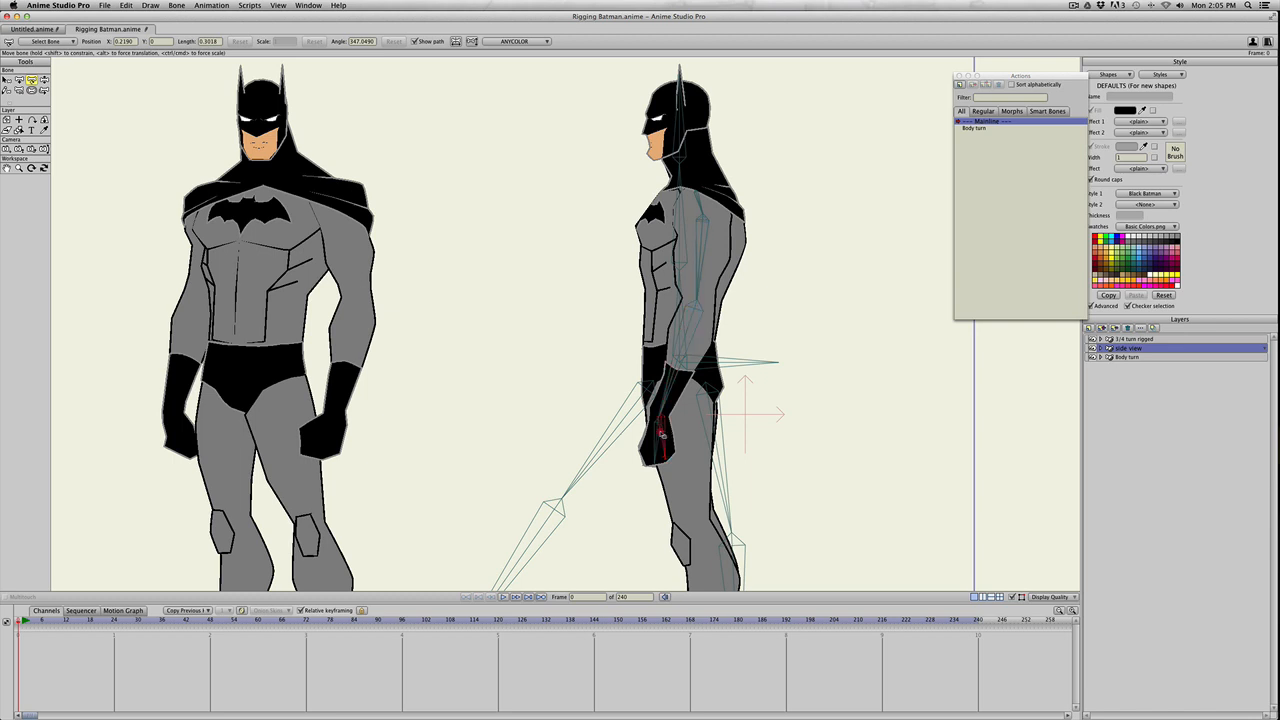
drag(661, 433, 655, 434)
- Fit the thigh, shin and foot bones of the outstretched leg chain to the side view's nearer leg and foot
scroll(724, 337, down, 3)
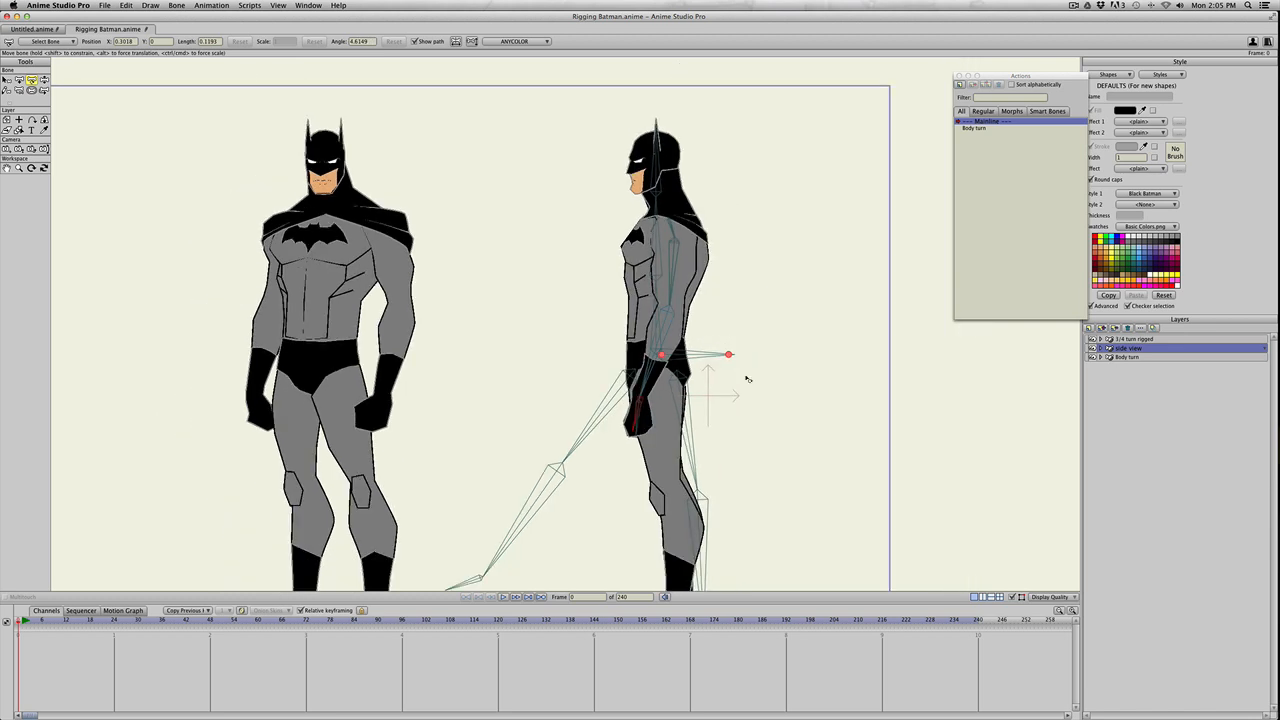
scroll(747, 379, down, 5)
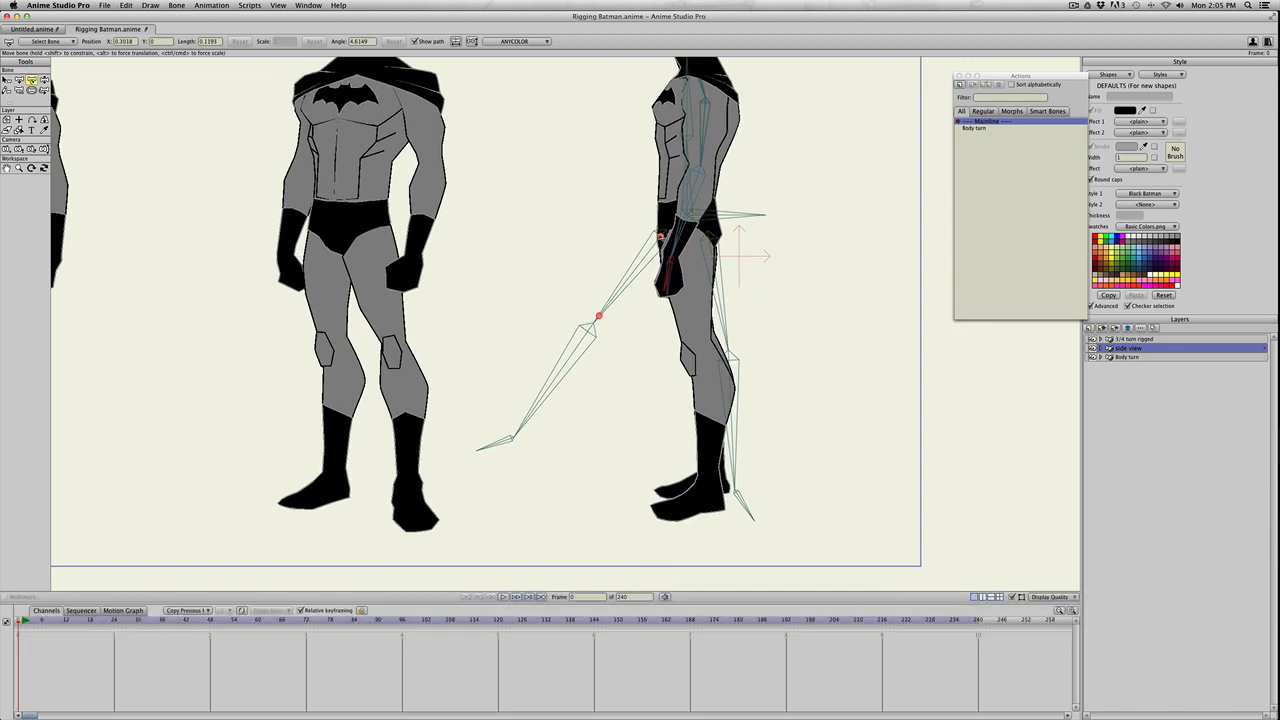
drag(661, 237, 684, 236)
drag(643, 292, 693, 321)
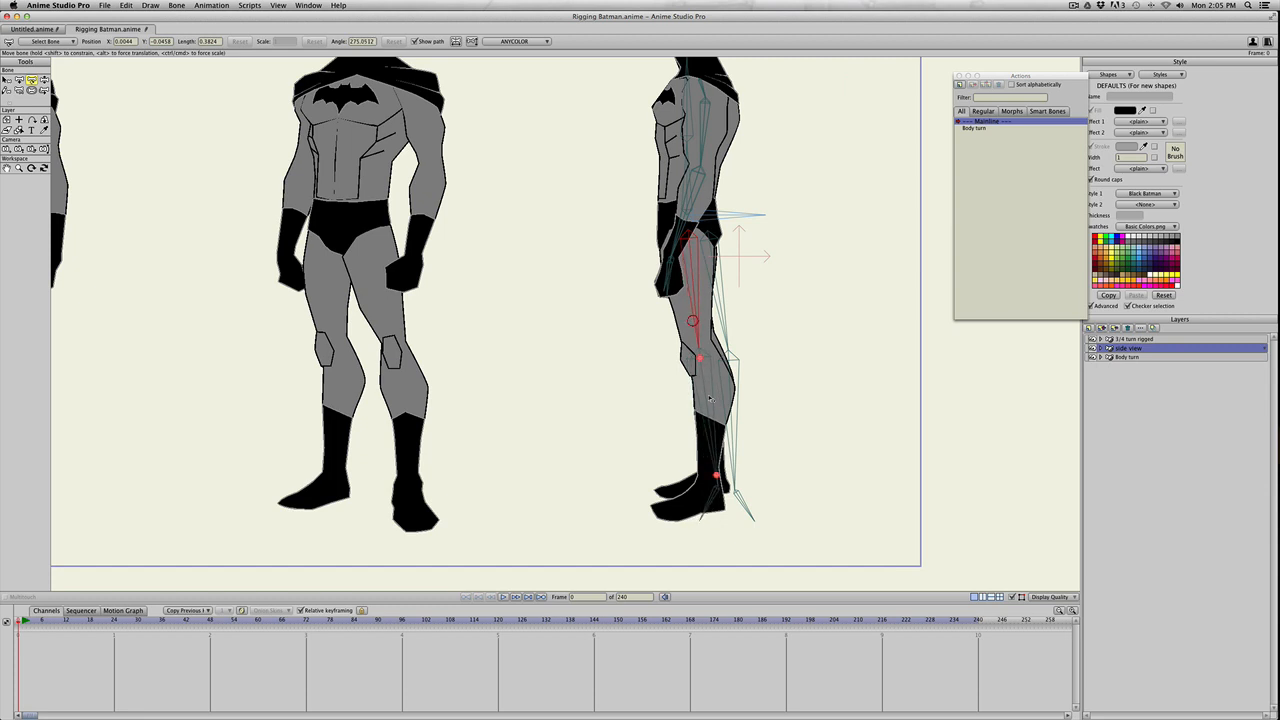
drag(710, 430, 707, 483)
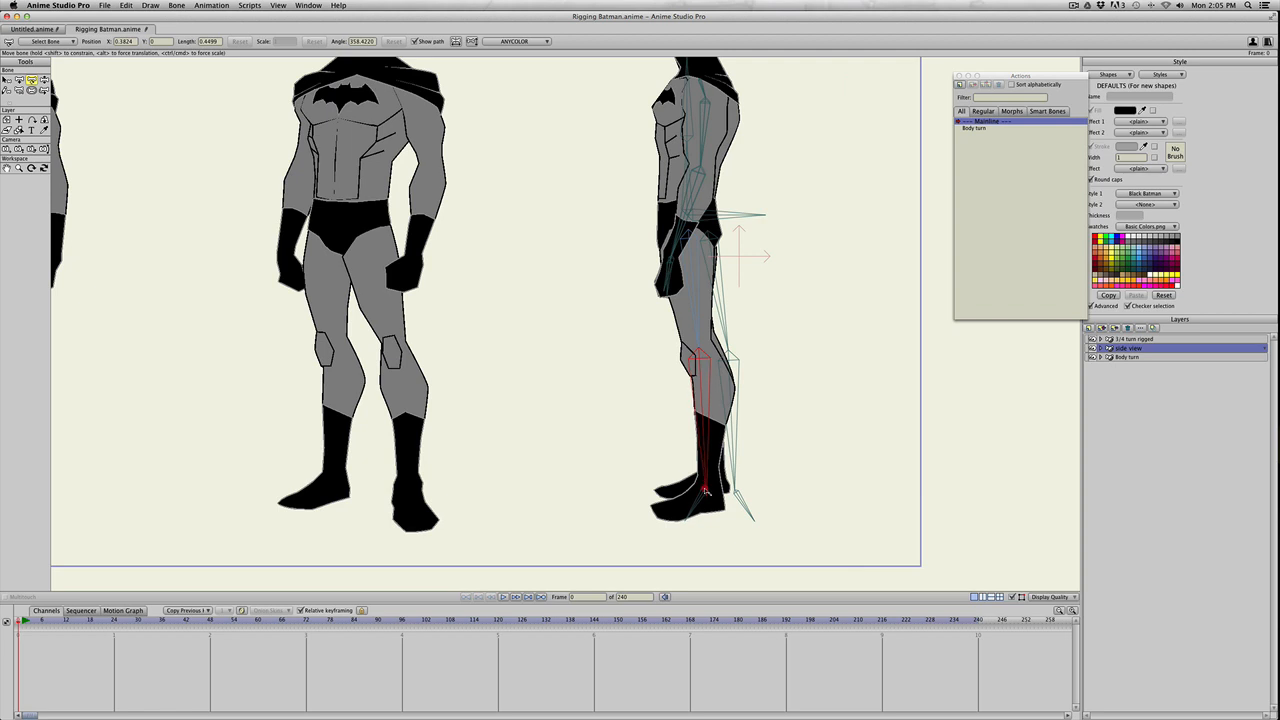
click(705, 501)
drag(702, 517, 660, 510)
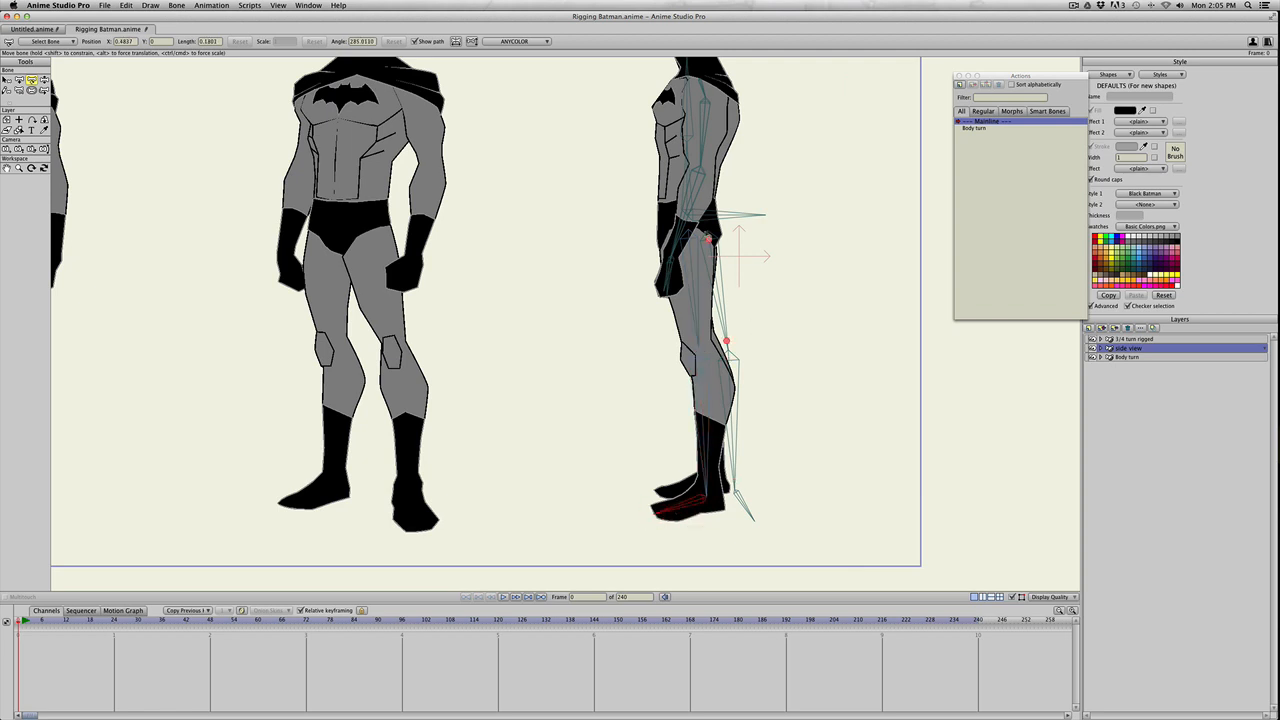
- Fit the remaining leg chain's thigh, shin and foot bones inside the side view's legs, pointing its foot bone forward
click(708, 240)
drag(692, 238, 690, 237)
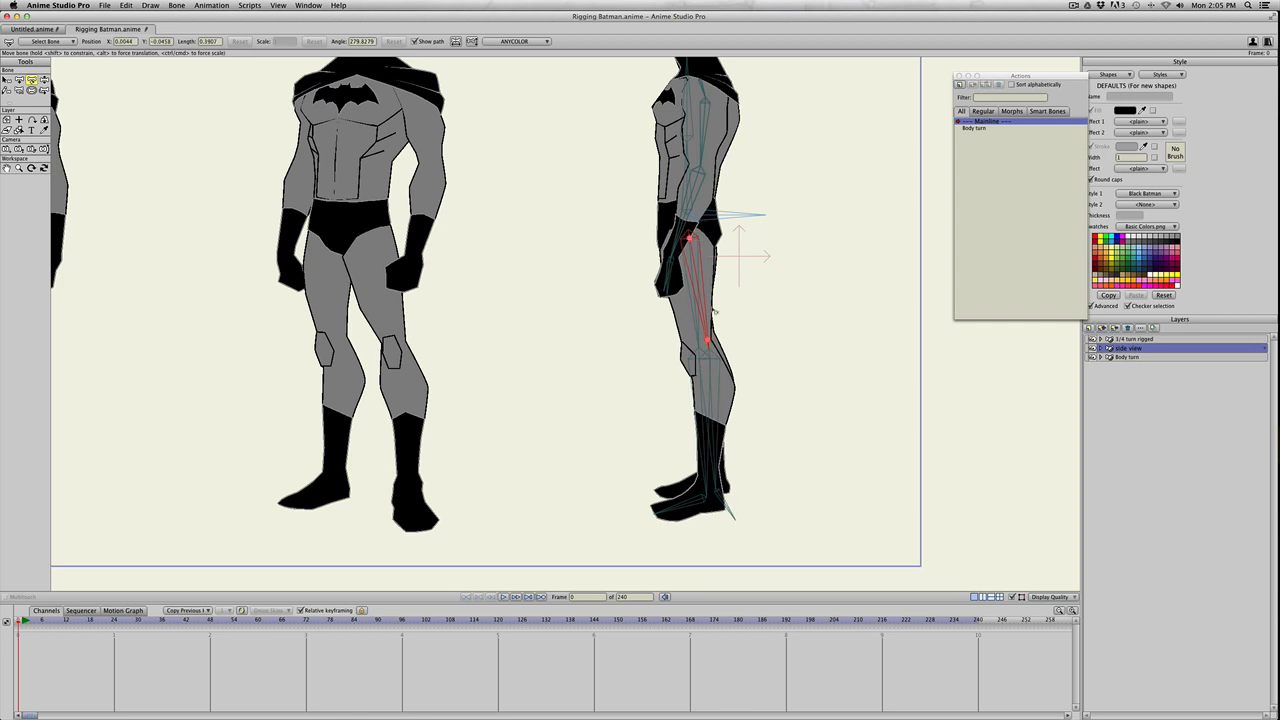
drag(708, 345, 702, 370)
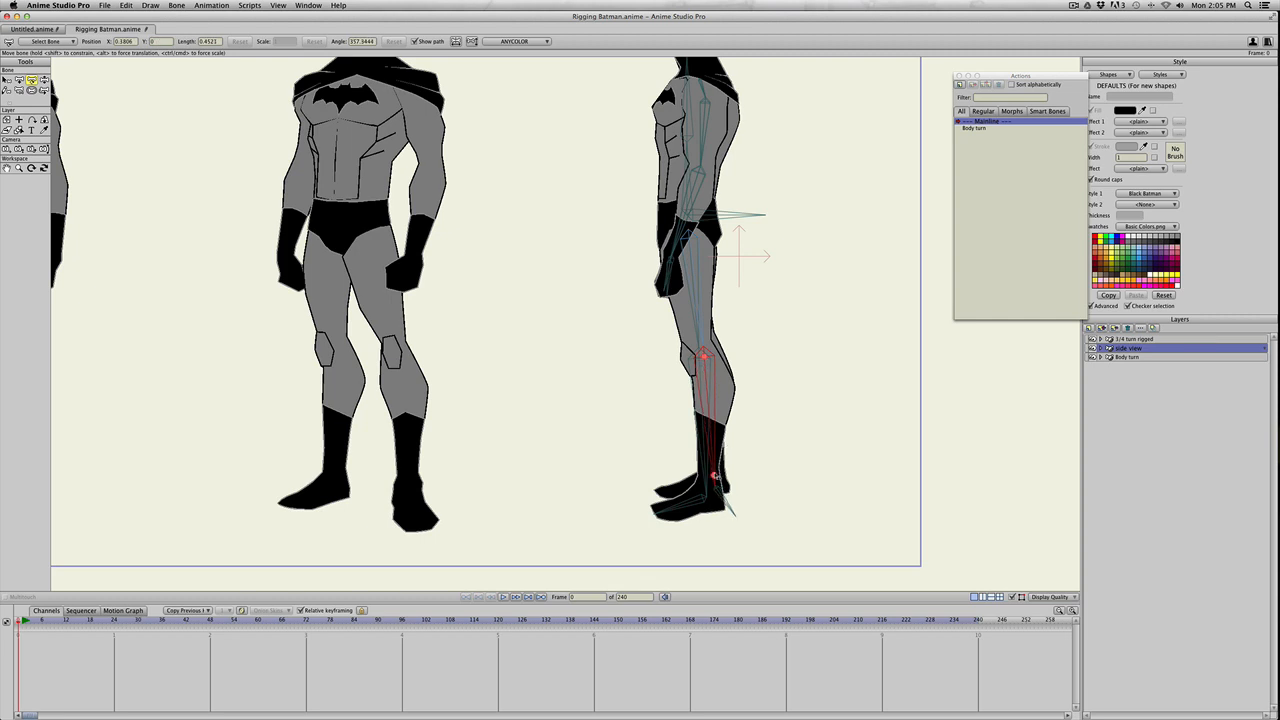
click(721, 491)
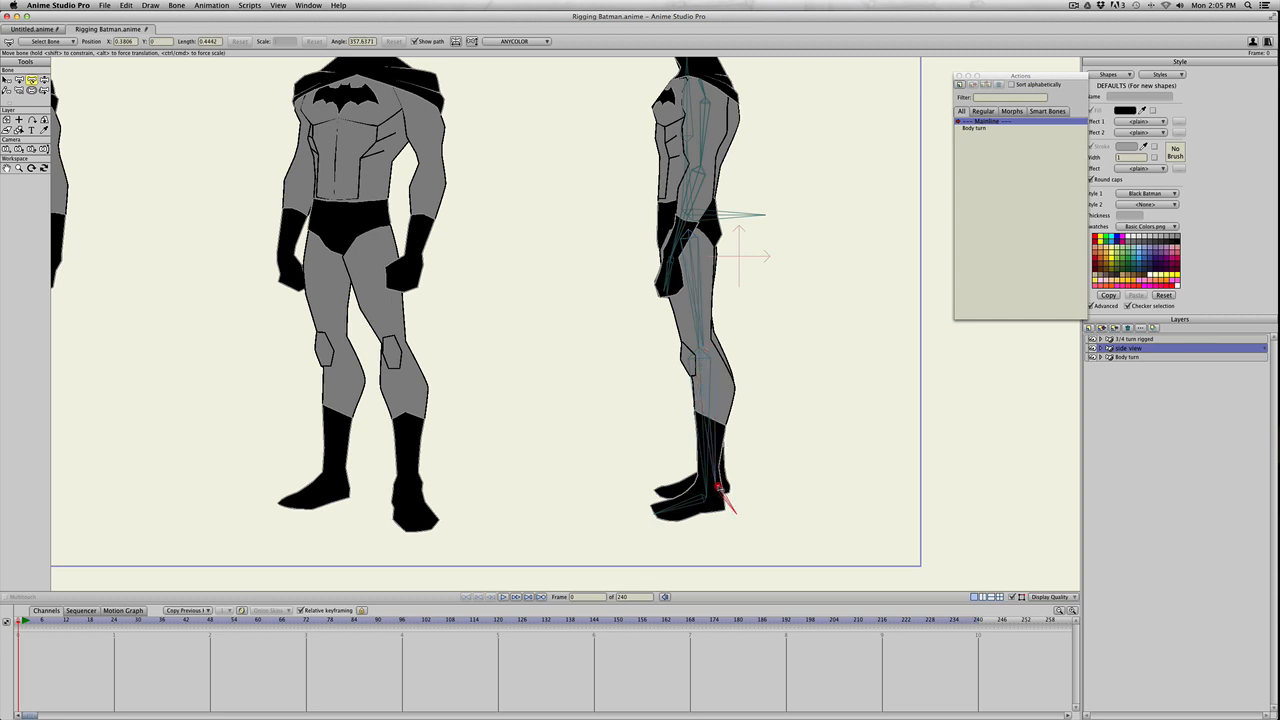
drag(728, 498, 660, 491)
- Test the side view rig with Manipulate Bones by bending the torso, arm and lower leg, and reset the pose at frame 0
scroll(690, 442, down, 3)
drag(704, 425, 730, 503)
scroll(729, 434, down, 2)
scroll(728, 434, up, 2)
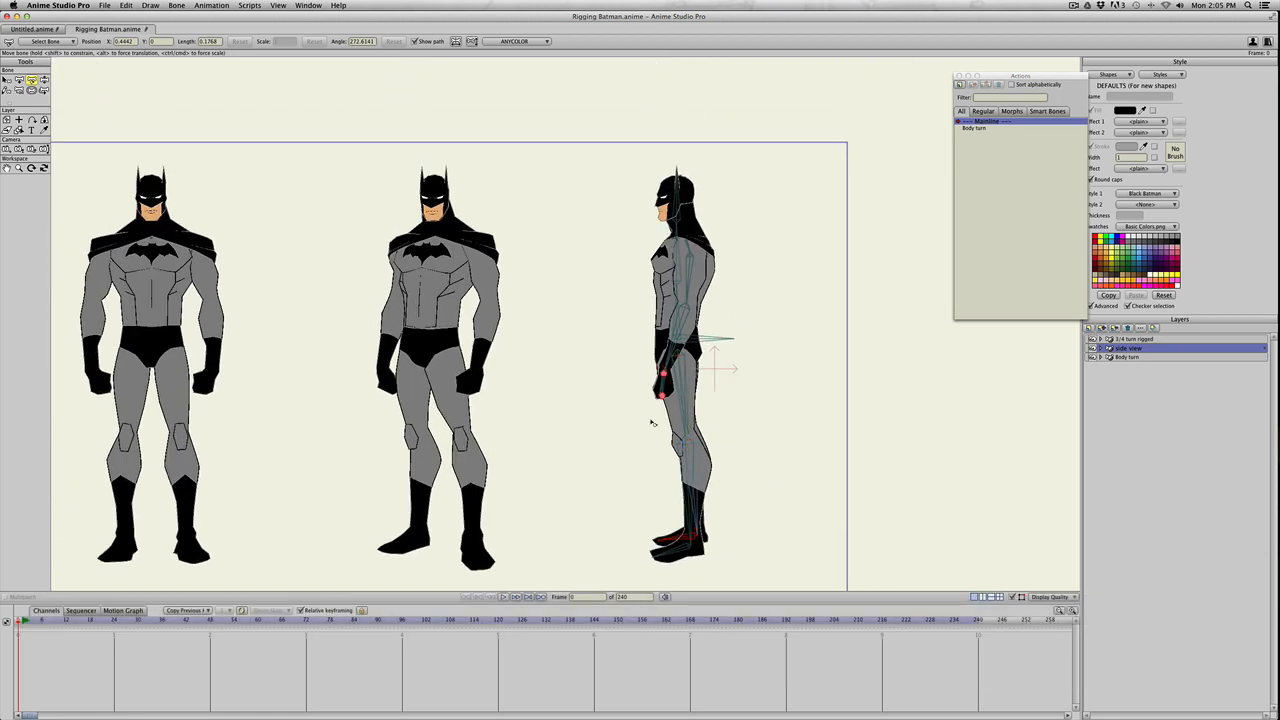
key(z)
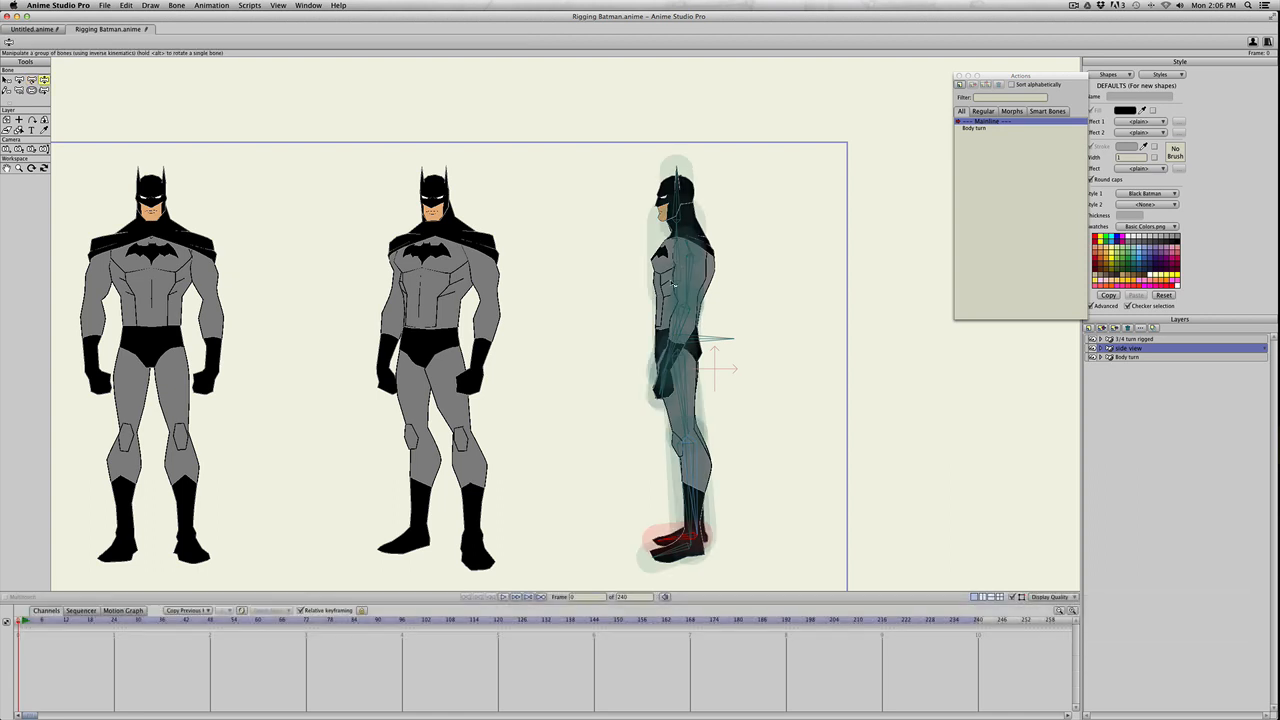
drag(671, 277, 643, 263)
drag(714, 334, 674, 300)
key(super+z)
key(z)
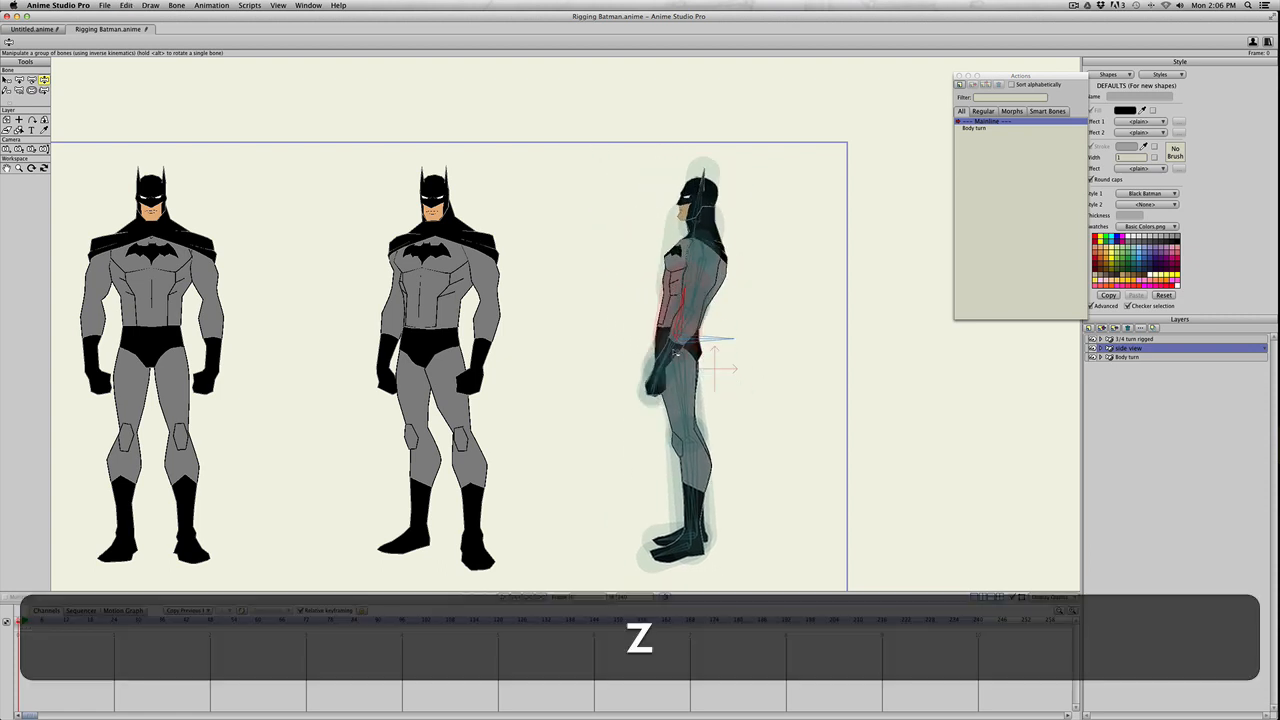
drag(675, 350, 660, 309)
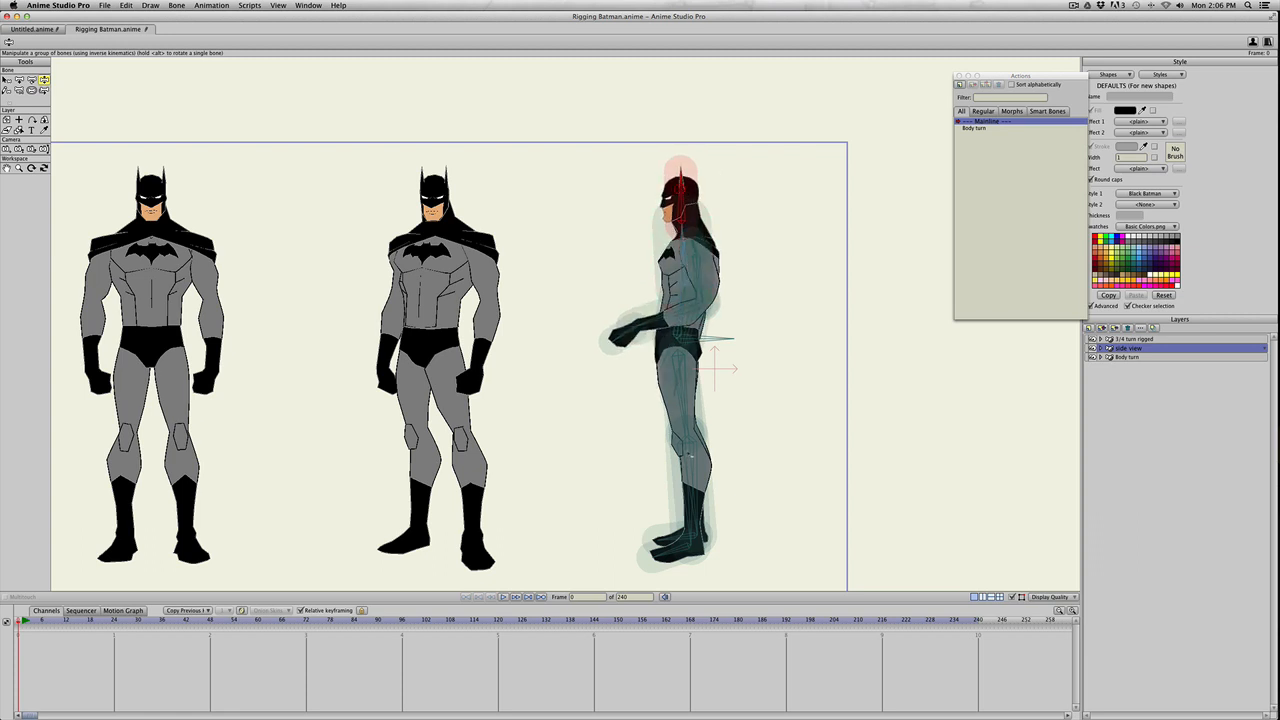
drag(679, 484, 656, 510)
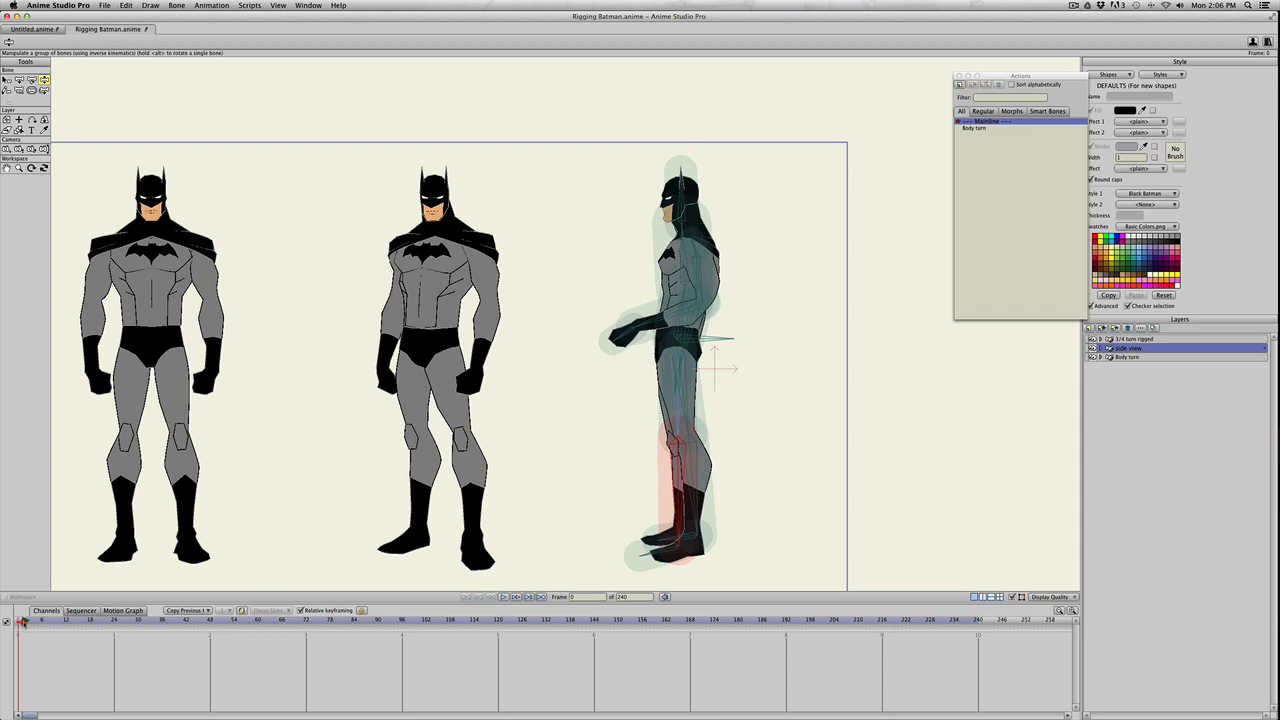
drag(23, 623, 15, 623)
click(15, 624)
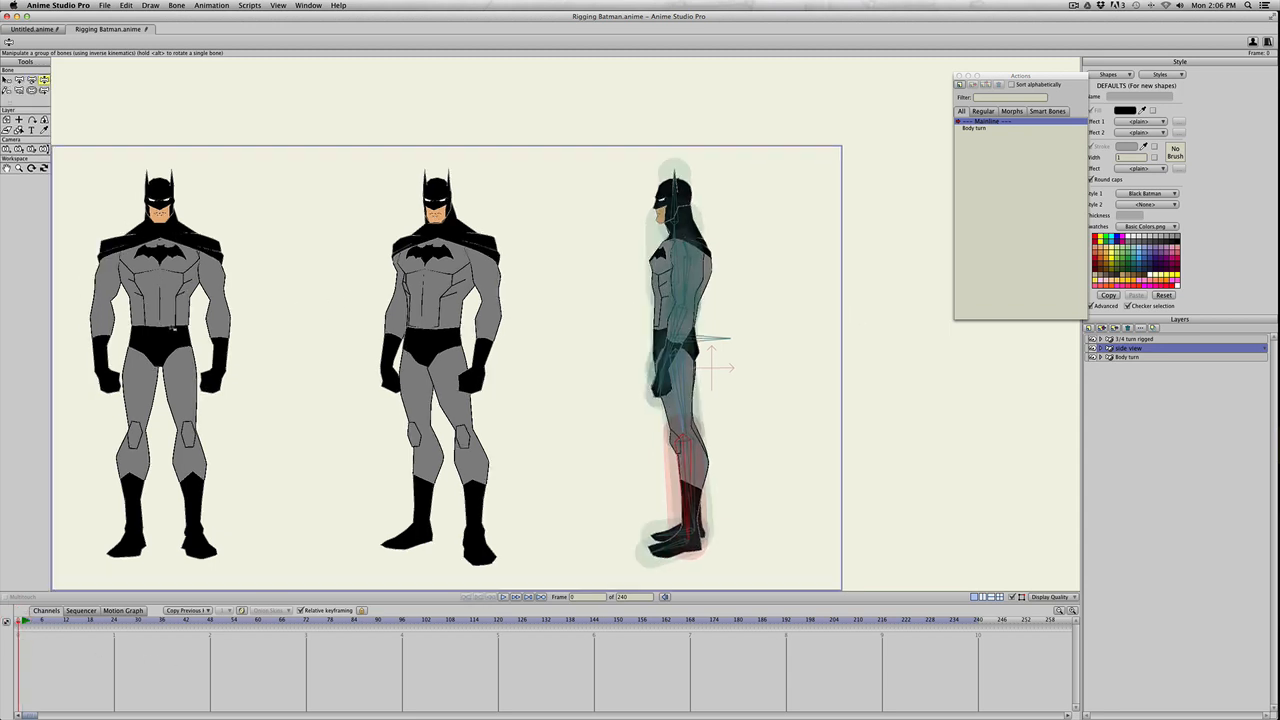
- Hide the side view and 3/4 turn rigged layers
scroll(174, 329, down, 3)
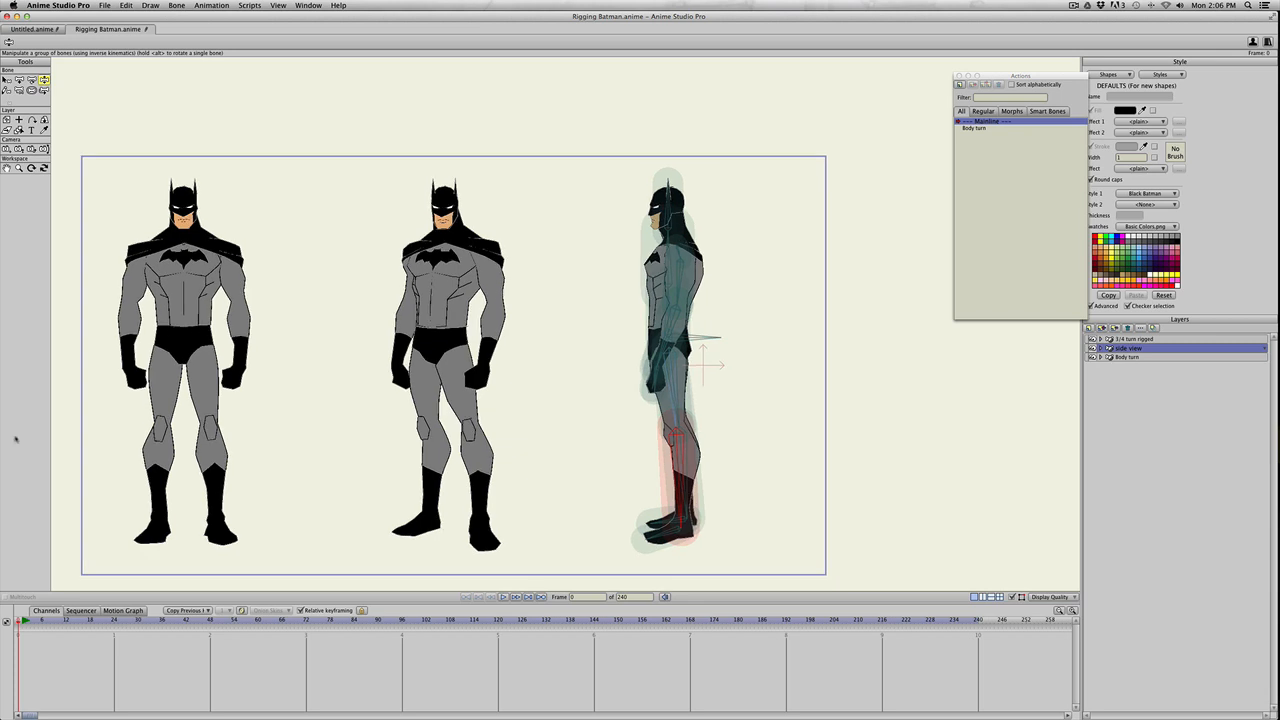
mouse_move(19, 624)
mouse_down()
mouse_move(120, 621)
mouse_move(18, 621)
mouse_up()
click(1092, 348)
click(1092, 339)
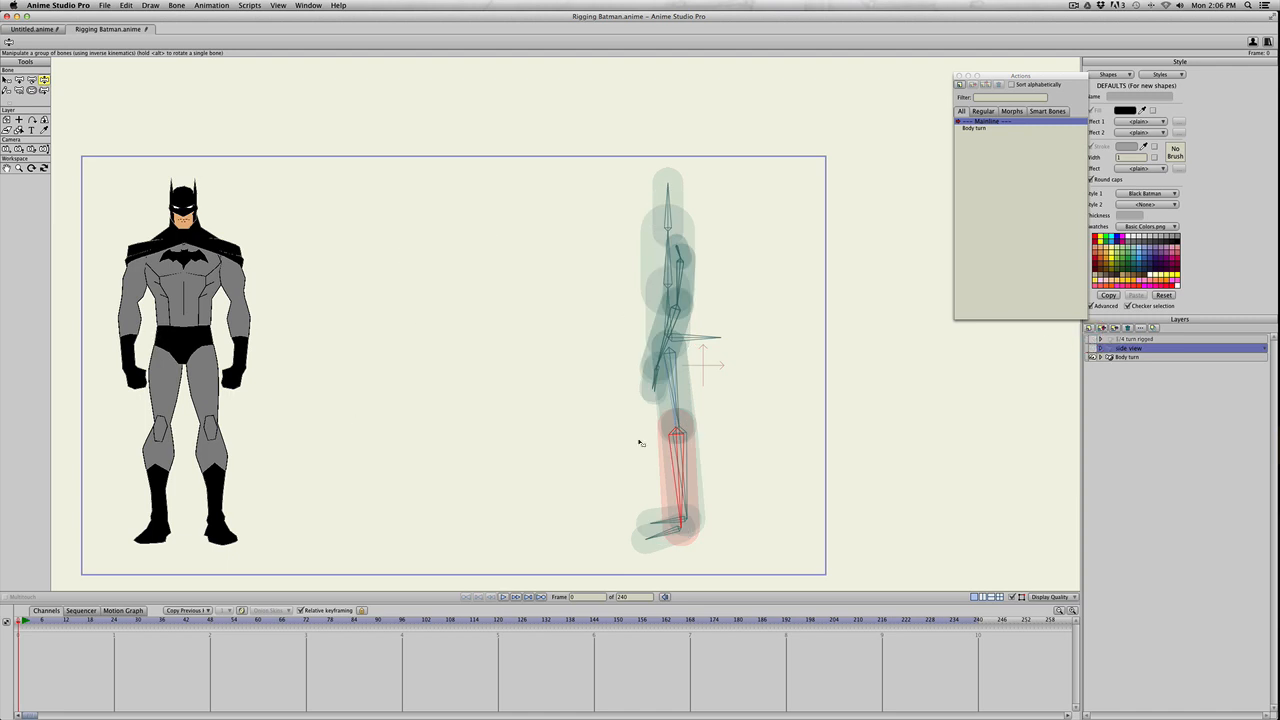
- Move the whole Body turn layer to about the middle of the canvas
click(1125, 357)
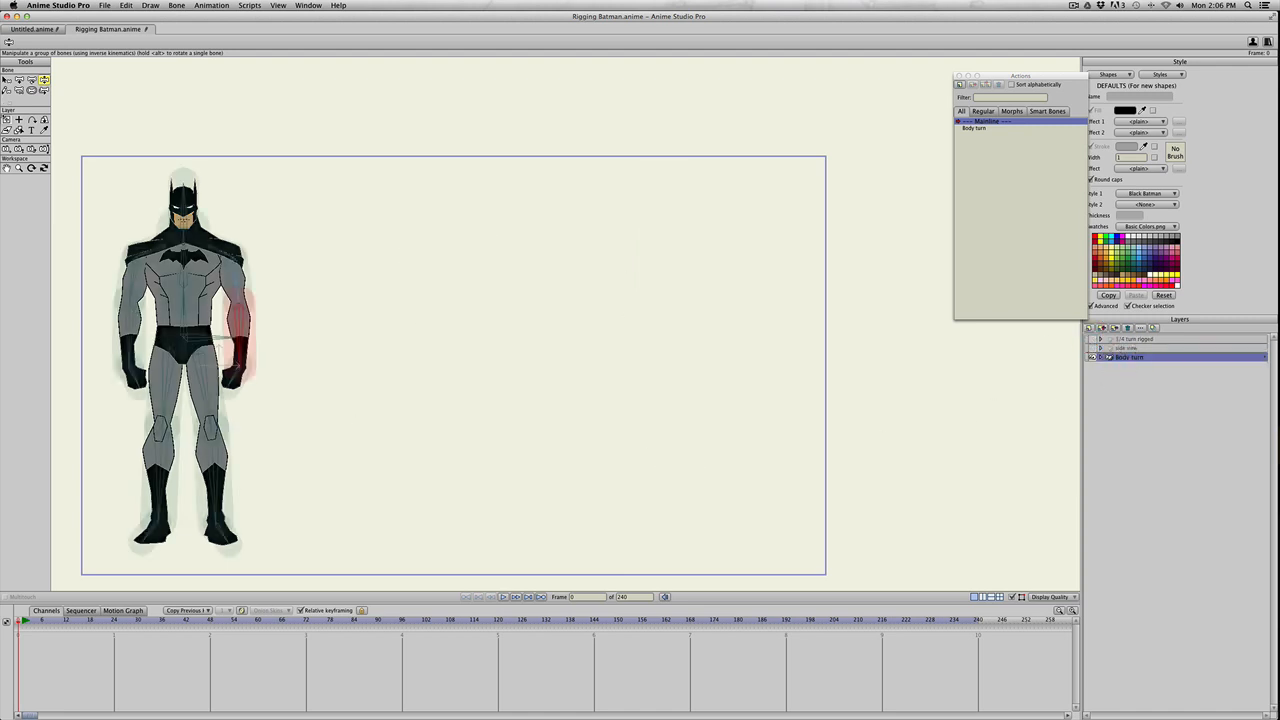
click(6, 119)
drag(183, 320, 462, 354)
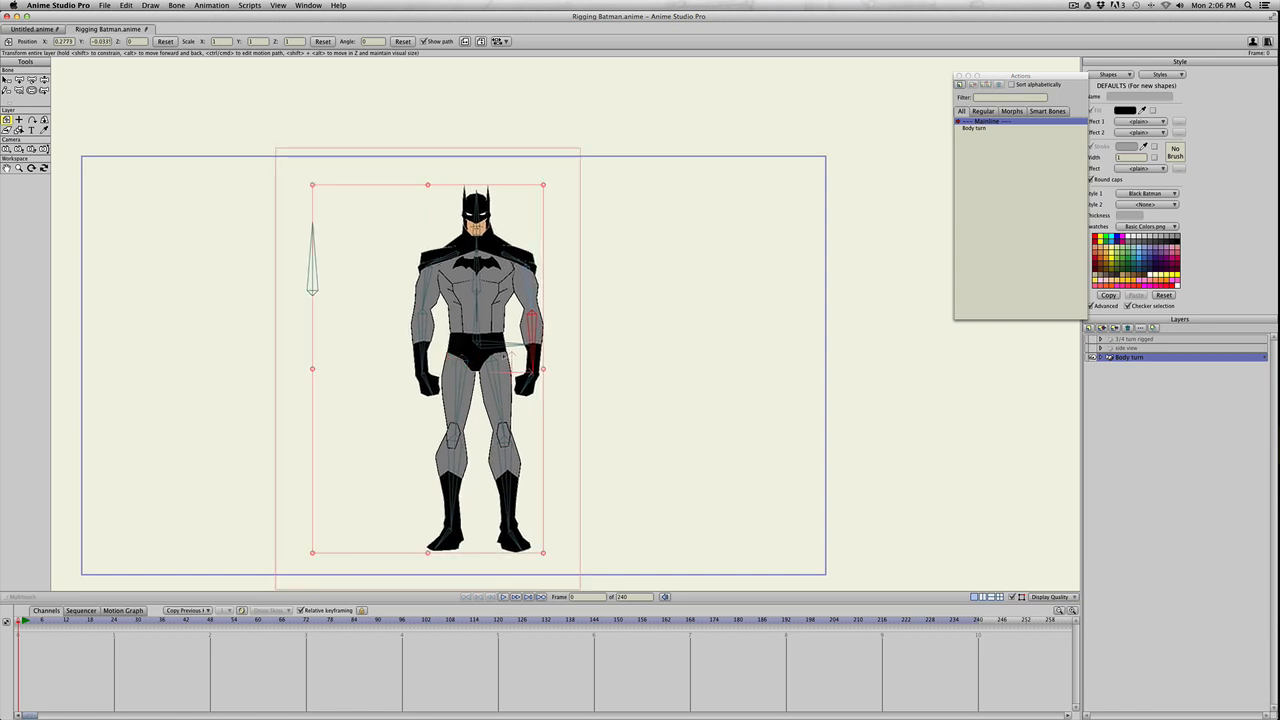
- Turn off the Body turn layer's animated visibility at frame 72
drag(36, 621, 306, 621)
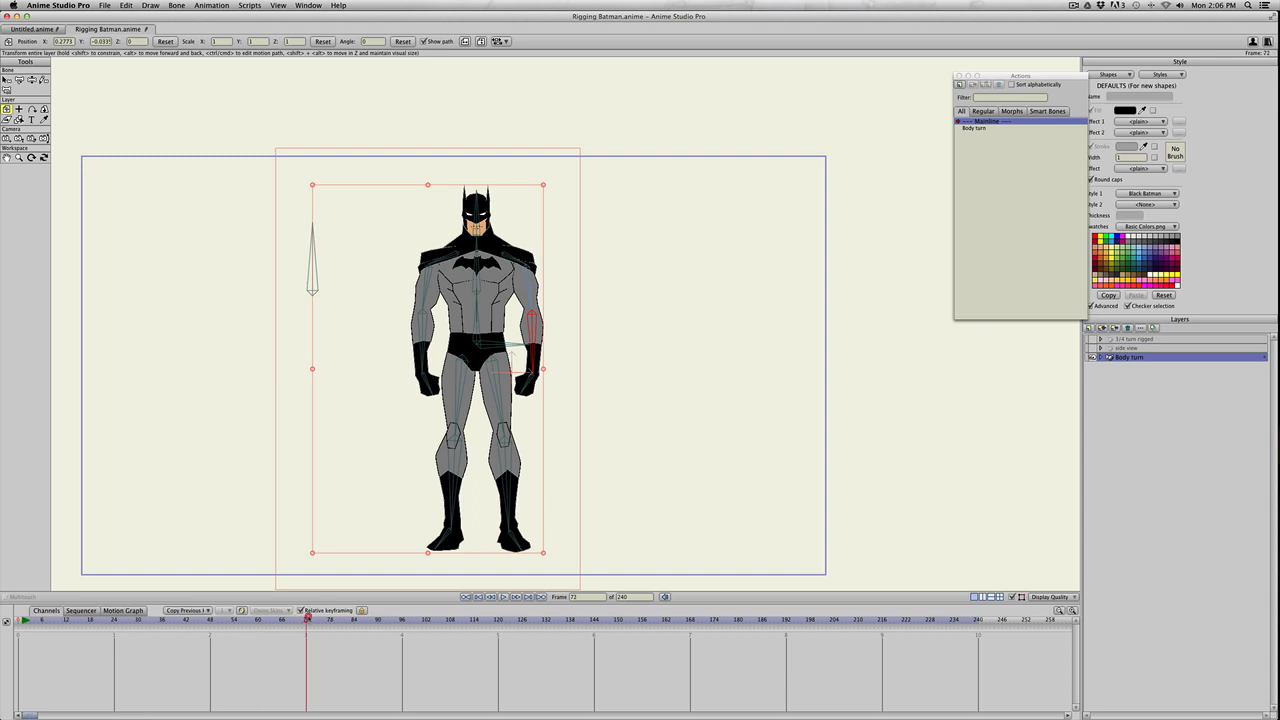
double_click(1159, 357)
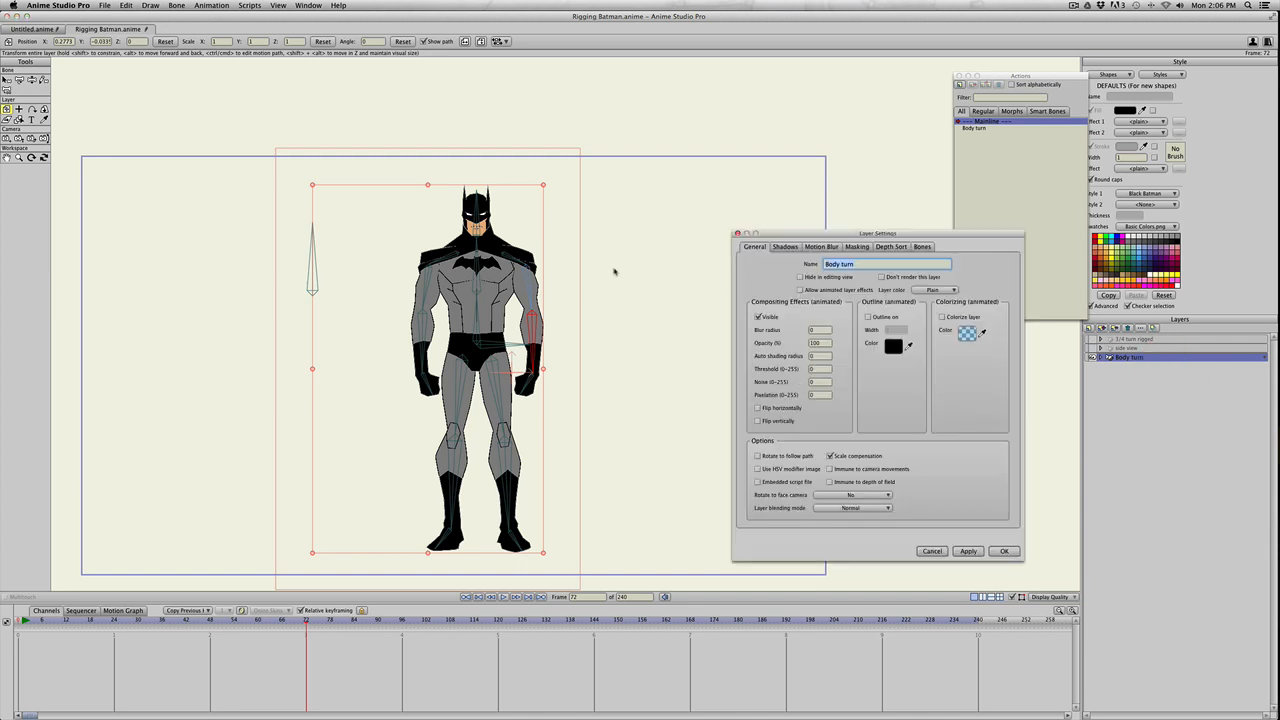
click(758, 317)
click(758, 317)
click(968, 551)
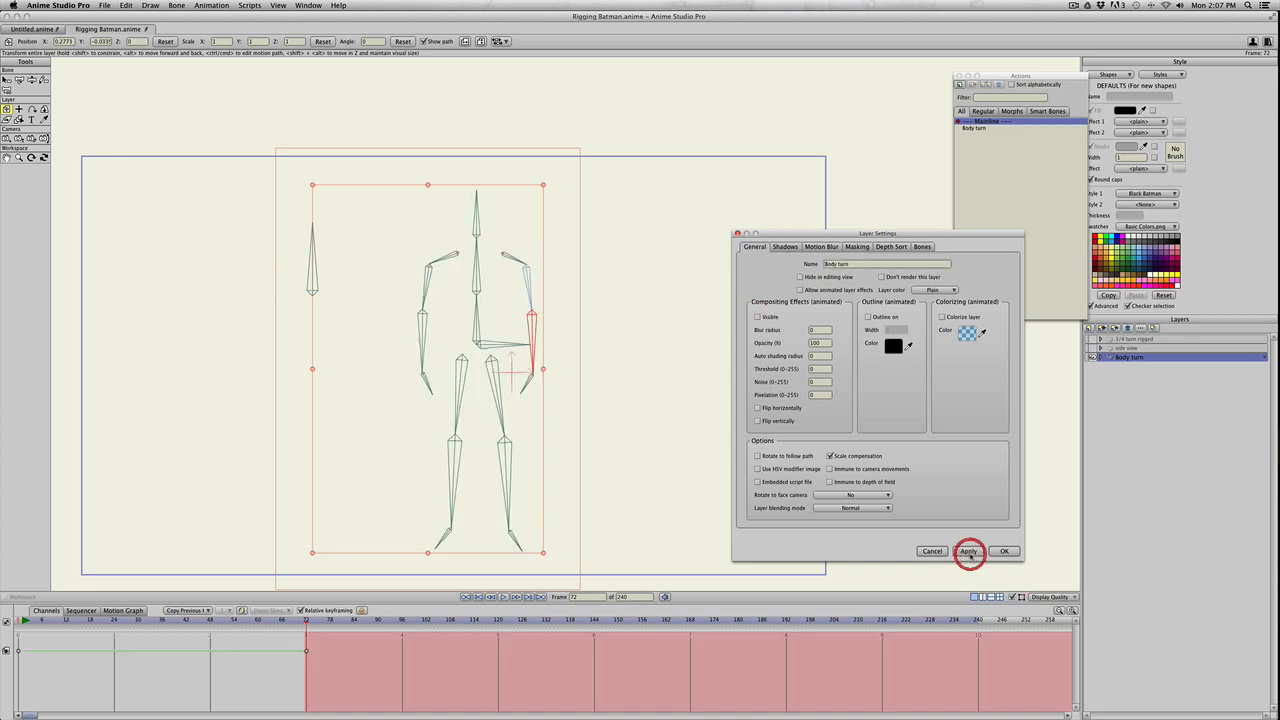
click(1004, 551)
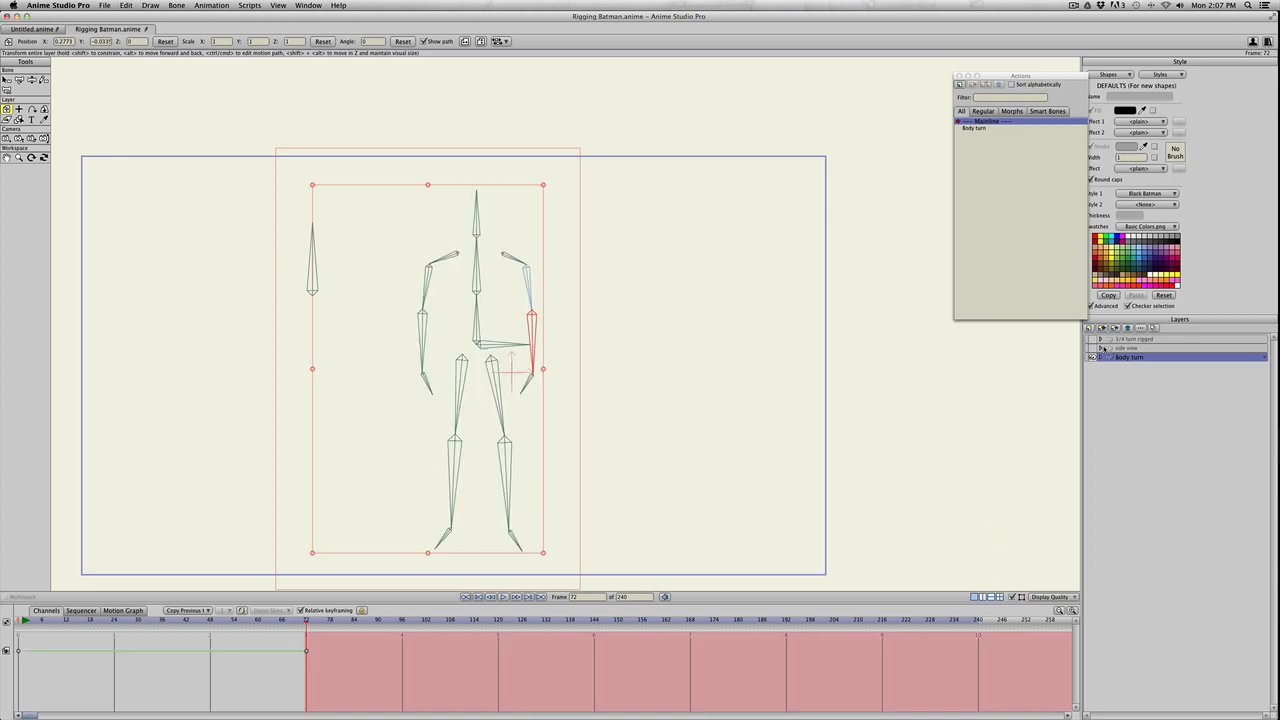
- Show and select the side view layer while keeping the 3/4 turn rigged layer hidden
click(1093, 348)
click(1091, 339)
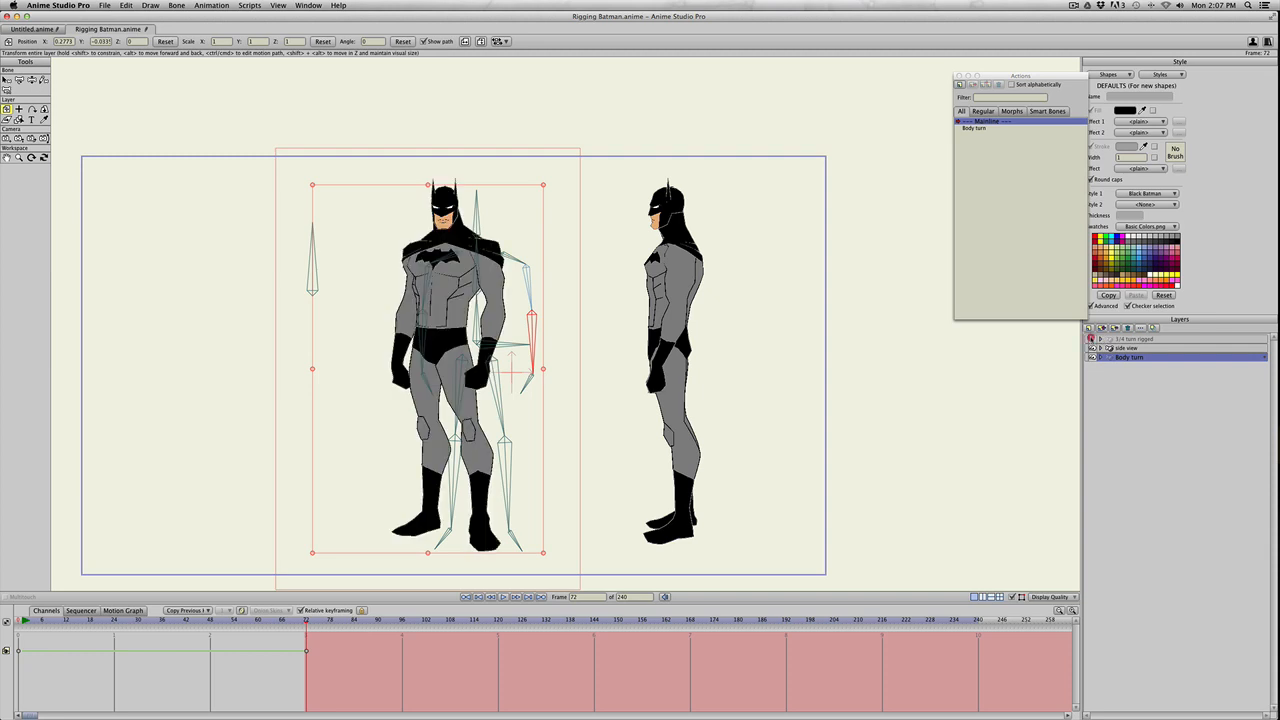
click(1112, 348)
click(1091, 339)
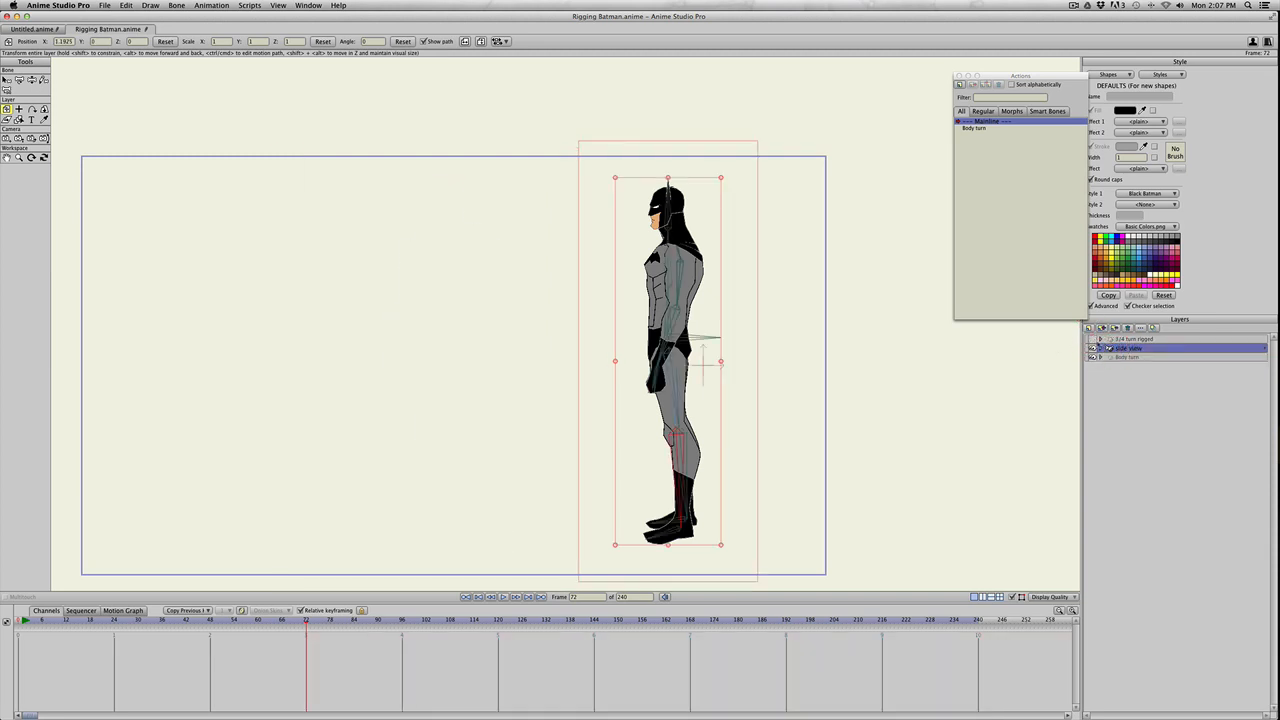
double_click(1136, 349)
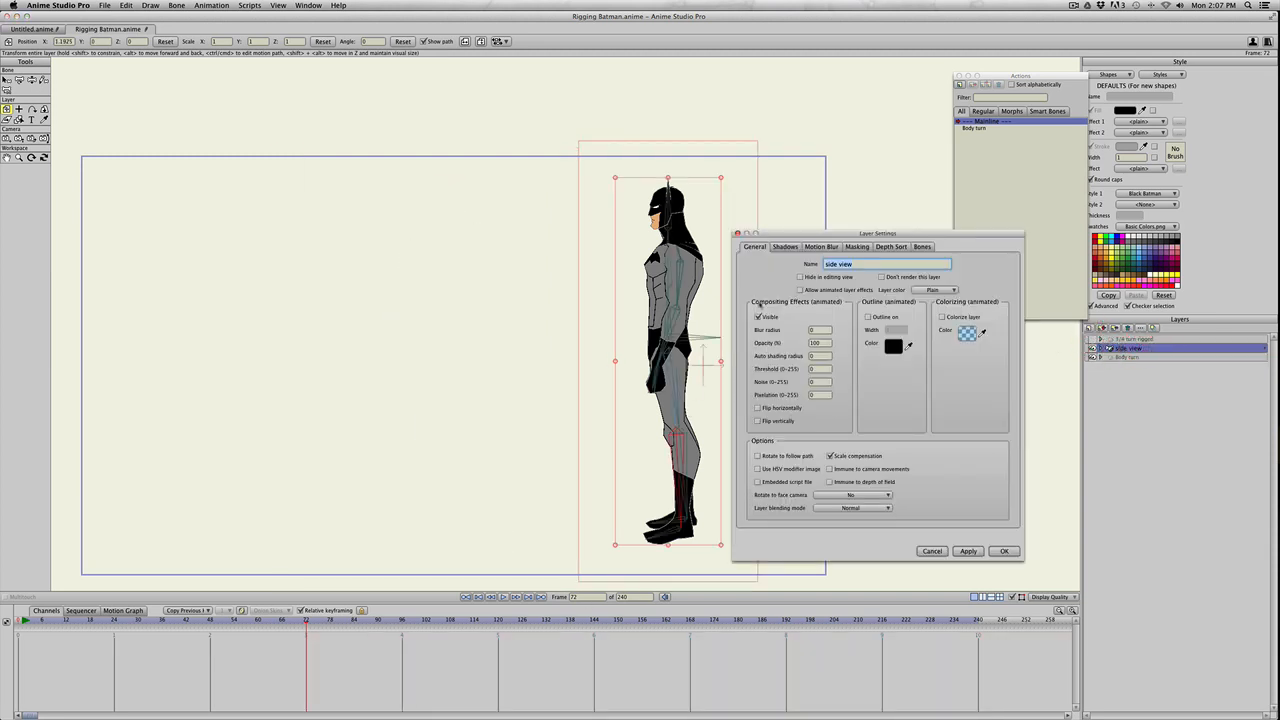
click(758, 317)
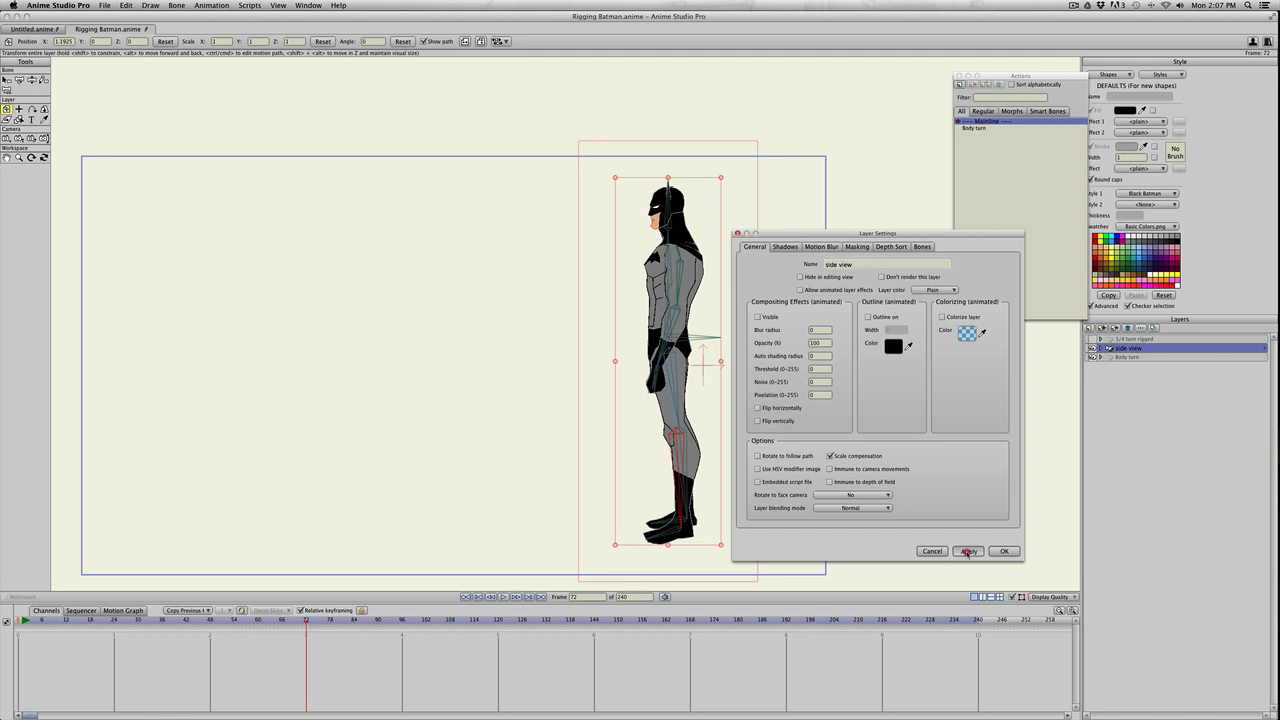
click(968, 551)
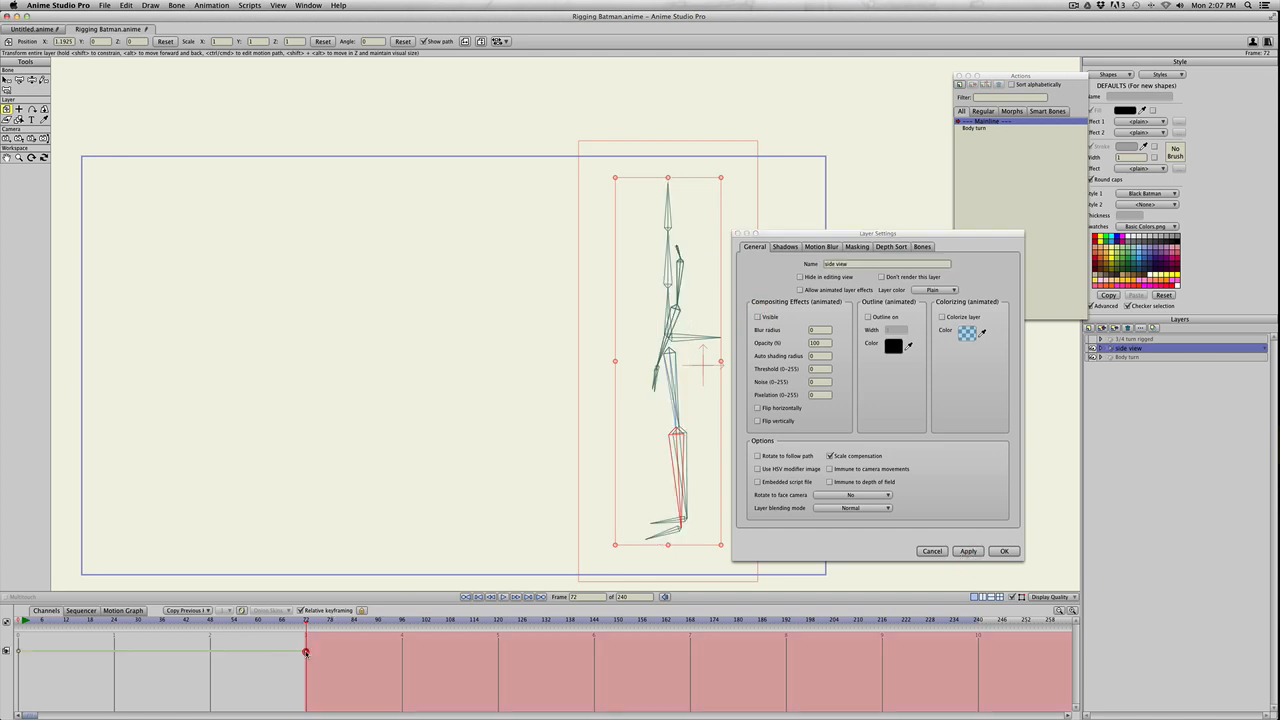
click(305, 651)
key(BackSpace)
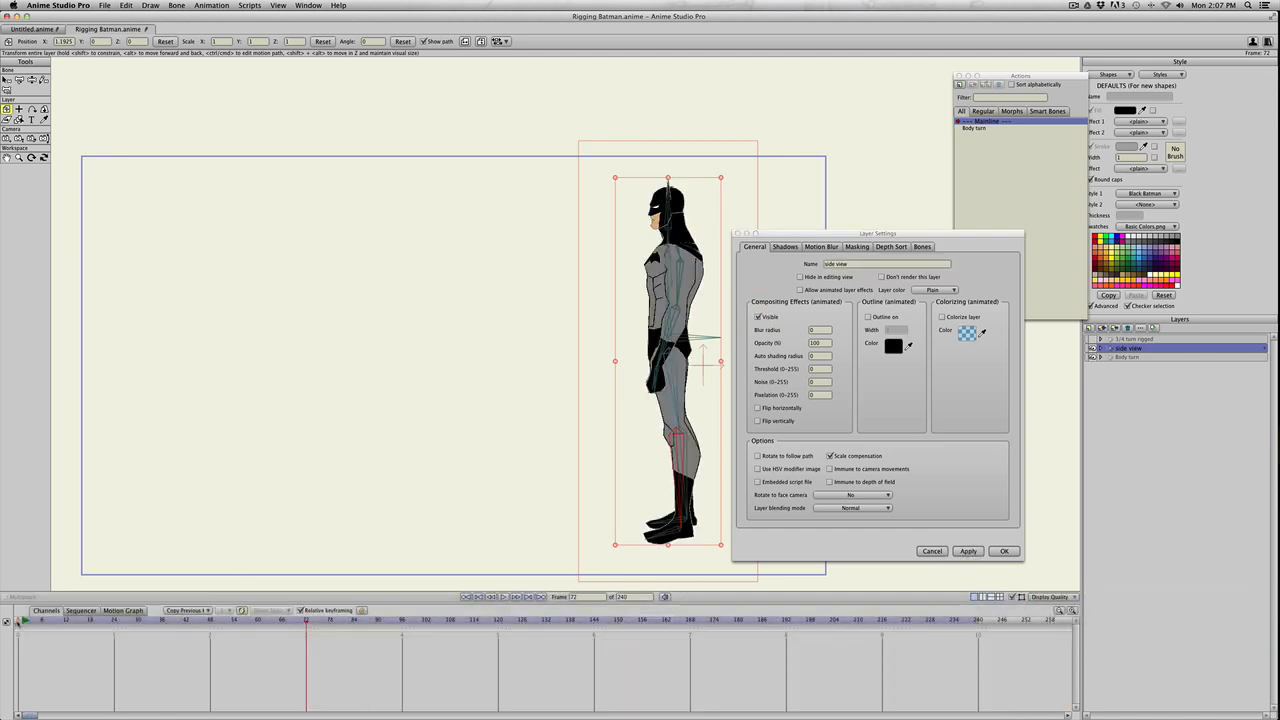
- Turn off the side view layer's animated visibility at frame 0
click(18, 620)
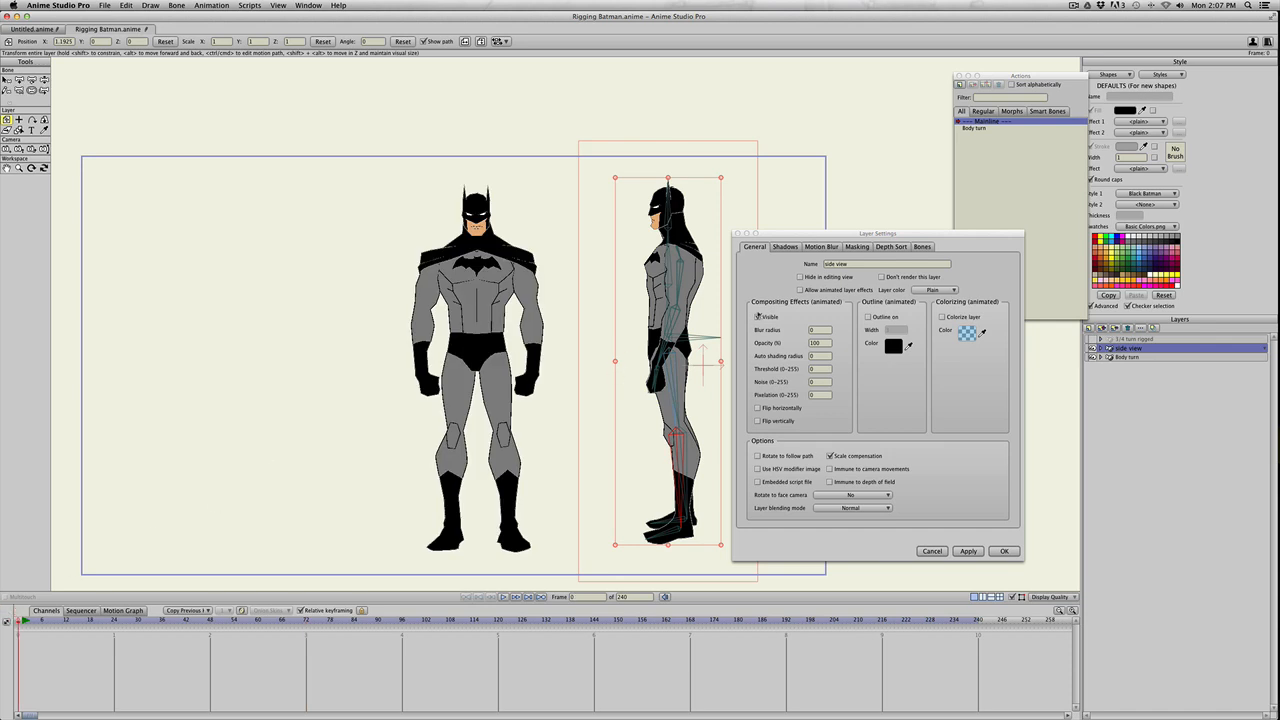
click(758, 317)
click(966, 551)
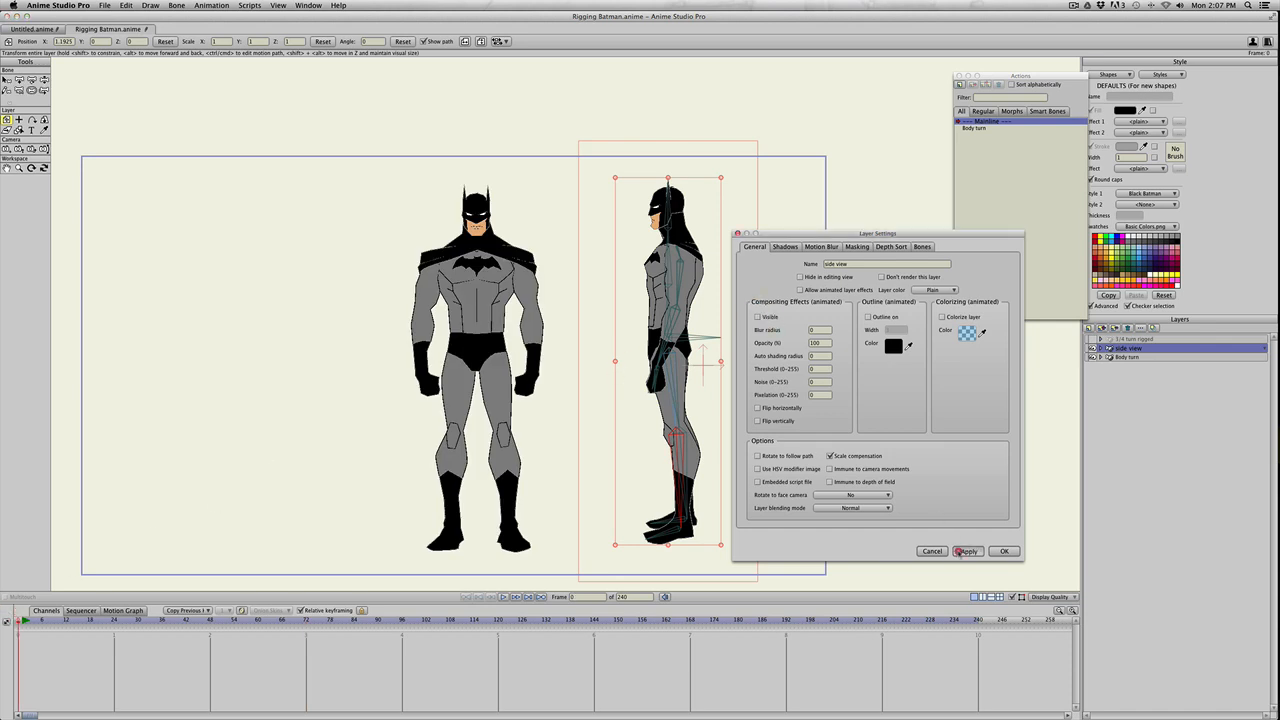
click(1004, 551)
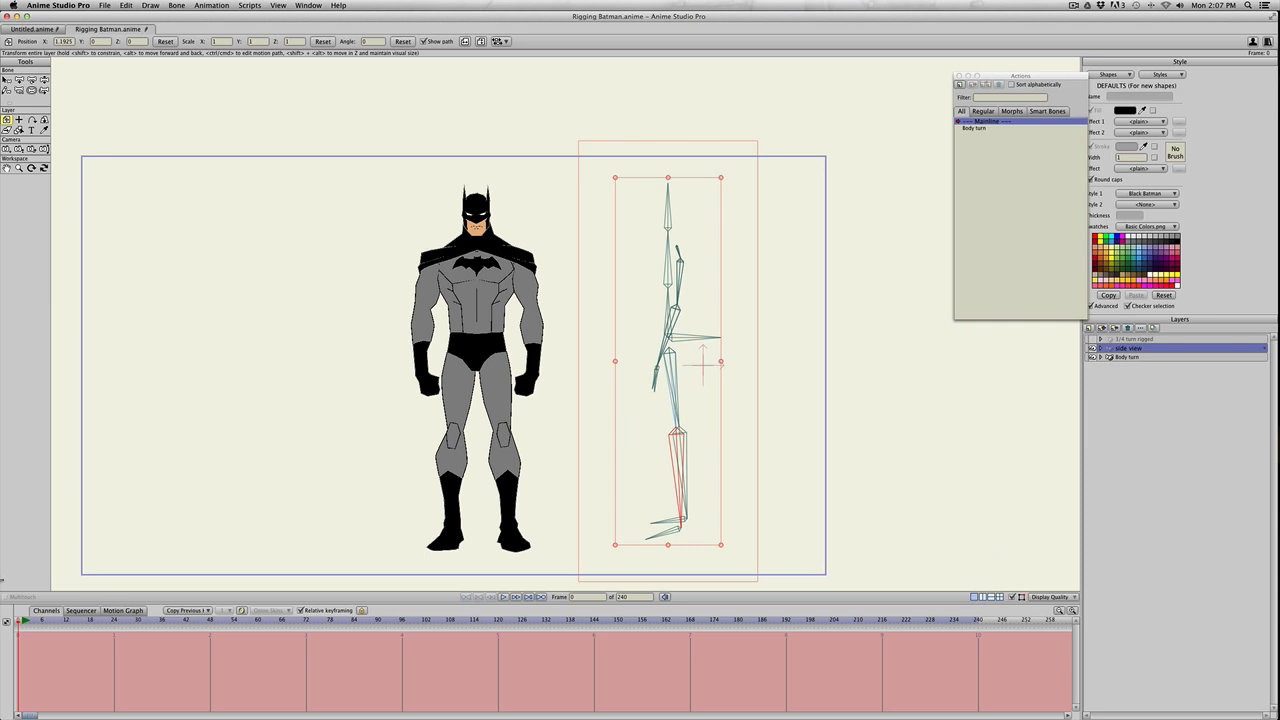
- Make the side view layer visible from frame 72 onward
drag(34, 620, 306, 620)
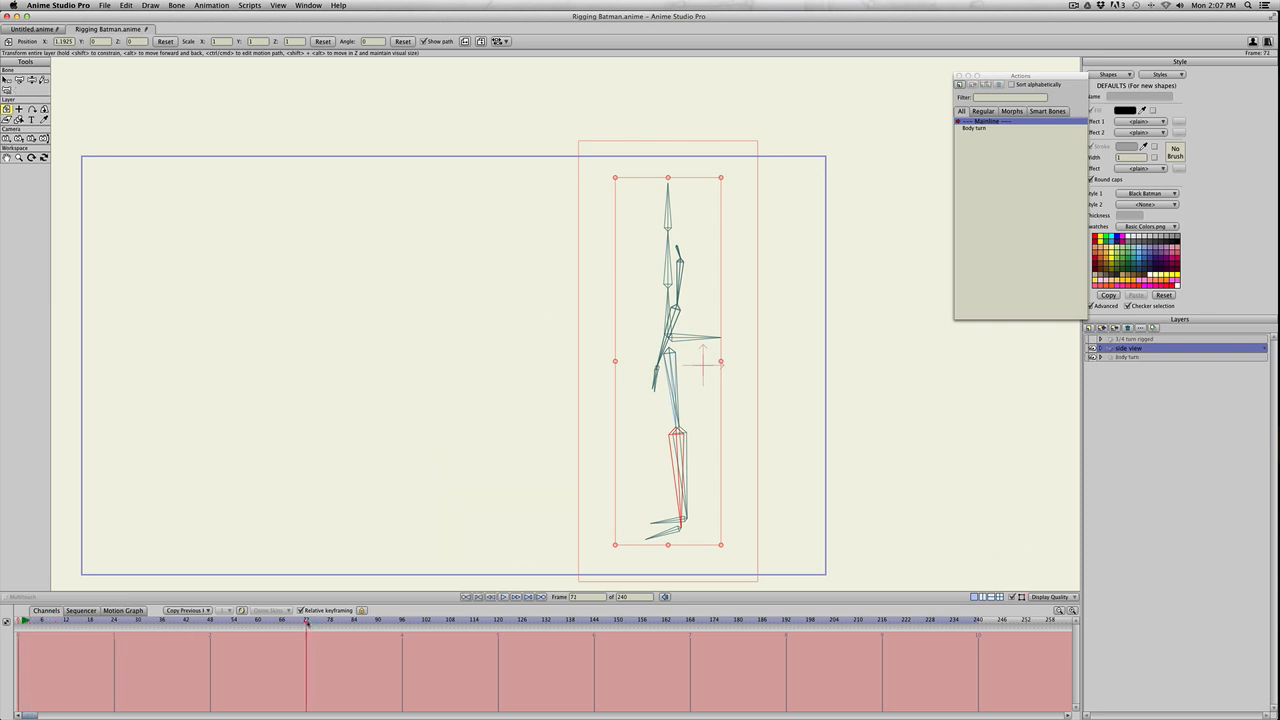
double_click(1168, 348)
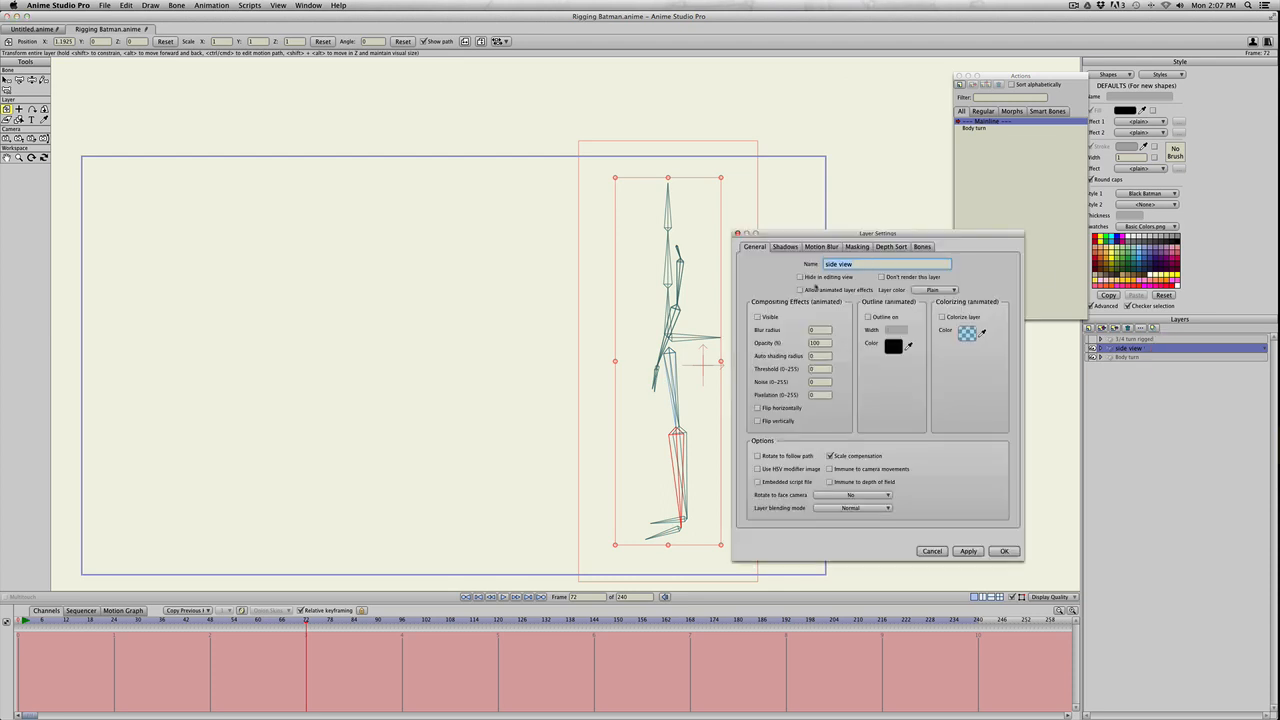
click(758, 317)
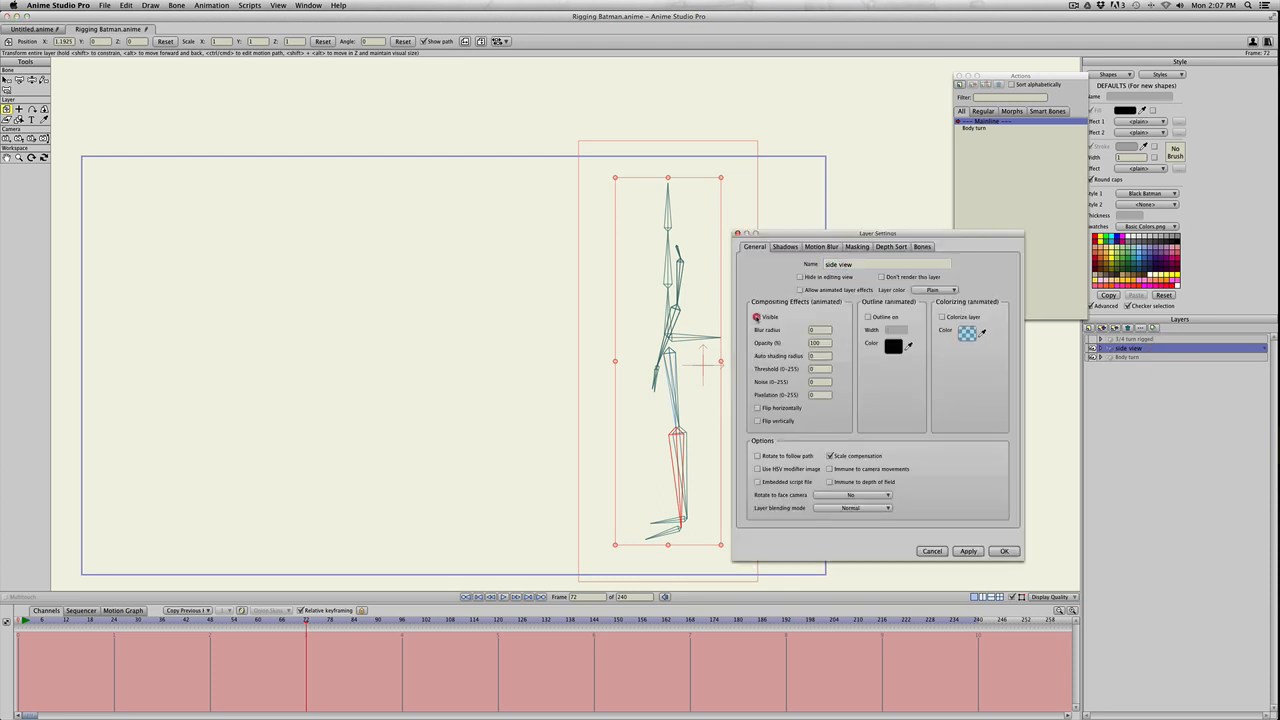
click(966, 551)
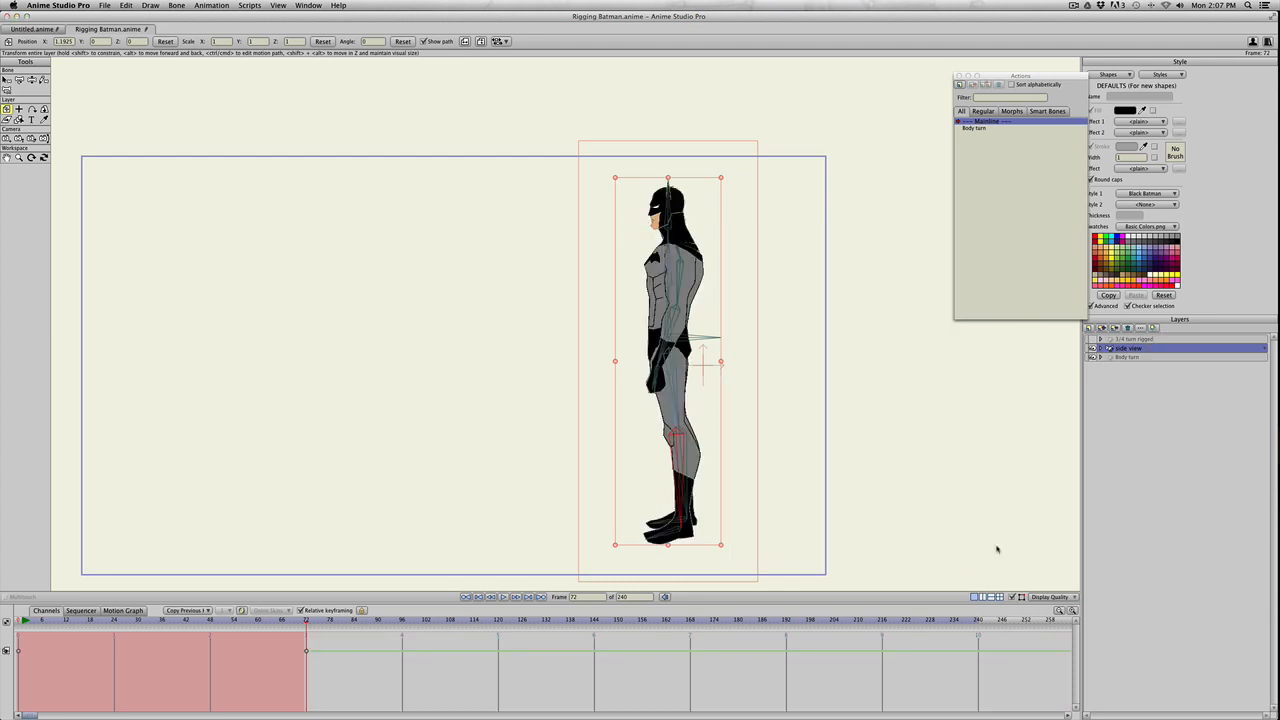
click(1002, 551)
- Try scaling the side view to about 2.2 and moving it at frame 73, and delete its timeline keyframes
scroll(509, 432, down, 3)
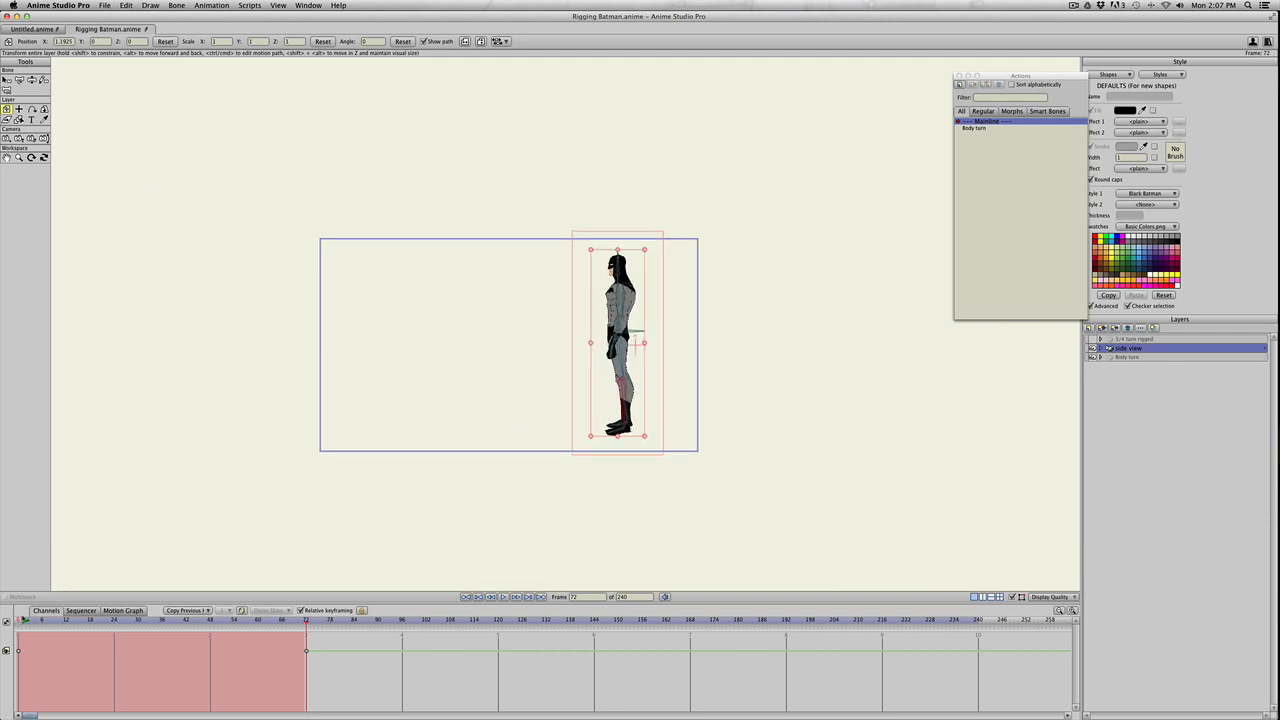
scroll(140, 551, up, 2)
drag(27, 621, 307, 628)
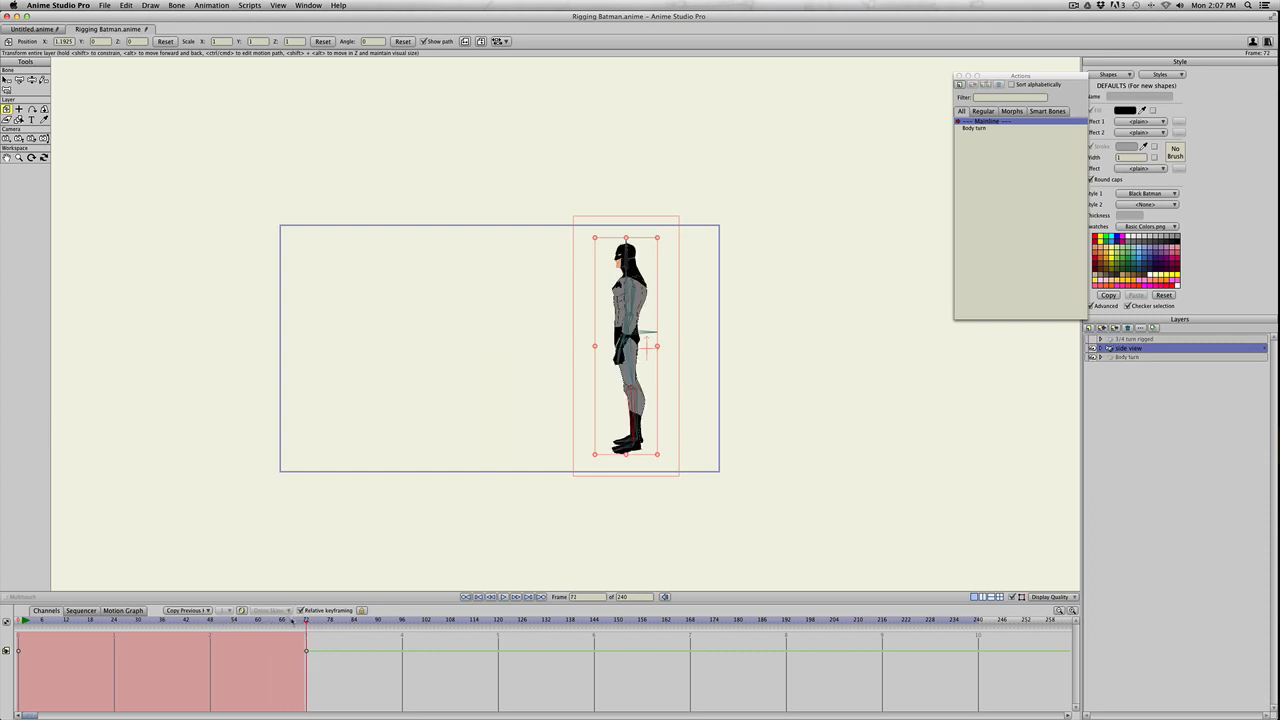
click(309, 619)
click(588, 461)
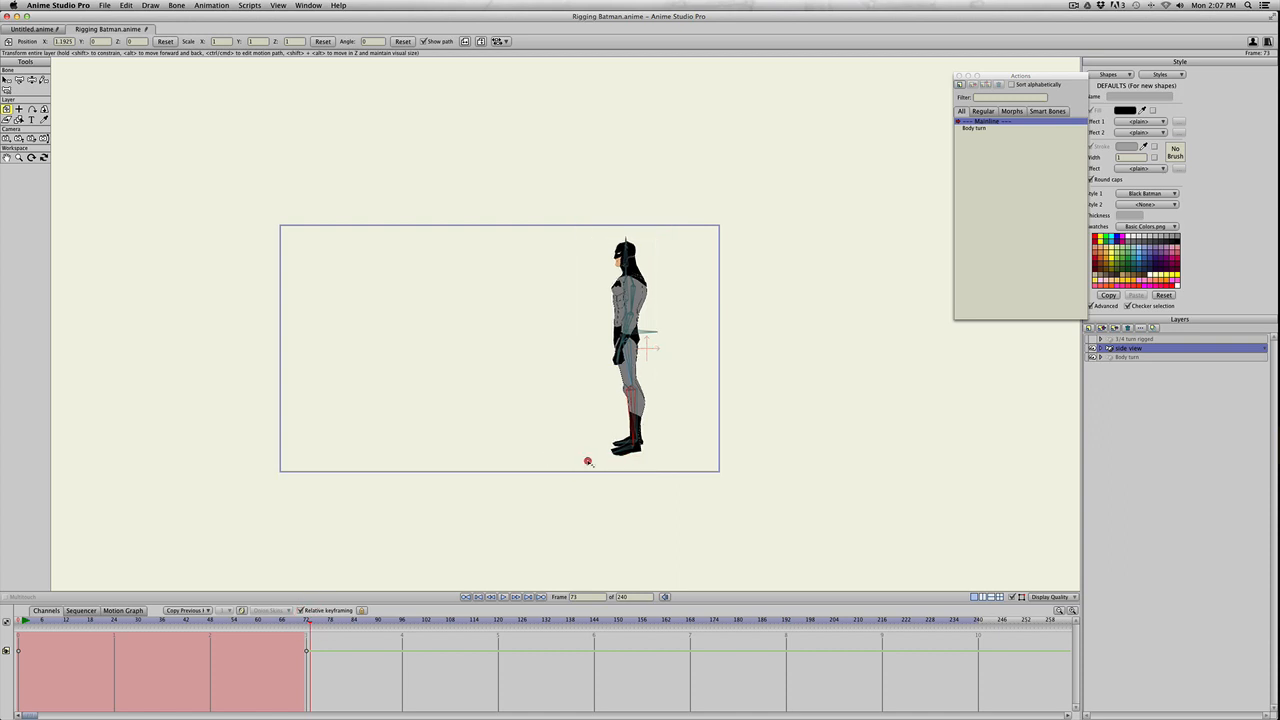
drag(588, 461, 503, 525)
drag(380, 219, 360, 344)
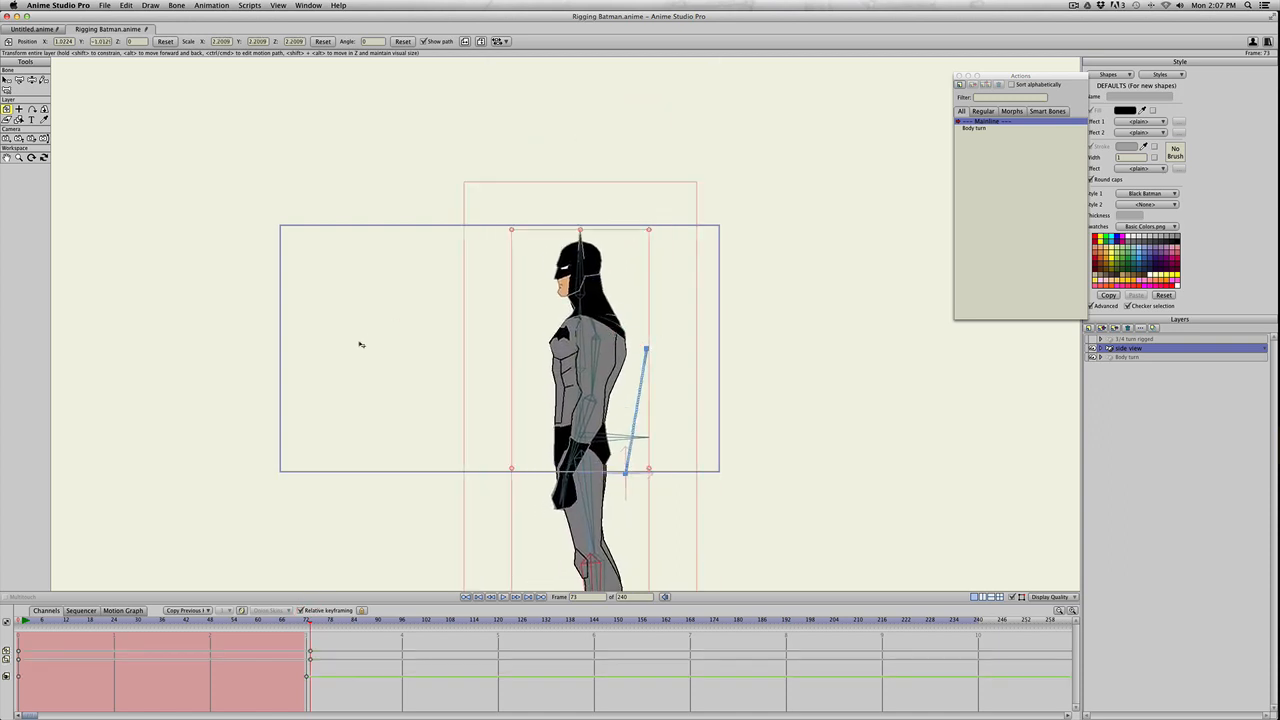
drag(282, 621, 327, 679)
key(BackSpace)
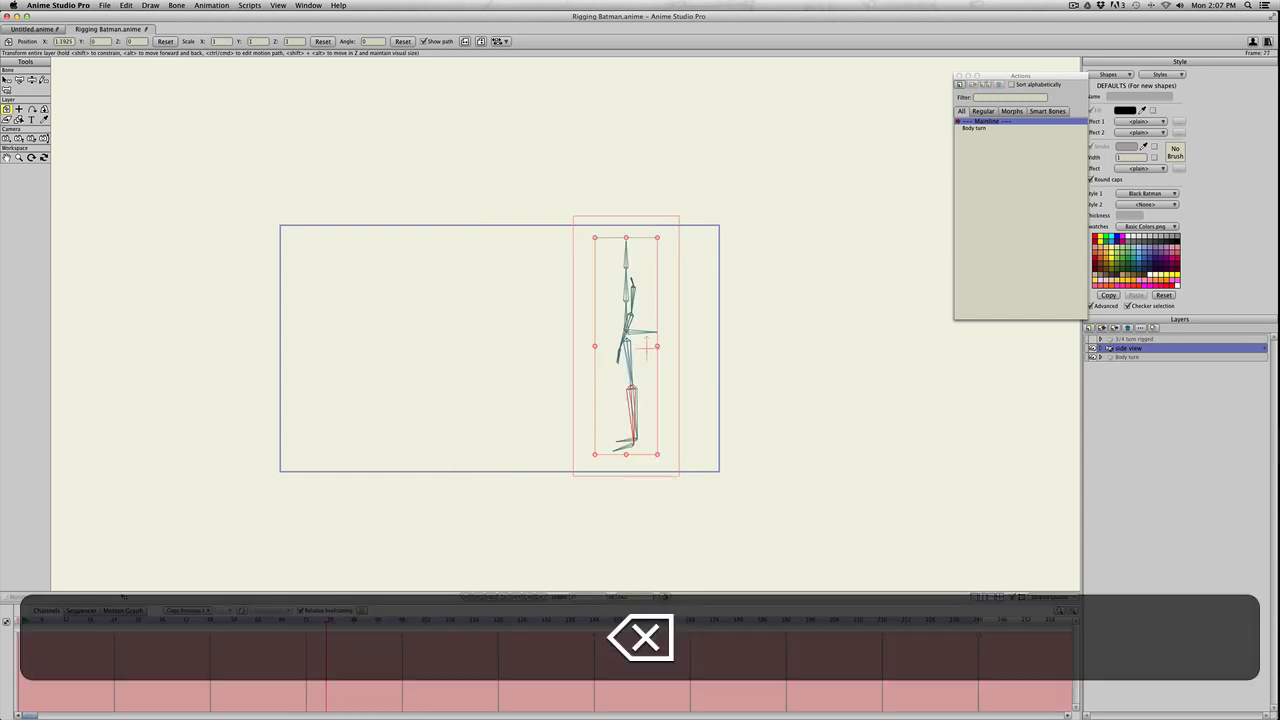
- Return to frame 0 and hide the Body turn and 3/4 turn rigged layers, leaving only the side view on
click(18, 621)
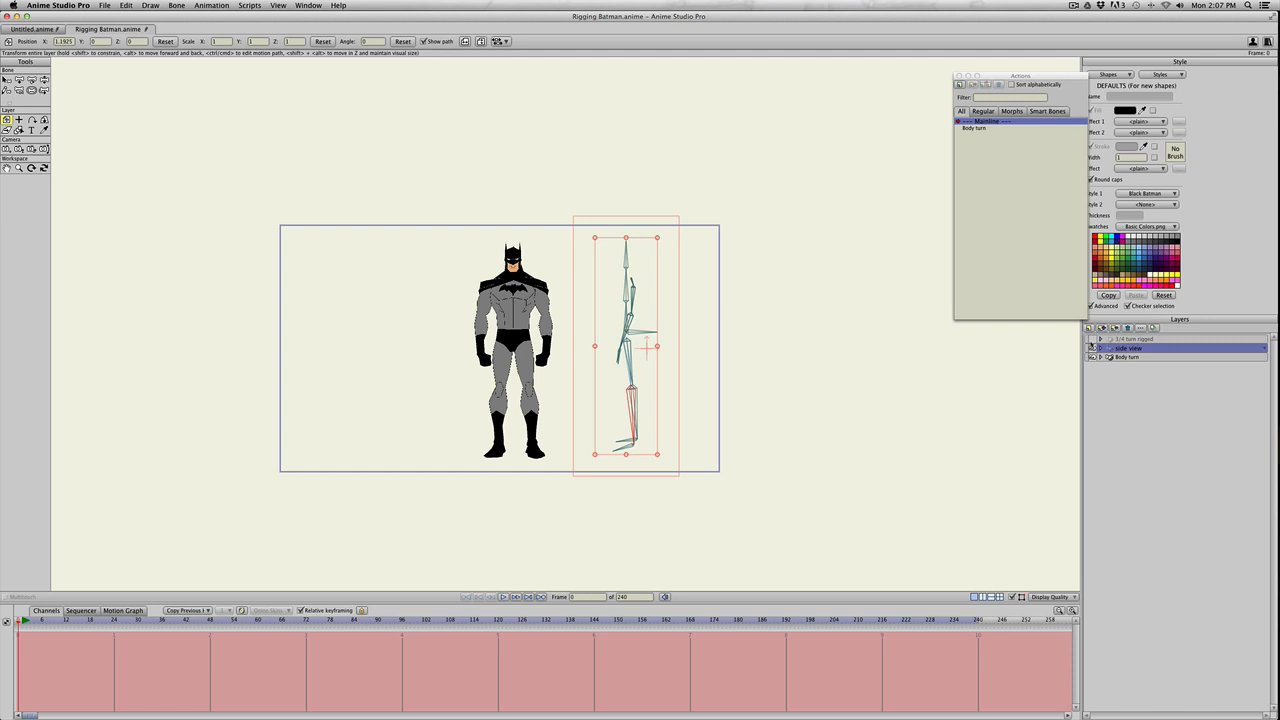
click(1092, 339)
click(1092, 357)
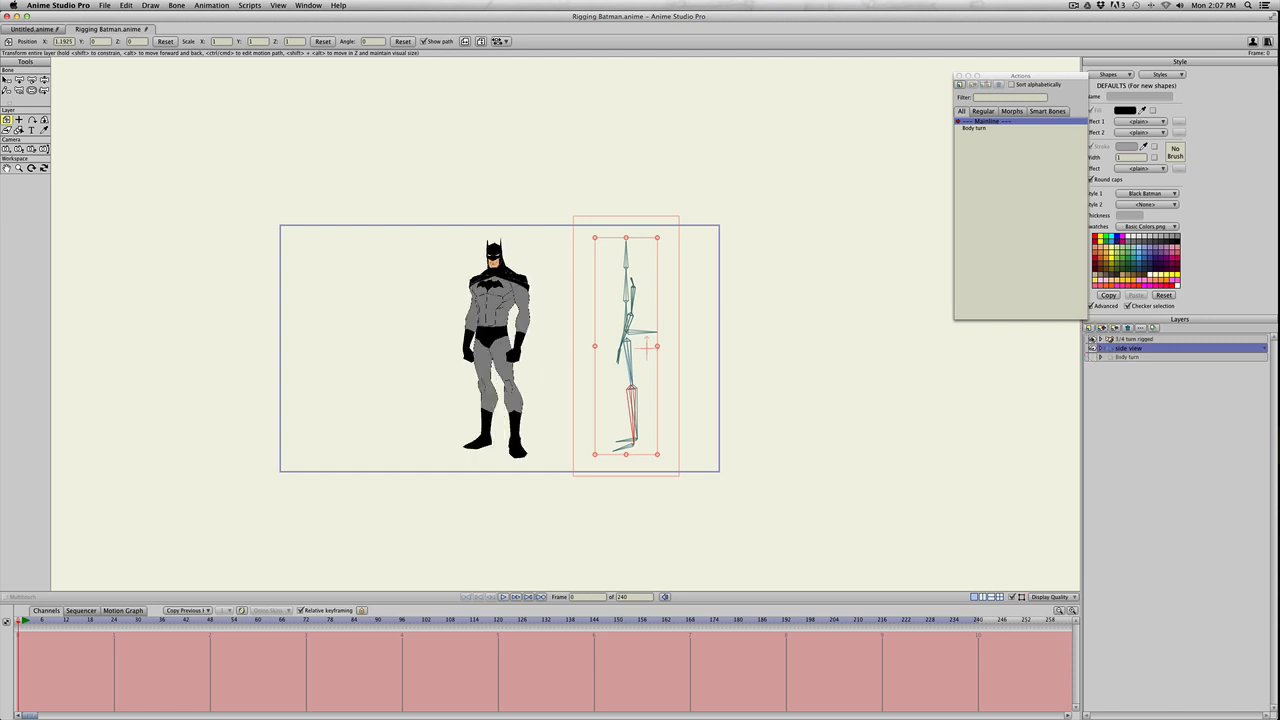
click(1092, 339)
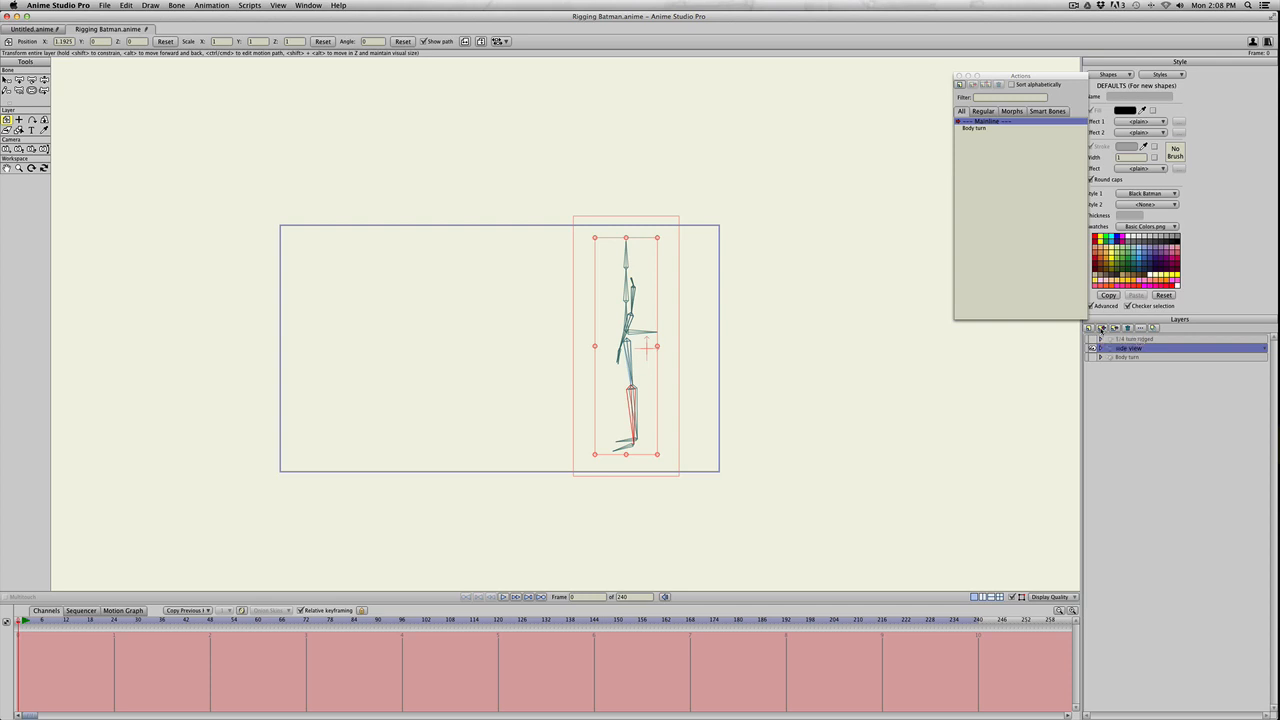
- Turn on the side view layer's animated visibility at frame 0
double_click(1149, 348)
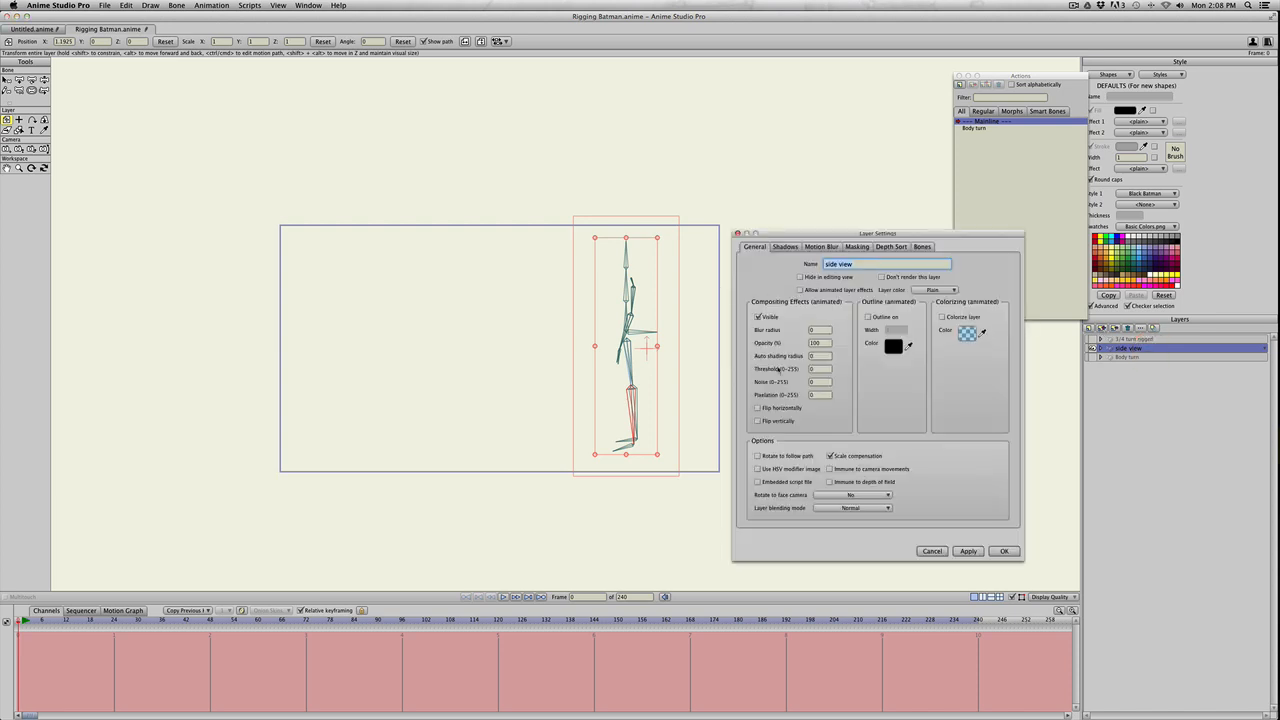
click(758, 318)
click(1004, 551)
scroll(586, 305, down, 1)
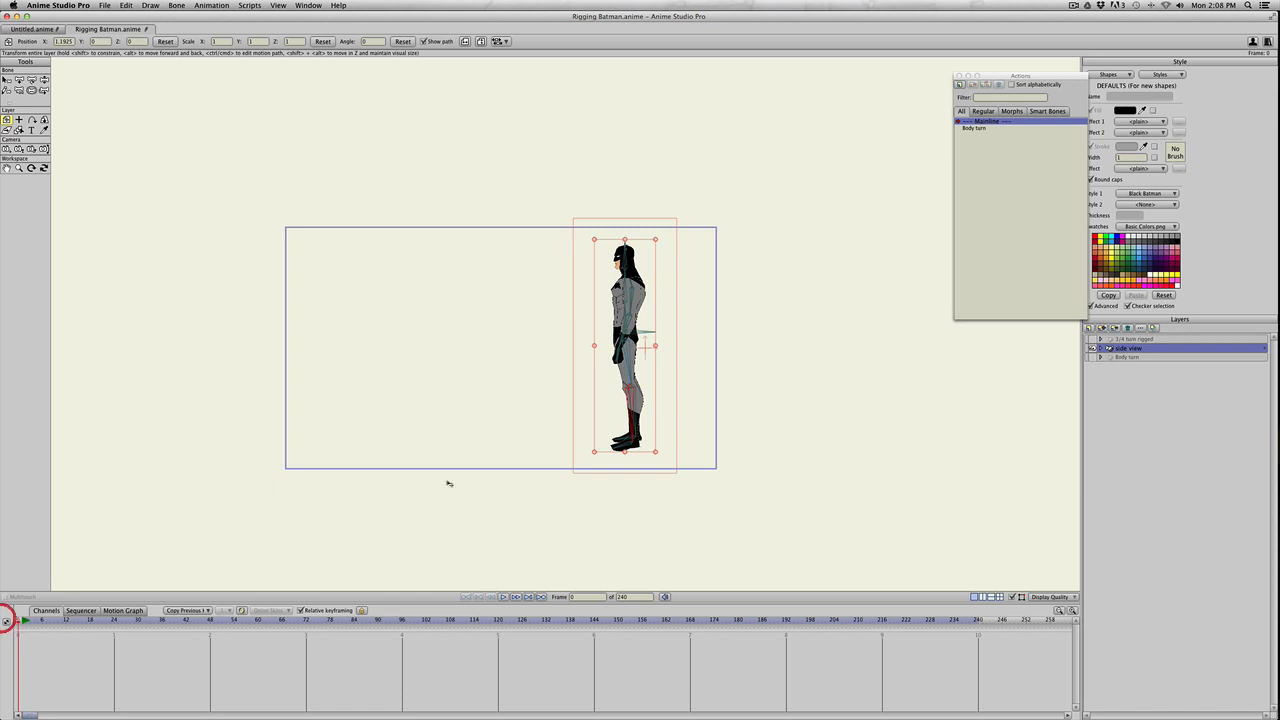
- Move the side view layer to about the middle of the canvas, near X 0.35 and Y 0.01
drag(605, 345, 482, 365)
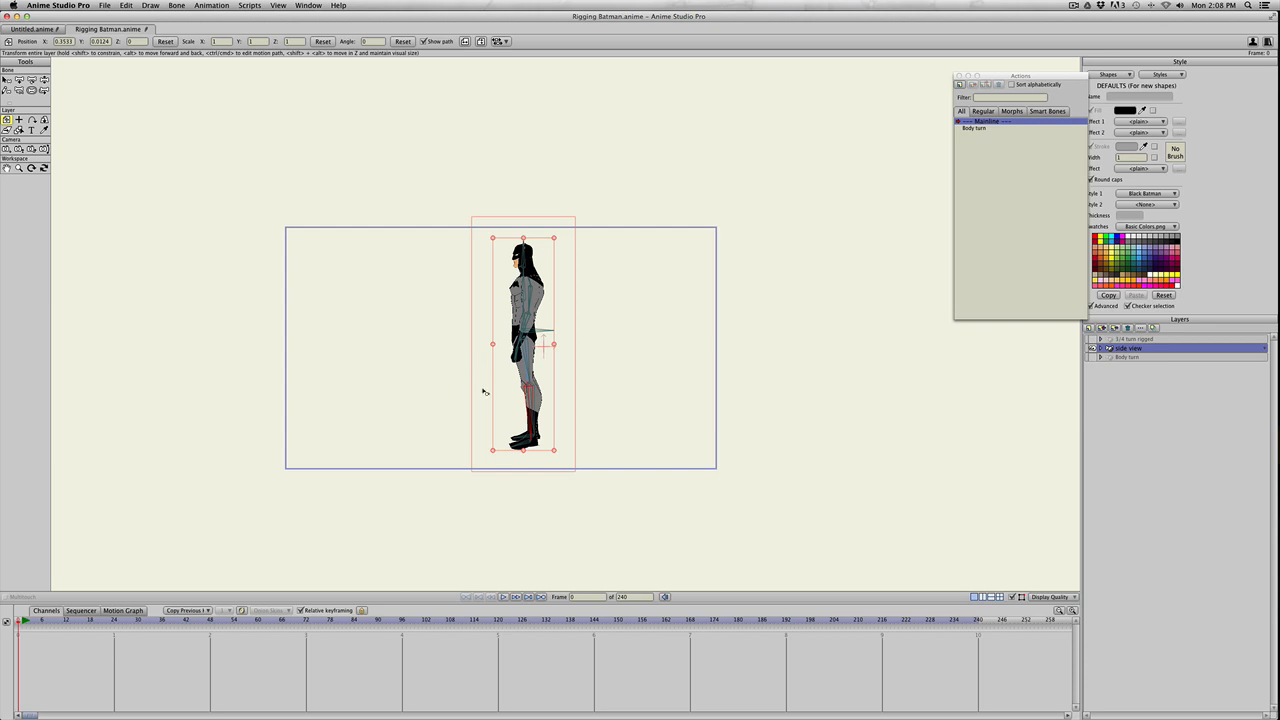
scroll(474, 379, down, 1)
scroll(476, 381, up, 5)
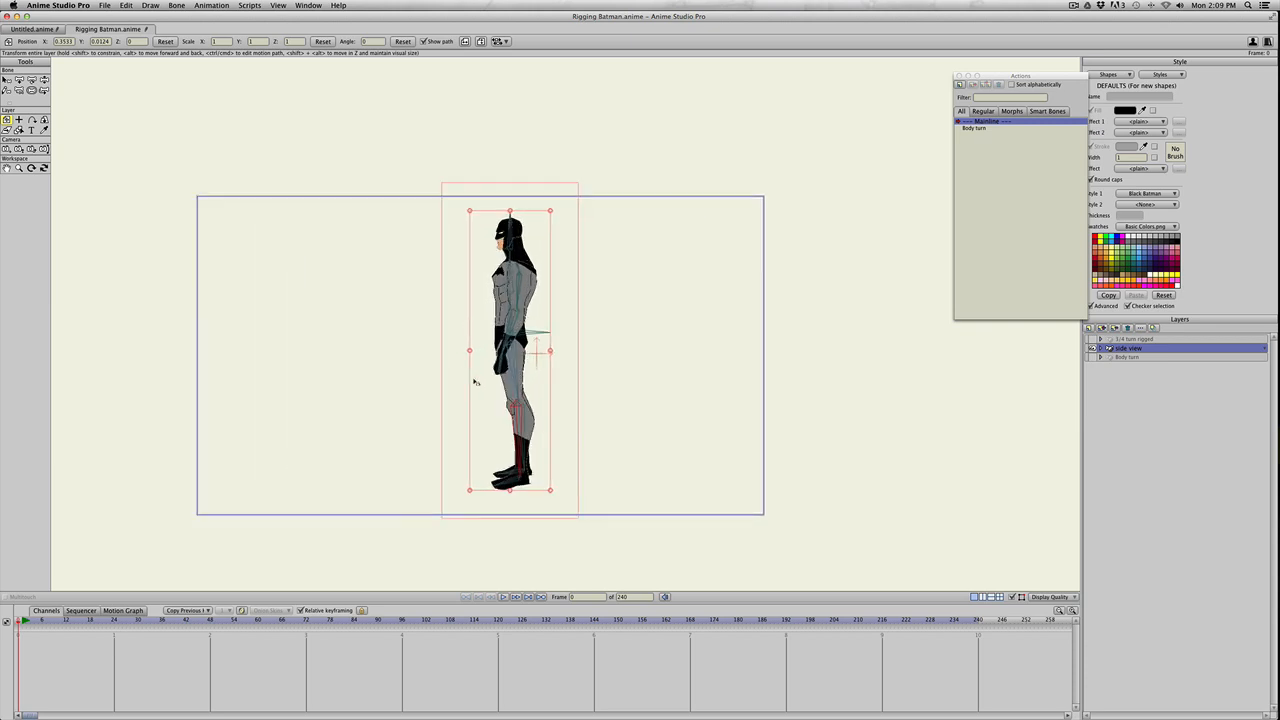
drag(527, 407, 561, 377)
scroll(562, 380, up, 2)
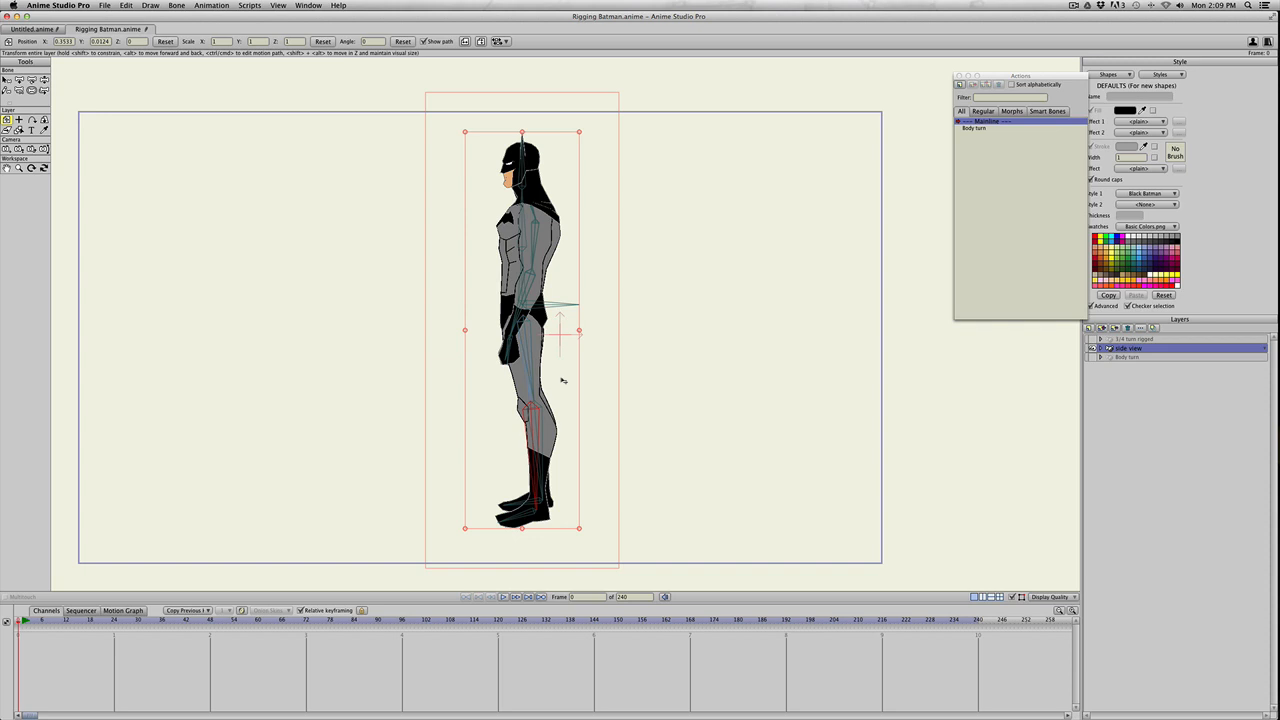
scroll(409, 440, down, 2)
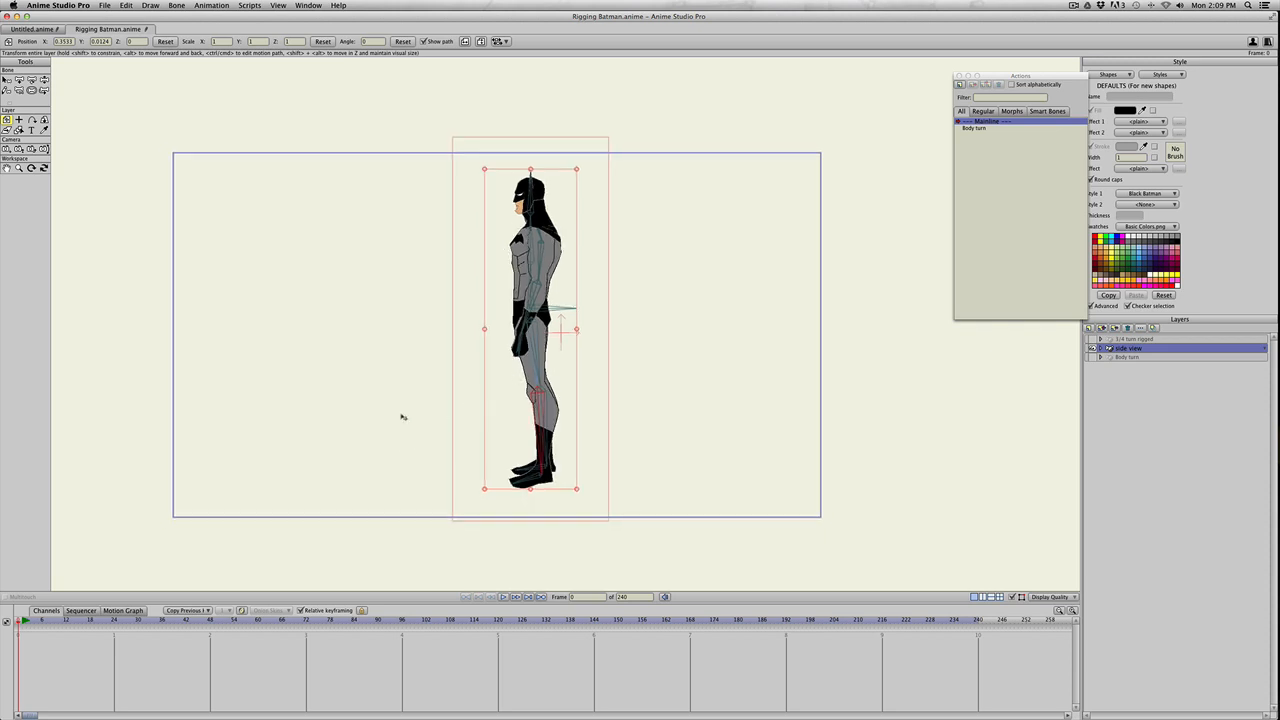
scroll(402, 416, up, 1)
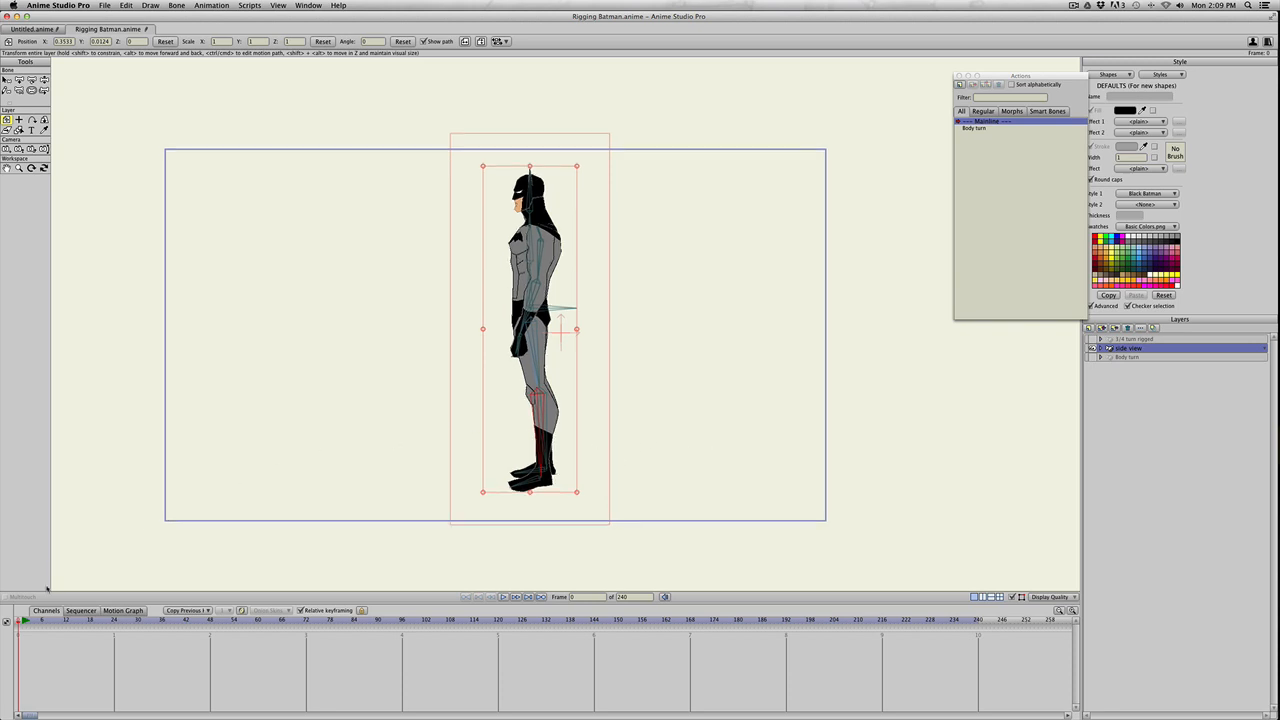
- Swing the side view's near leg forward with Manipulate Bones at frame 1
click(31, 621)
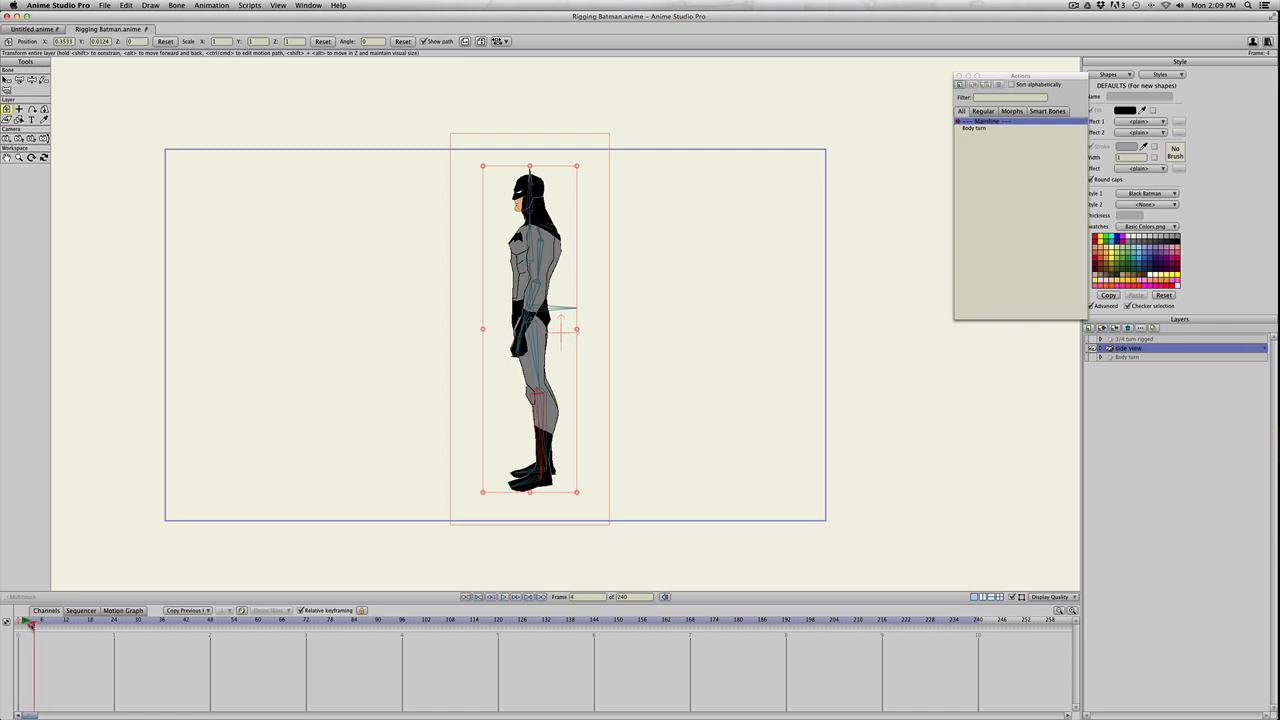
drag(32, 624, 21, 624)
key(z)
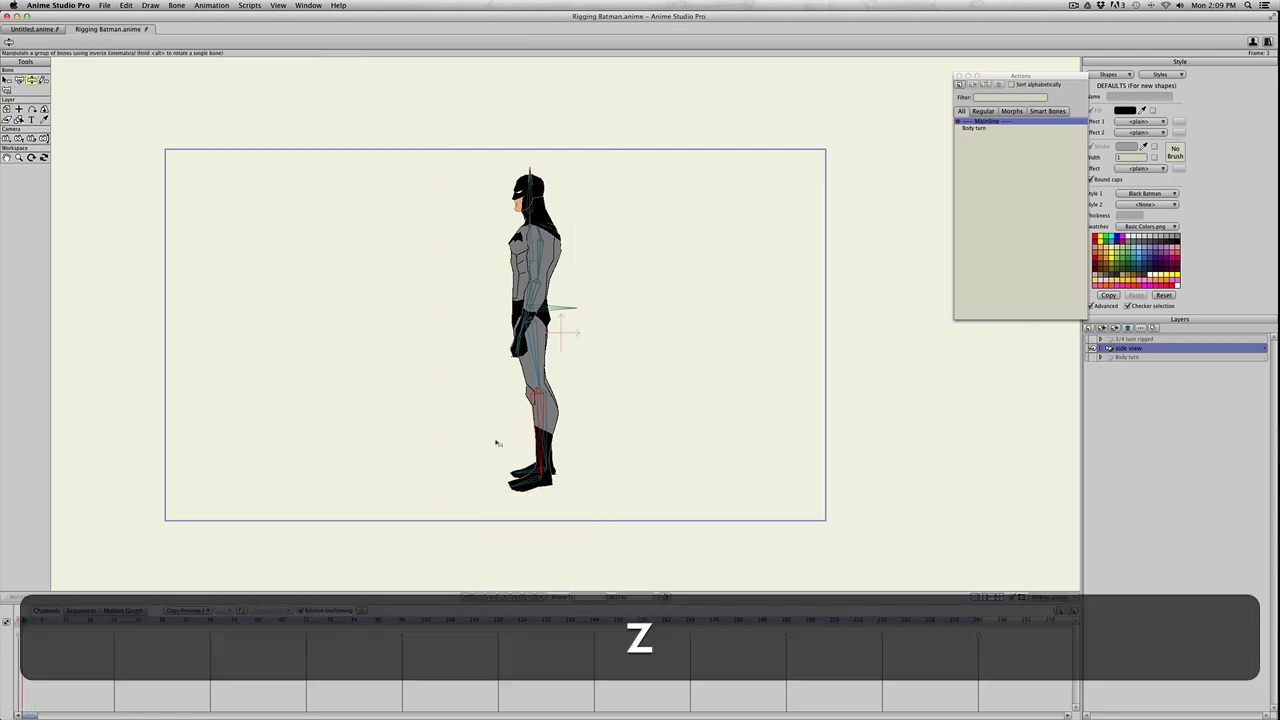
drag(538, 440, 457, 438)
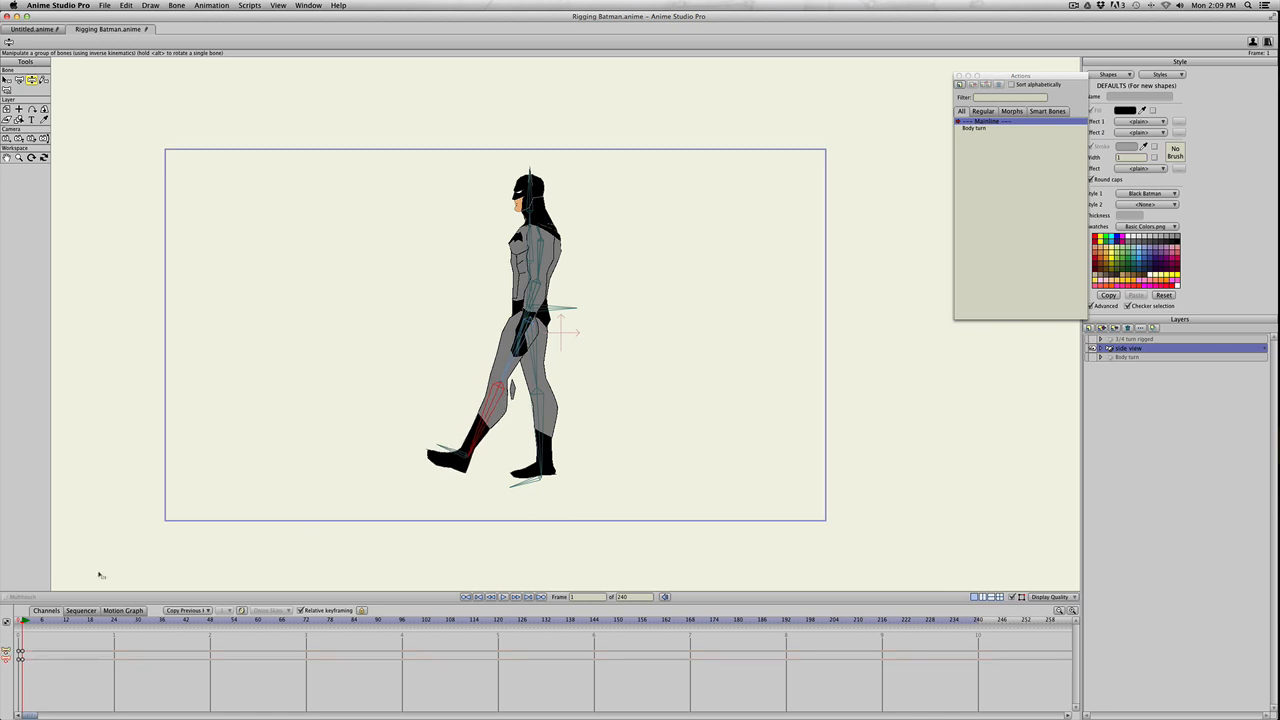
- At frame 1, swing the far leg back, spread the two arms in opposite directions, and keyframe all bones of the side view
drag(558, 425, 593, 428)
drag(537, 323, 580, 344)
drag(556, 291, 494, 283)
key(super+a)
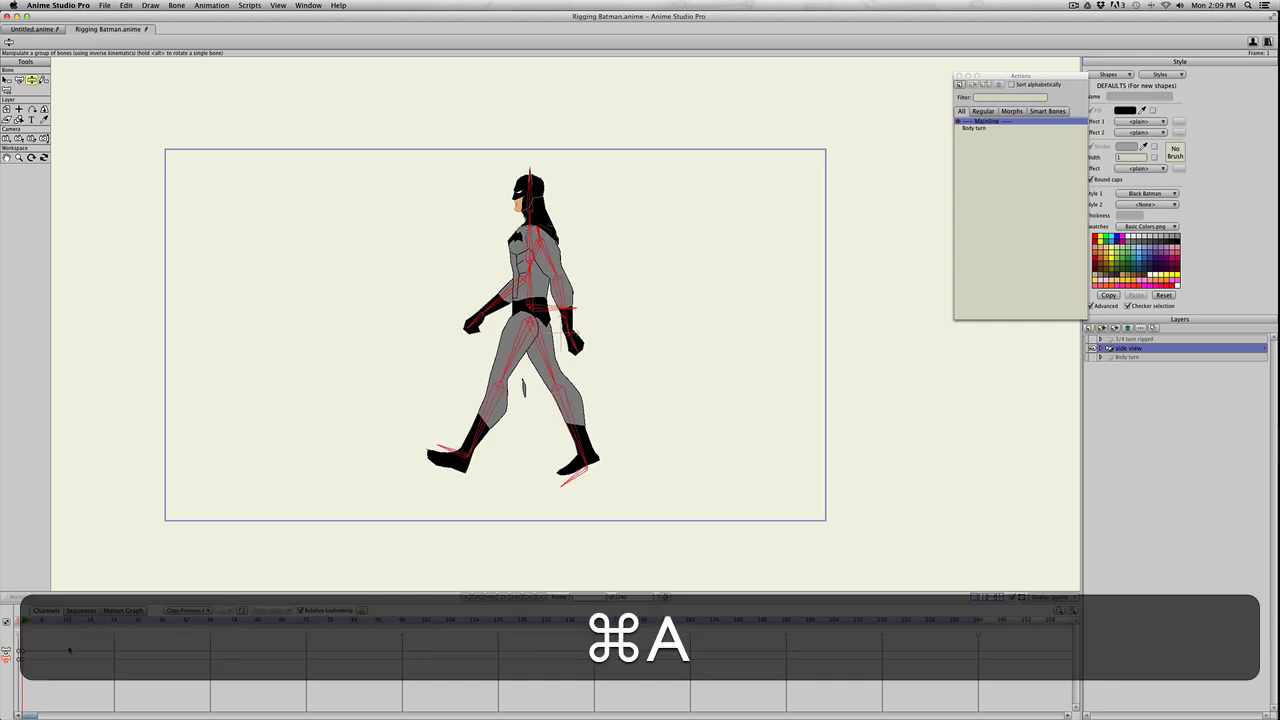
key(super+f)
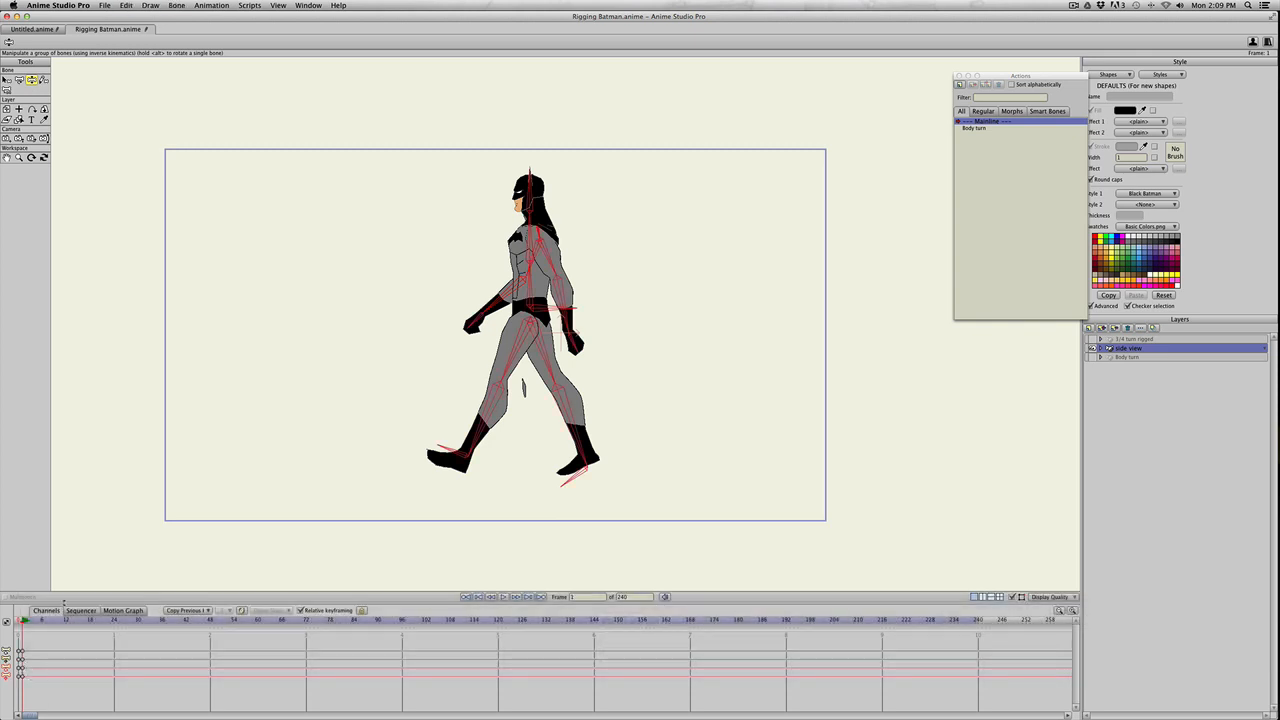
- Go to frame 12 and turn on onion skins with frame 1 as the reference pose
click(65, 621)
click(241, 610)
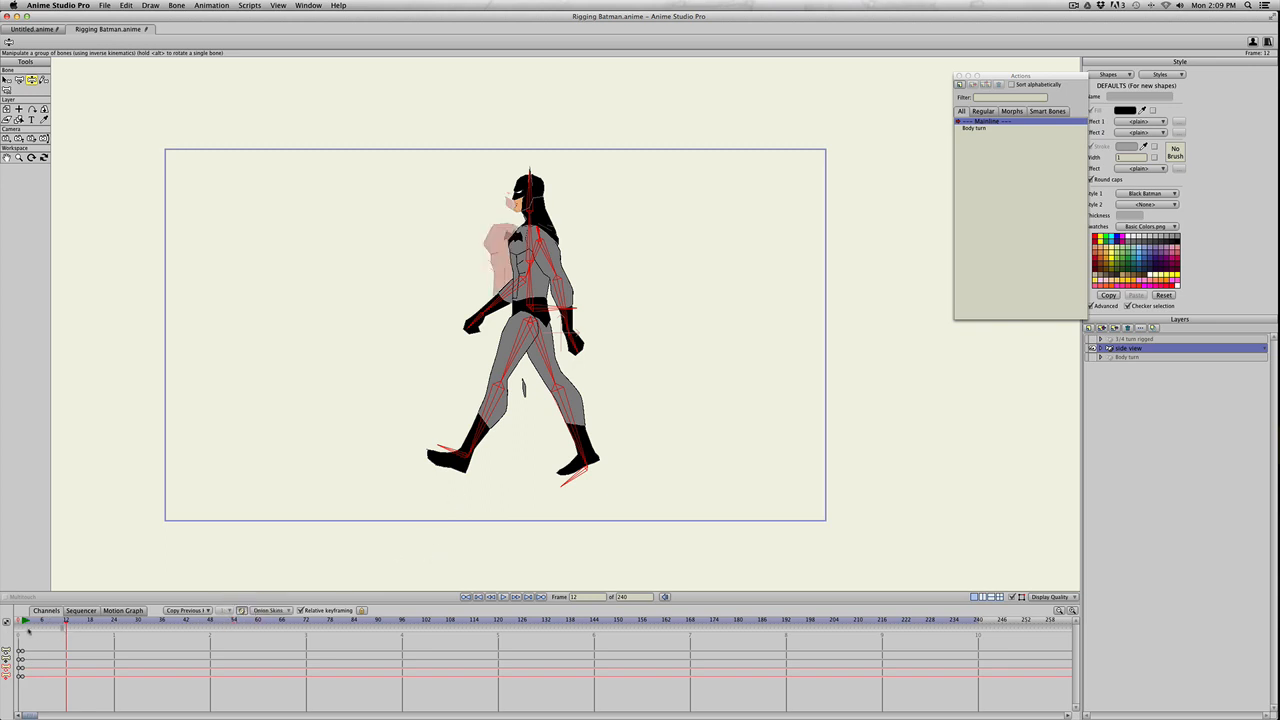
click(23, 629)
click(64, 628)
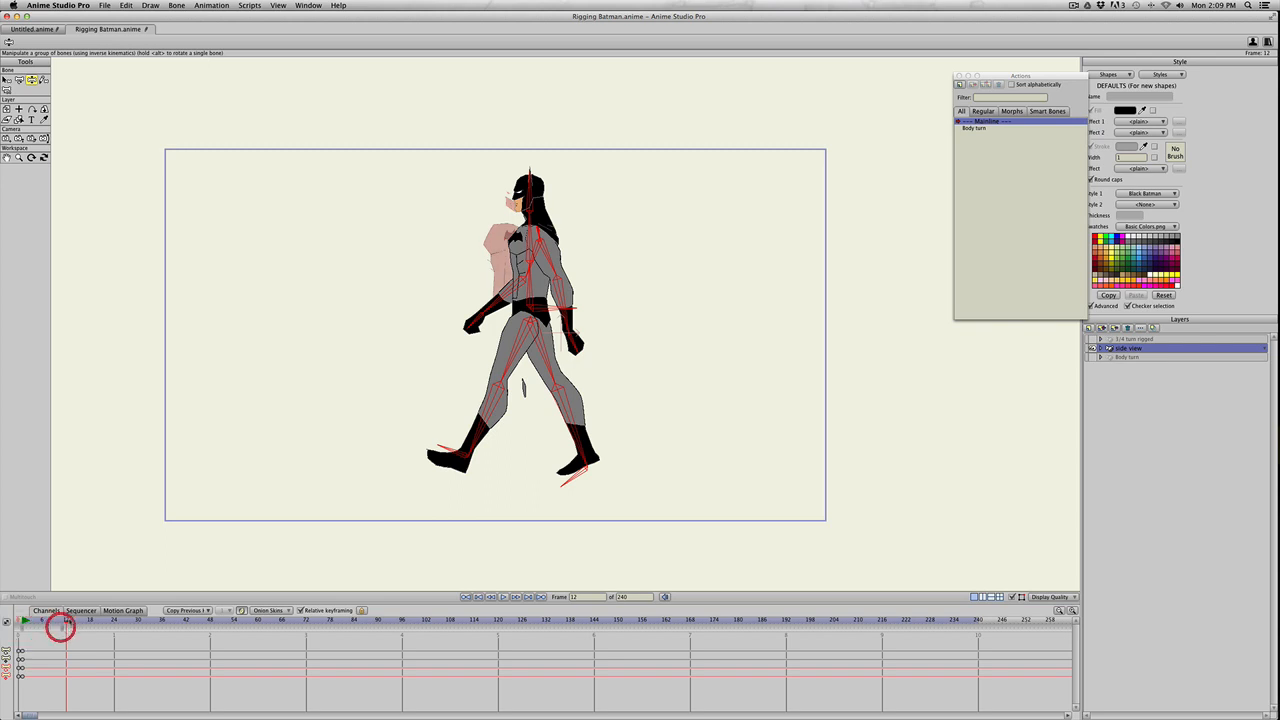
- Pose the opposite stride at frame 12 by swapping the legs and arms to match the onion skin, and keyframe all bones
key(z)
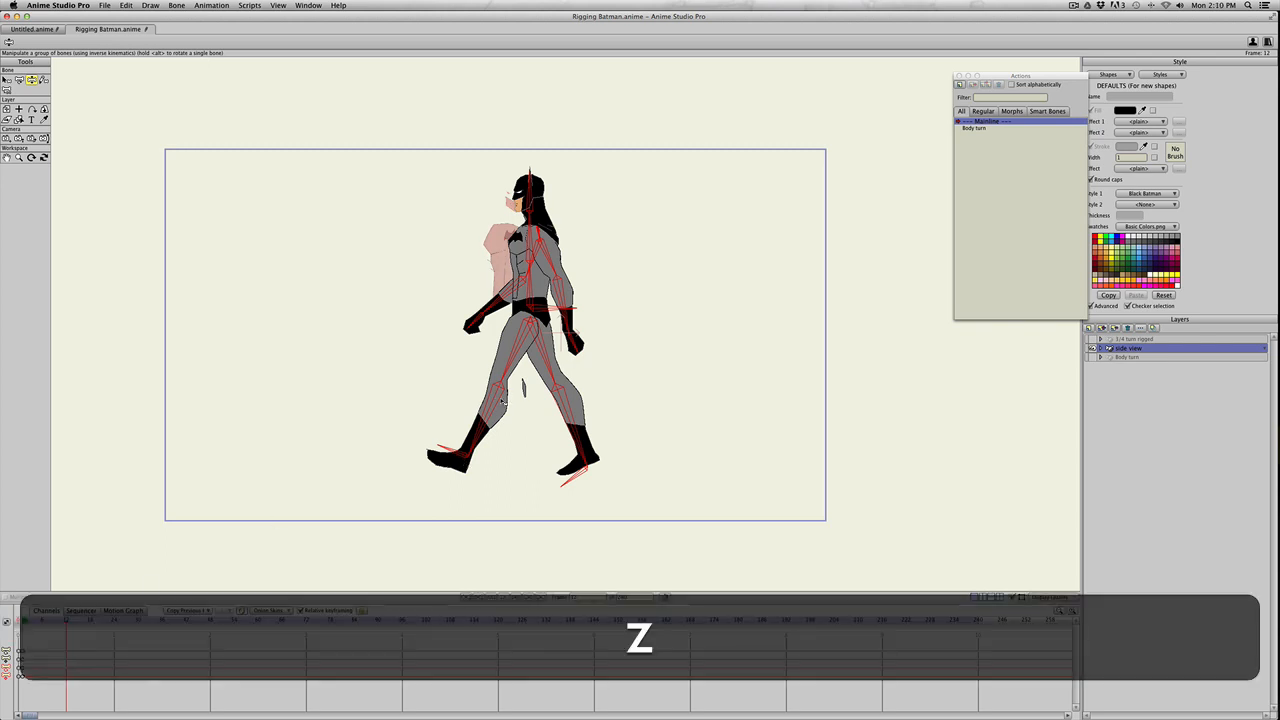
click(580, 424)
drag(577, 420, 477, 425)
drag(553, 447, 591, 440)
drag(572, 333, 442, 257)
drag(483, 317, 583, 345)
drag(505, 299, 509, 322)
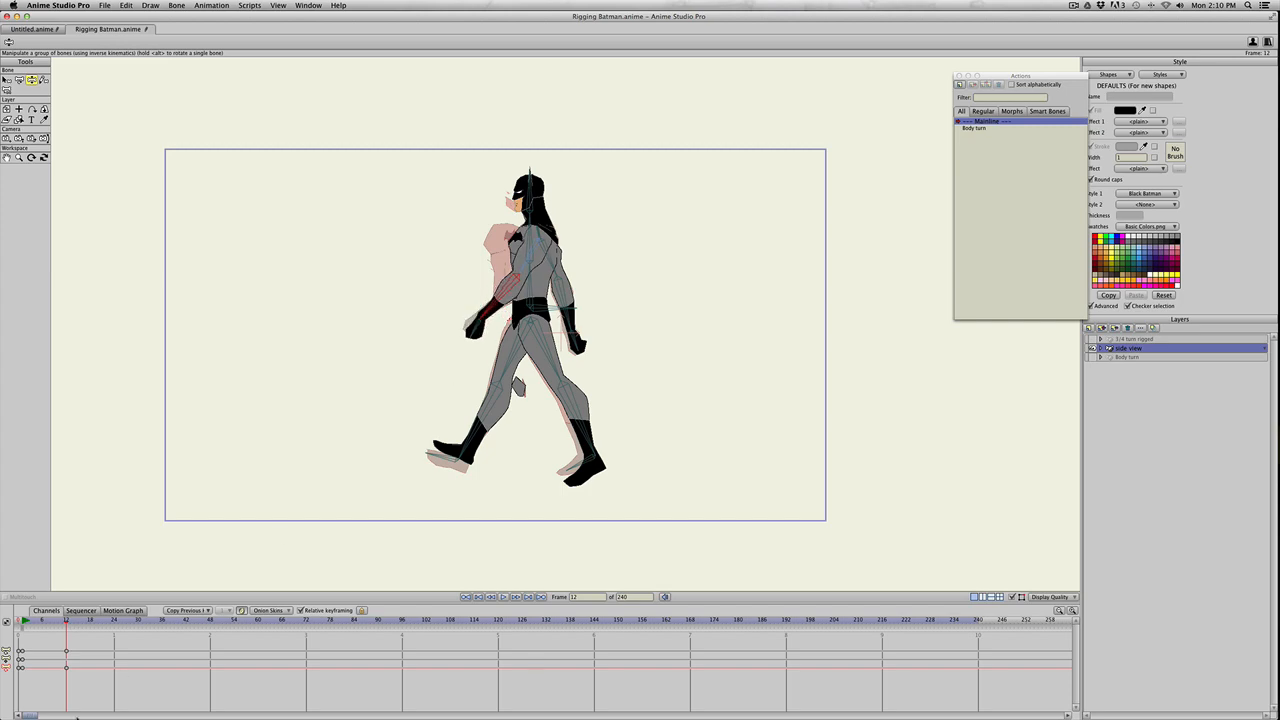
key(super+a)
key(super+f)
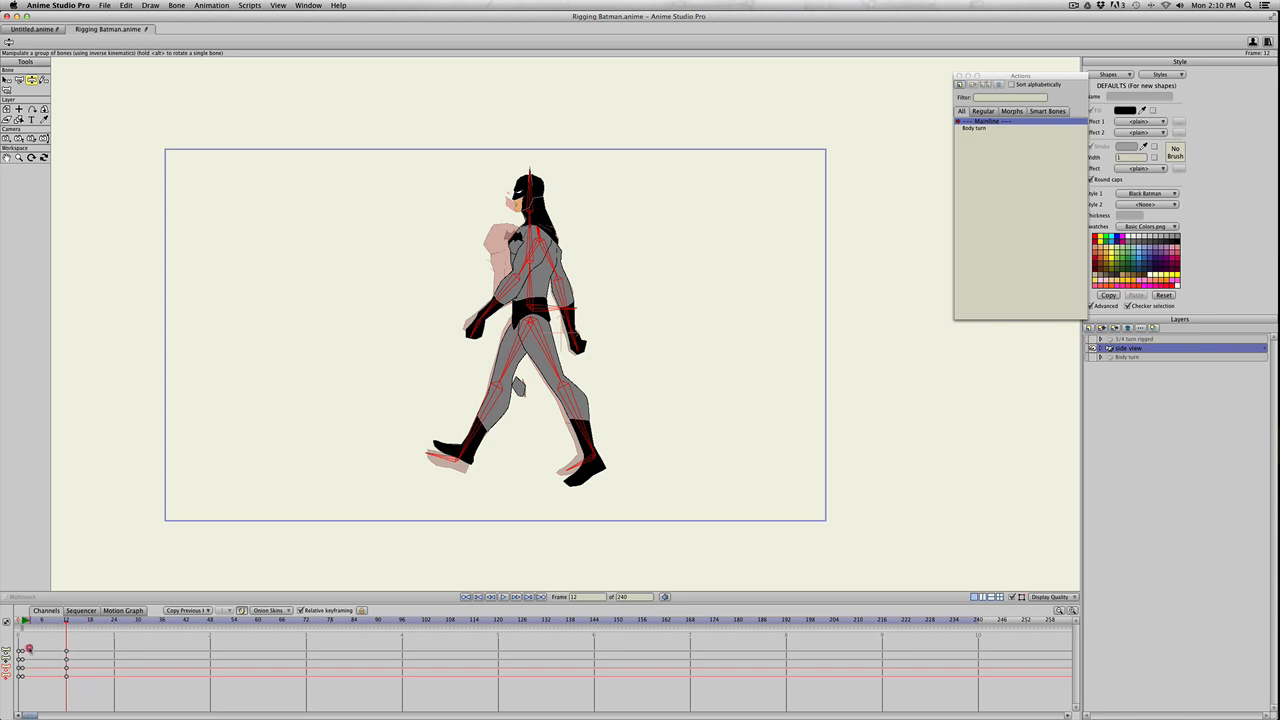
- Copy the frame 1 bone keyframes to frame 24
key(super+z)
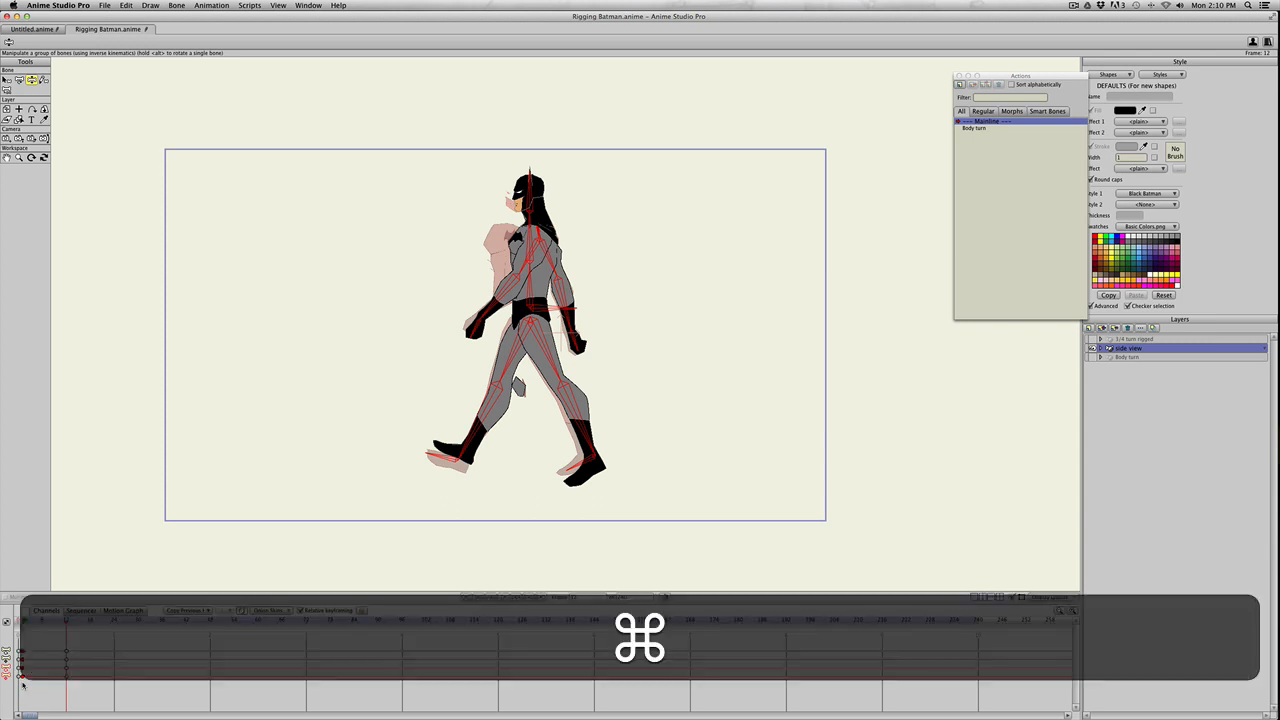
key(super+c)
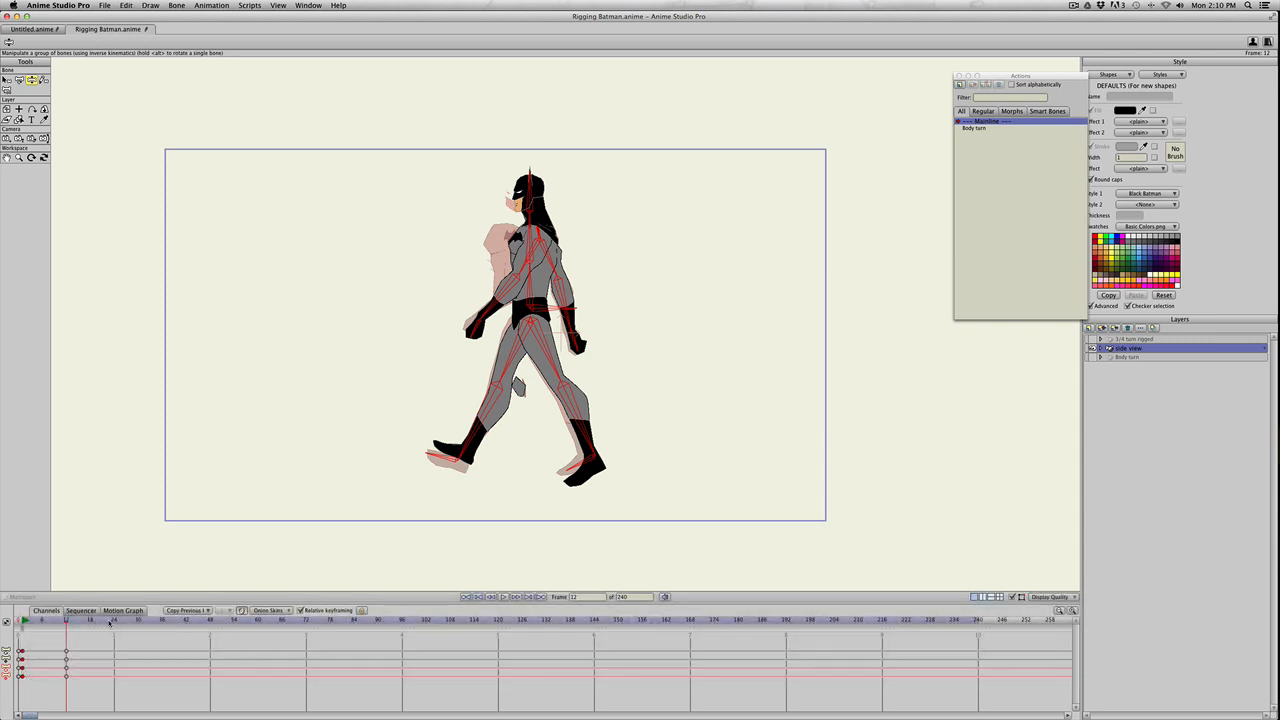
click(114, 621)
key(super+v)
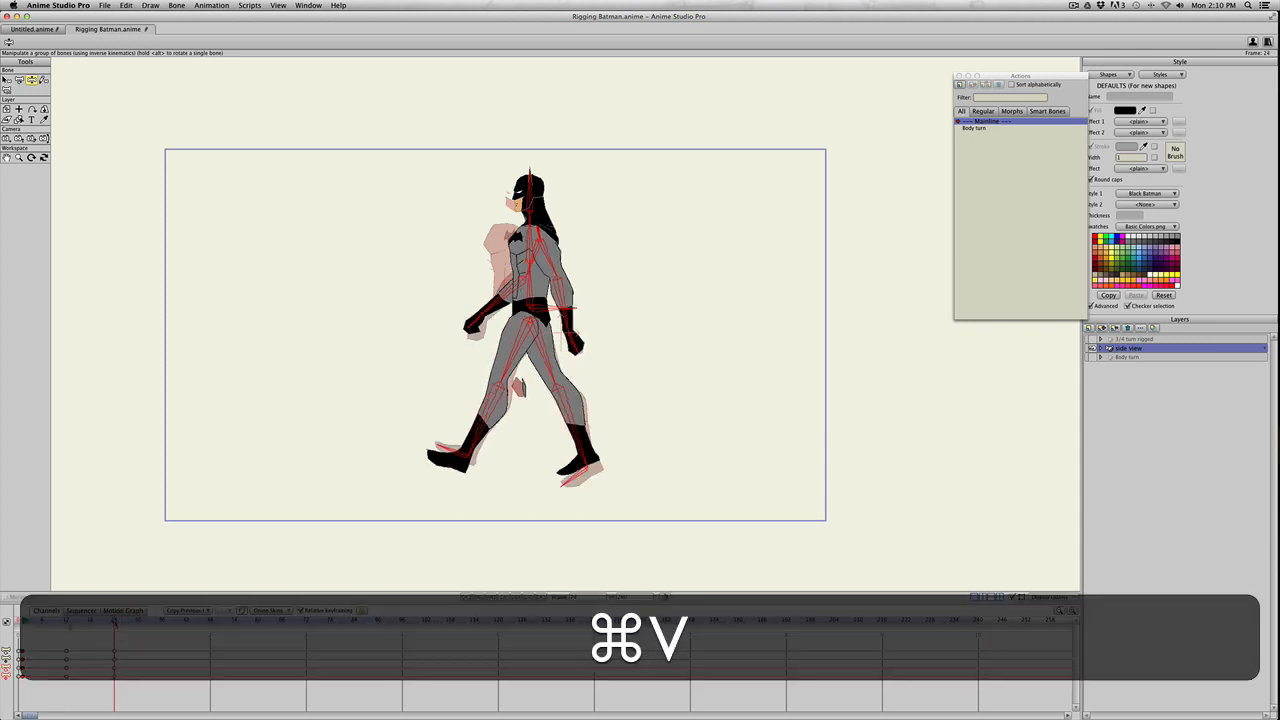
- At frame 6, raise the far leg in front of the body with its knee bent
drag(22, 621, 42, 622)
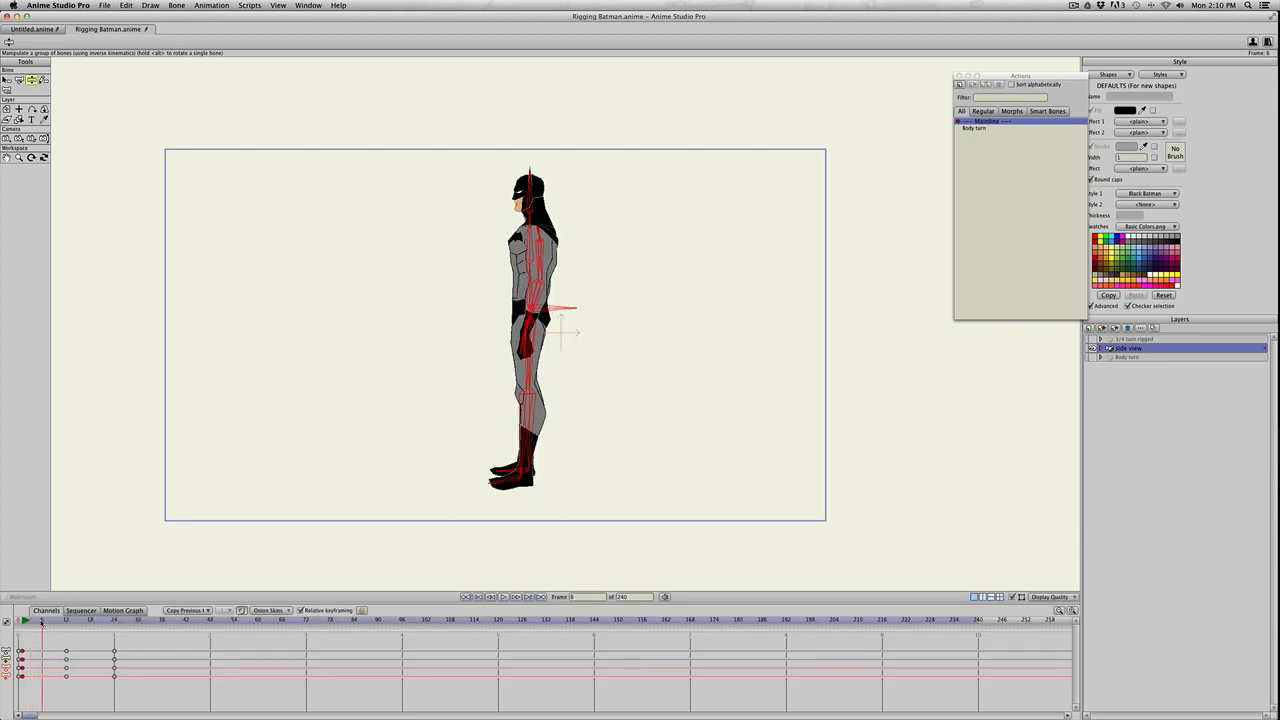
key(z)
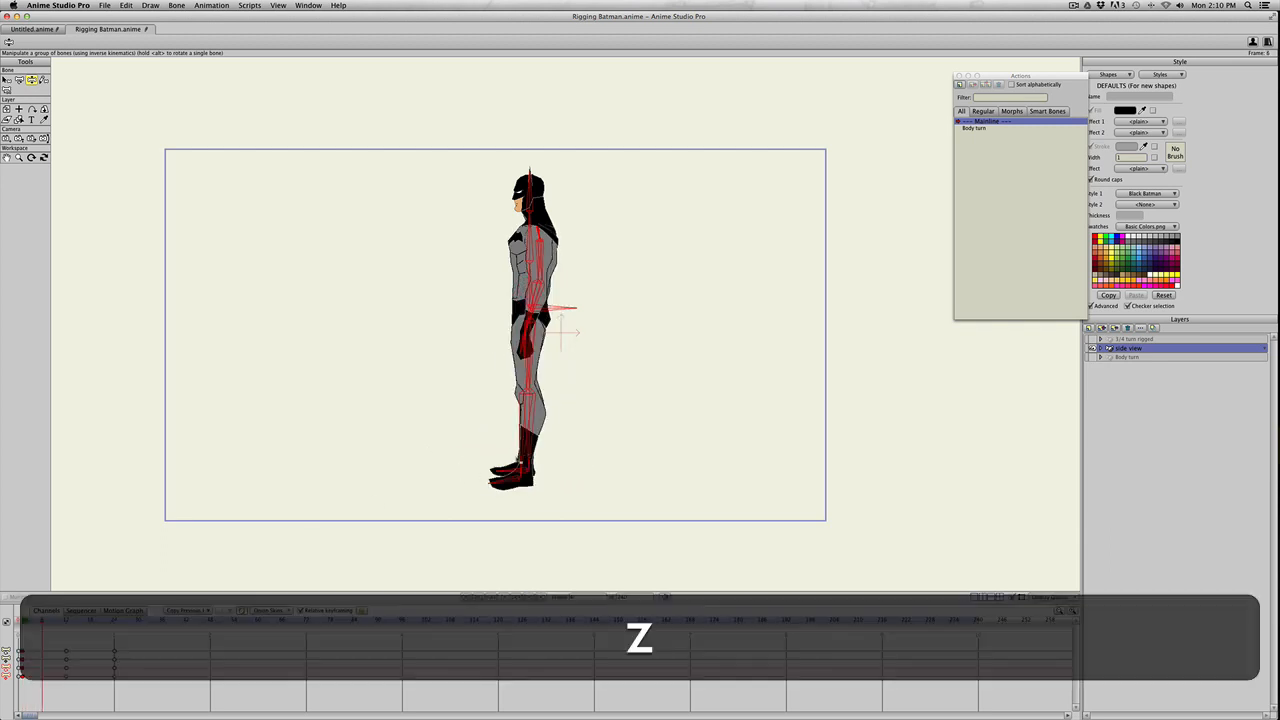
drag(530, 448, 511, 385)
key(super+z)
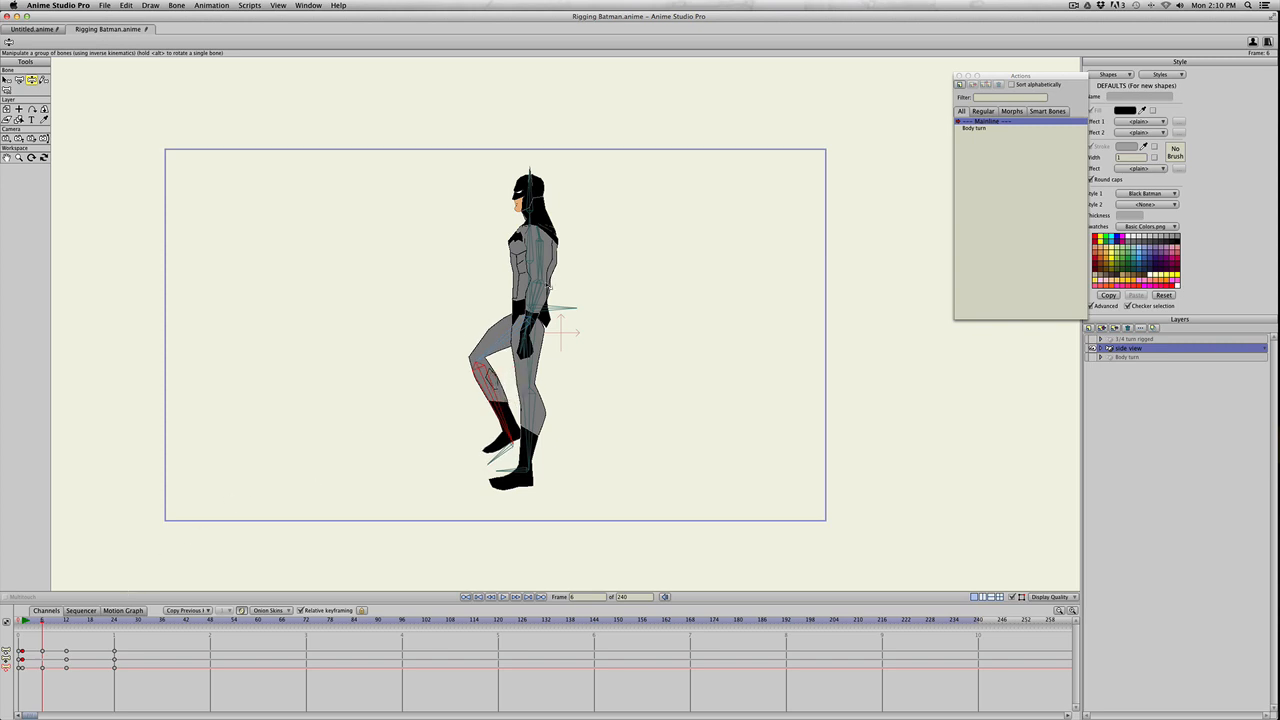
- Bend the near arm slightly forward at frame 6 and keyframe all bones
drag(540, 298, 530, 288)
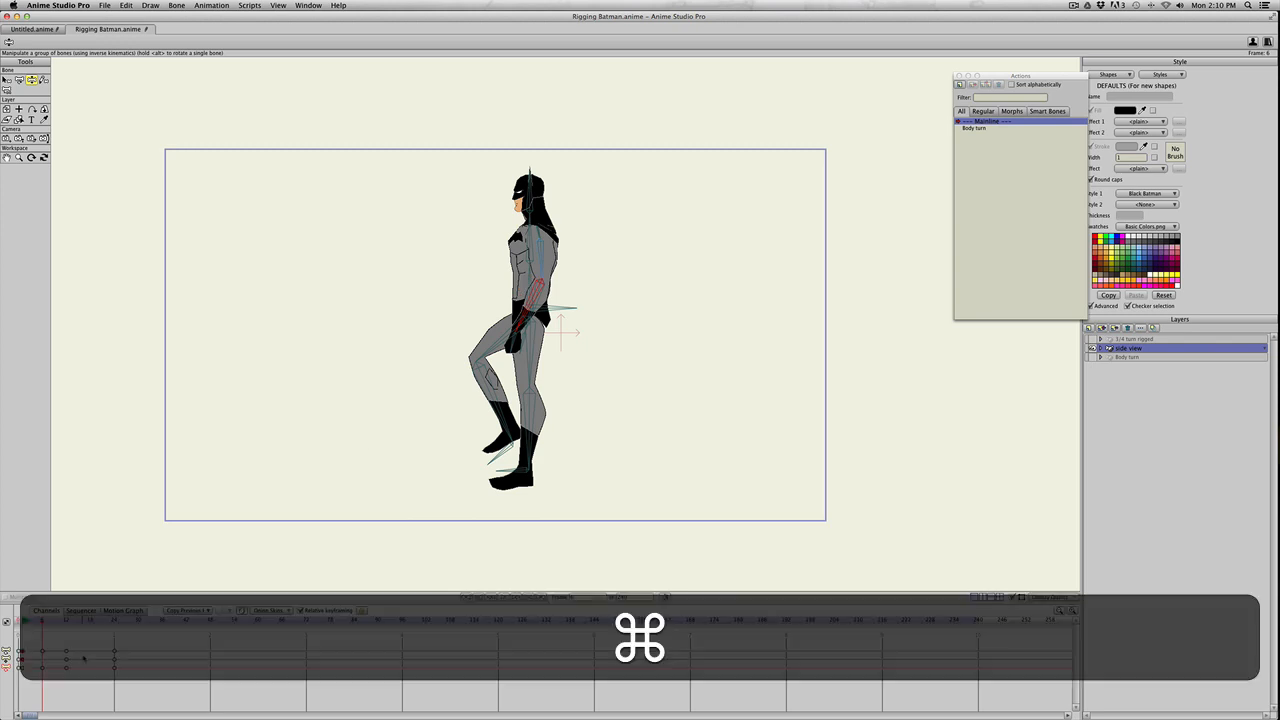
key(super+a)
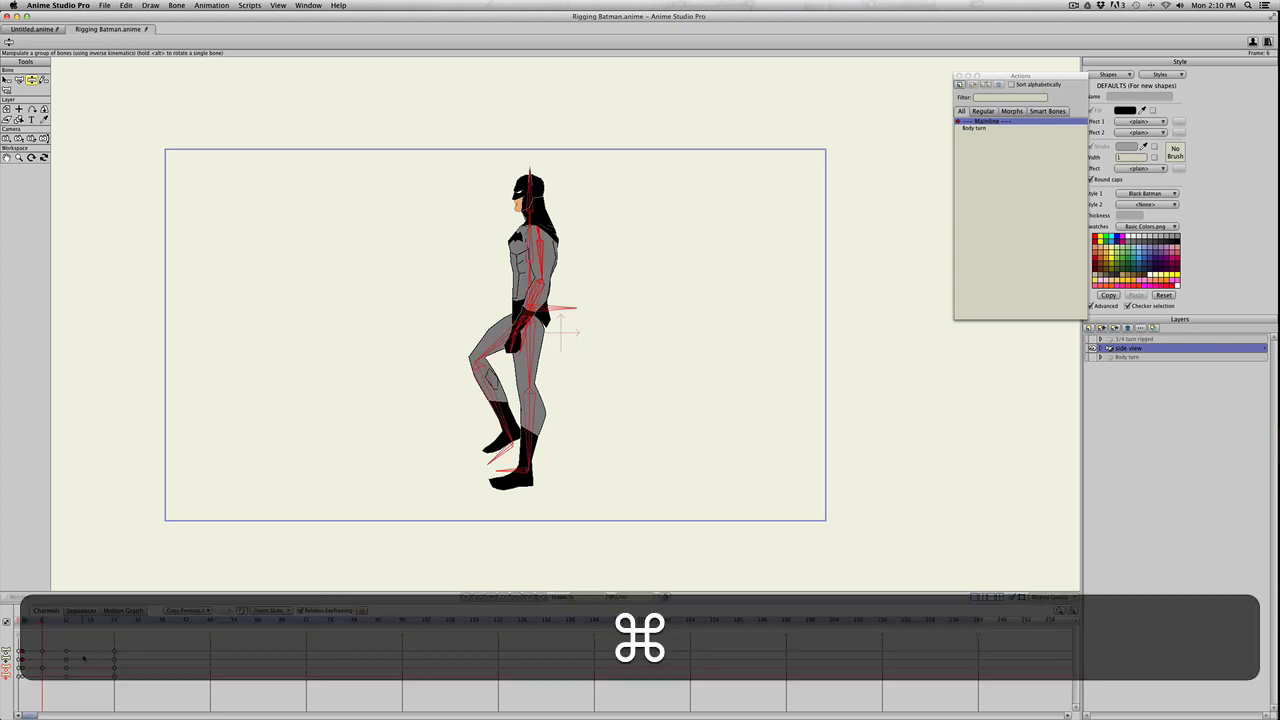
key(super+f)
key(ctrl+Right)
key(ctrl+Left)
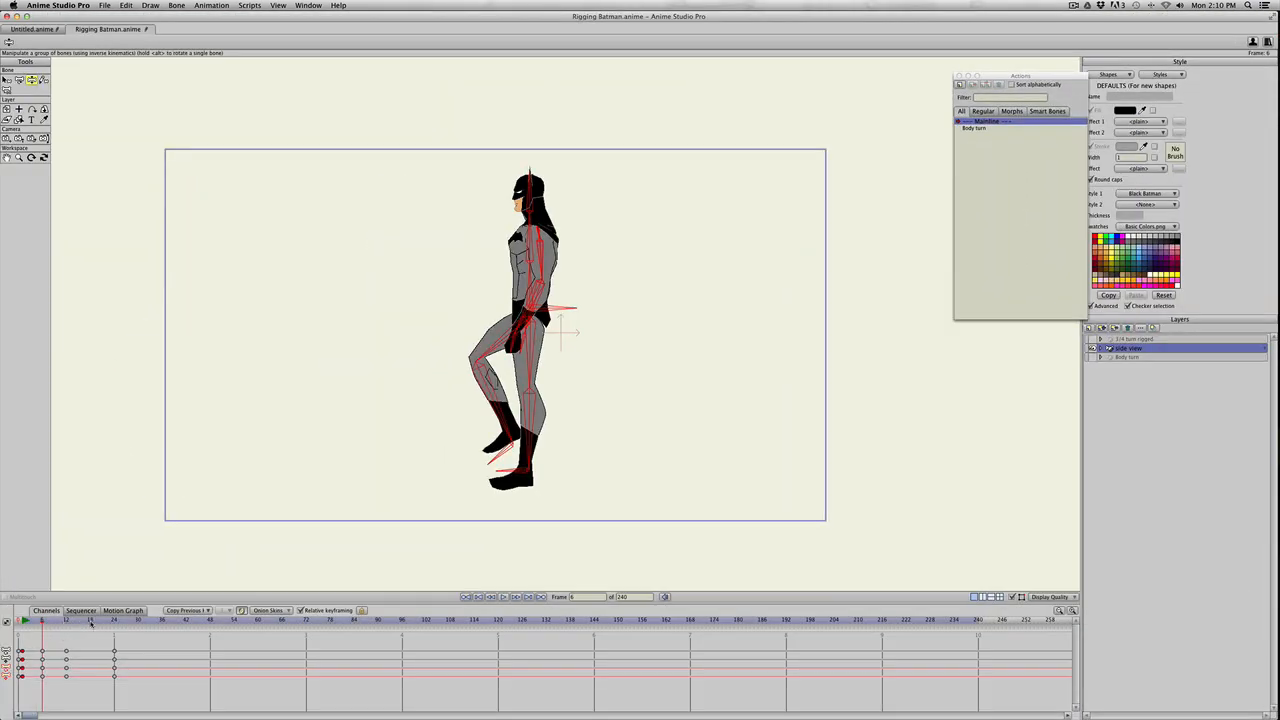
- At frame 18, raise the near leg in front of the body with its knee bent
click(90, 622)
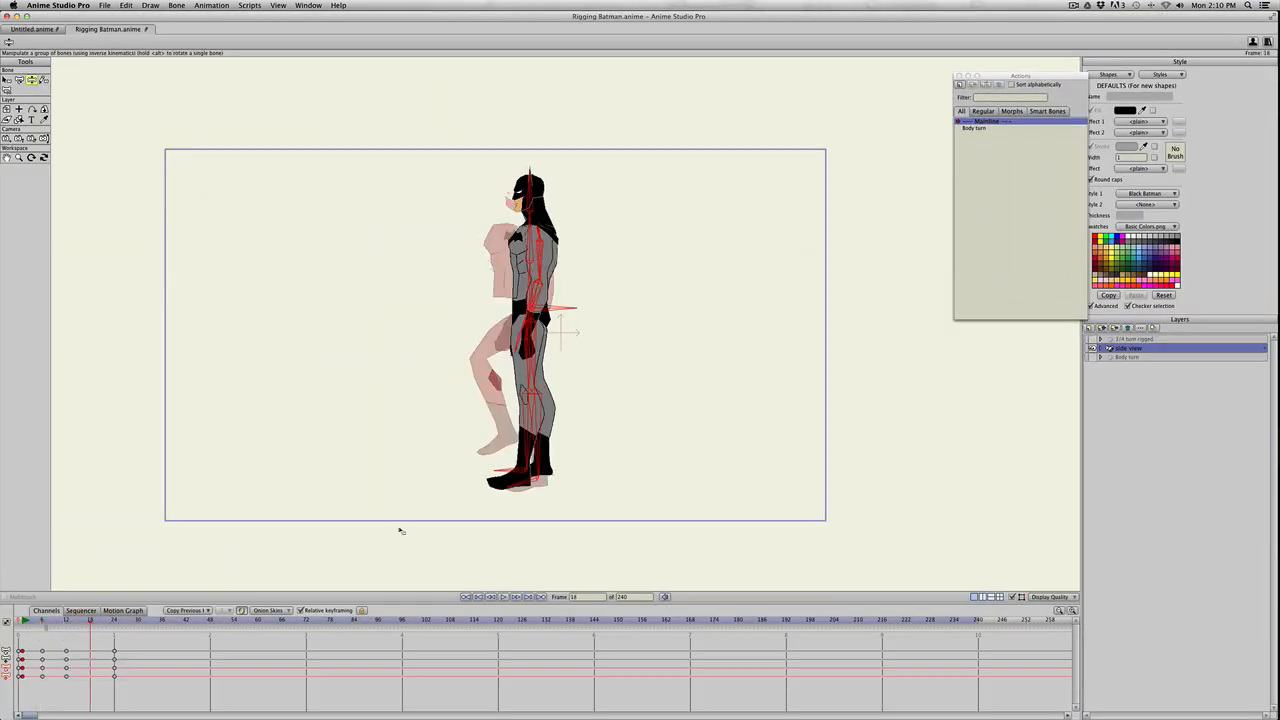
key(z)
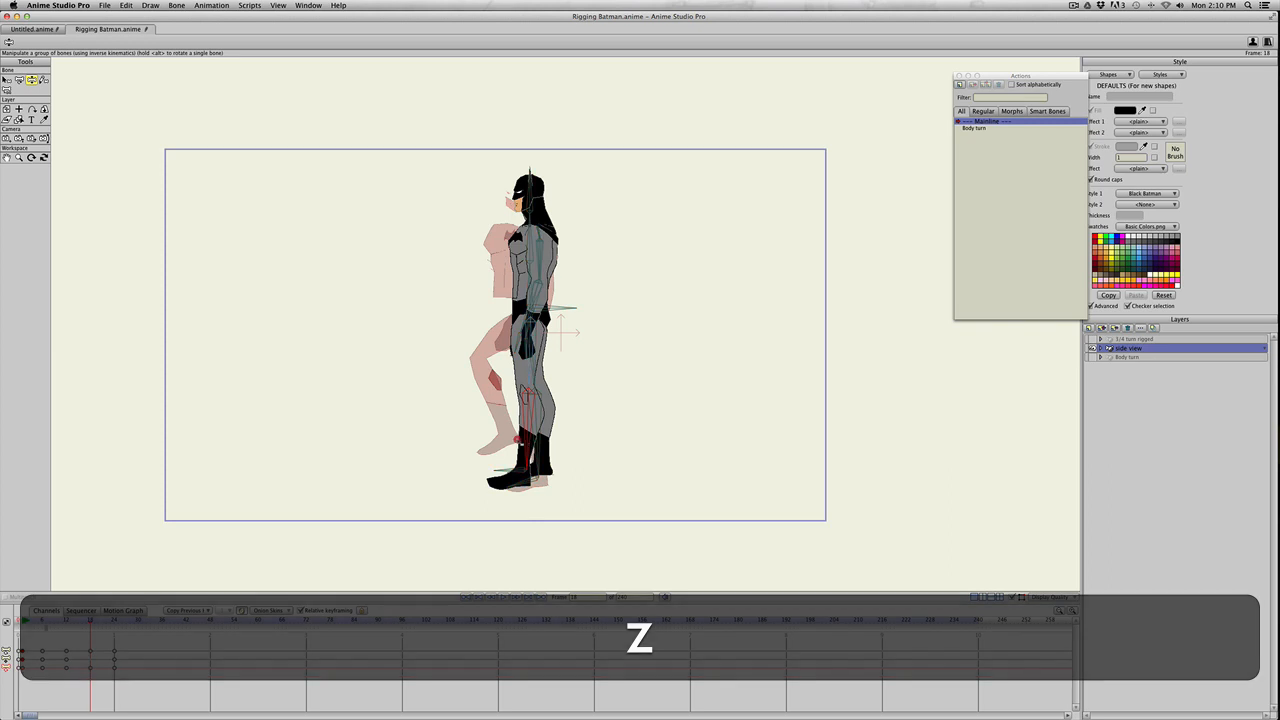
drag(521, 441, 522, 416)
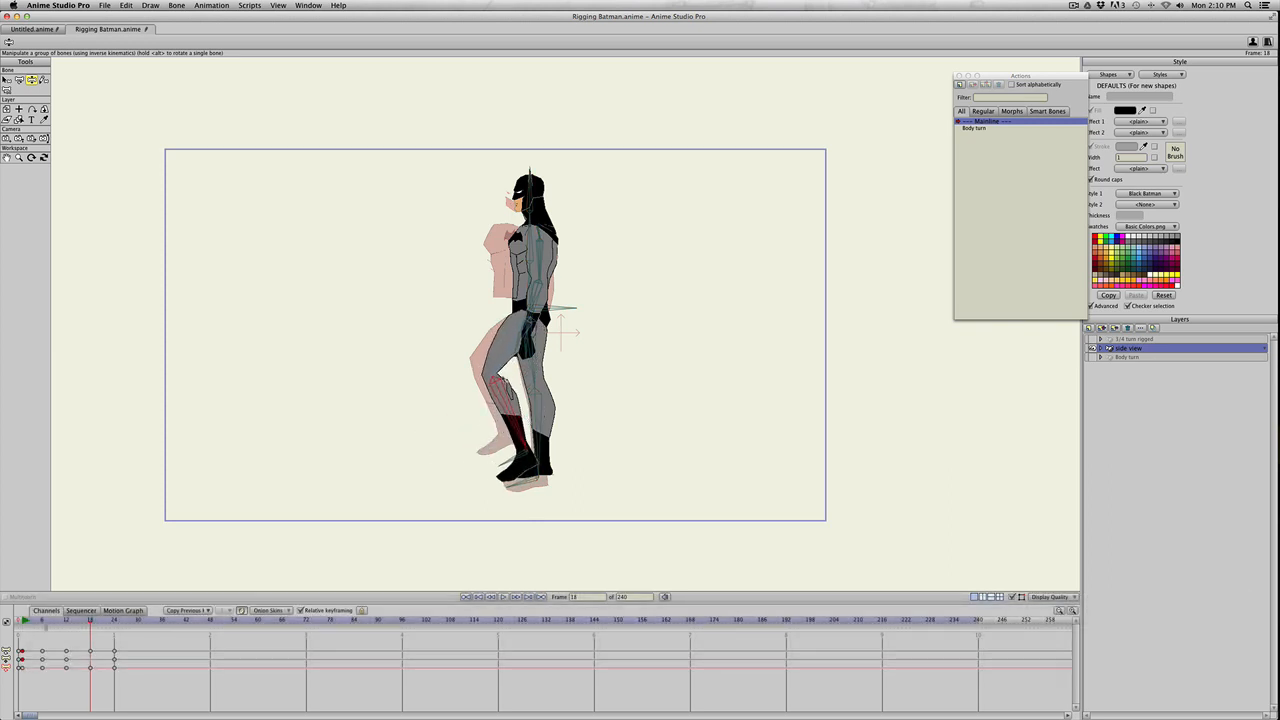
click(538, 300)
key(super+z)
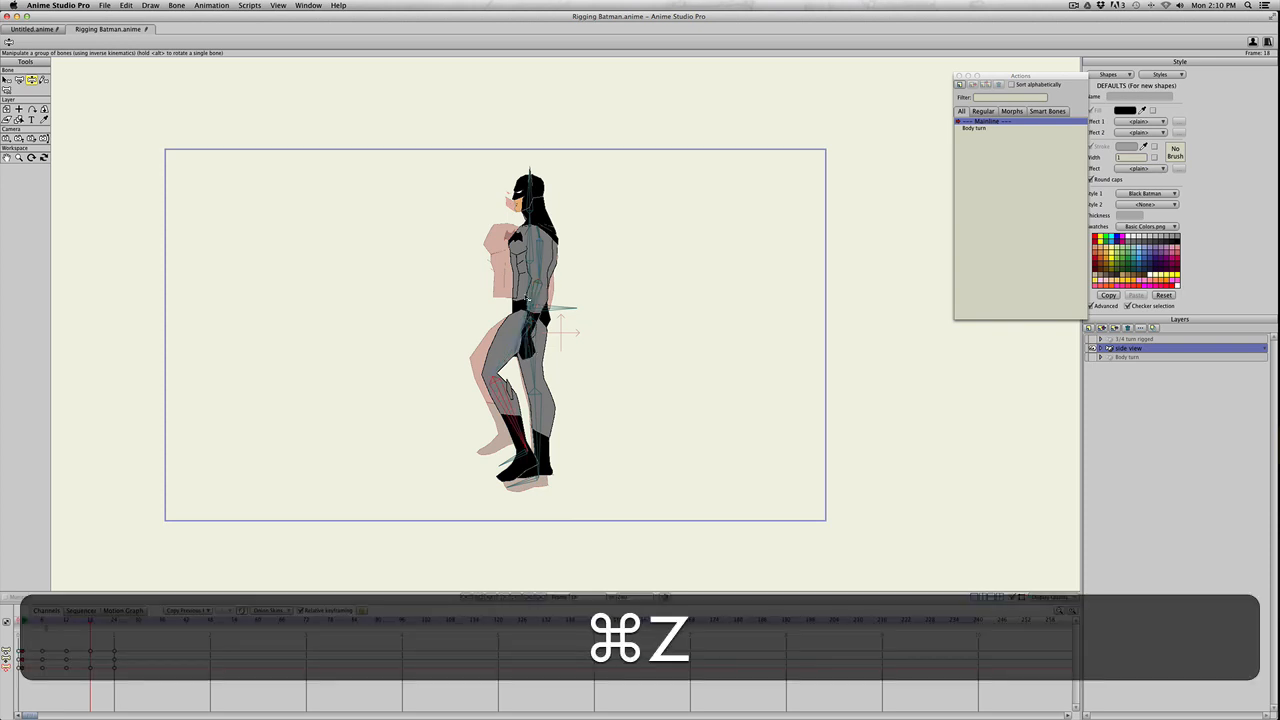
scroll(534, 306, up, 5)
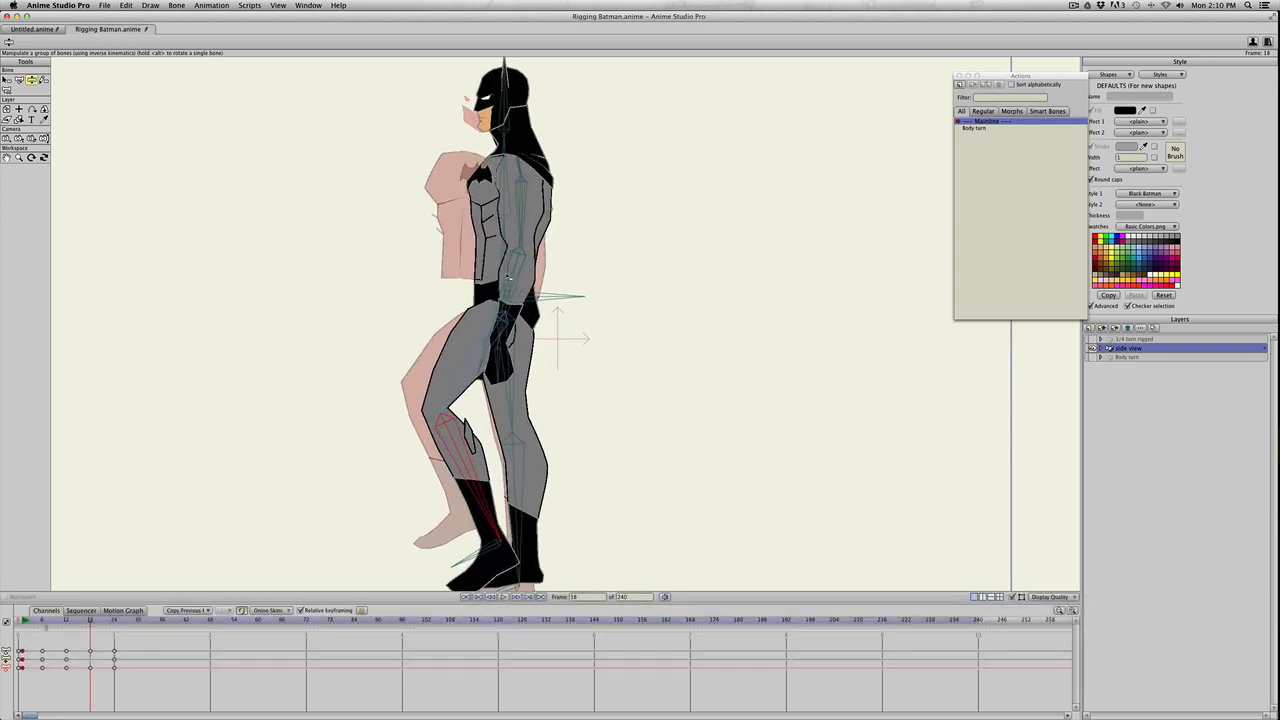
click(523, 289)
key(super+z)
mouse_move(516, 190)
mouse_down()
mouse_move(541, 205)
mouse_move(522, 238)
mouse_move(524, 194)
mouse_up()
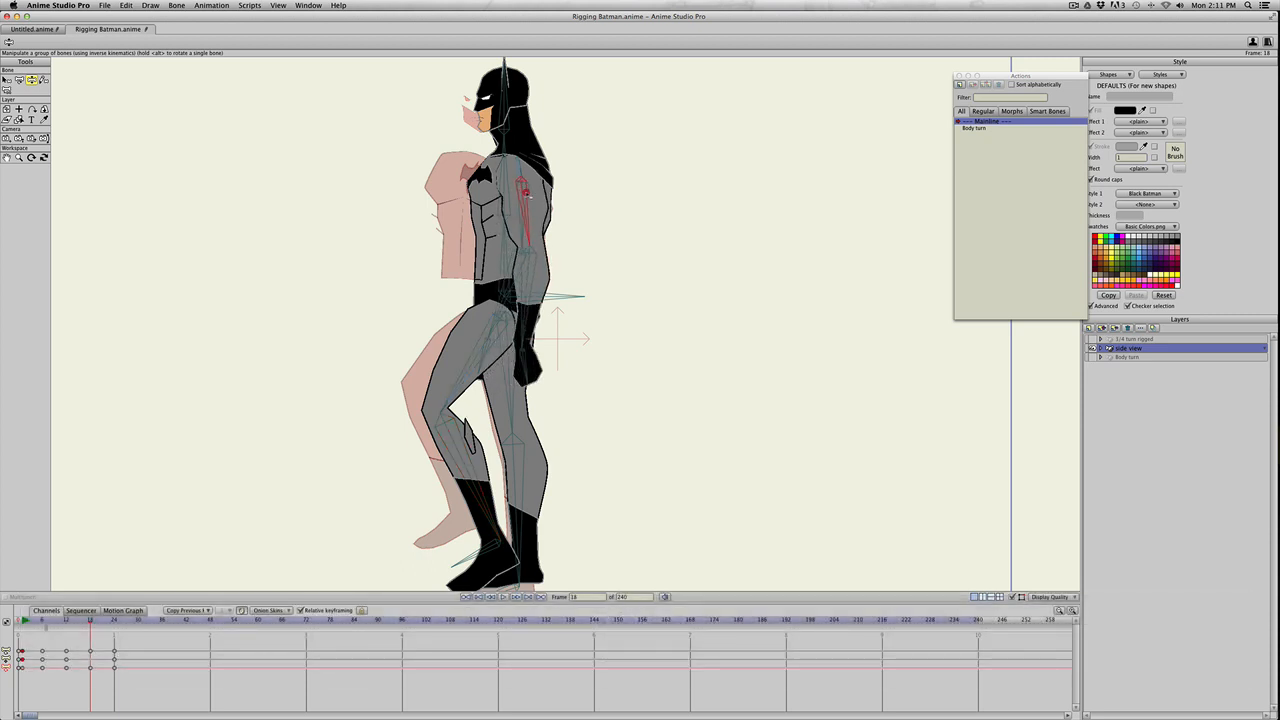
key(super+z)
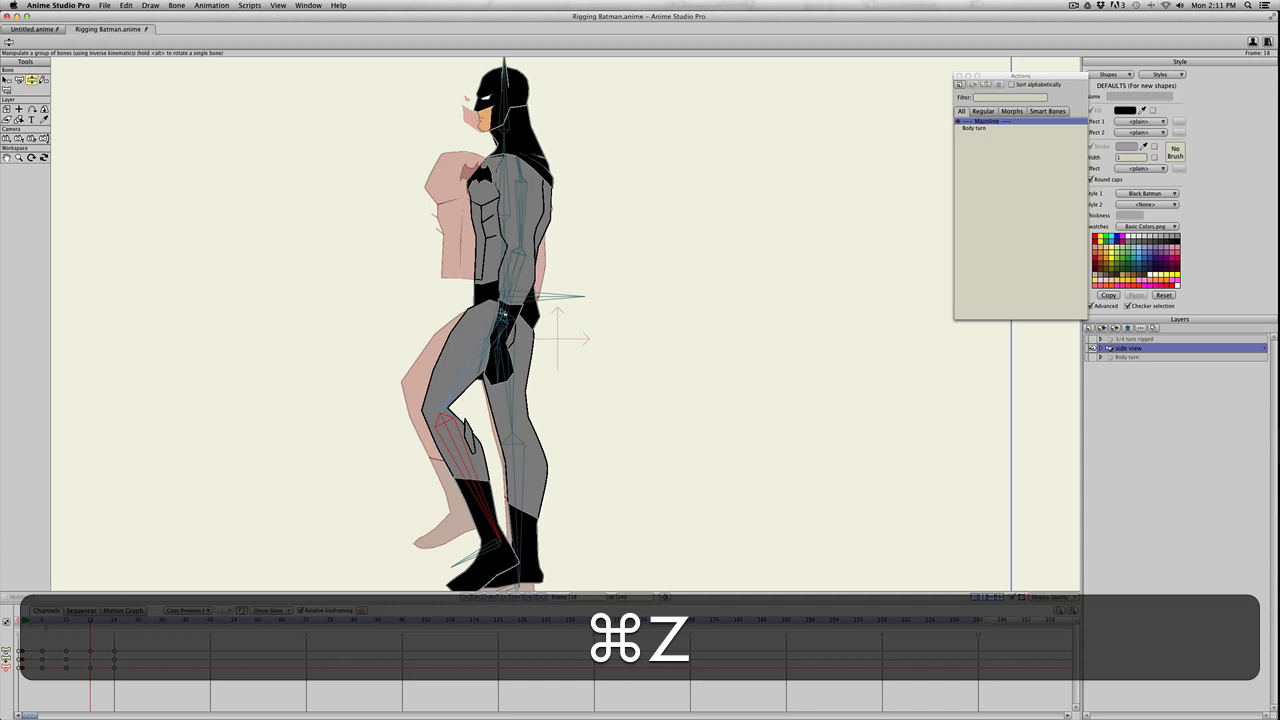
- Bend the near arm slightly at the elbow at frame 18 and keyframe all bones
drag(505, 310, 507, 294)
scroll(447, 357, down, 5)
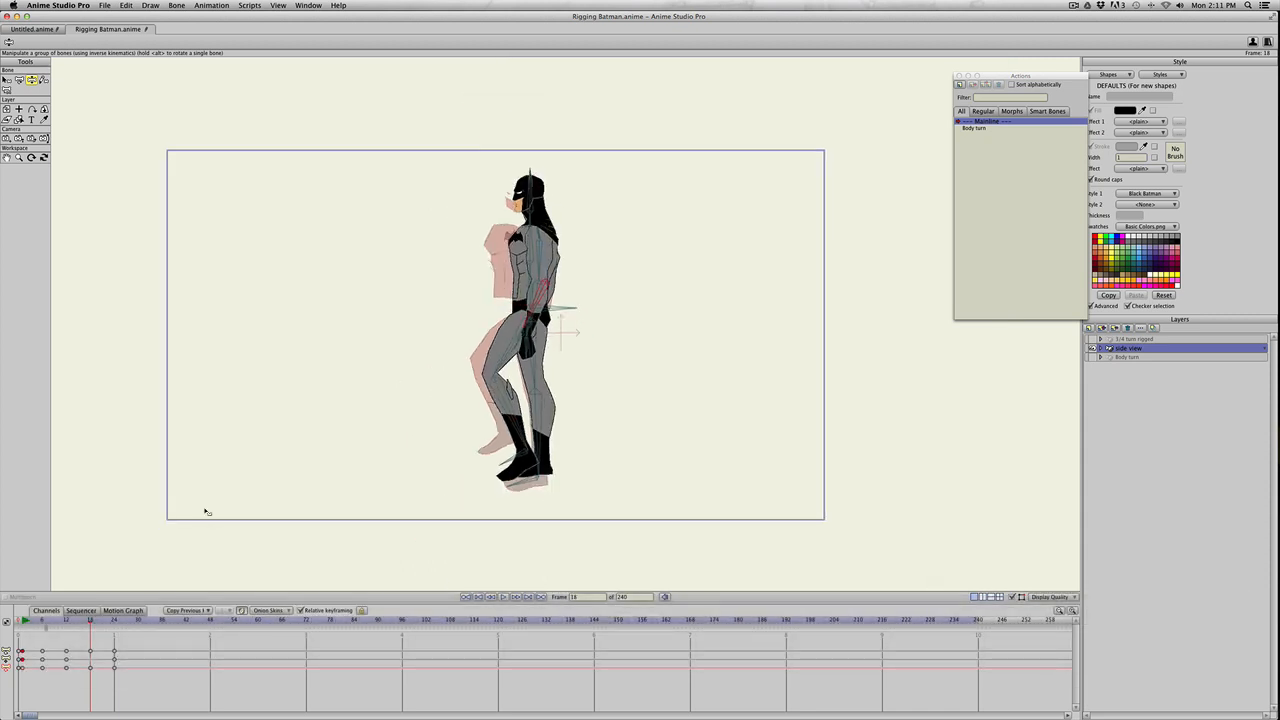
drag(22, 622, 89, 633)
key(super+a)
key(super+f)
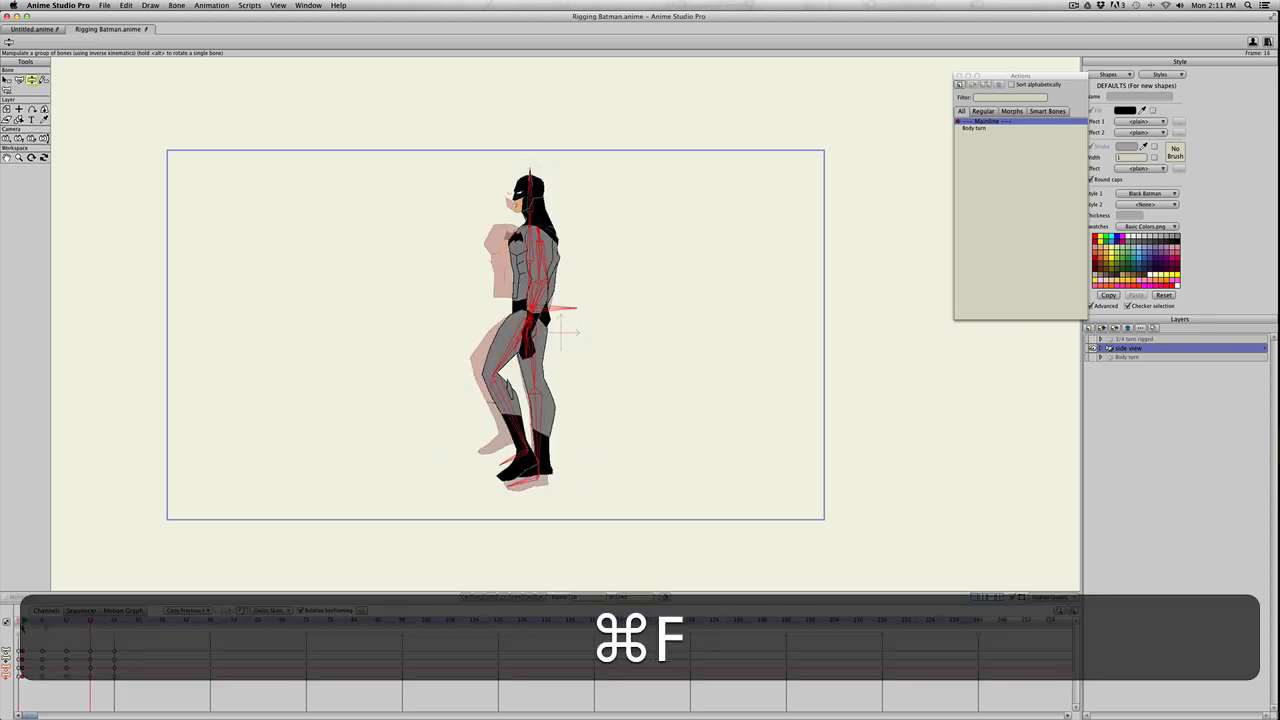
- With Transform Layer, raise the side view layer at frame 6 to a Y position of about 0.045
click(19, 626)
click(22, 625)
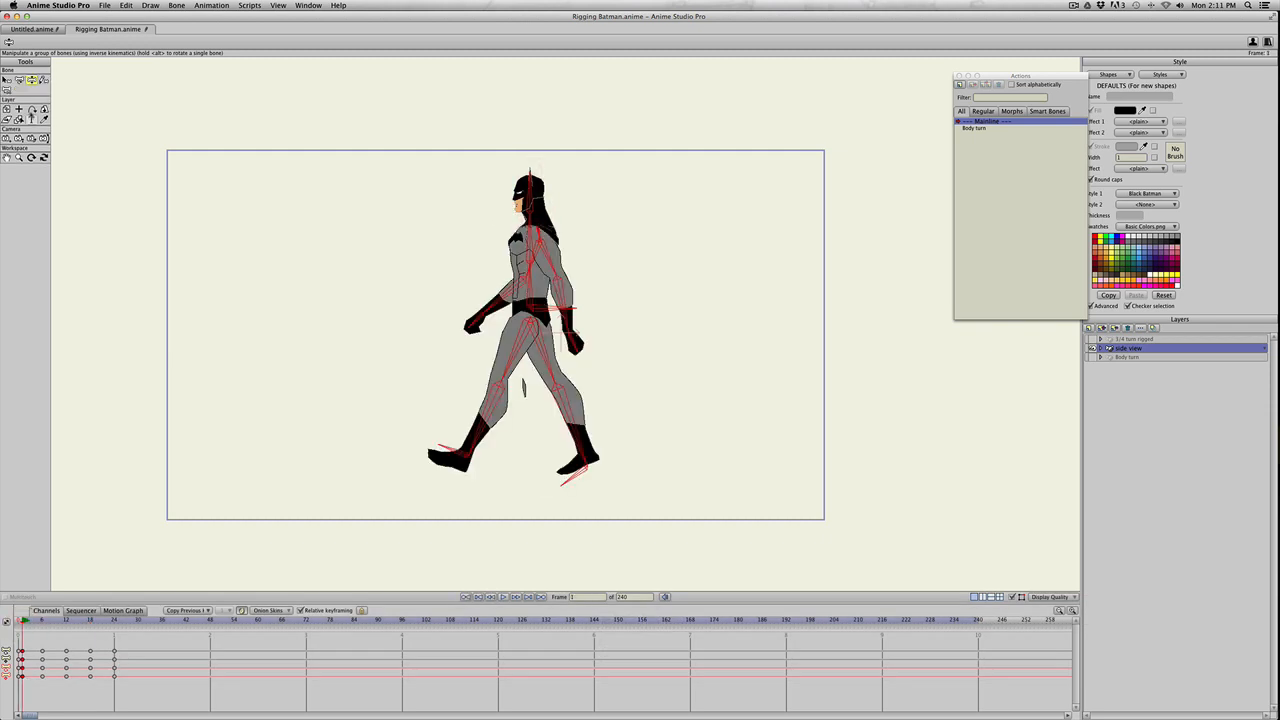
click(7, 109)
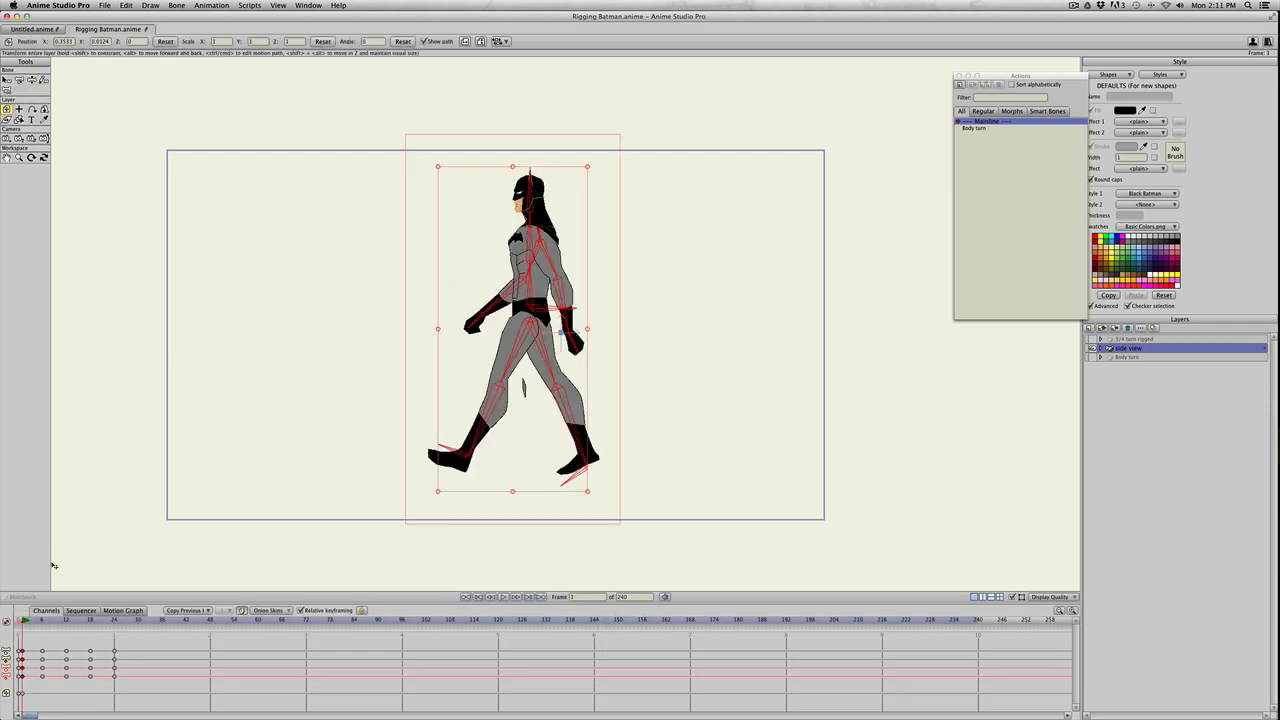
click(43, 625)
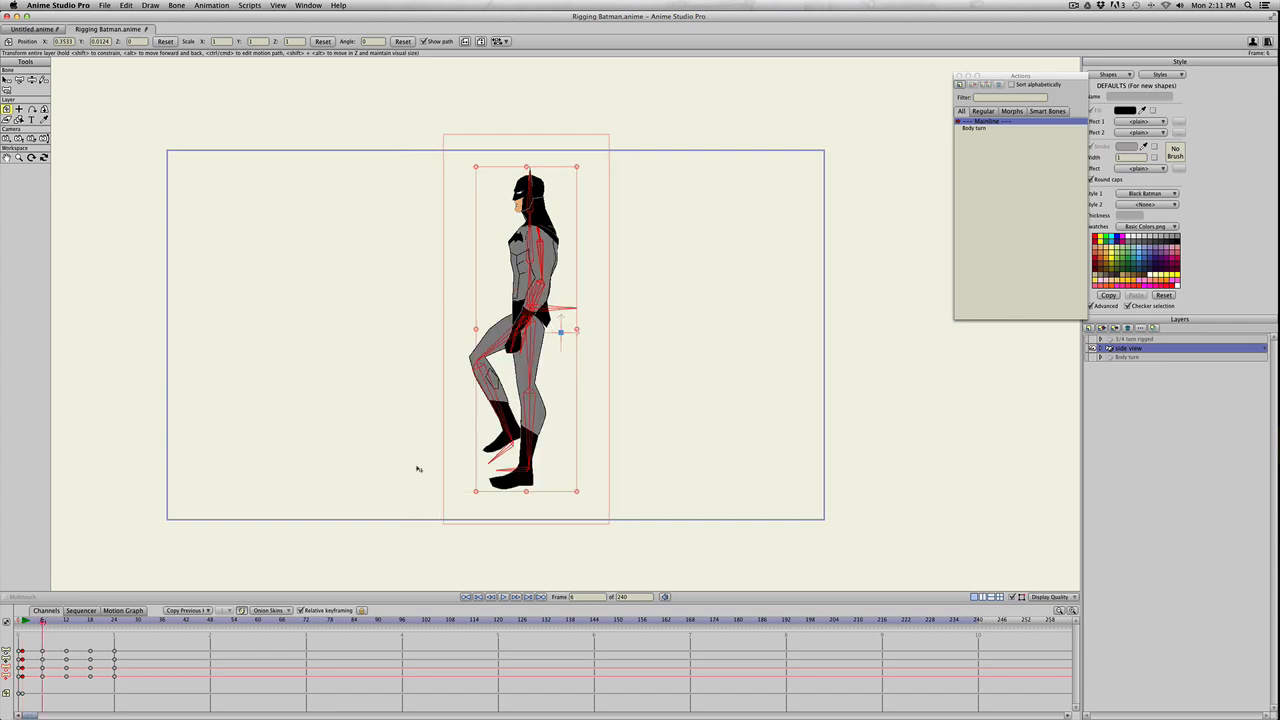
drag(506, 370, 506, 364)
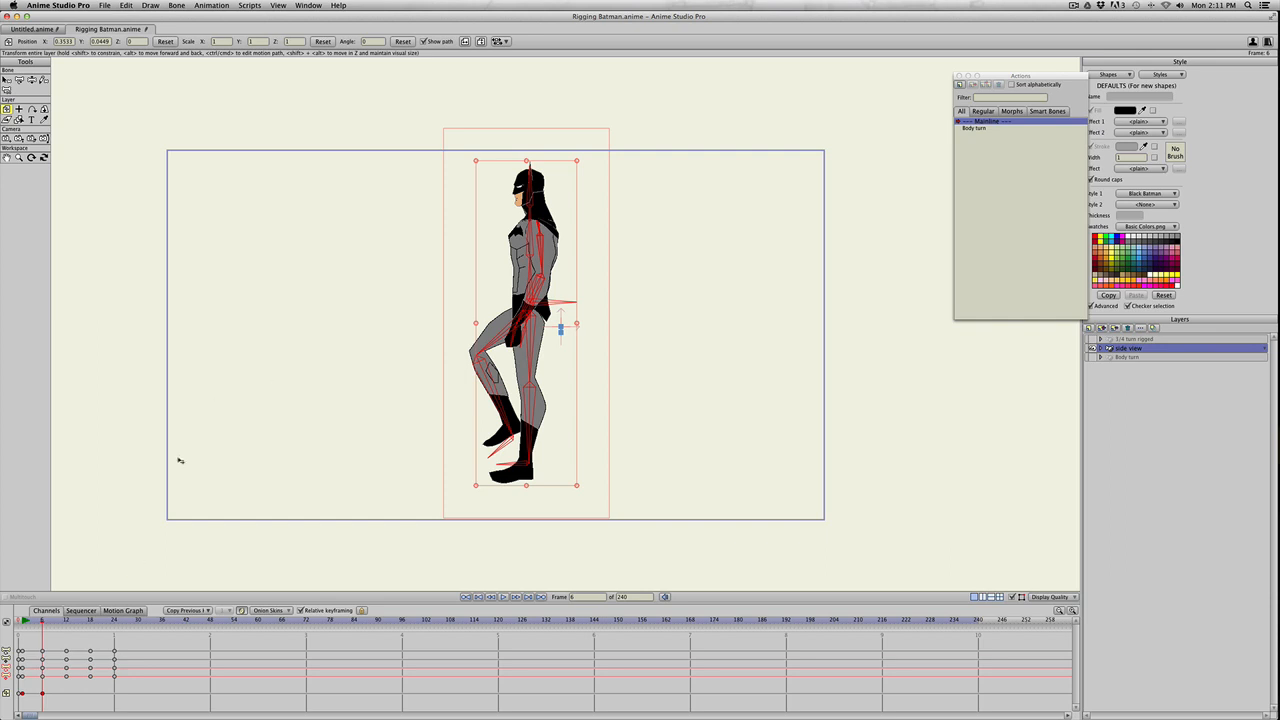
- Copy the layer position keyframes of frames 1 and 6 and paste them at frames 12 and 24
key(super)
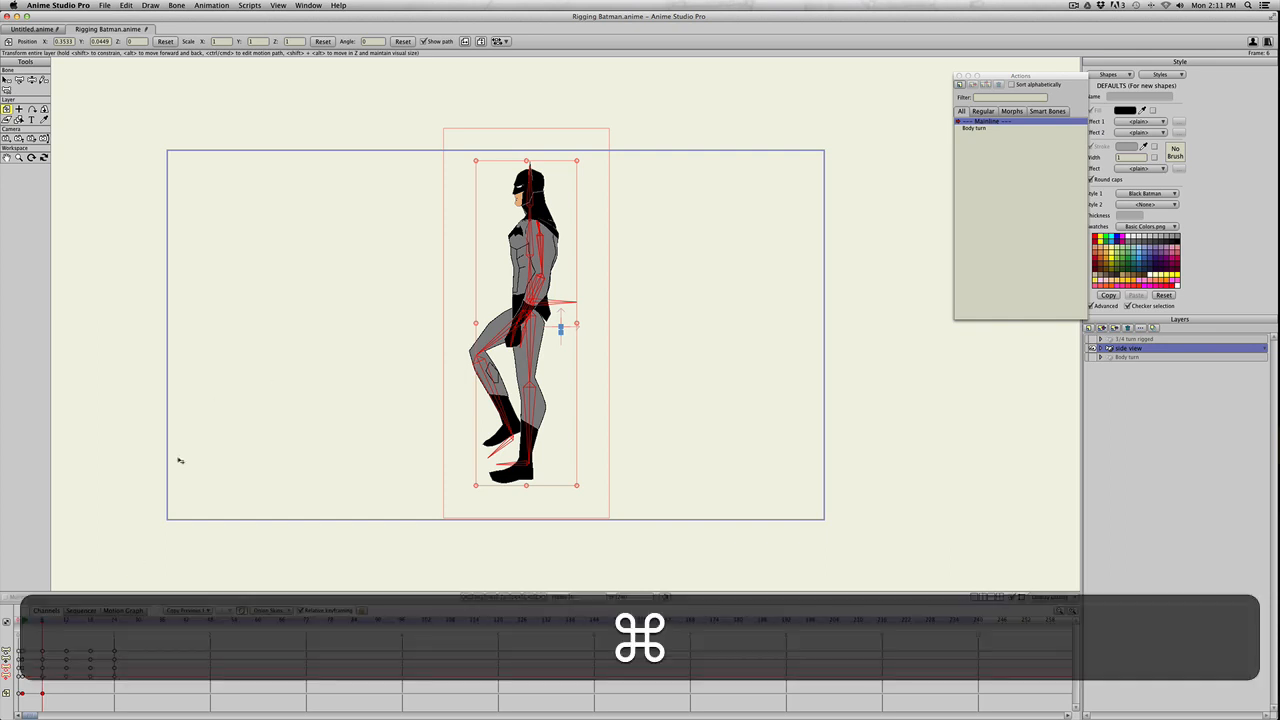
key(super+c)
click(66, 620)
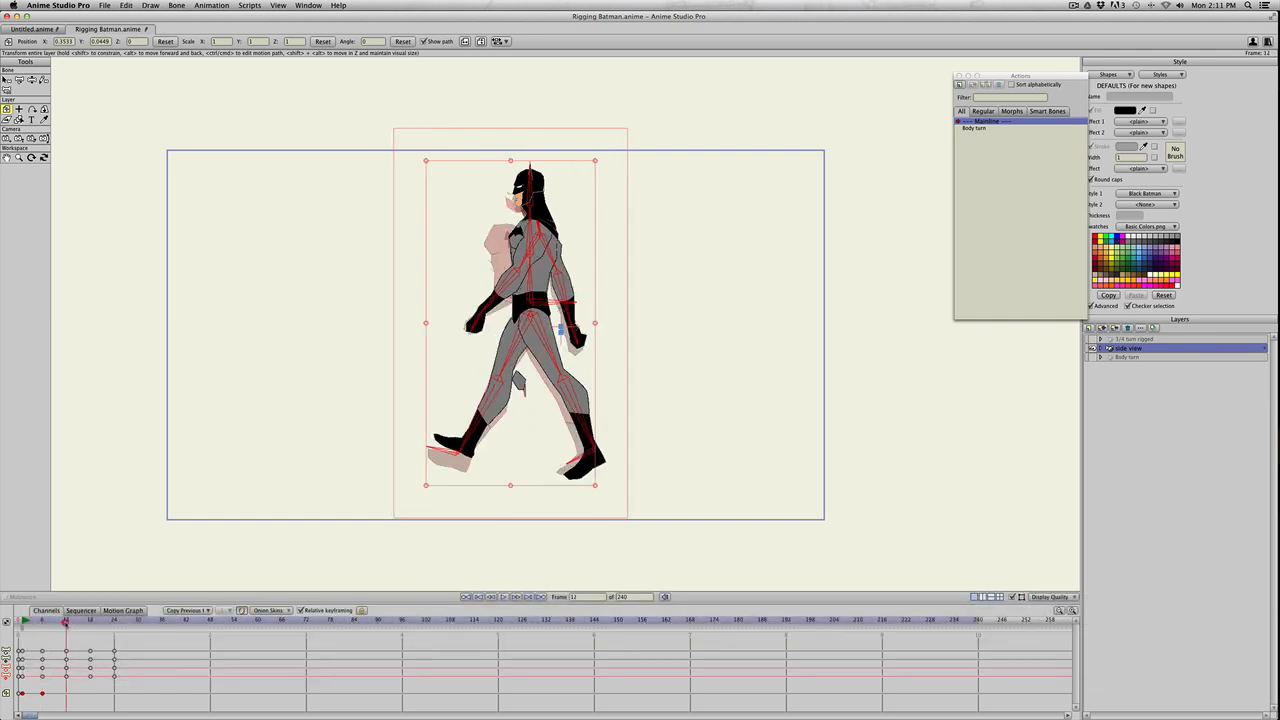
key(super+v)
click(114, 620)
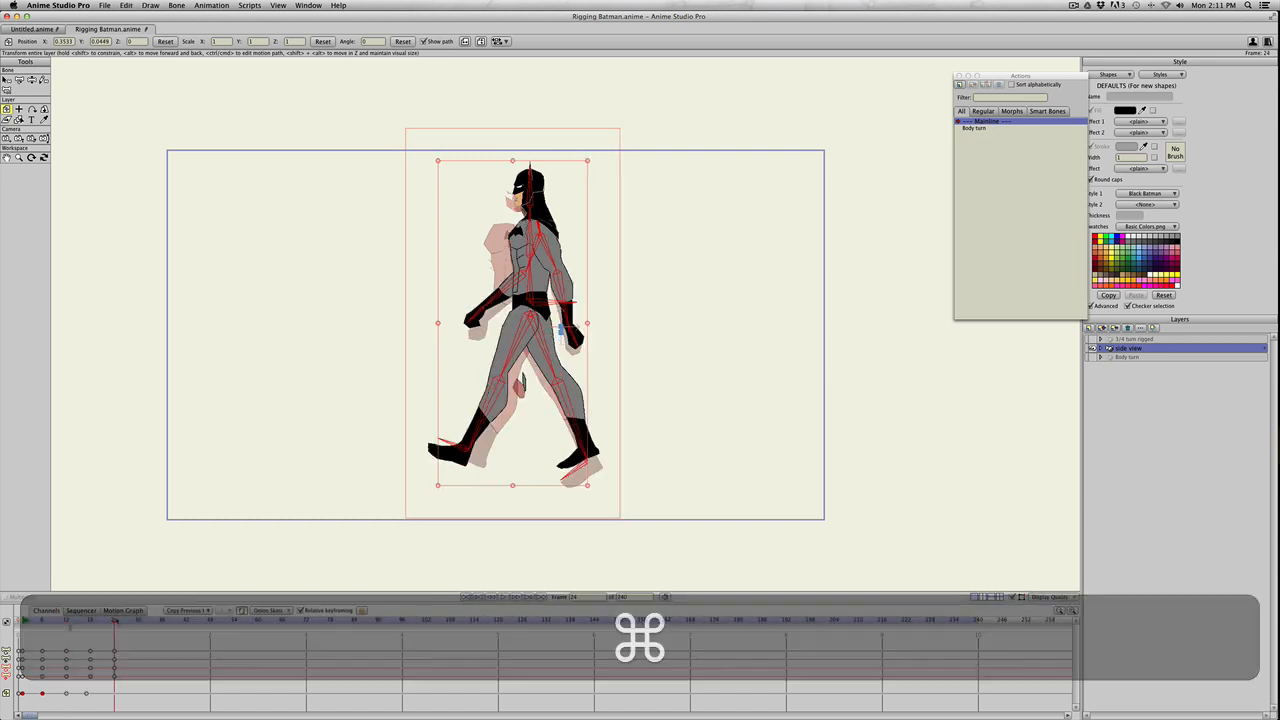
key(super+v)
- Shift the pasted raised-position key to frame 18, delete the extra key after frame 24, and return to frame 0
click(86, 692)
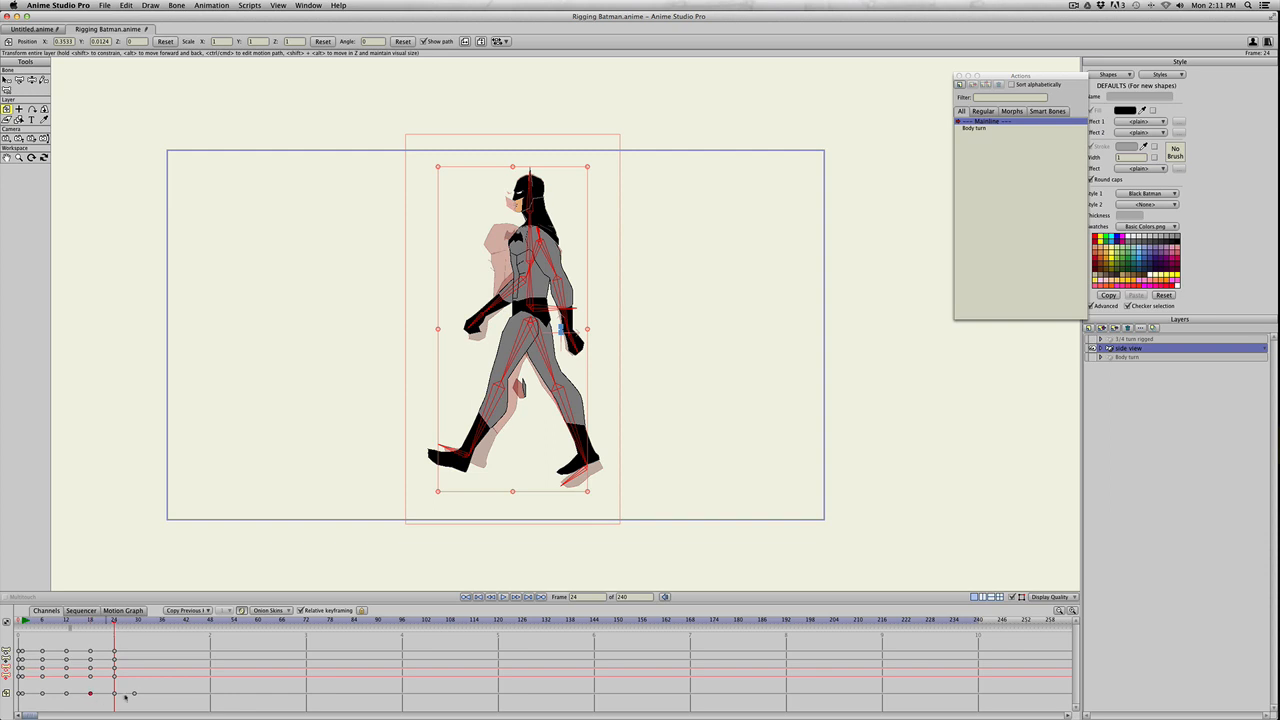
click(134, 692)
key(BackSpace)
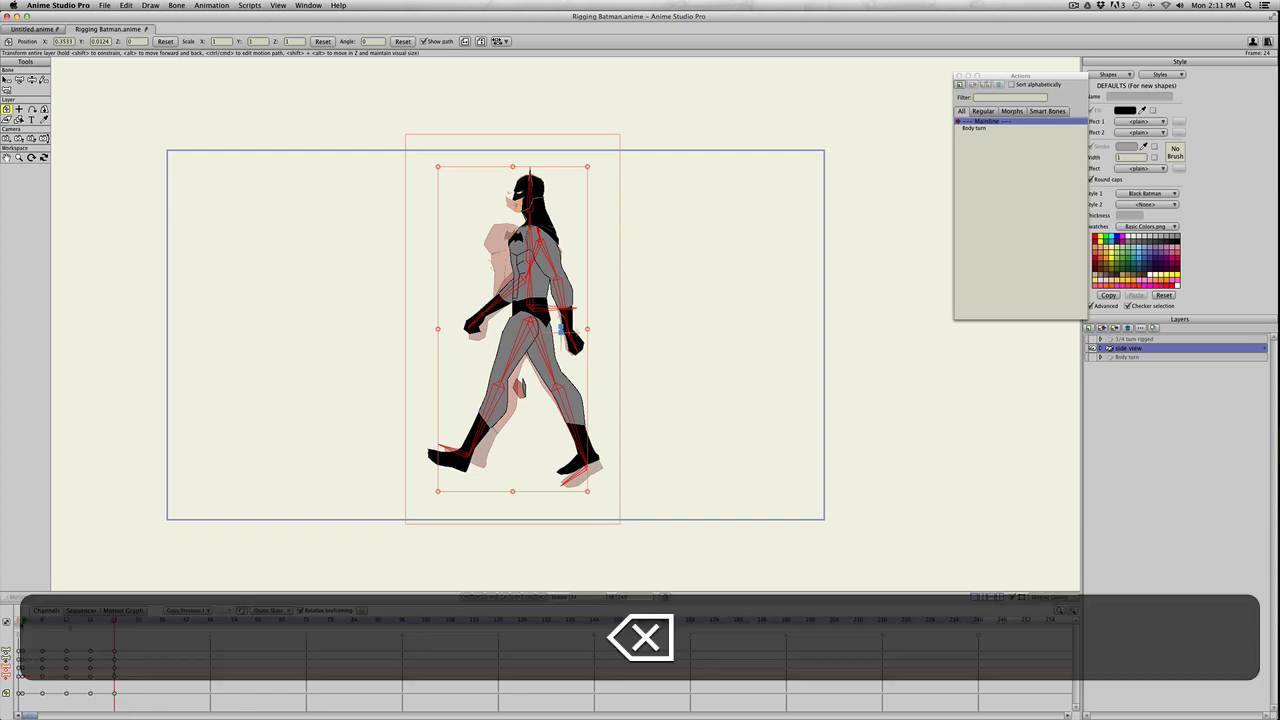
drag(114, 622, 2, 625)
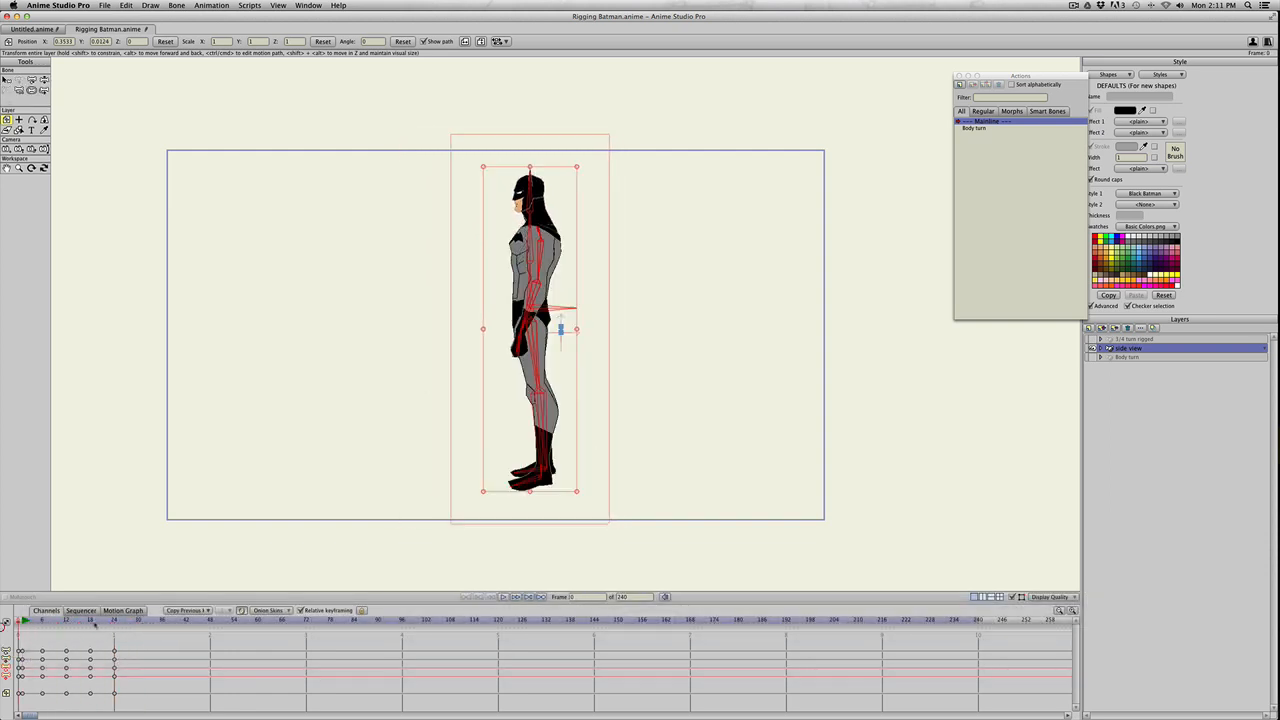
- Set the side view's keyframes at frame 24 to Cycle interpolation, with an absolute cycle back to frame 2
right_click(115, 693)
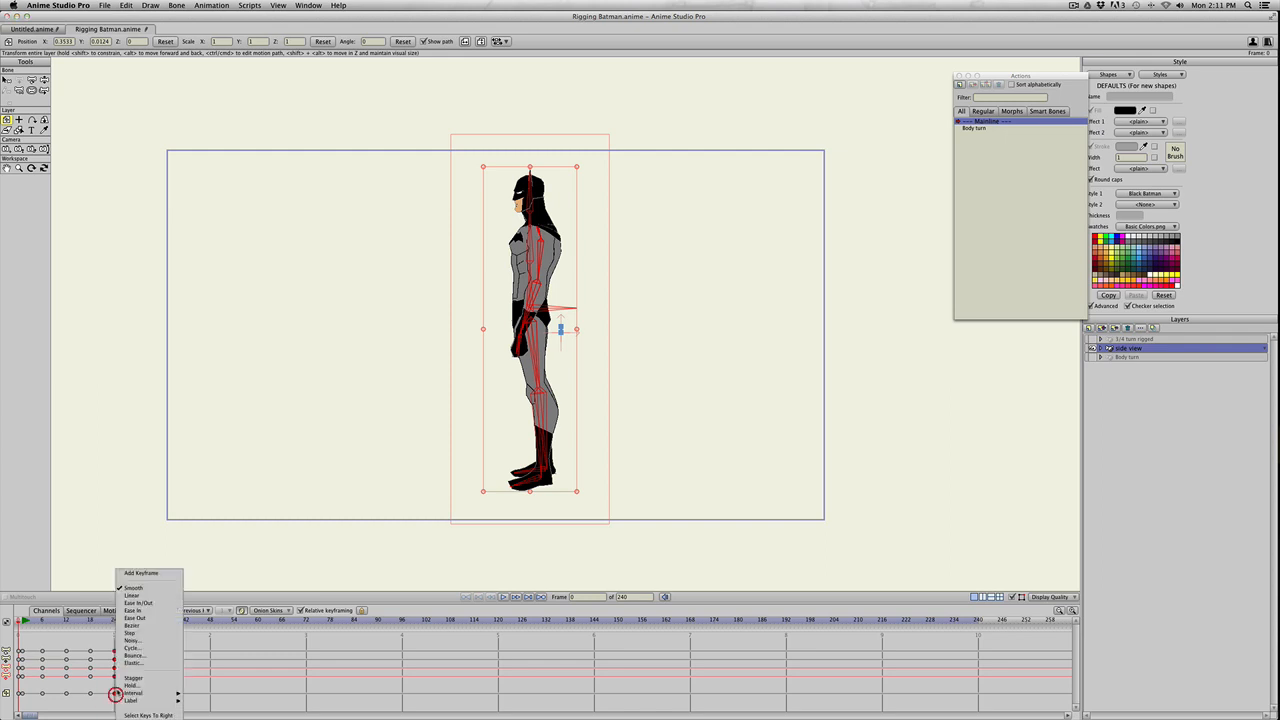
click(136, 649)
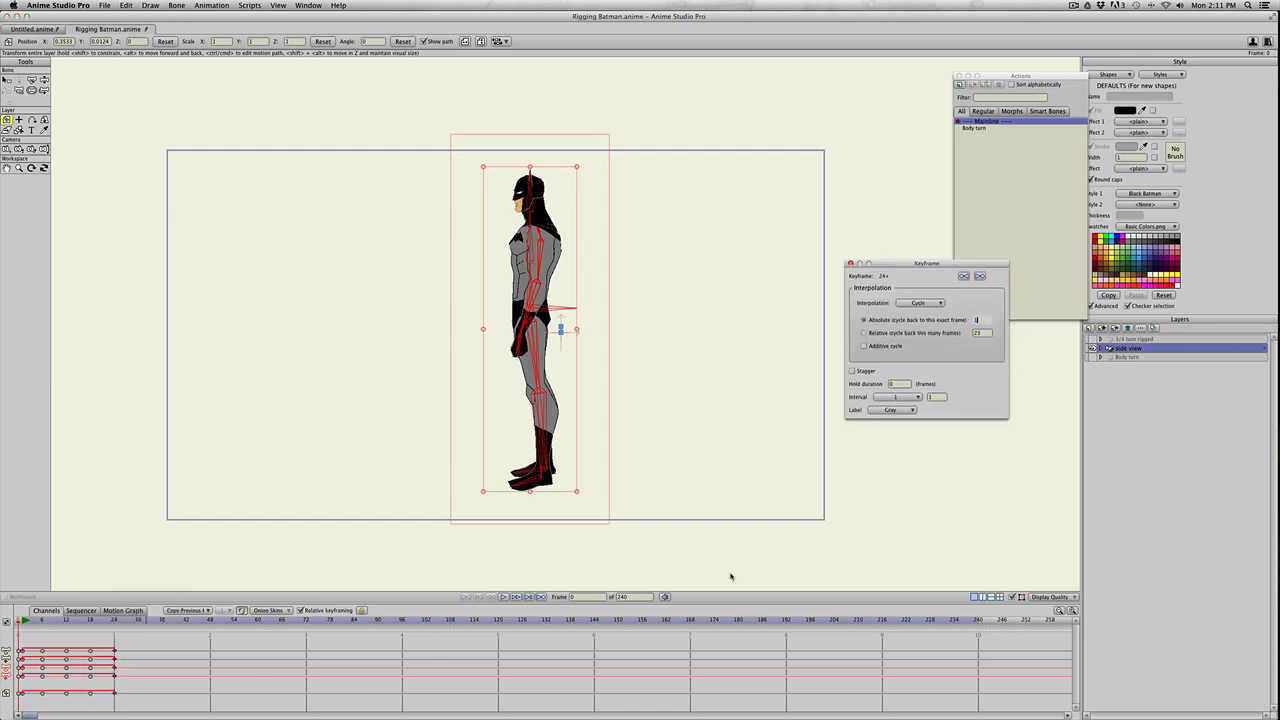
text(2)
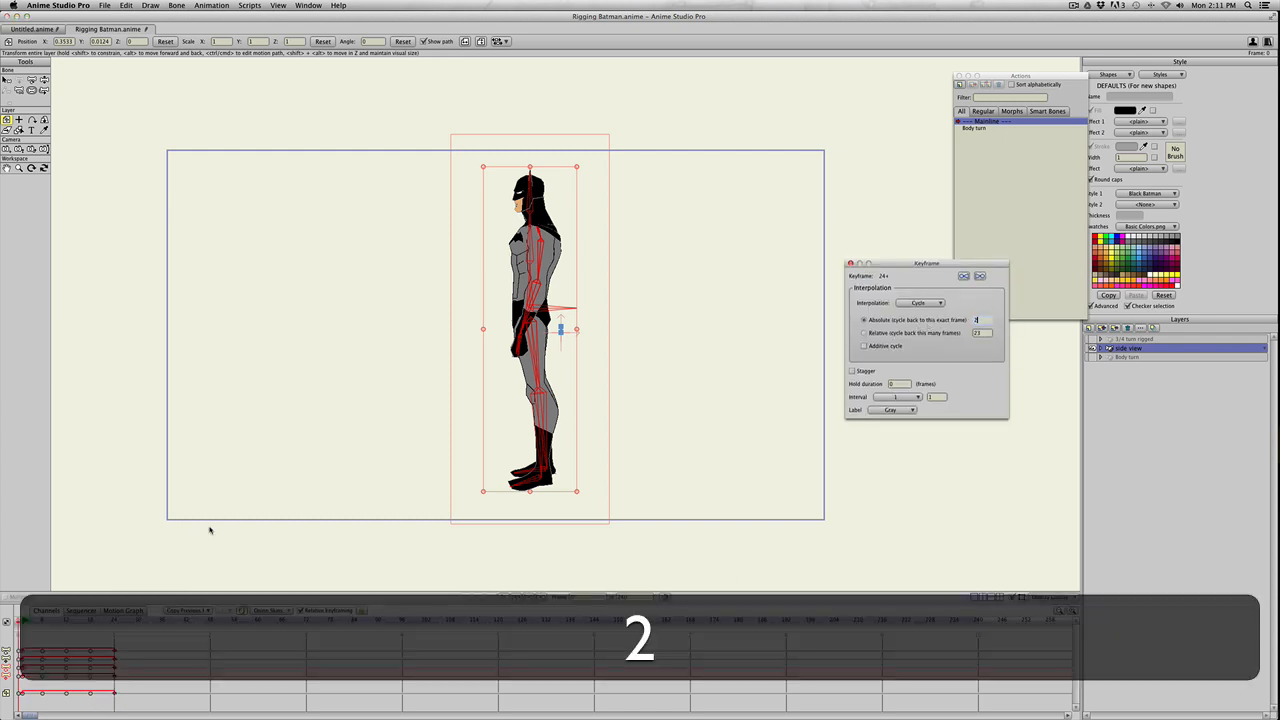
key(space)
click(786, 472)
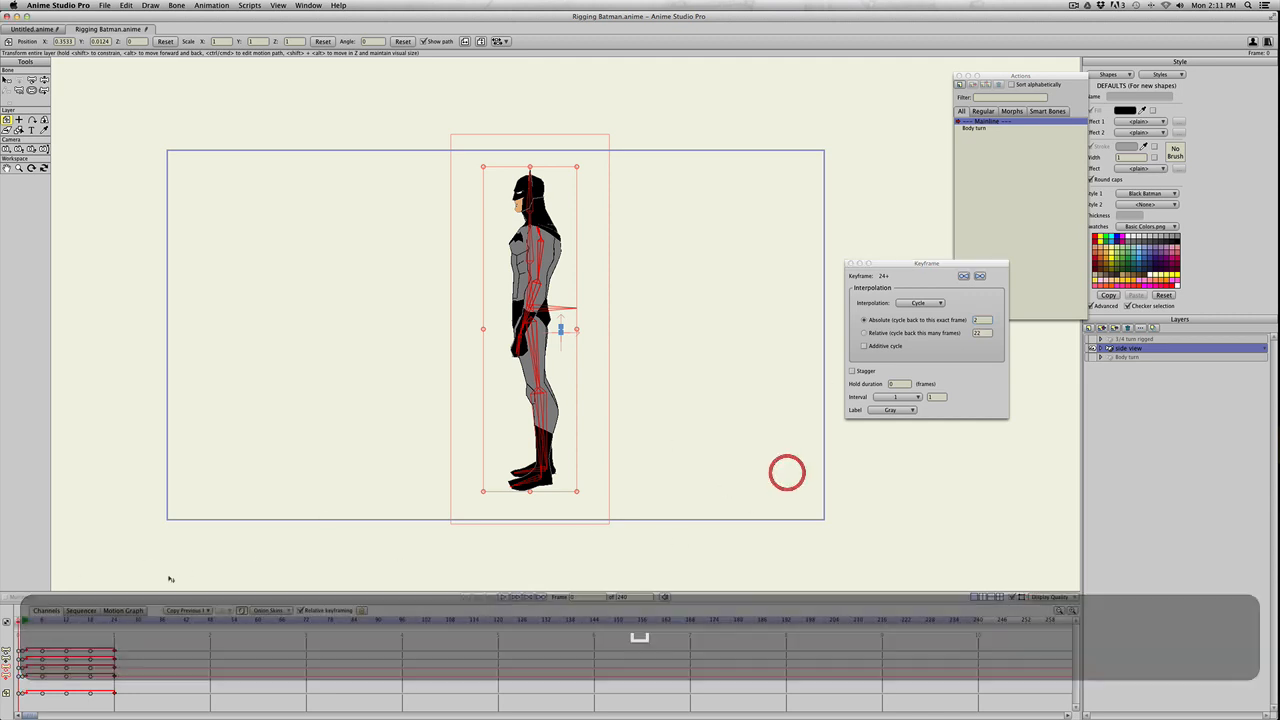
- Turn off onion skins and close the keyframe settings
click(260, 611)
click(260, 611)
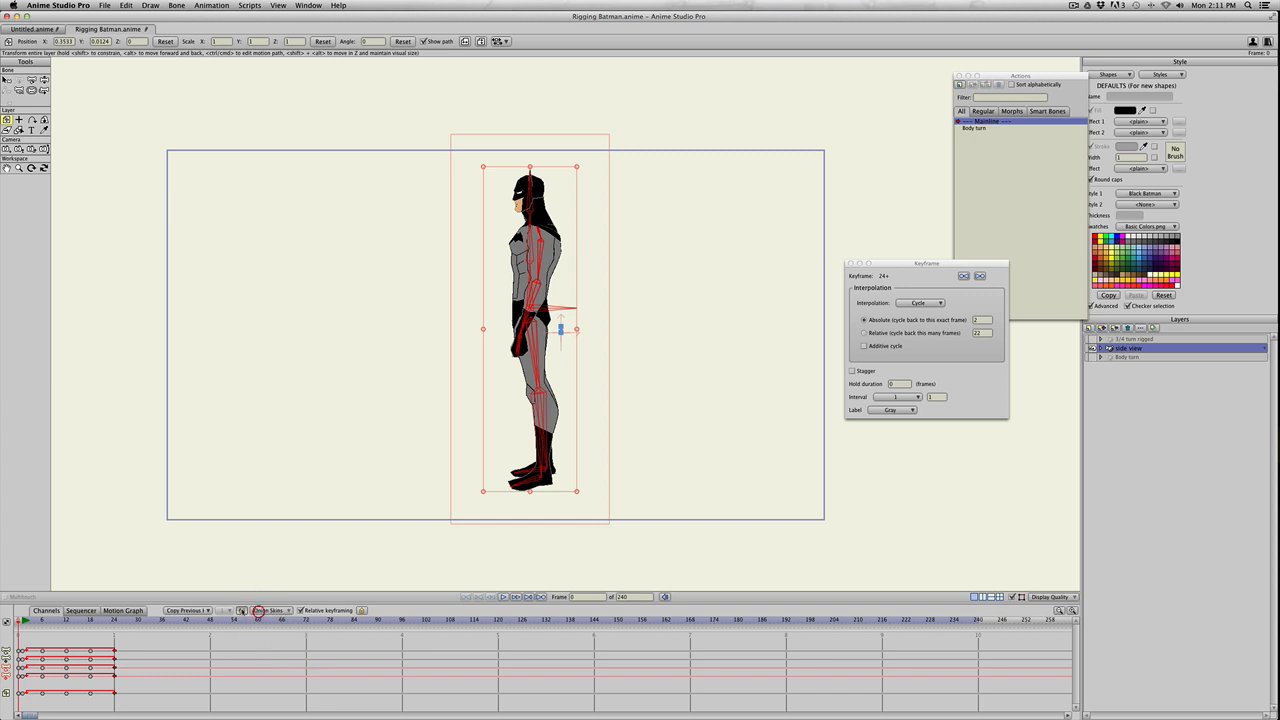
click(242, 610)
click(849, 264)
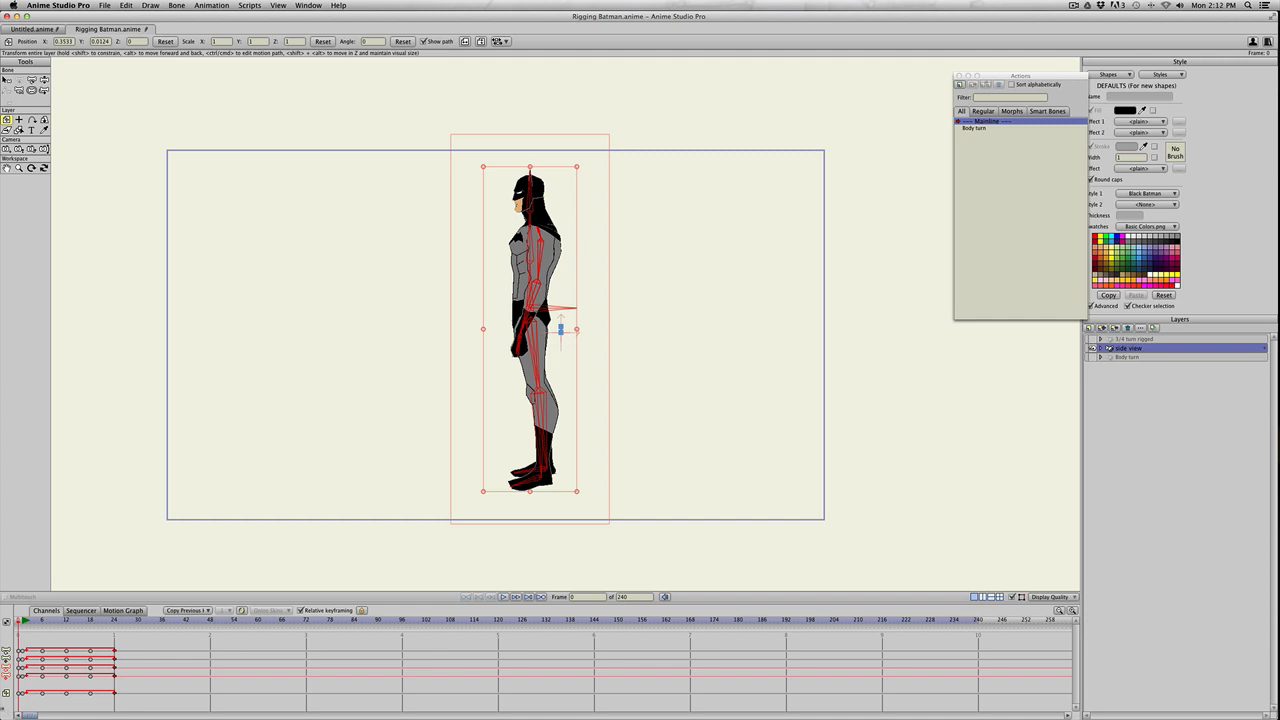
- Play and scrub the side view's walk cycle past frame 24 to check the looping, and return to frame 0
key(space)
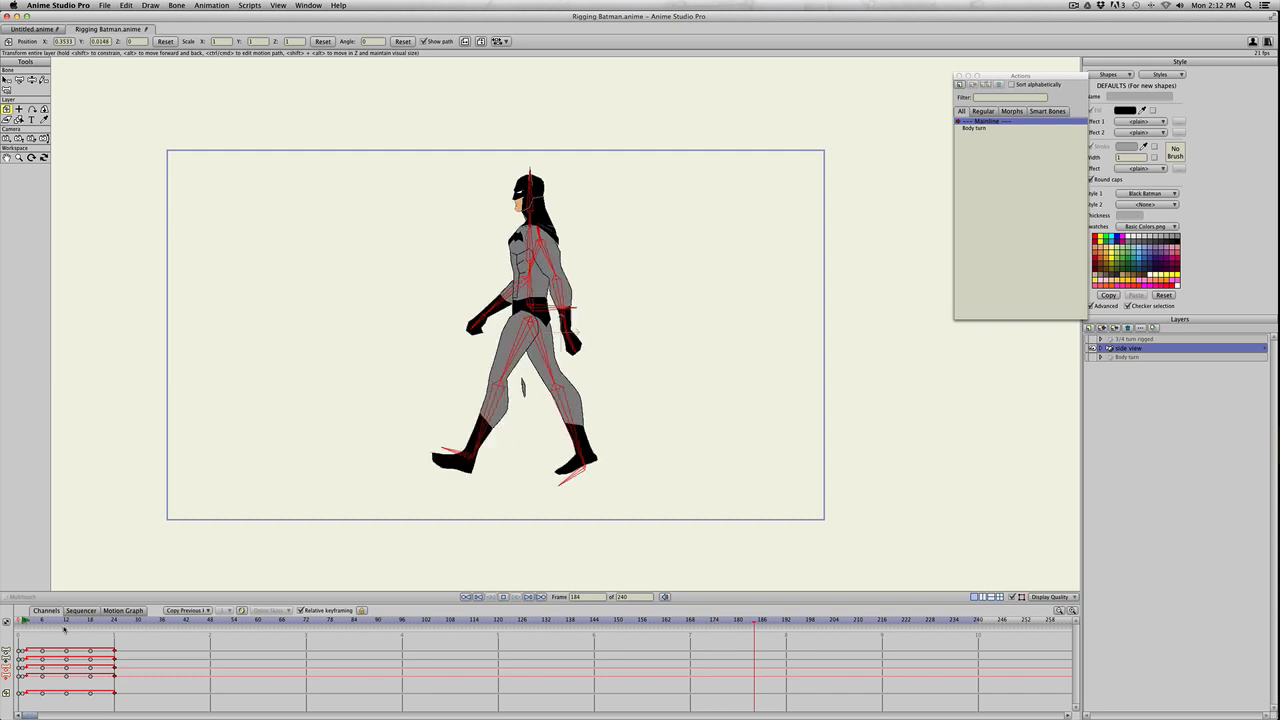
key(space)
drag(19, 620, 123, 584)
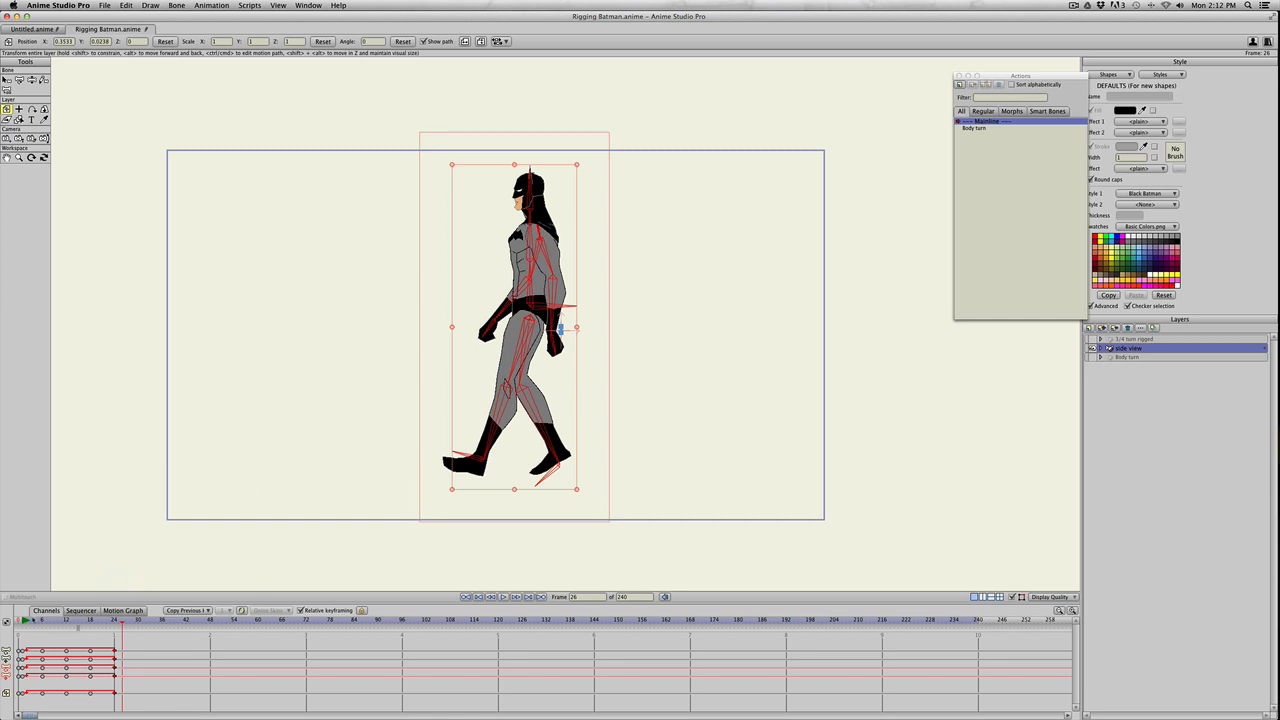
drag(17, 620, 314, 618)
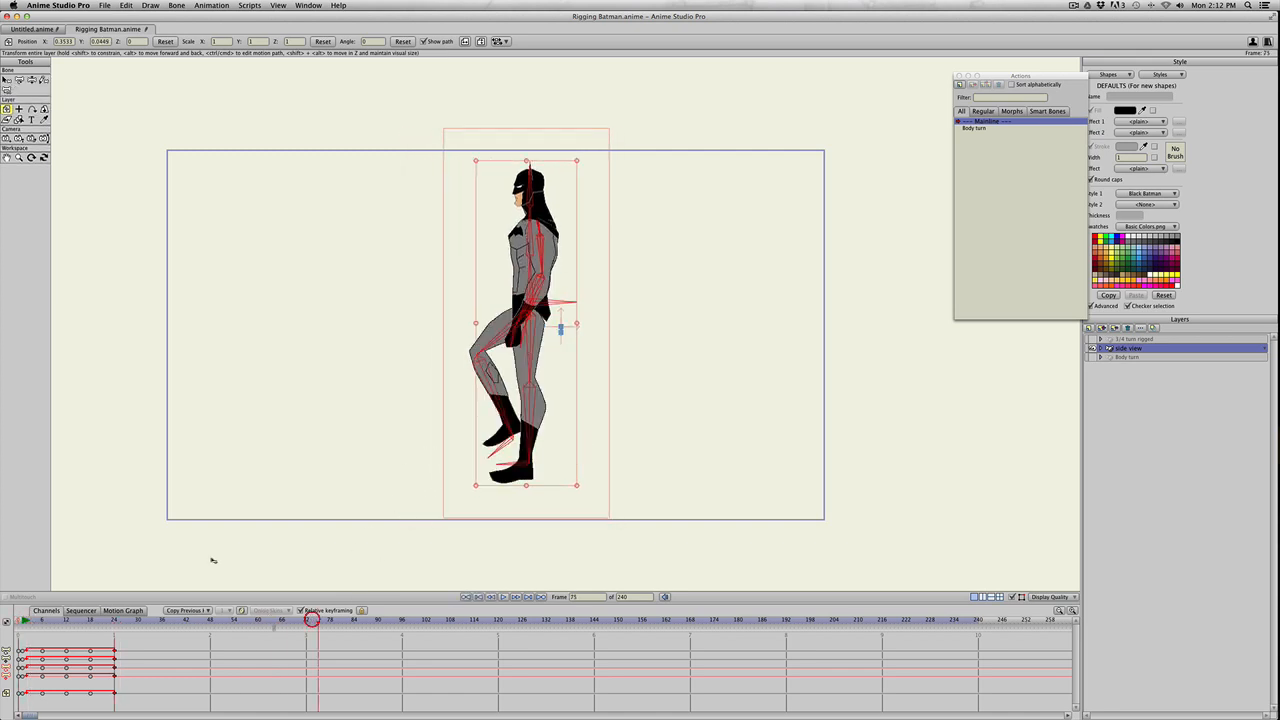
click(55, 620)
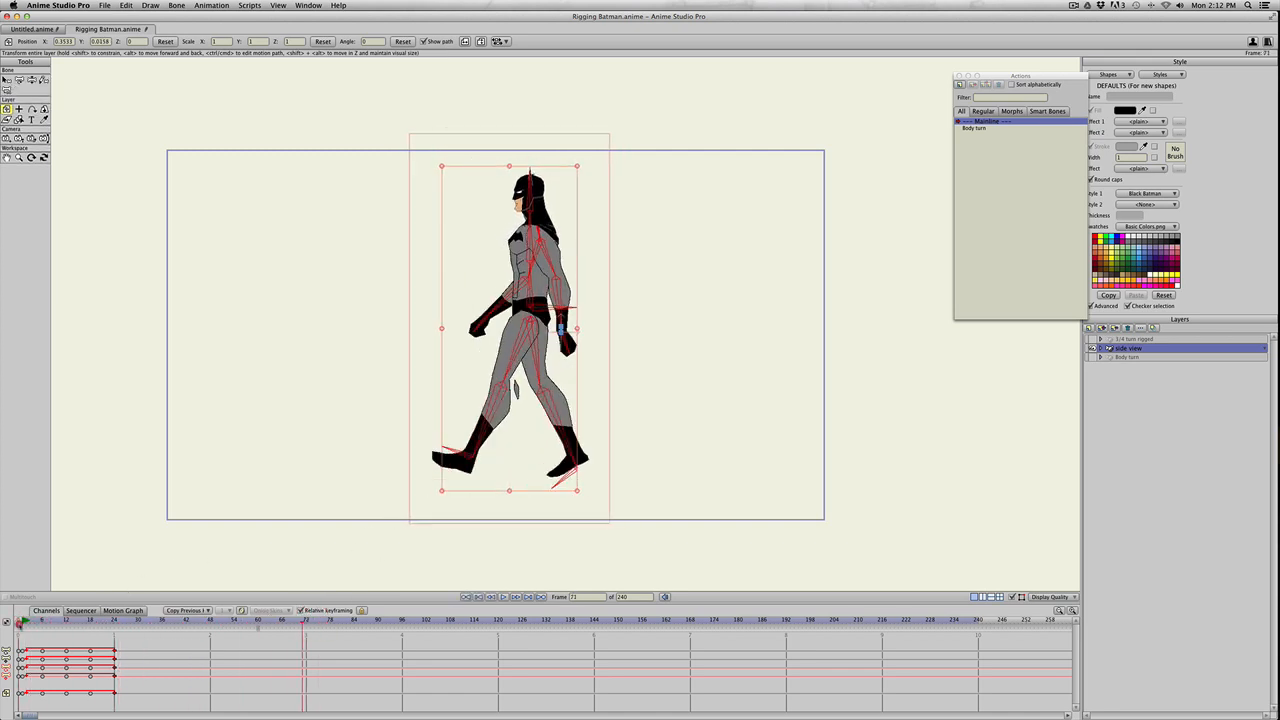
key(space)
key(space)
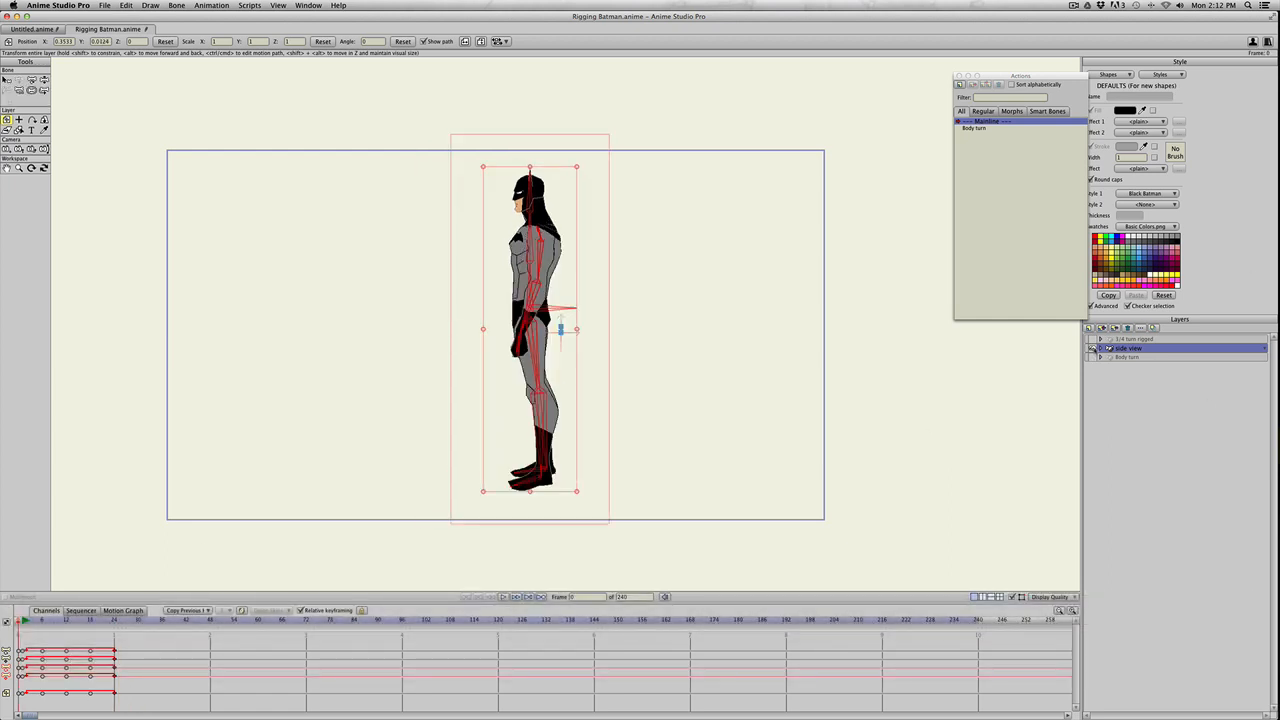
- Show the 3/4 turn rigged layer, hide the side view layer, and undo the accidental scaling of the side view
click(1107, 340)
click(1093, 349)
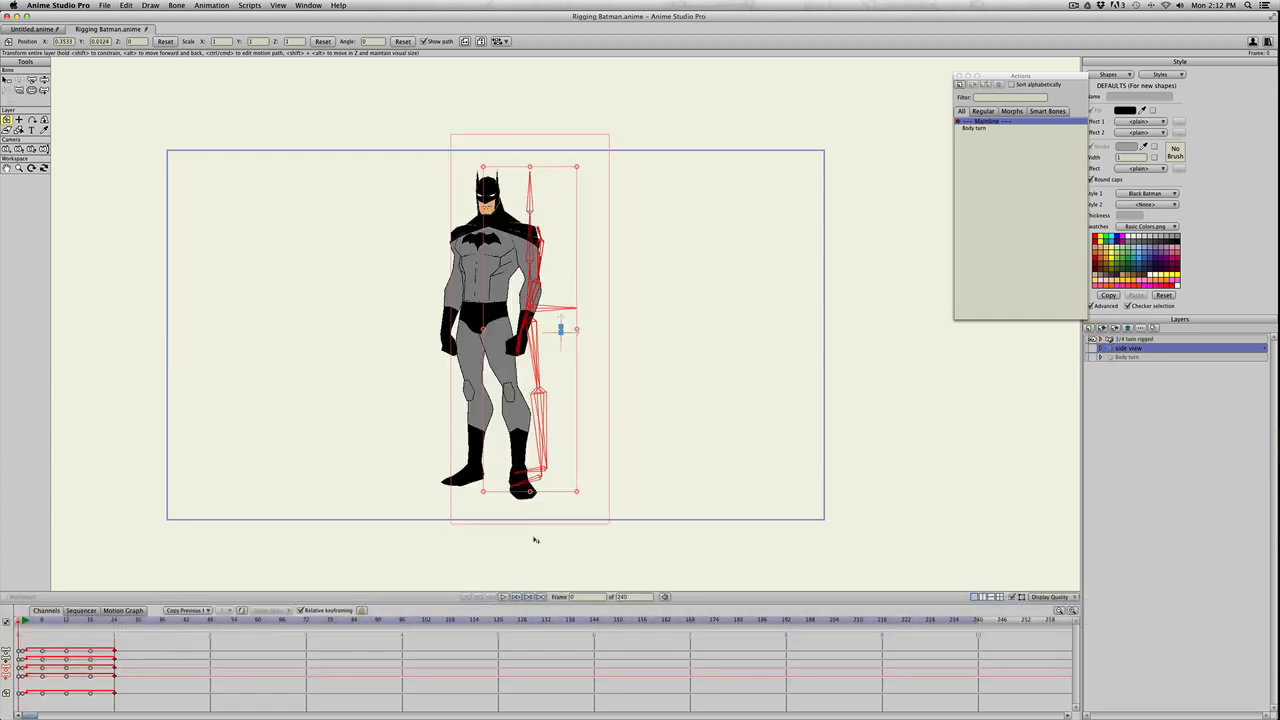
drag(578, 493, 600, 520)
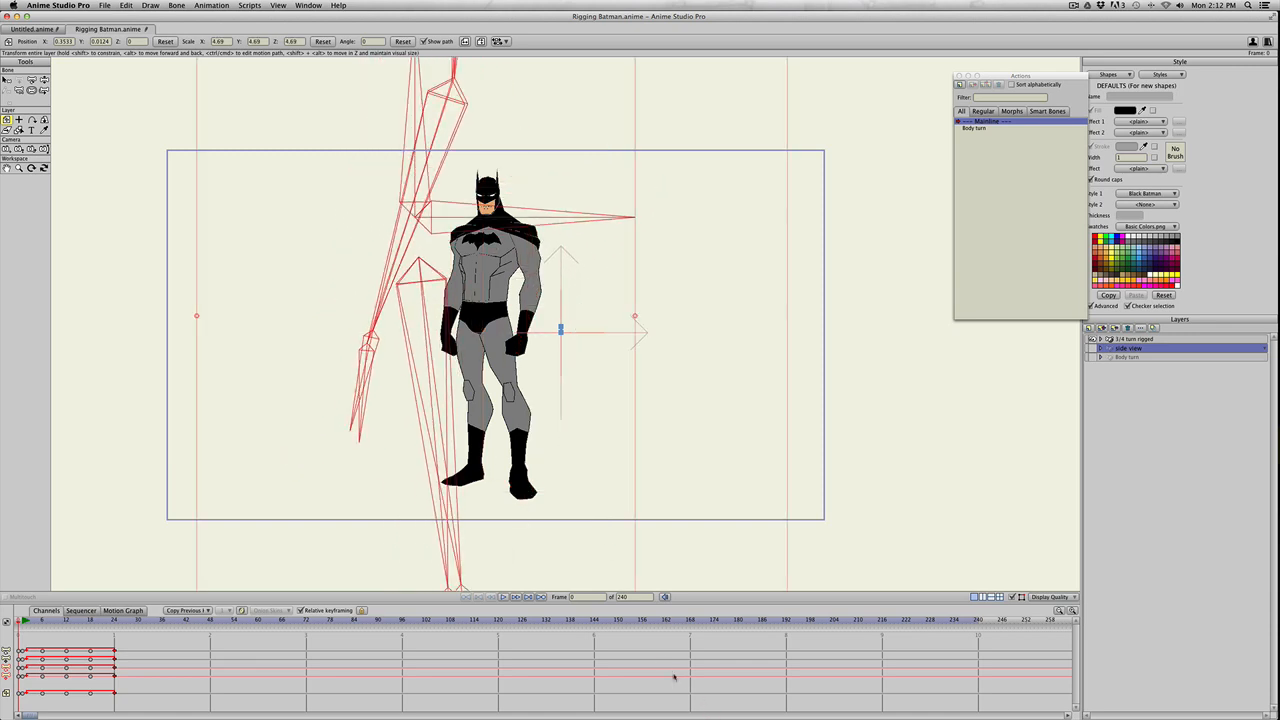
key(super+z)
- Scale the 3/4 turn rigged layer to about 2.36 and move it to about X 1.05, Y -1.14 for a closer shot
click(1118, 340)
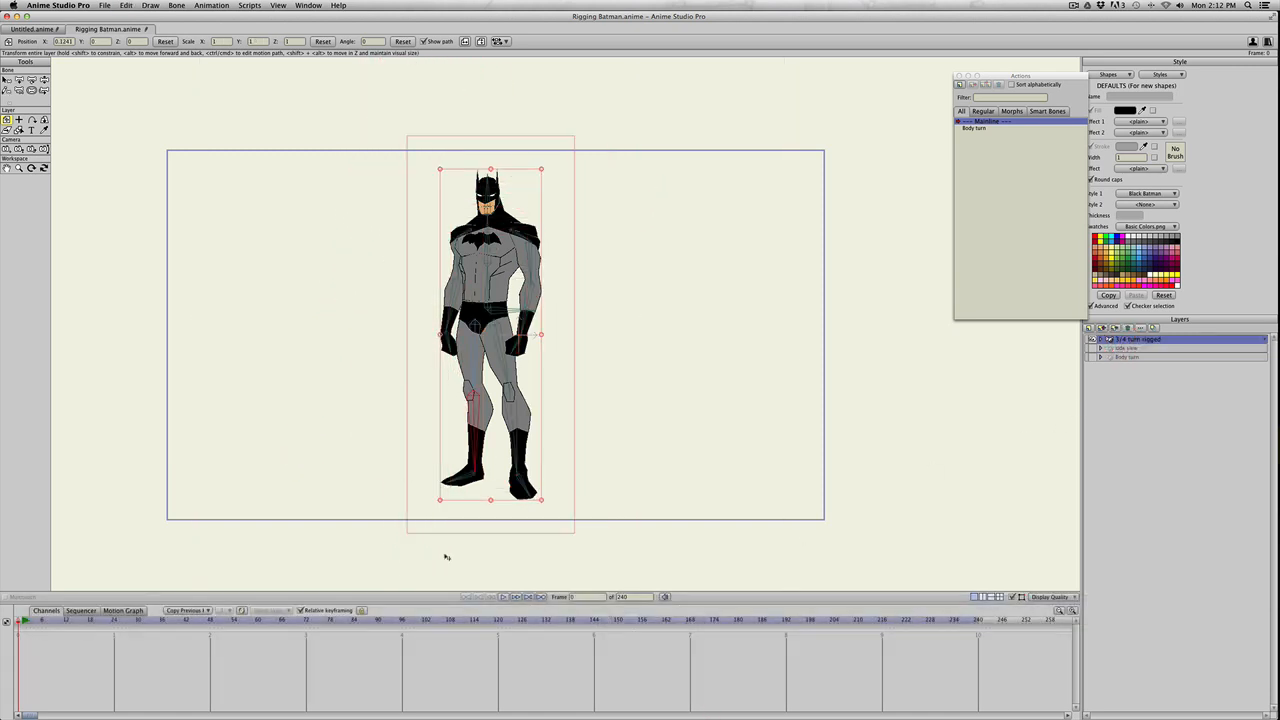
drag(540, 497, 689, 555)
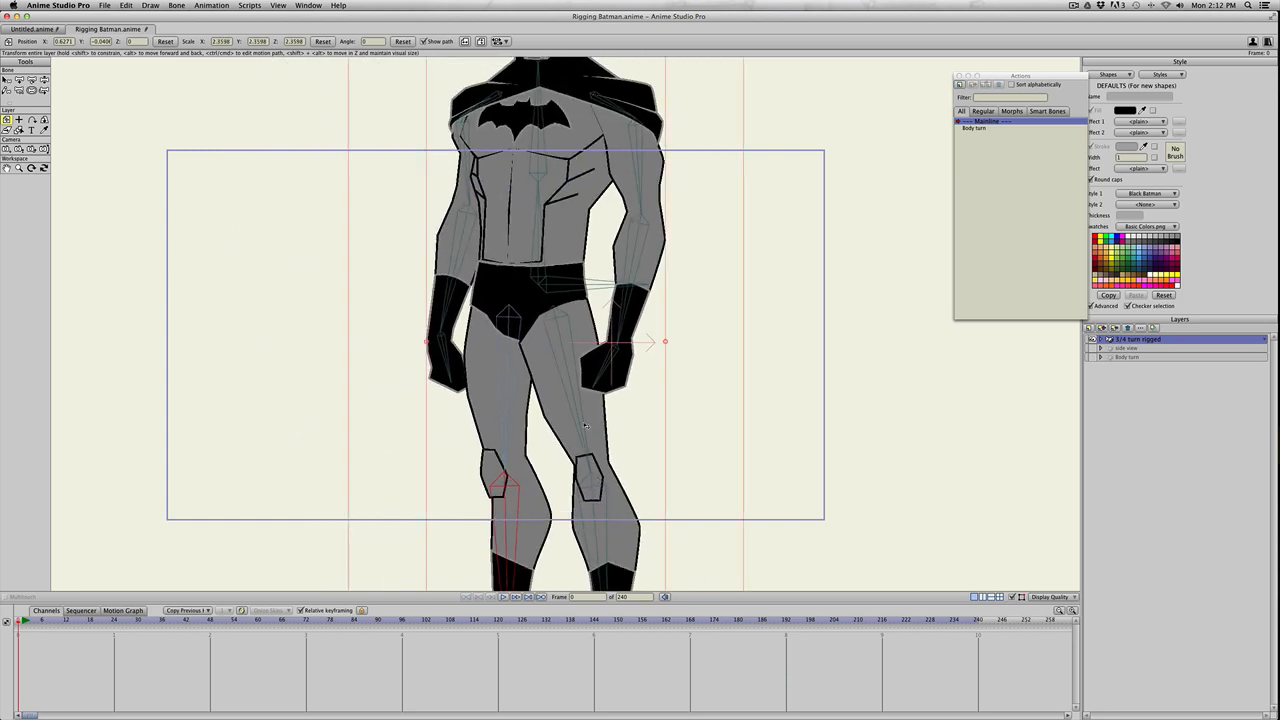
drag(545, 245, 615, 419)
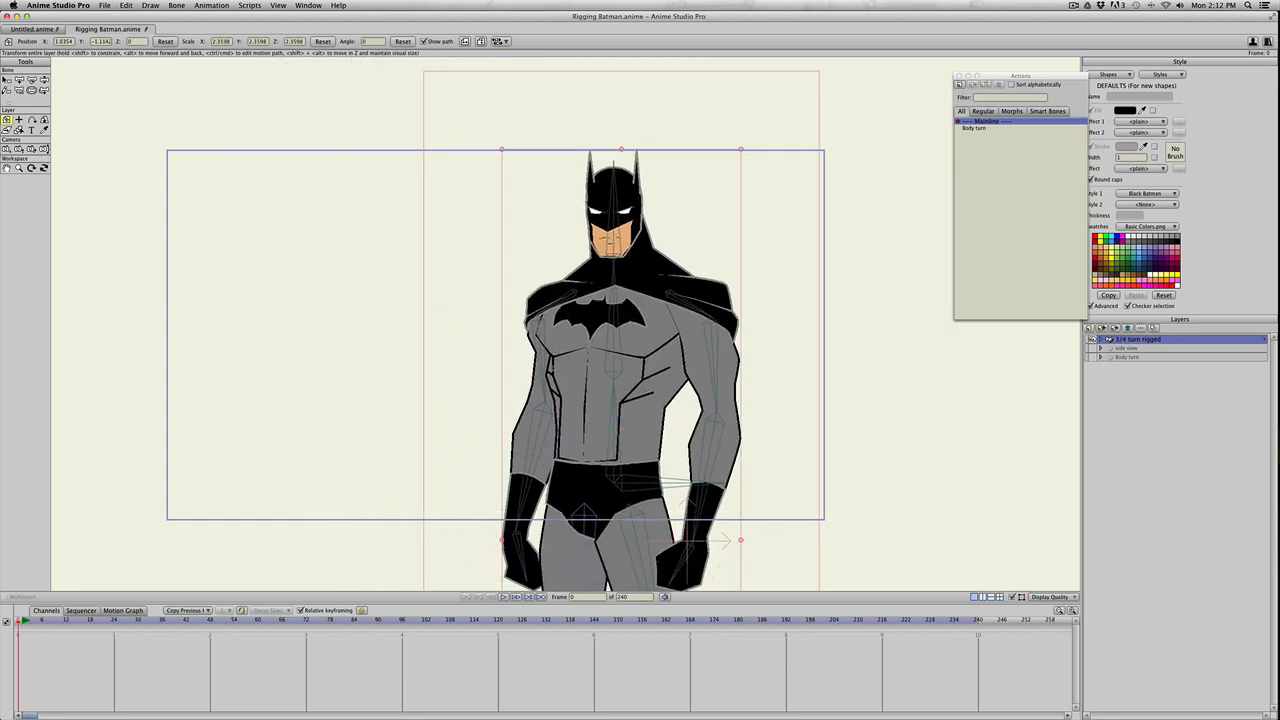
drag(558, 351, 561, 357)
- Switch visibility back and forth between the 3/4 turn rigged and side view layers, ending with only the side view shown and selected
click(1092, 347)
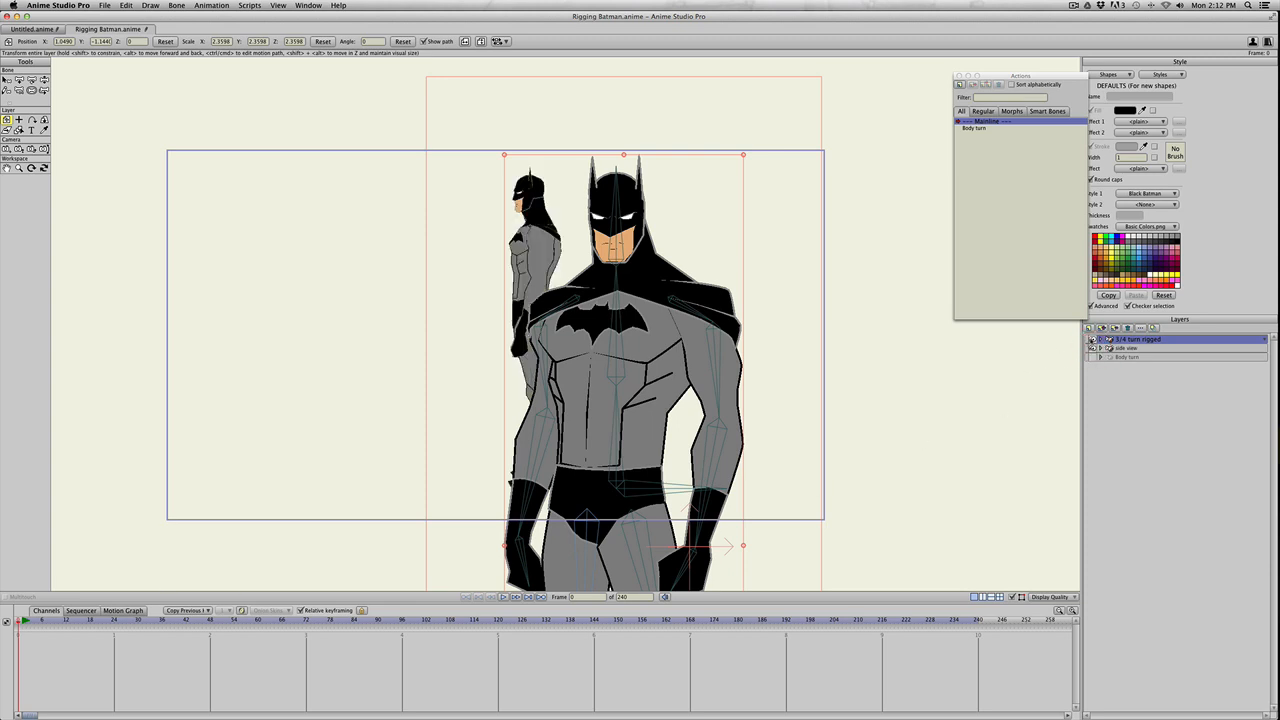
click(1092, 339)
click(1092, 347)
click(1092, 347)
click(1092, 339)
click(1092, 347)
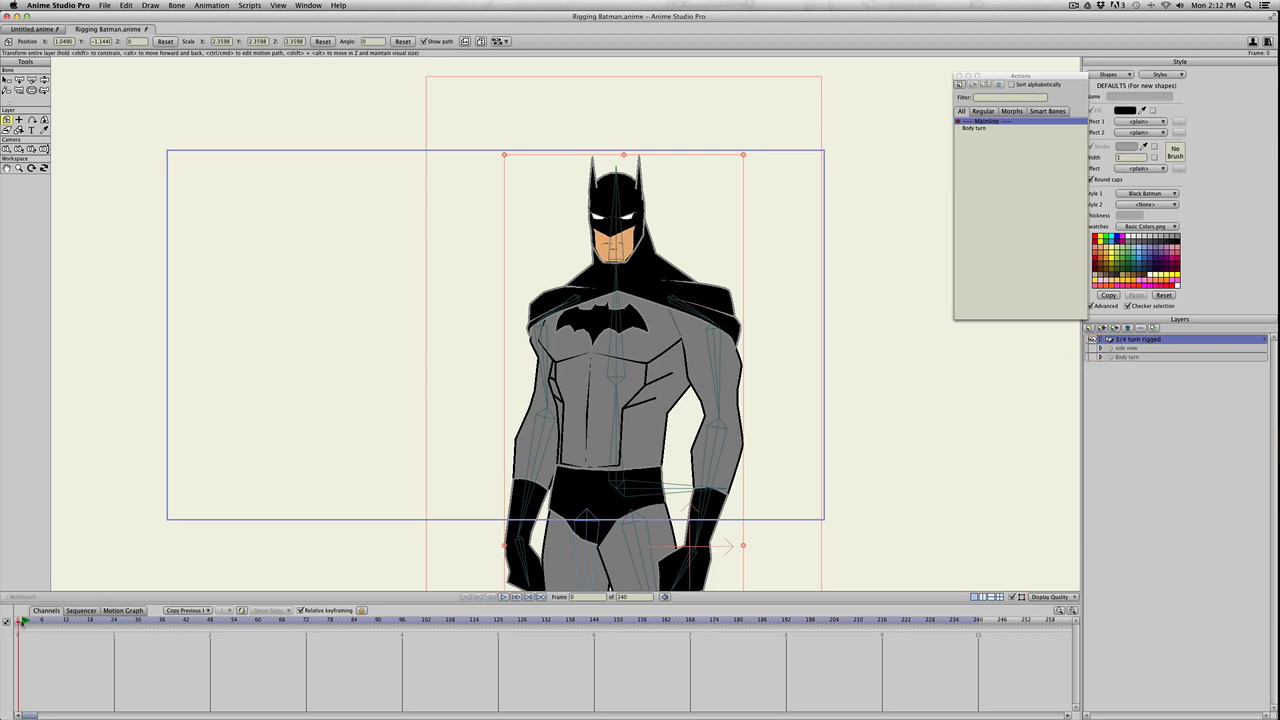
mouse_move(22, 622)
mouse_down()
mouse_move(171, 623)
mouse_move(17, 621)
mouse_up()
click(1092, 339)
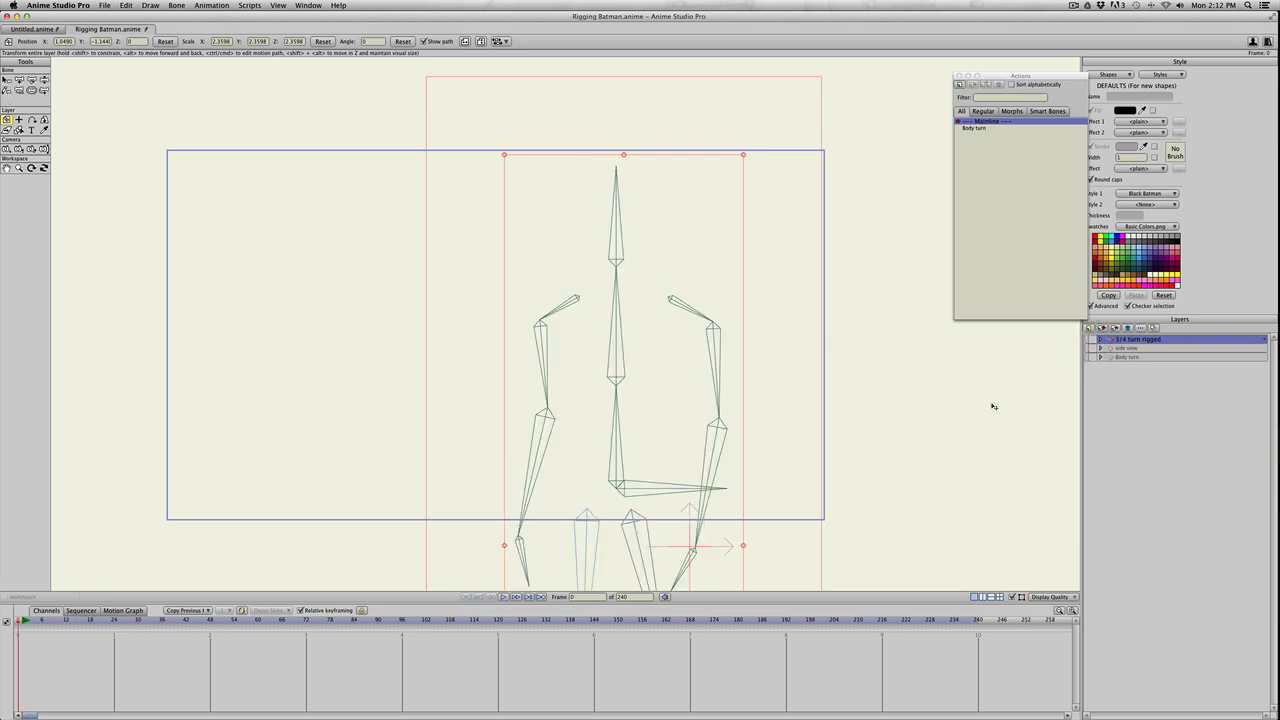
click(1092, 347)
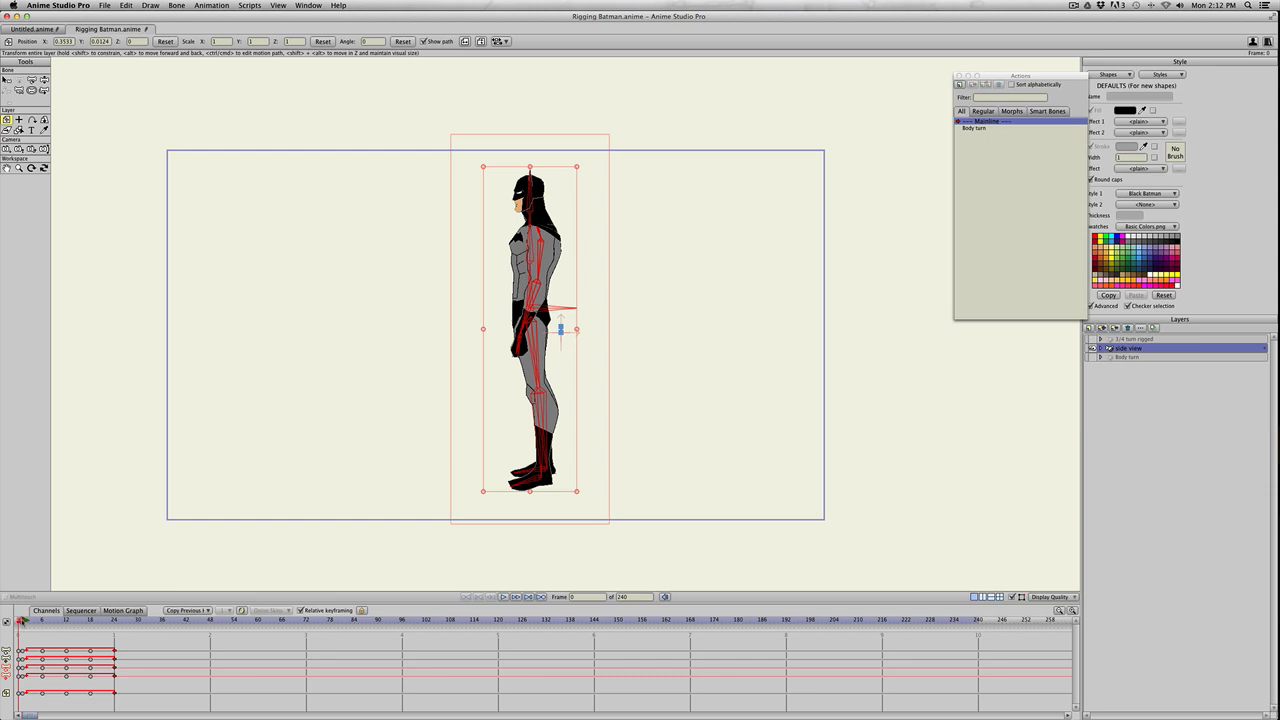
mouse_move(20, 620)
mouse_down()
mouse_move(242, 620)
mouse_move(17, 624)
mouse_up()
key(F11)
key(F11)
- Import the Spacewoman character from the Anime Studio 11 library and hide the side view layer
click(104, 5)
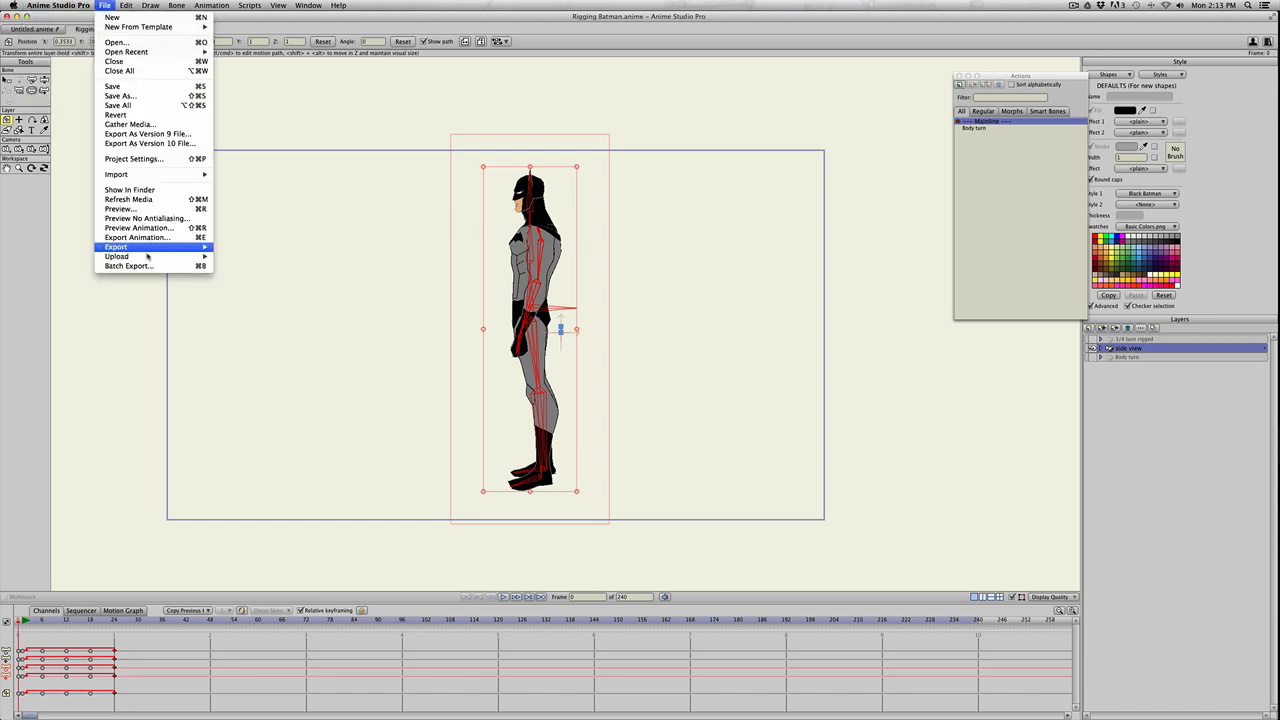
mouse_move(57, 7)
mouse_move(104, 5)
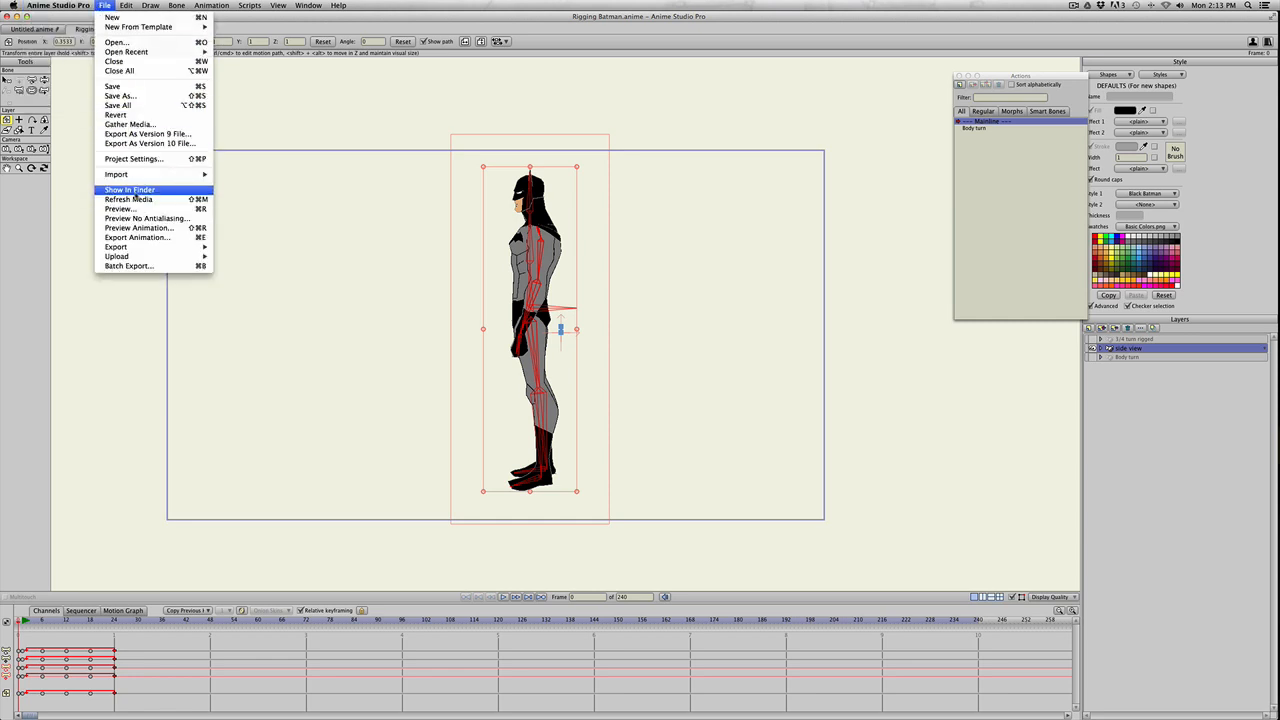
mouse_move(150, 174)
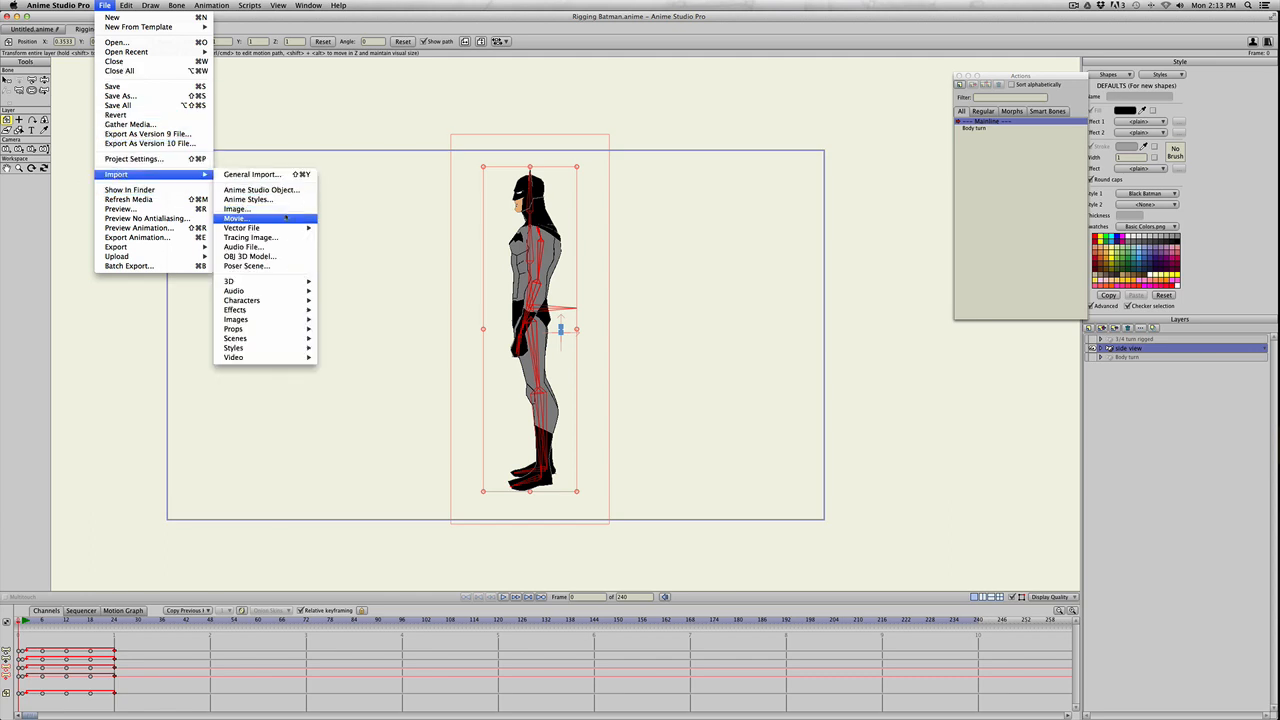
mouse_move(272, 285)
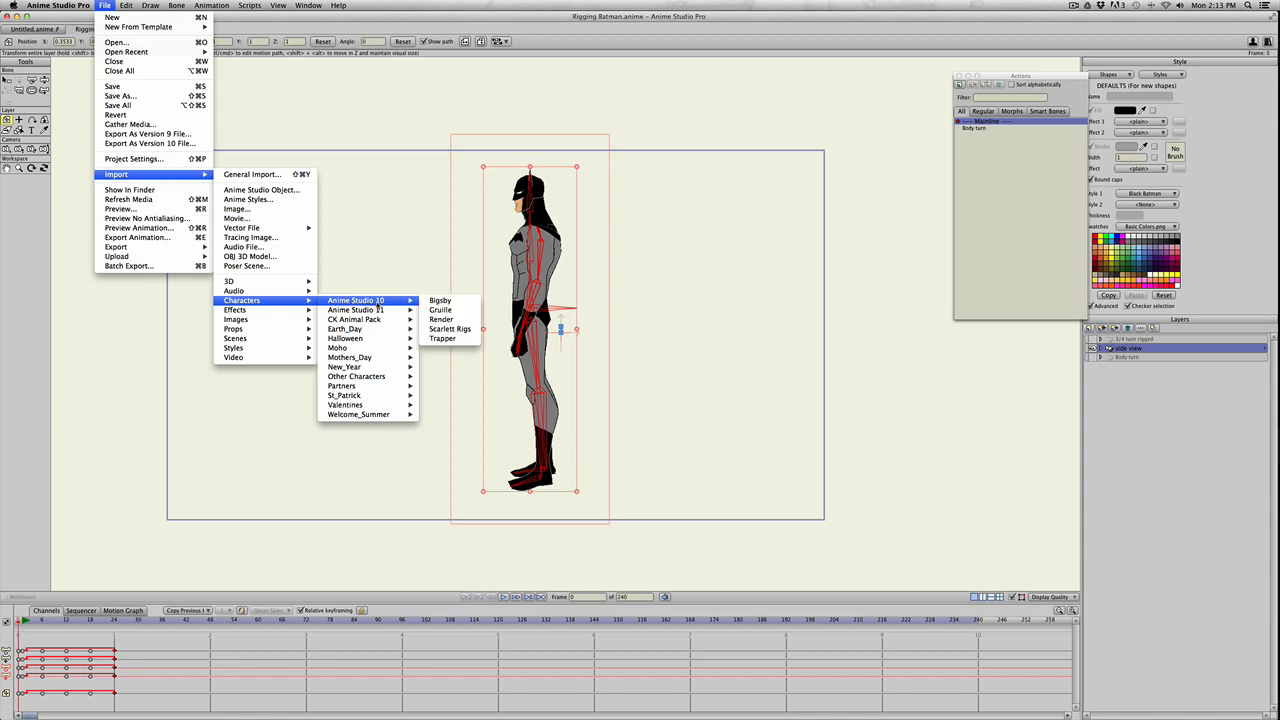
mouse_move(392, 312)
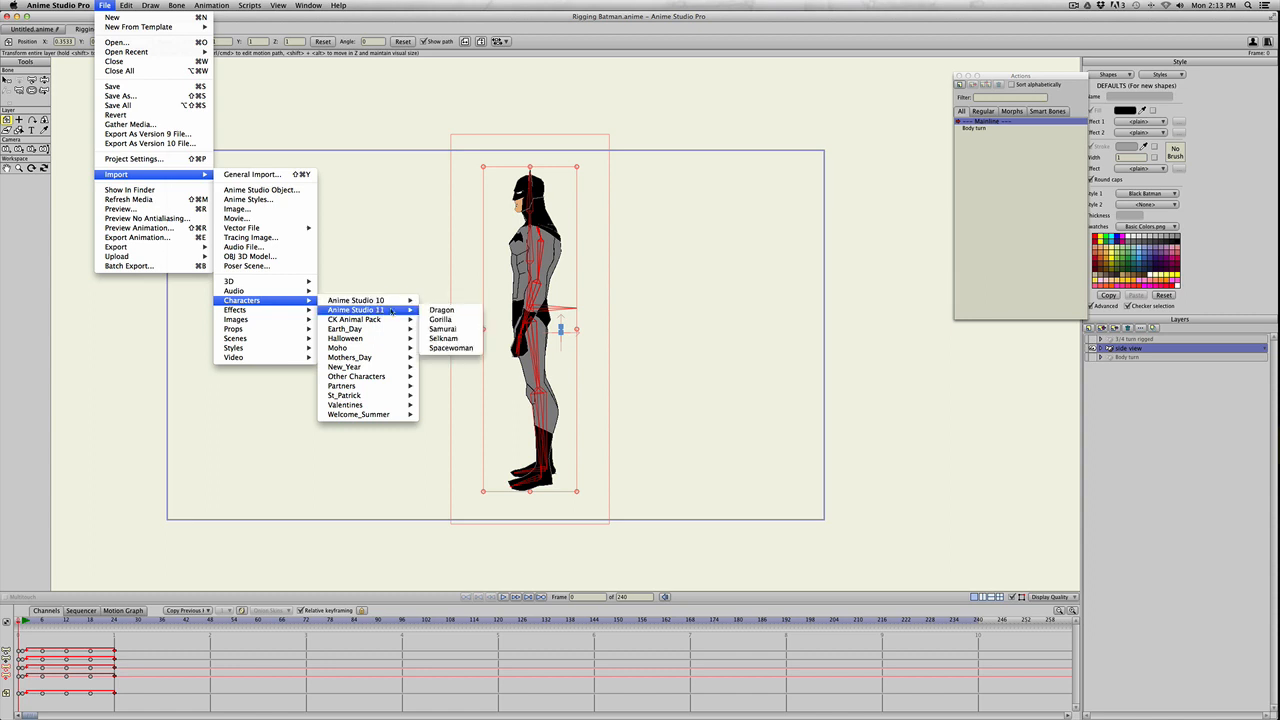
click(435, 350)
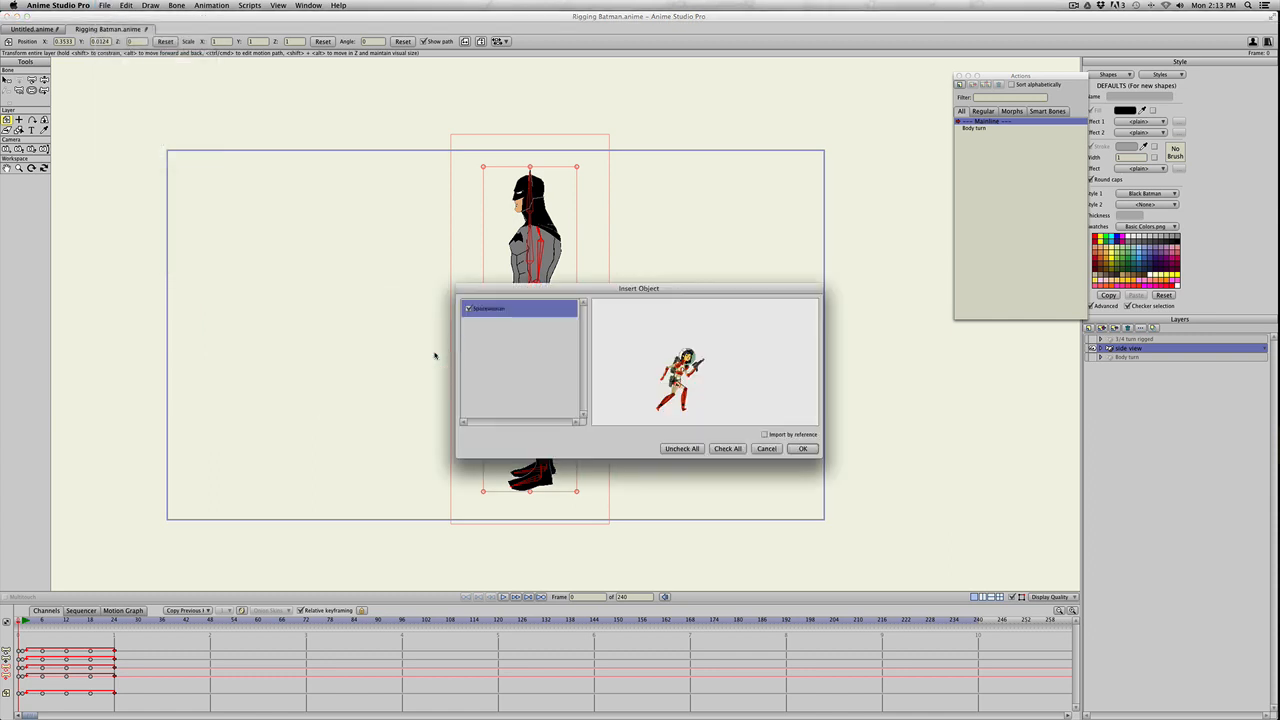
click(802, 449)
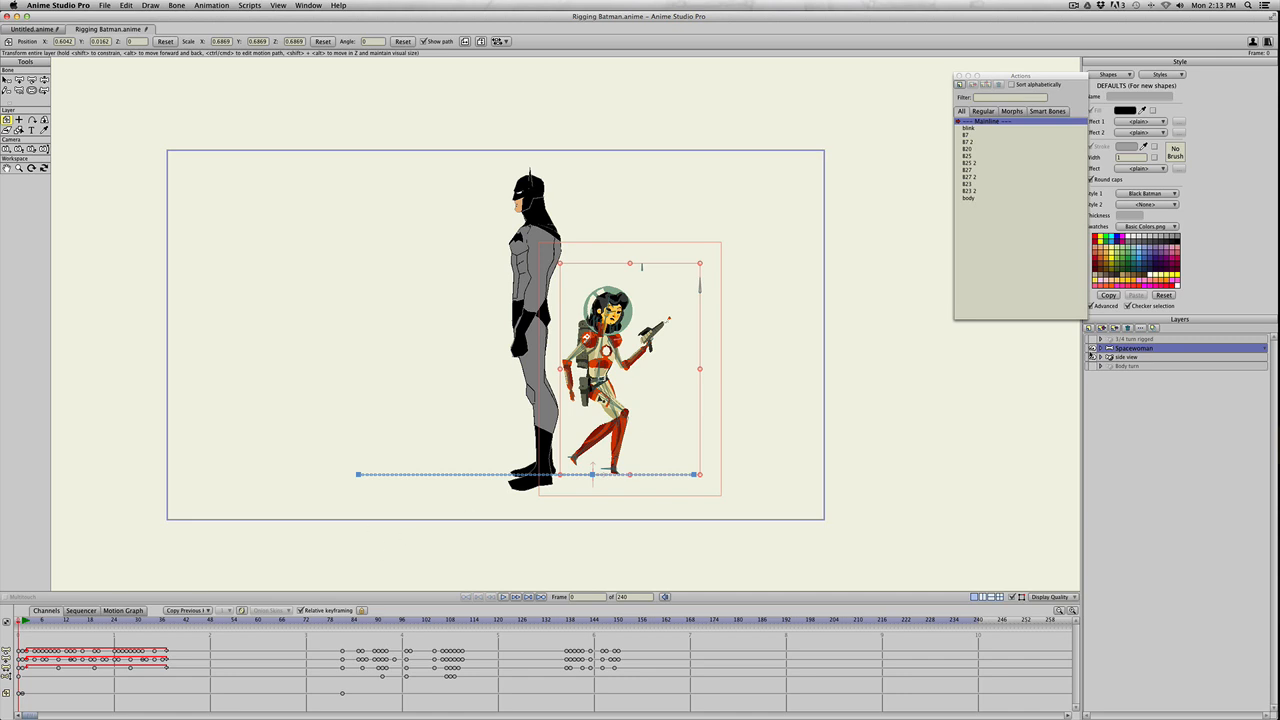
click(1092, 357)
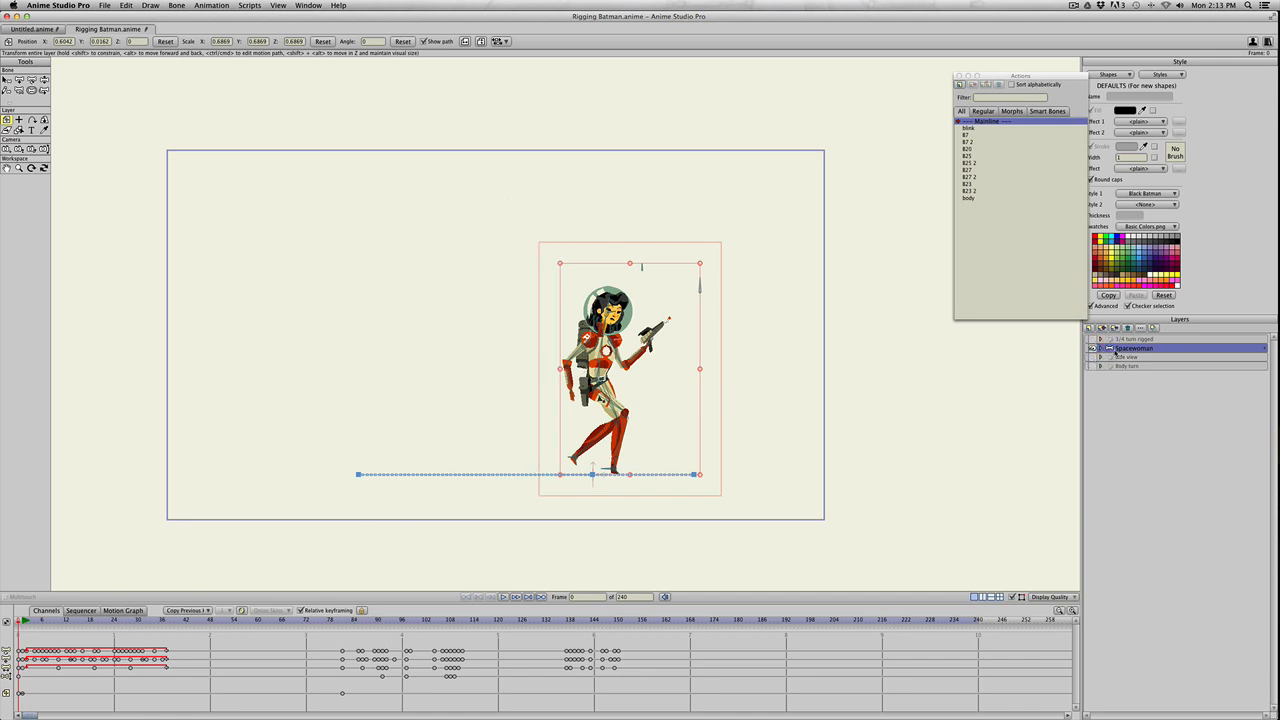
- Try out Spacewoman's body and blink smart bone controls above the character, undoing the body bone change
scroll(719, 386, up, 3)
key(t)
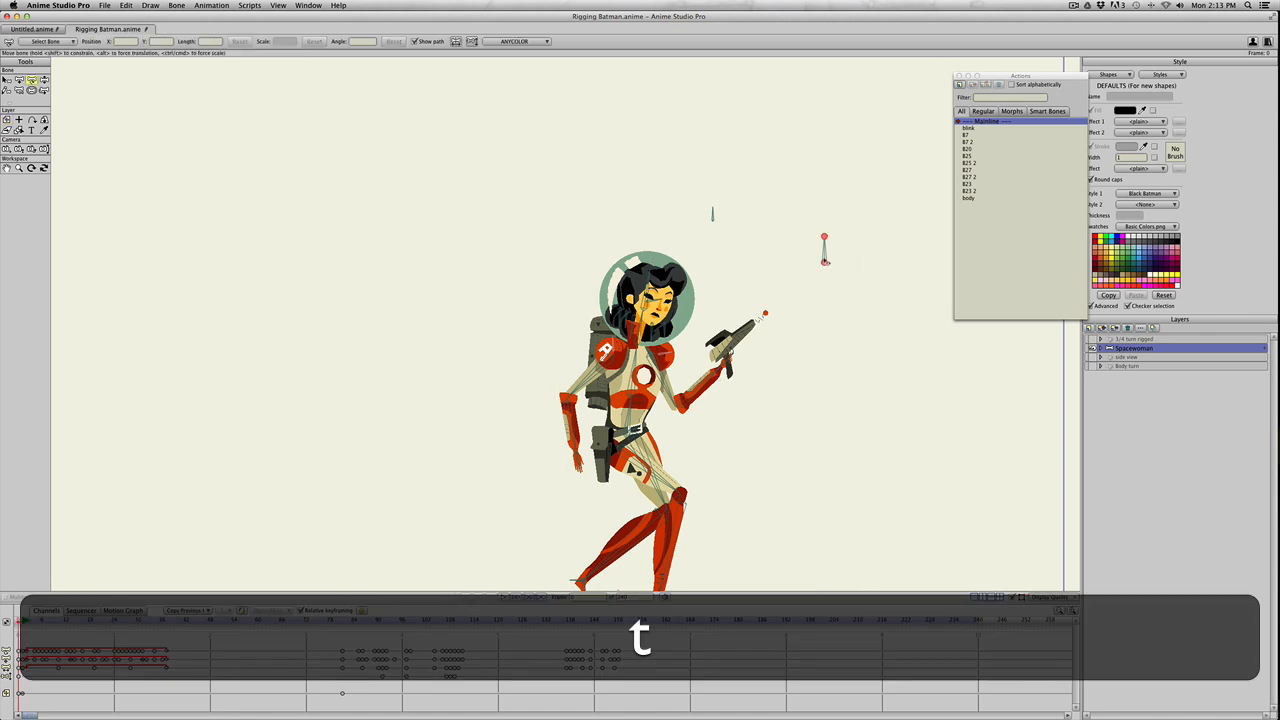
mouse_move(826, 255)
mouse_down()
mouse_move(848, 268)
mouse_move(826, 248)
mouse_up()
key(super+z)
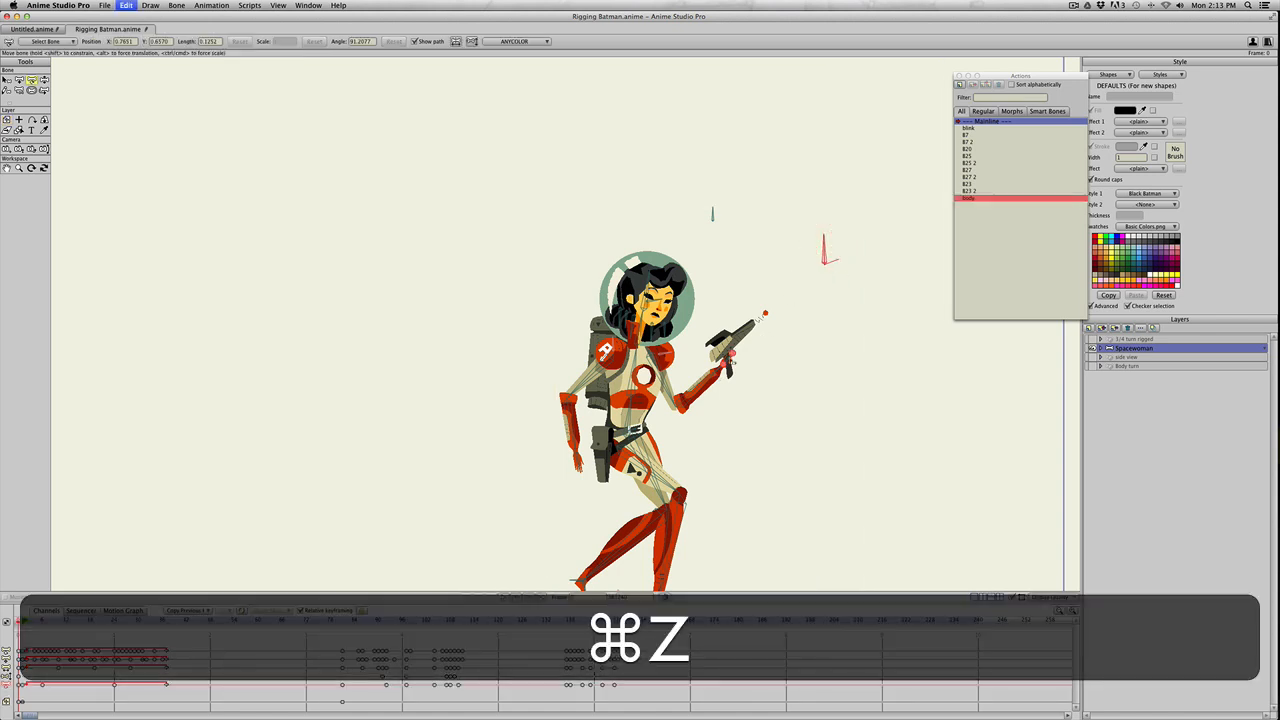
key(t)
click(712, 215)
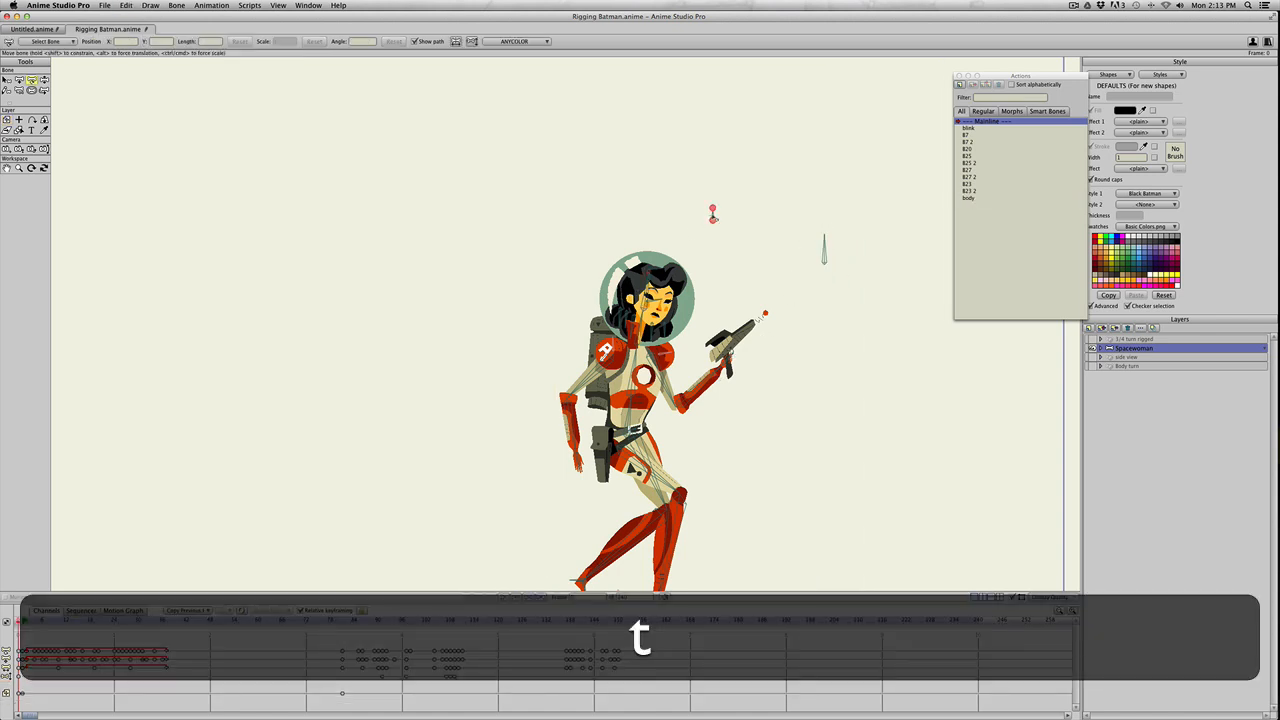
mouse_move(713, 216)
mouse_down()
mouse_move(732, 228)
mouse_move(711, 213)
mouse_up()
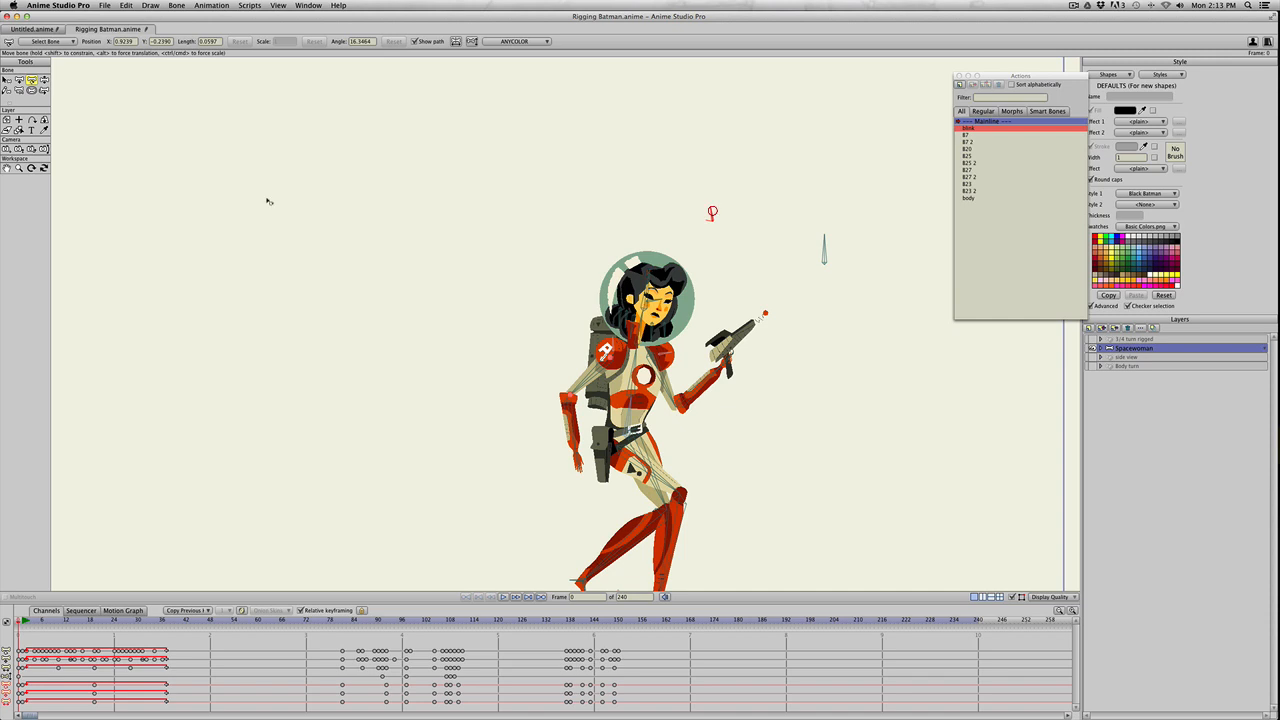
click(824, 250)
- Replace the Spacewoman layer with the Scarlett Rigs character imported from the Anime Studio 10 library
click(1128, 328)
click(62, 4)
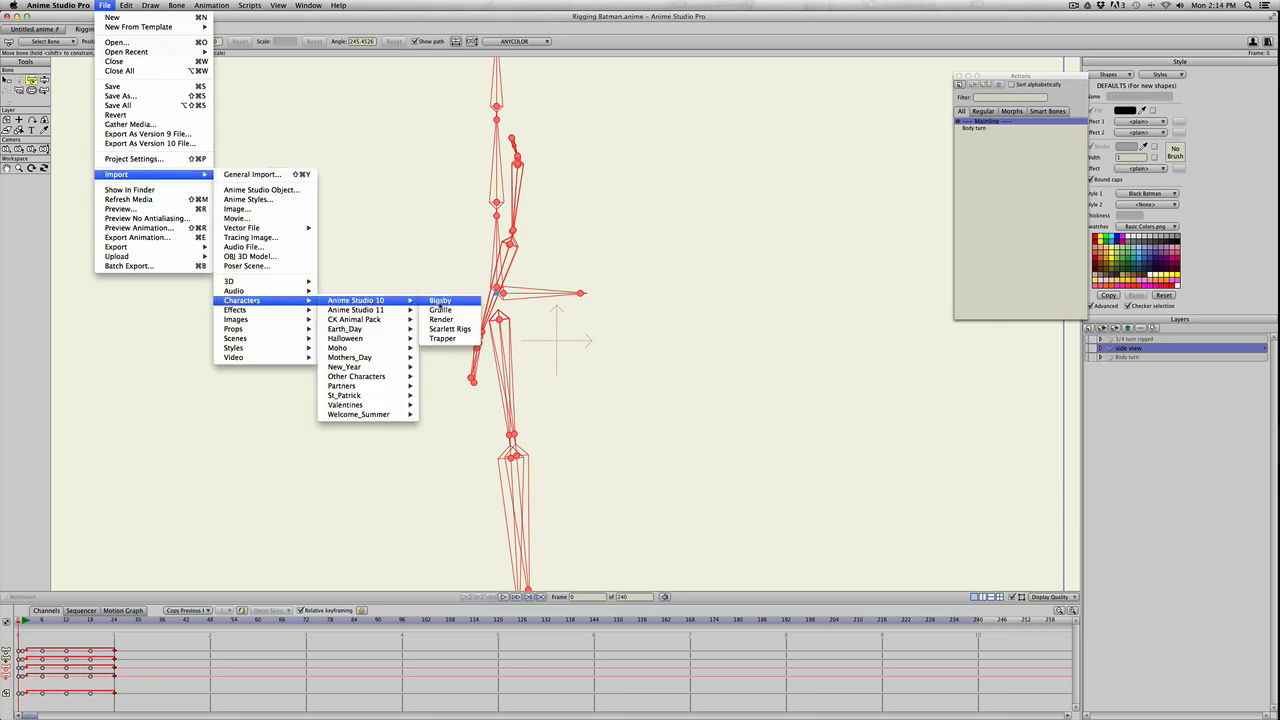
click(444, 328)
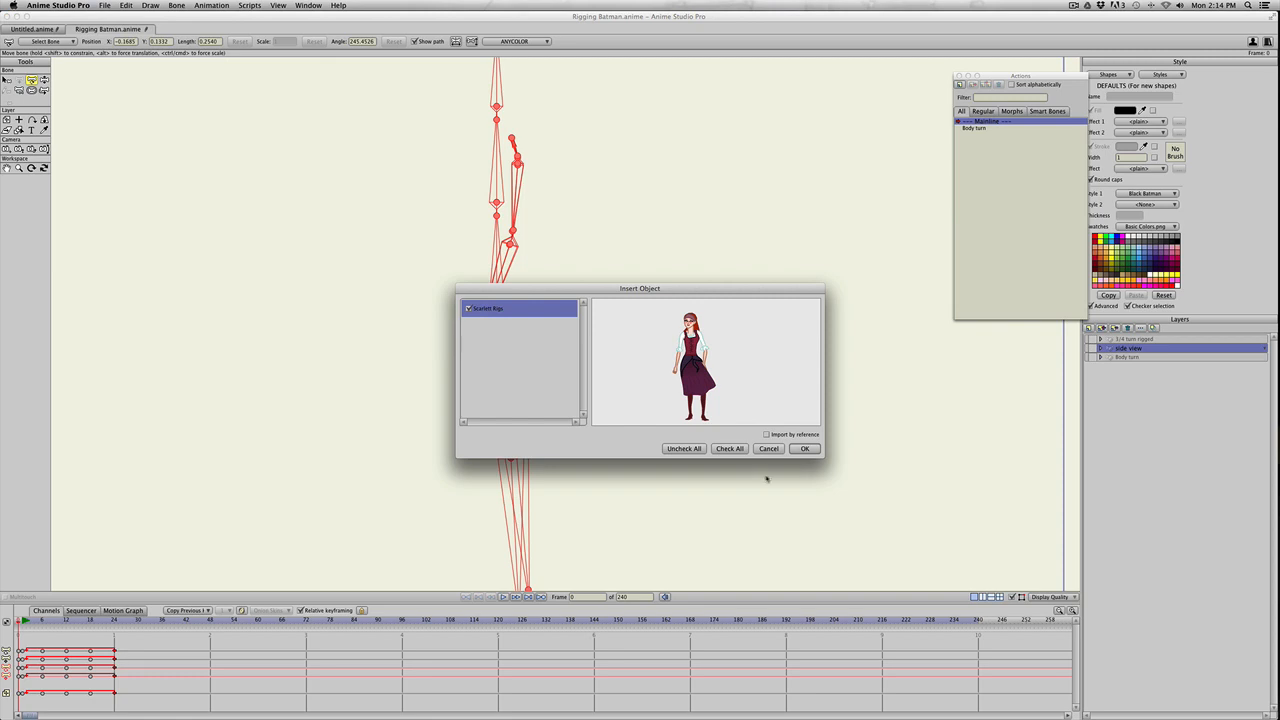
click(805, 449)
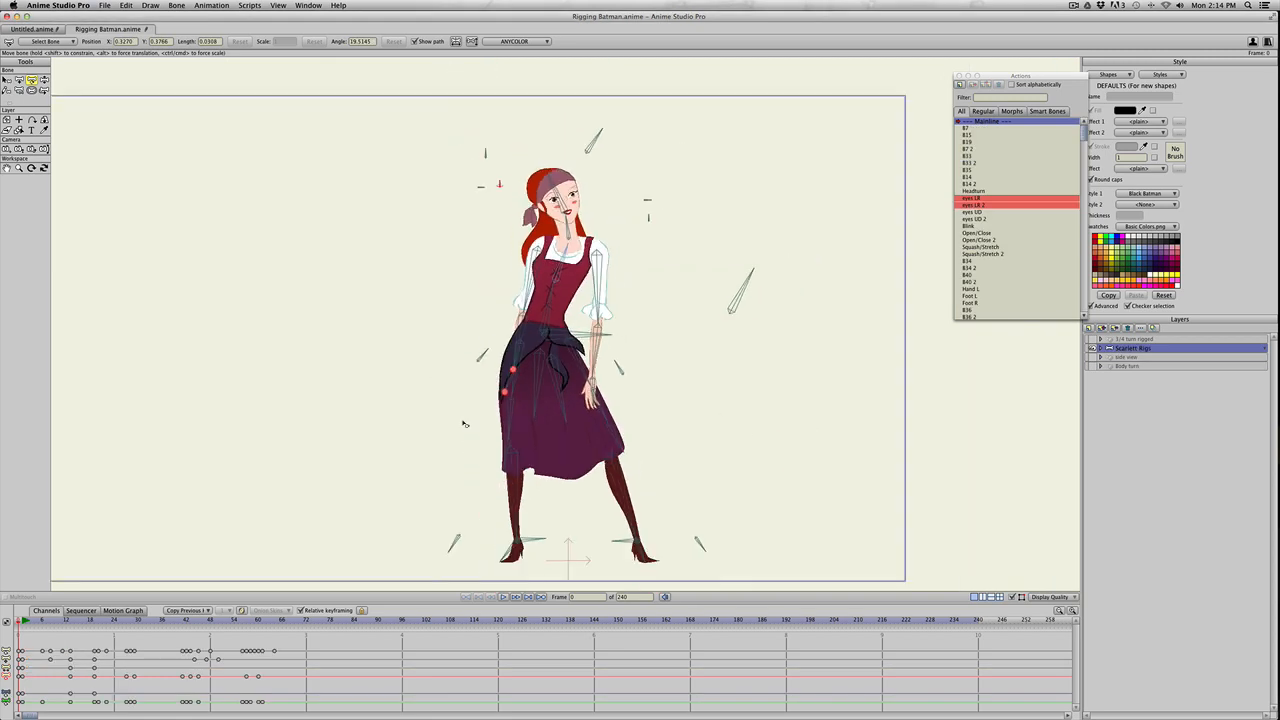
- At frame 80, try out Scarlett's body turn and head turn smart bone controls
click(338, 621)
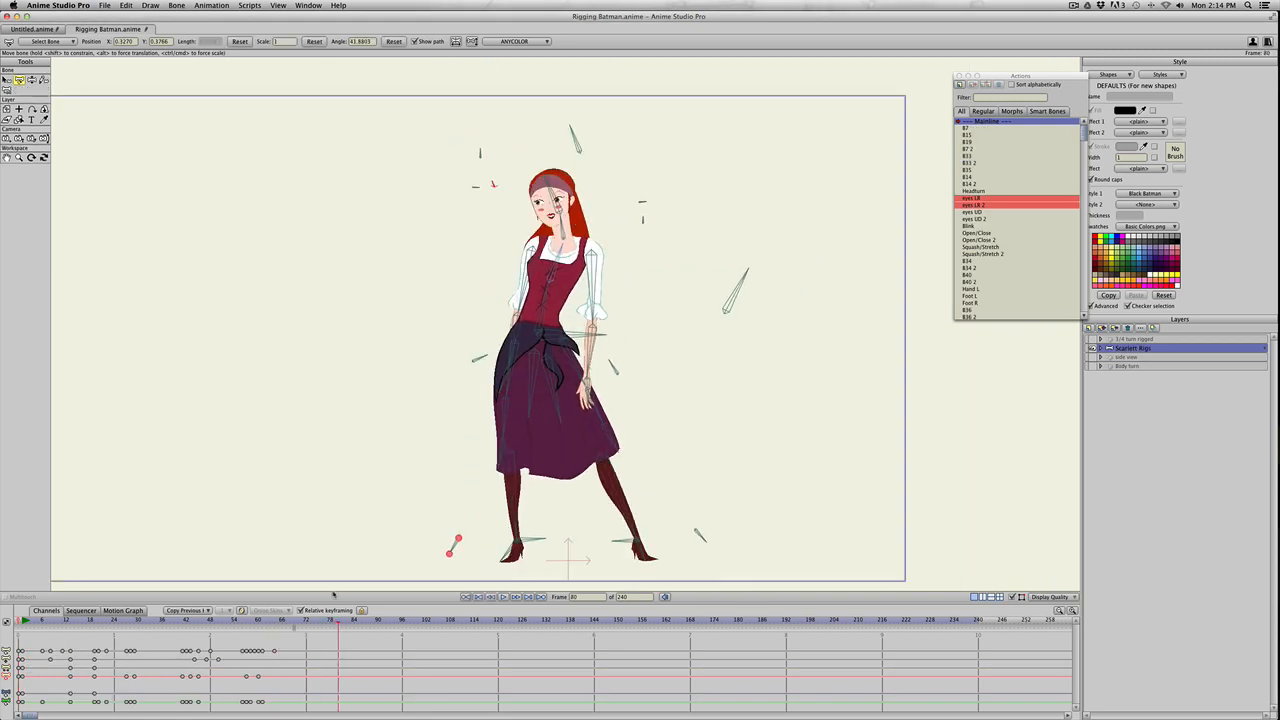
key(t)
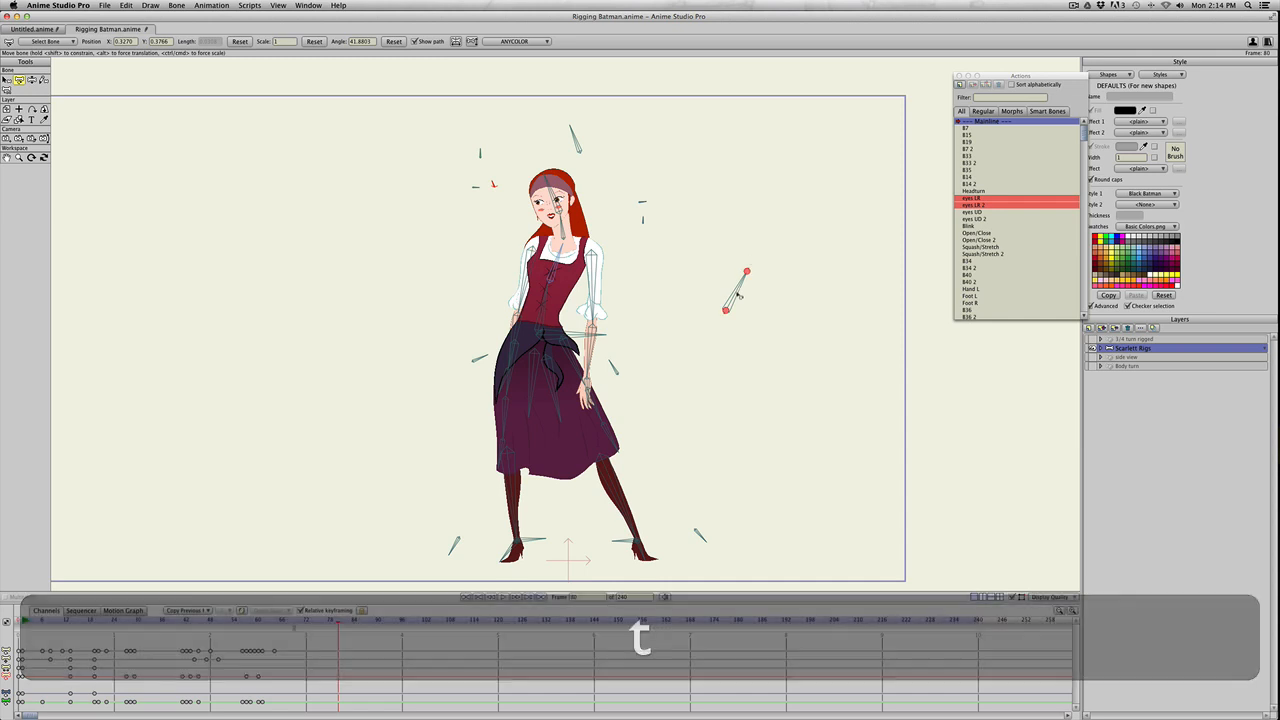
scroll(740, 296, down, 1)
scroll(740, 296, up, 3)
key(t)
drag(759, 290, 722, 284)
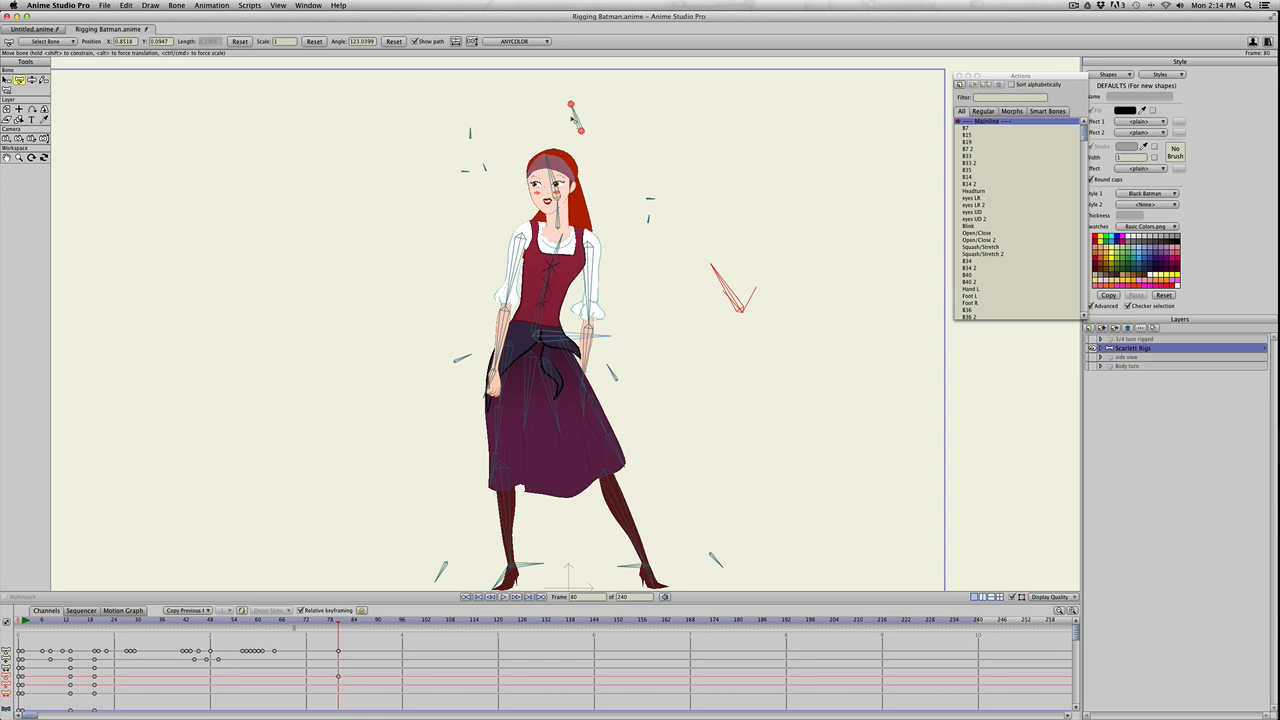
mouse_move(577, 117)
mouse_down()
mouse_move(604, 147)
mouse_move(561, 136)
mouse_move(592, 126)
mouse_move(573, 110)
mouse_move(592, 124)
mouse_up()
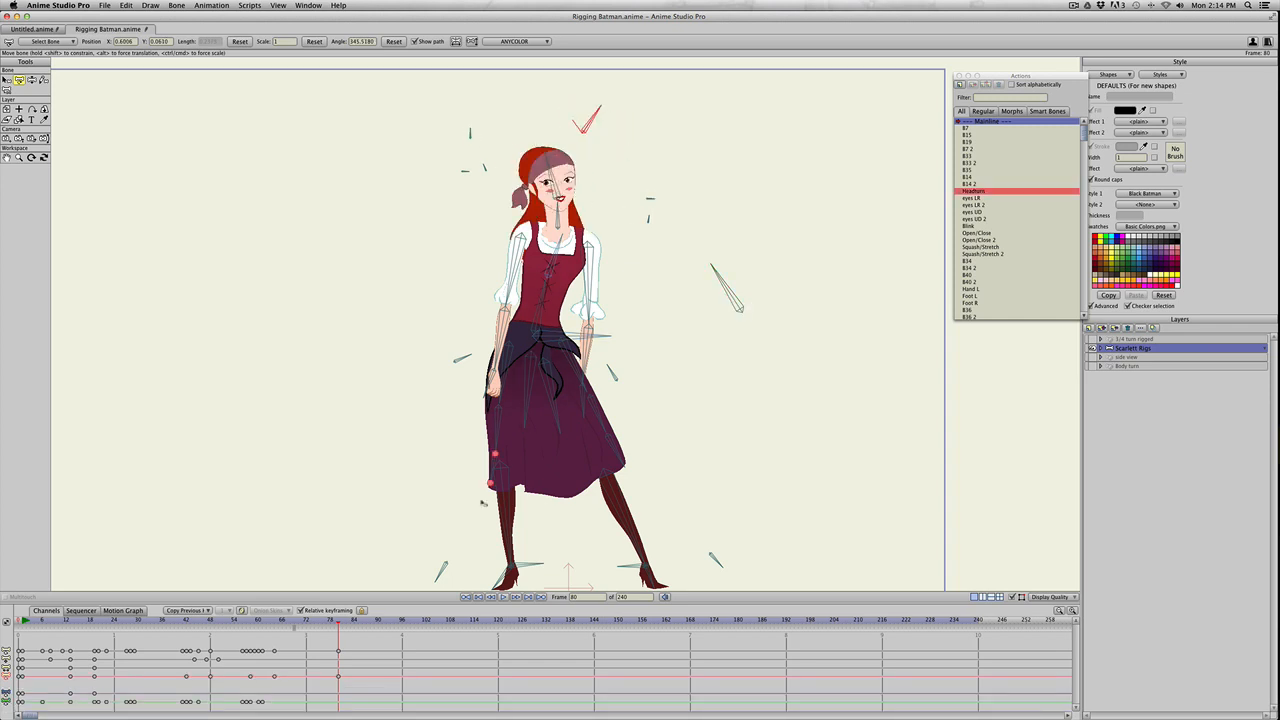
- Try out Scarlett's Foot L and Foot R smart bone controls beside her shoes
key(space)
drag(636, 544, 666, 334)
click(745, 346)
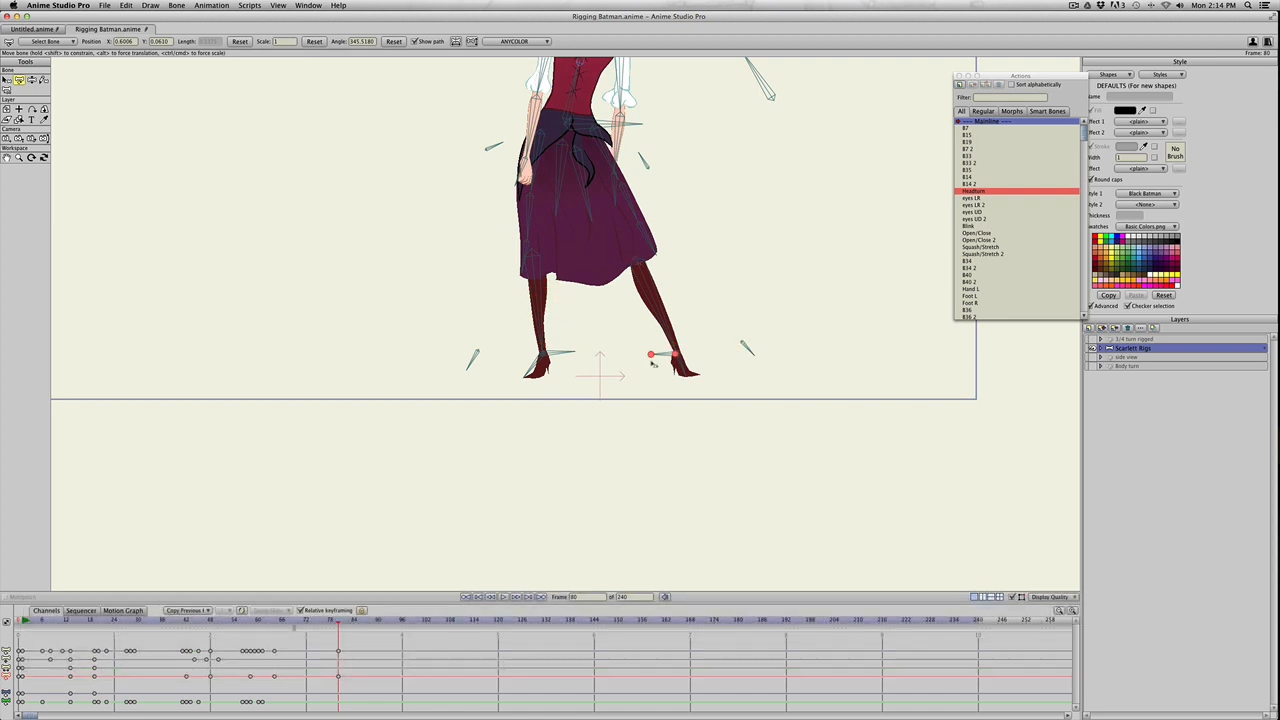
mouse_move(745, 346)
mouse_down()
mouse_move(735, 350)
mouse_move(766, 350)
mouse_up()
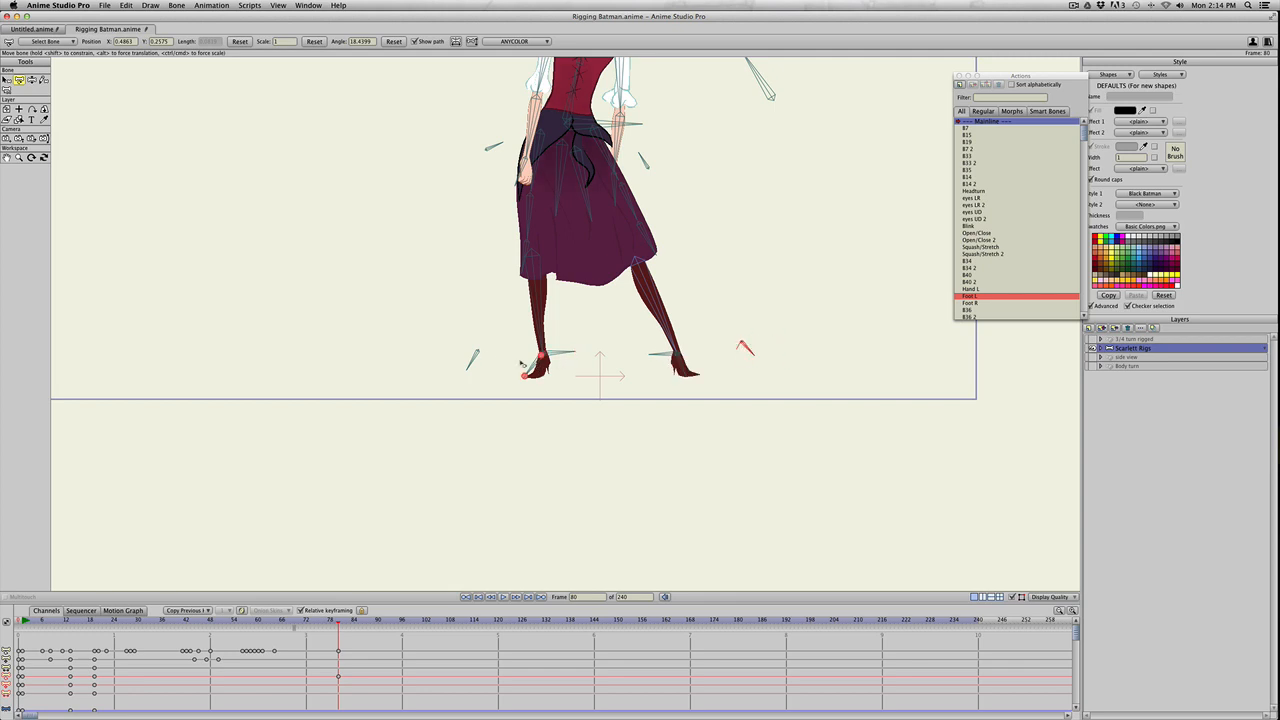
drag(471, 361, 509, 354)
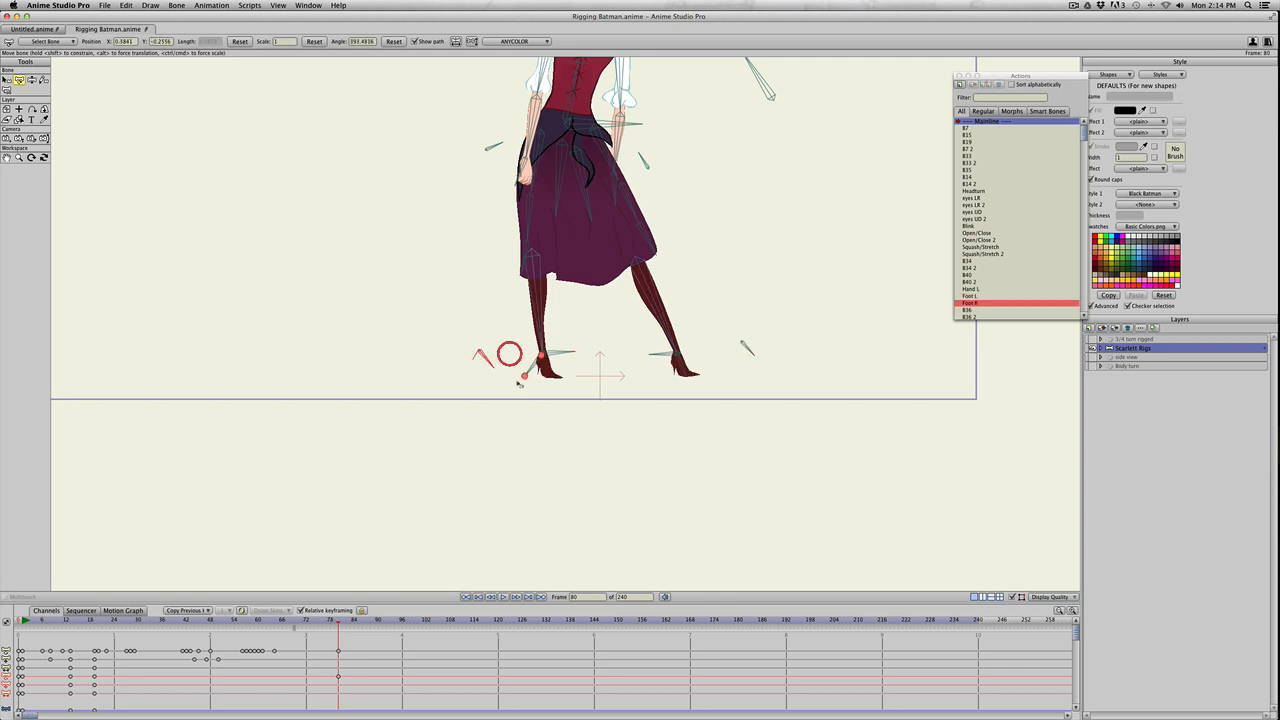
scroll(500, 352, down, 3)
key(space)
drag(405, 279, 418, 383)
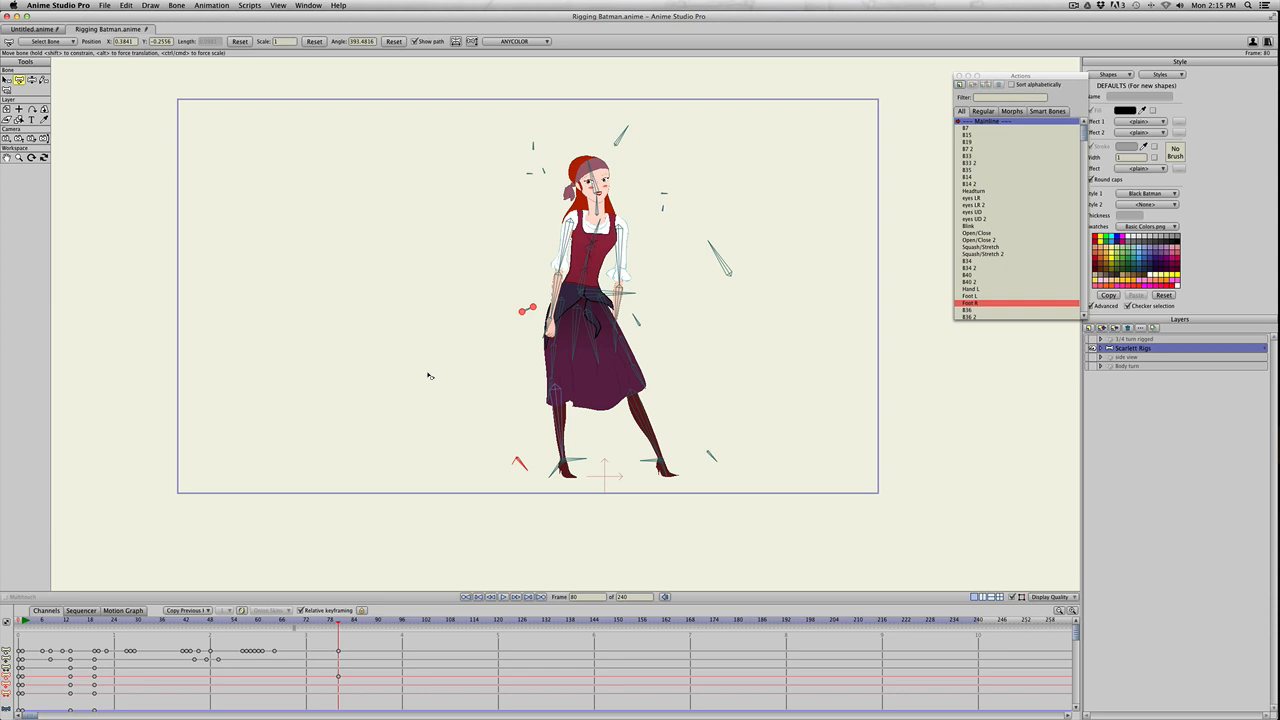
click(711, 456)
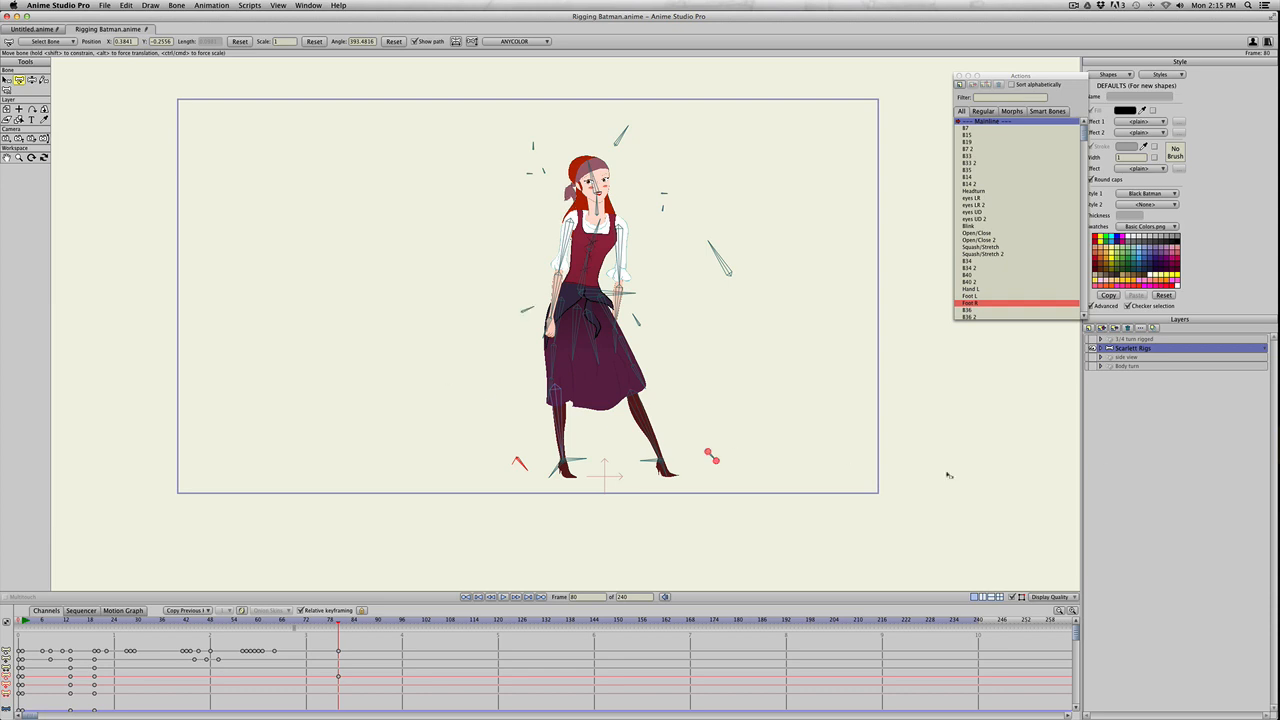
- Delete the Scarlett Rigs layer and make Batman's side view layer visible
click(1148, 352)
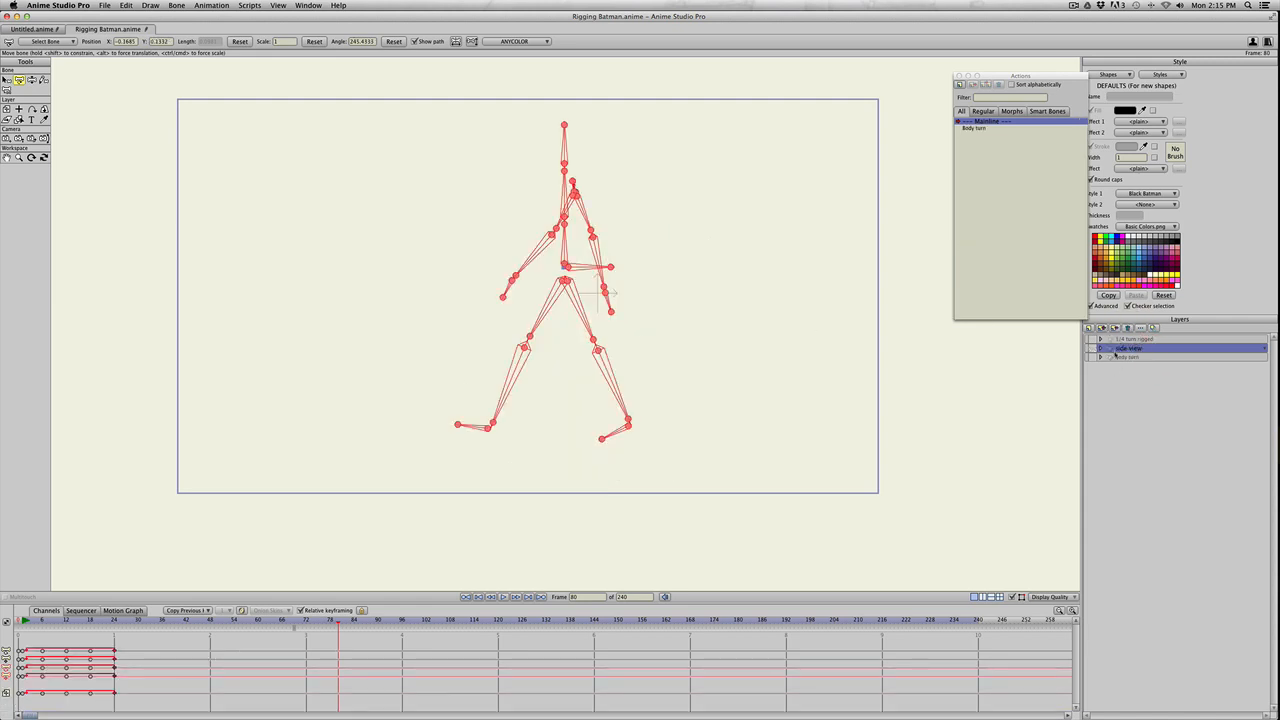
click(1100, 347)
click(1089, 357)
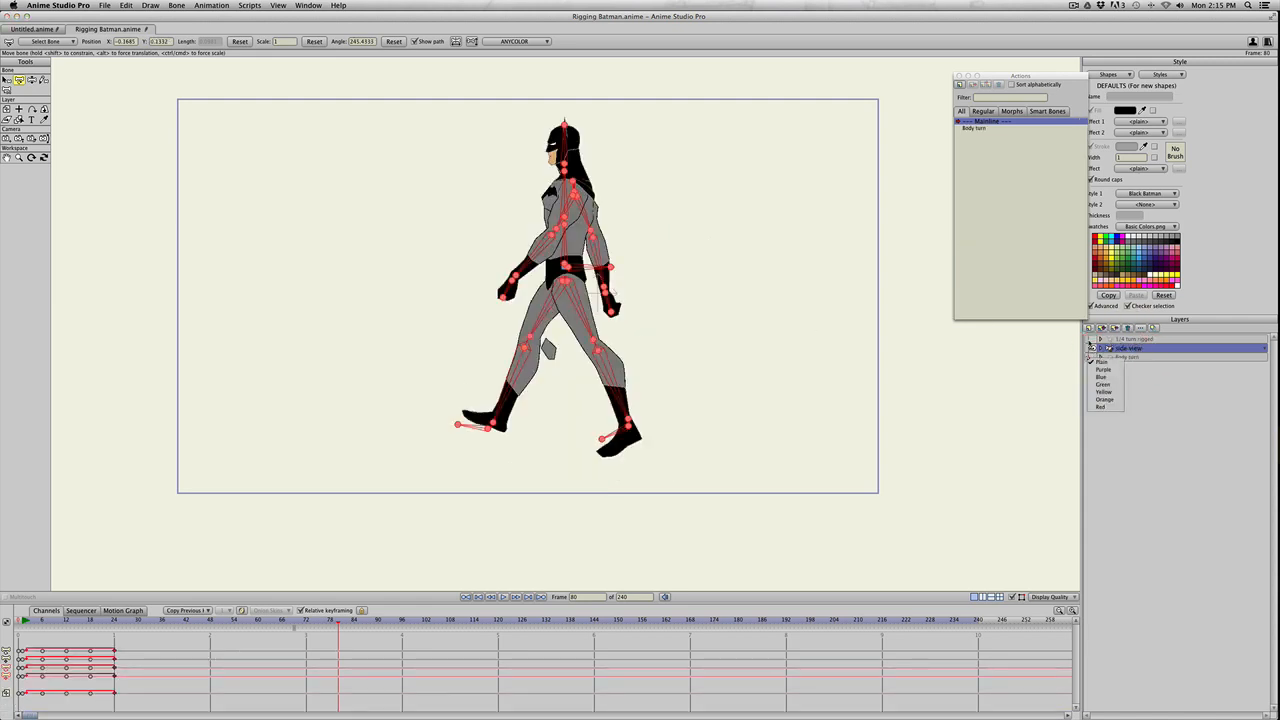
click(1152, 378)
- Toggle the visibility of the Body turn and side view layers, ending with the side view shown
click(1092, 357)
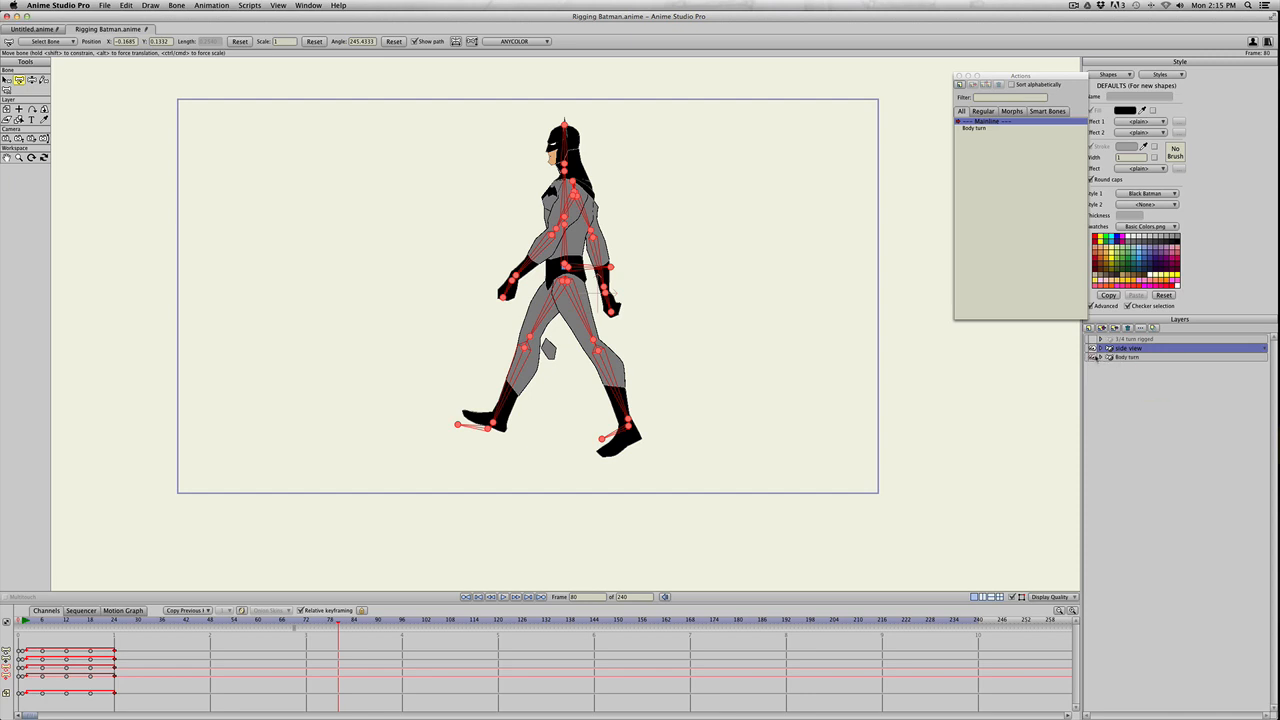
click(1093, 350)
click(1093, 348)
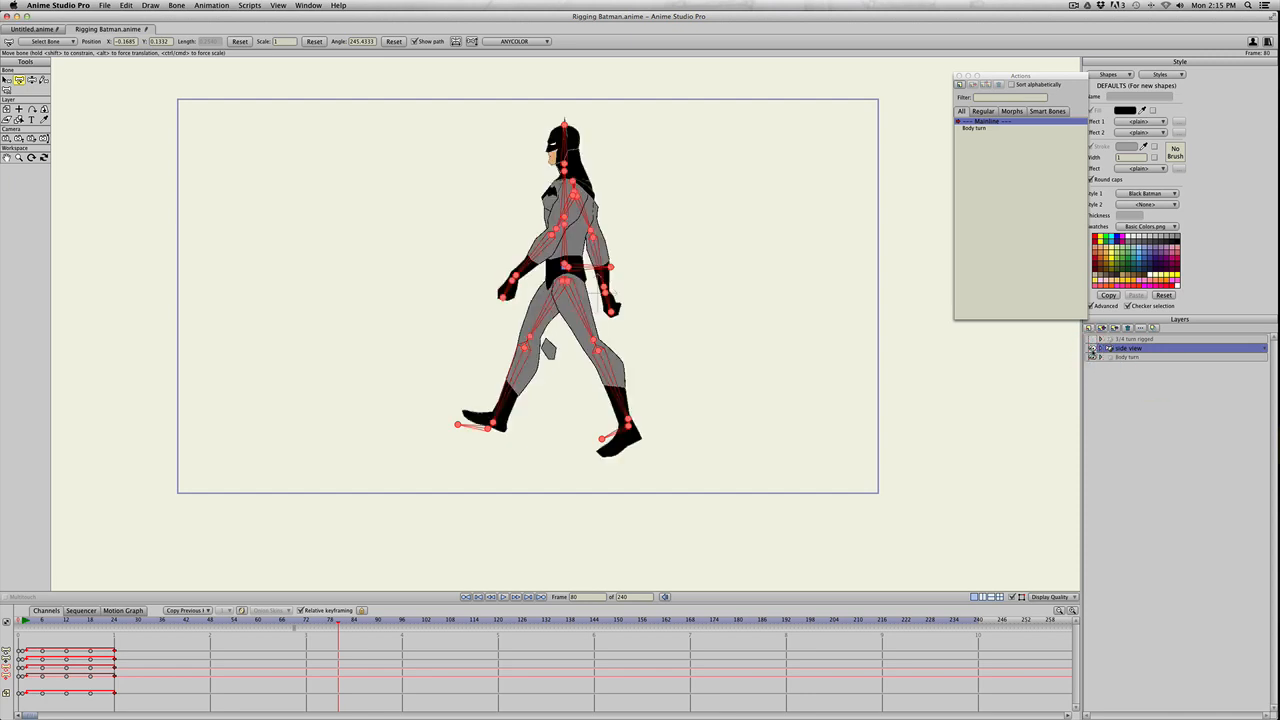